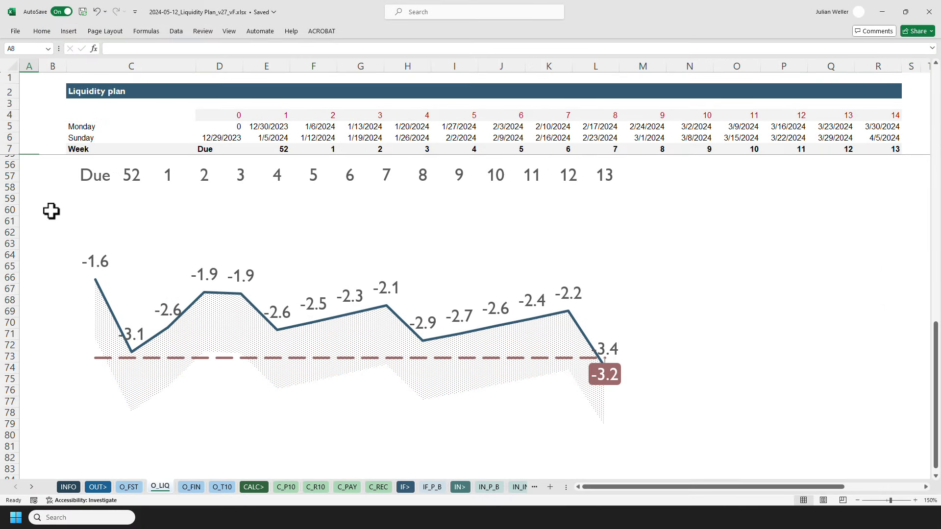
# Examine the liquidity chart and the closing balance formula in its source data rows.
pyautogui.scroll(3, 51, 210)
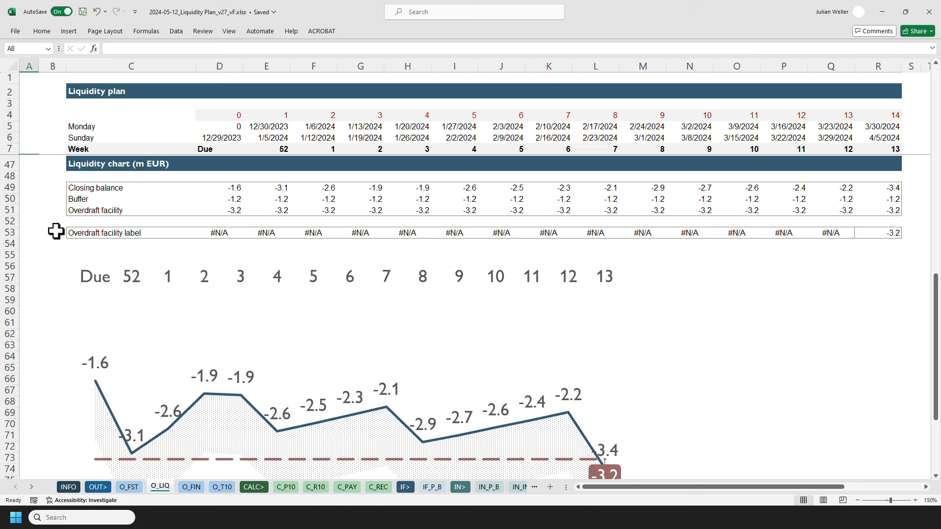
pyautogui.scroll(-1, 56, 232)
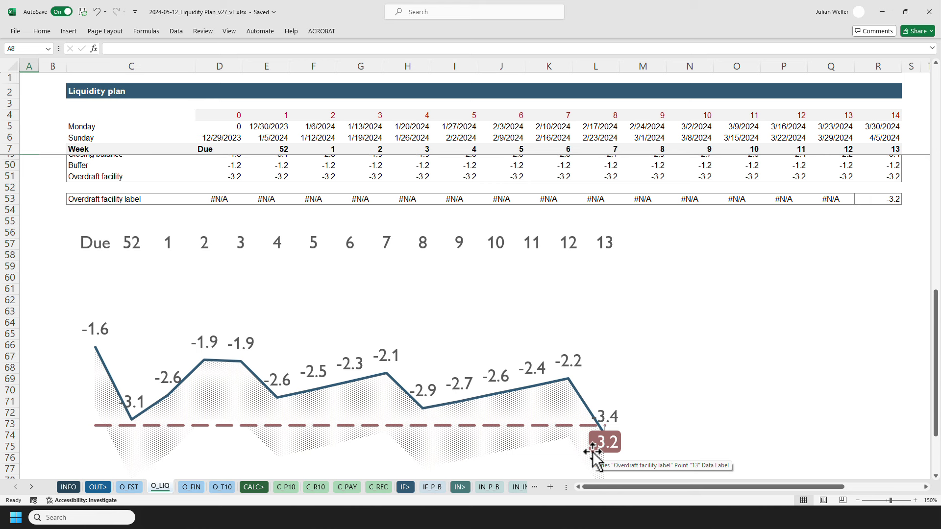
pyautogui.scroll(2, 40, 347)
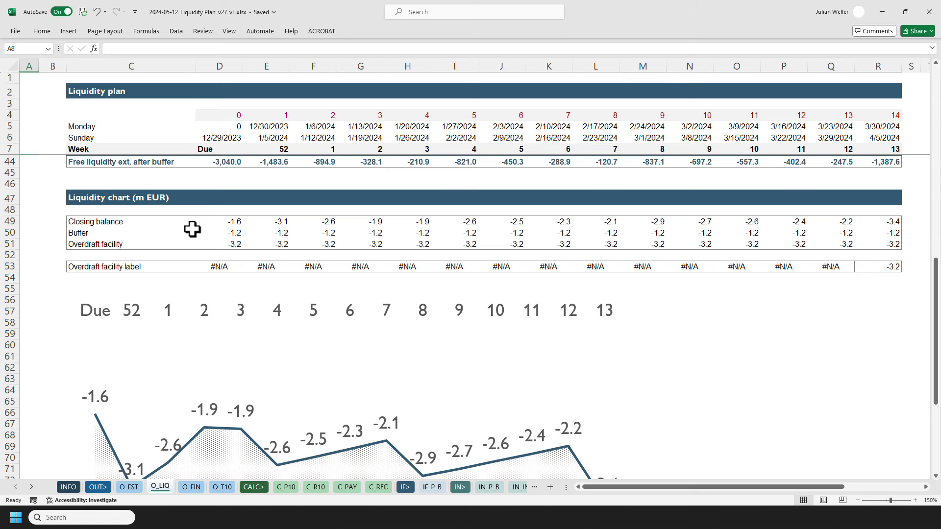
pyautogui.click(215, 221)
pyautogui.scroll(-1, 184, 260)
pyautogui.scroll(-2, 181, 263)
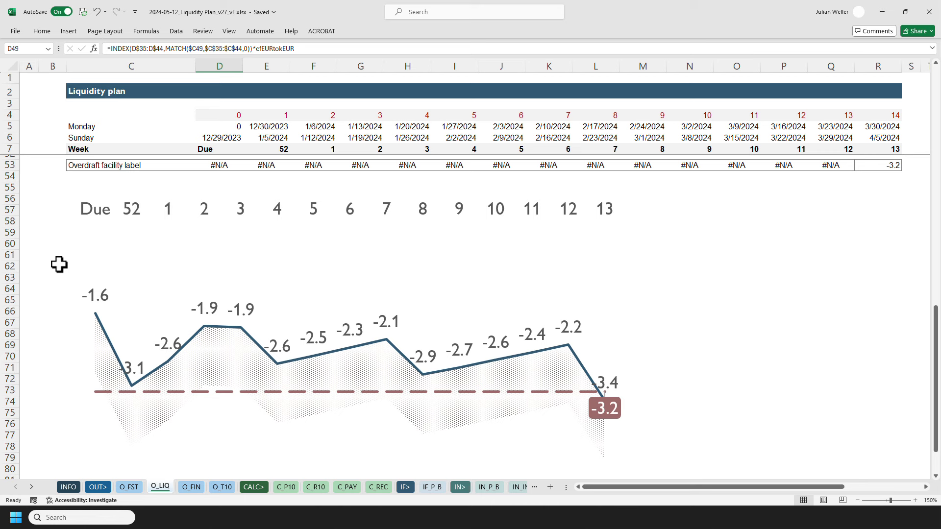
# Scroll through the liquidity plan rows, from receipts and payments down to the liquidity chart data.
pyautogui.scroll(6, 59, 265)
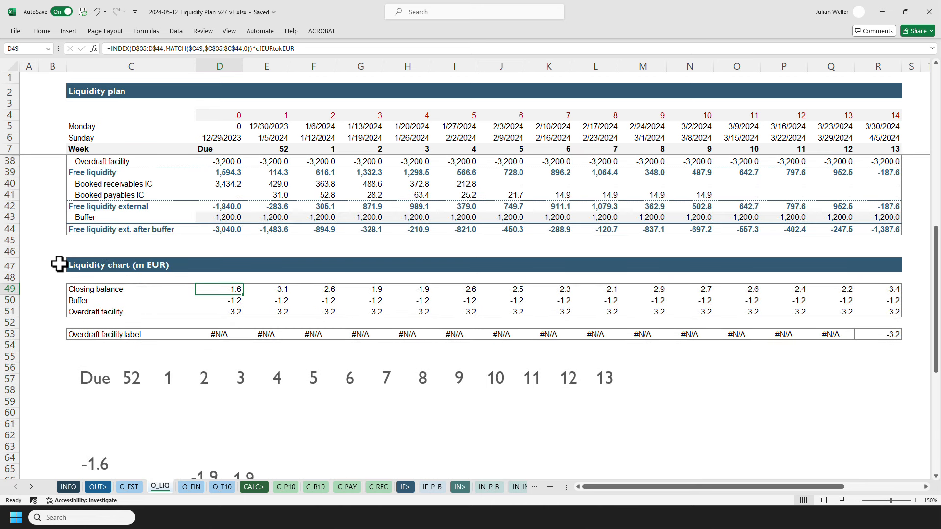
pyautogui.scroll(1, 59, 263)
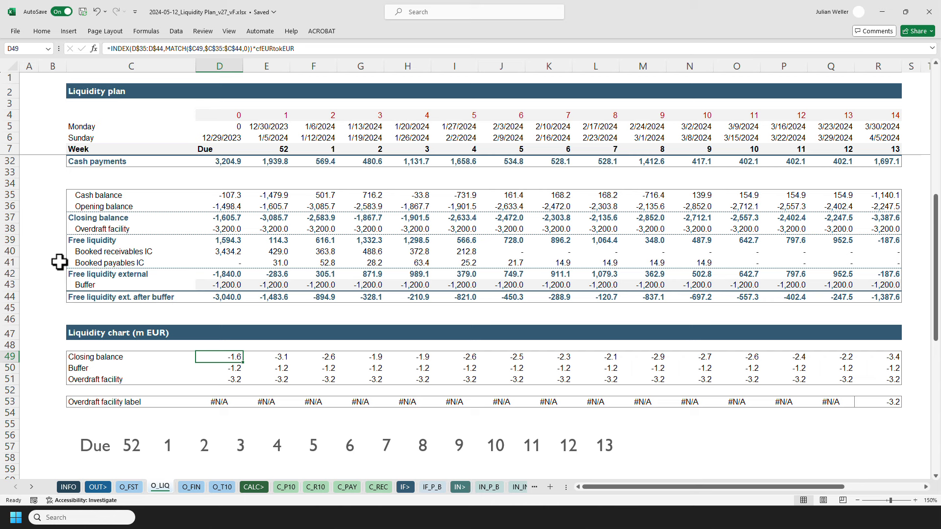
pyautogui.scroll(8, 59, 262)
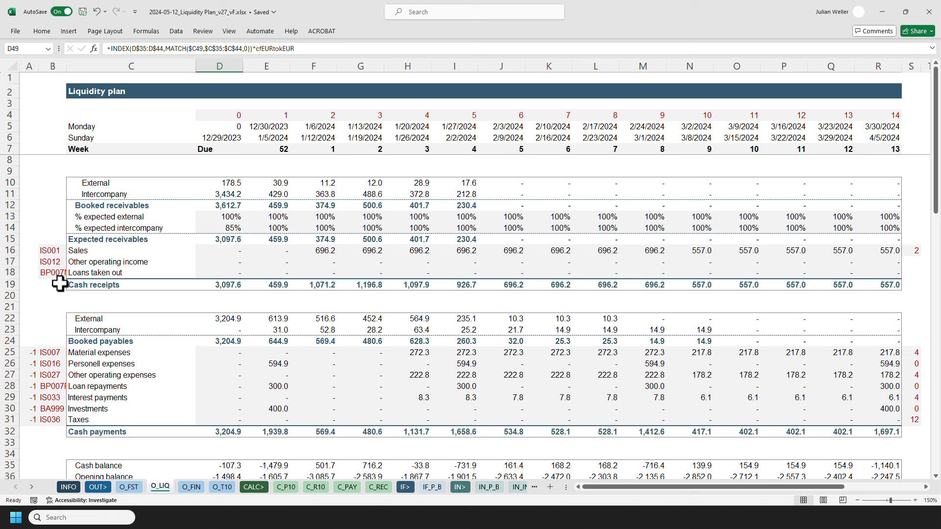
pyautogui.scroll(-3, 59, 284)
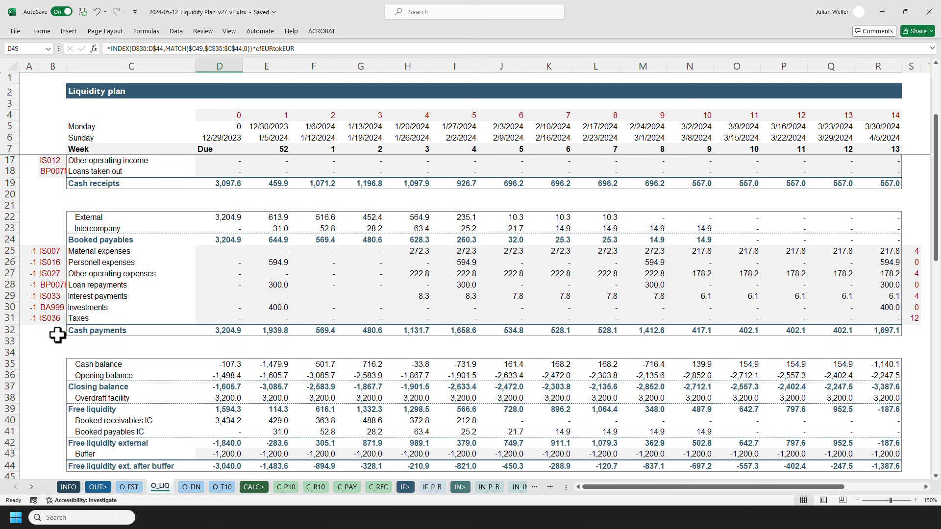
pyautogui.scroll(-2, 57, 334)
pyautogui.scroll(-2, 55, 328)
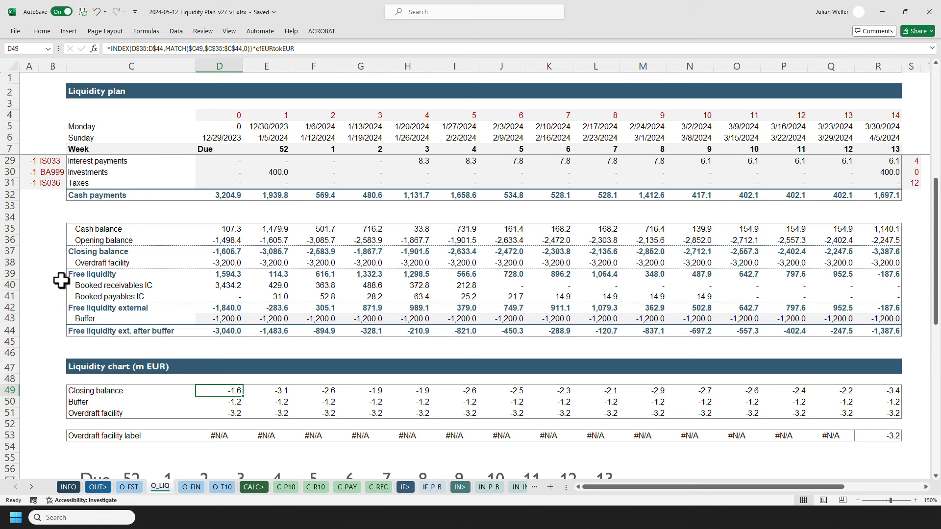
pyautogui.scroll(-4, 62, 265)
pyautogui.scroll(-2, 62, 265)
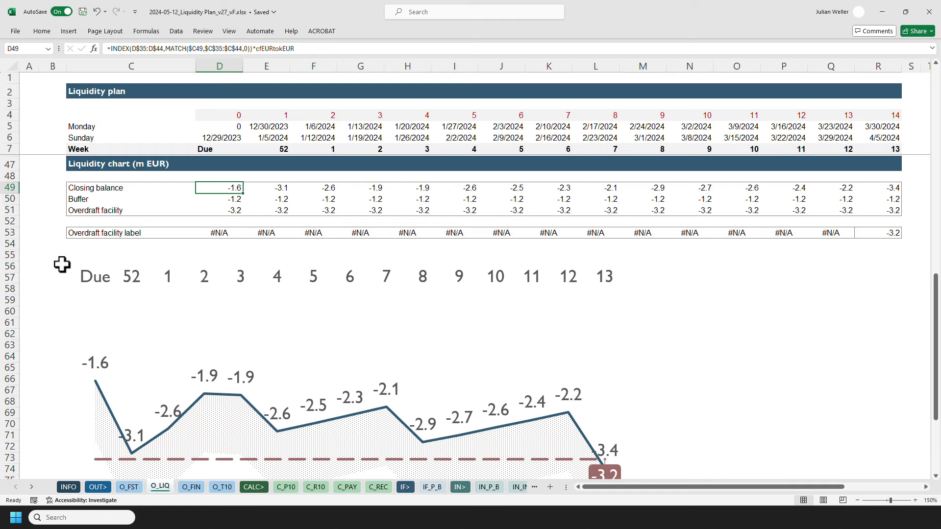
pyautogui.scroll(5, 62, 264)
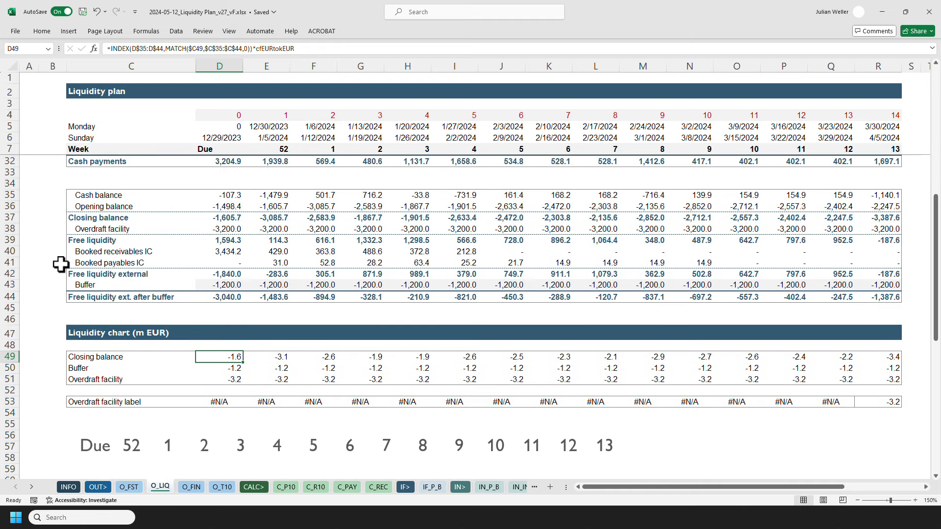
pyautogui.scroll(1, 60, 265)
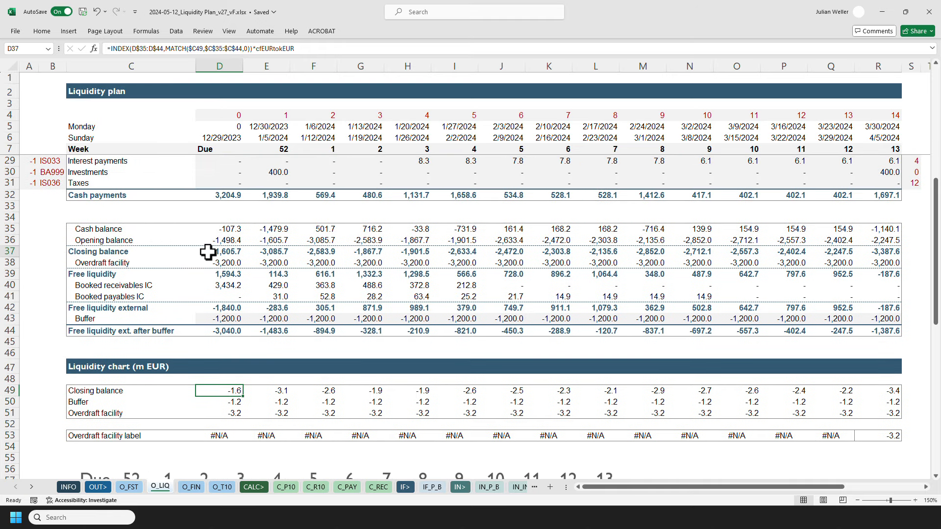
# Inspect the formulas of the closing balance, opening balance, cash balance, cash receipts and cash payments for the Due column.
pyautogui.click(199, 257)
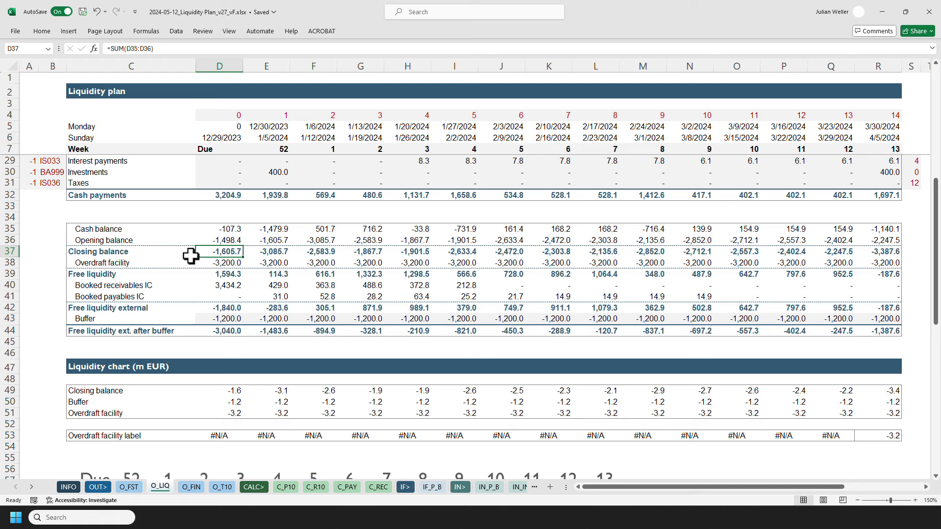
pyautogui.press('Up')
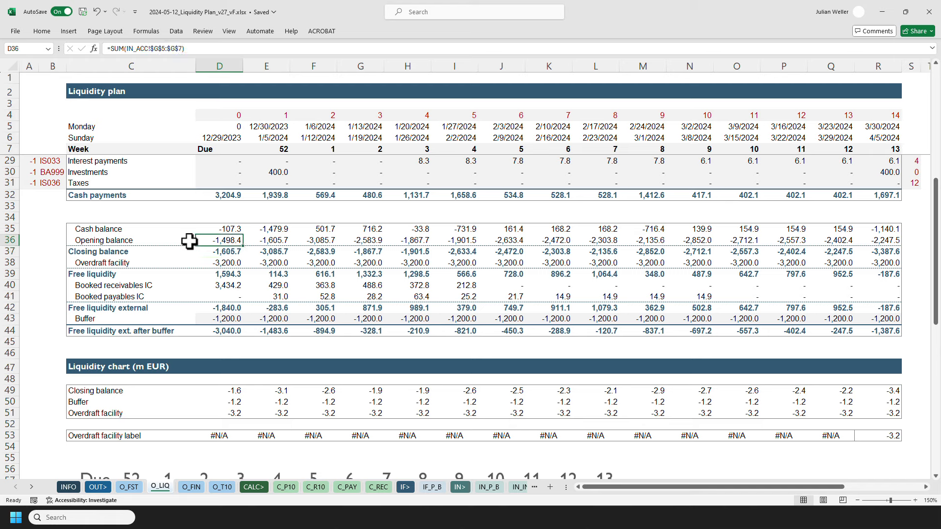
pyautogui.click(207, 229)
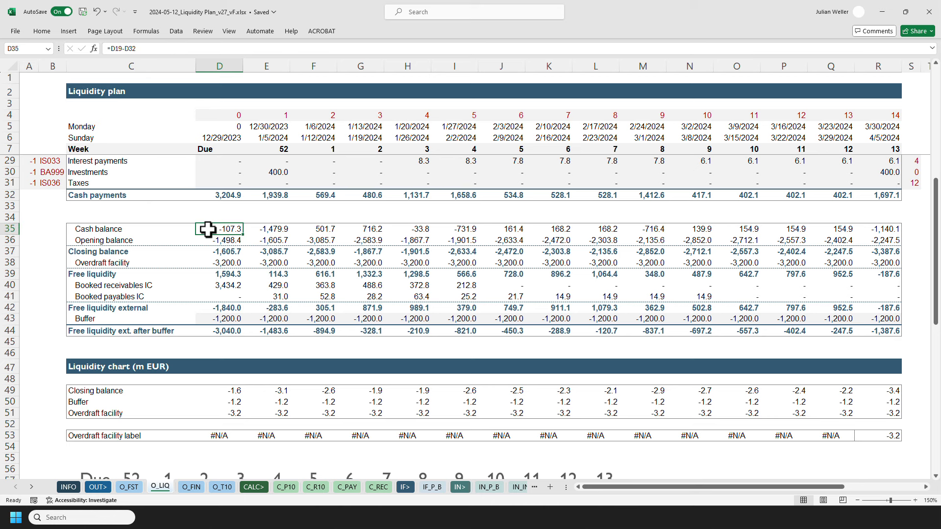
pyautogui.scroll(5, 208, 229)
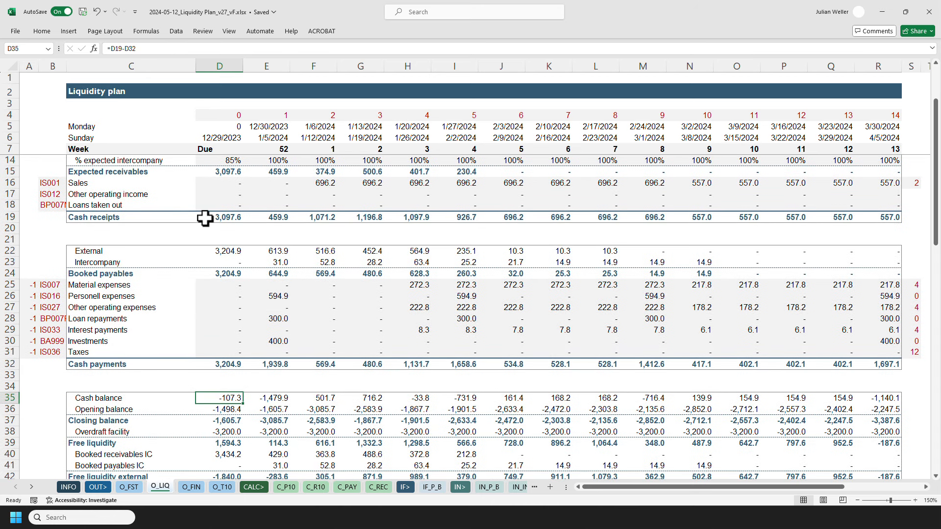
pyautogui.click(206, 217)
pyautogui.click(205, 364)
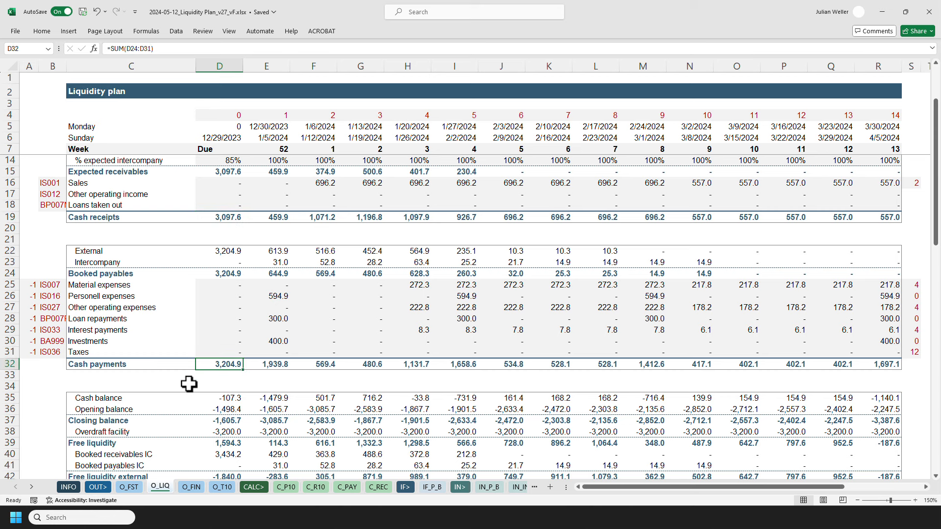
pyautogui.scroll(-1, 189, 384)
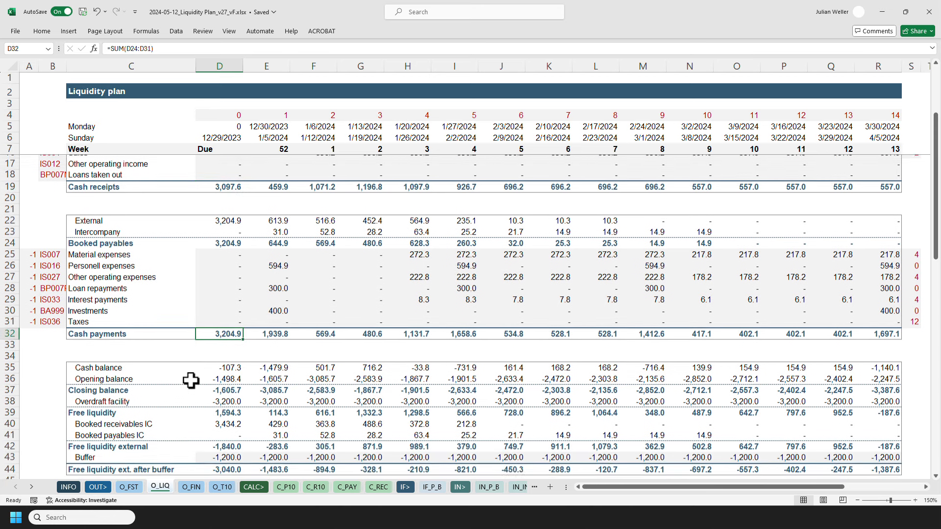
pyautogui.click(210, 363)
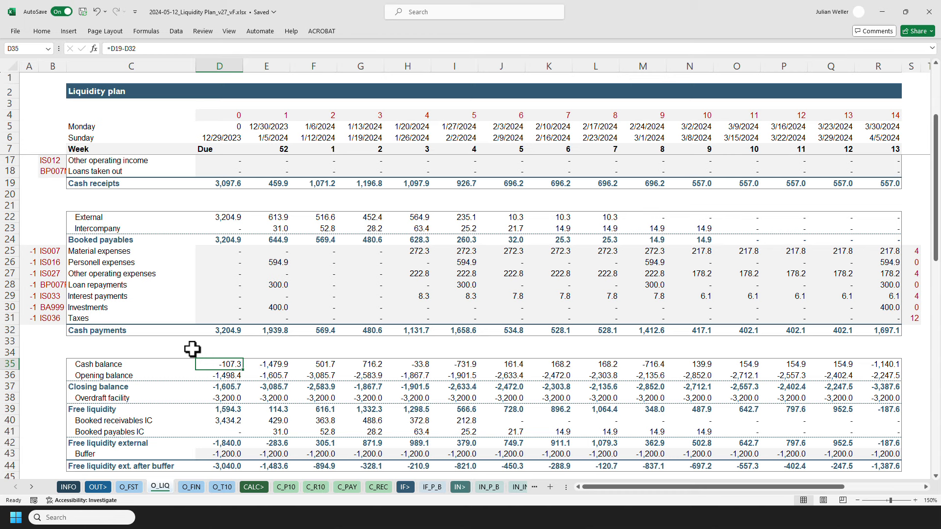
pyautogui.click(203, 375)
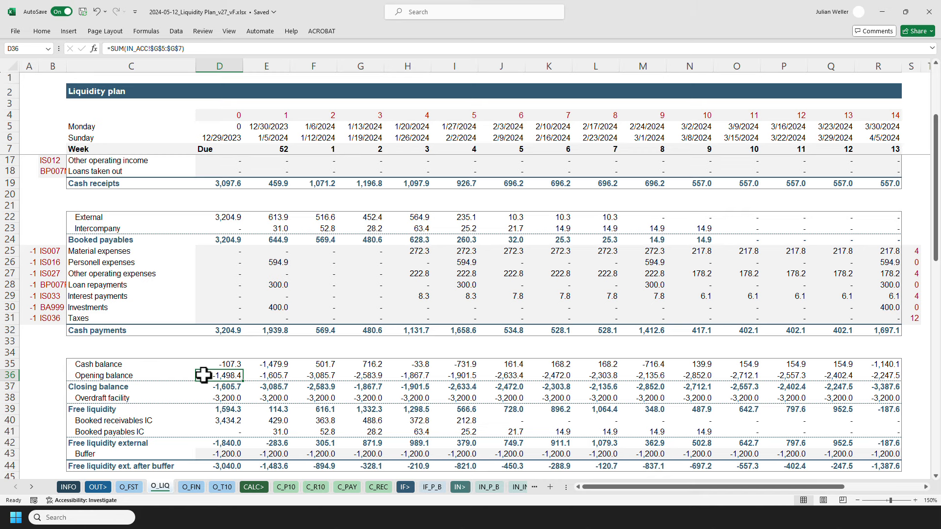
# Trace the opening balance to its source bank balances on the accounts sheet and zoom in to read them.
pyautogui.hotkey('ctrl', '[')
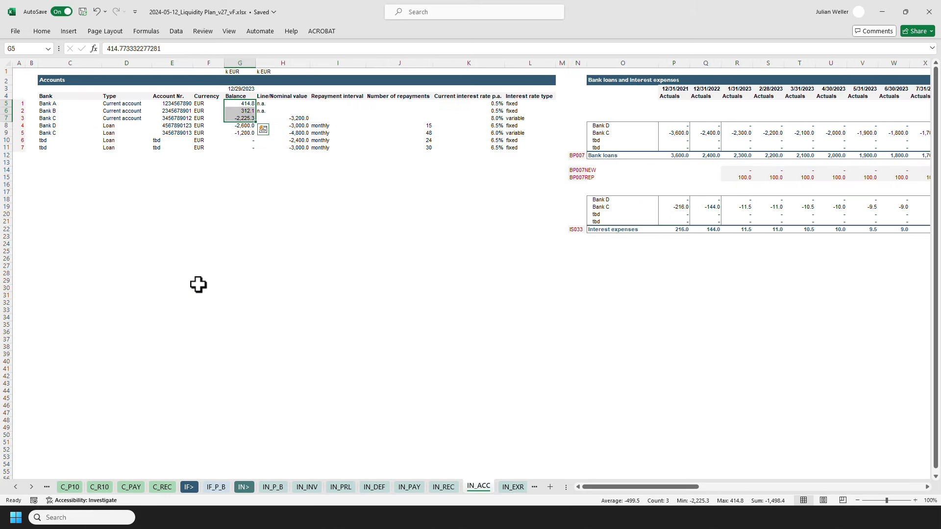
pyautogui.keyDown('ctrl'); pyautogui.scroll(5, 194, 280); pyautogui.keyUp('ctrl')
pyautogui.moveTo(645, 486); pyautogui.dragTo(590, 487)
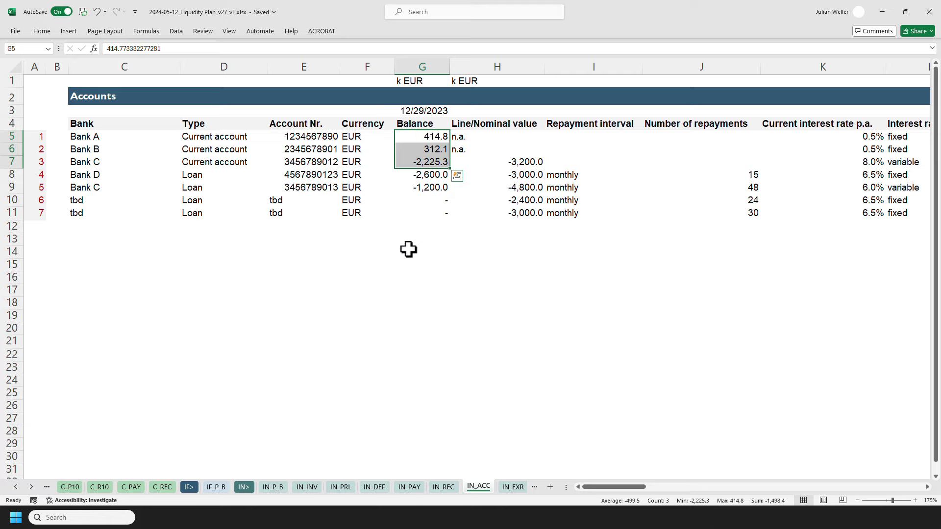
pyautogui.scroll(-3, 407, 246)
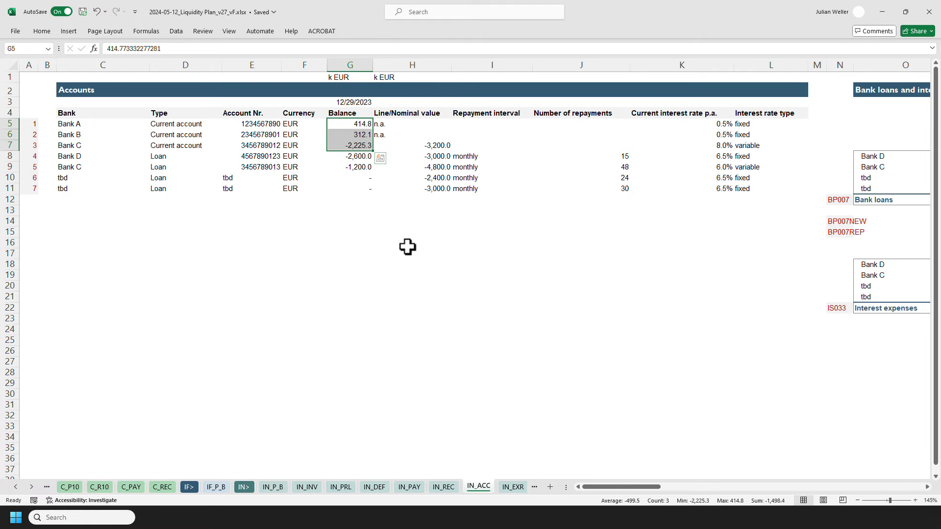
pyautogui.scroll(-3, 408, 247)
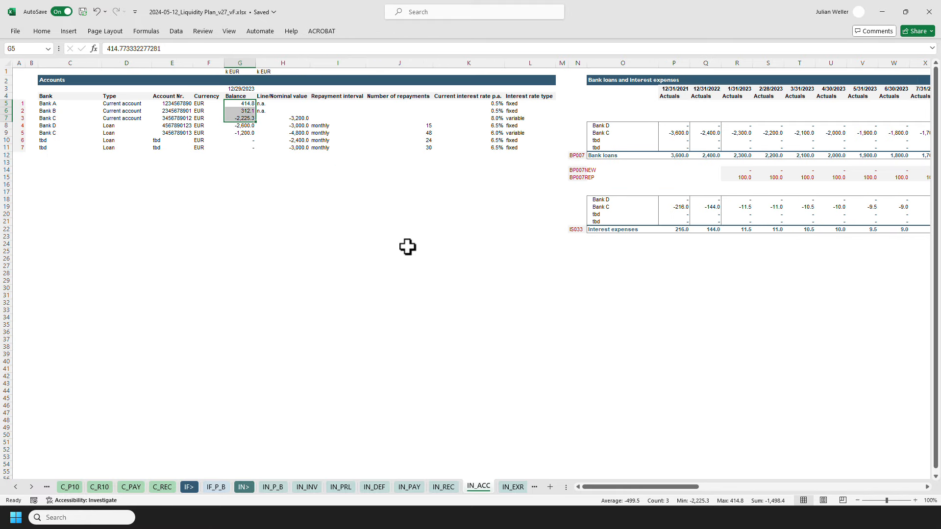
# Return to the liquidity plan sheet, then open the financial status sheet to view its waterfall chart.
pyautogui.keyDown('ctrl'); pyautogui.click(16, 486); pyautogui.keyUp('ctrl')
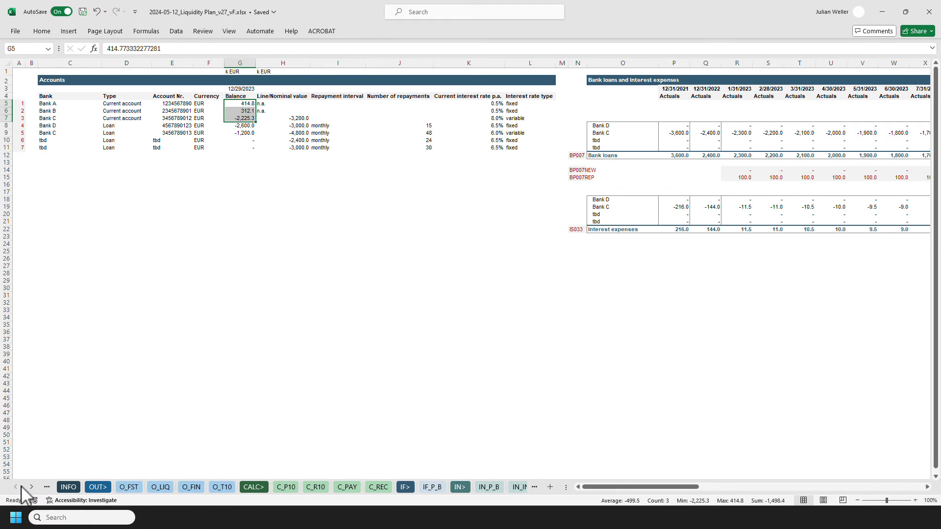
pyautogui.click(158, 487)
pyautogui.scroll(-12, 170, 407)
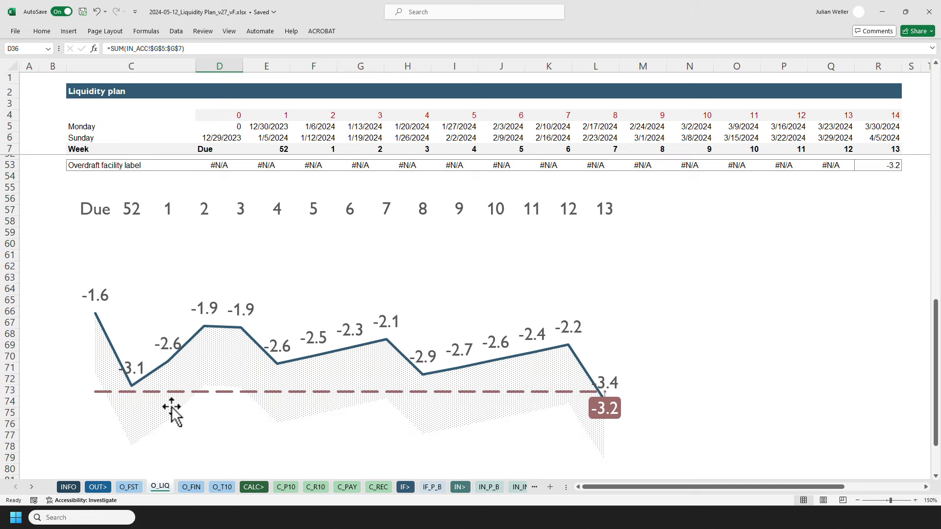
pyautogui.click(140, 487)
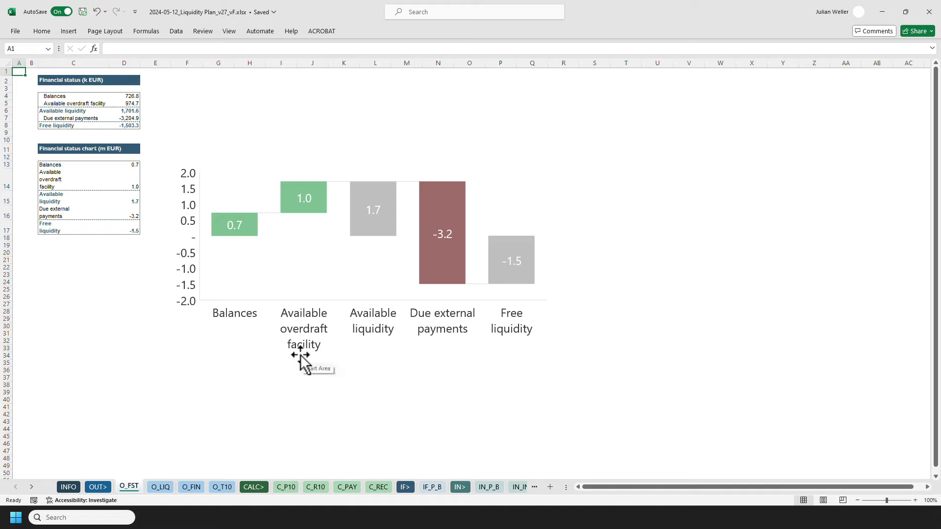
pyautogui.moveTo(441, 246)
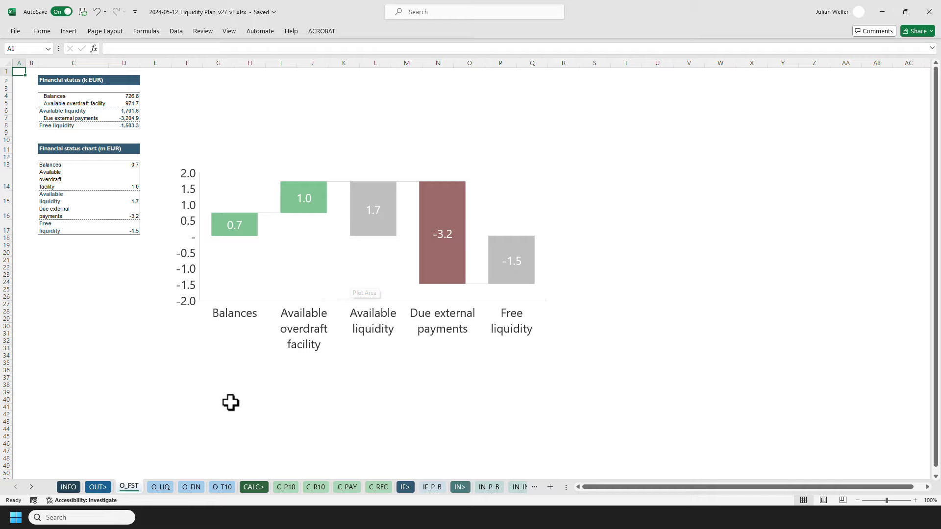
# Go back to the liquidity plan sheet and scroll up to the cash balance section.
pyautogui.click(155, 488)
pyautogui.scroll(3, 173, 309)
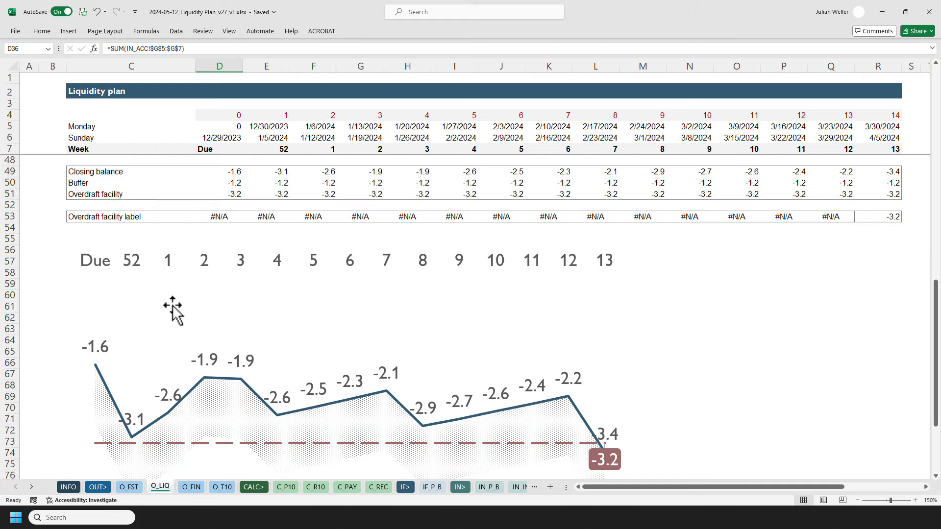
pyautogui.scroll(6, 172, 309)
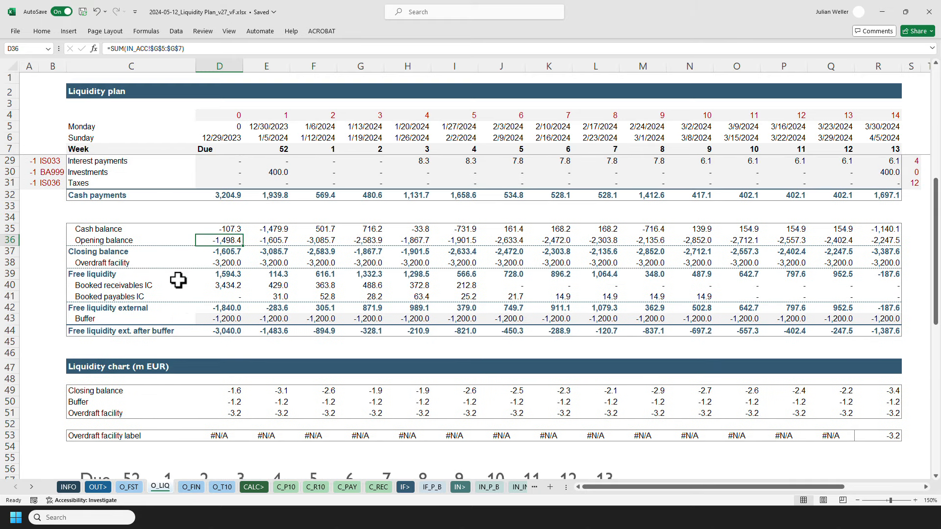
pyautogui.scroll(1, 178, 277)
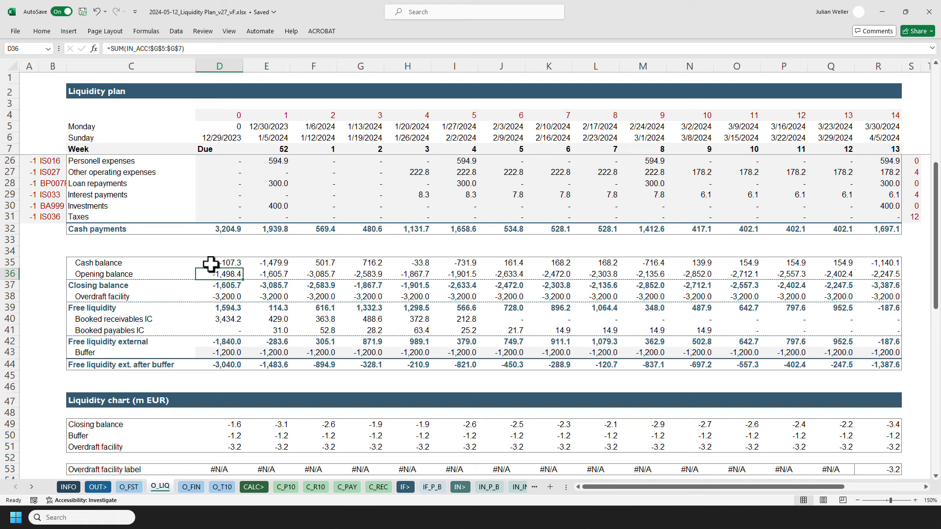
# Check the cash balance formula, then select the booked receivables block for weeks Due to 4.
pyautogui.click(211, 264)
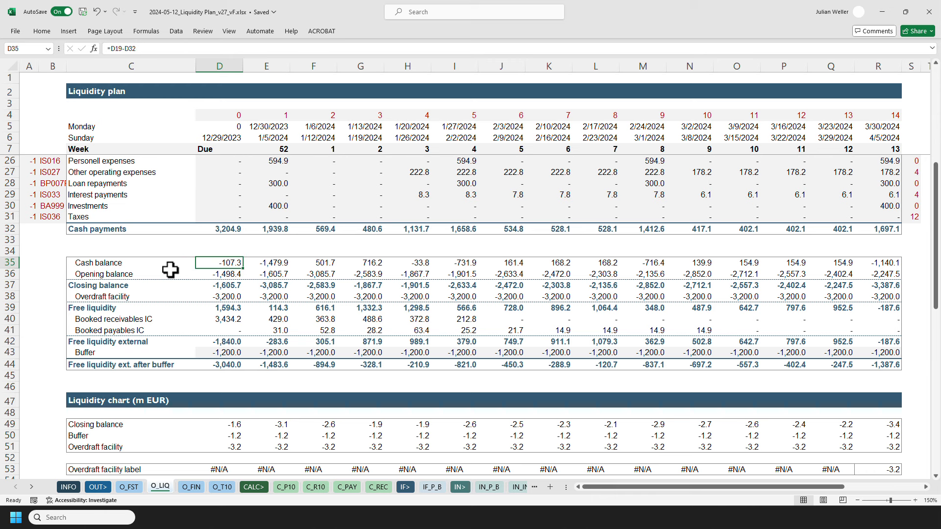
pyautogui.scroll(6, 176, 275)
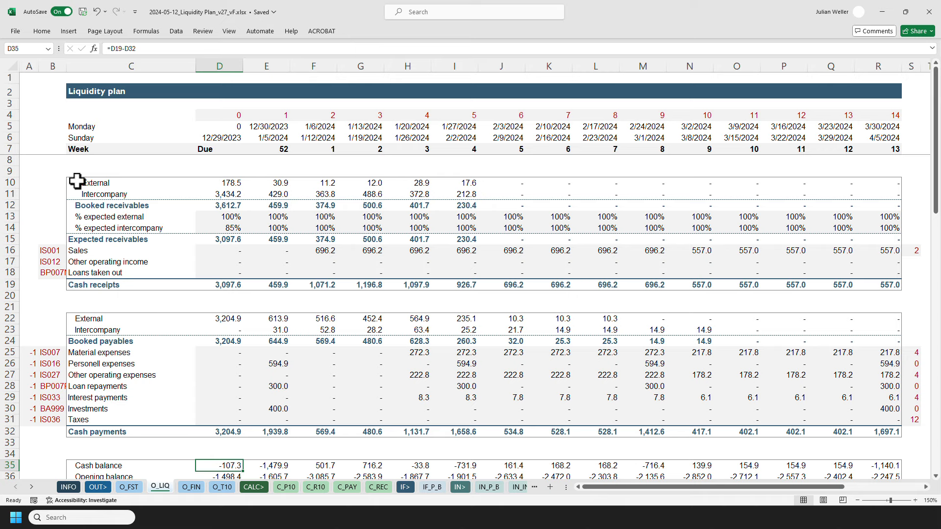
pyautogui.click(26, 160)
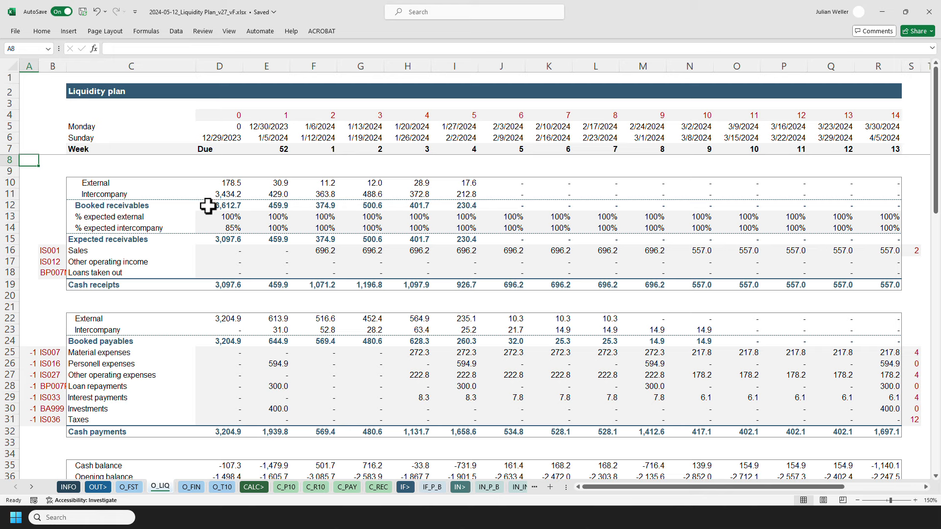
pyautogui.moveTo(208, 206); pyautogui.dragTo(466, 182)
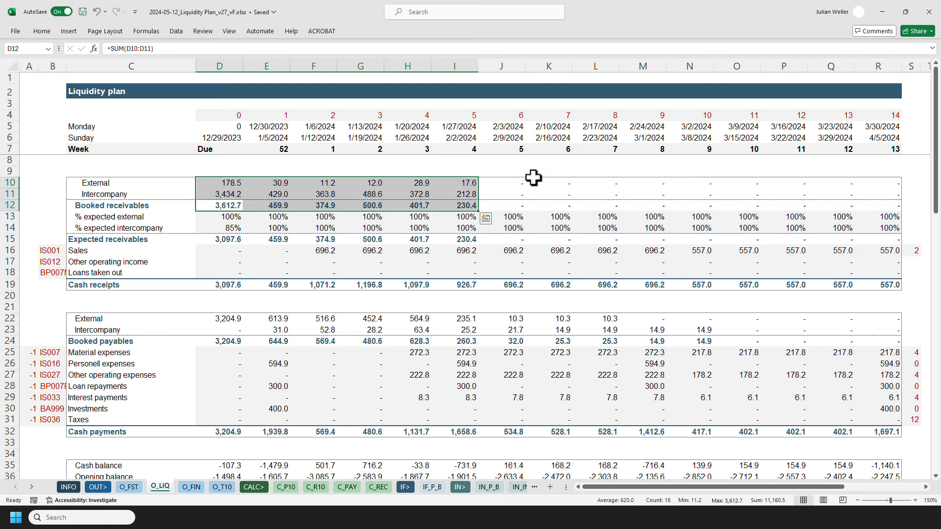
# Examine the booked payables block for weeks Due to 4, then for weeks 5 to 9.
pyautogui.click(34, 182)
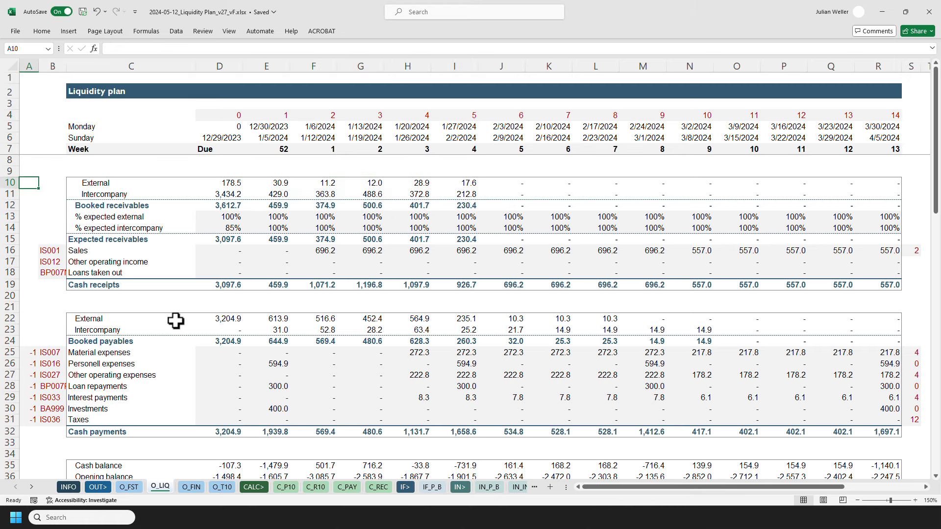
pyautogui.moveTo(221, 320); pyautogui.dragTo(395, 337)
pyautogui.moveTo(441, 336); pyautogui.dragTo(453, 337)
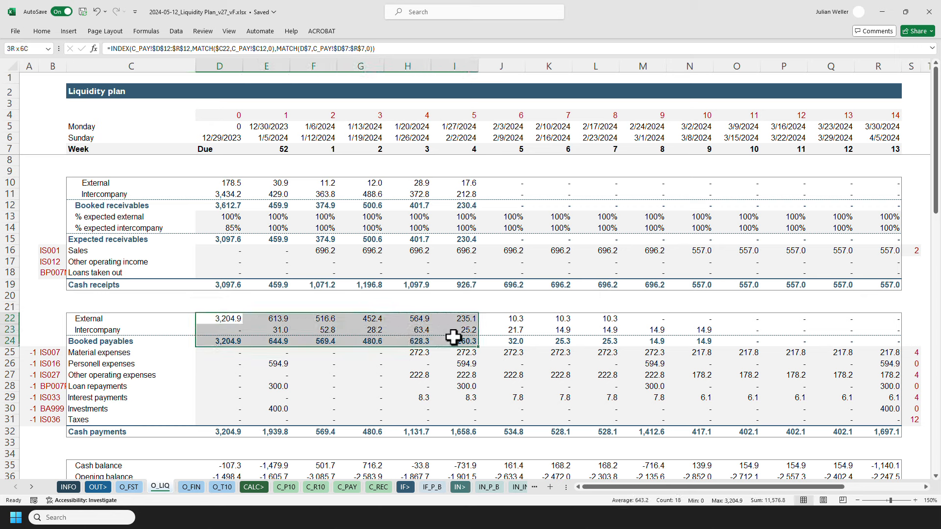
pyautogui.moveTo(503, 319); pyautogui.dragTo(683, 338)
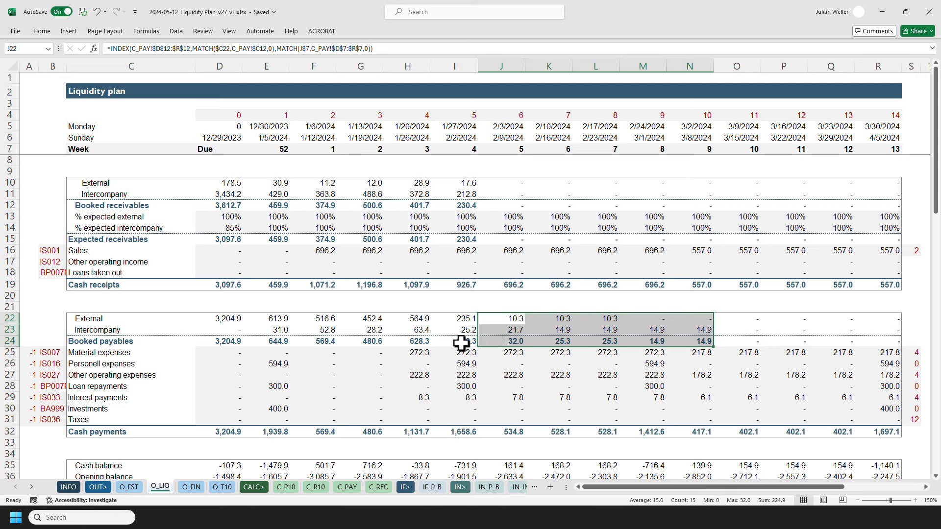
# Inspect the expected-receipt percentages for external and intercompany receivables across the weeks.
pyautogui.click(30, 162)
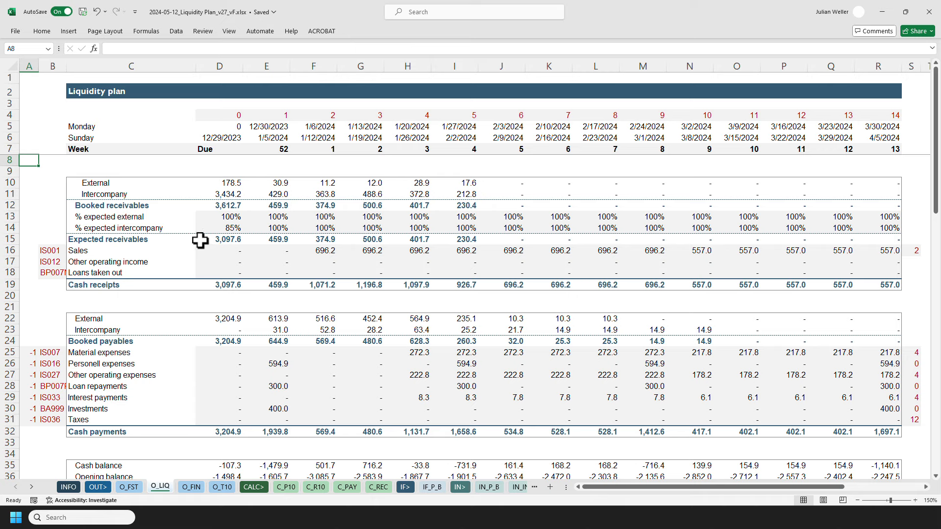
pyautogui.click(216, 217)
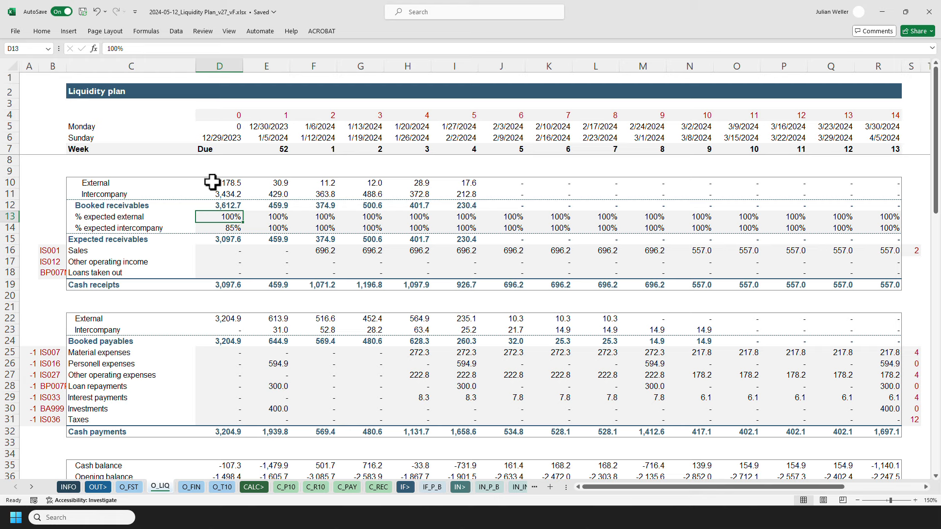
pyautogui.moveTo(213, 182); pyautogui.dragTo(464, 182)
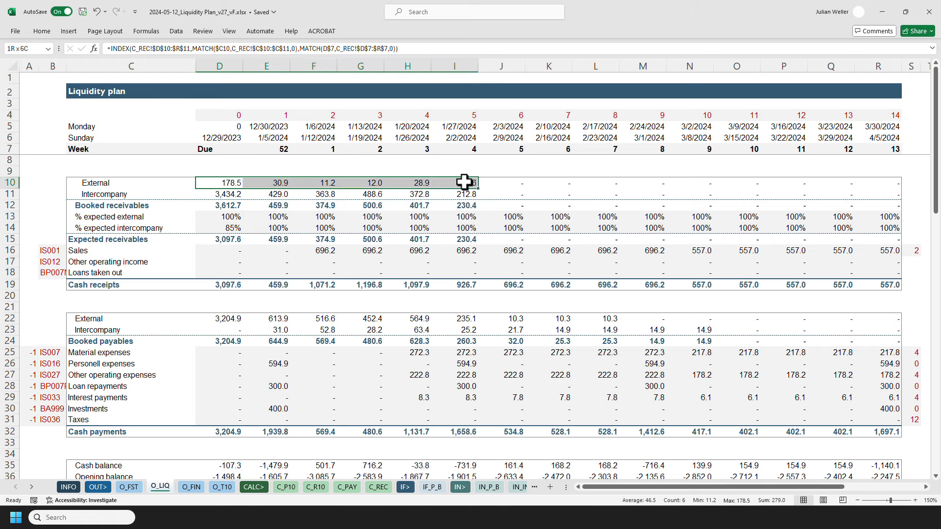
pyautogui.click(36, 182)
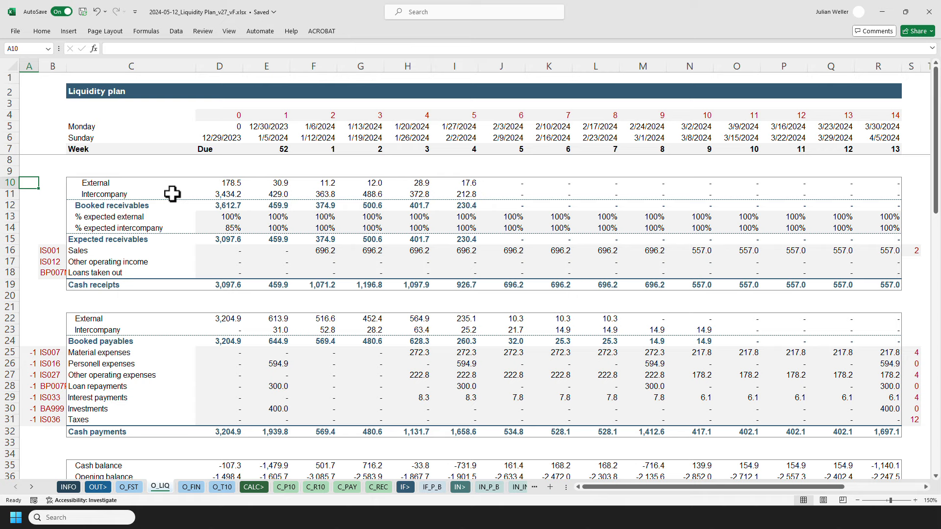
pyautogui.click(204, 228)
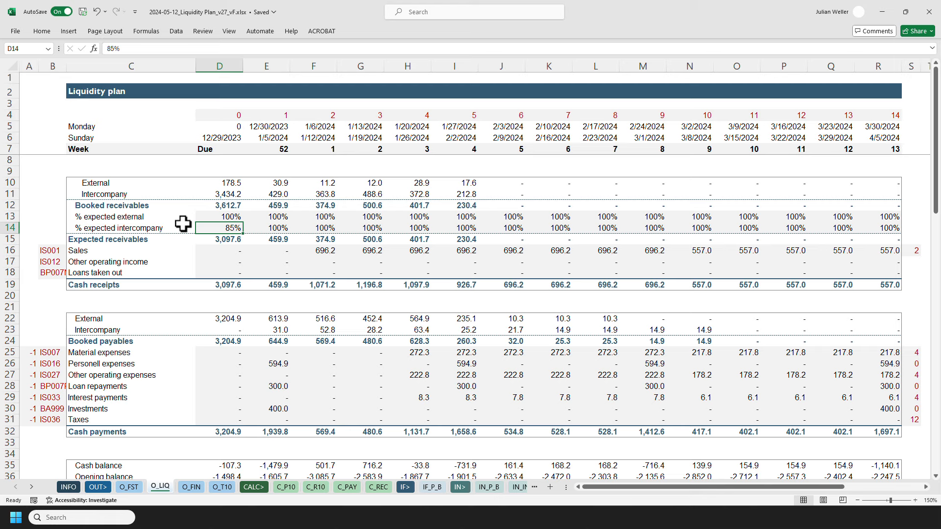
pyautogui.press('Right')
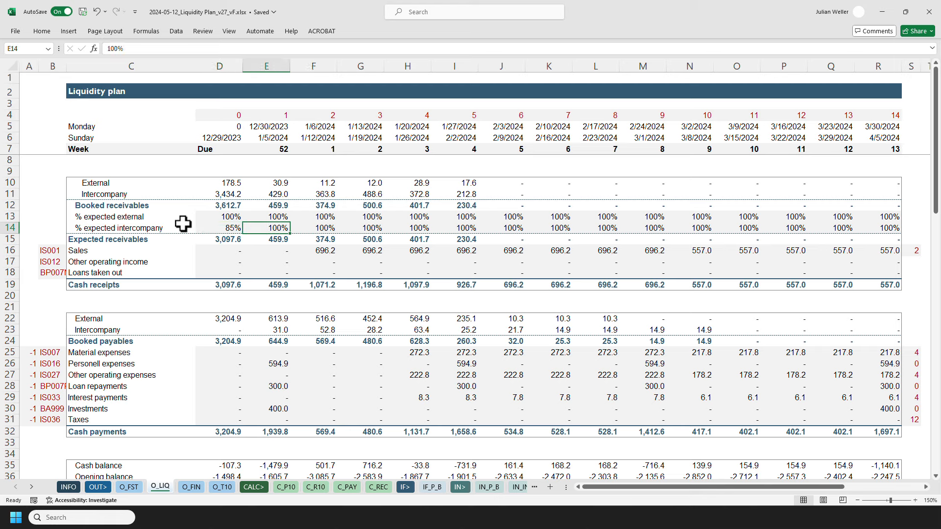
pyautogui.hotkey('ctrl', 'shift', 'Right')
pyautogui.press('Home')
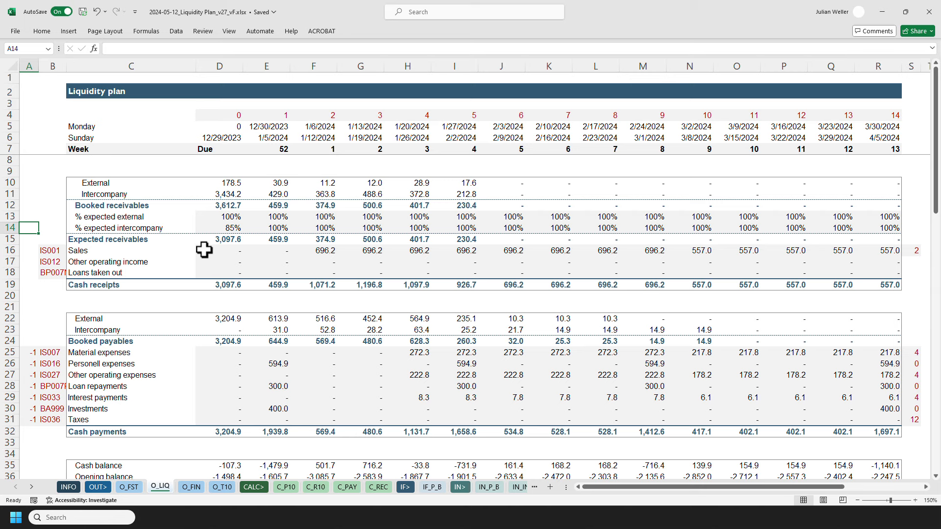
# Inspect the Due-column cash receipt lines and the sales formula for week 1, including its offset in column S.
pyautogui.moveTo(204, 249)
pyautogui.mouseDown()
pyautogui.moveTo(210, 275)
pyautogui.moveTo(206, 250)
pyautogui.mouseUp()
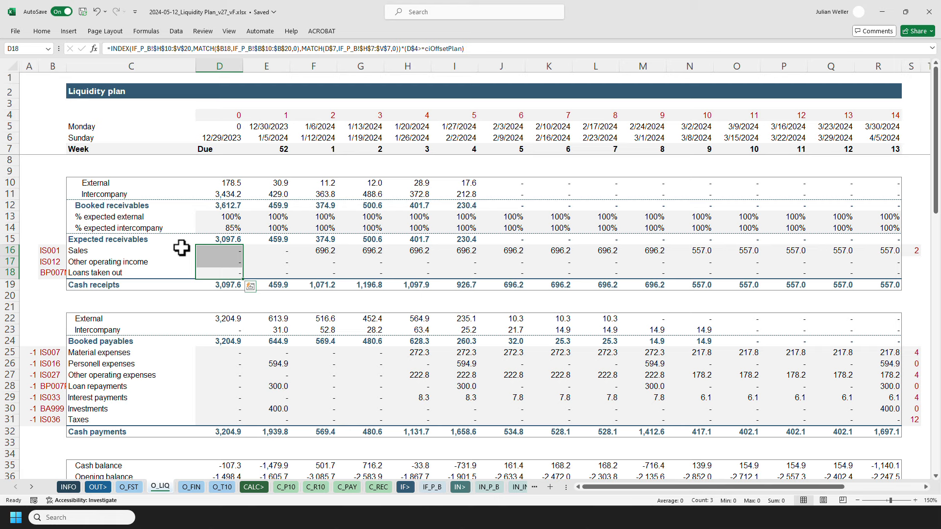
pyautogui.click(304, 250)
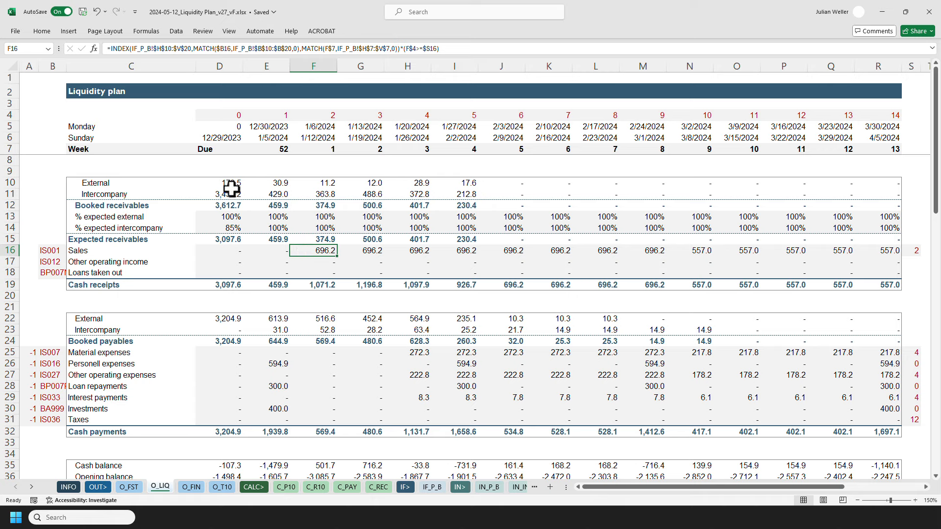
pyautogui.moveTo(224, 181); pyautogui.dragTo(452, 204)
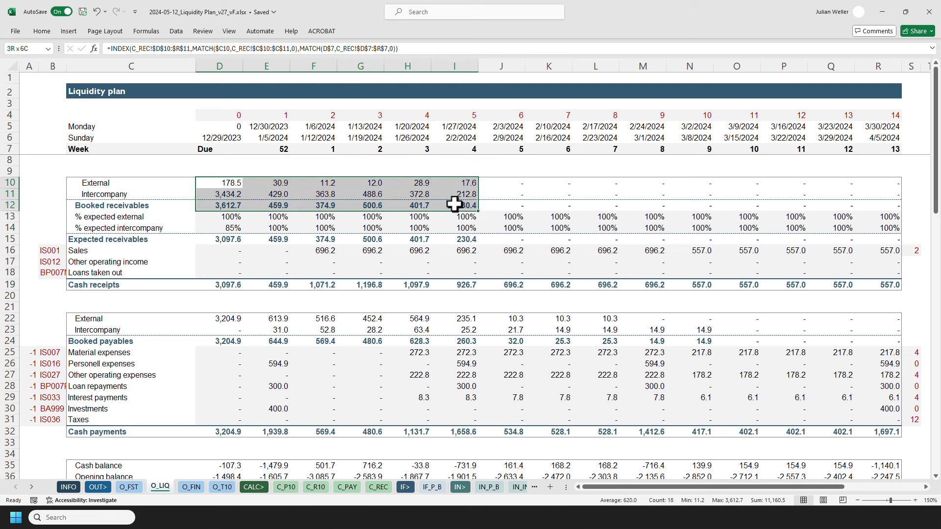
pyautogui.click(305, 251)
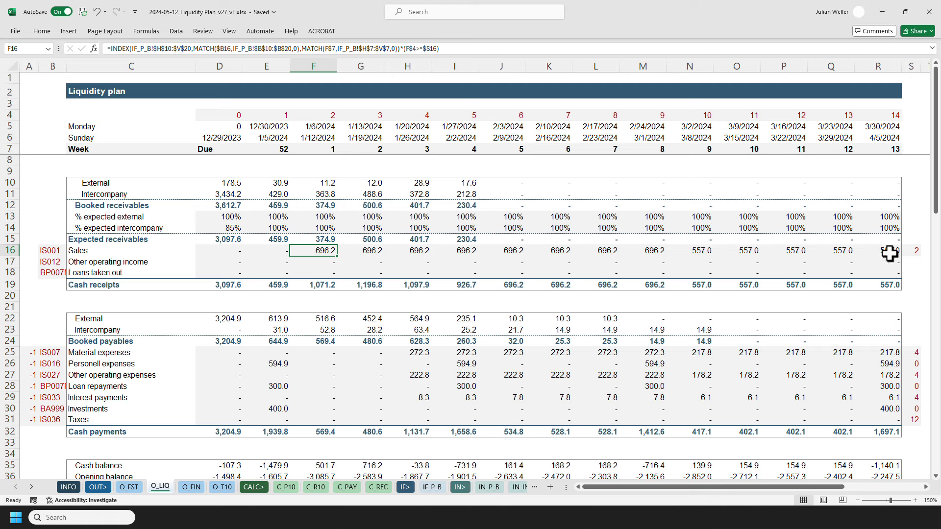
pyautogui.click(910, 251)
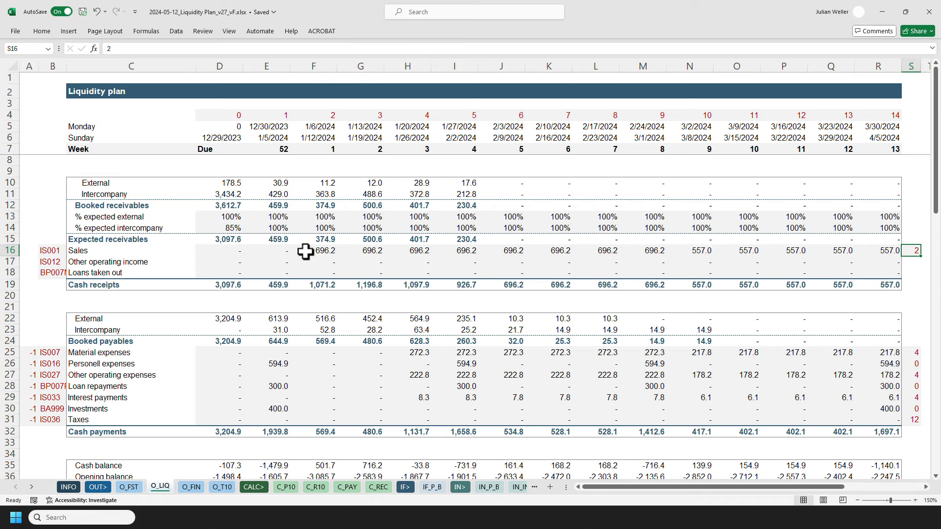
# Compare the sales row with the external receivables, highlighting sales for weeks 1 to 4 and the offset value.
pyautogui.click(29, 253)
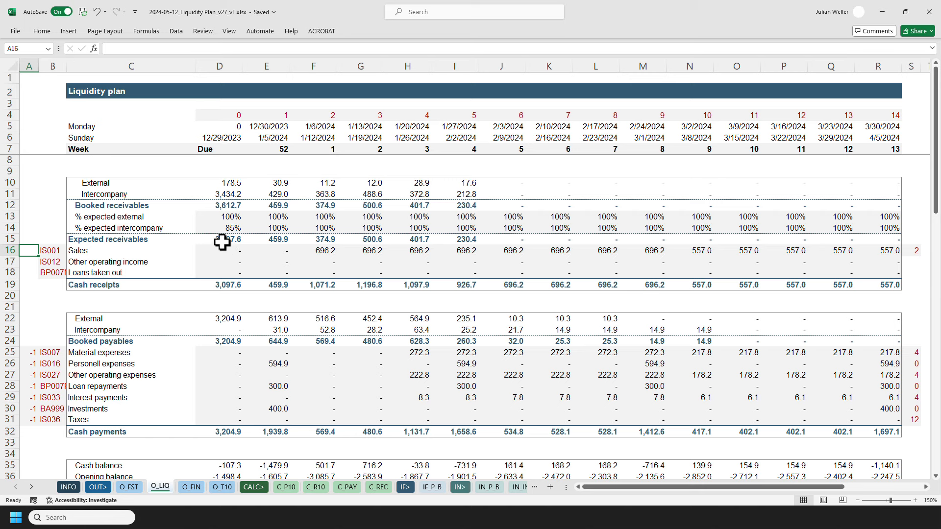
pyautogui.moveTo(217, 183); pyautogui.dragTo(451, 180)
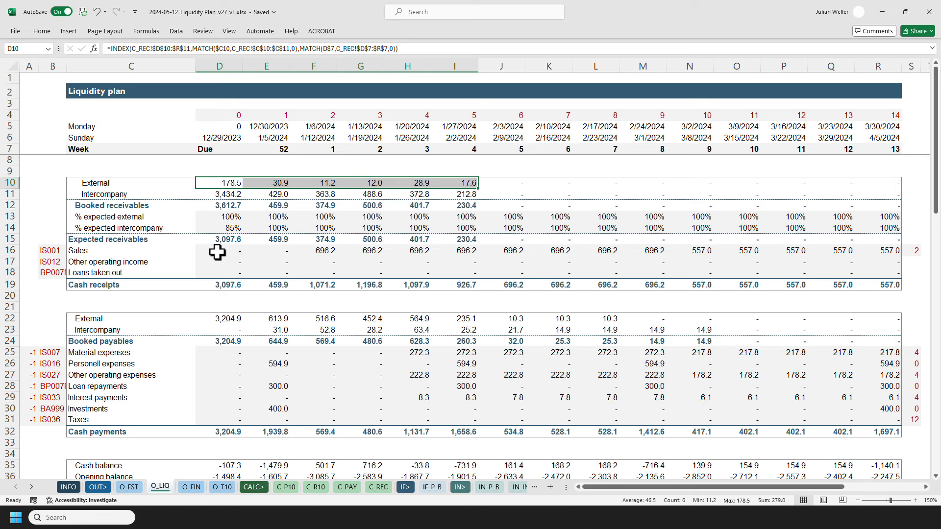
pyautogui.click(10, 251)
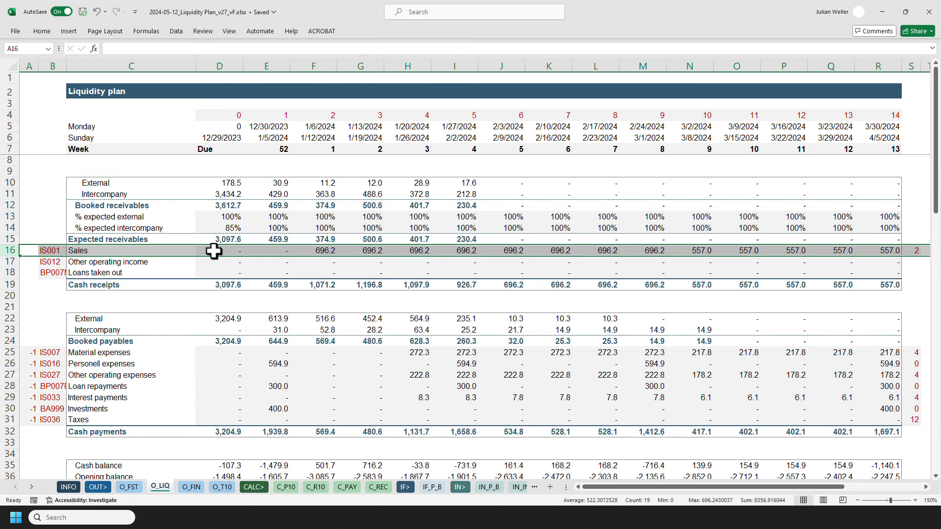
pyautogui.click(306, 251)
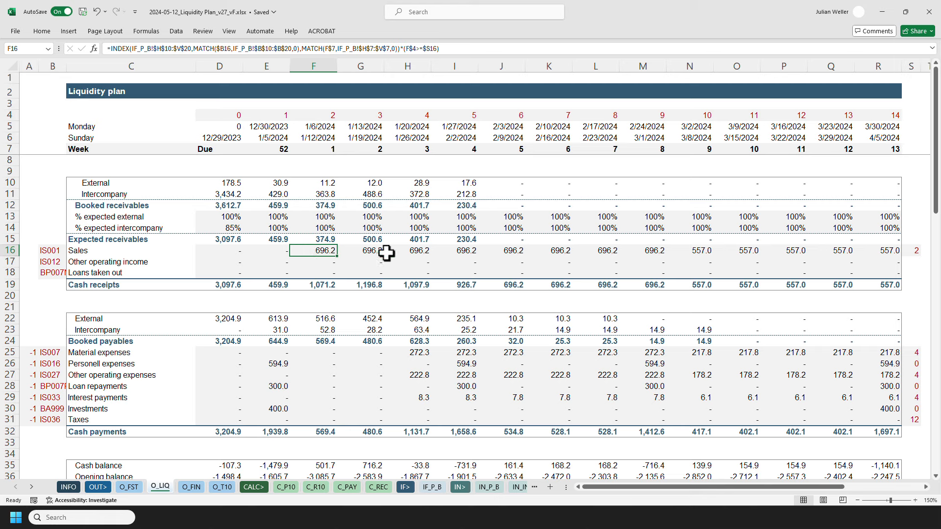
pyautogui.keyDown('shift'); pyautogui.click(451, 250); pyautogui.keyUp('shift')
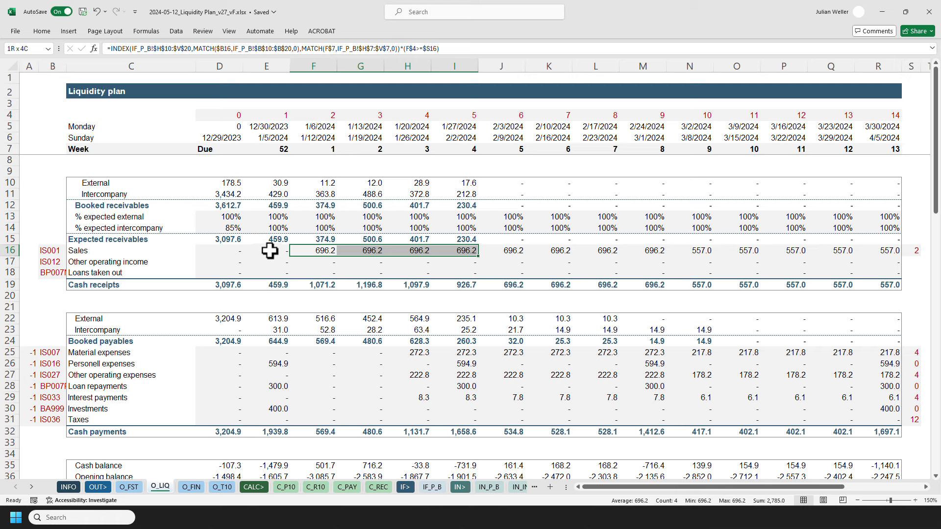
pyautogui.click(307, 250)
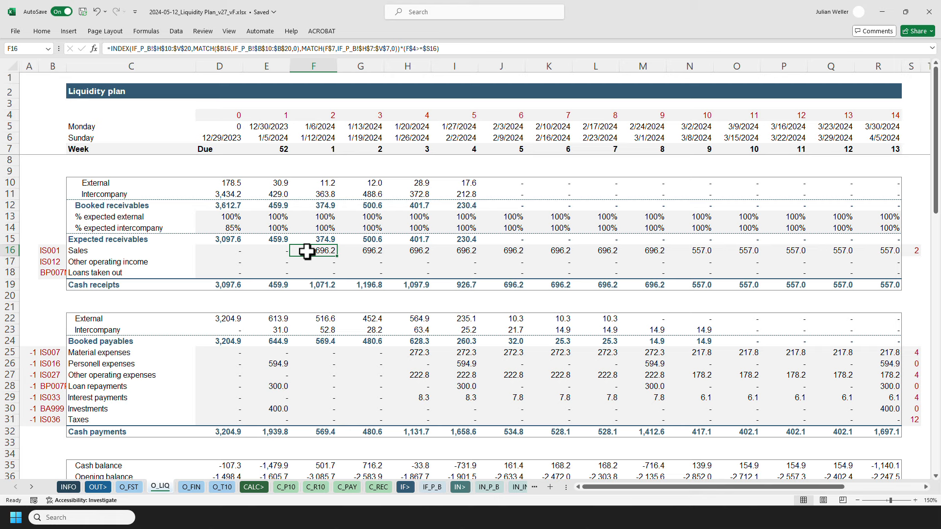
pyautogui.click(917, 251)
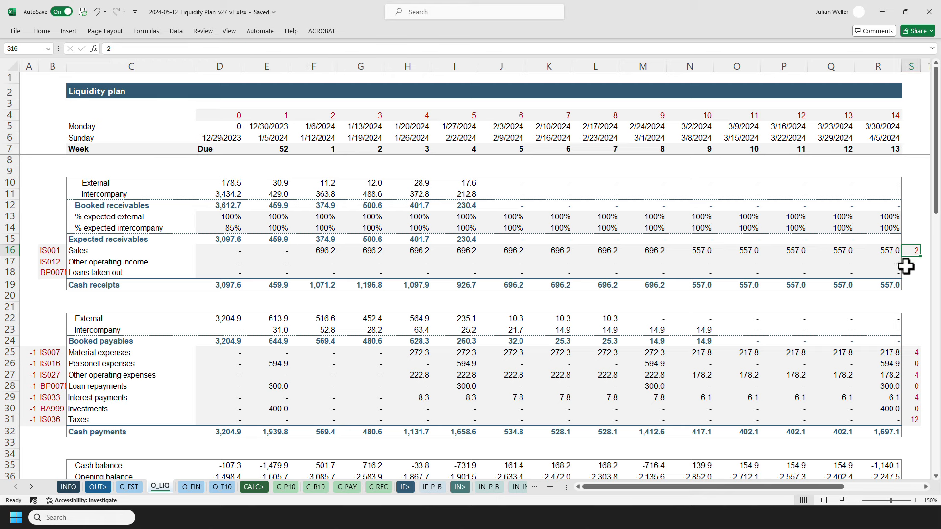
# Open the week-1 sales formula to show its referenced cells, then leave it without changes.
pyautogui.press('F2')
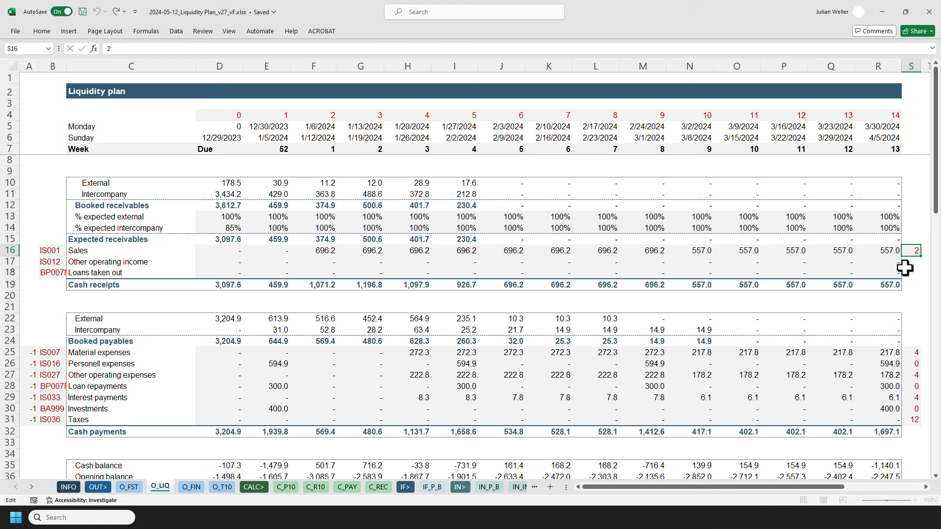
pyautogui.doubleClick(311, 252)
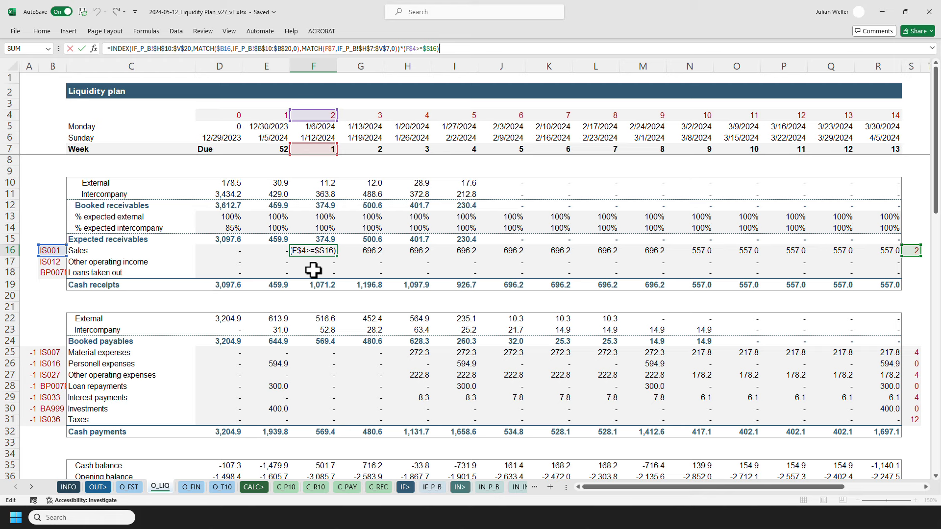
pyautogui.press('Escape')
pyautogui.press('Home')
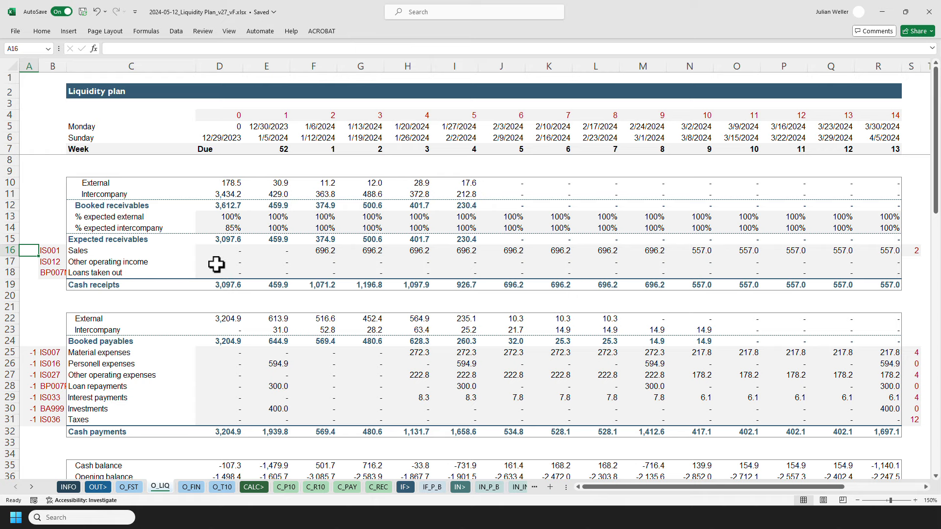
# Select the external and intercompany booked payables for weeks Due to 4.
pyautogui.scroll(-1, 216, 265)
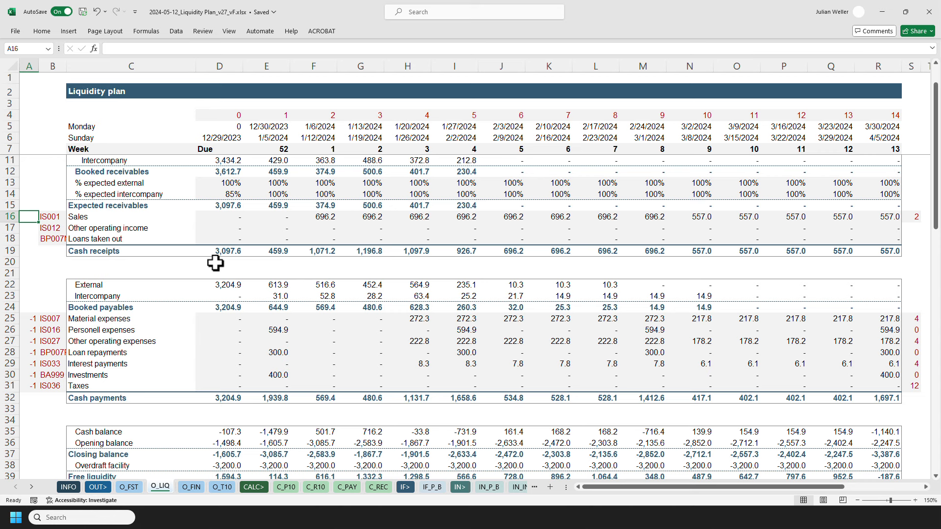
pyautogui.scroll(1, 216, 265)
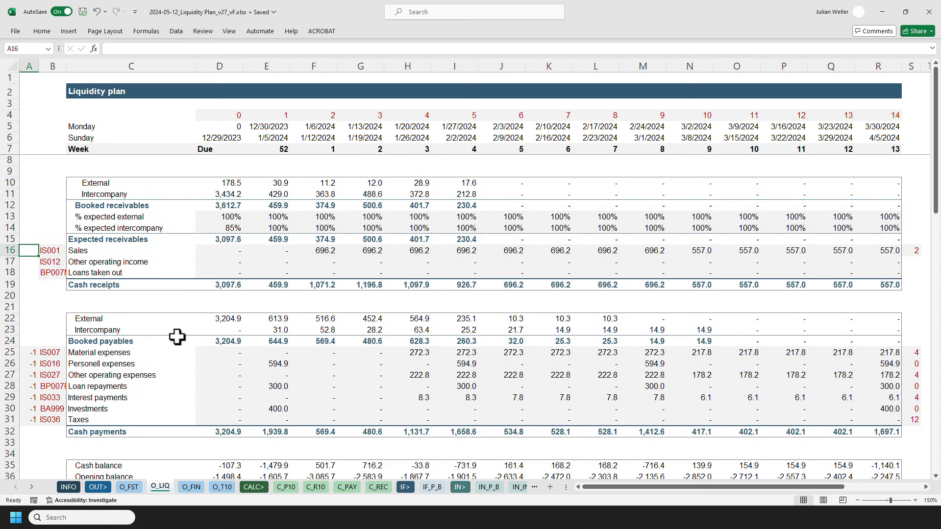
pyautogui.click(201, 319)
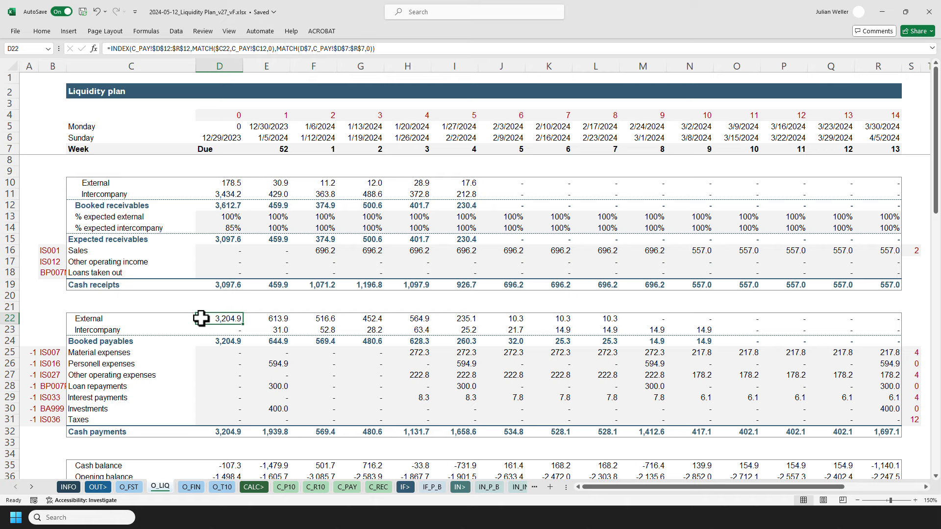
pyautogui.hotkey('shift', 'Down')
pyautogui.hotkey('shift', 'Right')
pyautogui.hotkey('shift', 'Right')
pyautogui.hotkey('shift', 'Right')
pyautogui.hotkey('shift', 'Right')
pyautogui.hotkey('shift', 'Right')
pyautogui.hotkey('shift', 'Right')
pyautogui.hotkey('shift', 'Right')
pyautogui.hotkey('shift', 'Right')
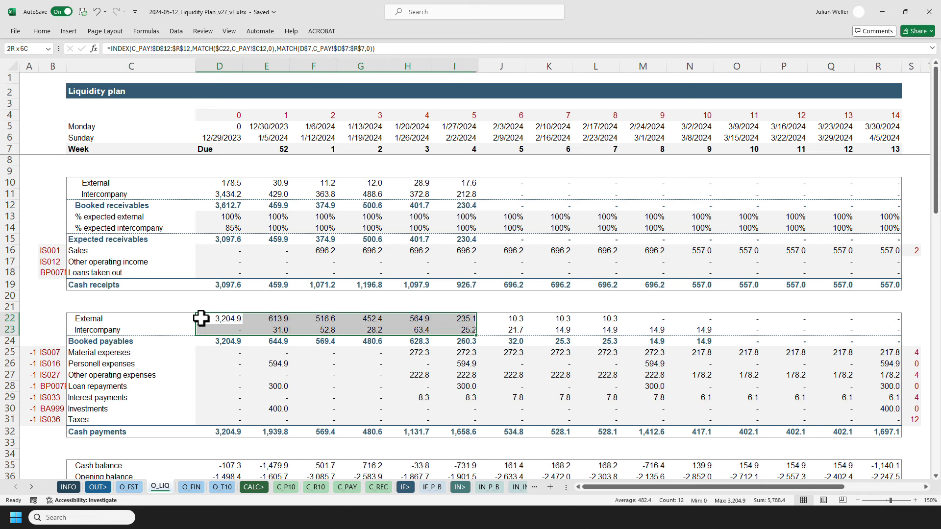
pyautogui.press('Left')
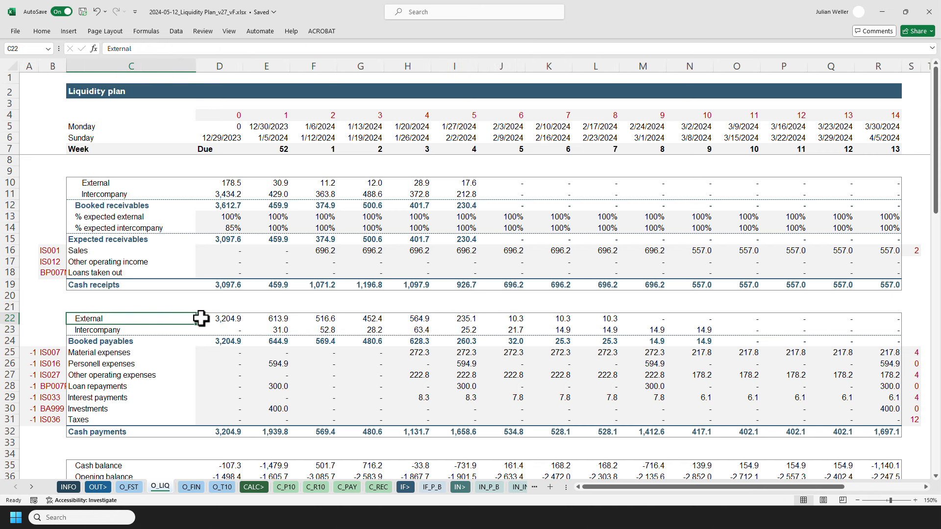
# Examine the Due-column expense payment formulas and the material and personnel expense rows.
pyautogui.scroll(-1, 211, 318)
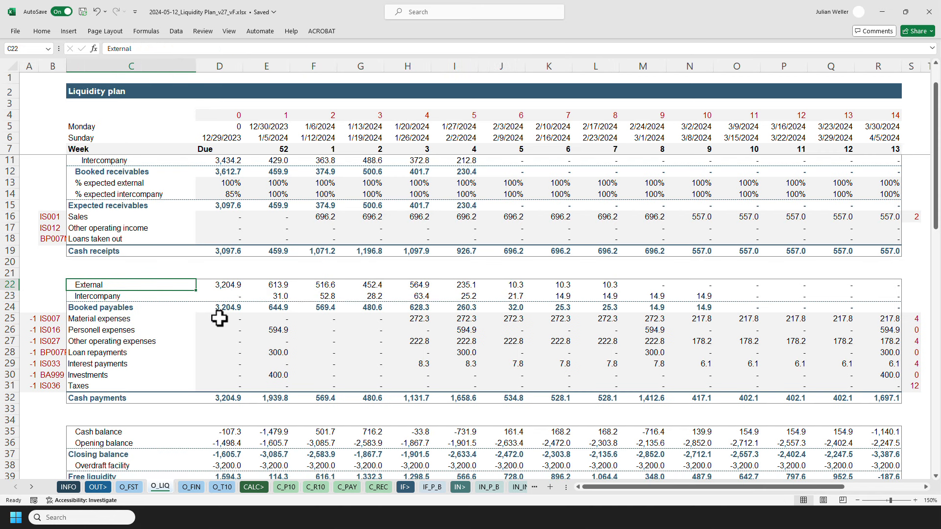
pyautogui.moveTo(219, 318); pyautogui.dragTo(219, 381)
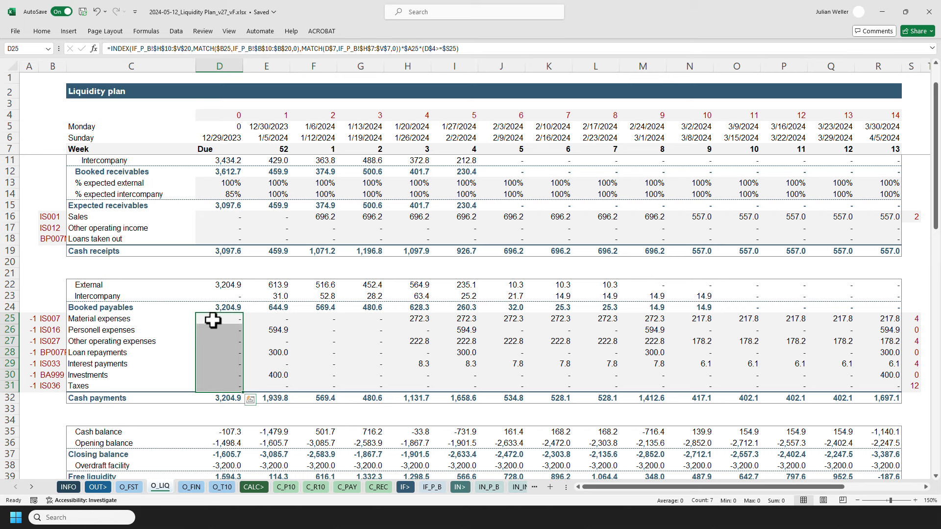
pyautogui.click(213, 319)
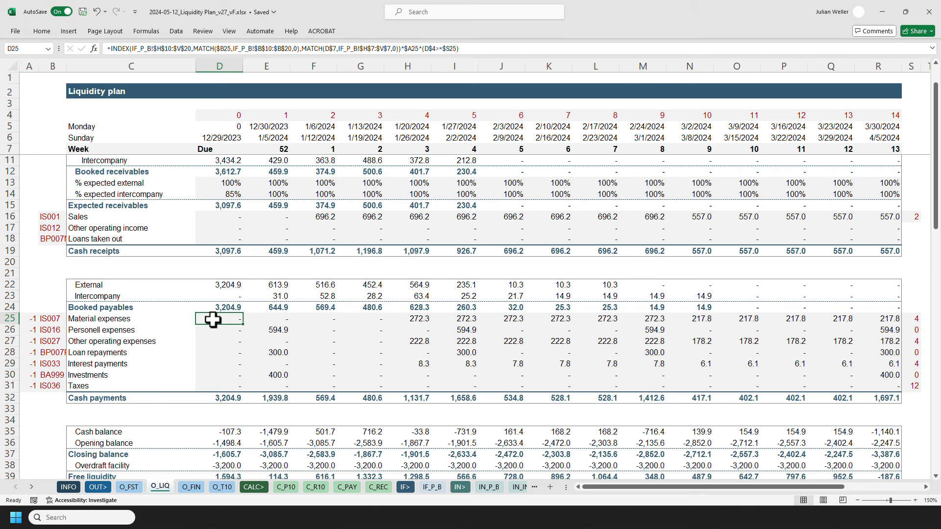
pyautogui.click(177, 329)
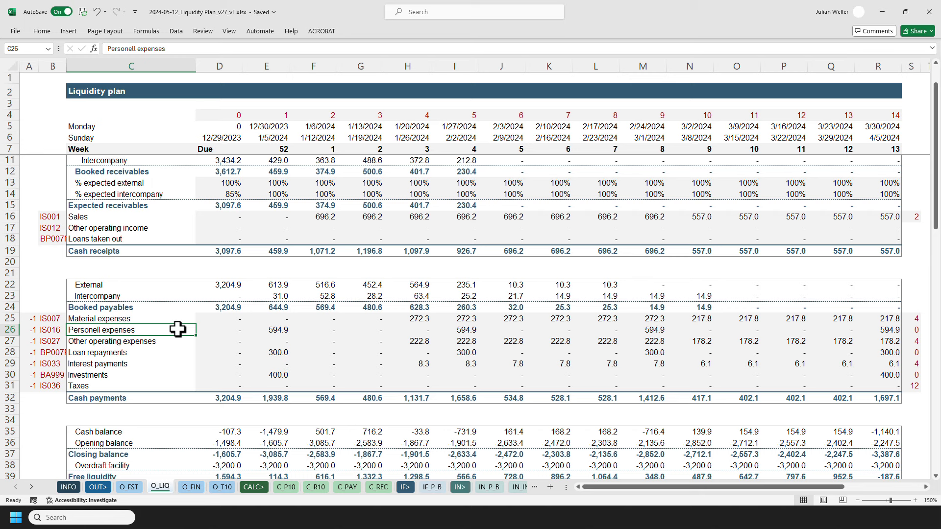
pyautogui.press('Up')
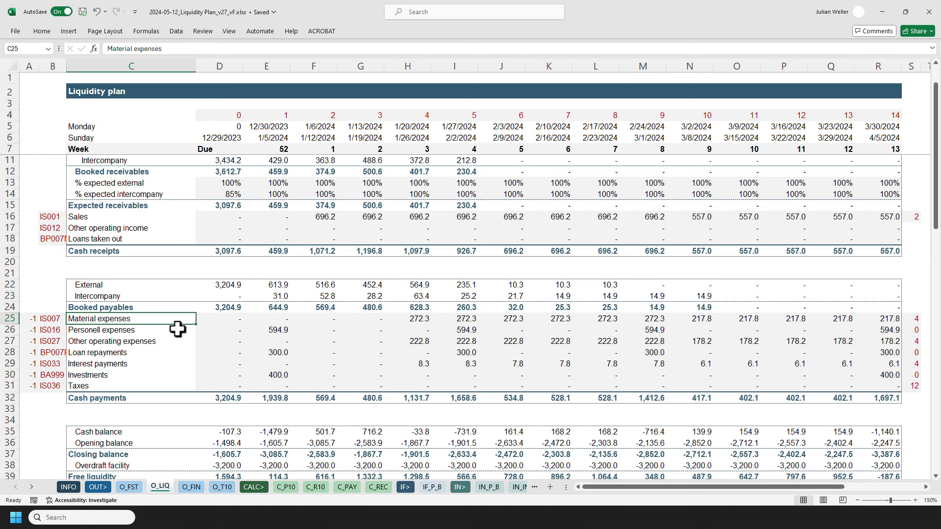
# Highlight the material, other operating expense and interest payment rows together with their offset values.
pyautogui.press('Down')
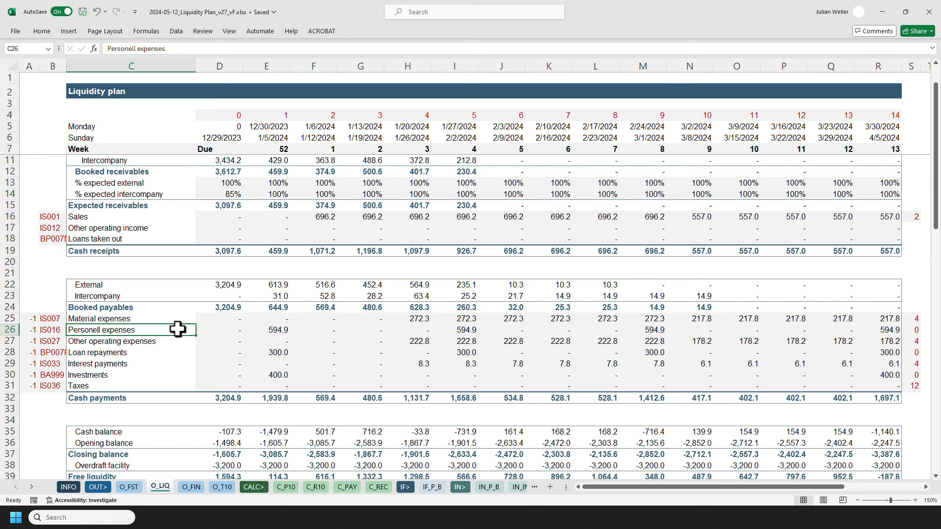
pyautogui.press('Down')
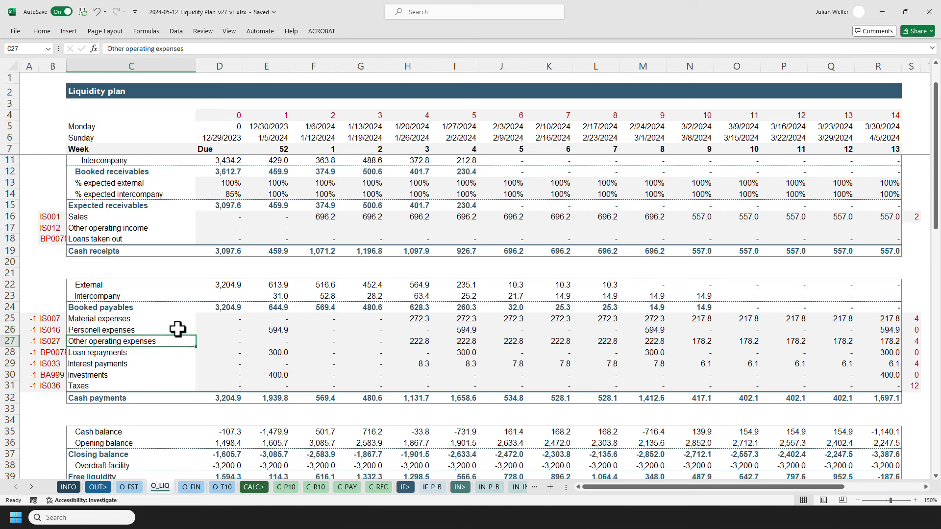
pyautogui.keyDown('ctrl'); pyautogui.click(154, 319); pyautogui.keyUp('ctrl')
pyautogui.keyDown('ctrl'); pyautogui.click(907, 319); pyautogui.keyUp('ctrl')
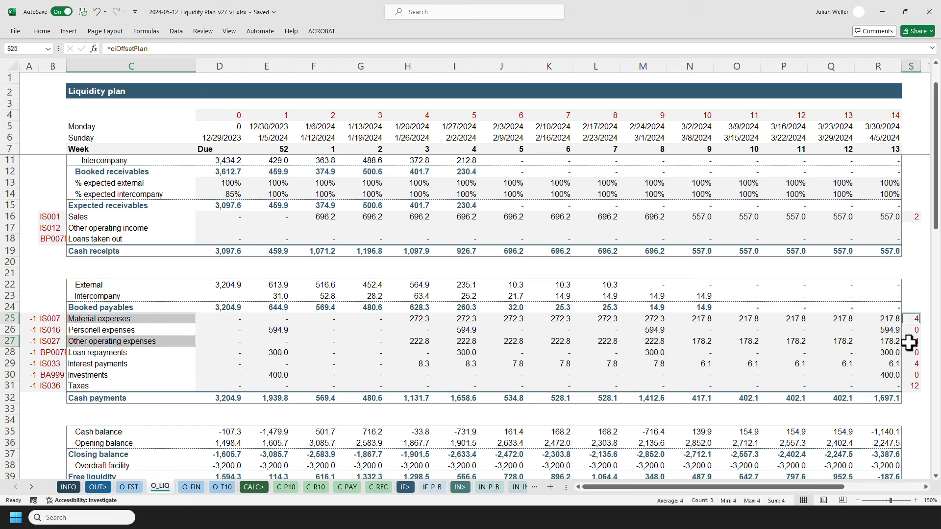
pyautogui.keyDown('ctrl'); pyautogui.click(907, 340); pyautogui.keyUp('ctrl')
pyautogui.keyDown('ctrl'); pyautogui.click(911, 363); pyautogui.keyUp('ctrl')
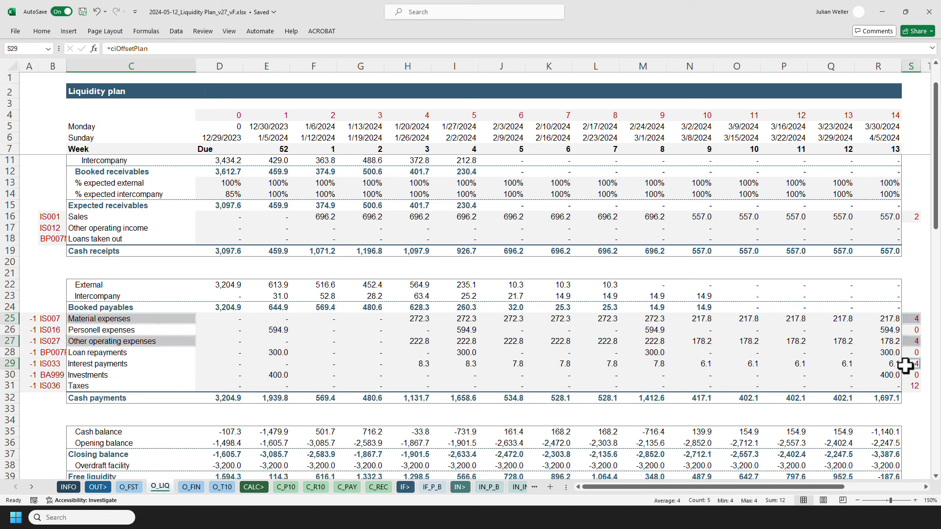
# Examine the Due-column material expense formula and its offset value reference, leaving the offset formula unchanged.
pyautogui.keyDown('ctrl'); pyautogui.click(144, 365); pyautogui.keyUp('ctrl')
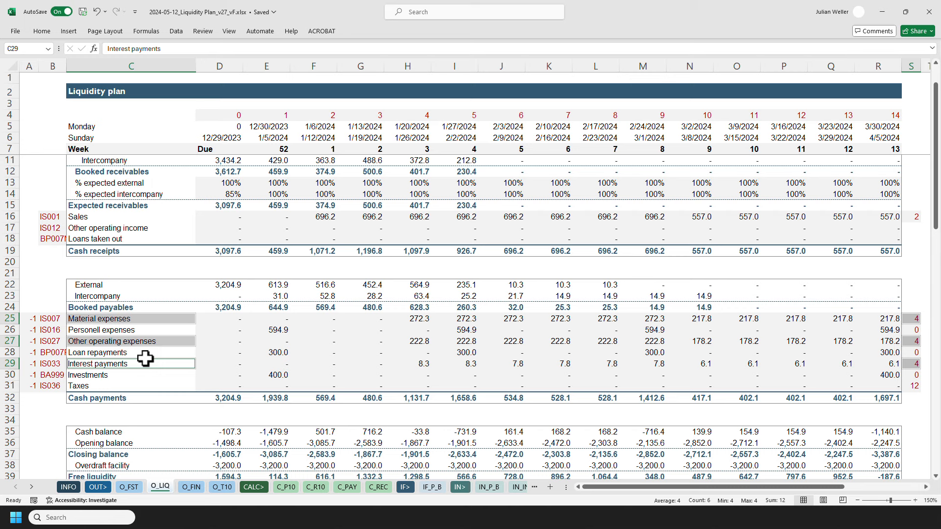
pyautogui.click(219, 318)
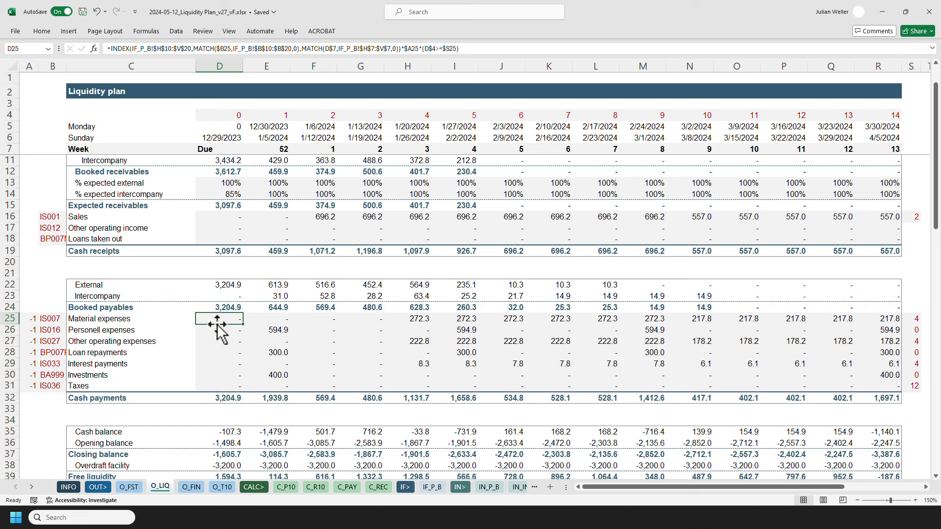
pyautogui.moveTo(219, 319)
pyautogui.mouseDown()
pyautogui.moveTo(218, 388)
pyautogui.moveTo(239, 332)
pyautogui.moveTo(222, 319)
pyautogui.mouseUp()
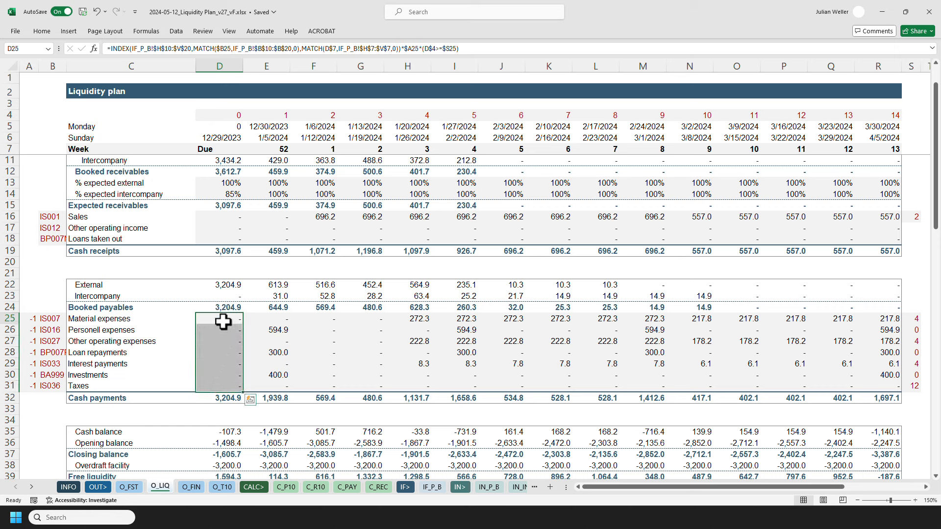
pyautogui.click(910, 319)
pyautogui.click(167, 51)
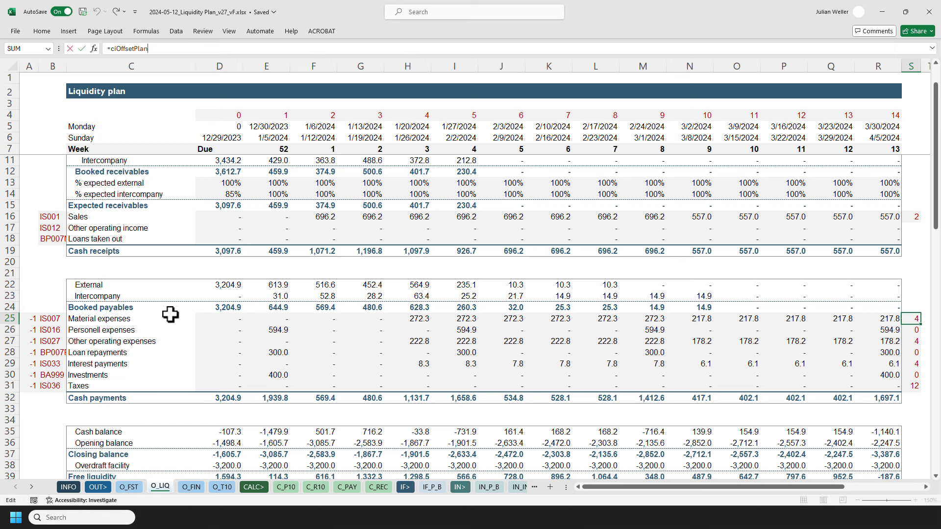
pyautogui.click(419, 320)
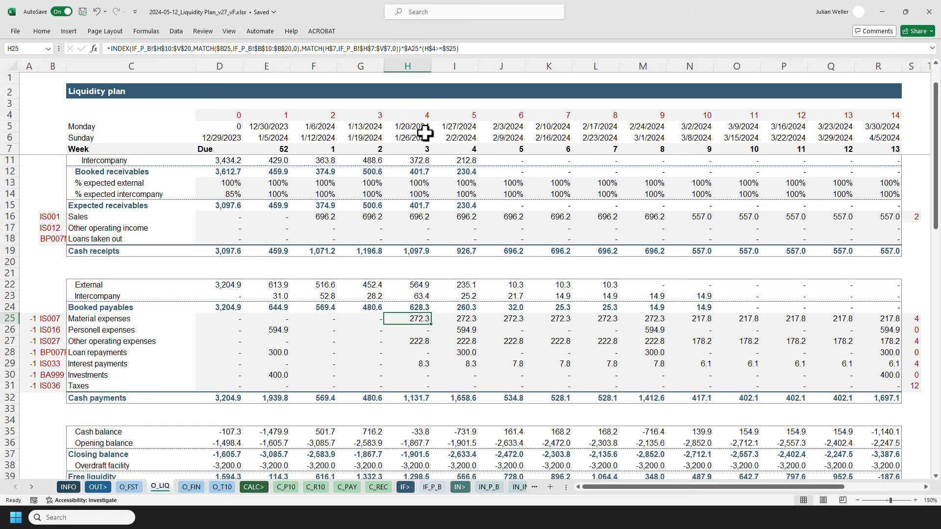
# Inspect the week-4 column header and its WEEKNUM week formula.
pyautogui.click(412, 117)
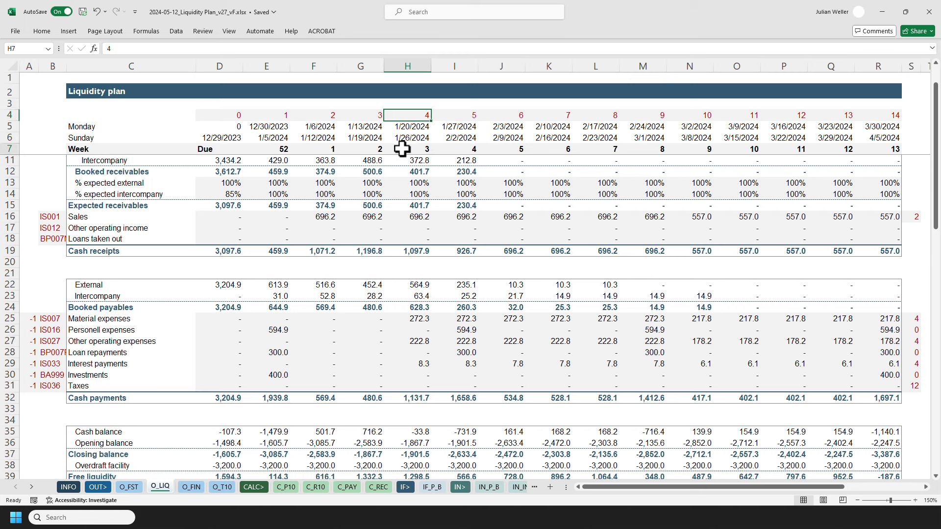
pyautogui.click(402, 149)
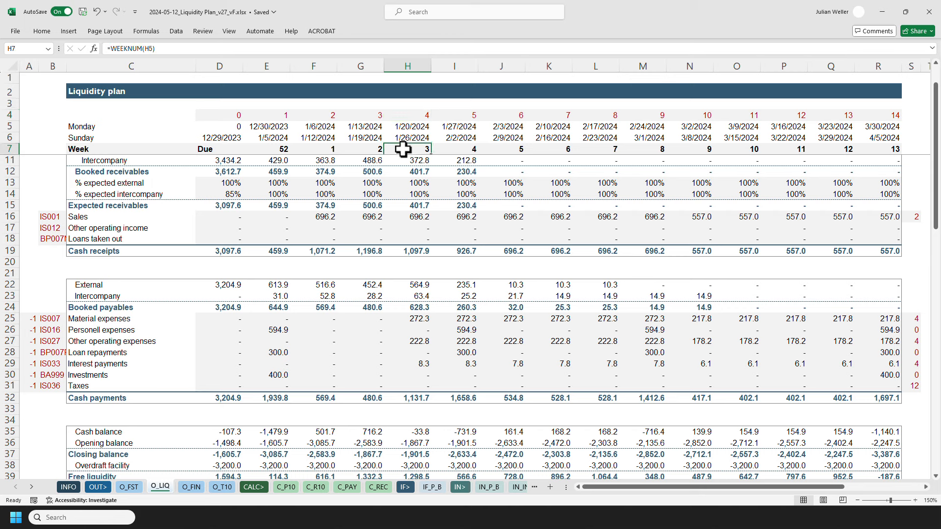
pyautogui.click(404, 114)
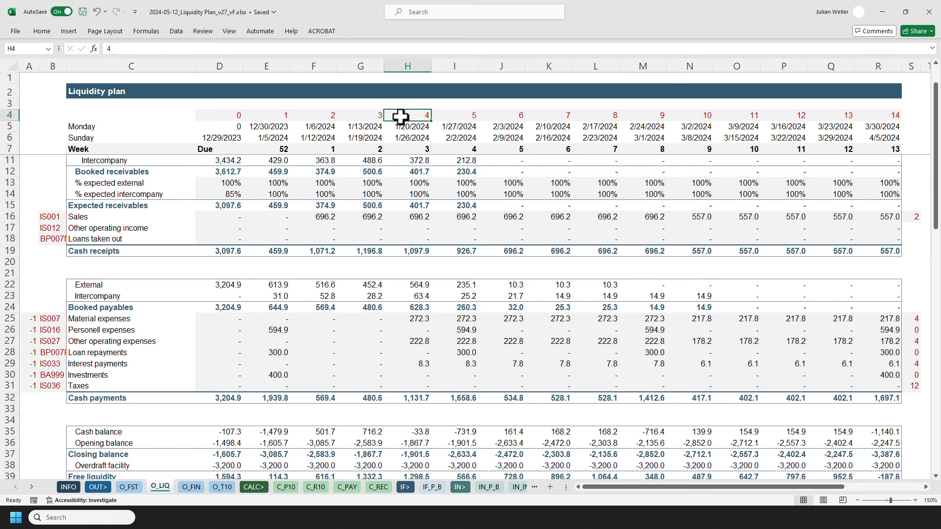
# Examine the week-4 formulas for material, other operating expense, interest and tax payments.
pyautogui.click(399, 318)
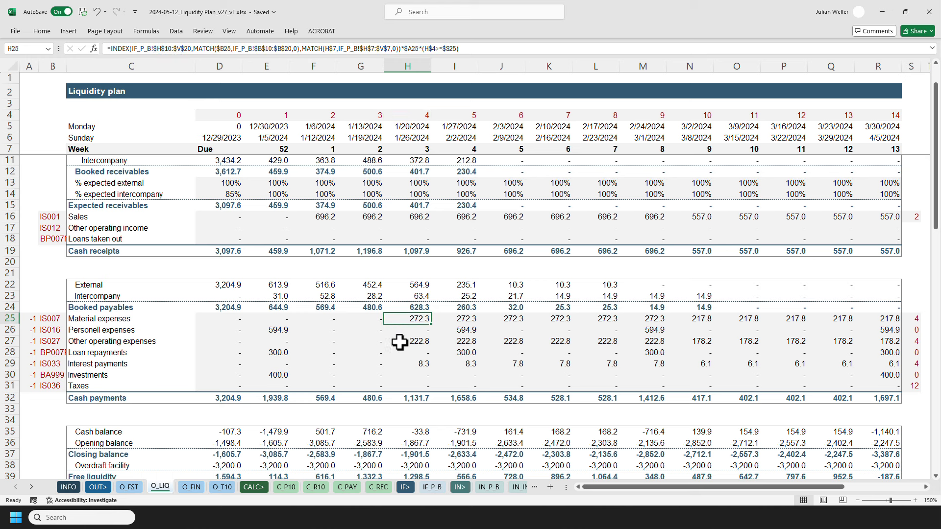
pyautogui.keyDown('ctrl'); pyautogui.click(399, 342); pyautogui.keyUp('ctrl')
pyautogui.keyDown('ctrl'); pyautogui.click(401, 363); pyautogui.keyUp('ctrl')
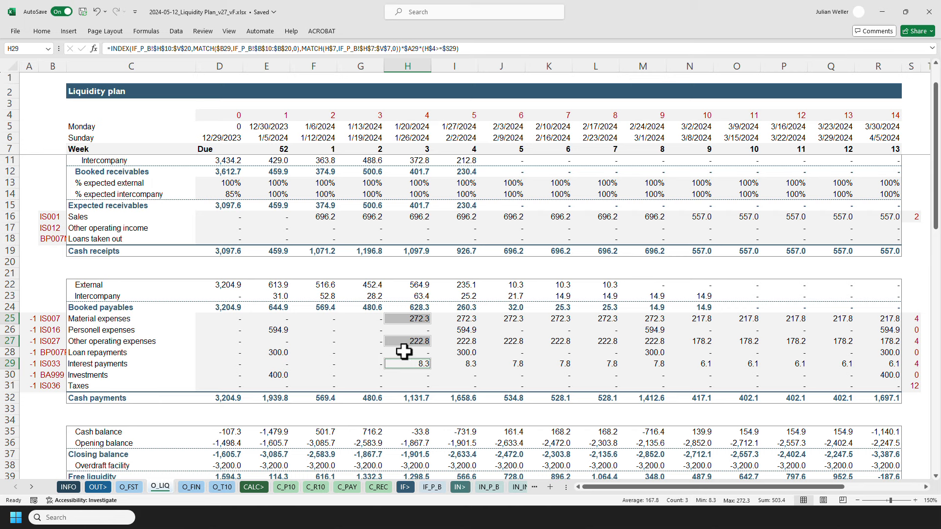
pyautogui.click(402, 386)
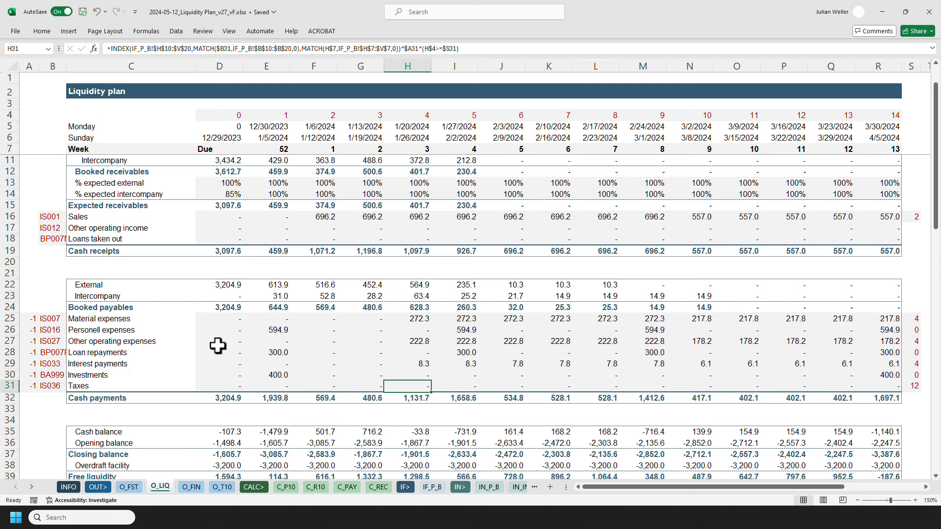
# Open the Due-column cash balance formula to show its referenced cells, then leave it without changes.
pyautogui.click(52, 431)
pyautogui.scroll(-4, 156, 397)
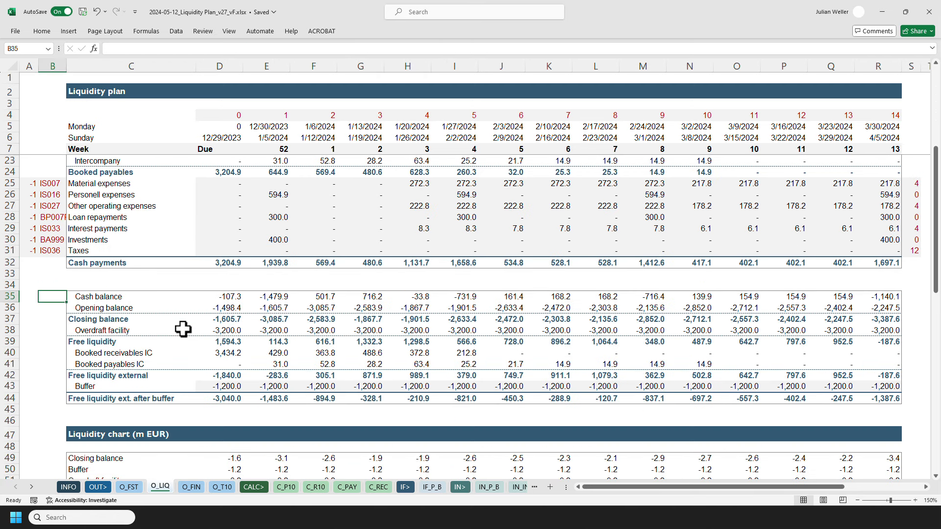
pyautogui.scroll(-1, 183, 315)
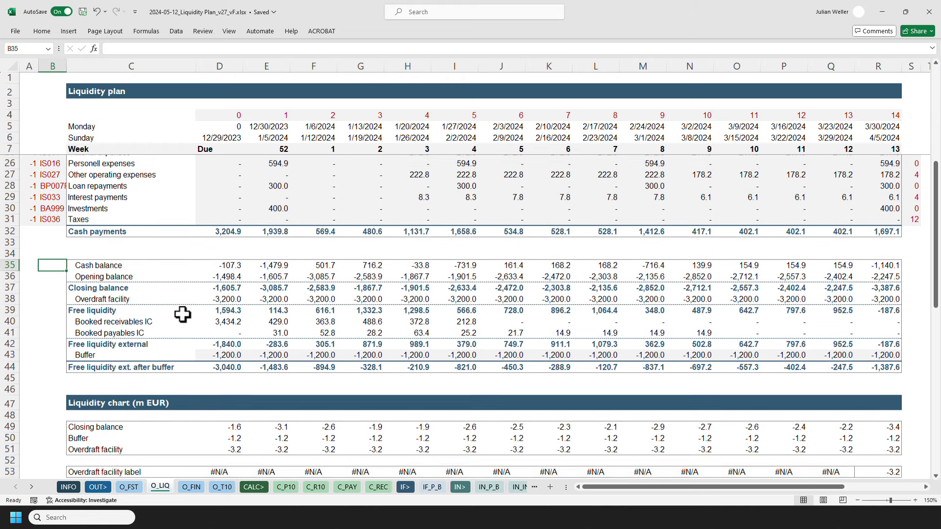
pyautogui.click(214, 266)
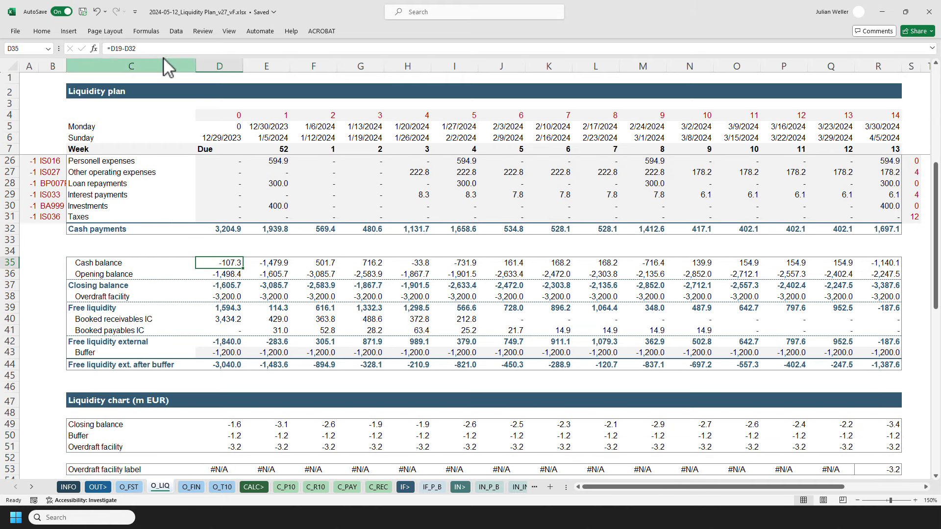
pyautogui.press('F2')
pyautogui.scroll(4, 149, 287)
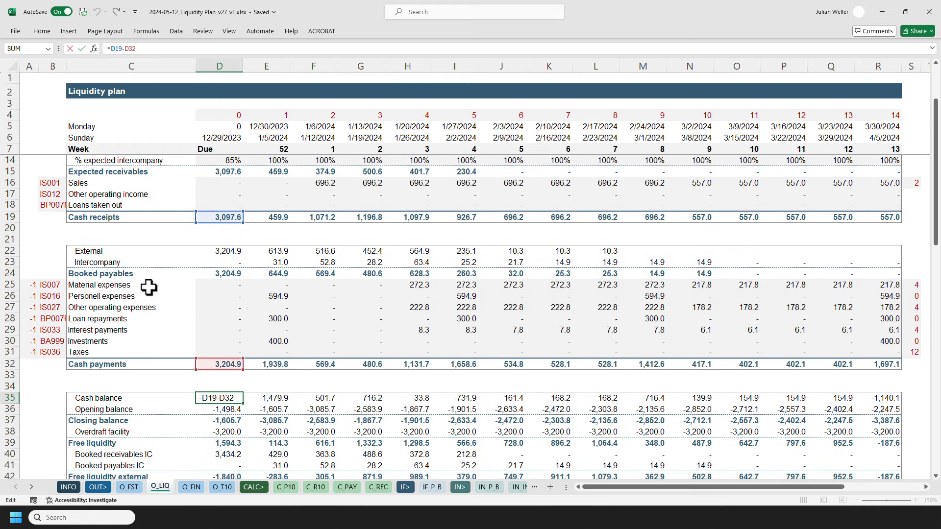
pyautogui.press('Escape')
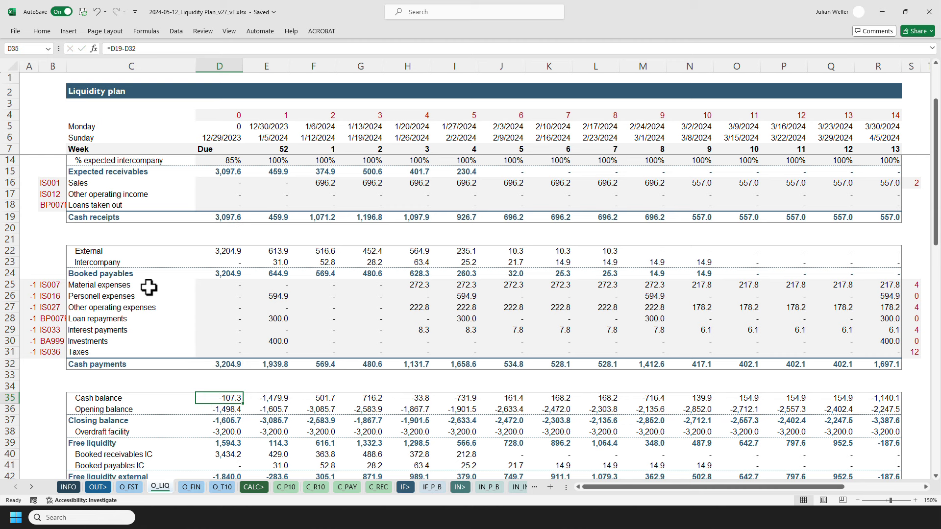
# Inspect the Due-column opening and closing balance formulas and open the week-52 opening balance formula without changes.
pyautogui.press('Down')
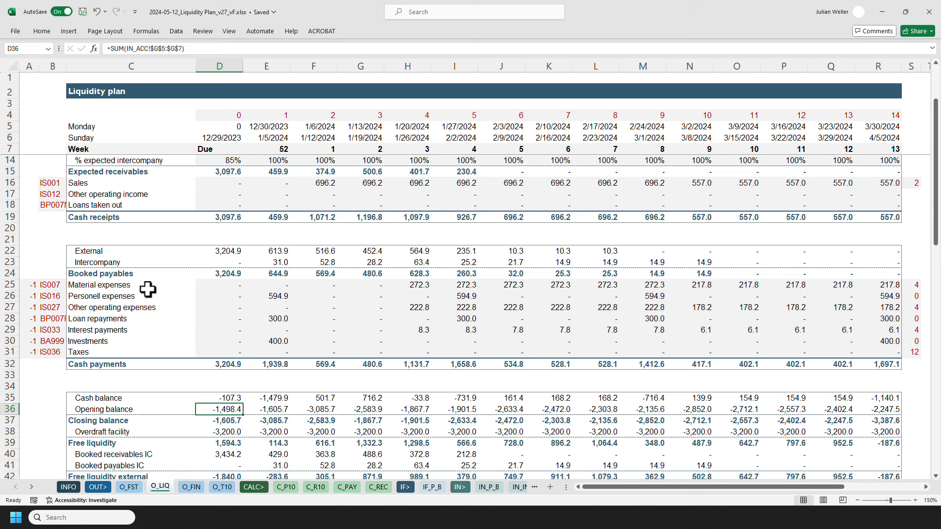
pyautogui.scroll(-3, 147, 290)
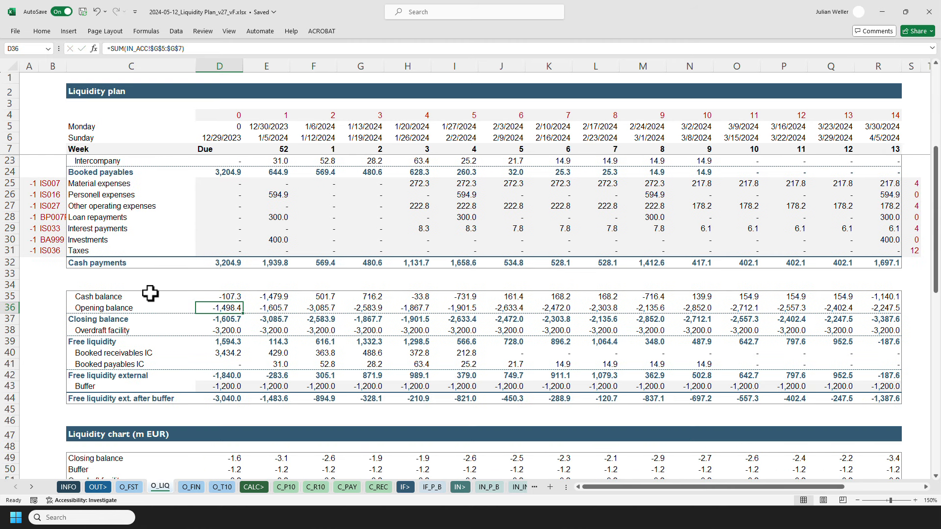
pyautogui.click(198, 318)
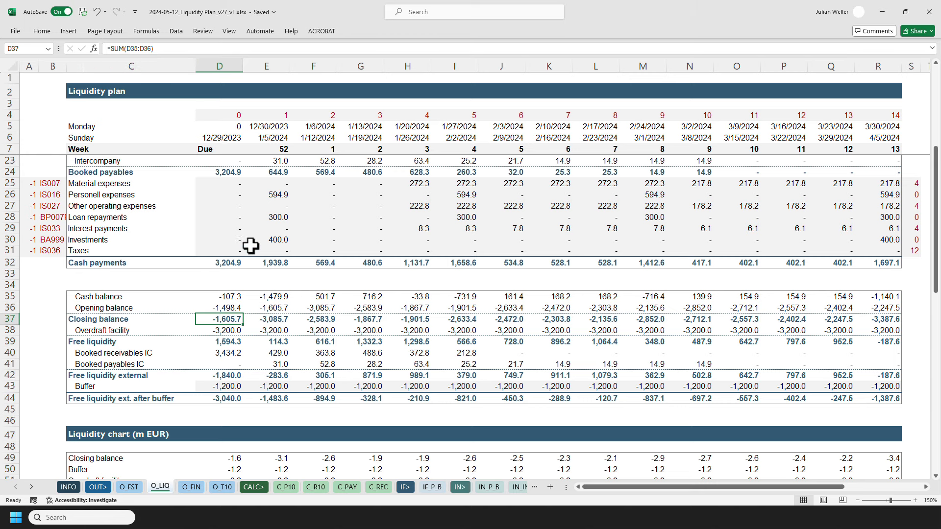
pyautogui.click(279, 307)
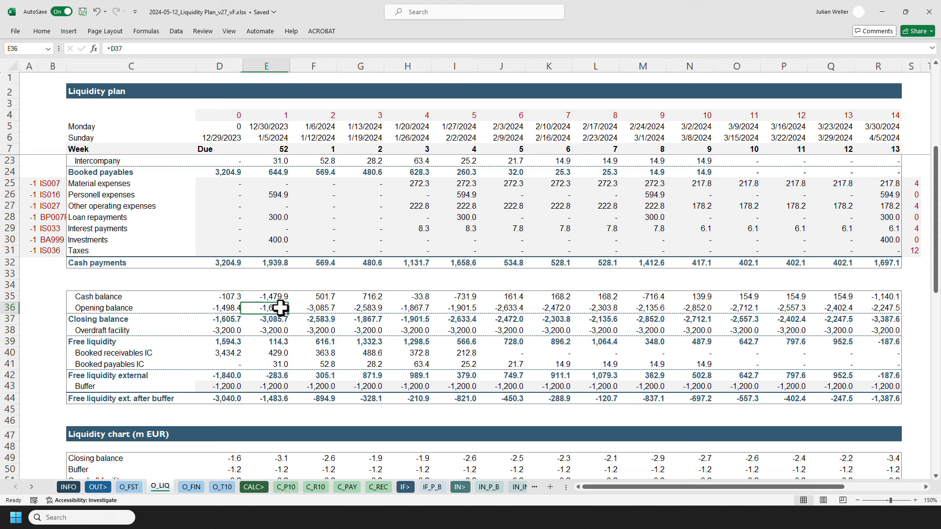
pyautogui.press('F2')
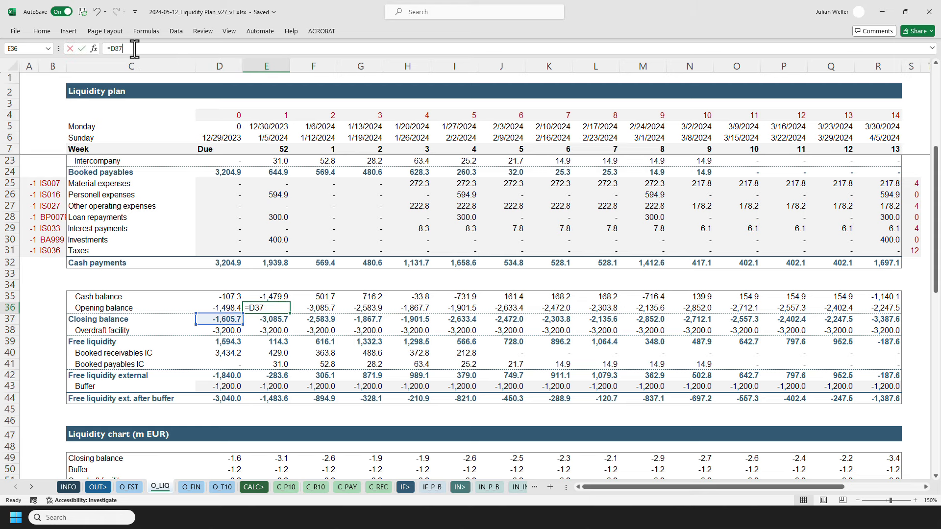
pyautogui.press('Escape')
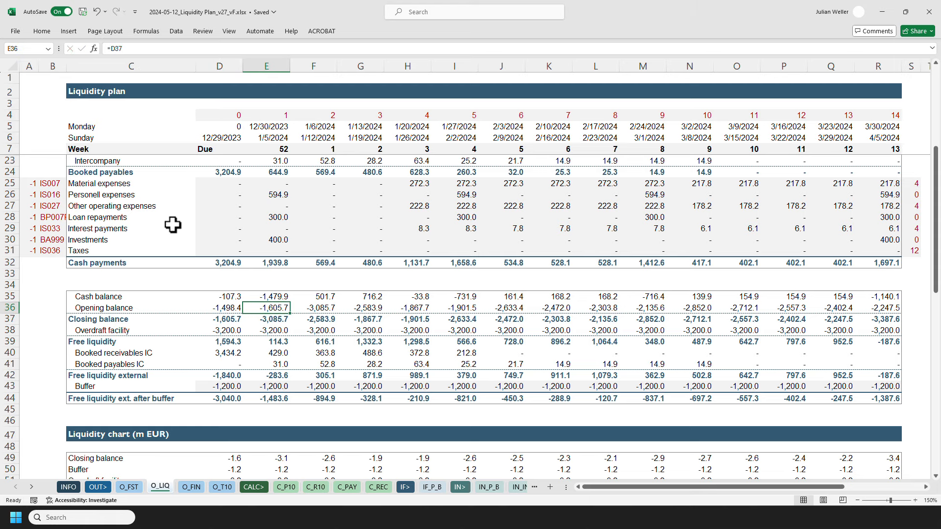
# Open the week-52 cash balance and closing balance formulas to show their references, leaving both unchanged.
pyautogui.press('Up')
pyautogui.press('F2')
pyautogui.scroll(3, 180, 326)
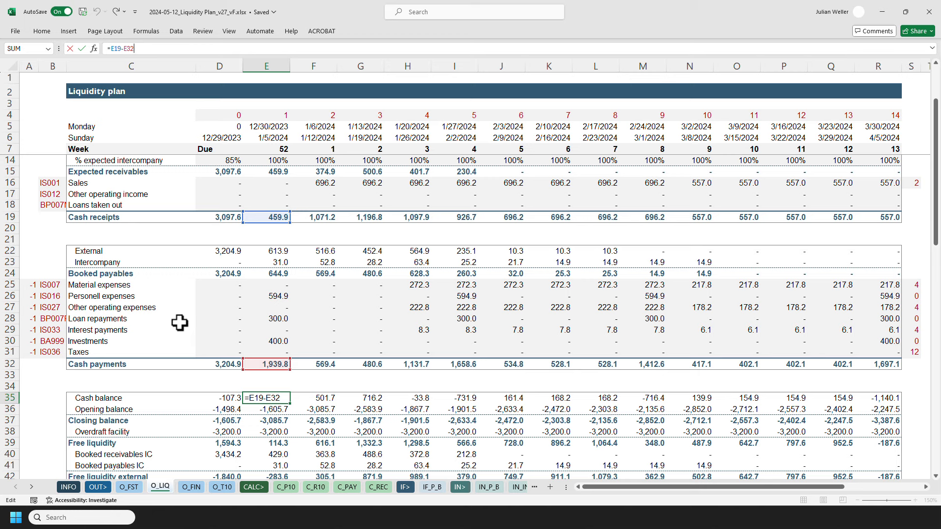
pyautogui.press('Escape')
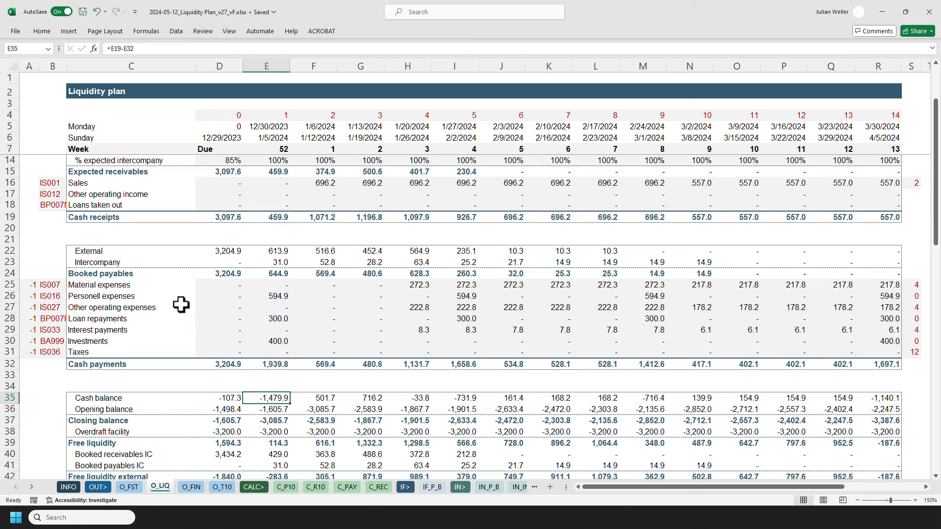
pyautogui.press('Down')
pyautogui.press('Down')
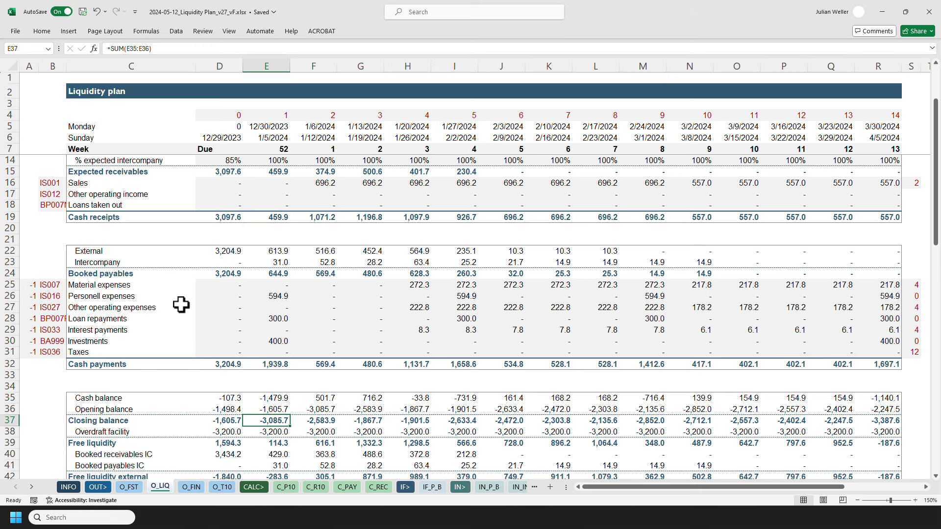
pyautogui.press('F2')
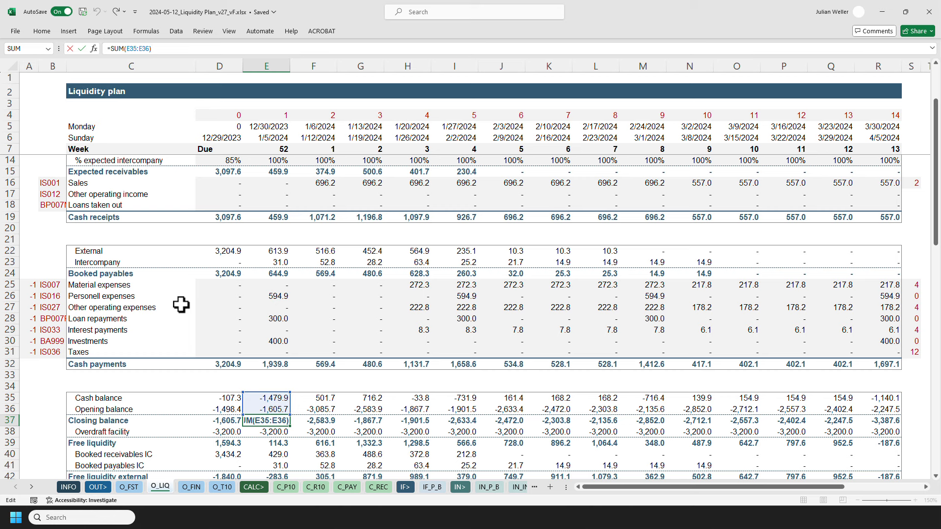
pyautogui.press('Escape')
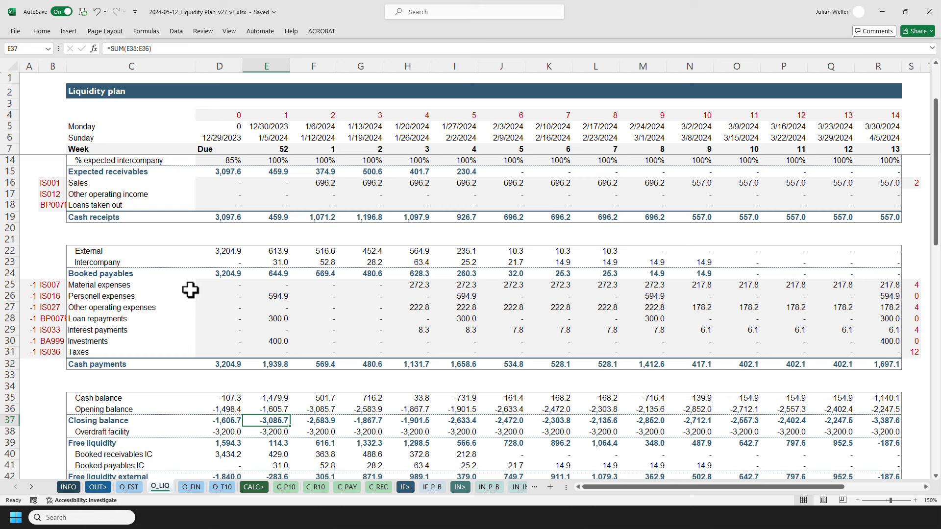
# Examine the week-52 overdraft facility, free liquidity and booked receivables IC formulas without changing them.
pyautogui.scroll(-2, 190, 289)
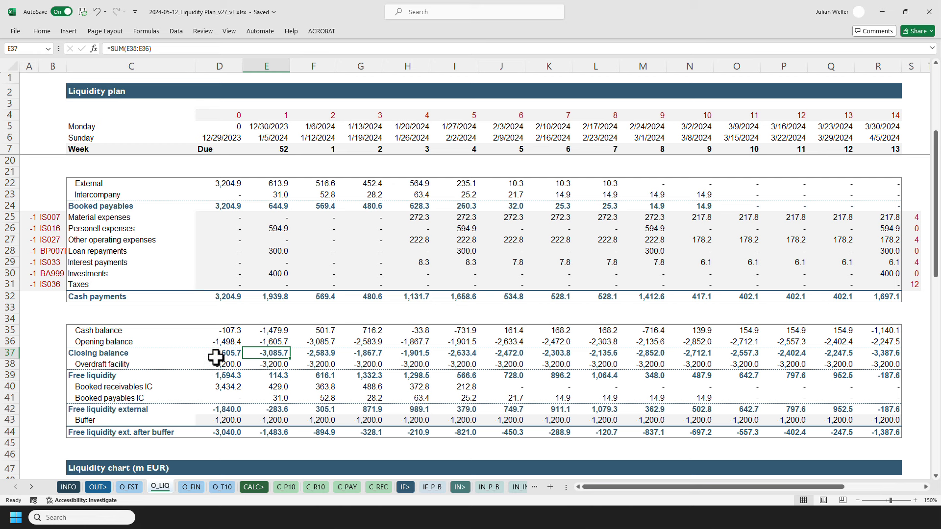
pyautogui.click(259, 365)
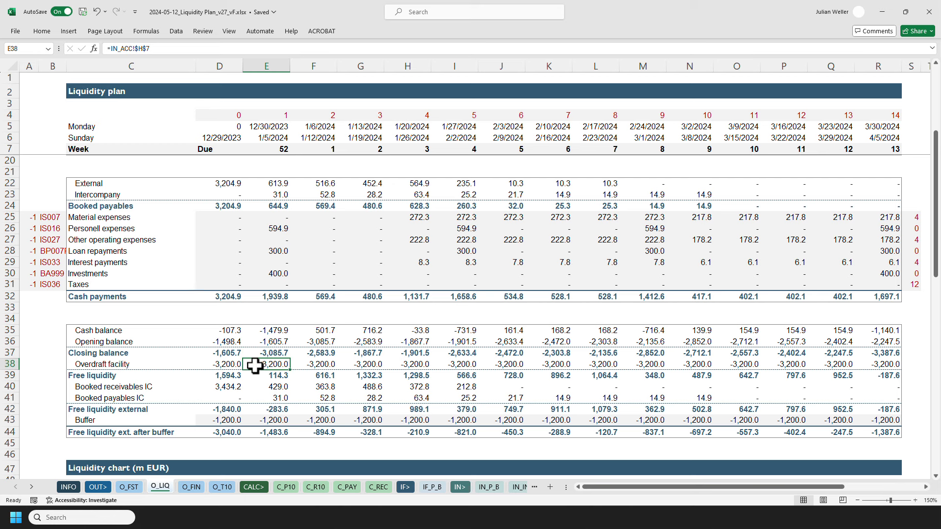
pyautogui.scroll(-1, 255, 365)
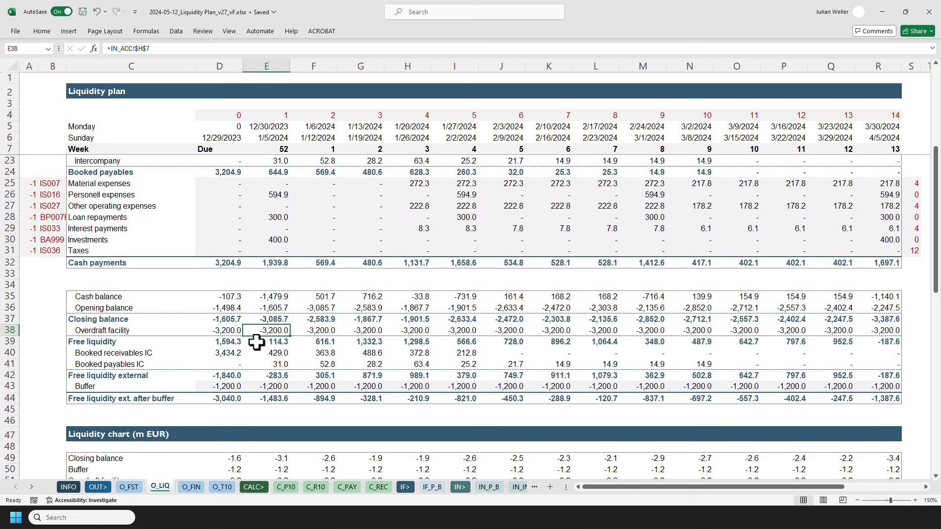
pyautogui.click(255, 342)
pyautogui.click(173, 49)
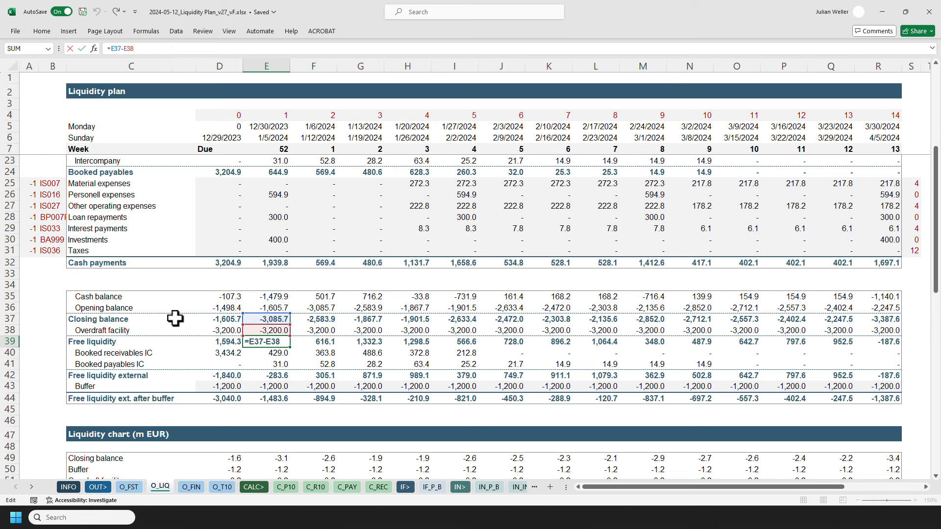
pyautogui.press('Escape')
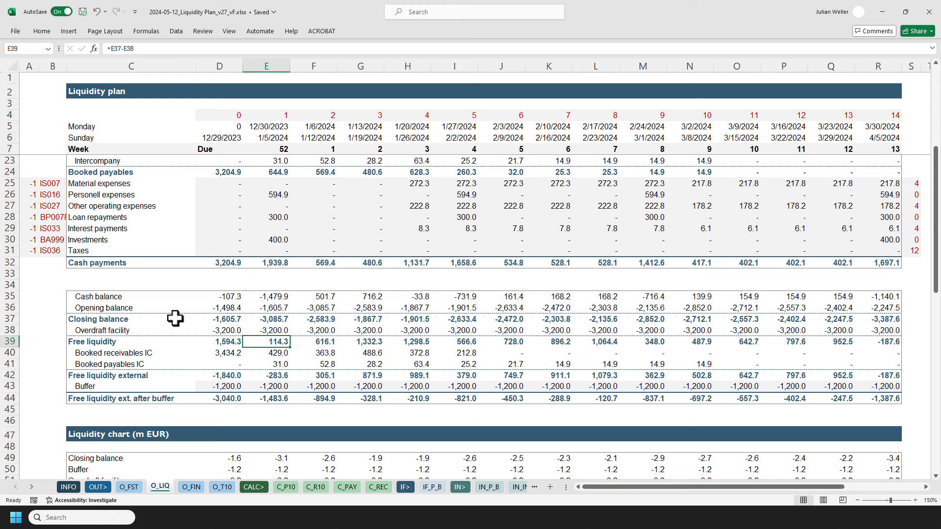
pyautogui.press('Down')
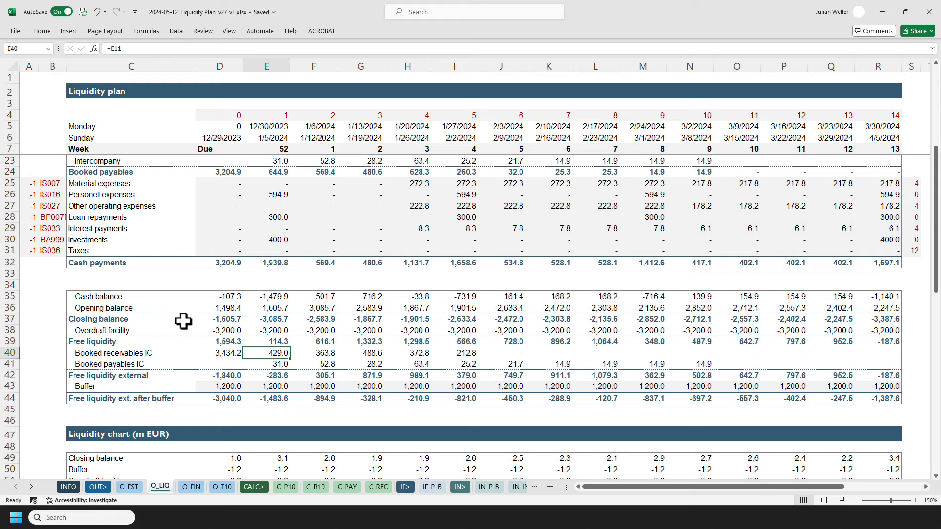
pyautogui.click(250, 331)
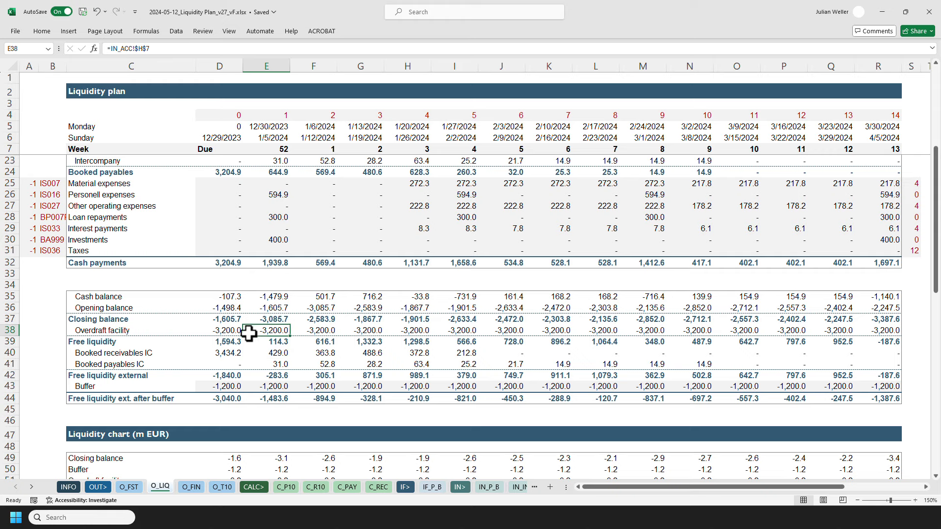
# Briefly view the financial status sheet, then inspect the week-52 free liquidity external, buffer and after-buffer formulas without changes.
pyautogui.click(129, 487)
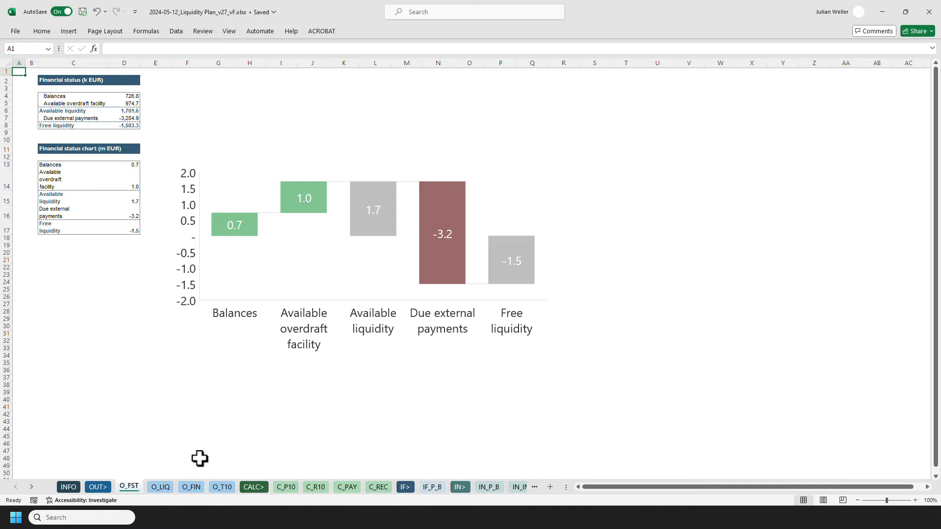
pyautogui.click(162, 488)
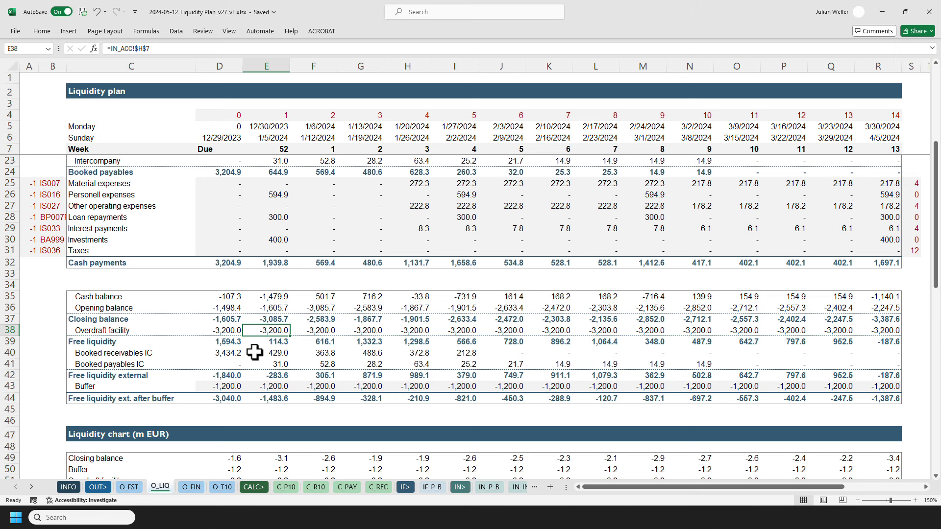
pyautogui.scroll(-1, 255, 352)
pyautogui.click(250, 342)
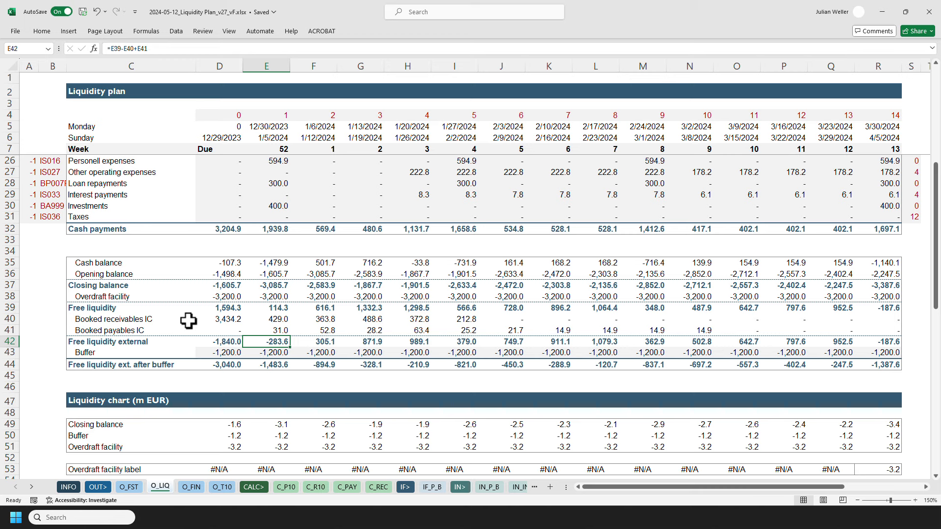
pyautogui.press('F2')
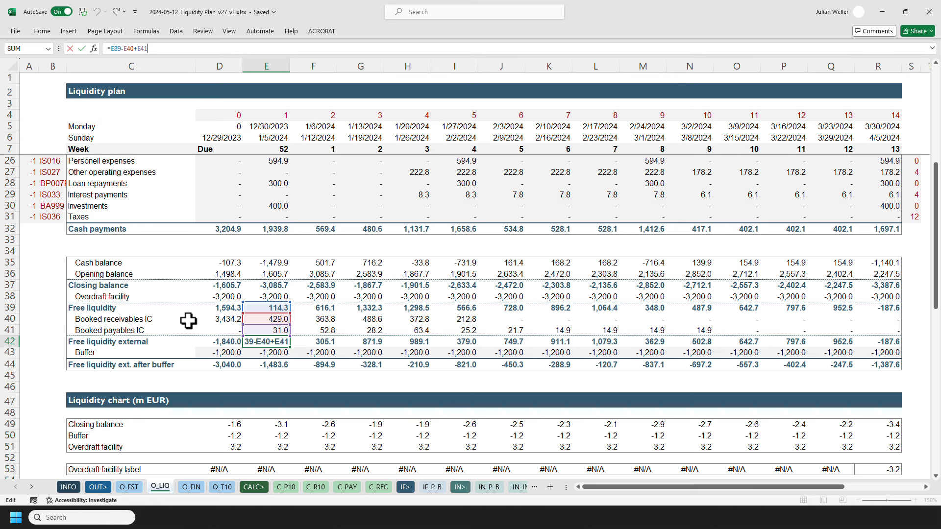
pyautogui.press('Escape')
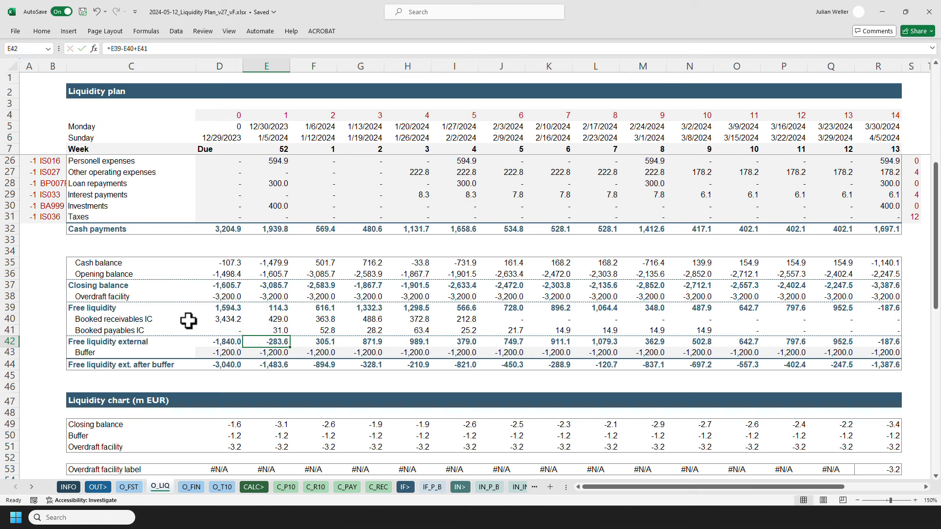
pyautogui.press('Down')
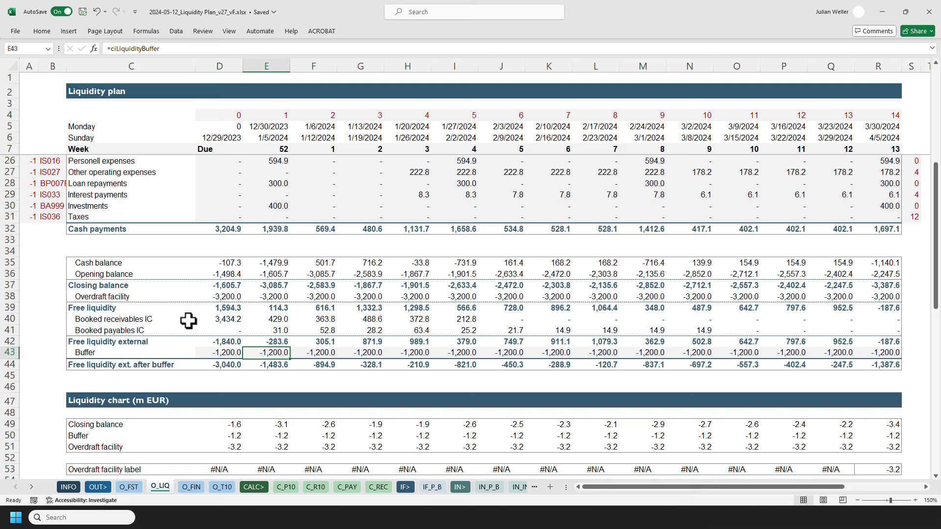
pyautogui.press('Down')
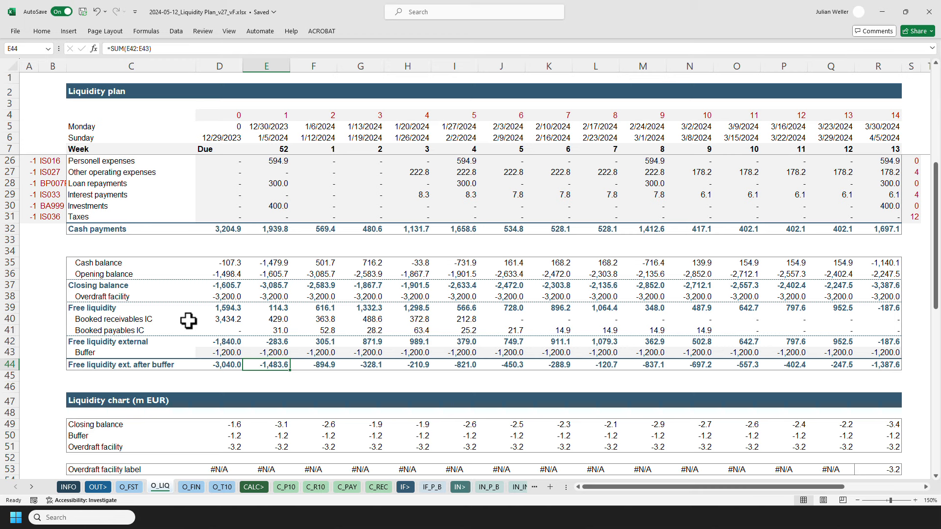
pyautogui.press('F2')
pyautogui.press('Escape')
# Open the week-52 closing balance formula in the liquidity chart table to show its references, leaving it unchanged.
pyautogui.scroll(-4, 189, 321)
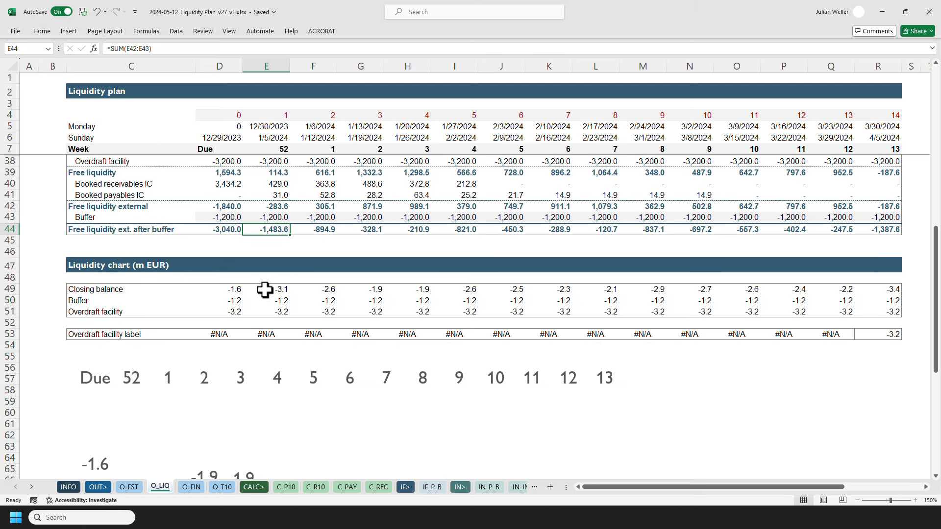
pyautogui.click(265, 289)
pyautogui.scroll(-4, 42, 301)
pyautogui.scroll(1, 70, 294)
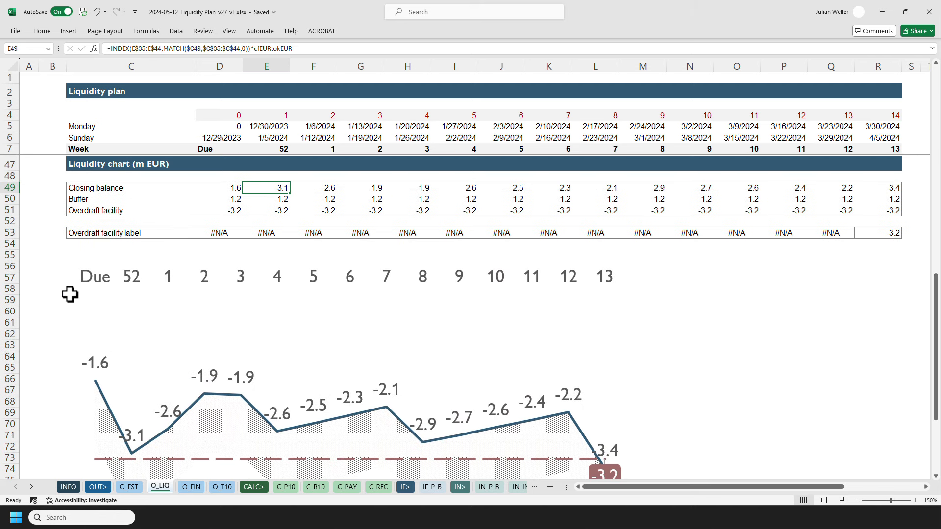
pyautogui.scroll(2, 66, 292)
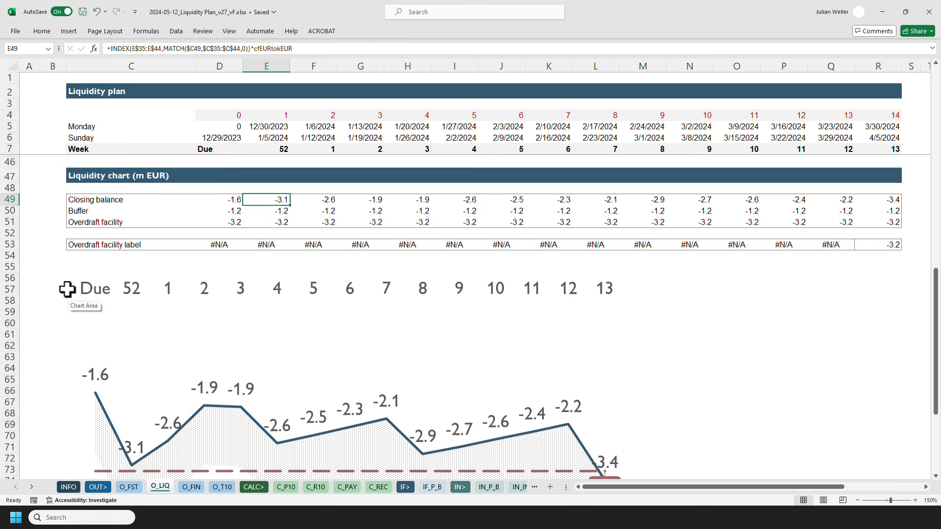
pyautogui.scroll(2, 63, 290)
pyautogui.scroll(2, 47, 291)
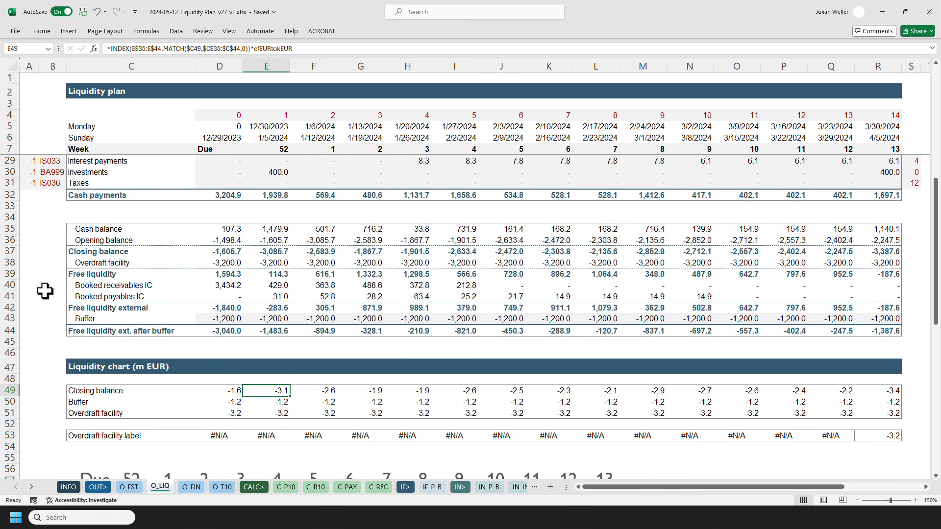
pyautogui.press('F2')
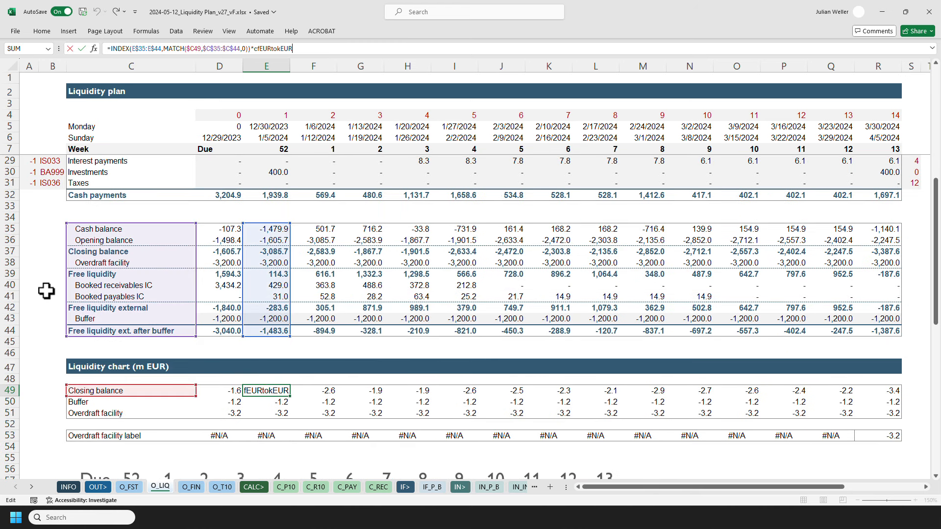
pyautogui.press('Escape')
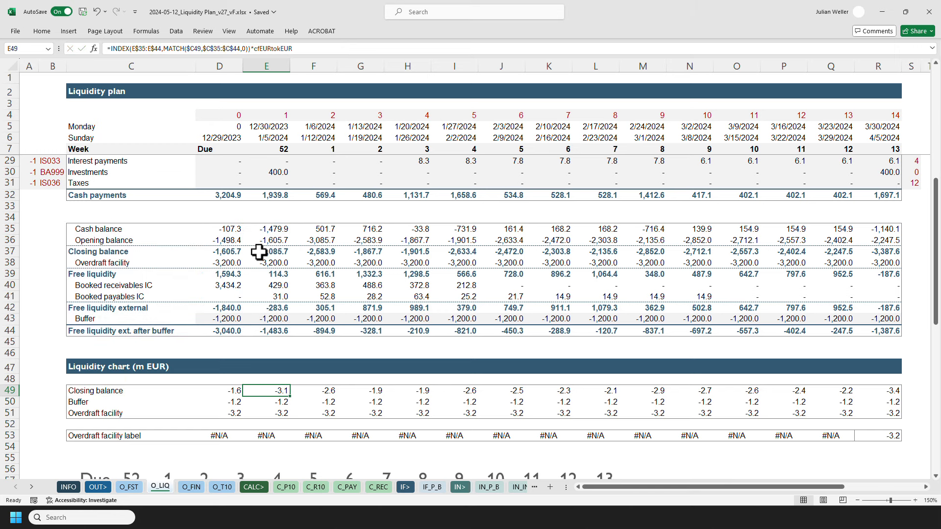
# Select the week-52 free liquidity block and scroll down to view the liquidity chart.
pyautogui.click(258, 252)
pyautogui.moveTo(259, 279); pyautogui.dragTo(265, 334)
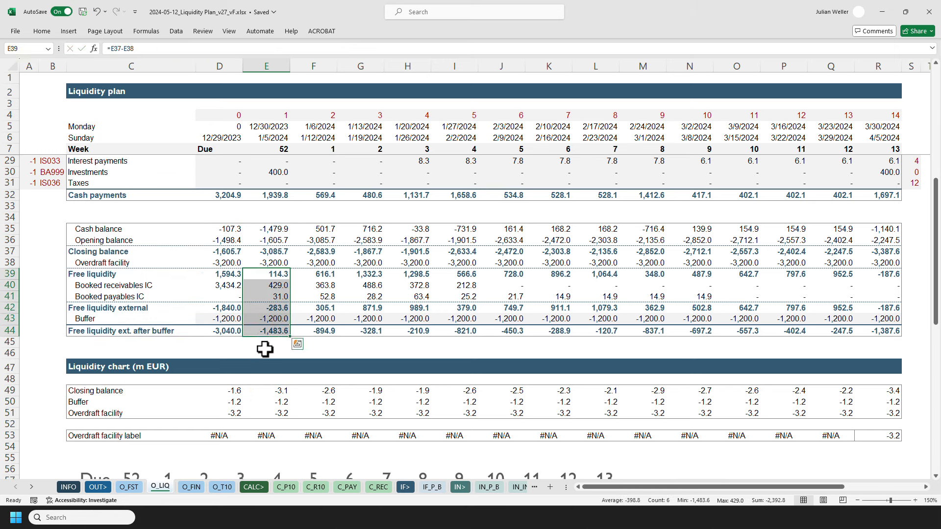
pyautogui.click(57, 367)
pyautogui.scroll(-7, 57, 367)
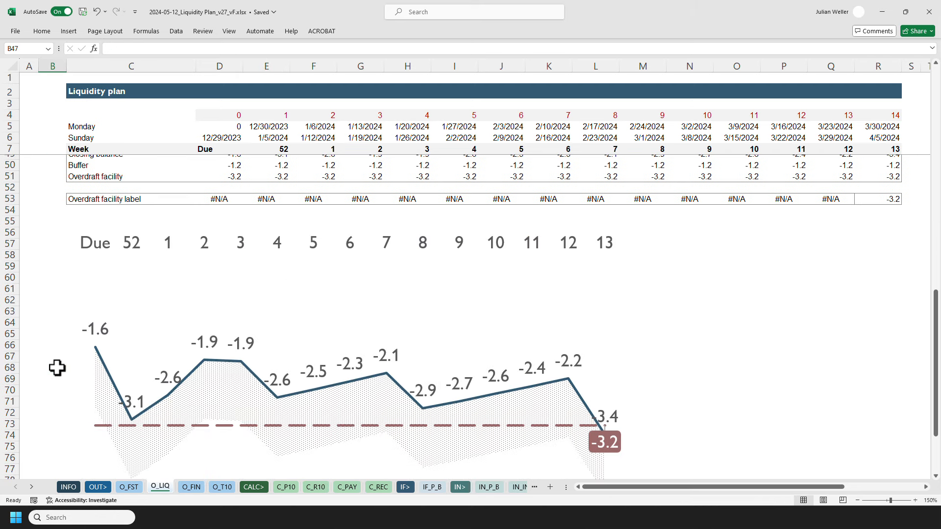
pyautogui.scroll(-1, 57, 367)
# Highlight the receivables and payables blocks and the Due-column cash receipt and payment lines in the liquidity plan.
pyautogui.hotkey('ctrl', 'Home')
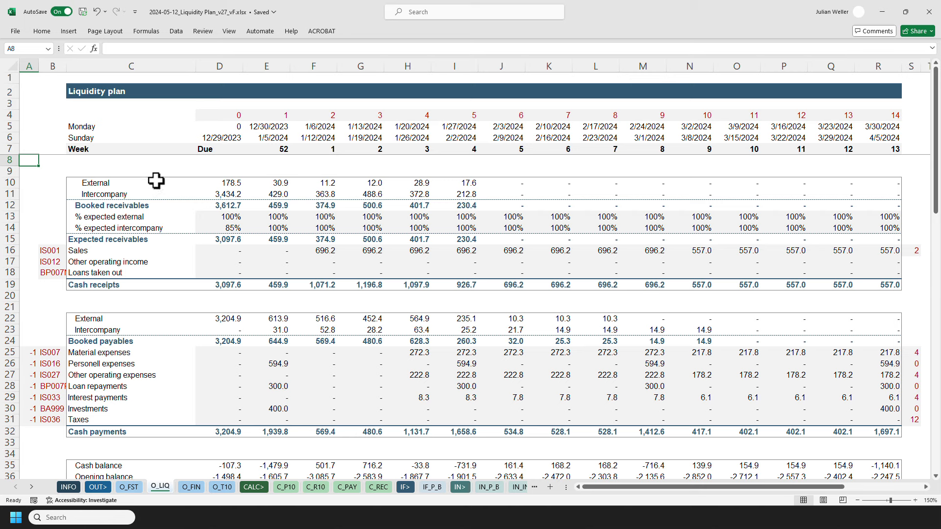
pyautogui.moveTo(156, 181); pyautogui.dragTo(446, 205)
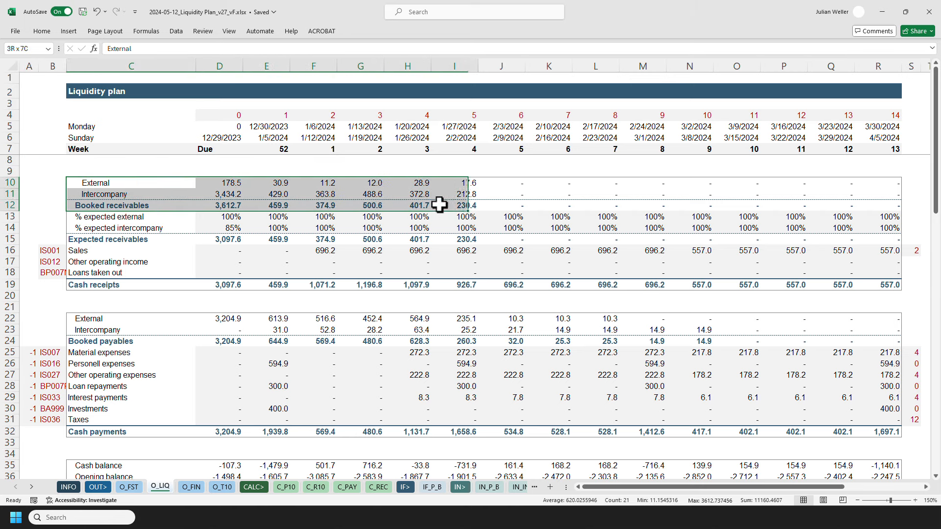
pyautogui.keyDown('ctrl'); pyautogui.click(153, 317); pyautogui.keyUp('ctrl')
pyautogui.moveTo(154, 317); pyautogui.dragTo(458, 340)
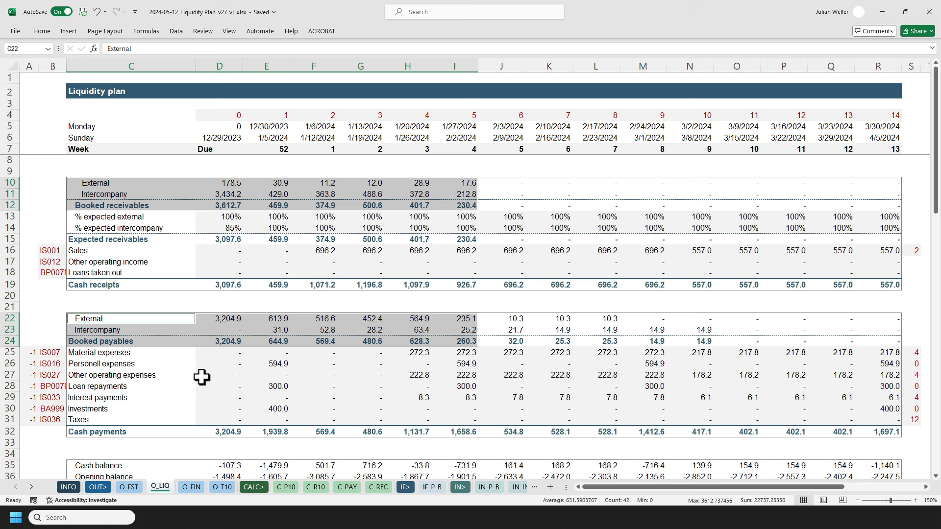
pyautogui.moveTo(225, 250); pyautogui.dragTo(223, 272)
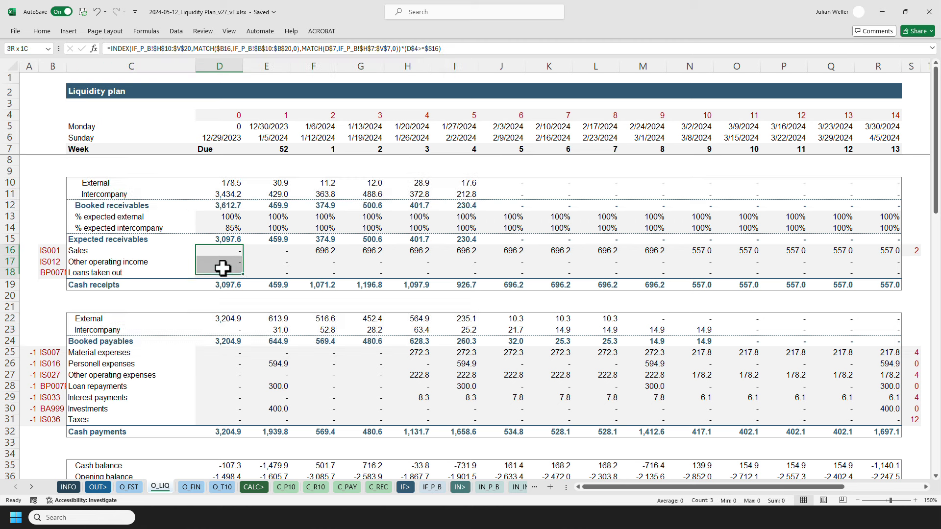
pyautogui.moveTo(220, 353); pyautogui.dragTo(218, 418)
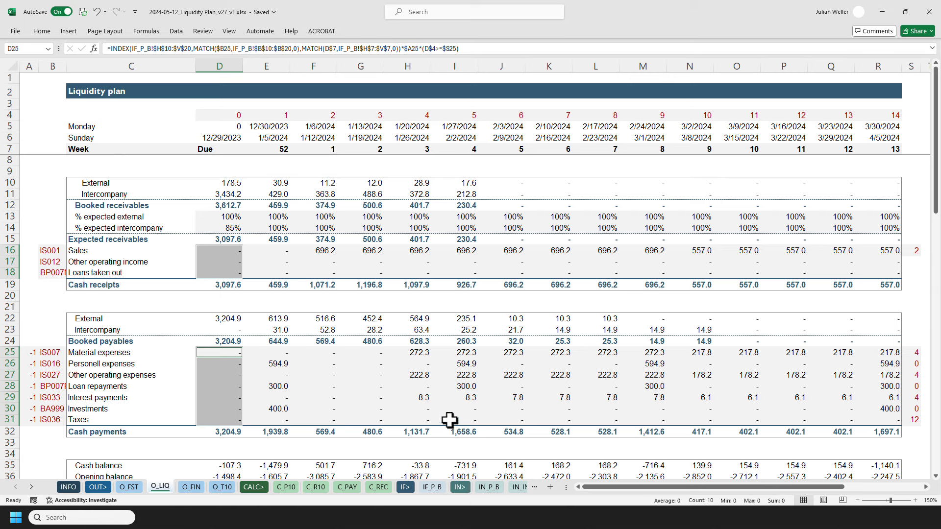
pyautogui.click(209, 182)
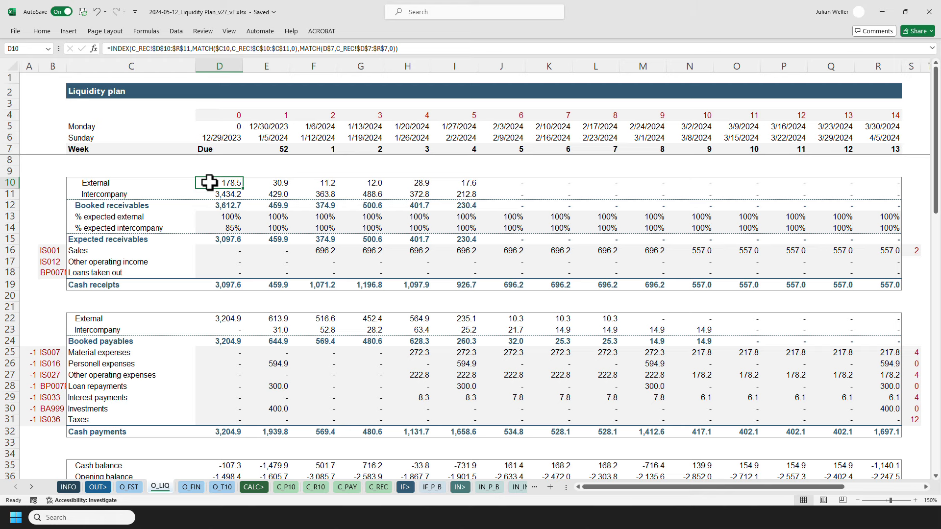
# Trace the Due external receivables formula to the receivables sheet and its invoice input list, then view the payables input list.
pyautogui.hotkey('ctrl', '[')
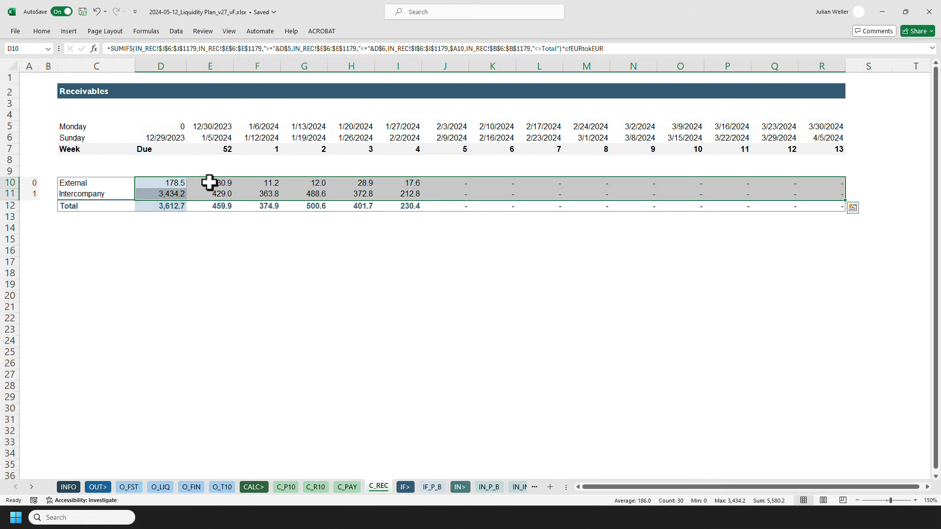
pyautogui.click(347, 487)
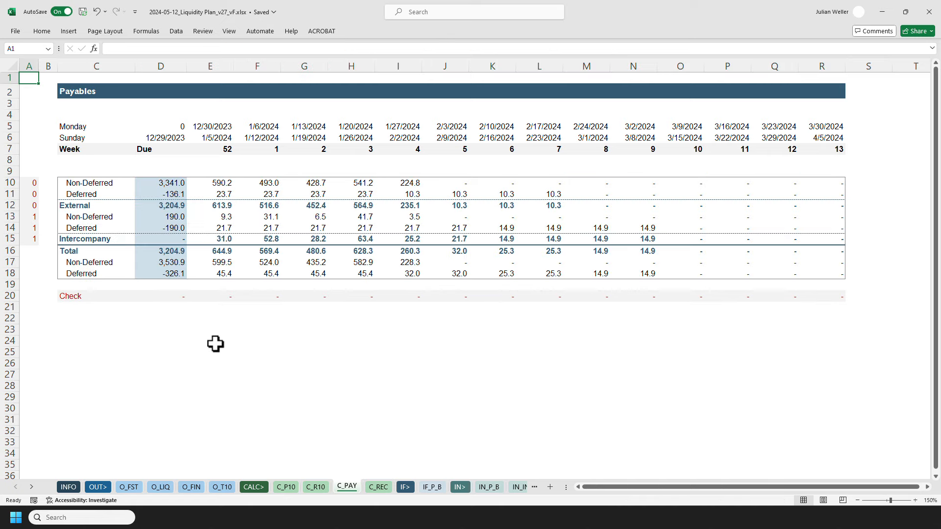
pyautogui.click(378, 486)
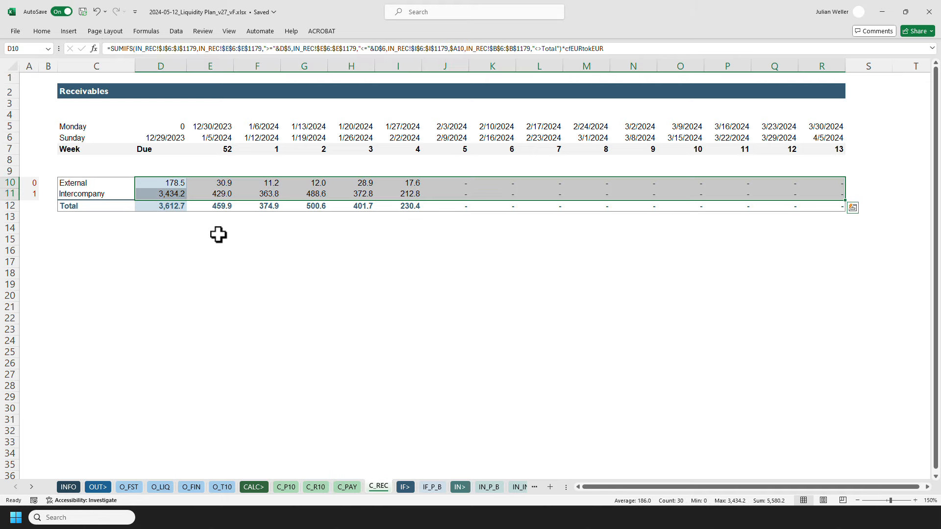
pyautogui.click(157, 187)
pyautogui.hotkey('ctrl', '[')
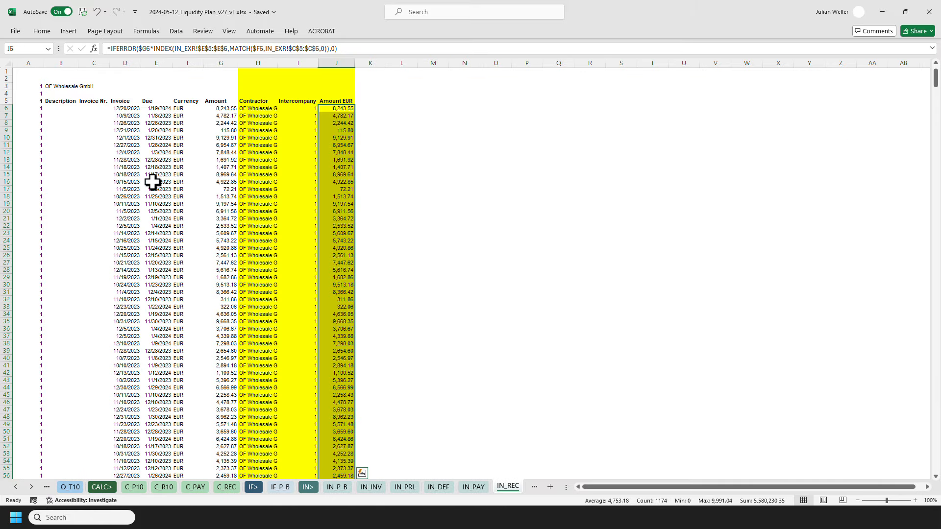
pyautogui.keyDown('ctrl'); pyautogui.scroll(2, 126, 178); pyautogui.keyUp('ctrl')
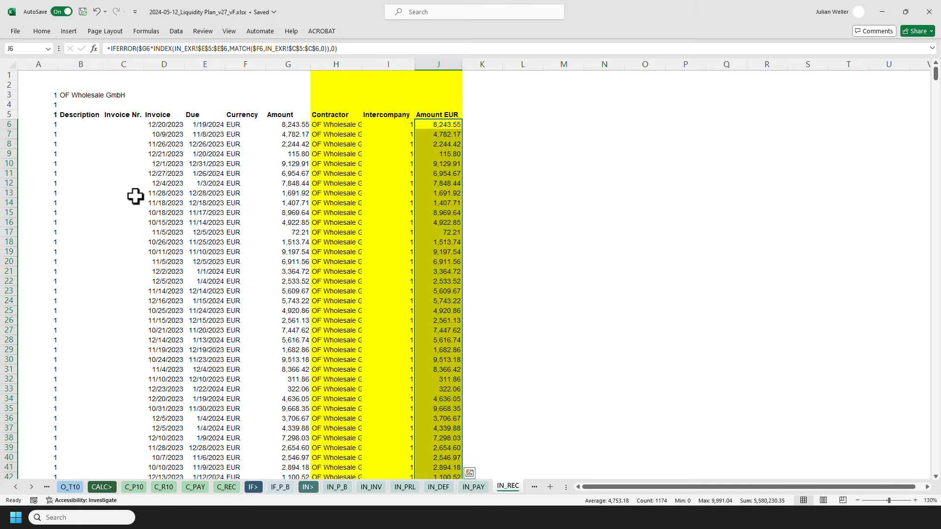
pyautogui.click(473, 487)
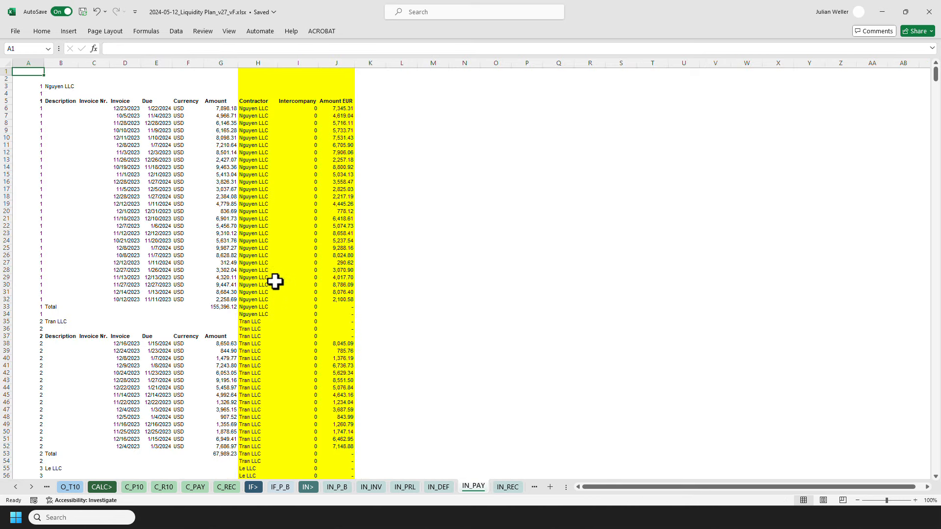
pyautogui.keyDown('ctrl'); pyautogui.scroll(3, 254, 275); pyautogui.keyUp('ctrl')
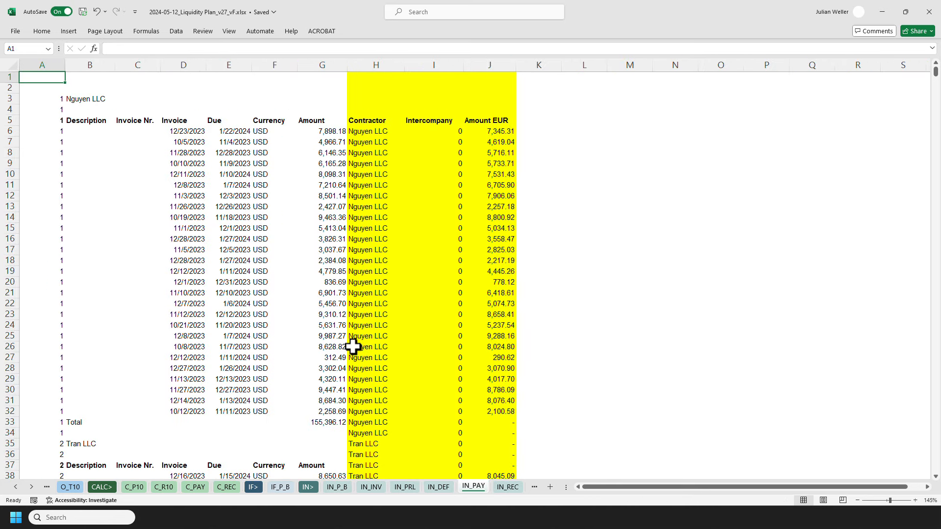
# View the receivables input sheet and return to the liquidity plan sheet.
pyautogui.click(500, 488)
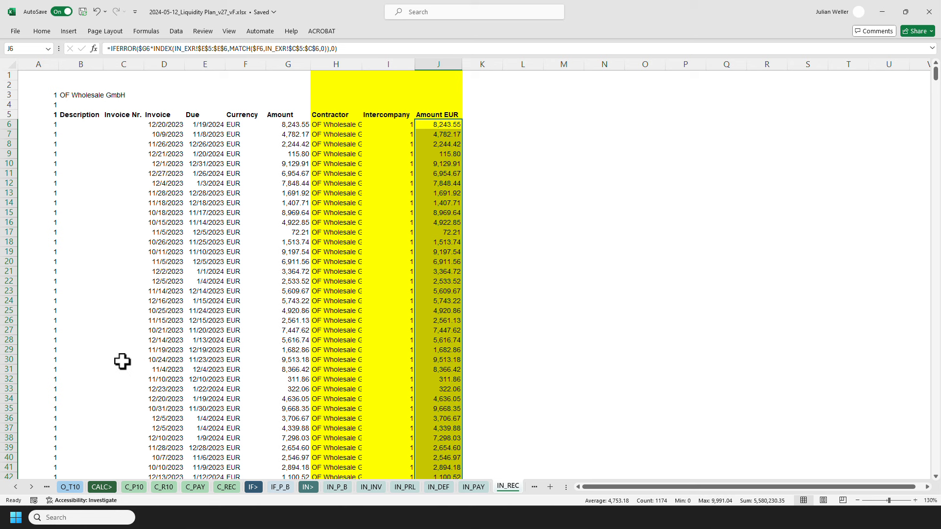
pyautogui.click(16, 486)
pyautogui.click(15, 486)
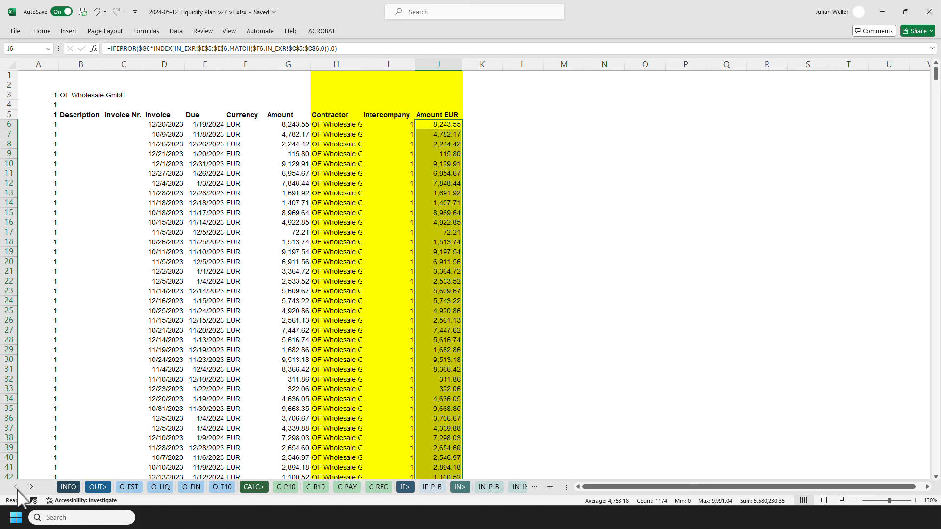
pyautogui.click(160, 487)
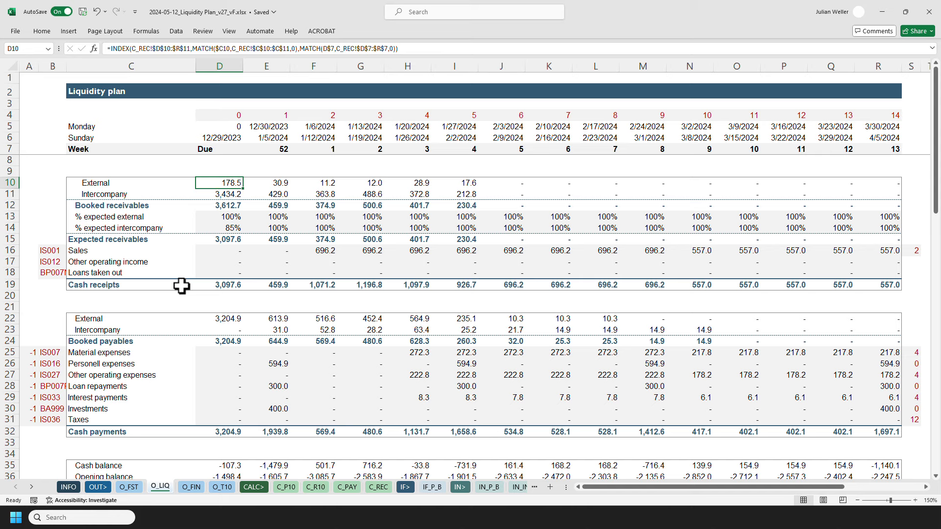
# Trace the Due sales cash receipt in the liquidity plan to its source on the integrated business plan sheet.
pyautogui.click(213, 250)
pyautogui.hotkey('ctrl', '[')
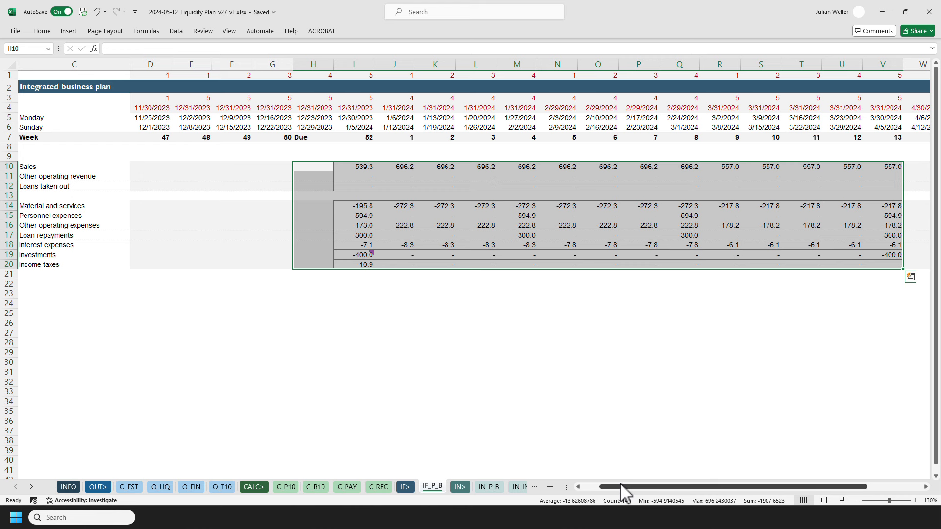
pyautogui.moveTo(620, 486); pyautogui.dragTo(579, 490)
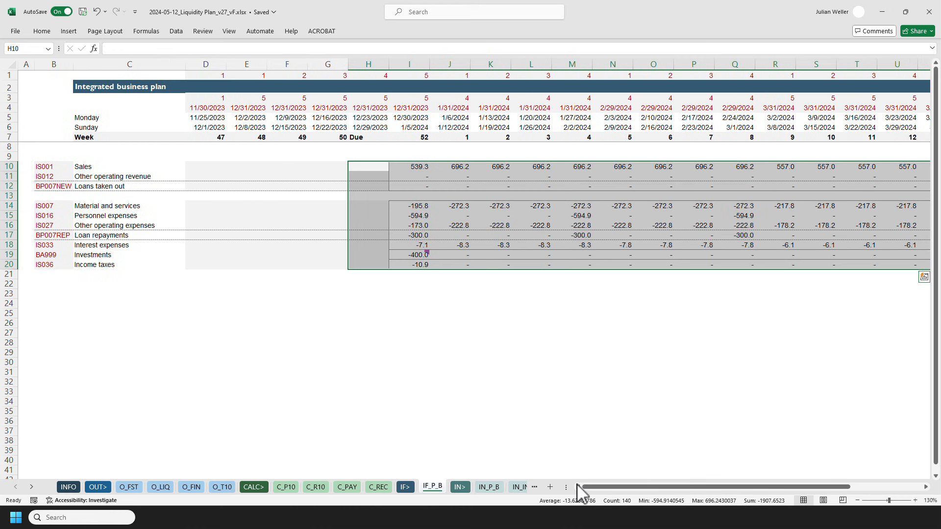
pyautogui.click(27, 147)
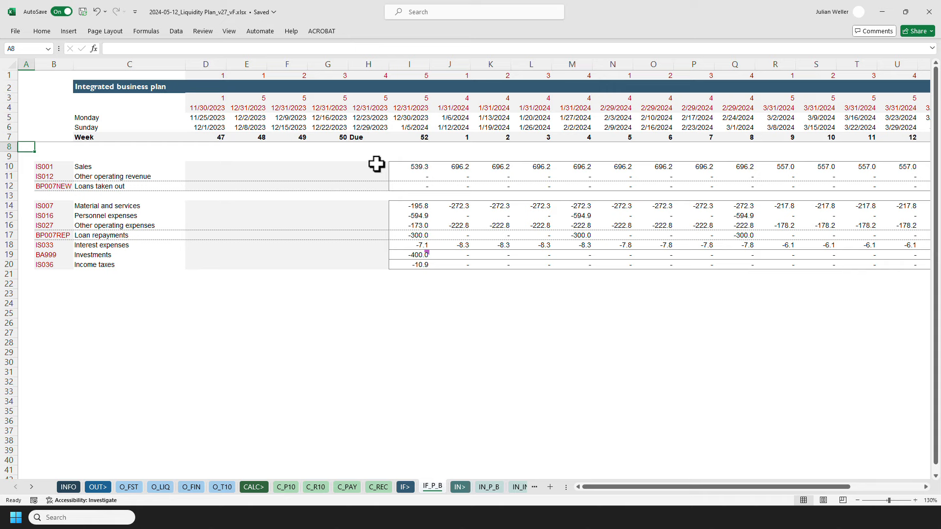
# Inspect the week-52 formulas for sales, loans taken out and loan repayments on the integrated business plan.
pyautogui.click(395, 166)
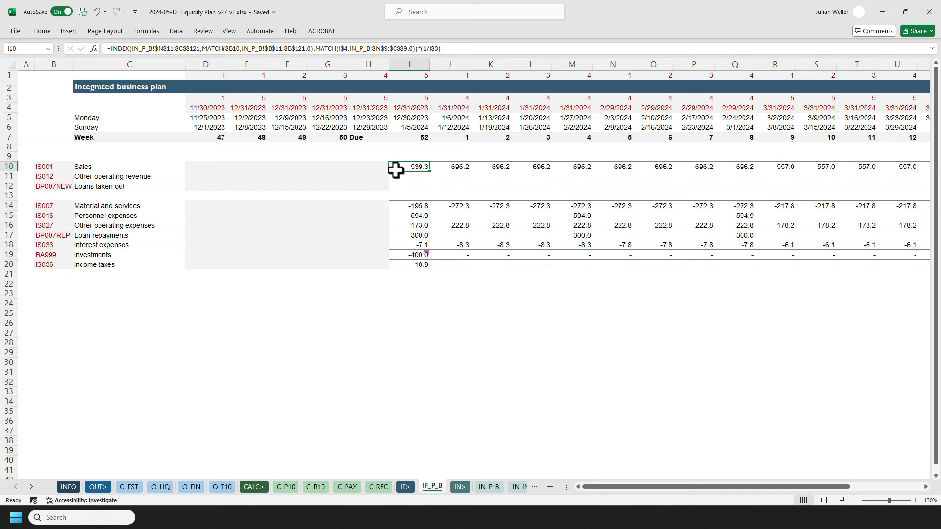
pyautogui.click(401, 186)
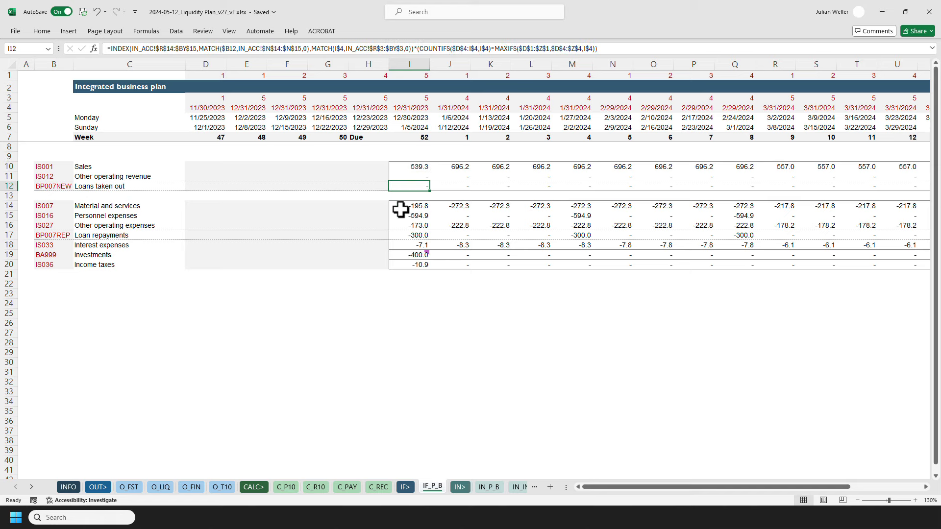
pyautogui.keyDown('ctrl'); pyautogui.click(399, 235); pyautogui.keyUp('ctrl')
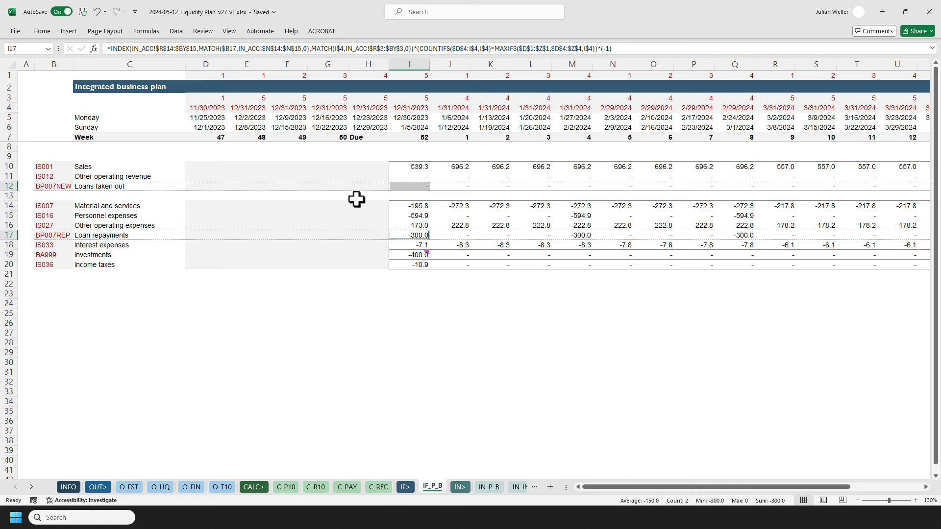
# Trace the week-52 sales formula to the base plan sheet and browse its income statement and balance sheet.
pyautogui.click(397, 167)
pyautogui.hotkey('ctrl', '[')
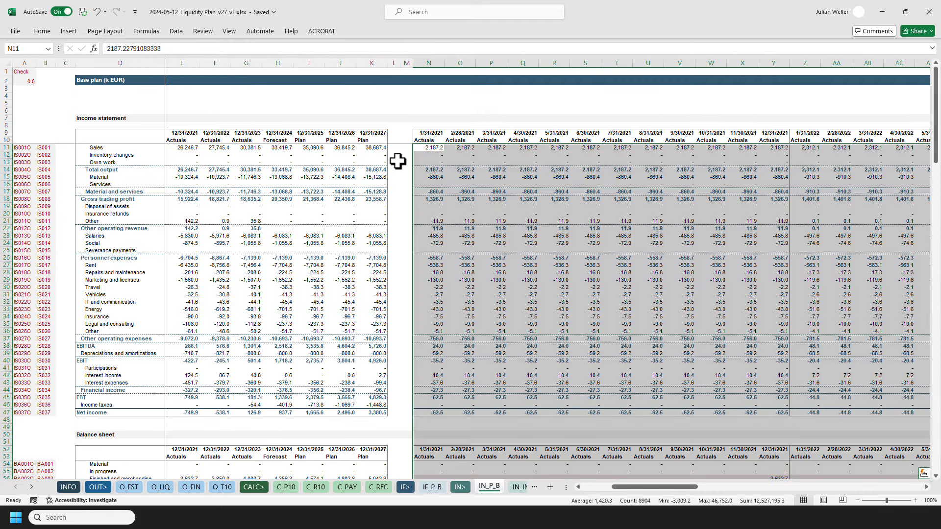
pyautogui.keyDown('ctrl'); pyautogui.scroll(3, 398, 161); pyautogui.keyUp('ctrl')
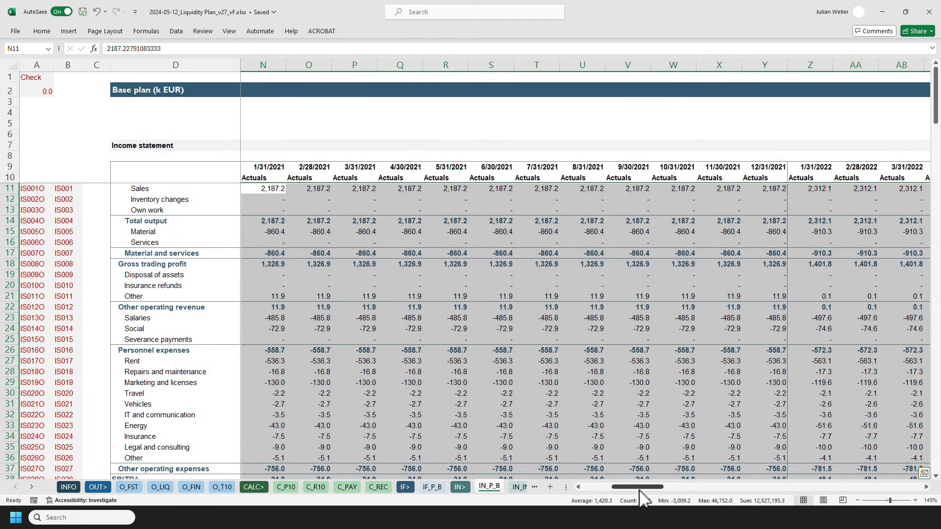
pyautogui.moveTo(640, 487); pyautogui.dragTo(610, 487)
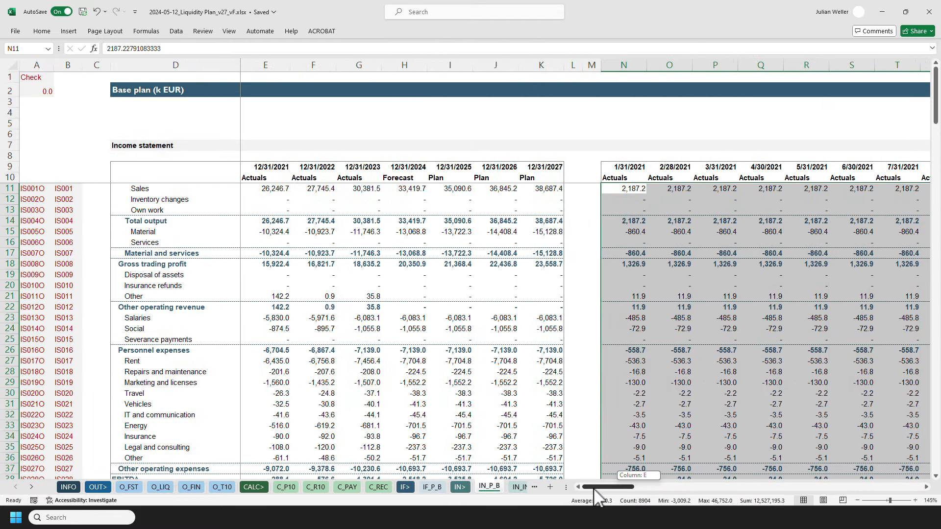
pyautogui.click(589, 190)
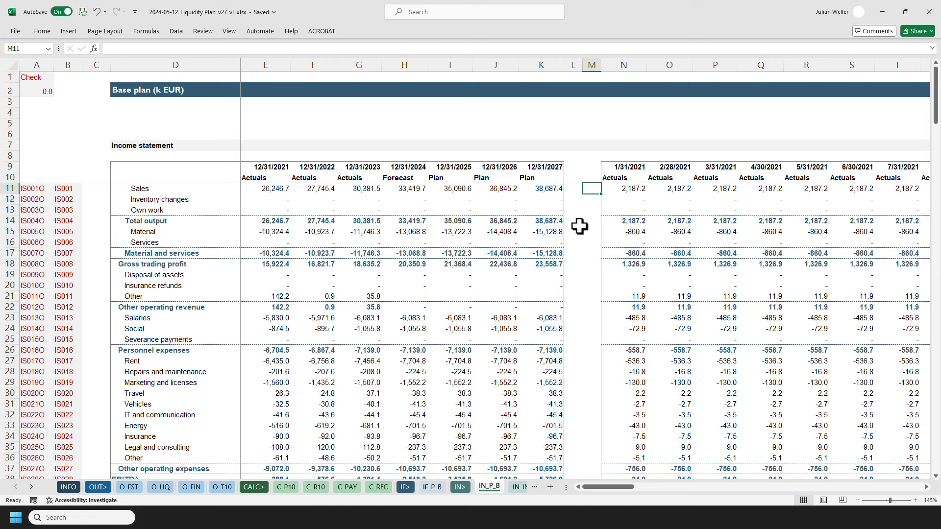
pyautogui.scroll(-1, 577, 416)
pyautogui.scroll(-12, 576, 416)
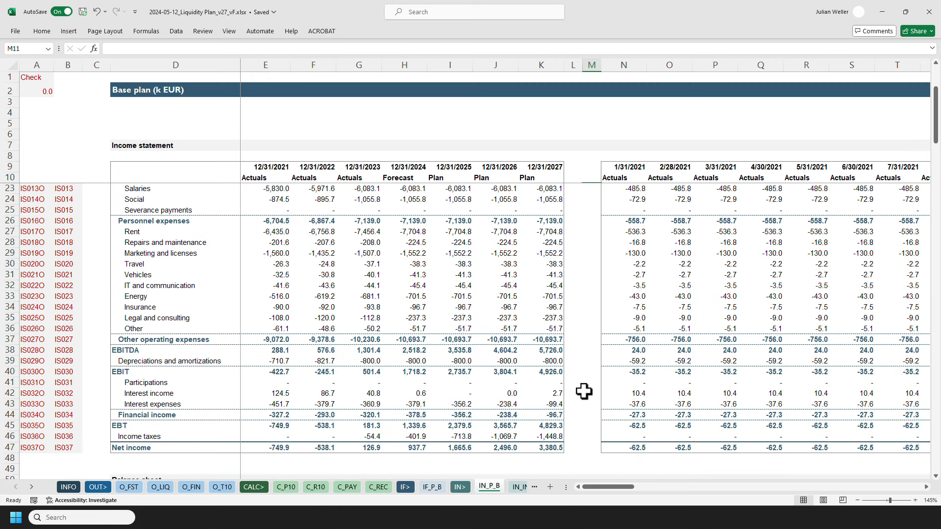
pyautogui.scroll(-9, 589, 381)
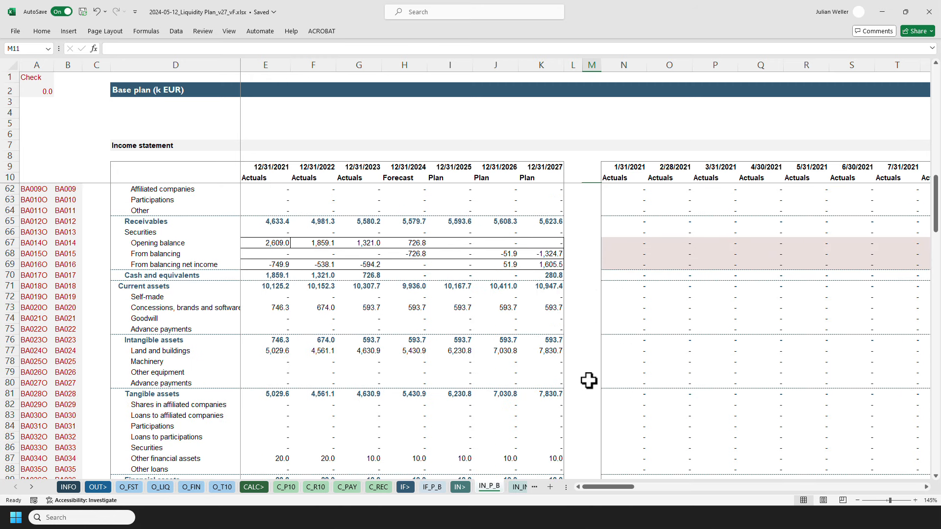
pyautogui.scroll(-8, 588, 381)
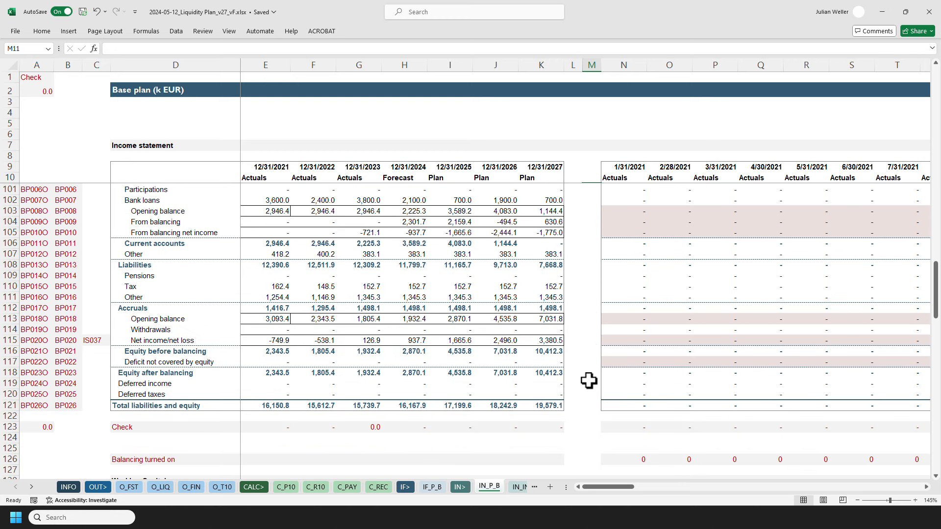
pyautogui.hotkey('ctrl', 'Home')
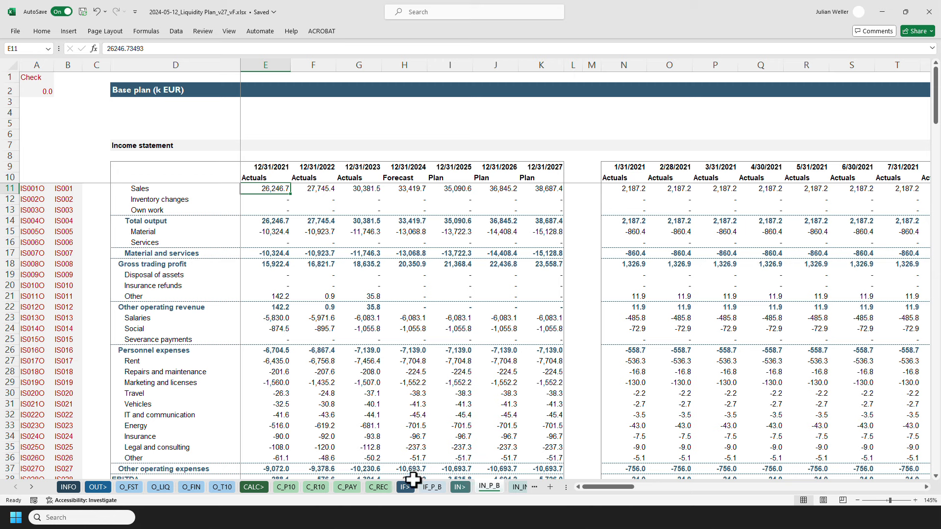
# Return to the integrated business plan and highlight the loans, loan repayments, interest, personnel and investments line labels.
pyautogui.click(432, 487)
pyautogui.press('Down')
pyautogui.press('Down')
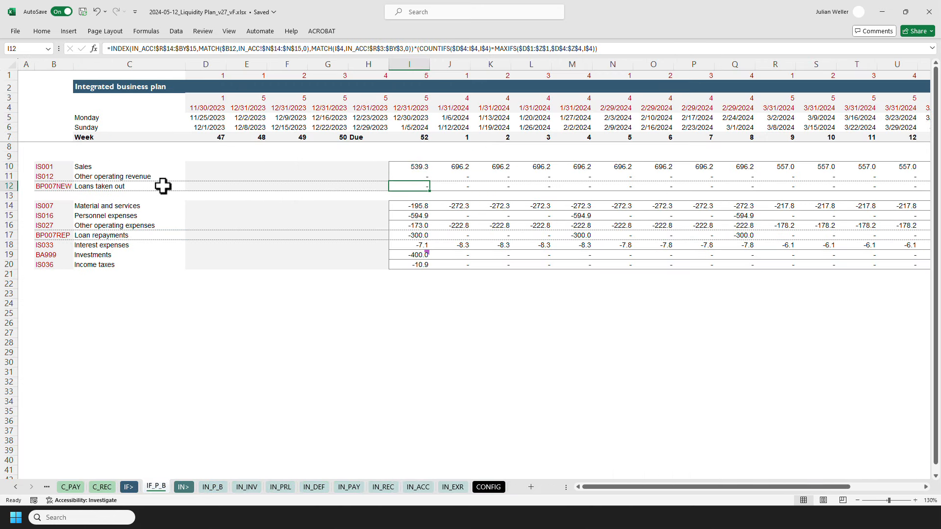
pyautogui.click(163, 187)
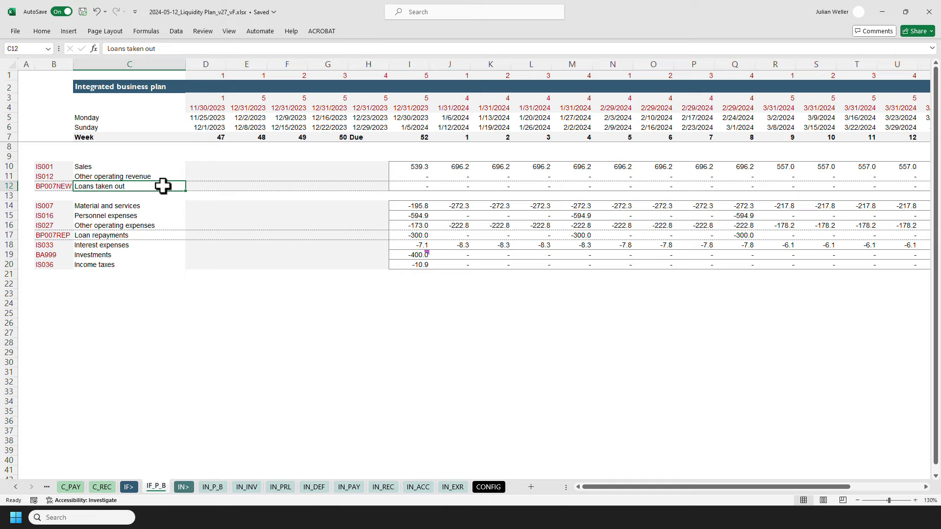
pyautogui.keyDown('ctrl'); pyautogui.click(151, 235); pyautogui.keyUp('ctrl')
pyautogui.keyDown('ctrl'); pyautogui.click(150, 245); pyautogui.keyUp('ctrl')
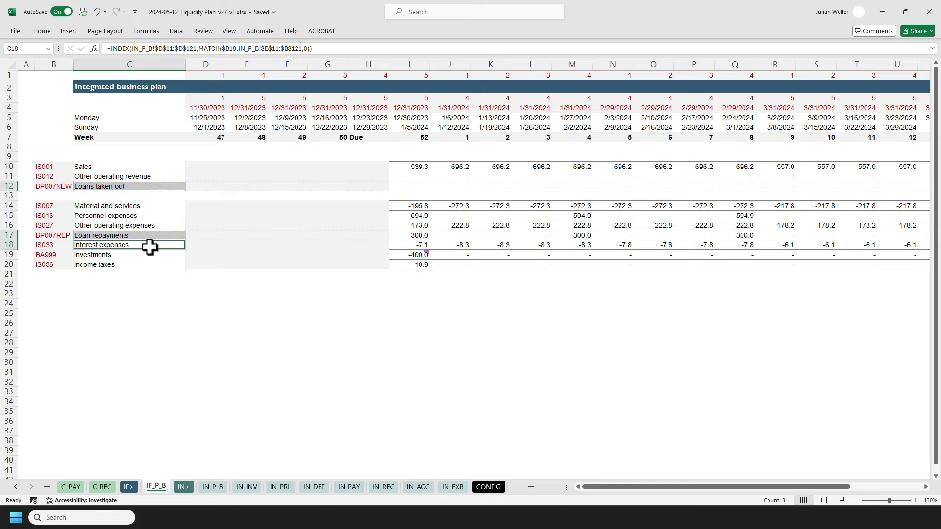
pyautogui.click(162, 218)
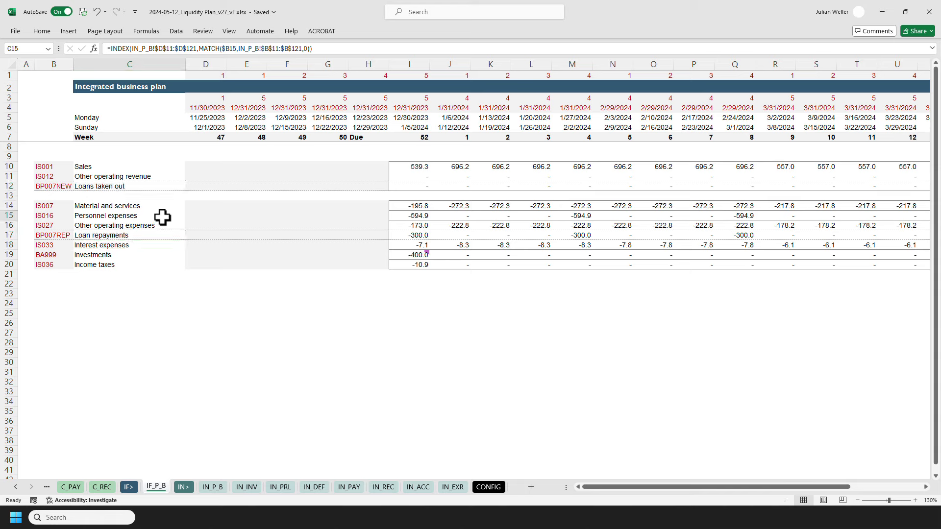
pyautogui.click(157, 253)
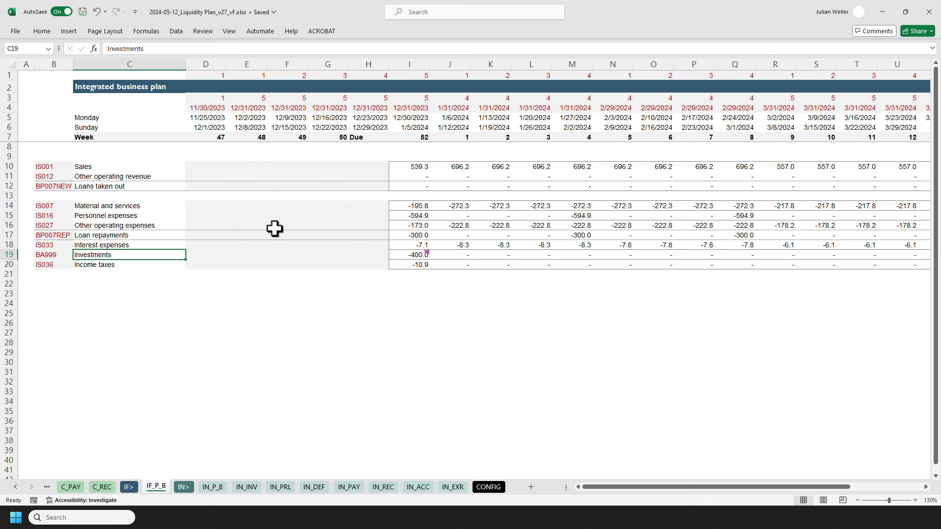
# Trace the week-52 loans taken out formula to the accounts sheet and examine its bank loans and new-loan and repayment rows.
pyautogui.click(400, 187)
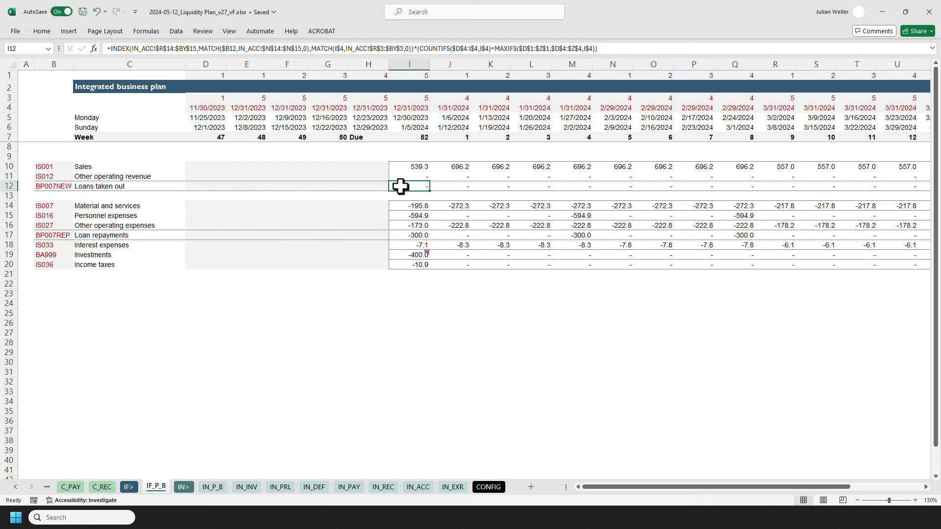
pyautogui.hotkey('ctrl', '[')
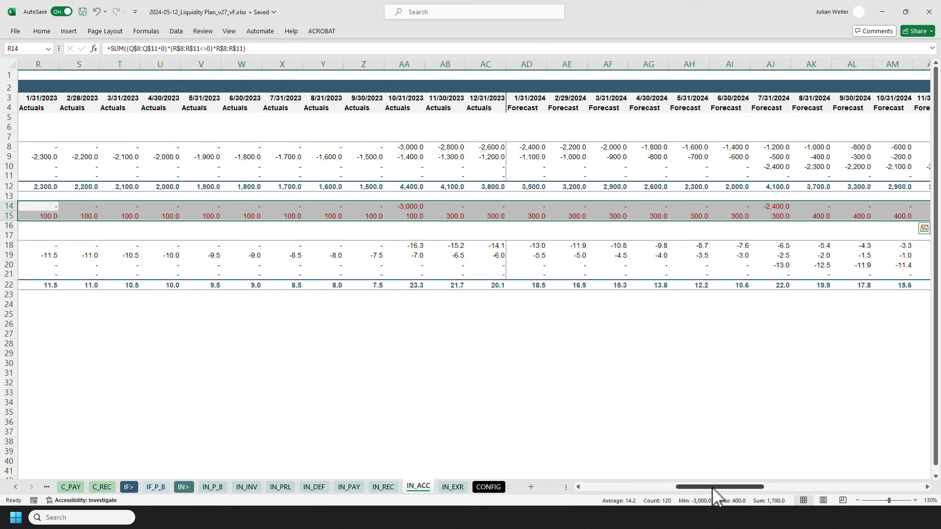
pyautogui.moveTo(713, 487); pyautogui.dragTo(608, 486)
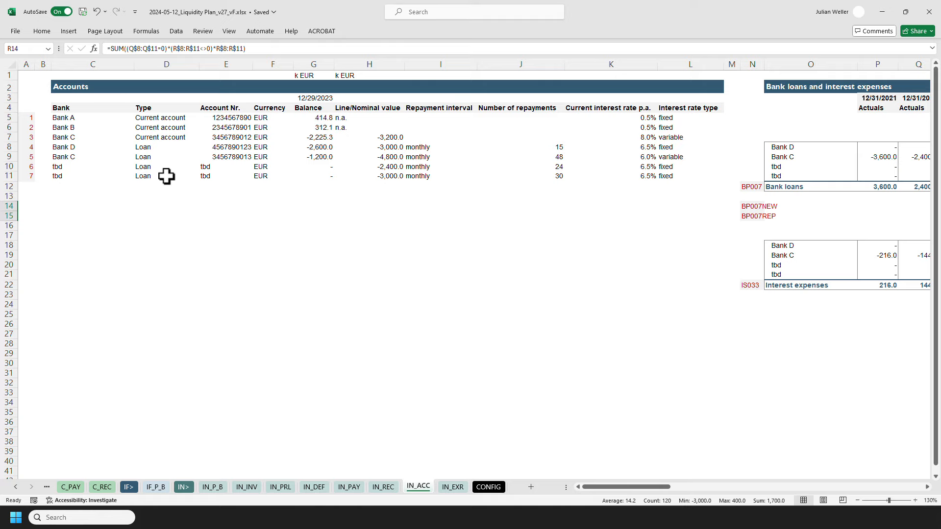
pyautogui.moveTo(598, 487); pyautogui.dragTo(675, 479)
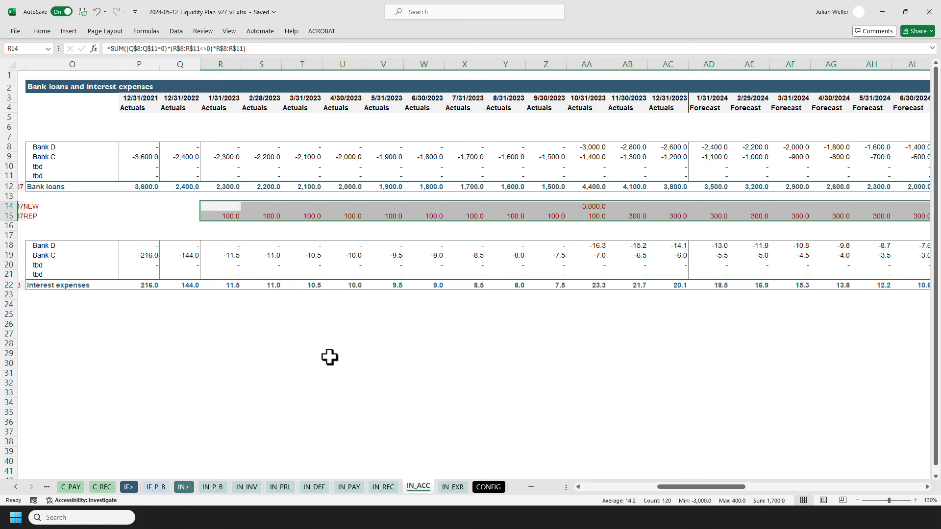
pyautogui.moveTo(672, 488); pyautogui.dragTo(661, 489)
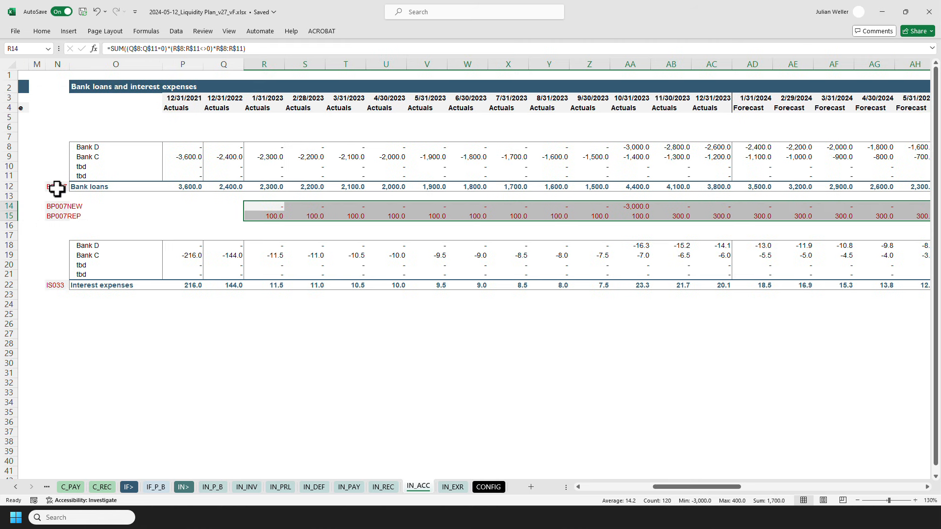
pyautogui.moveTo(57, 188); pyautogui.dragTo(118, 188)
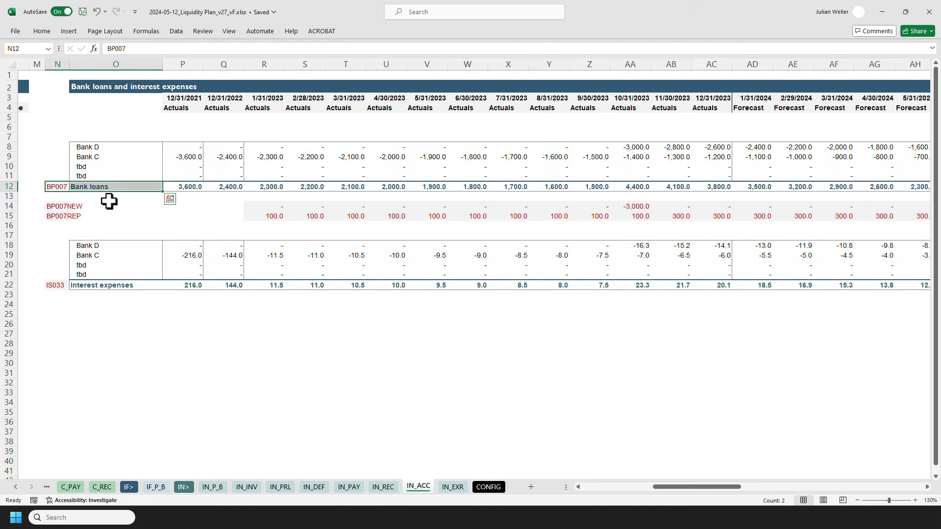
pyautogui.click(224, 206)
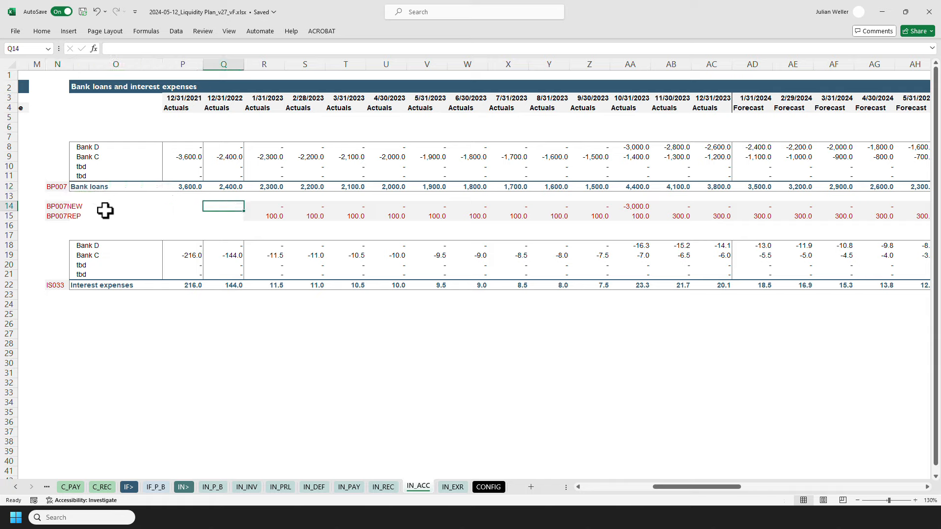
pyautogui.press('Down')
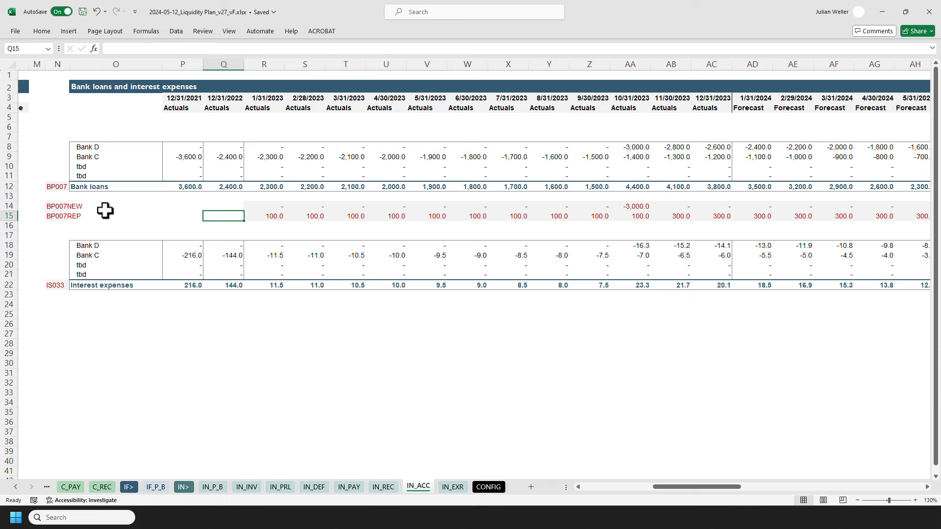
# Trace the week-52 personnel expenses formula to the payroll sheet and highlight the first employee's row.
pyautogui.click(157, 488)
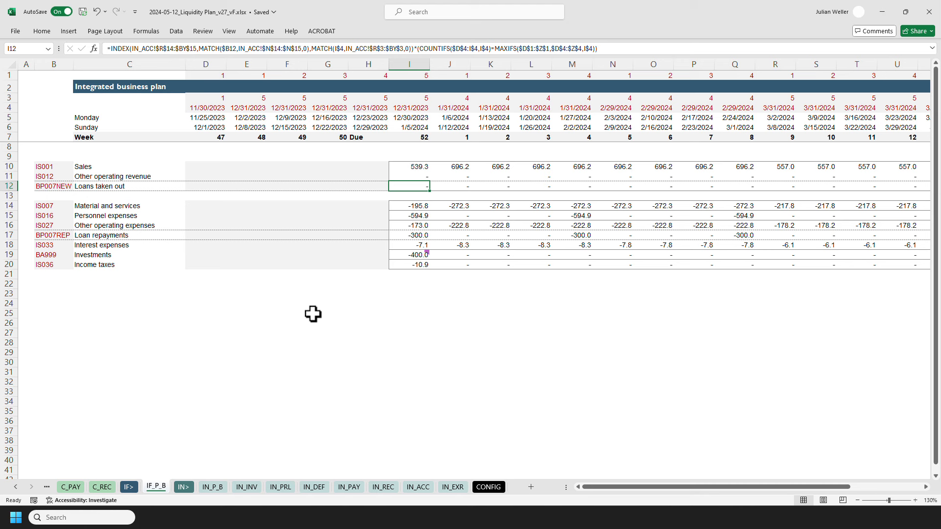
pyautogui.click(398, 216)
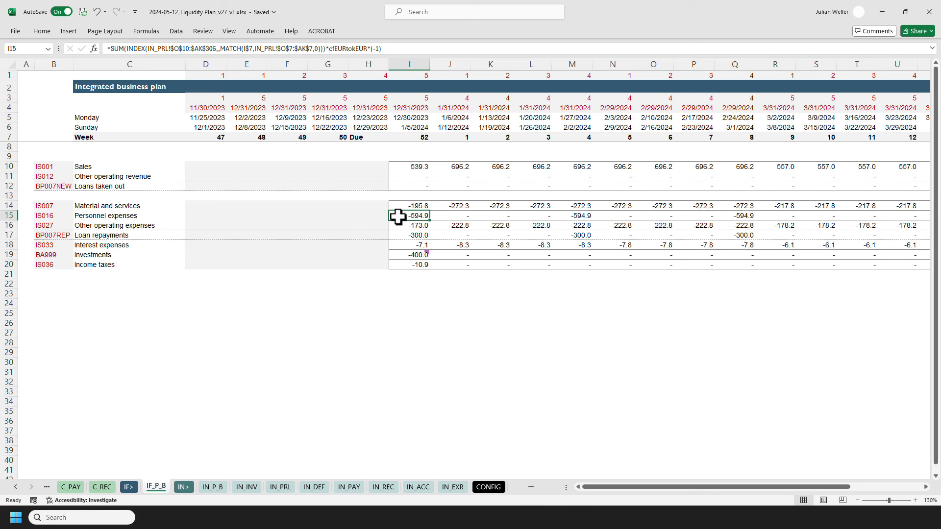
pyautogui.hotkey('ctrl', '[')
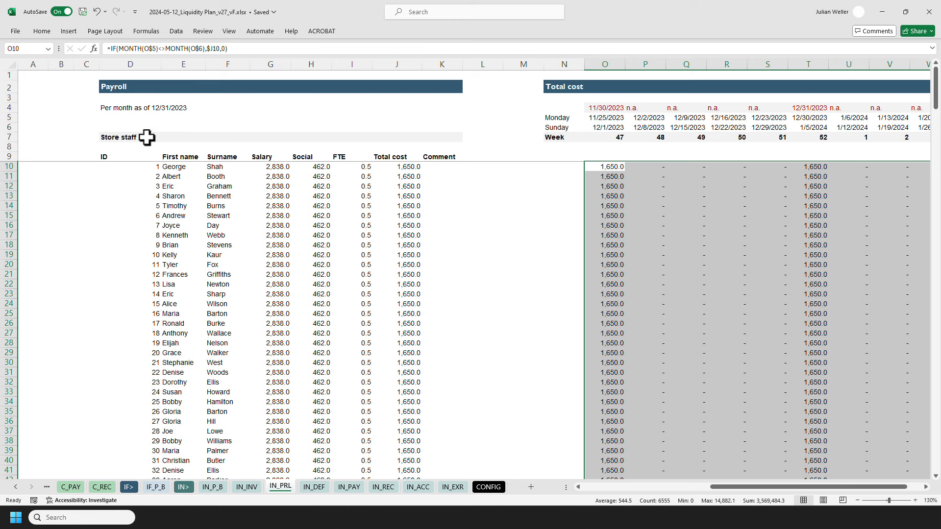
pyautogui.hotkey('shift', 'space')
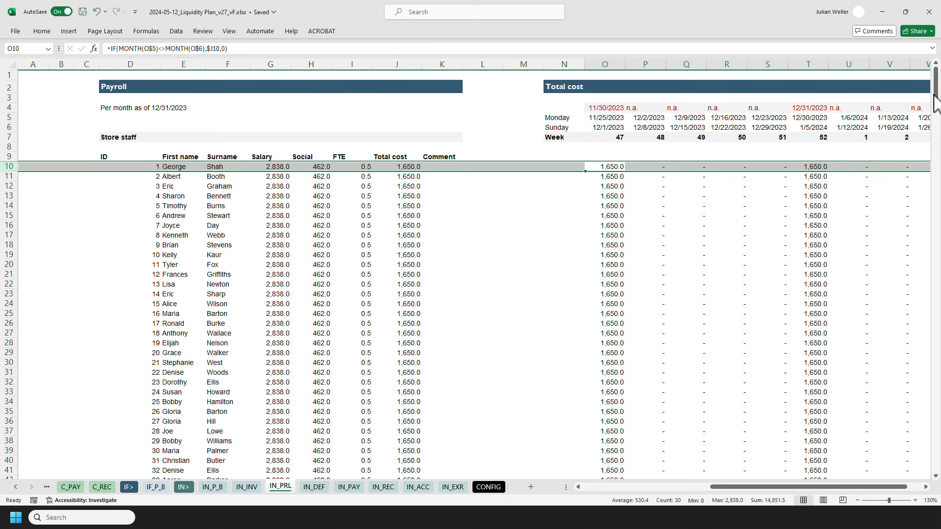
pyautogui.click(10, 166)
pyautogui.click(27, 167)
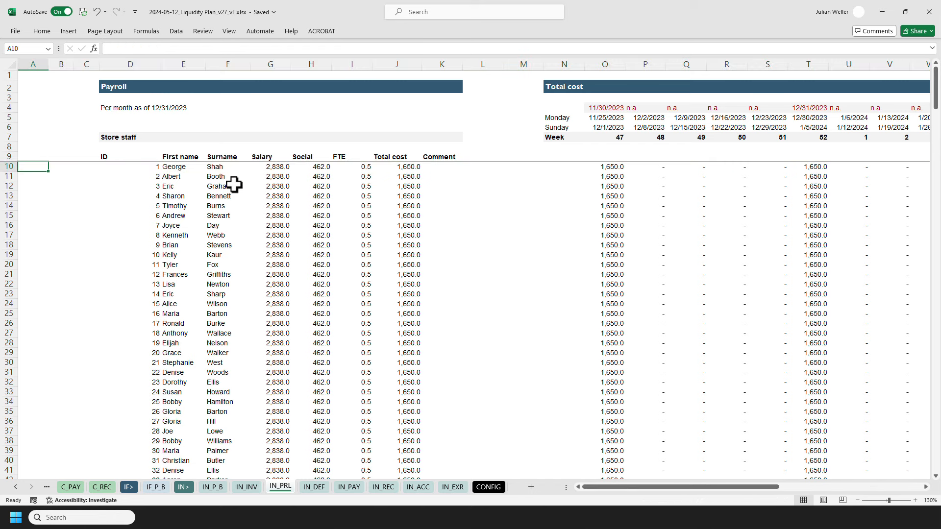
# Scroll through the payroll sheet to examine the store staff, store managers, area managers and other employee sections.
pyautogui.moveTo(935, 90); pyautogui.dragTo(935, 399)
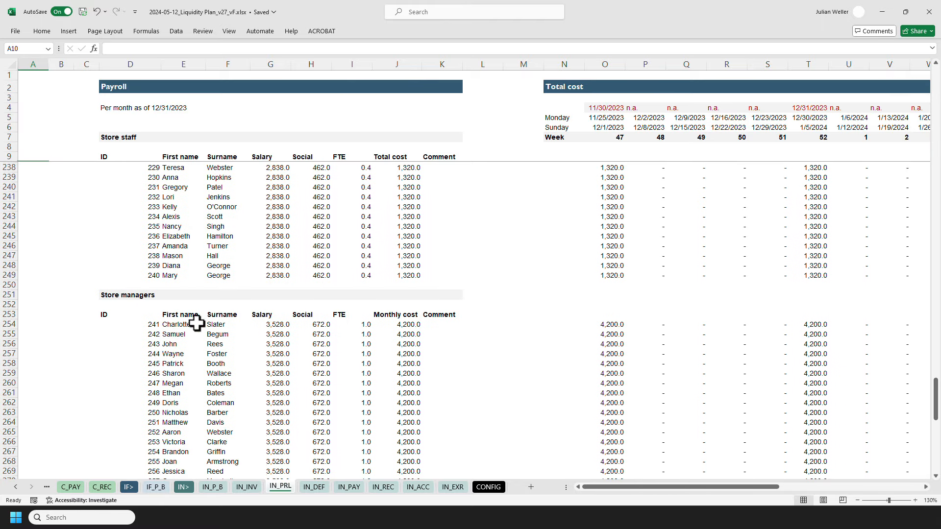
pyautogui.scroll(-1, 95, 327)
pyautogui.scroll(-4, 95, 327)
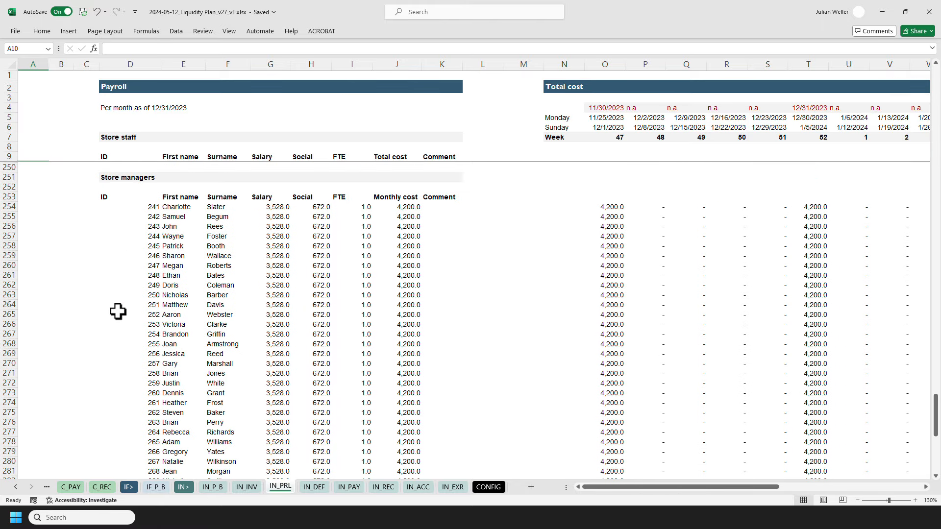
pyautogui.scroll(-9, 118, 312)
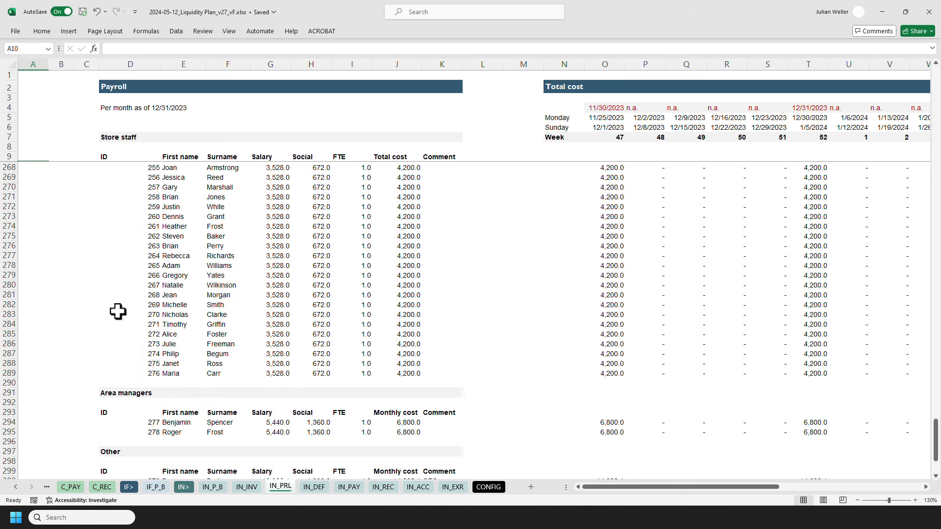
pyautogui.scroll(-2, 79, 320)
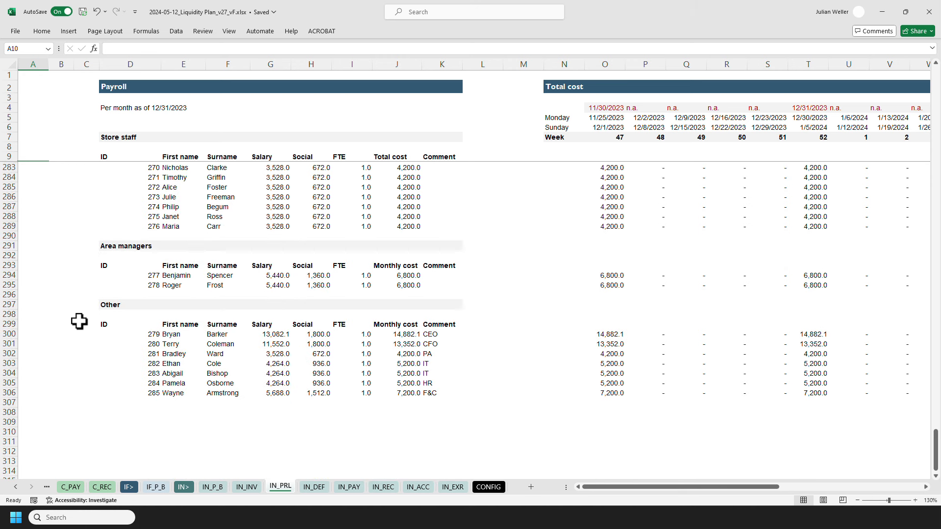
pyautogui.scroll(-1, 121, 374)
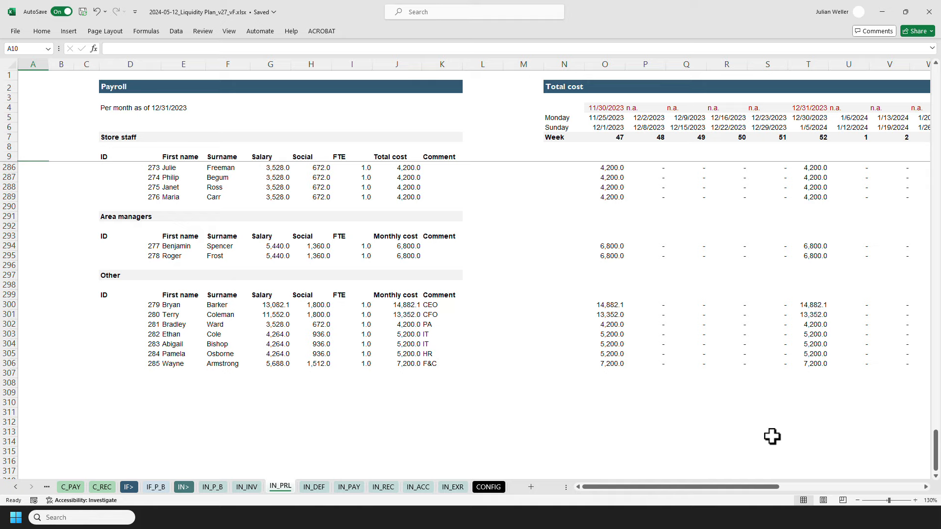
pyautogui.moveTo(934, 447); pyautogui.dragTo(936, 78)
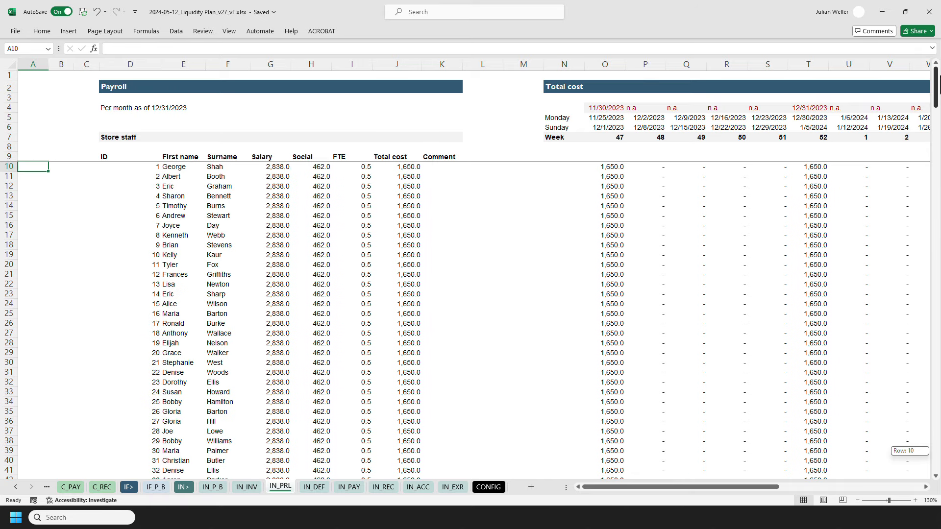
# Highlight the payroll sheet's salary, social and FTE columns in turn, returning to the top afterwards.
pyautogui.click(273, 65)
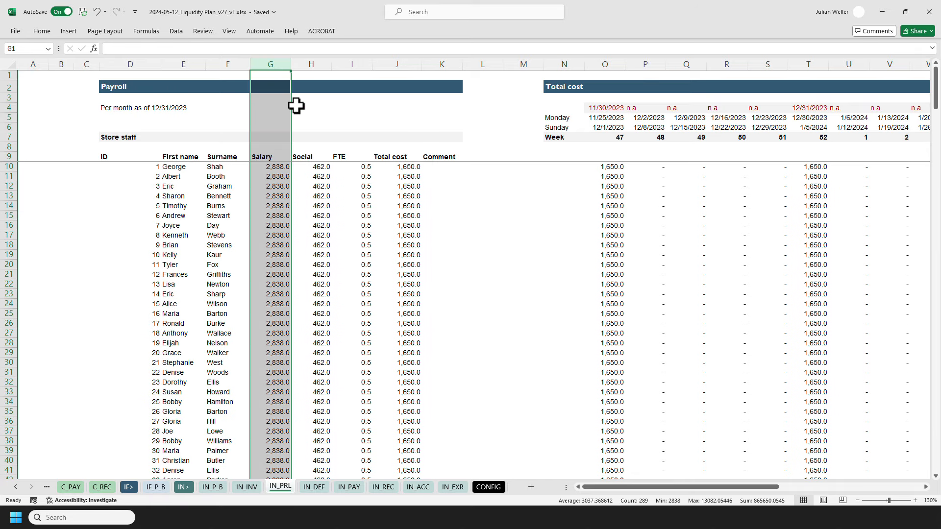
pyautogui.click(313, 63)
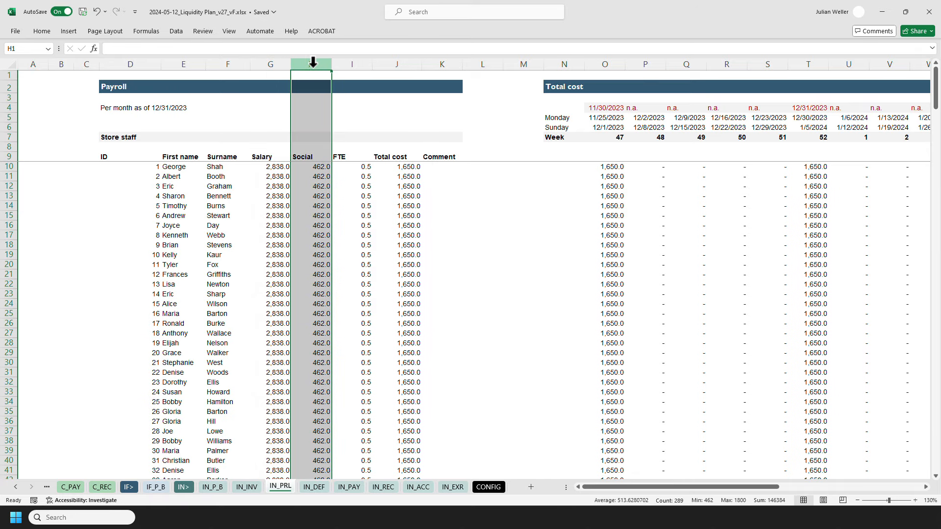
pyautogui.click(353, 63)
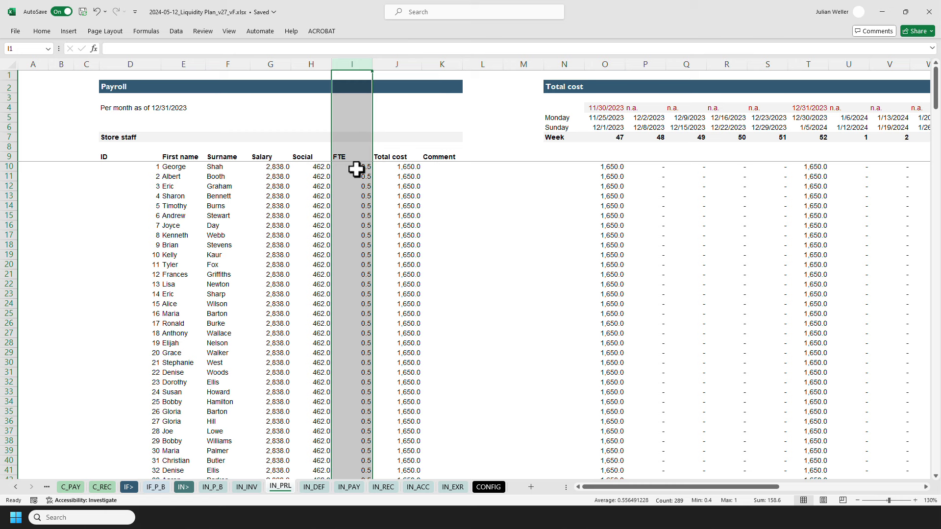
pyautogui.hotkey('ctrl', 'Home')
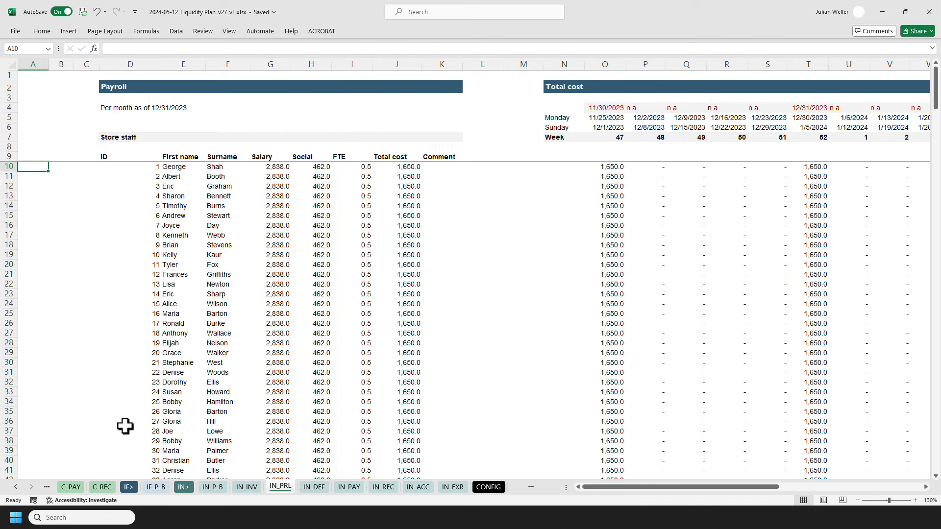
# Open the investments sheet and highlight the invest per store, useful life and new store opening dates.
pyautogui.click(156, 487)
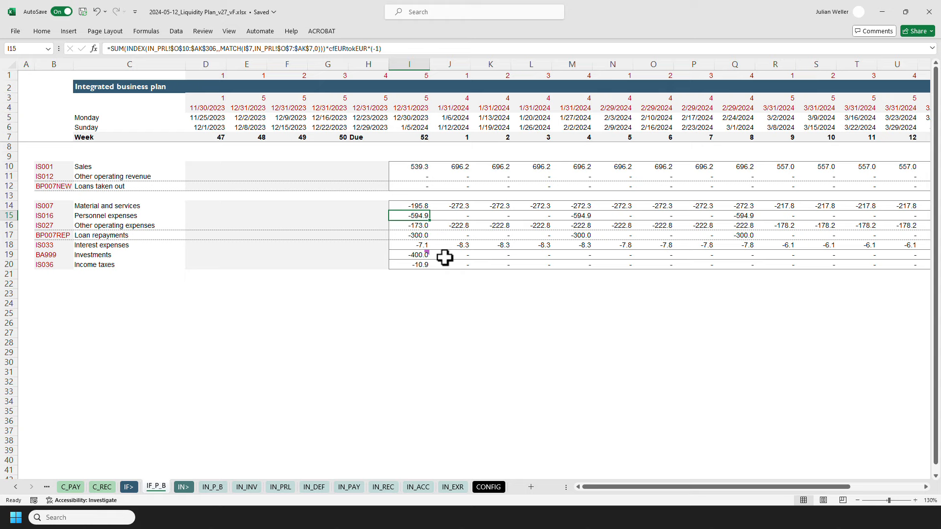
pyautogui.hotkey('ctrl', 'pagedown')
pyautogui.hotkey('ctrl', 'pagedown')
pyautogui.hotkey('ctrl', 'pagedown')
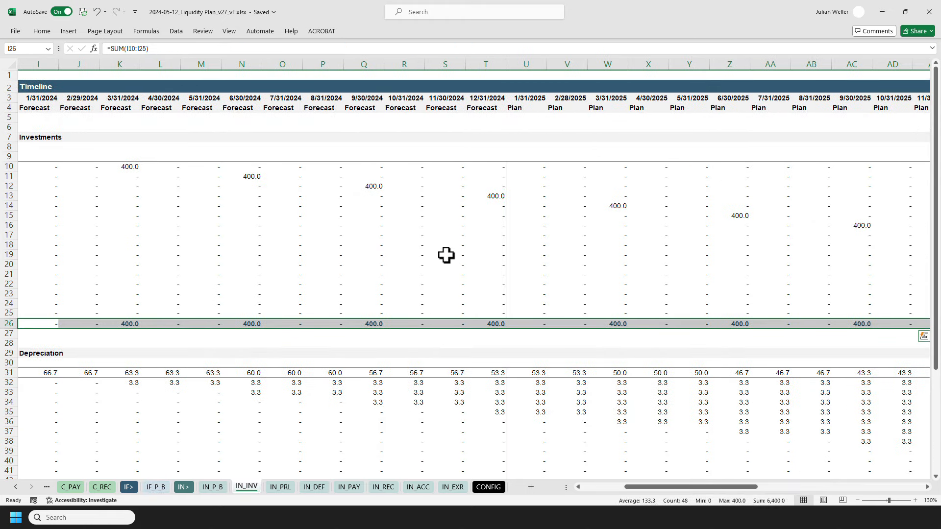
pyautogui.moveTo(642, 486); pyautogui.dragTo(603, 487)
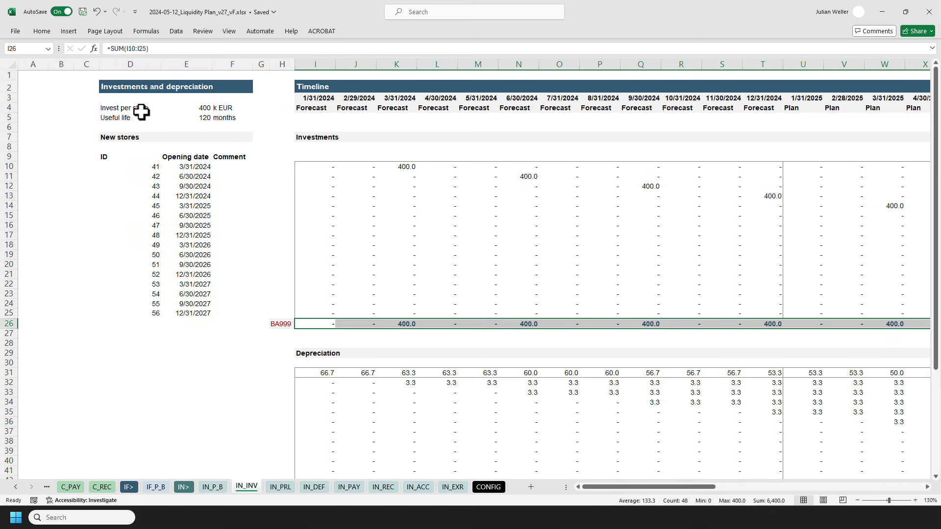
pyautogui.moveTo(139, 108); pyautogui.dragTo(221, 117)
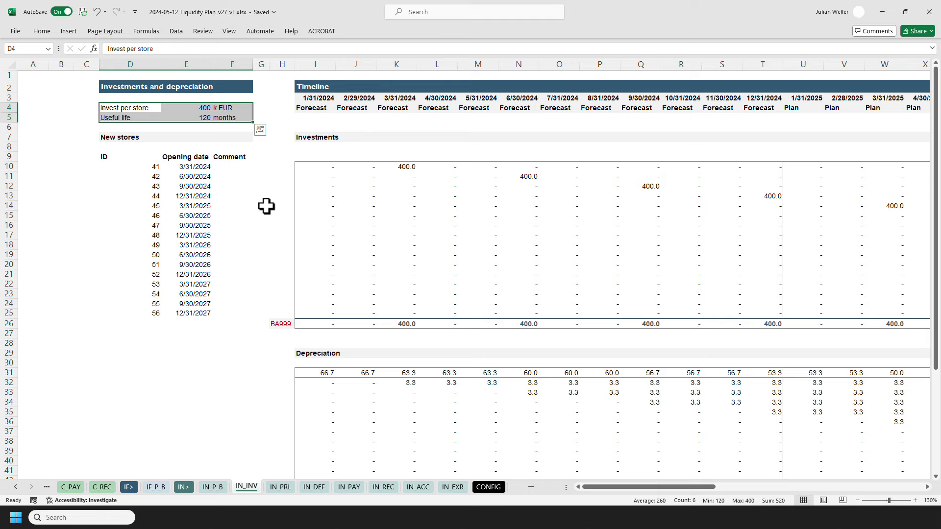
pyautogui.moveTo(203, 168); pyautogui.dragTo(194, 311)
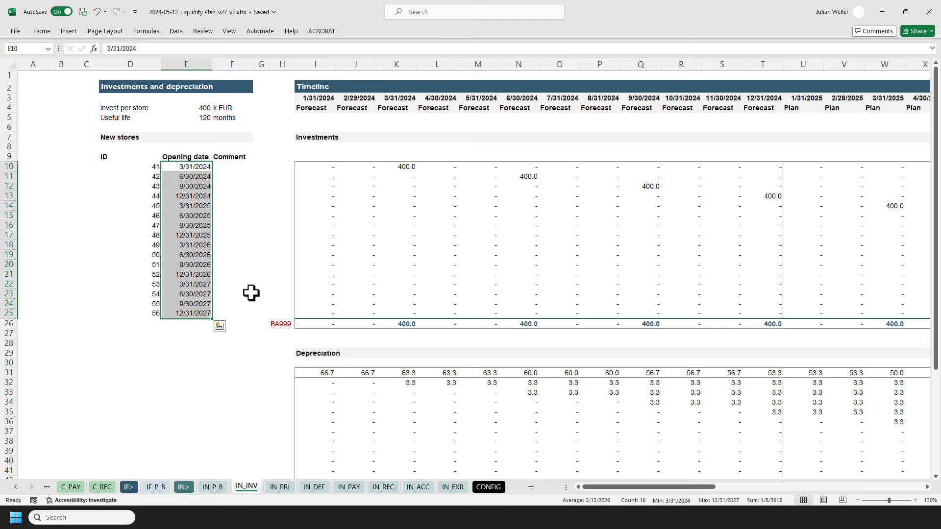
# Scroll down the investments sheet to examine the depreciation and net investments rows.
pyautogui.click(278, 353)
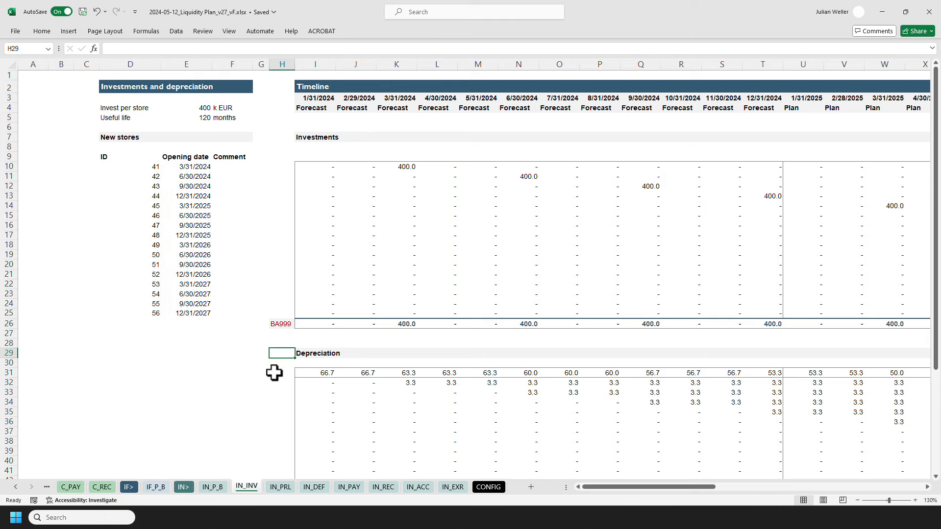
pyautogui.scroll(-7, 274, 372)
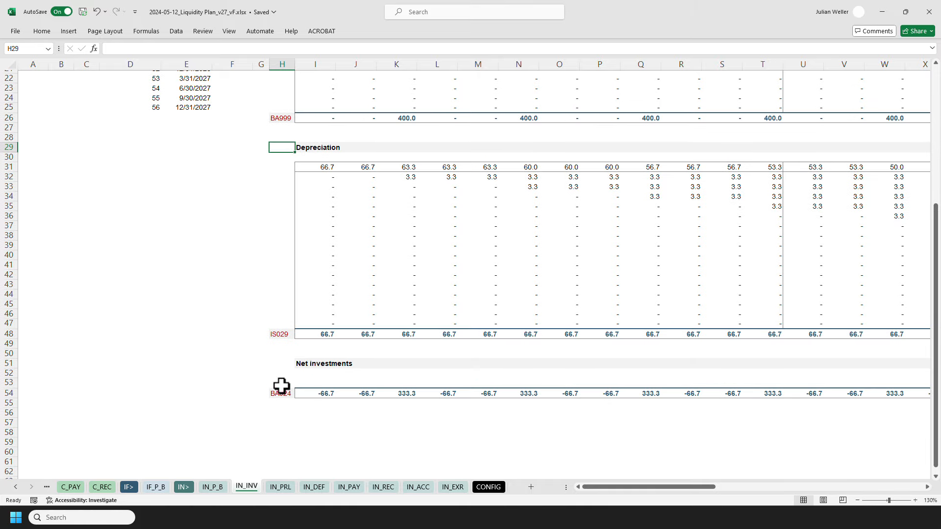
pyautogui.scroll(7, 274, 363)
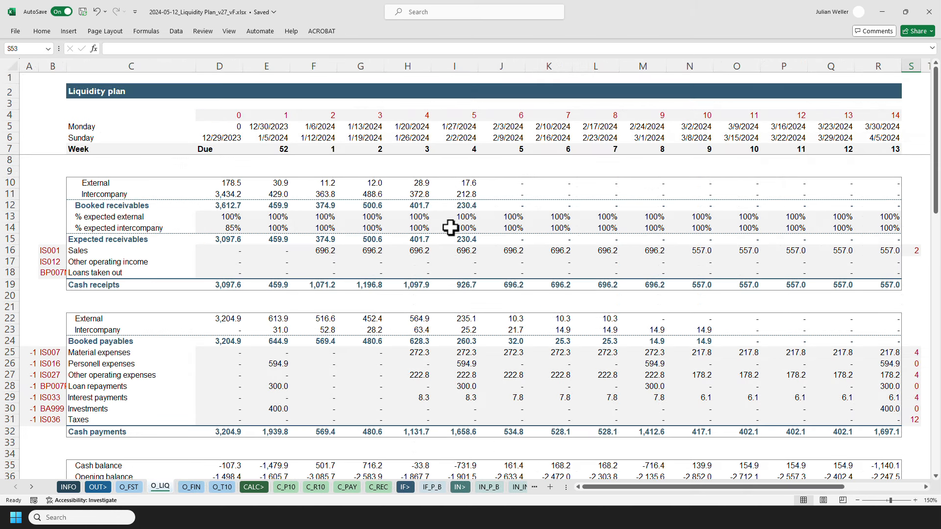
# Select and copy the whole liquidity plan block from row 1 to the overdraft facility label row.
pyautogui.scroll(-8, 451, 231)
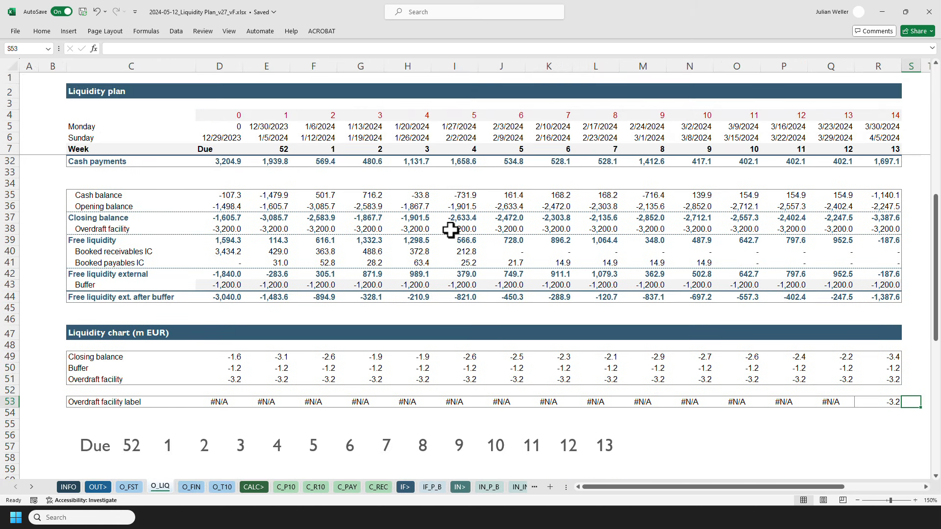
pyautogui.hotkey('ctrl', 'shift', 'Left')
pyautogui.hotkey('ctrl', 'shift', 'Left')
pyautogui.hotkey('ctrl', 'shift', 'Left')
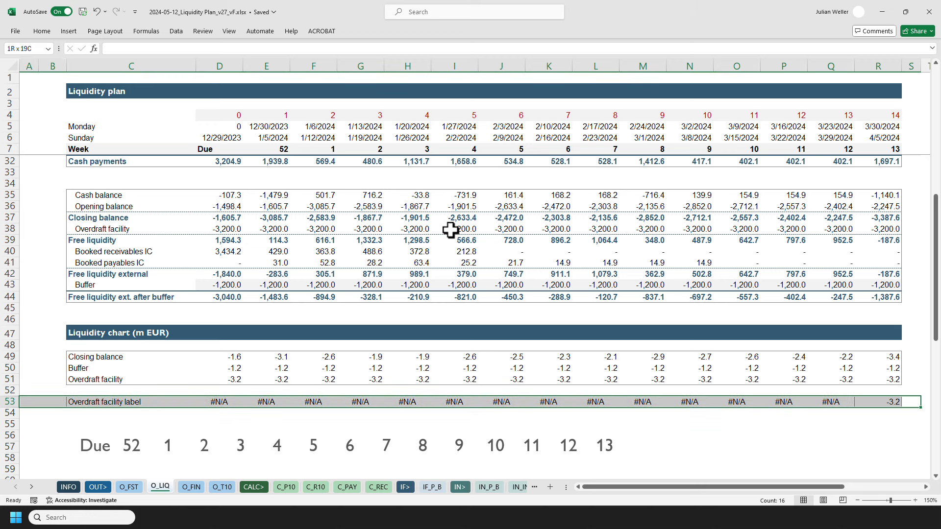
pyautogui.hotkey('ctrl', 'shift', 'Up')
pyautogui.hotkey('ctrl', 'shift', 'Up')
pyautogui.hotkey('ctrl', 'shift', 'Up')
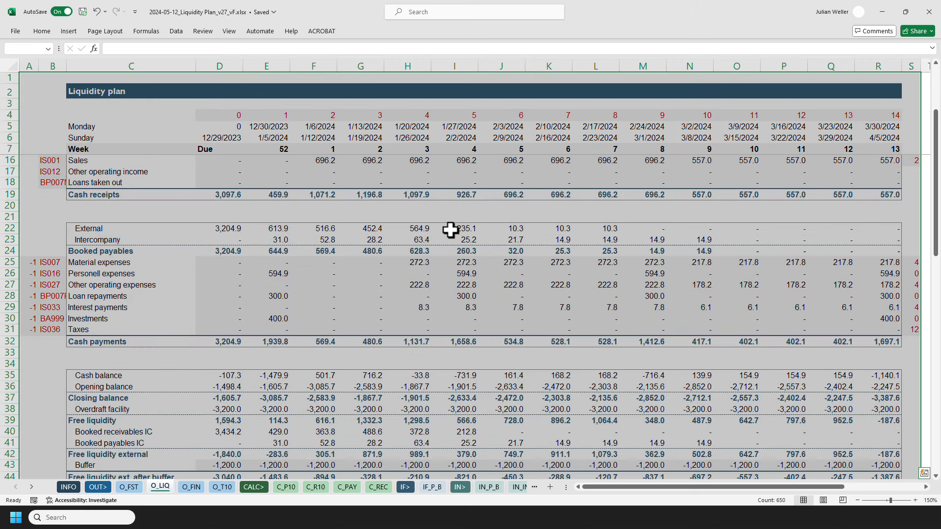
pyautogui.hotkey('ctrl', 'c')
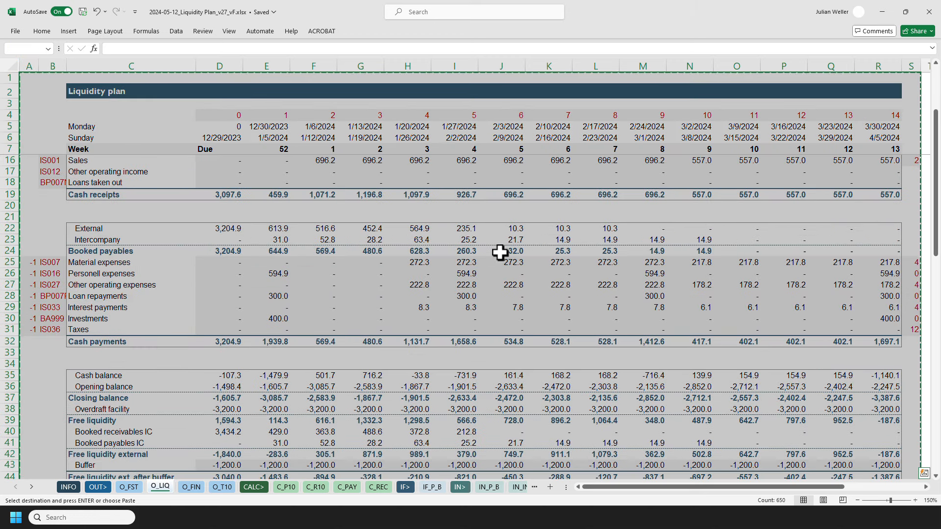
# Switch to the empty liquidity sheet of the REC_v3 workbook and paste the copied column widths.
pyautogui.click(882, 11)
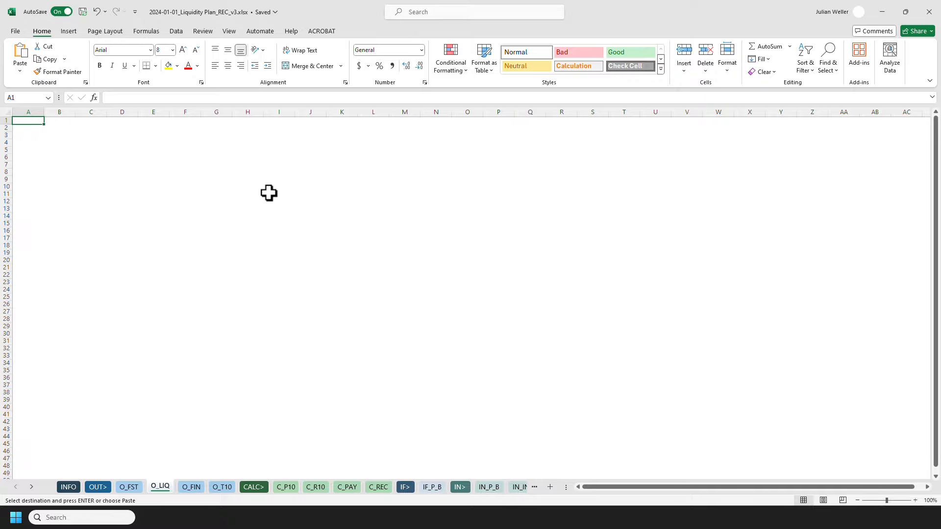
pyautogui.hotkey('ctrl', 'alt', 'v')
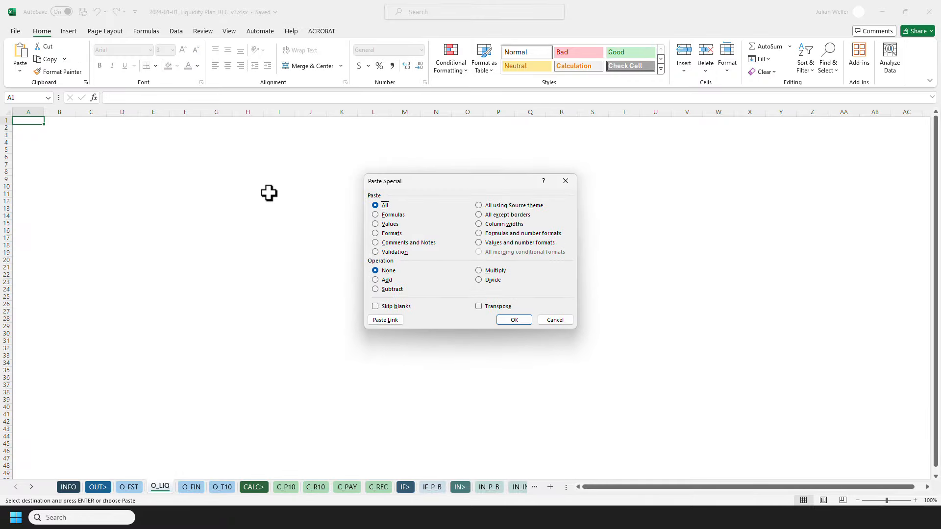
pyautogui.hotkey('alt', 'w')
pyautogui.press('Return')
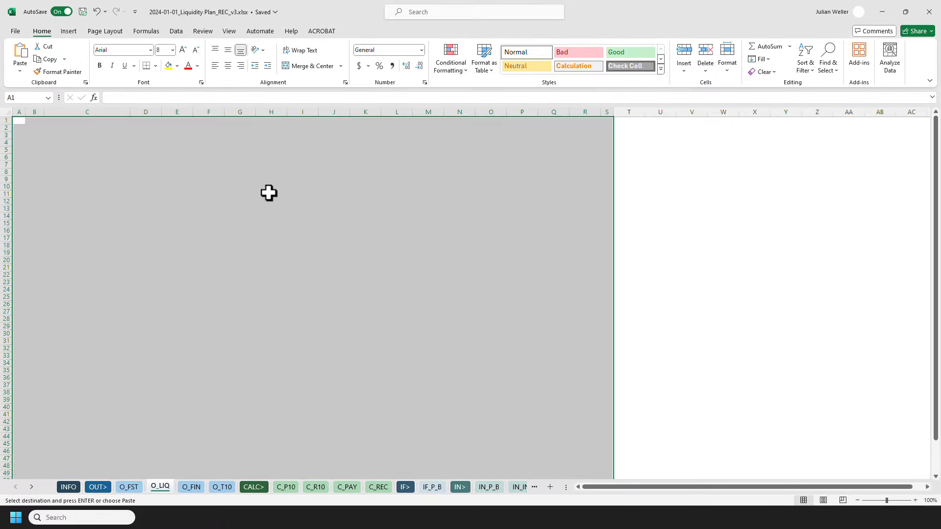
# Paste the copied formats into the same range of the REC_v3 liquidity sheet.
pyautogui.hotkey('ctrl', 'alt', 'v')
pyautogui.hotkey('alt', 't')
pyautogui.press('Return')
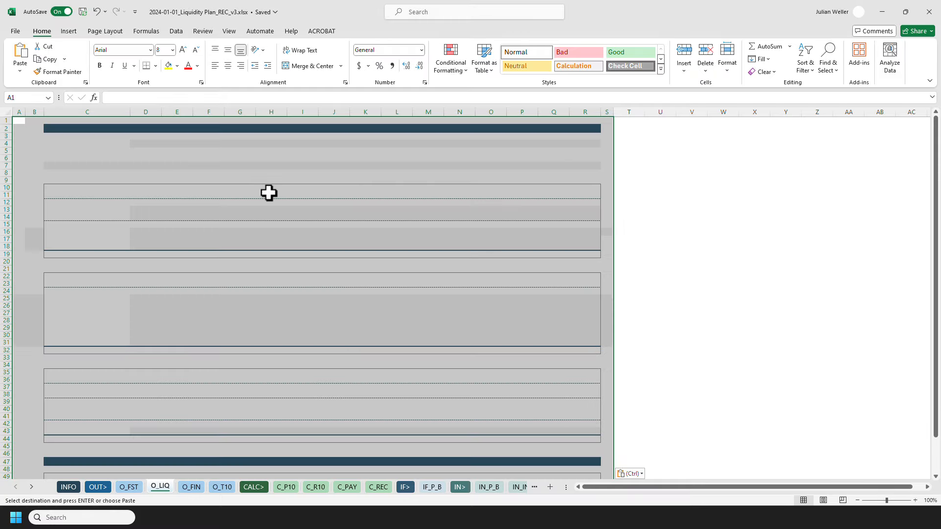
# Paste the copied formulas, keeping the existing versions of the cIStartDate and cfEURtokEUR names for all conflicts.
pyautogui.hotkey('ctrl', 'alt', 'v')
pyautogui.hotkey('alt', 'f')
pyautogui.press('Return')
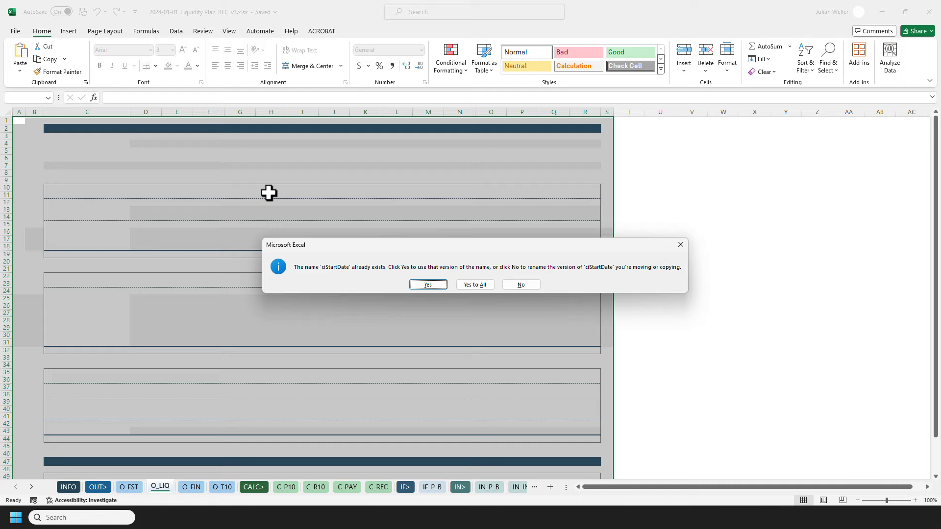
pyautogui.click(475, 284)
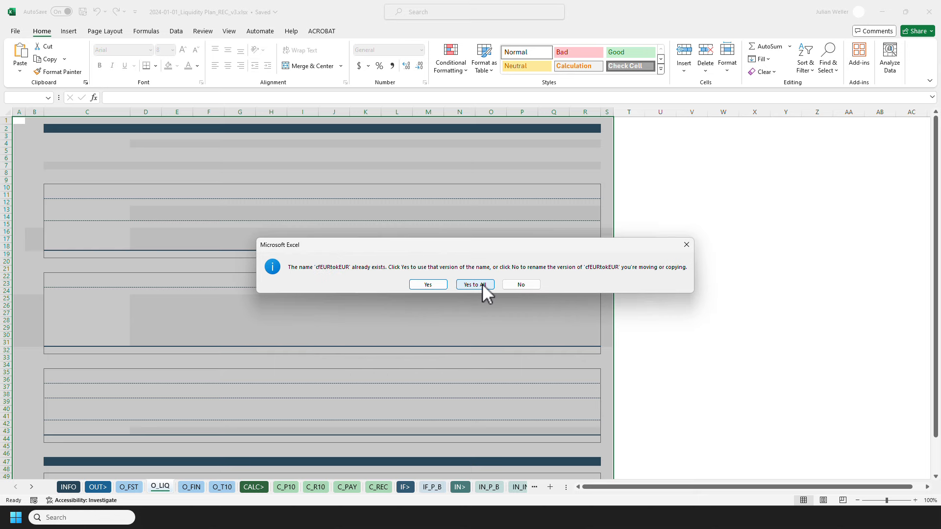
pyautogui.click(482, 284)
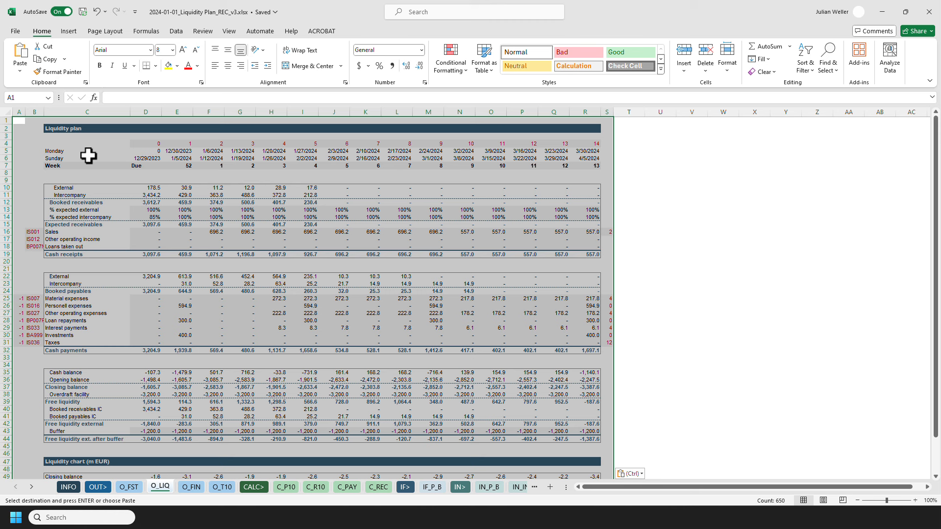
# Clear the pasted contents from the liquidity plan's data range D10 to R53.
pyautogui.click(18, 120)
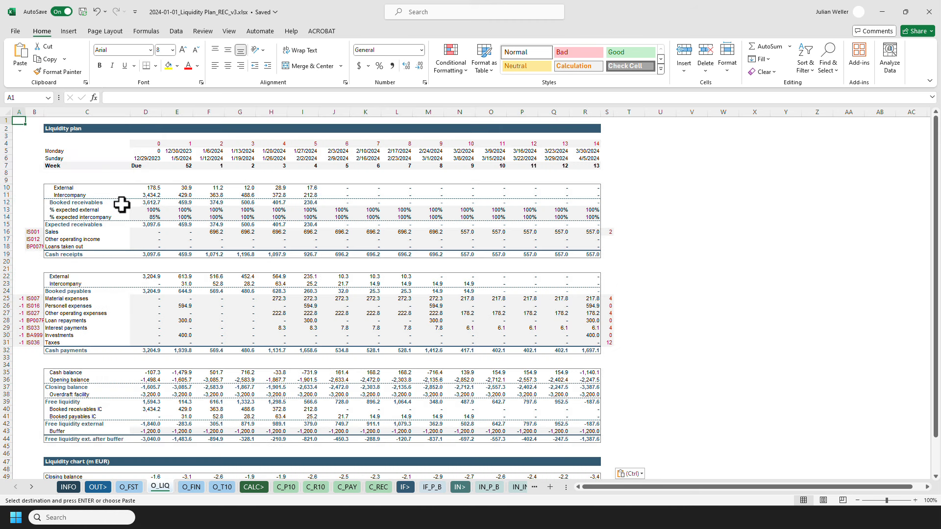
pyautogui.click(145, 188)
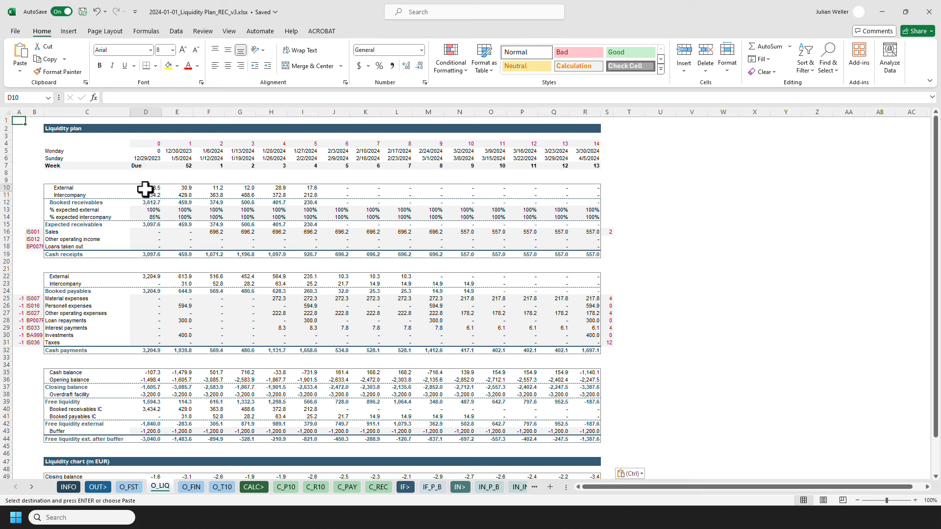
pyautogui.scroll(-6, 559, 299)
pyautogui.keyDown('shift'); pyautogui.click(586, 375); pyautogui.keyUp('shift')
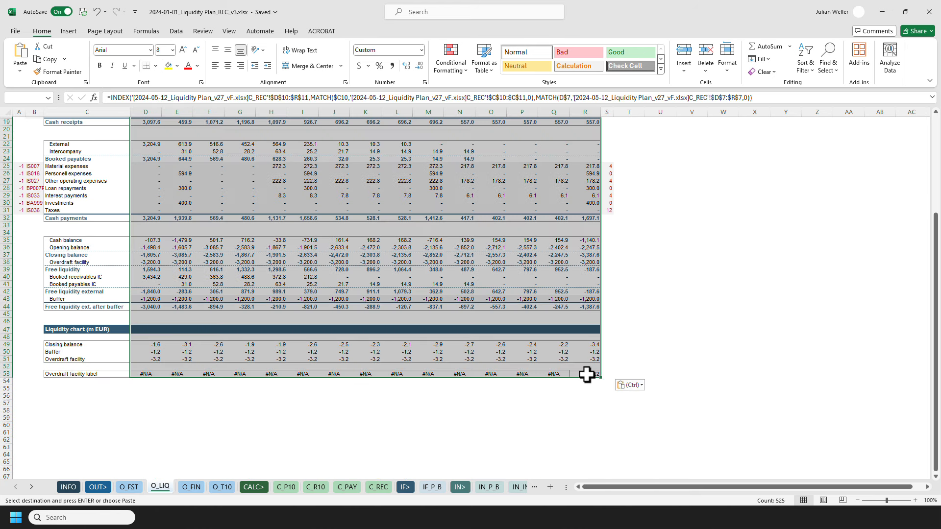
pyautogui.press('Delete')
pyautogui.hotkey('ctrl', 'Home')
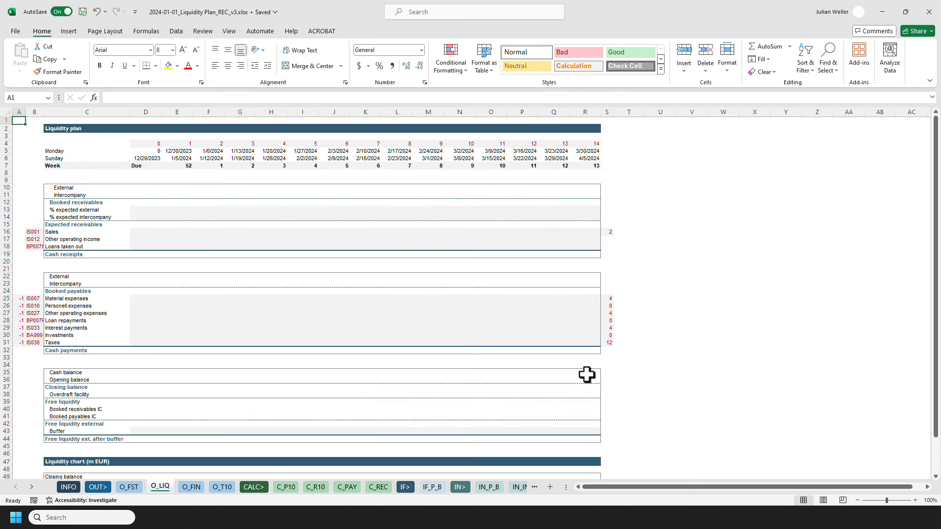
# Select the column S indicator cells and slightly increase the height of row 2.
pyautogui.click(607, 204)
pyautogui.moveTo(606, 215); pyautogui.dragTo(602, 357)
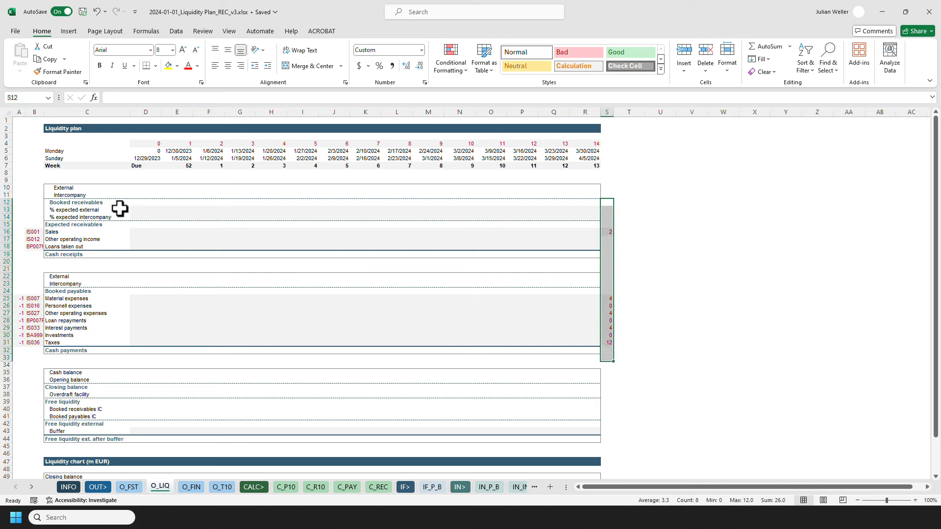
pyautogui.click(6, 128)
pyautogui.moveTo(9, 134); pyautogui.dragTo(8, 135)
pyautogui.click(18, 129)
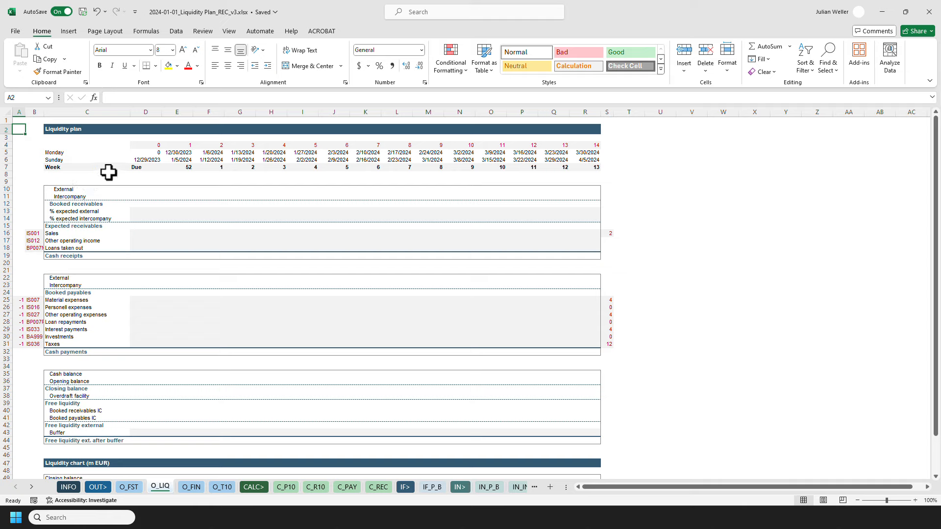
# Delete the ciLiquidityBuffer and ciOffsetPlan defined names from the REC_v3 workbook.
pyautogui.click(134, 161)
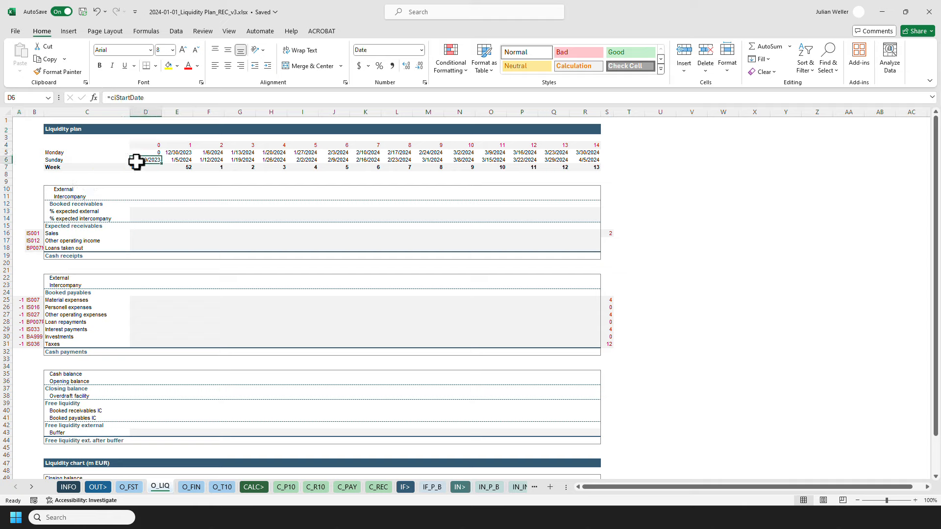
pyautogui.click(156, 96)
pyautogui.click(146, 31)
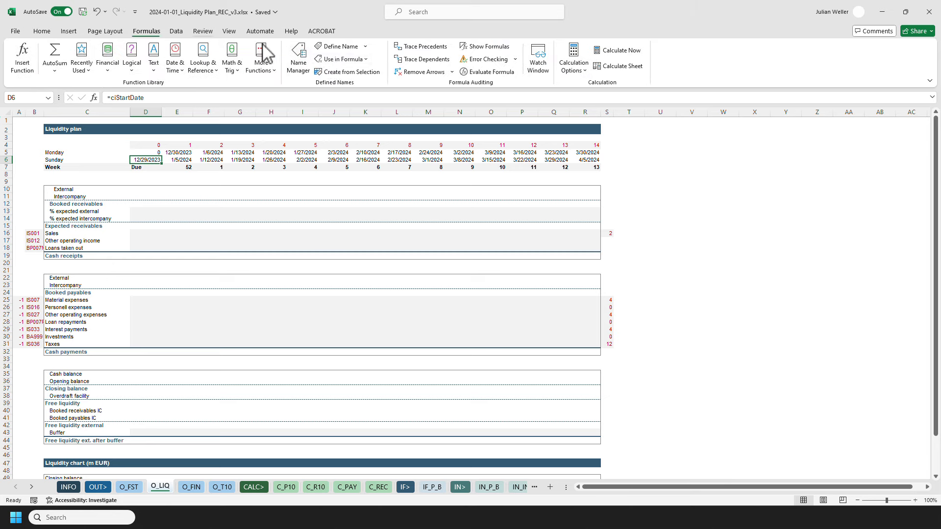
pyautogui.click(298, 59)
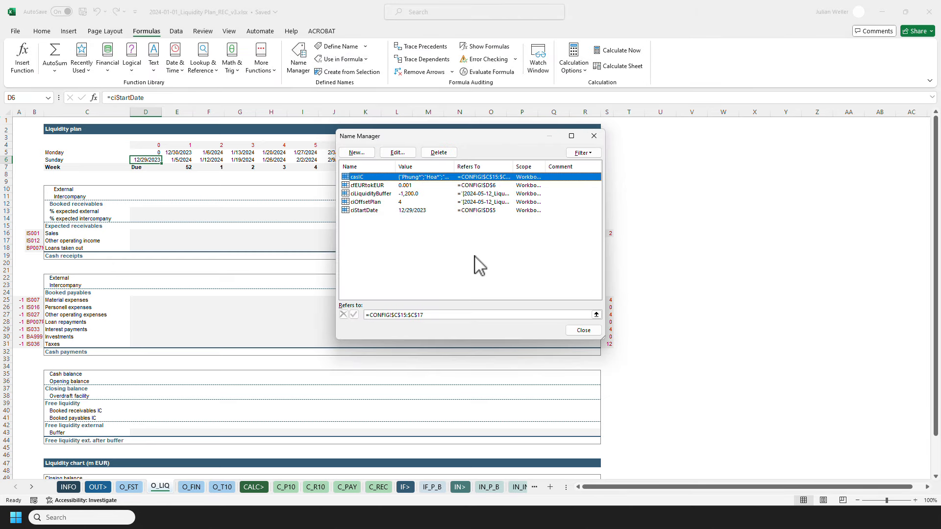
pyautogui.moveTo(514, 166); pyautogui.dragTo(574, 167)
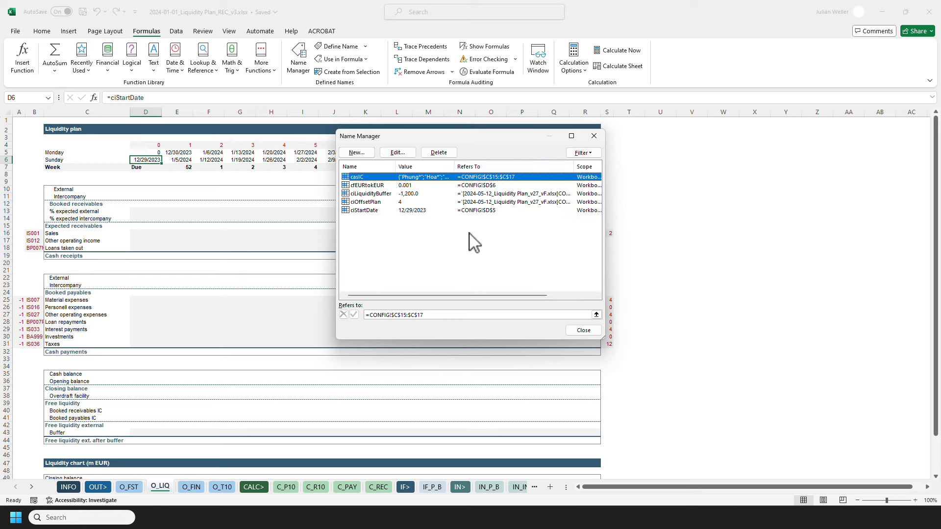
pyautogui.click(372, 194)
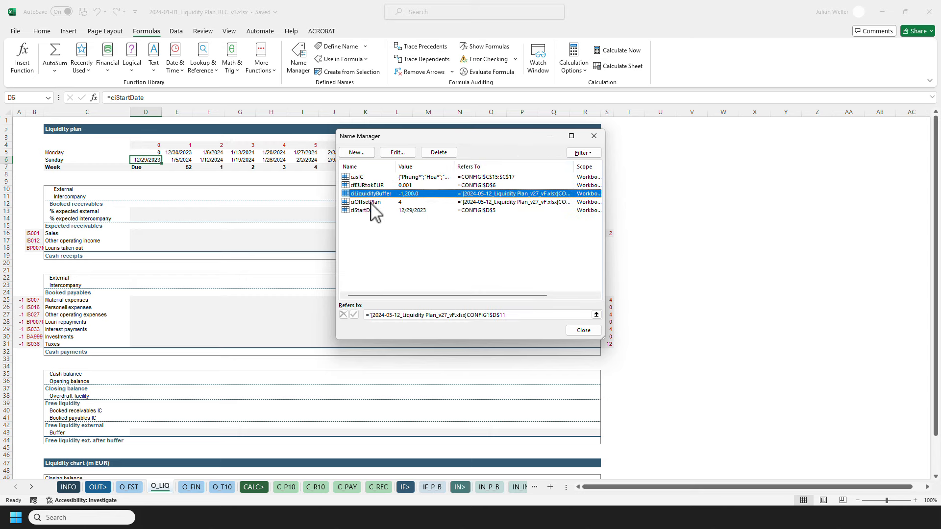
pyautogui.keyDown('shift'); pyautogui.click(372, 204); pyautogui.keyUp('shift')
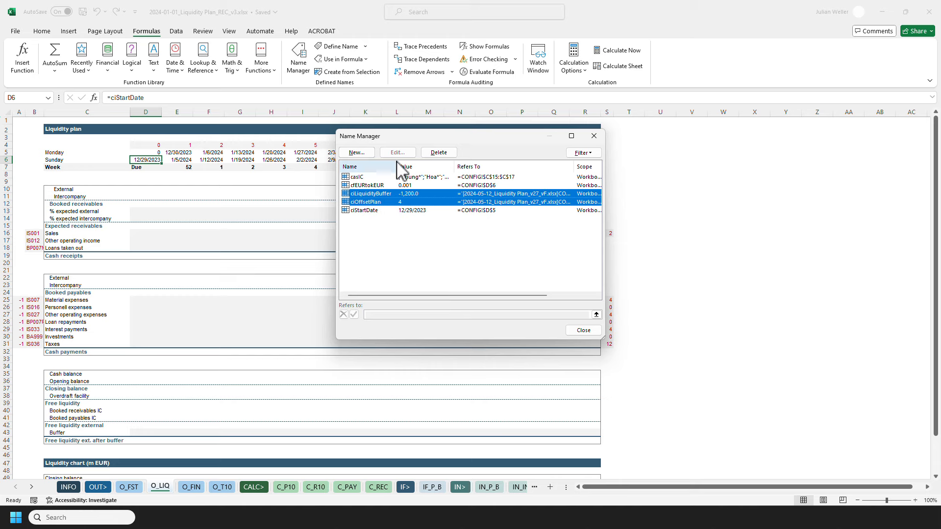
pyautogui.click(443, 153)
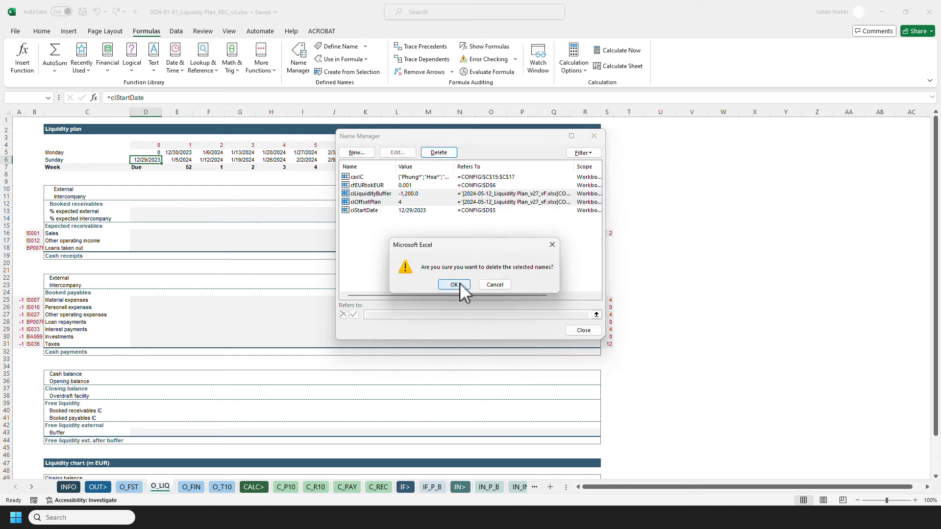
pyautogui.click(461, 285)
pyautogui.click(591, 333)
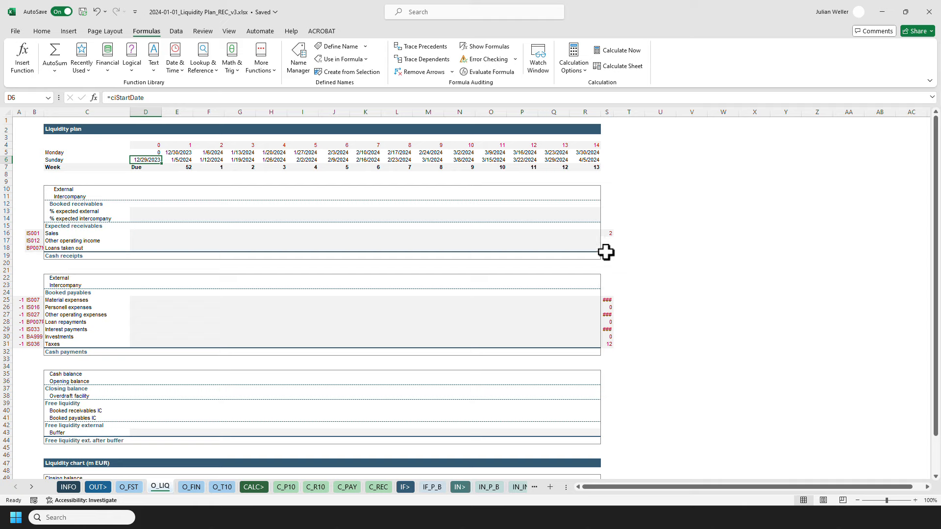
# Clear the indicator cells in column S from row 13 to row 32.
pyautogui.moveTo(605, 212); pyautogui.dragTo(613, 352)
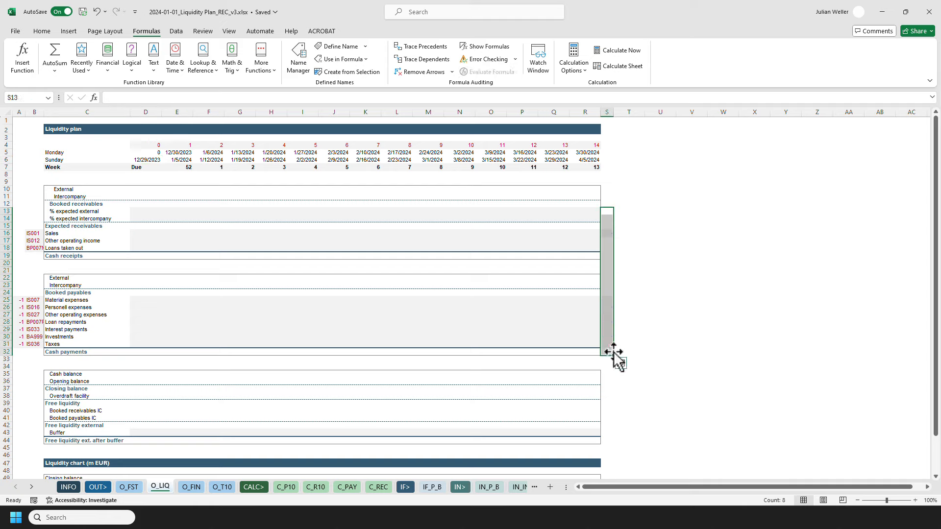
pyautogui.hotkey('ctrl', 'Home')
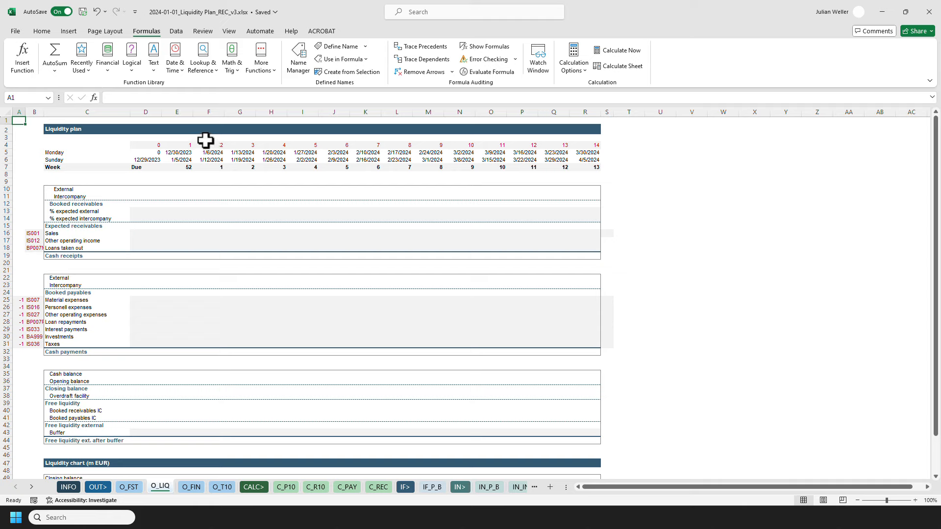
# Copy the INDEX/MATCH formula from cell D10 of the v27 liquidity sheet into cell D10 of the REC_v3 liquidity sheet.
pyautogui.click(143, 191)
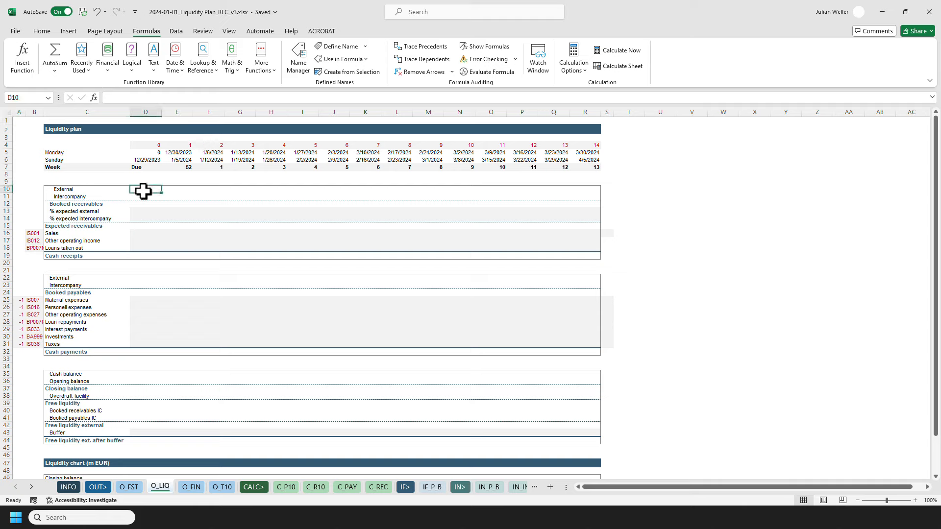
pyautogui.moveTo(333, 524)
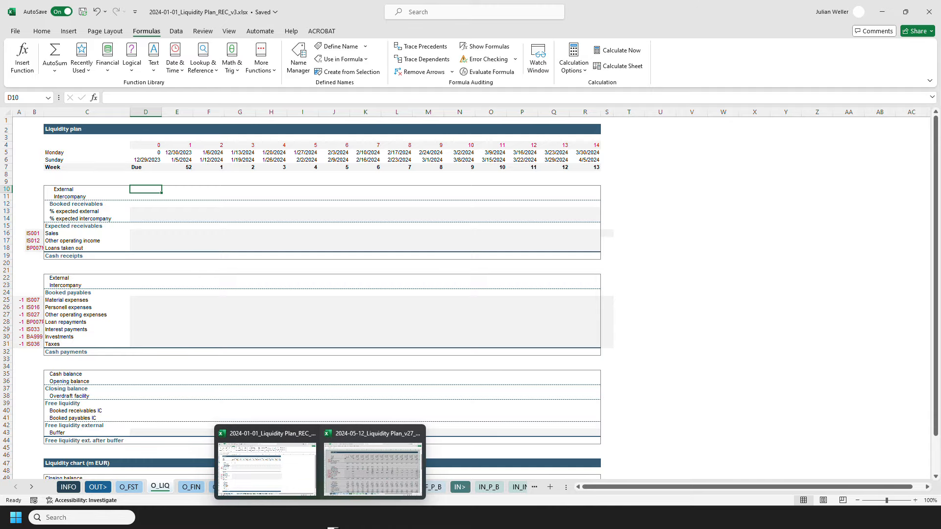
pyautogui.click(351, 492)
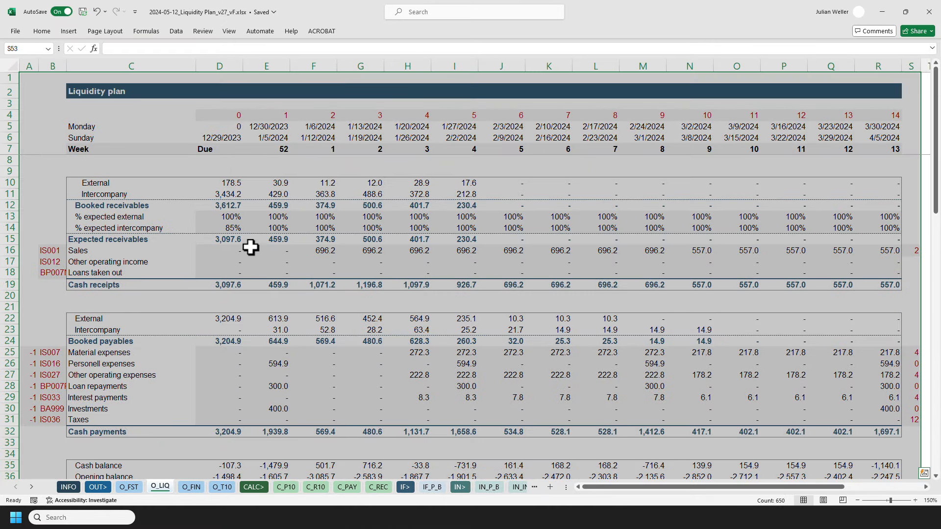
pyautogui.click(220, 189)
pyautogui.click(417, 49)
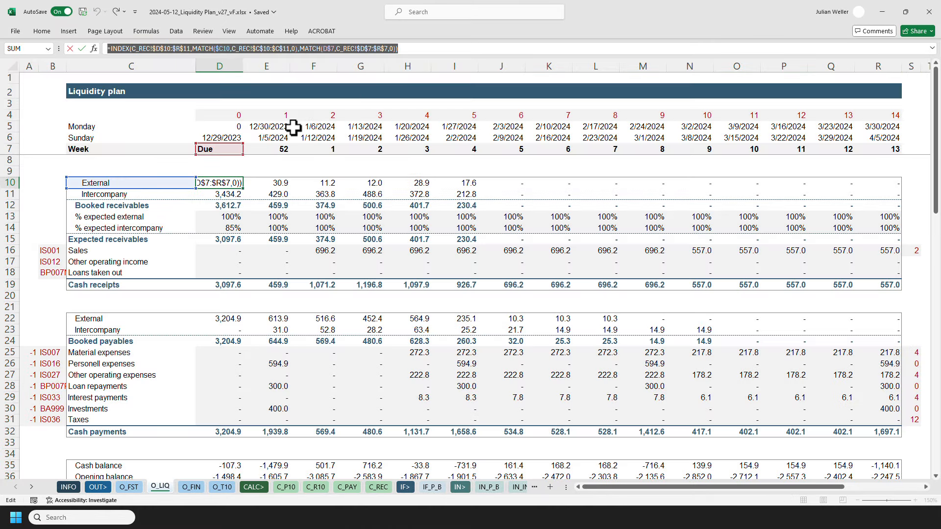
pyautogui.press('Escape')
pyautogui.hotkey('alt', 'Tab')
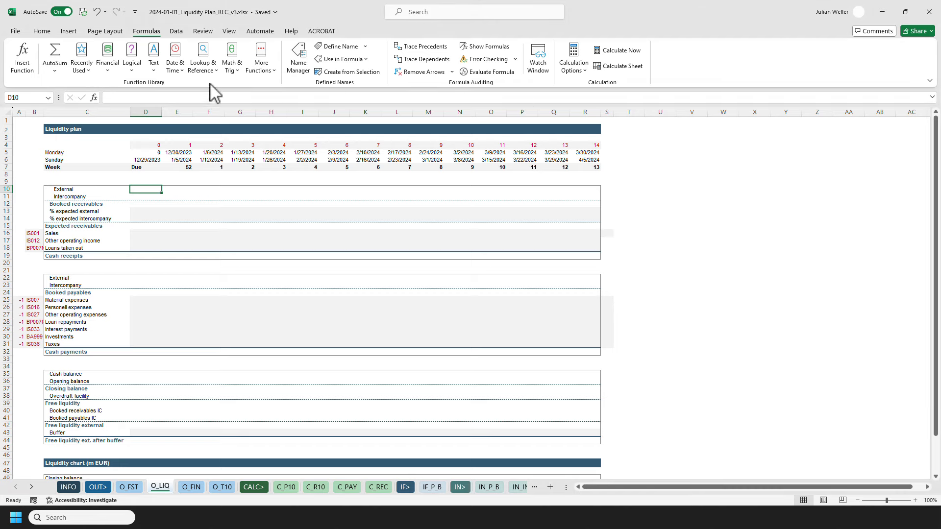
pyautogui.click(41, 31)
pyautogui.click(116, 98)
pyautogui.write('=INDEX(C_REC!$D$10:$R$11,MATCH($C10,C_REC!$C$10:$C$11,0),MATCH(D$7,C_REC!$D$7:$R$7,0))')
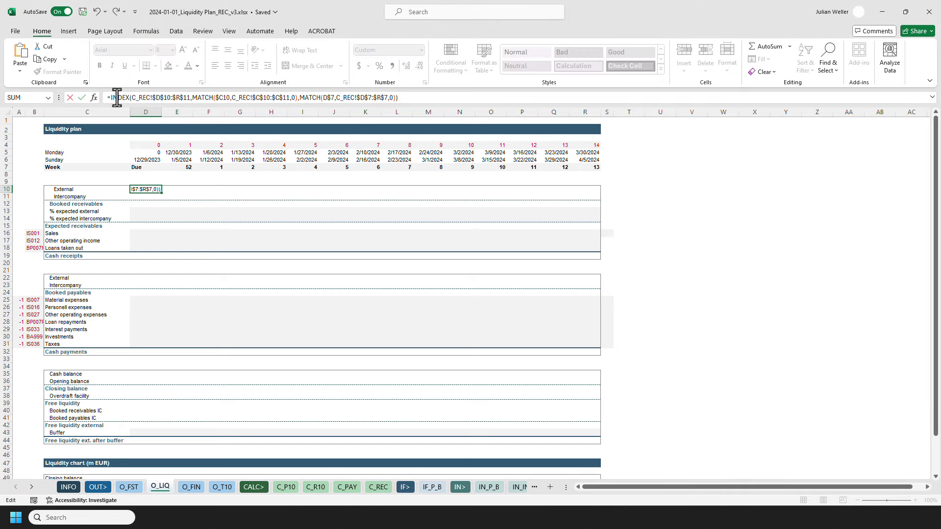
pyautogui.press('Return')
pyautogui.press('Up')
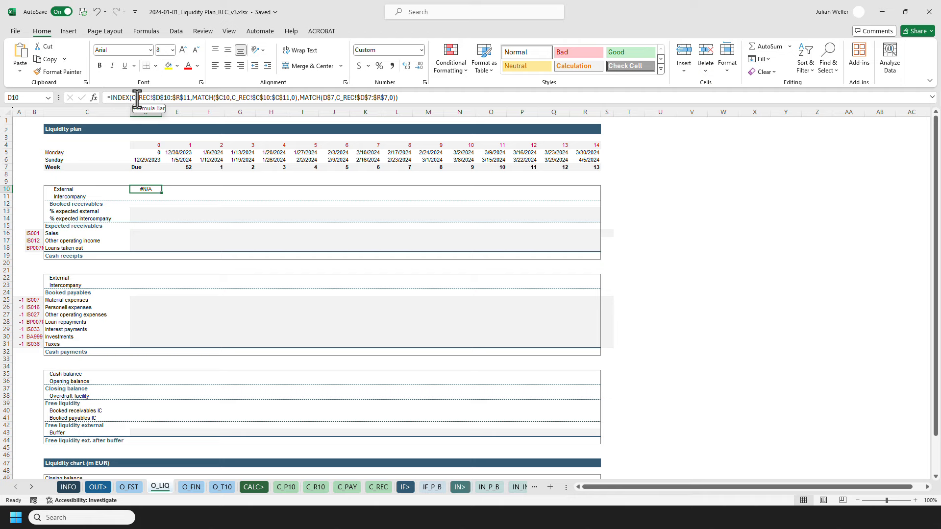
pyautogui.click(137, 97)
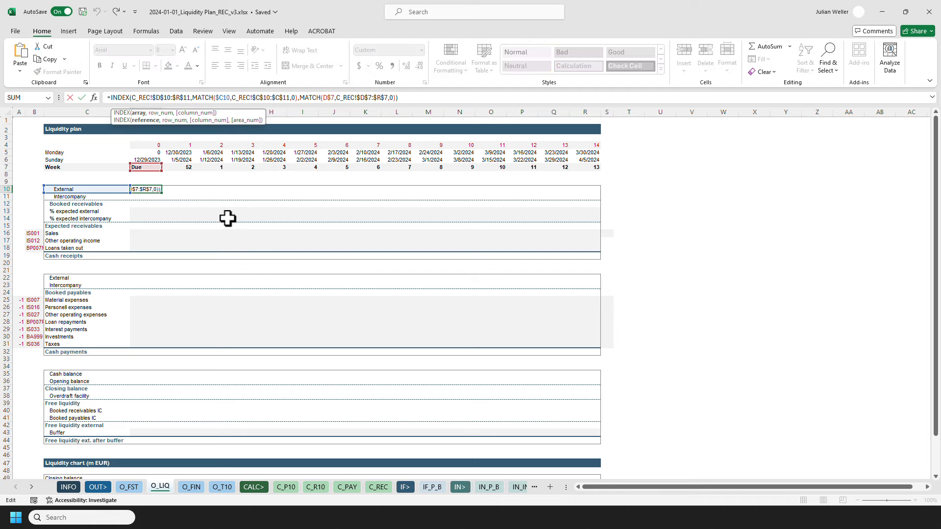
pyautogui.press('Escape')
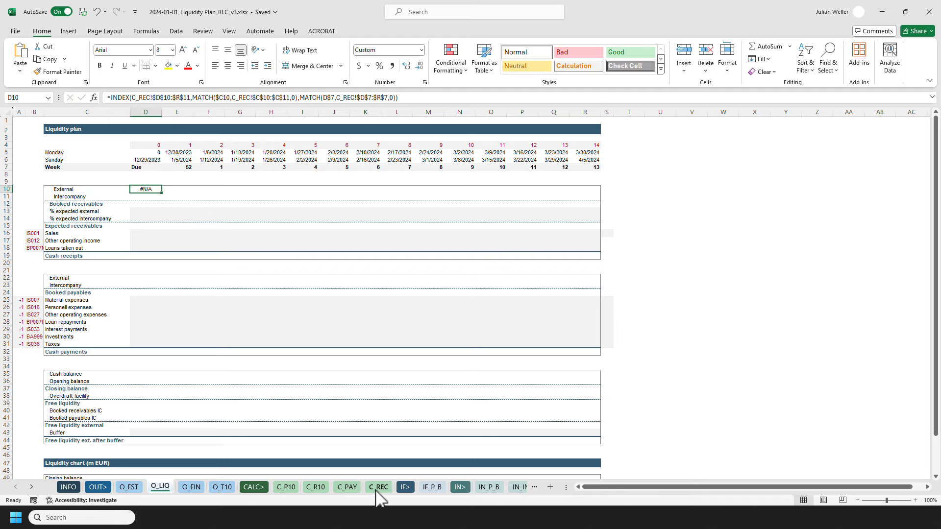
# Copy the whole Receivables block, A1 to R12, from the C_REC sheet of the v27 workbook.
pyautogui.click(378, 486)
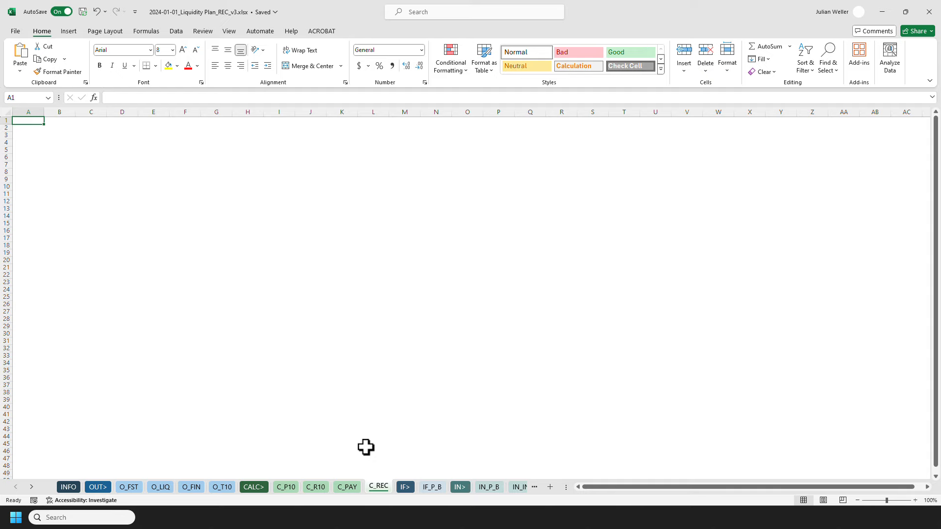
pyautogui.click(348, 487)
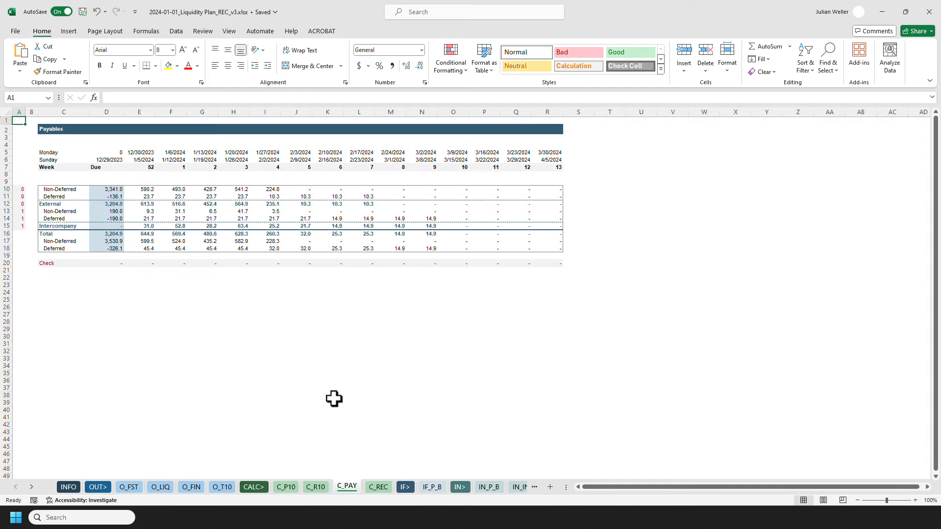
pyautogui.click(383, 488)
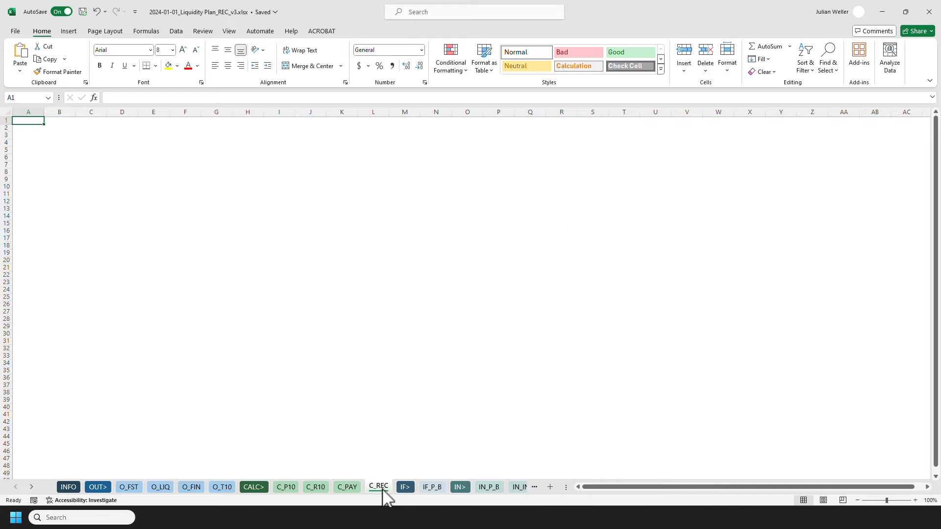
pyautogui.moveTo(329, 528)
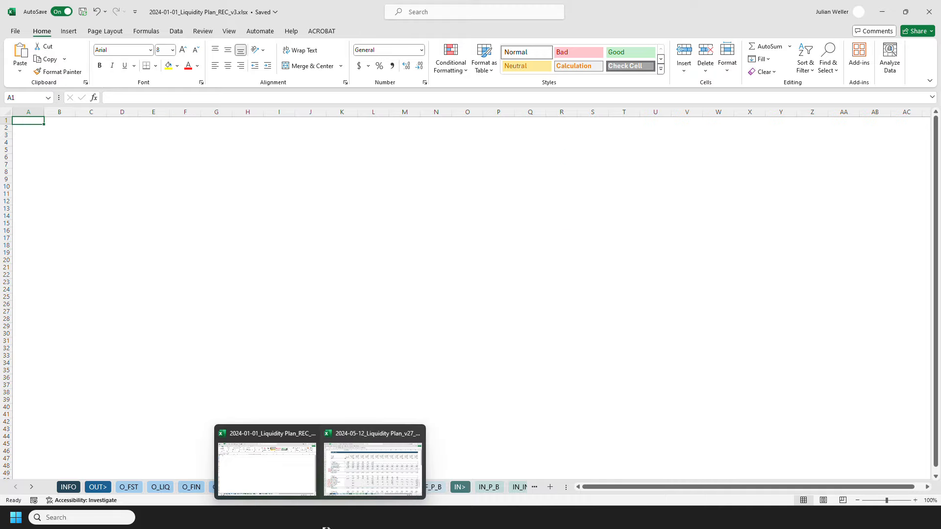
pyautogui.click(282, 473)
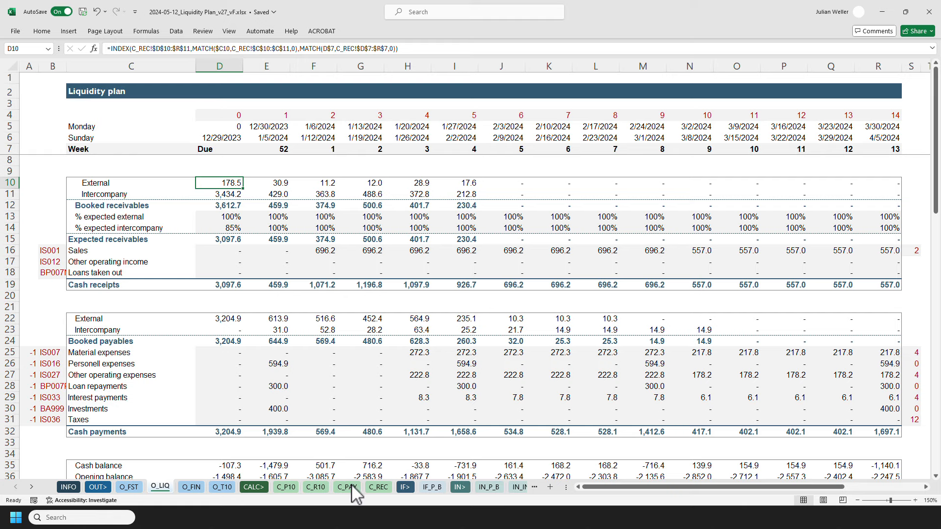
pyautogui.click(376, 489)
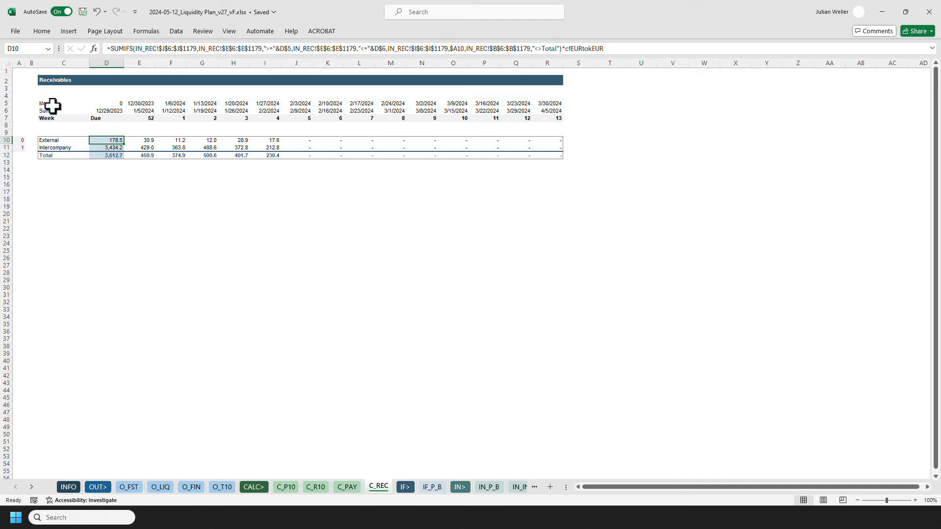
pyautogui.hotkey('ctrl', 'End')
pyautogui.hotkey('ctrl', 'shift', 'Left')
pyautogui.hotkey('ctrl', 'shift', 'Left')
pyautogui.hotkey('shift', 'Up')
pyautogui.hotkey('shift', 'Up')
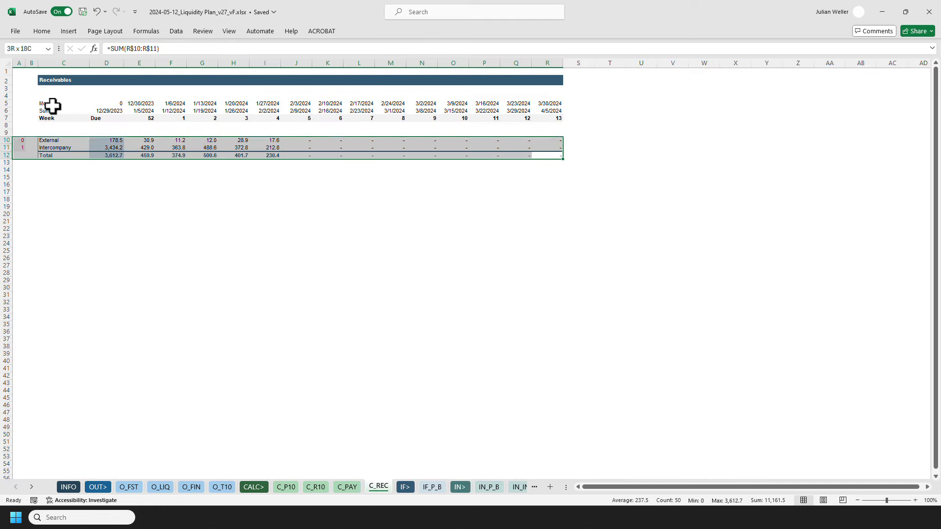
pyautogui.hotkey('ctrl', 'shift', 'Up')
pyautogui.hotkey('ctrl', 'shift', 'Up')
pyautogui.hotkey('ctrl', 'shift', 'Up')
pyautogui.hotkey('ctrl', 'c')
pyautogui.hotkey('alt', 'Tab')
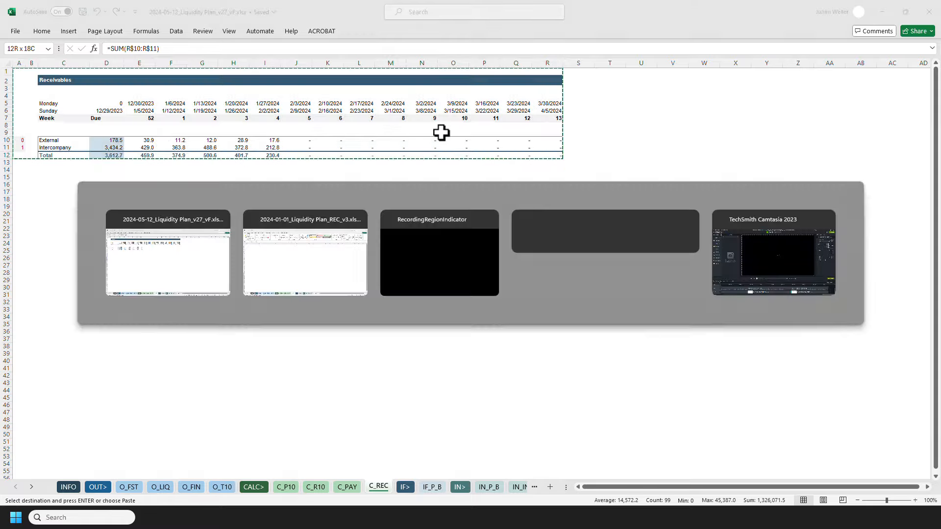
# Paste the copied column widths and formats into the empty C_REC sheet of REC_v3.
pyautogui.hotkey('ctrl', 'alt', 'v')
pyautogui.press('w')
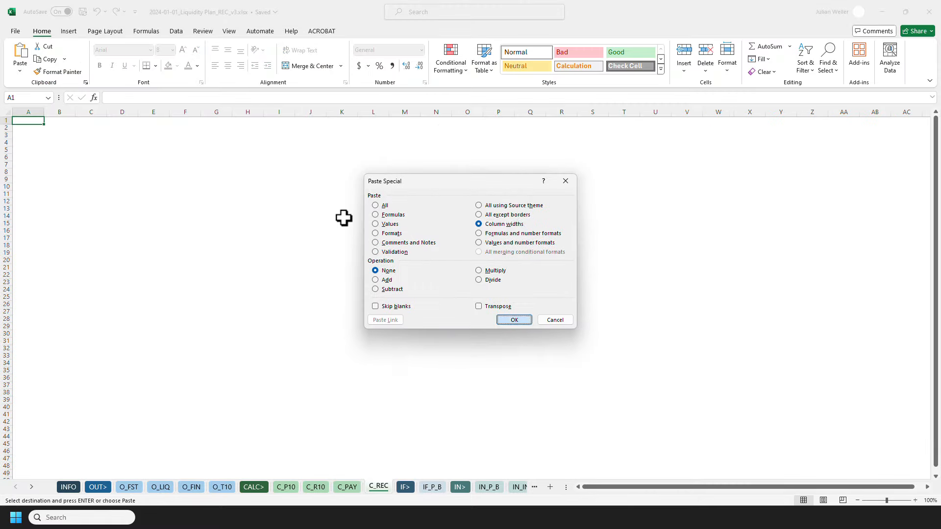
pyautogui.press('Return')
pyautogui.hotkey('ctrl', 'alt', 'v')
pyautogui.press('t')
pyautogui.press('Return')
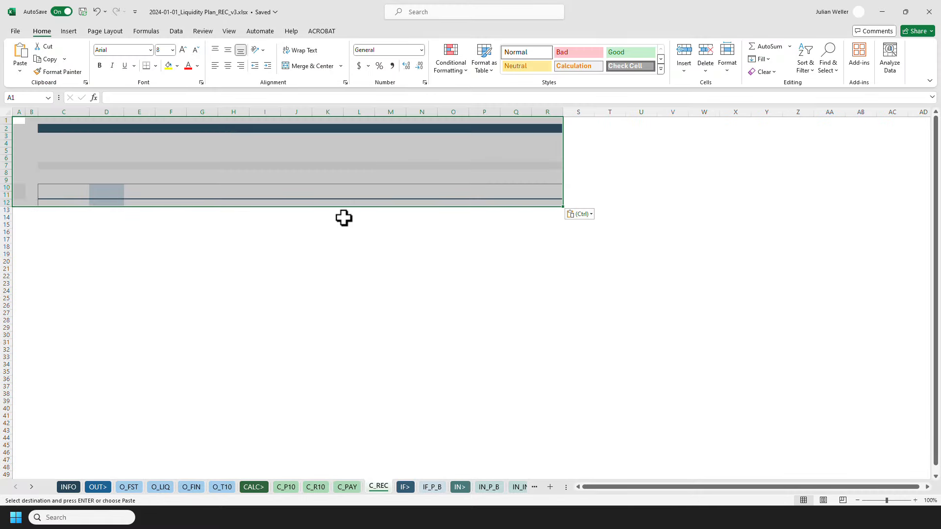
# Paste the copied values into the same C_REC range.
pyautogui.hotkey('ctrl', 'alt', 'v')
pyautogui.press('v')
pyautogui.press('Return')
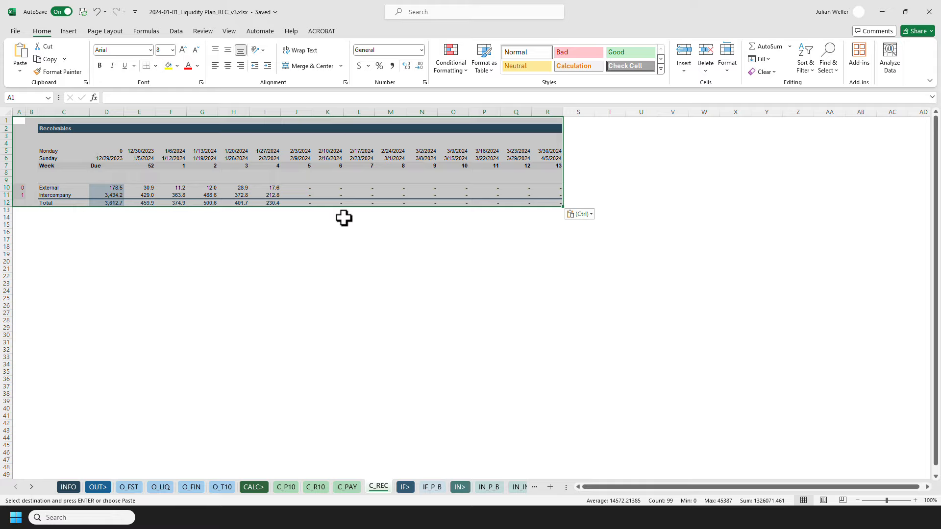
# Paste the copied formulas, keeping the existing versions of the ciStartDate and cfEURtokEUR names for all conflicts.
pyautogui.hotkey('ctrl', 'alt', 'v')
pyautogui.press('f')
pyautogui.press('Return')
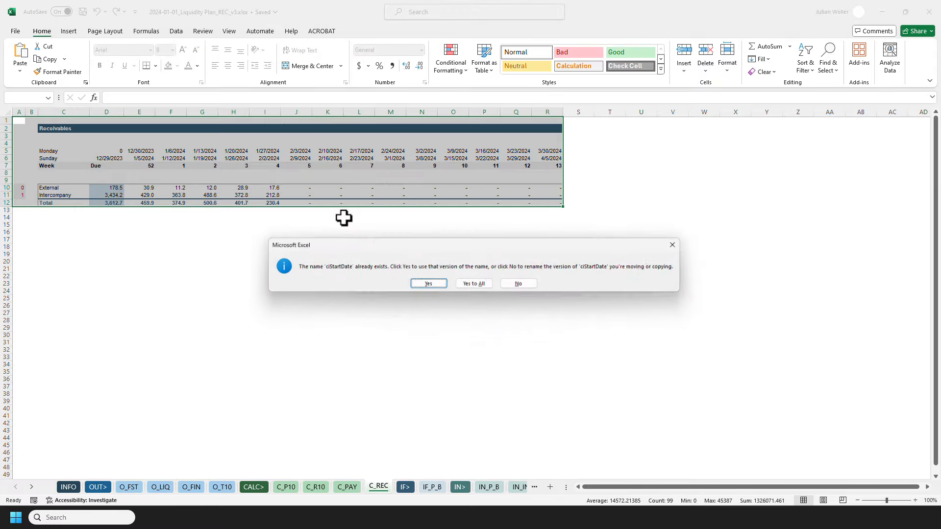
pyautogui.press('Return')
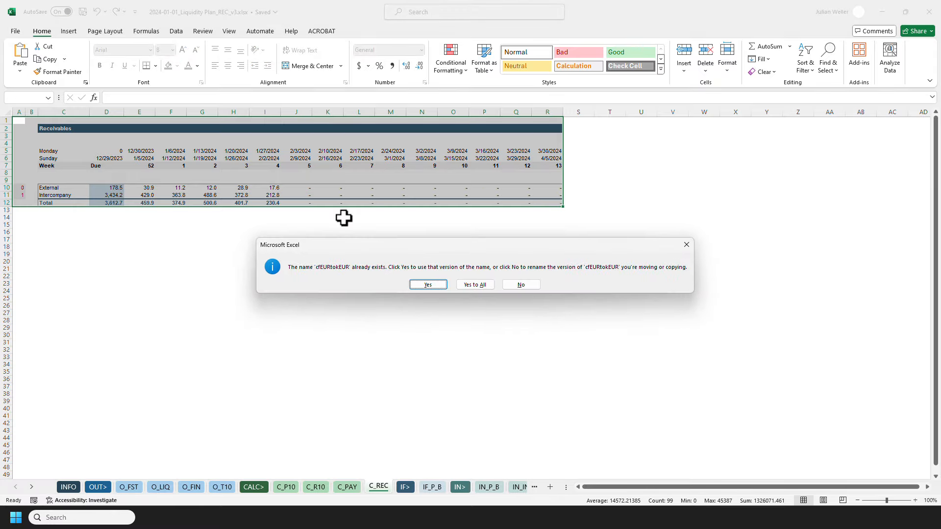
pyautogui.press('a')
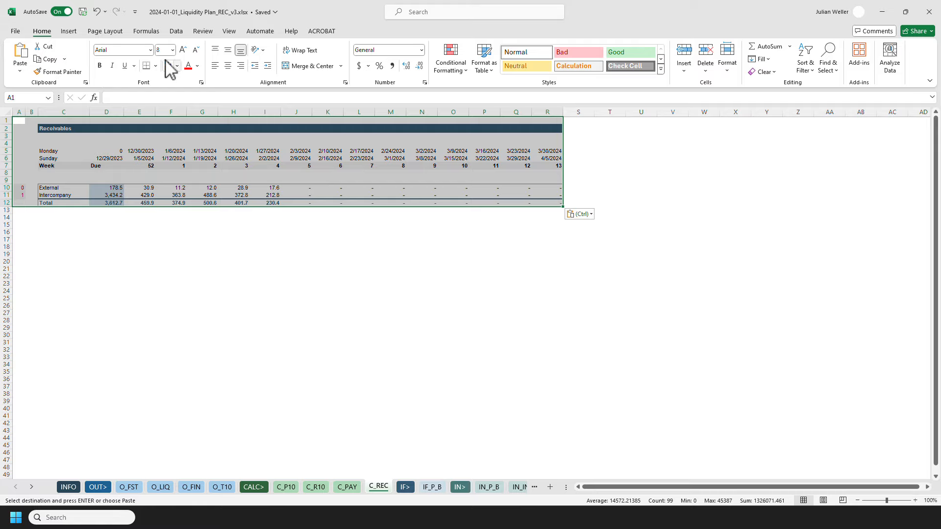
# Review the workbook's defined names in the Name Manager.
pyautogui.click(156, 33)
pyautogui.click(296, 63)
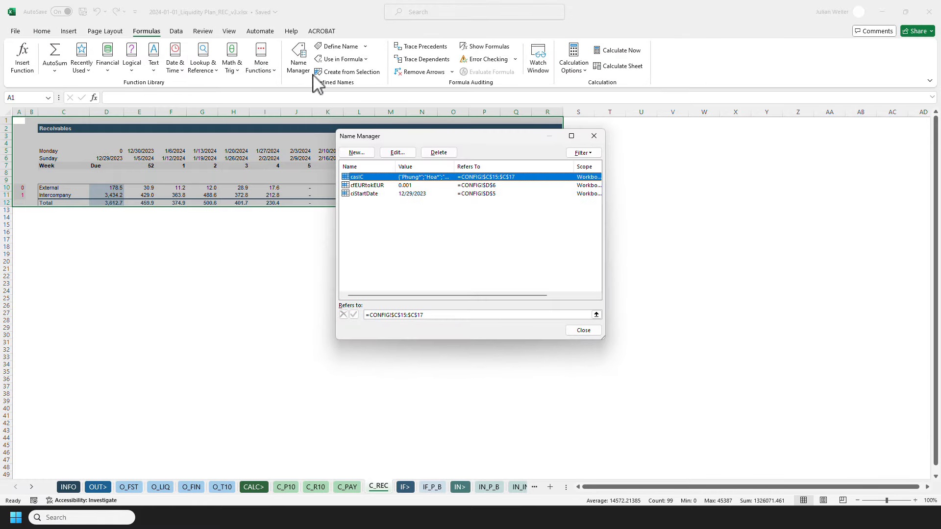
pyautogui.moveTo(536, 305); pyautogui.dragTo(481, 299)
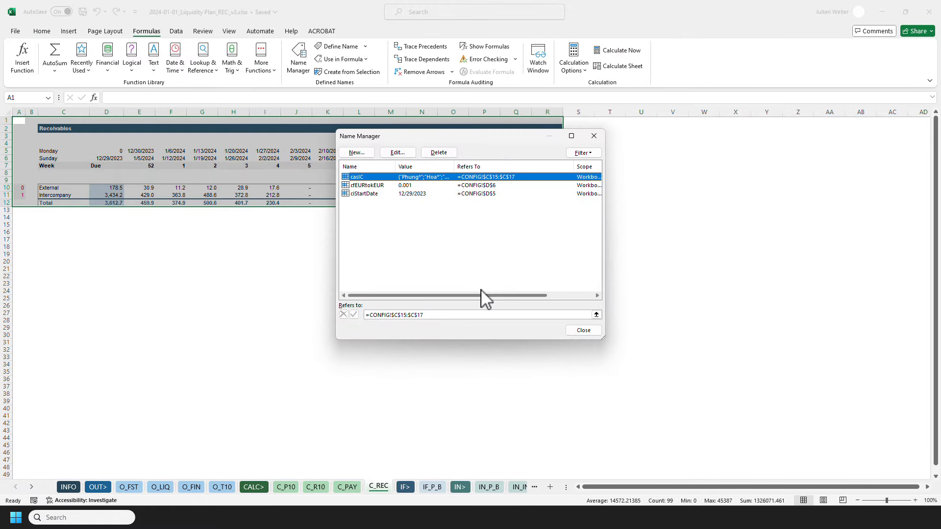
pyautogui.click(571, 331)
pyautogui.click(421, 276)
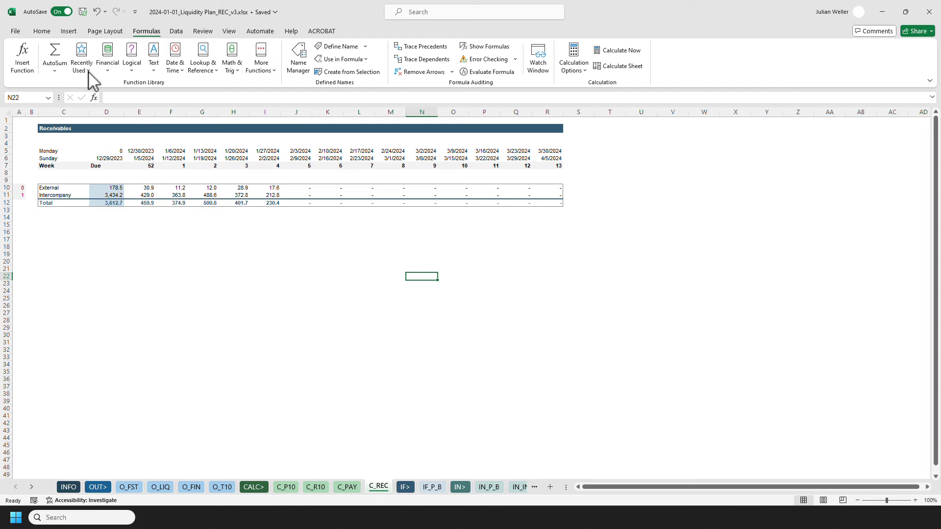
# Clear the pasted values from the Receivables block, D10 to R12, on C_REC.
pyautogui.click(41, 32)
pyautogui.click(19, 128)
pyautogui.moveTo(11, 132); pyautogui.dragTo(11, 135)
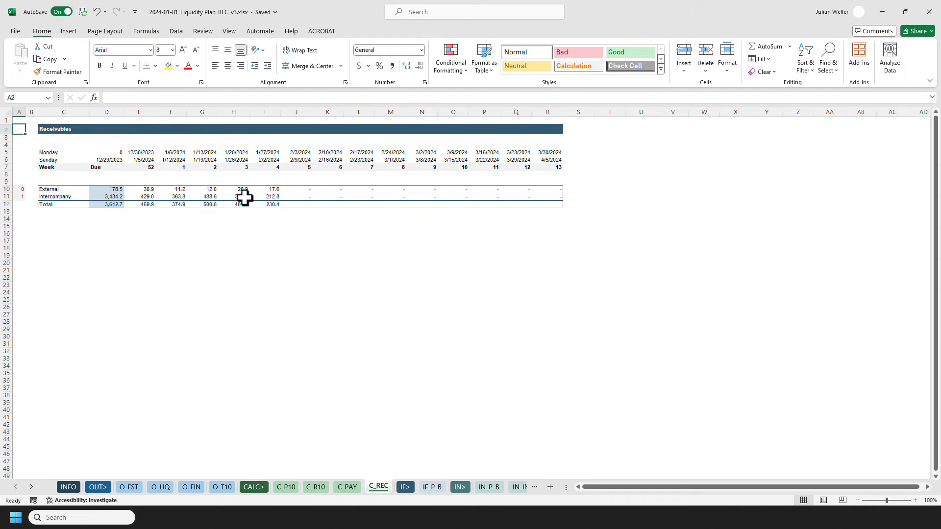
pyautogui.click(109, 189)
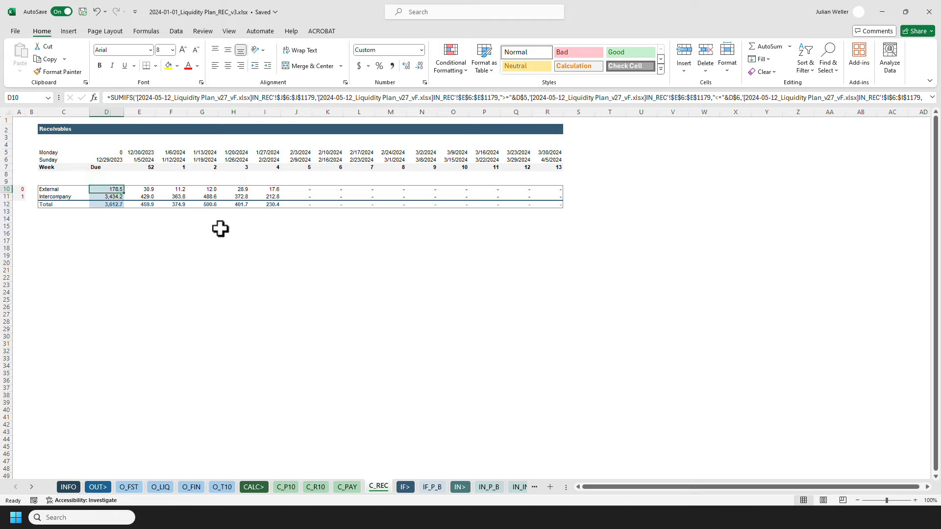
pyautogui.hotkey('shift', 'Down')
pyautogui.hotkey('shift', 'Down')
pyautogui.hotkey('ctrl', 'shift', 'Right')
pyautogui.press('Delete')
pyautogui.hotkey('ctrl', 'Home')
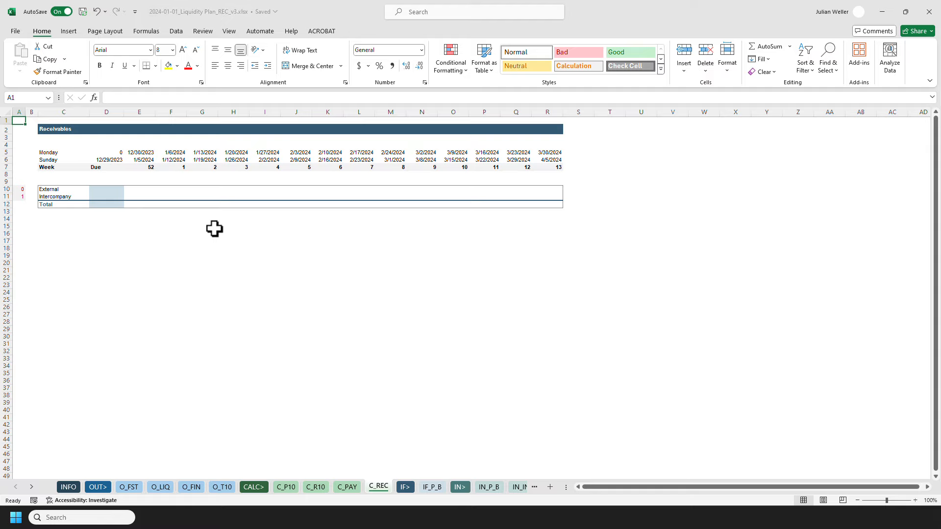
# Examine the D10 SUMIFS formula on C_PAY alongside the IN_PAY and IN_REC input sheets.
pyautogui.click(110, 191)
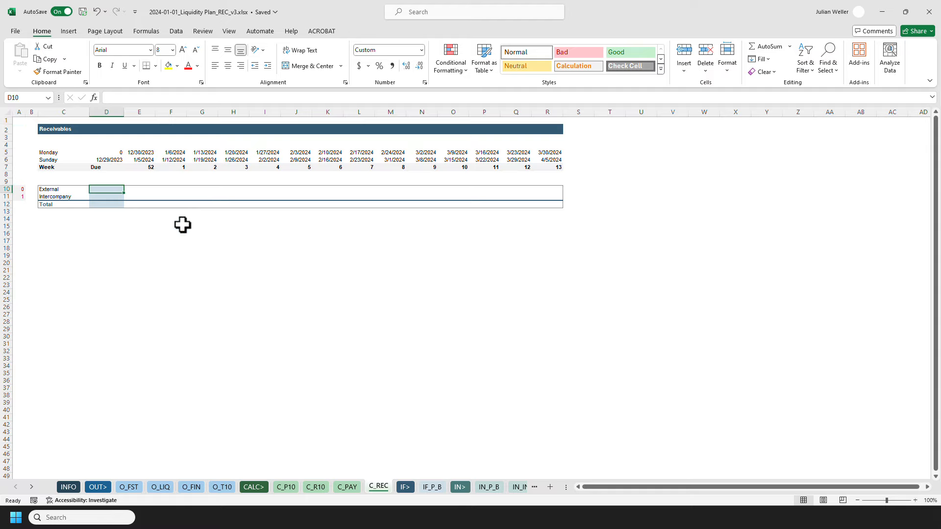
pyautogui.click(348, 487)
pyautogui.click(95, 190)
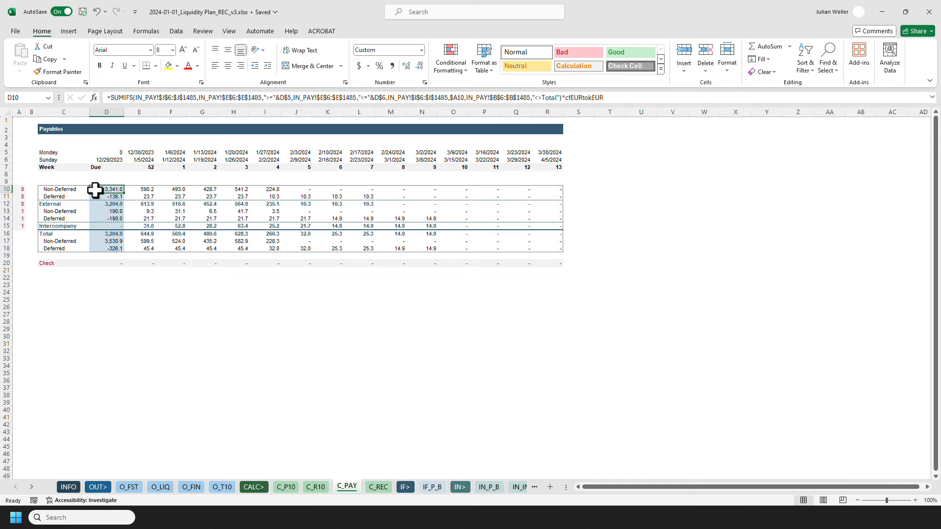
pyautogui.click(644, 98)
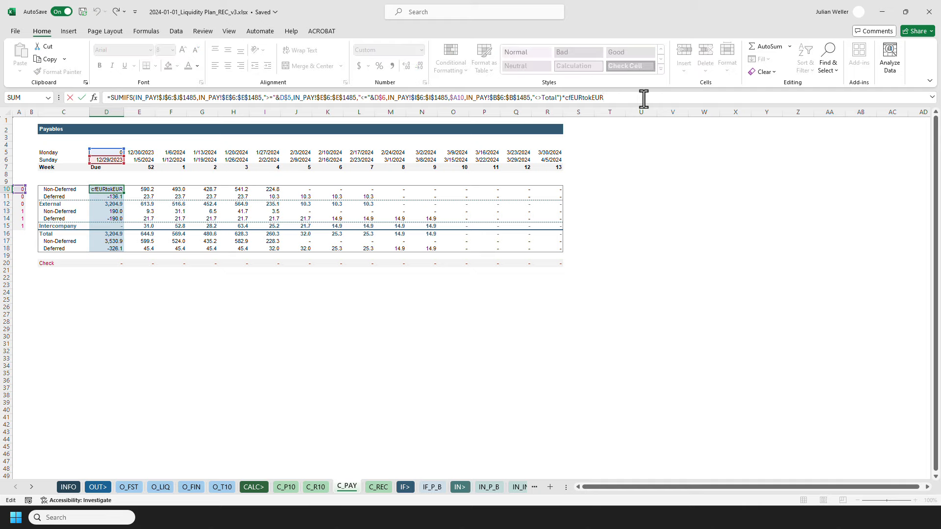
pyautogui.press('Escape')
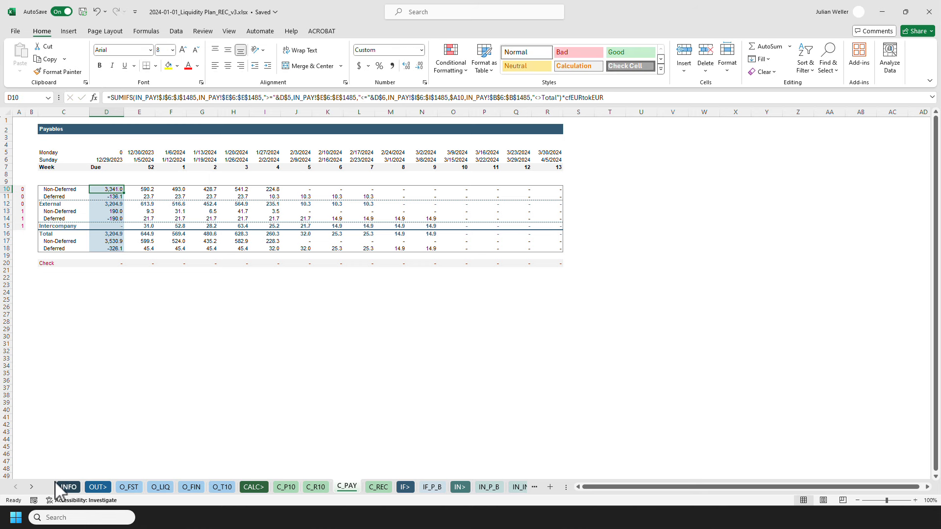
pyautogui.click(31, 488)
pyautogui.click(31, 487)
pyautogui.click(31, 487)
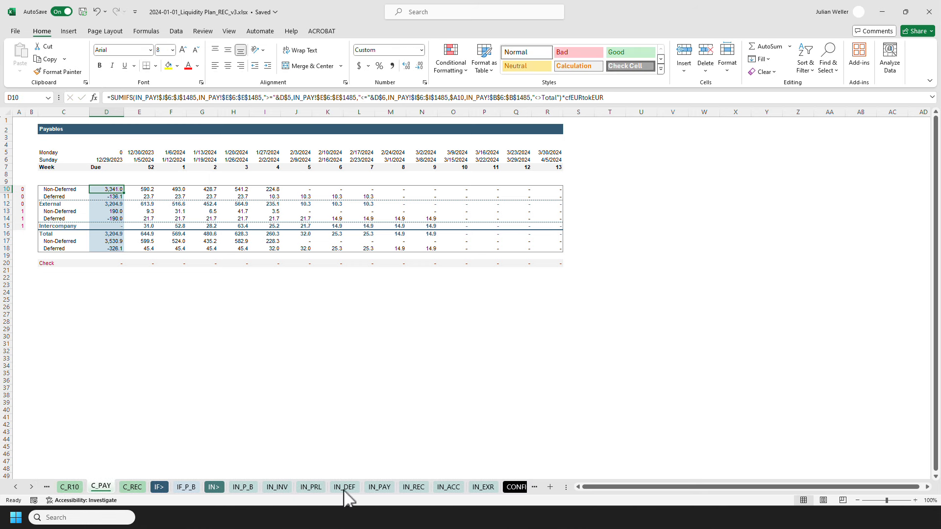
pyautogui.click(378, 487)
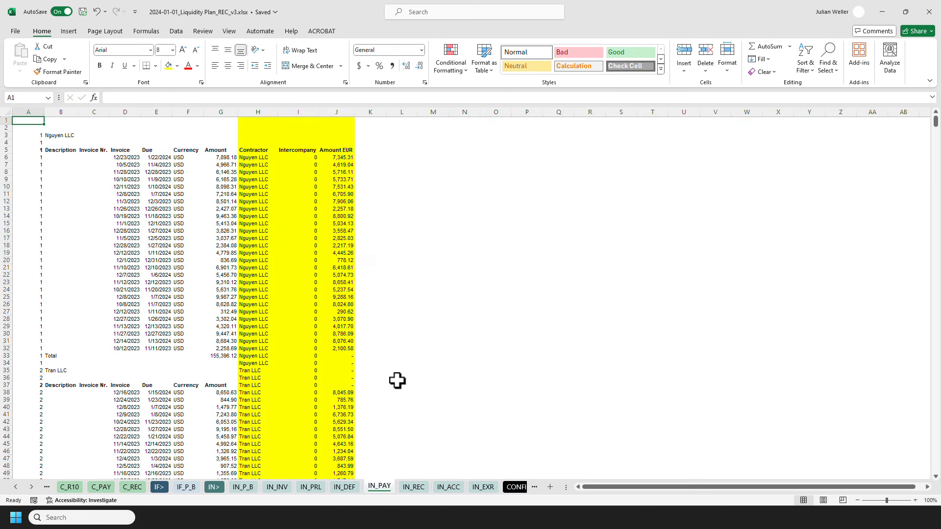
pyautogui.click(413, 486)
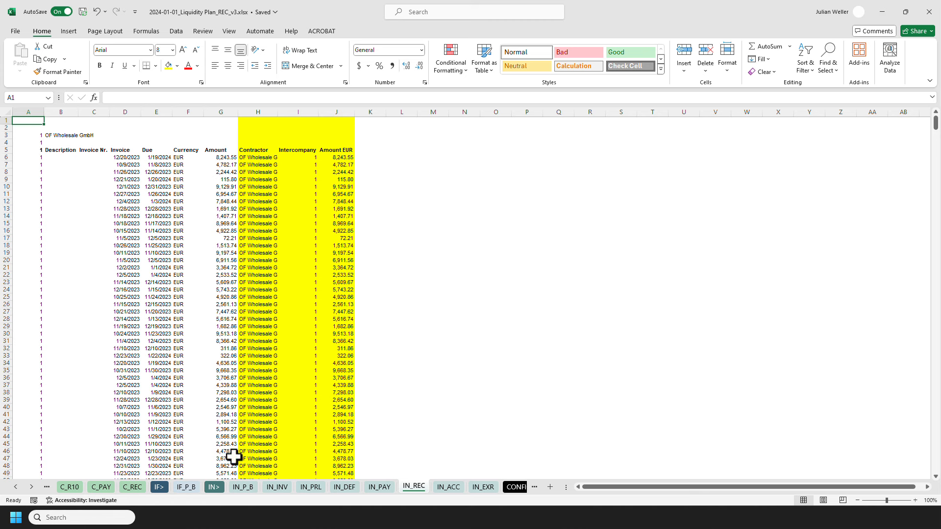
pyautogui.click(101, 487)
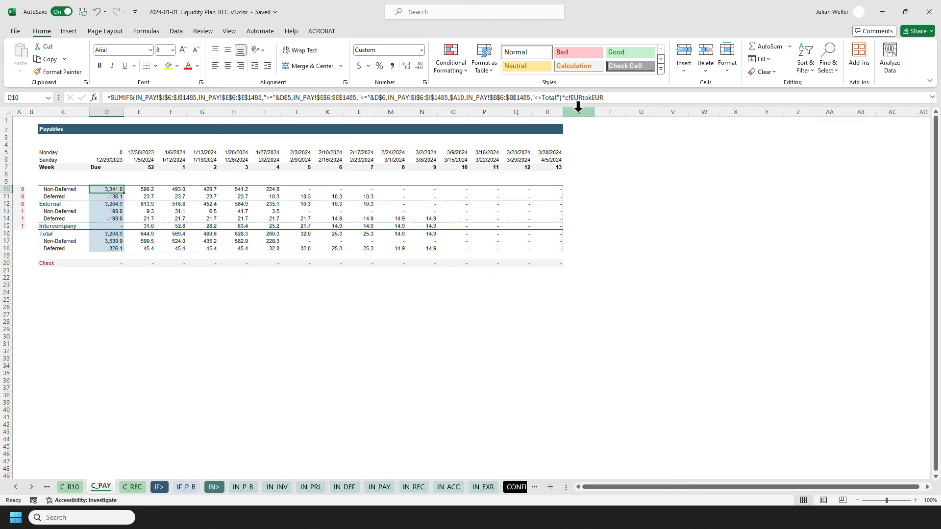
# Copy the D10 formula from C_PAY and enter it into D10 of C_REC.
pyautogui.moveTo(627, 98); pyautogui.dragTo(41, 100)
pyautogui.hotkey('ctrl', 'c')
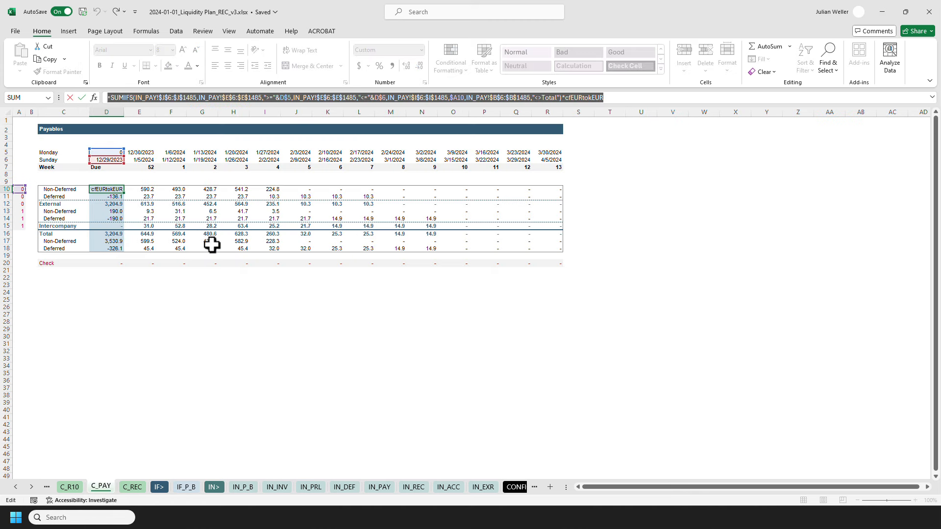
pyautogui.press('Escape')
pyautogui.click(132, 486)
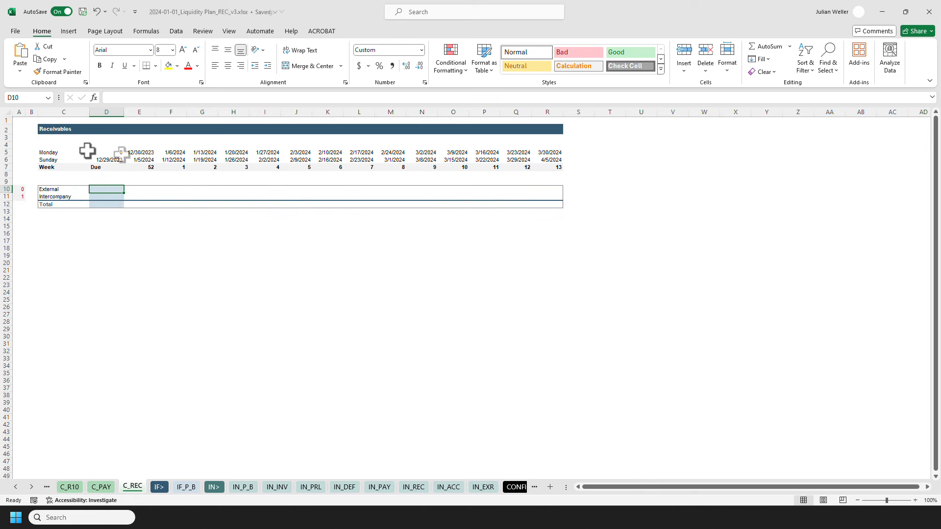
pyautogui.click(126, 96)
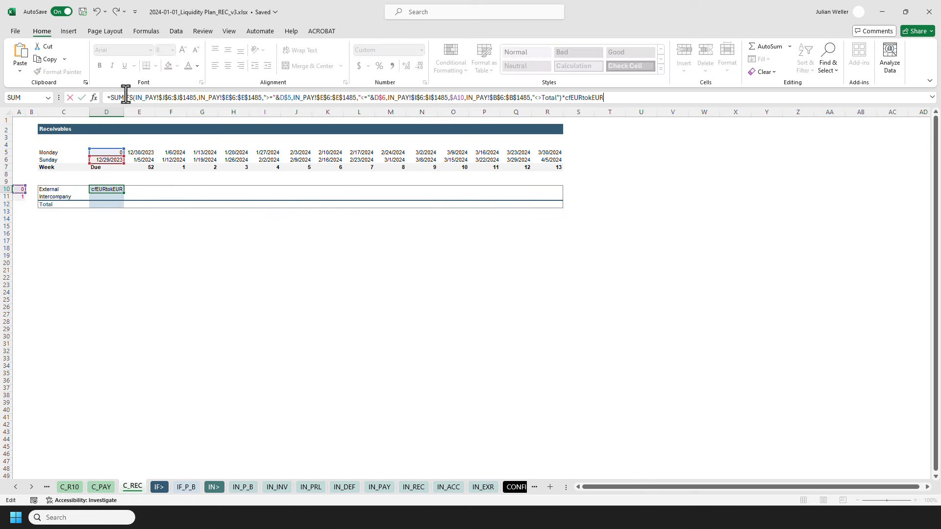
pyautogui.press('Escape')
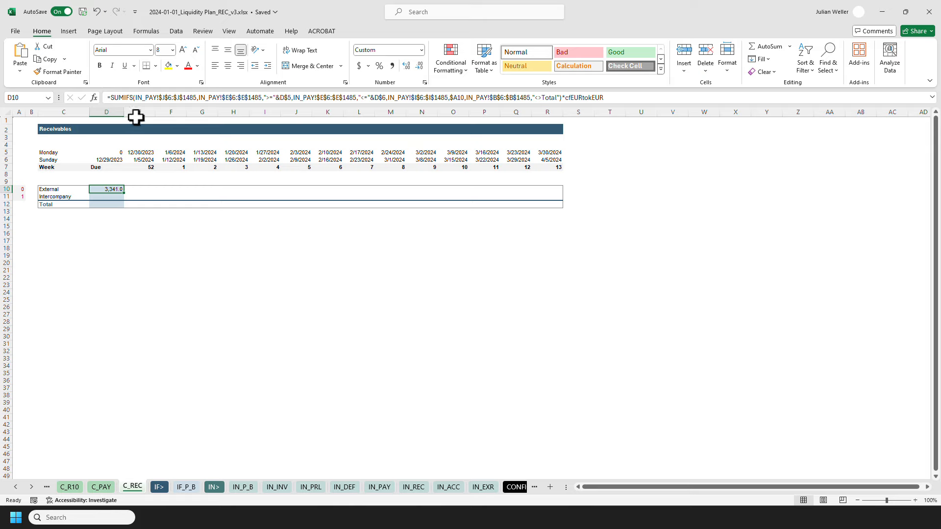
pyautogui.doubleClick(136, 100)
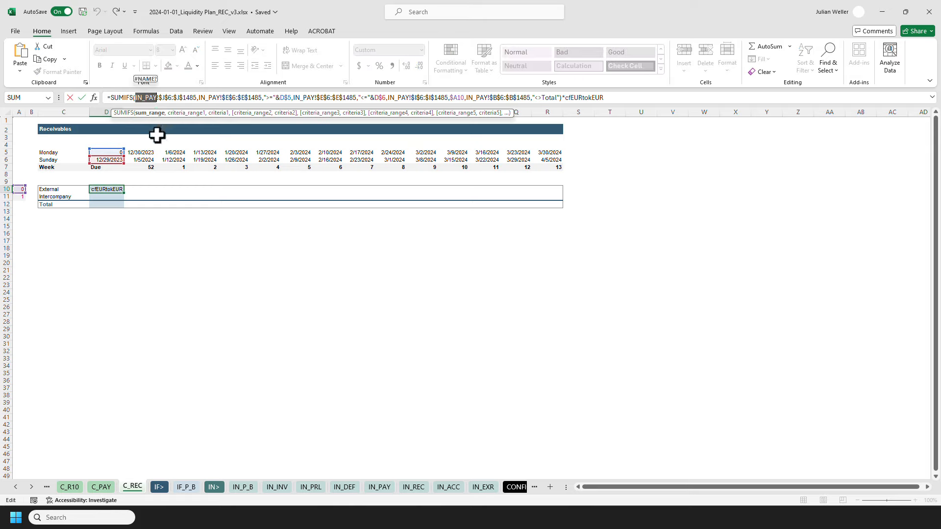
pyautogui.press('Escape')
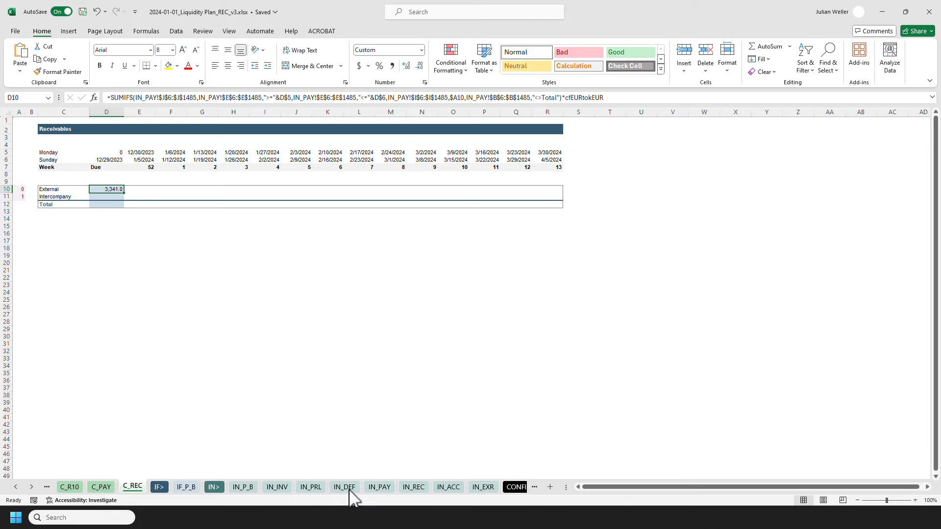
# Paste the formula into a new Notepad tab and replace all IN_PAY references with IN_REC.
pyautogui.click(385, 528)
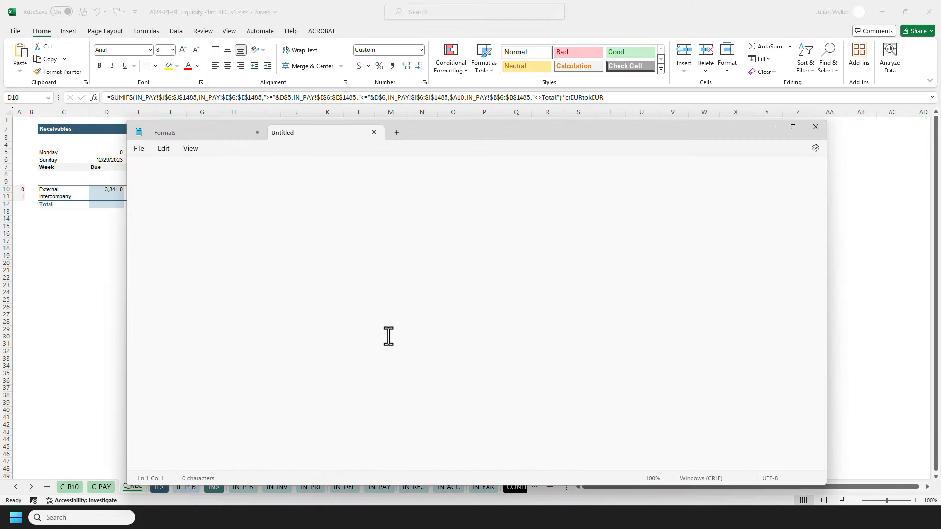
pyautogui.hotkey('ctrl', 'v')
pyautogui.hotkey('ctrl', 'h')
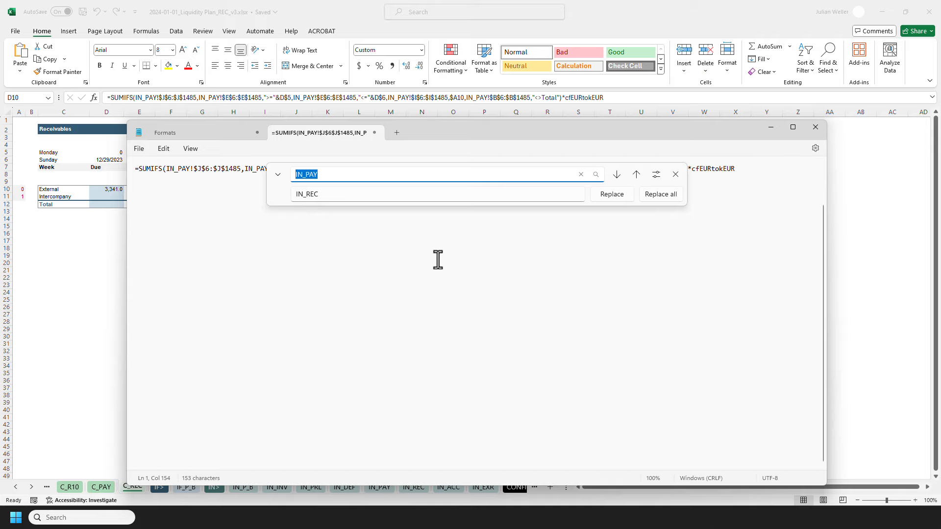
pyautogui.click(667, 197)
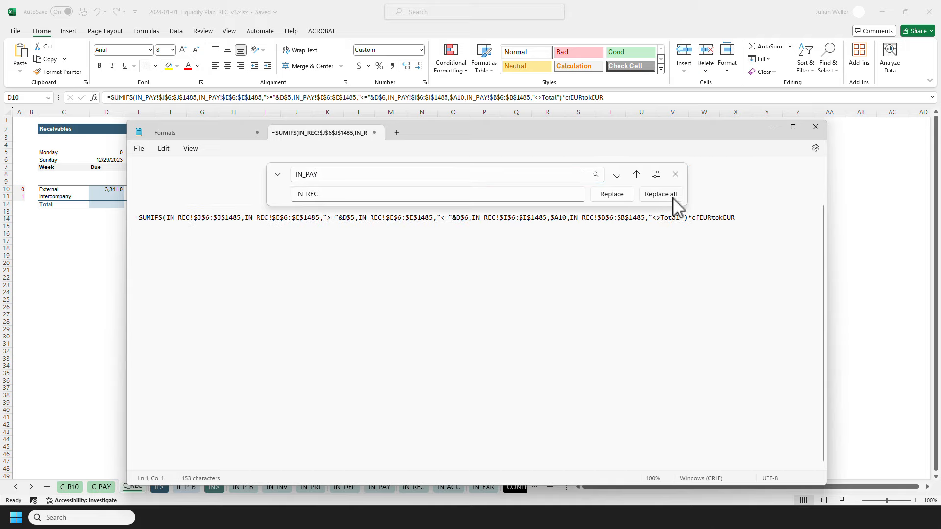
pyautogui.click(676, 175)
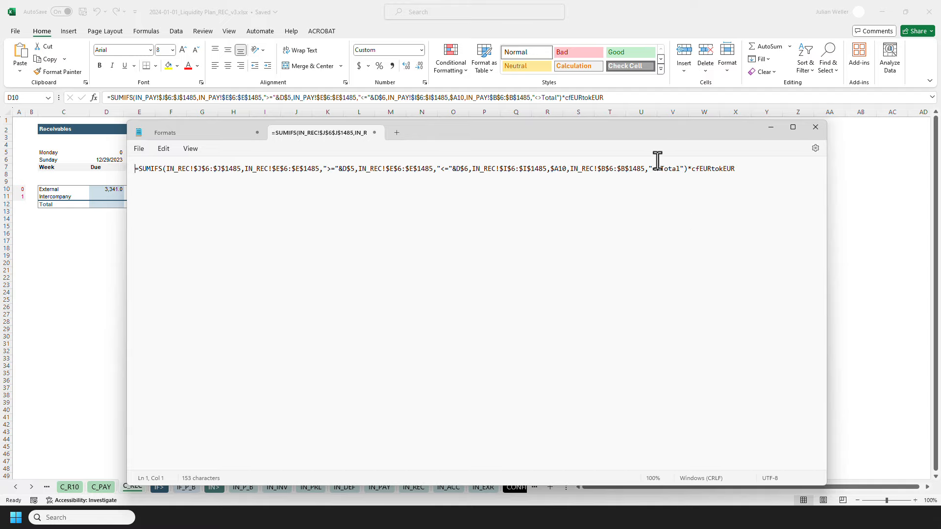
pyautogui.doubleClick(636, 168)
pyautogui.click(659, 16)
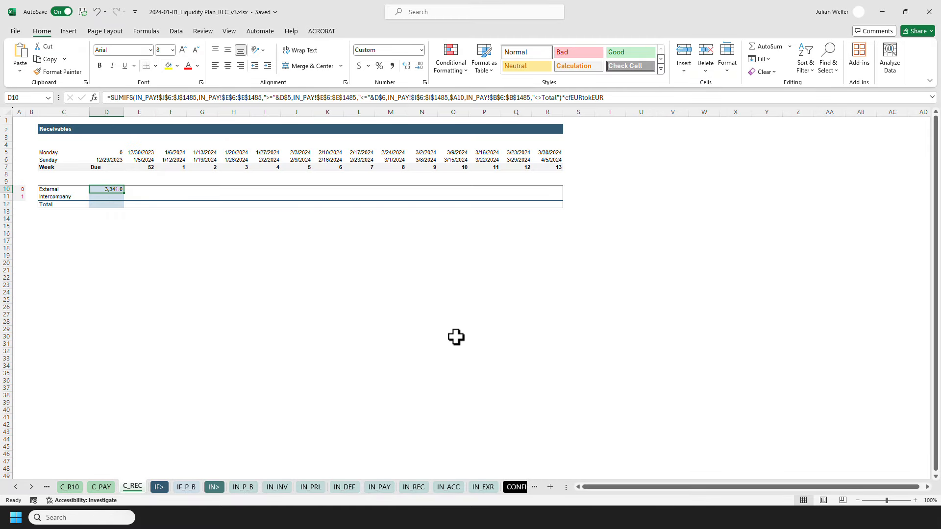
# Check the last data row of the IN_REC sheet.
pyautogui.click(414, 487)
pyautogui.hotkey('ctrl', 'End')
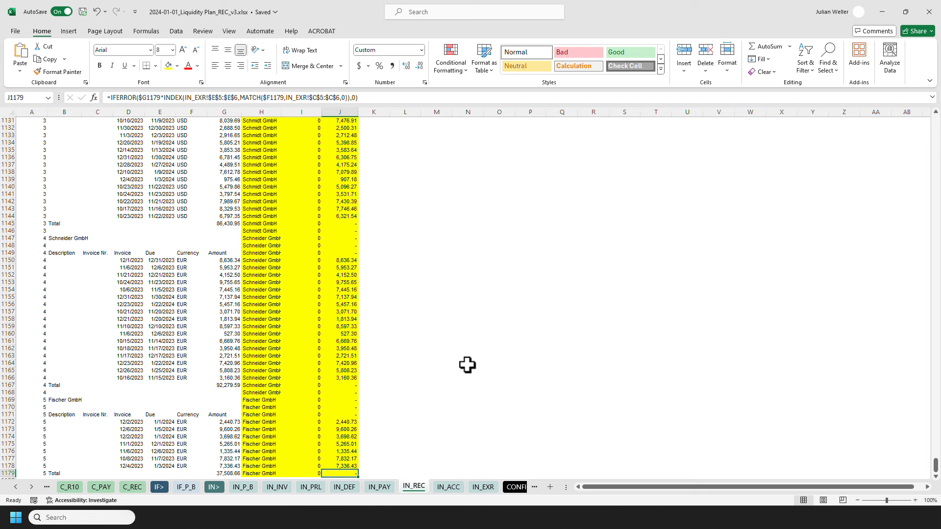
pyautogui.hotkey('ctrl', 'Home')
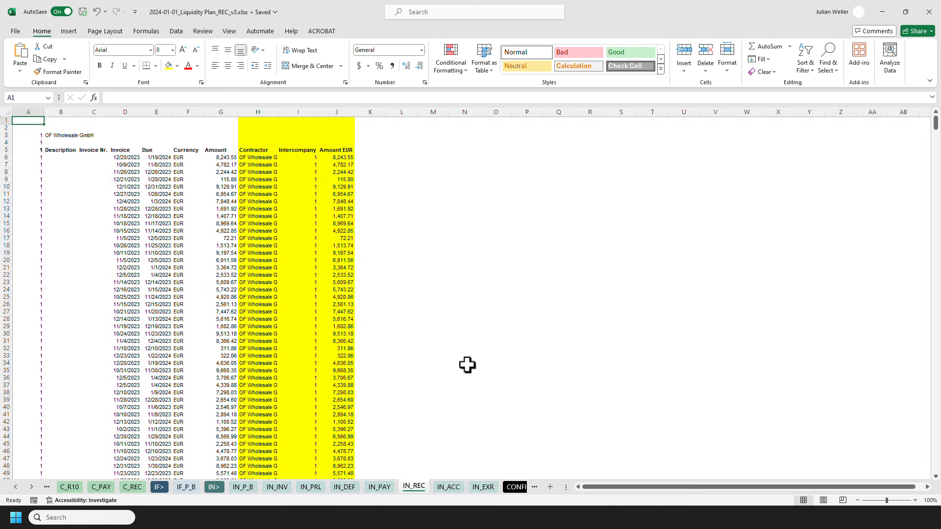
# Replace every 1485 row limit with 1179 in the Notepad formula and select the whole formula text.
pyautogui.click(133, 487)
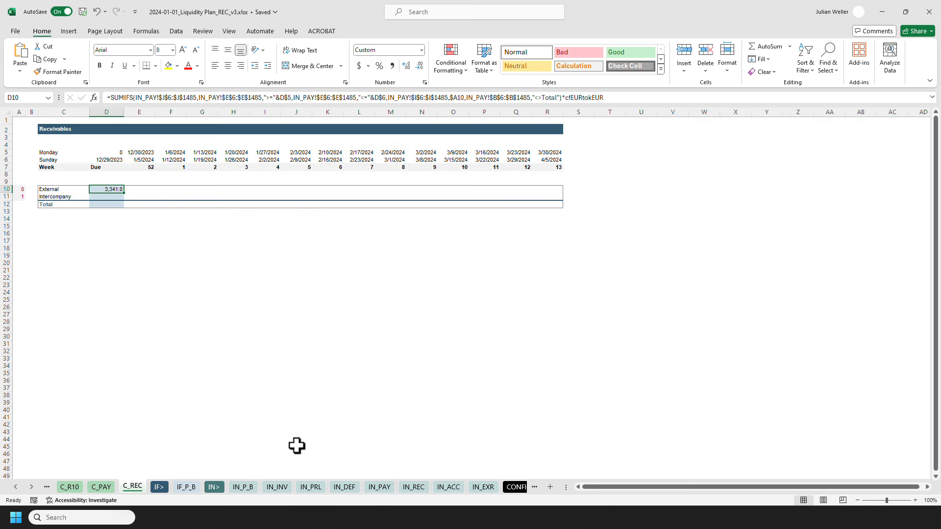
pyautogui.click(389, 528)
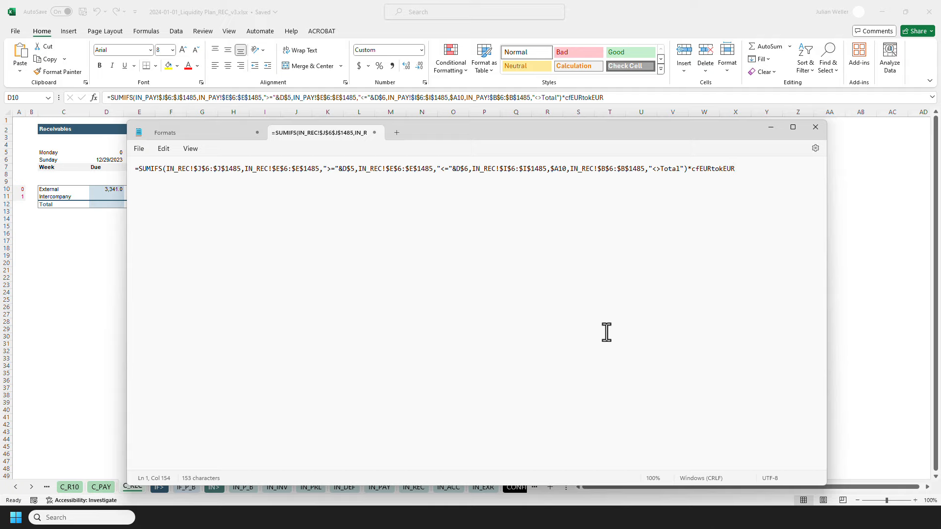
pyautogui.hotkey('ctrl', 'h')
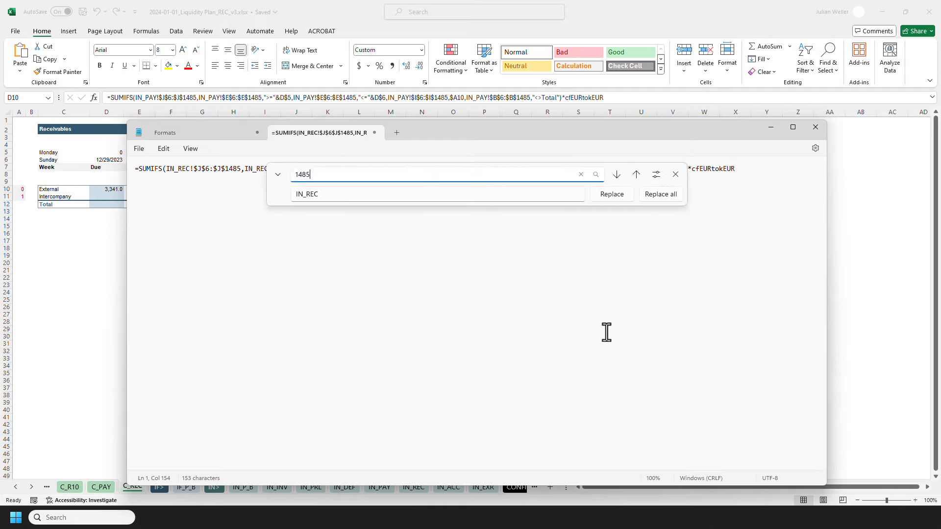
pyautogui.press('Tab')
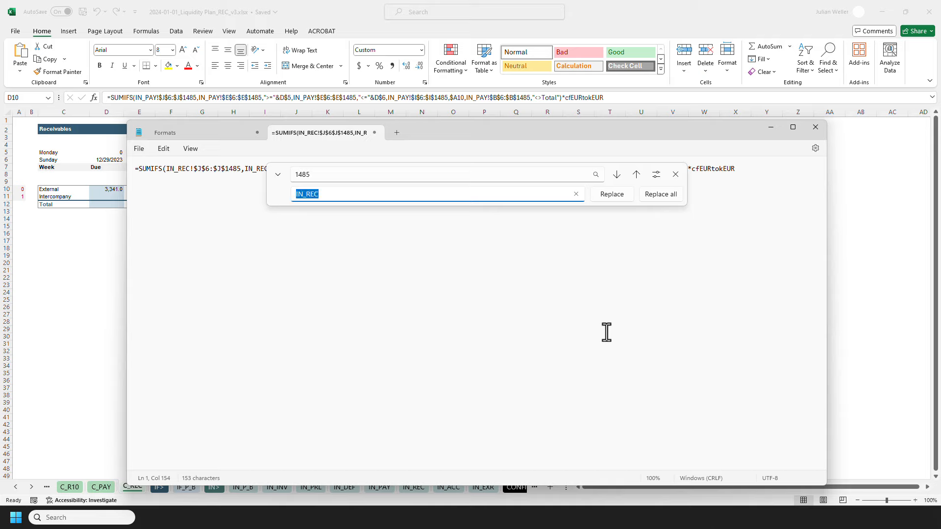
pyautogui.write('1179')
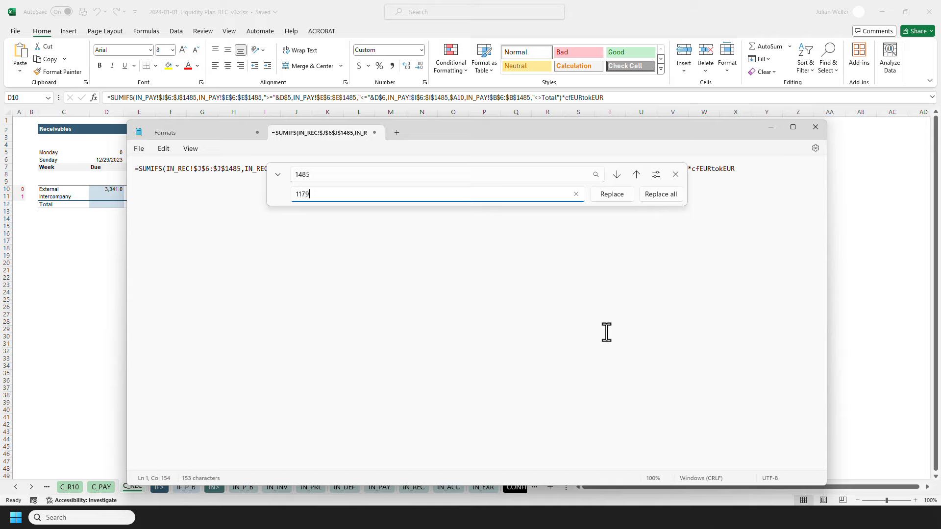
pyautogui.click(668, 199)
pyautogui.click(676, 175)
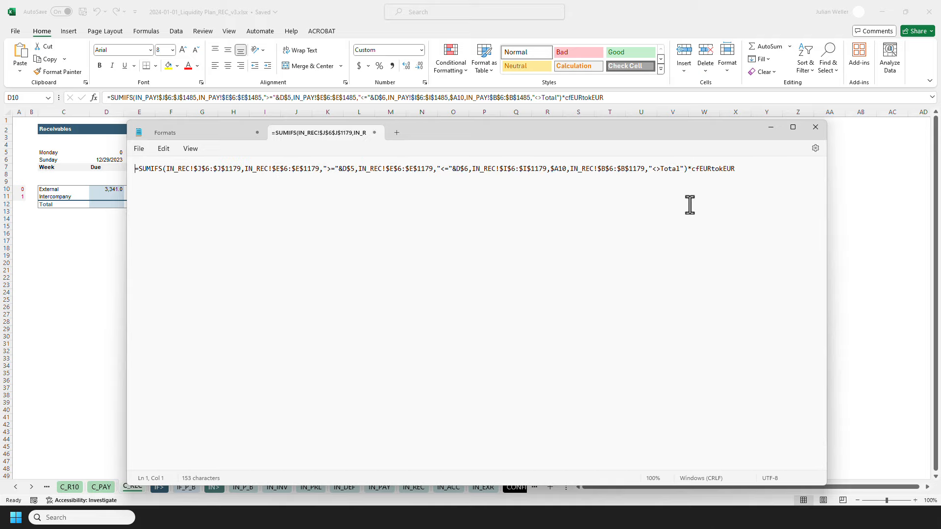
pyautogui.hotkey('ctrl', 'a')
pyautogui.hotkey('ctrl', 'c')
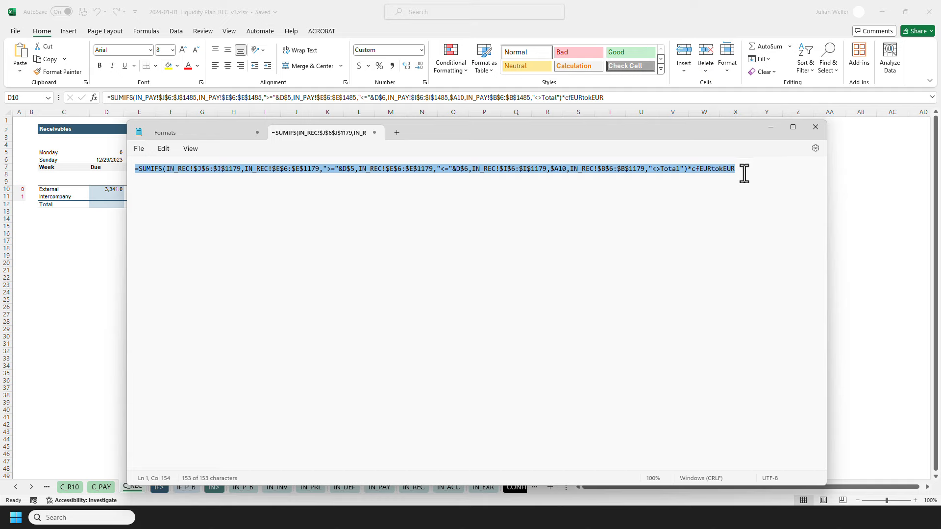
pyautogui.click(816, 127)
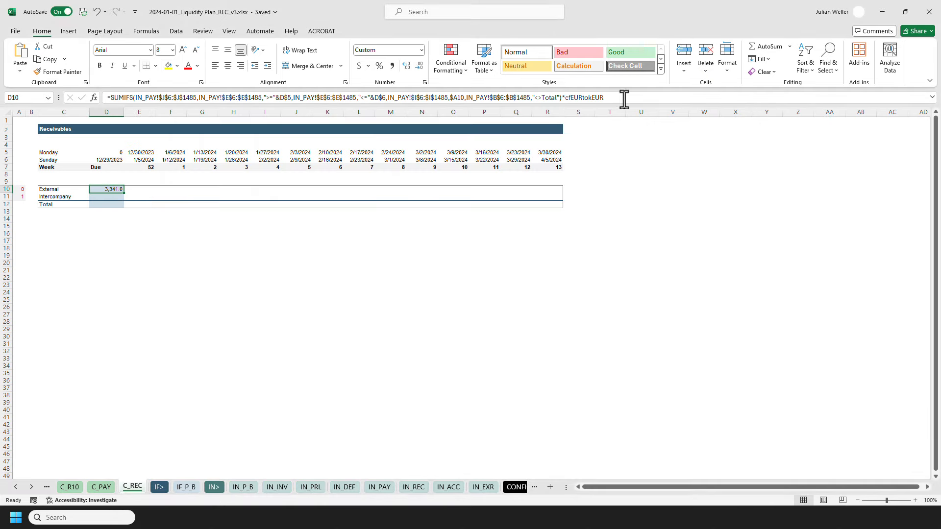
# Paste the edited IN_REC formula into D10 of C_REC and copy it across the External and Intercompany rows through column R.
pyautogui.hotkey('ctrl', 'v')
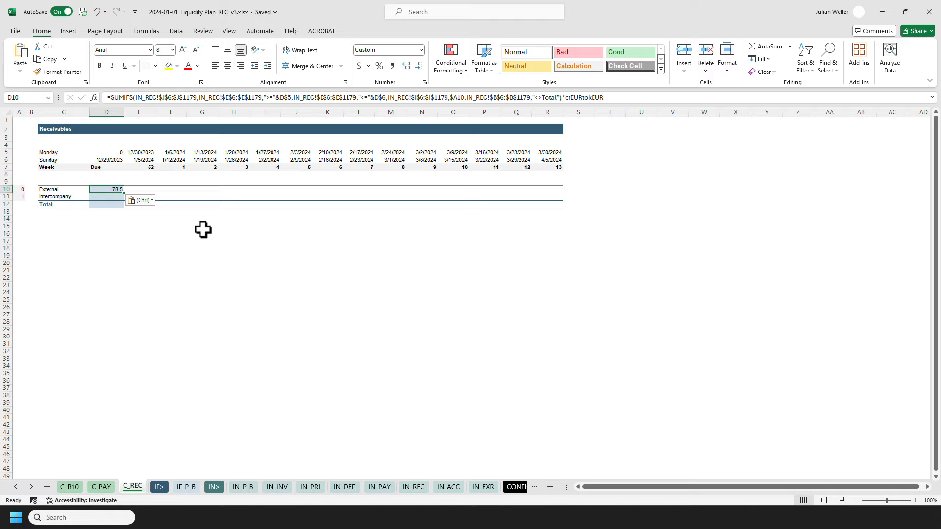
pyautogui.hotkey('ctrl', 'c')
pyautogui.keyDown('shift'); pyautogui.click(553, 196); pyautogui.keyUp('shift')
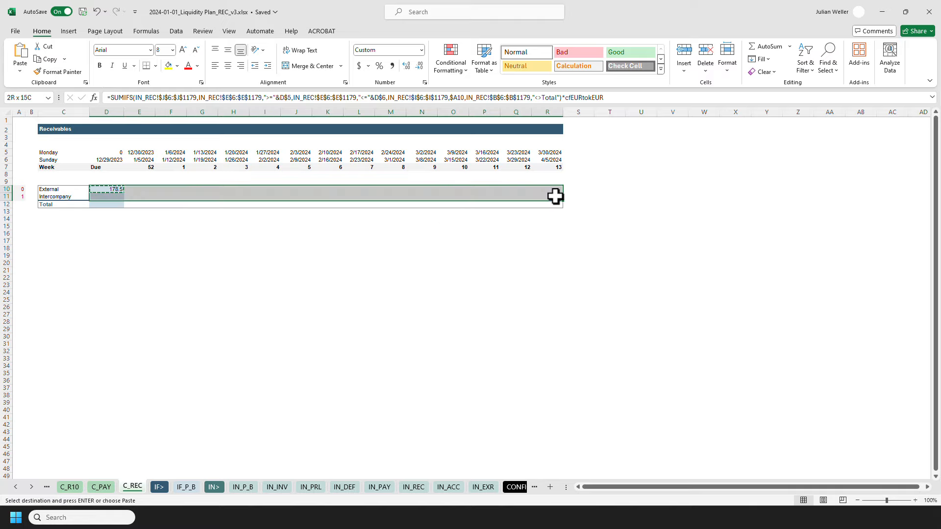
pyautogui.hotkey('ctrl', 'alt', 'v')
pyautogui.press('Return')
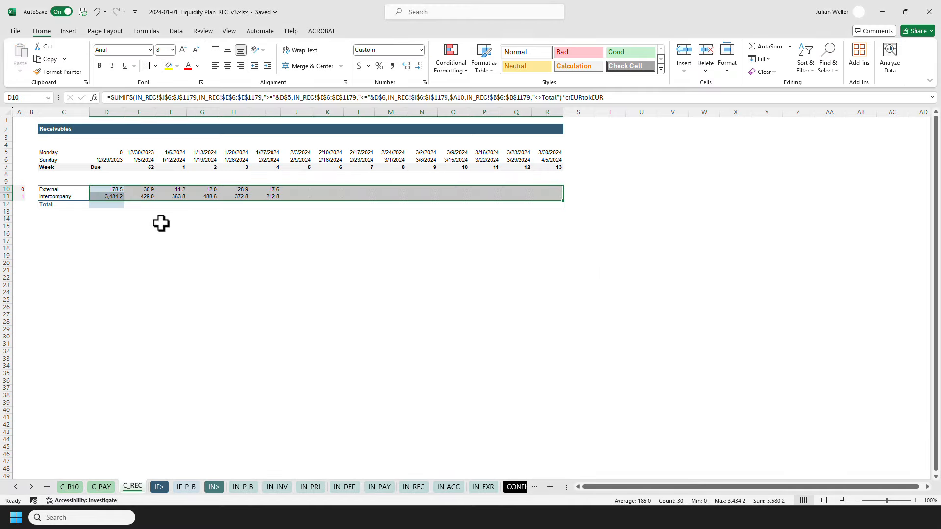
# Enter a SUM of rows 10 to 11 in the Total cell D12 and copy it along the Total row to column R.
pyautogui.click(107, 204)
pyautogui.write('=sum')
pyautogui.press('Tab')
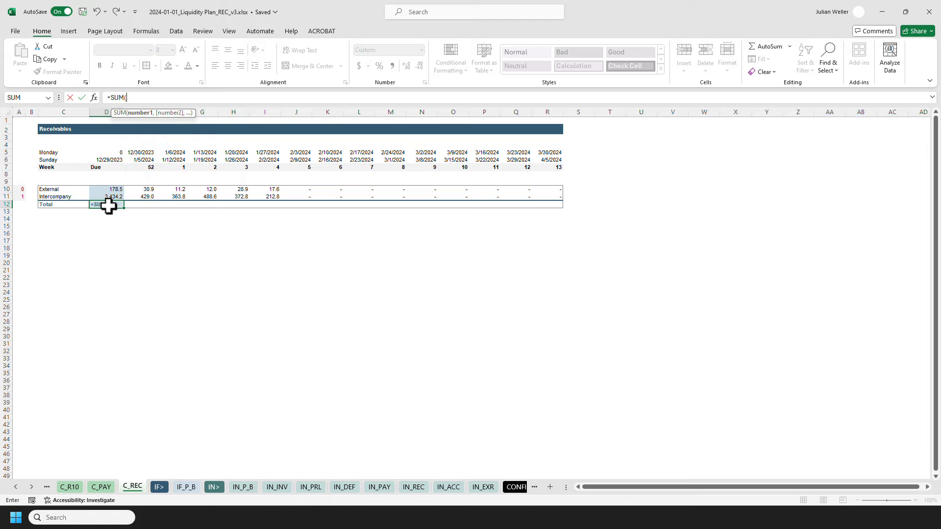
pyautogui.press('Up')
pyautogui.hotkey('shift', 'Up')
pyautogui.hotkey('ctrl', 'Return')
pyautogui.hotkey('ctrl', 'c')
pyautogui.press('Up')
pyautogui.hotkey('ctrl', 'Right')
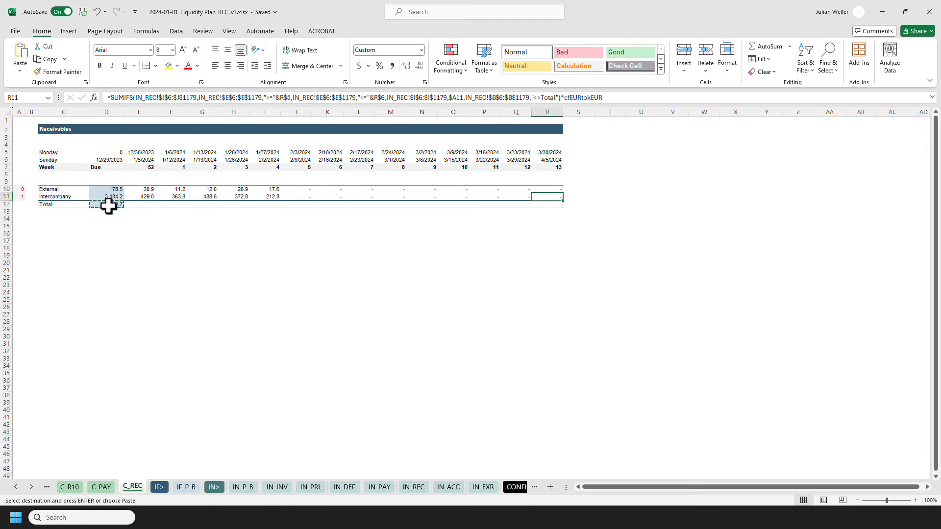
pyautogui.press('Down')
pyautogui.hotkey('ctrl', 'shift', 'Left')
pyautogui.hotkey('ctrl', 'alt', 'v')
pyautogui.press('Return')
pyautogui.press('Escape')
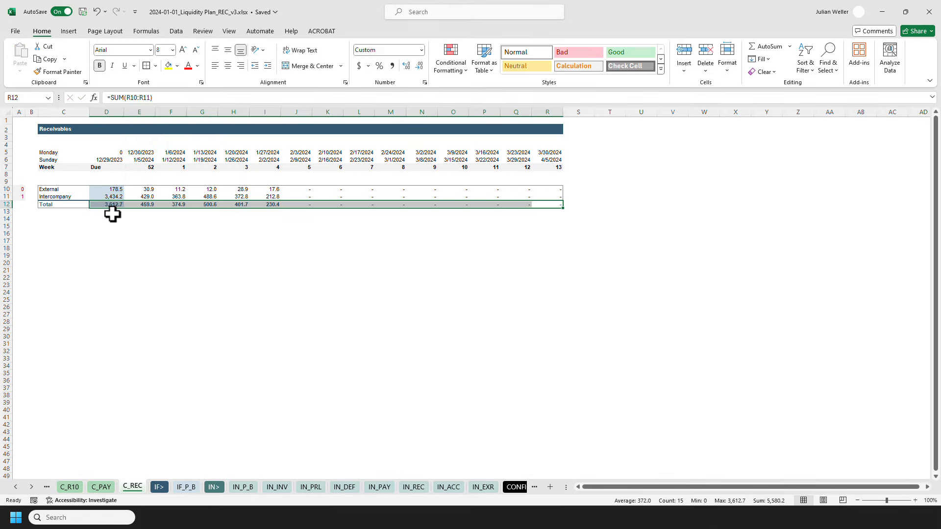
pyautogui.click(111, 212)
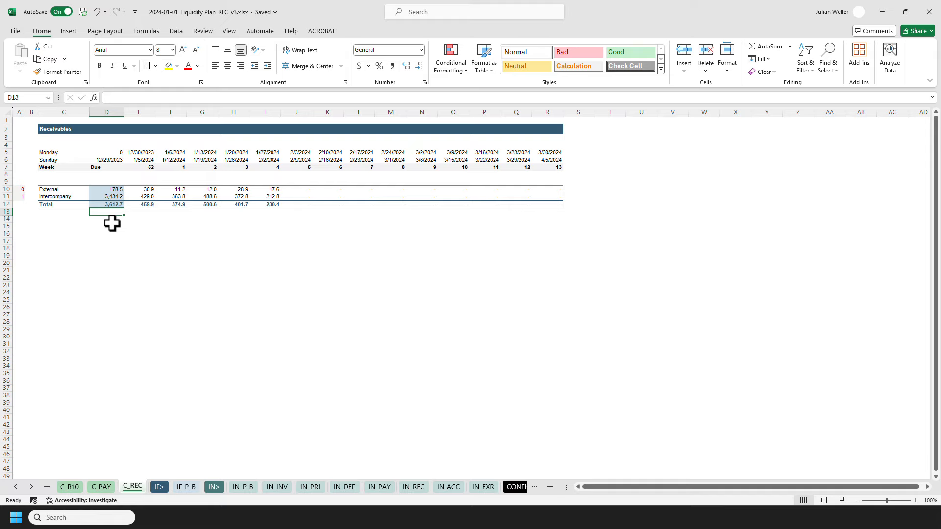
# On the O_LIQ liquidity plan, copy the D10 INDEX formula as formulas across the External and Intercompany rows through column R.
pyautogui.hotkey('ctrl', 'pageup')
pyautogui.hotkey('ctrl', 'pageup')
pyautogui.hotkey('ctrl', 'pageup')
pyautogui.hotkey('ctrl', 'pageup')
pyautogui.hotkey('ctrl', 'pageup')
pyautogui.hotkey('ctrl', 'pageup')
pyautogui.hotkey('ctrl', 'pageup')
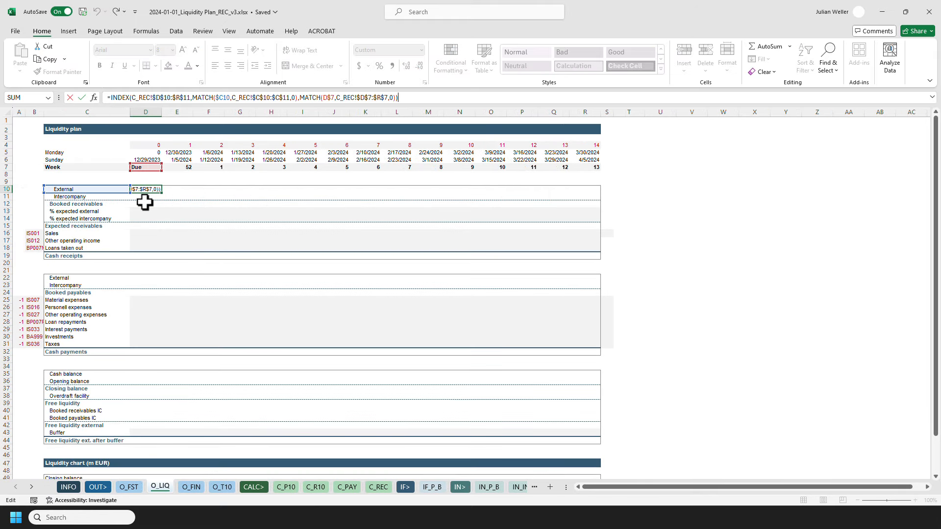
pyautogui.click(149, 98)
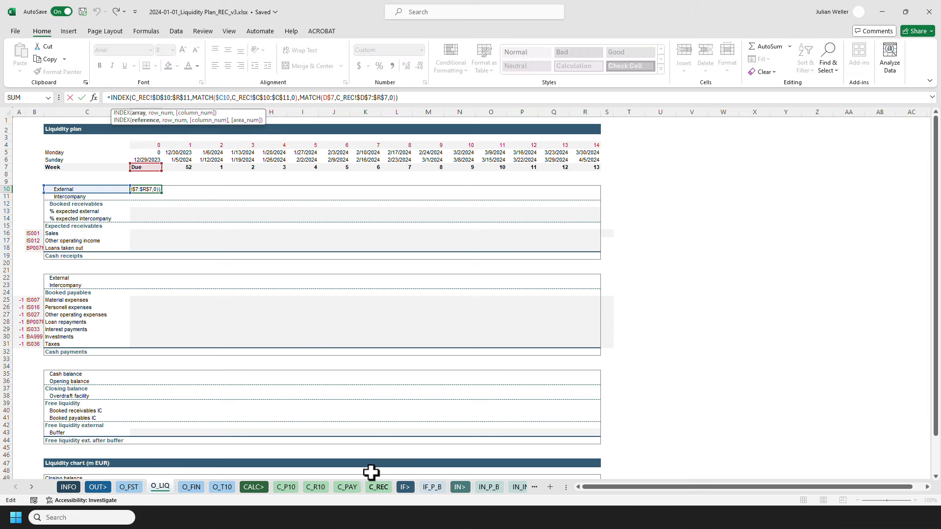
pyautogui.press('Escape')
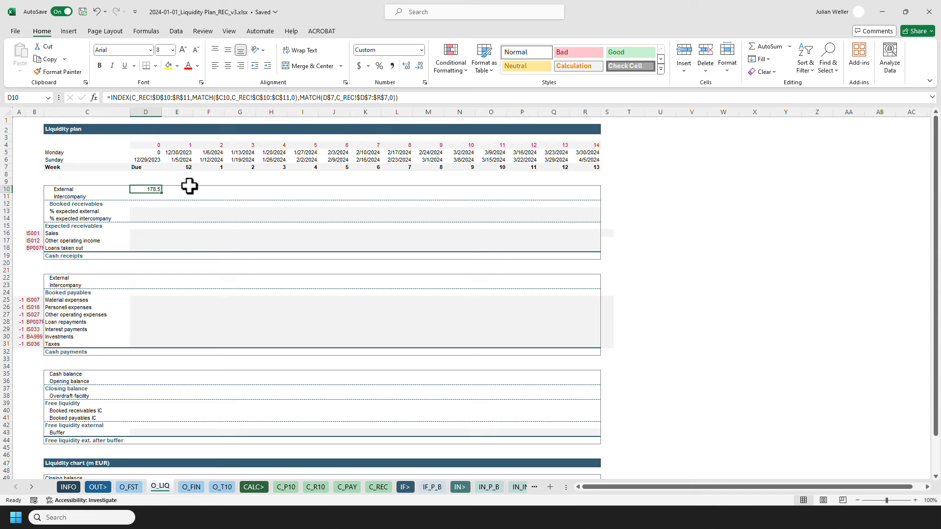
pyautogui.click(163, 97)
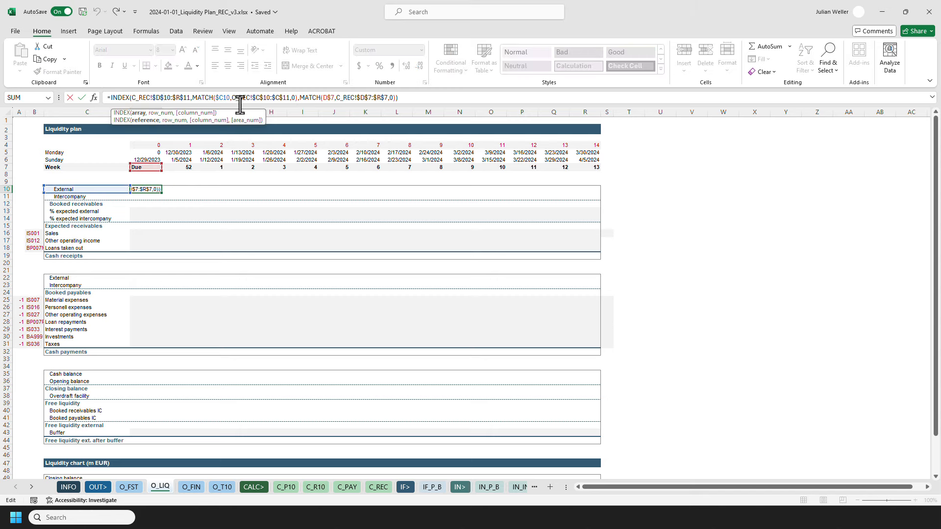
pyautogui.press('Escape')
pyautogui.hotkey('ctrl', 'c')
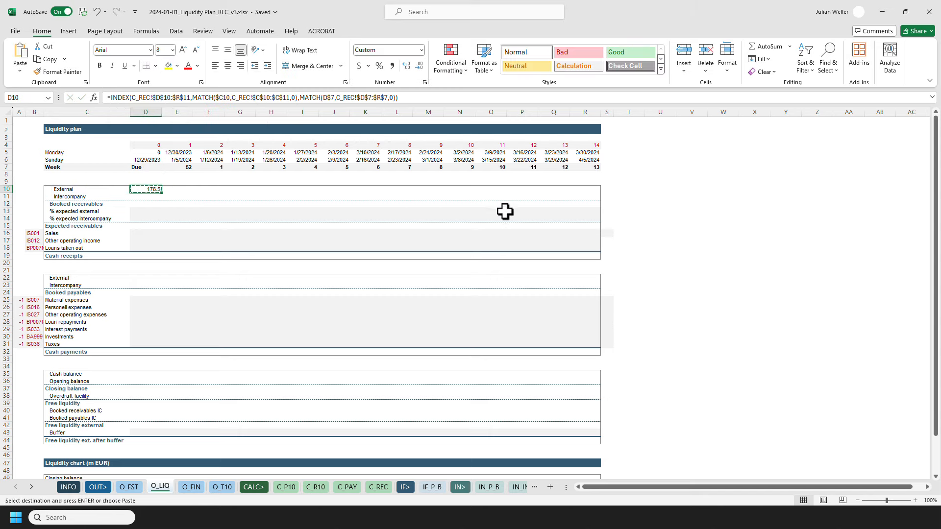
pyautogui.keyDown('shift'); pyautogui.click(591, 199); pyautogui.keyUp('shift')
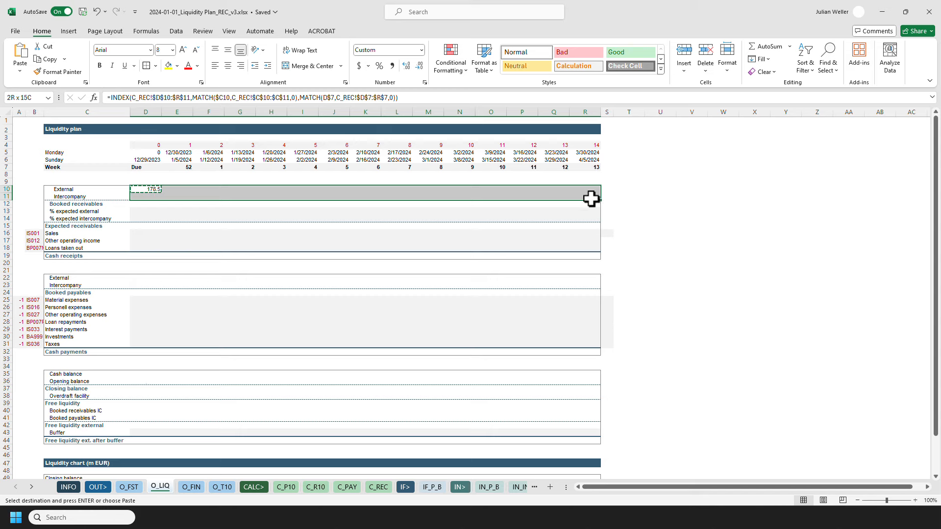
pyautogui.hotkey('ctrl', 'alt', 'v')
pyautogui.press('f')
pyautogui.press('Return')
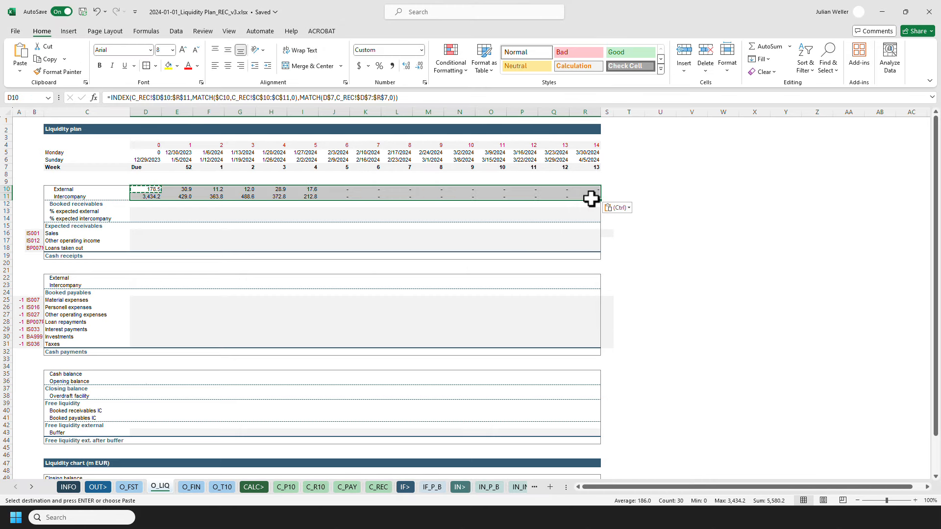
pyautogui.press('Escape')
# Sum External and Intercompany in D12 for Booked receivables and copy the formula across that row to column R.
pyautogui.click(153, 204)
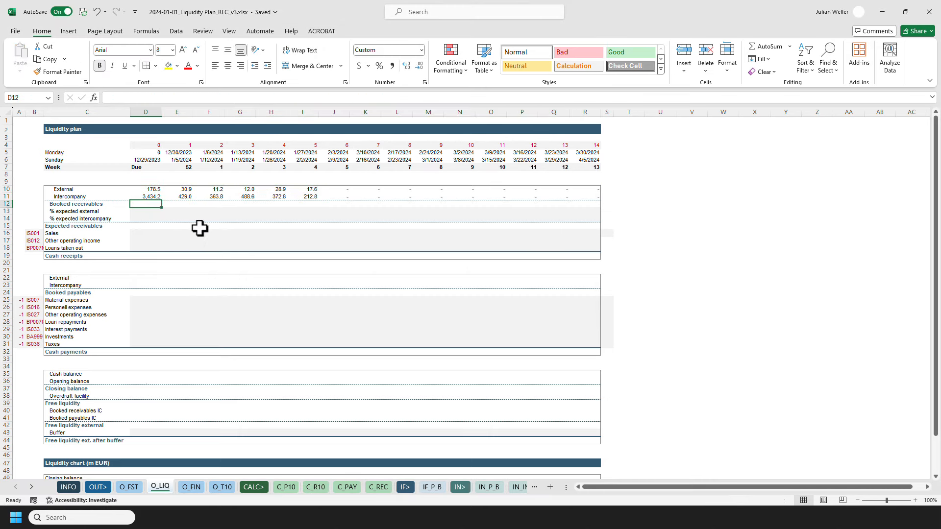
pyautogui.write('=SUM(')
pyautogui.press('Up')
pyautogui.hotkey('shift', 'Up')
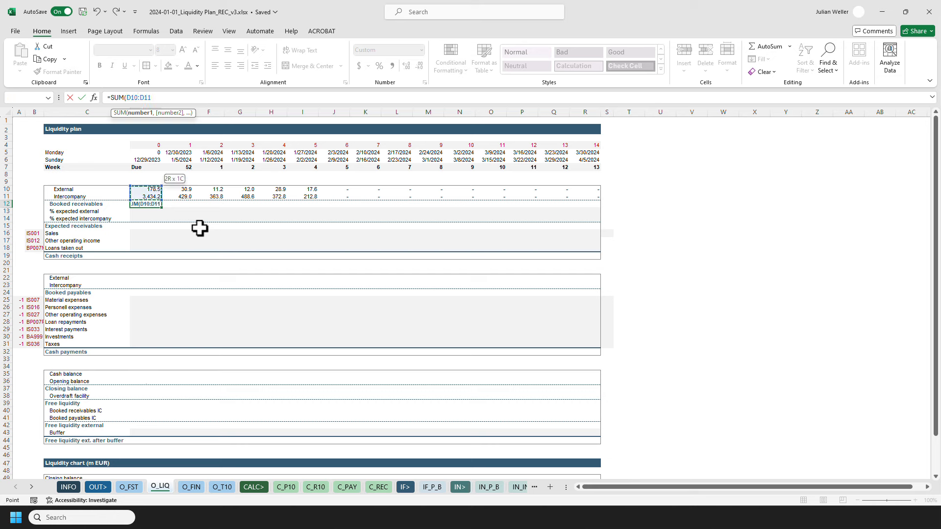
pyautogui.press('Return')
pyautogui.press('Up')
pyautogui.hotkey('ctrl', 'c')
pyautogui.press('Up')
pyautogui.hotkey('ctrl', 'Right')
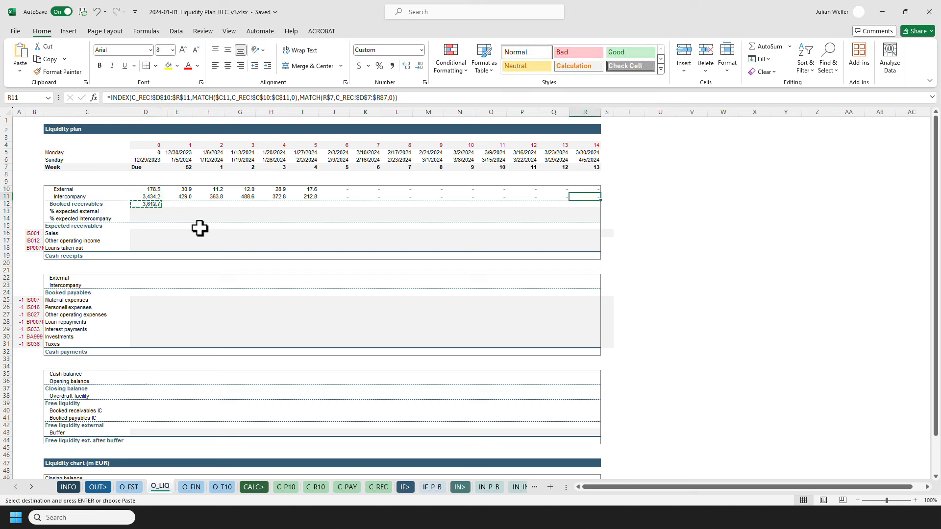
pyautogui.press('Down')
pyautogui.hotkey('ctrl', 'shift', 'Left')
pyautogui.hotkey('ctrl', 'alt', 'v')
pyautogui.press('Return')
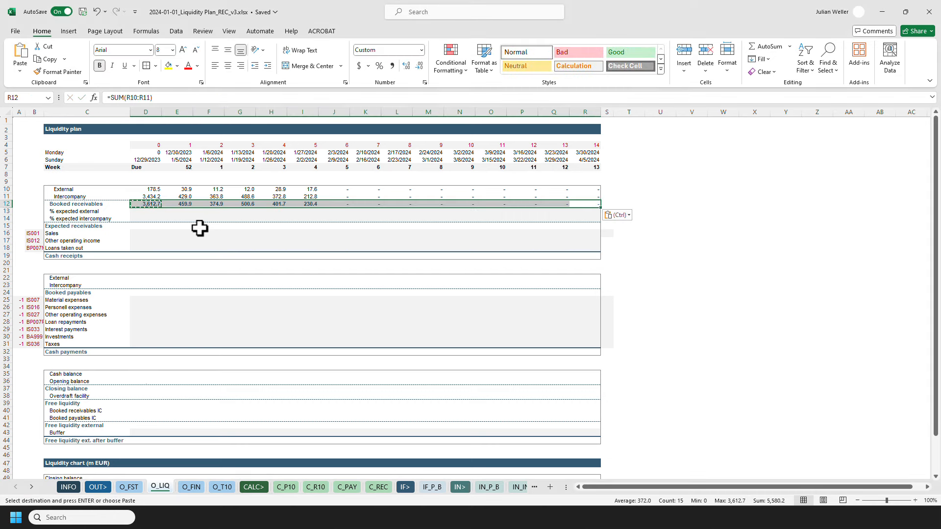
pyautogui.press('Escape')
pyautogui.click(140, 192)
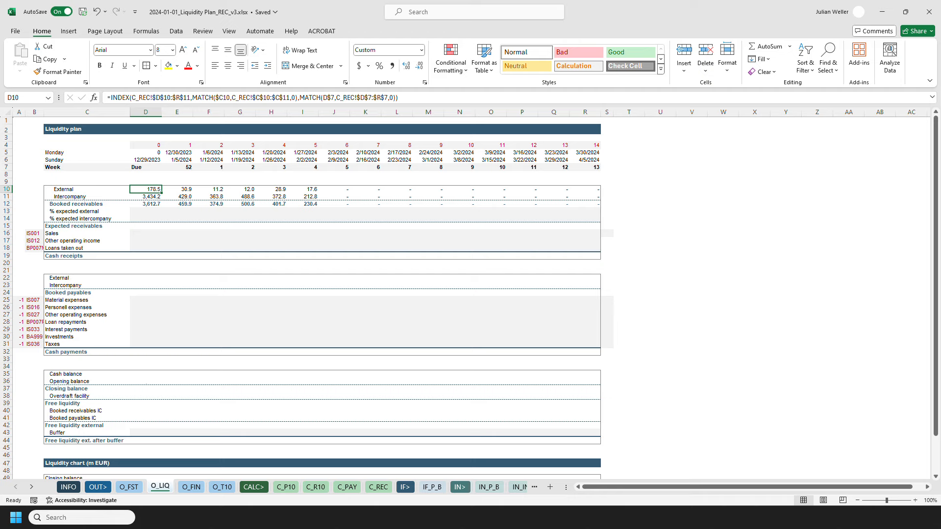
# Paste the expected-percentage values into the % expected external and % expected intercompany rows, D13 through R14.
pyautogui.press('Down')
pyautogui.press('Down')
pyautogui.press('Down')
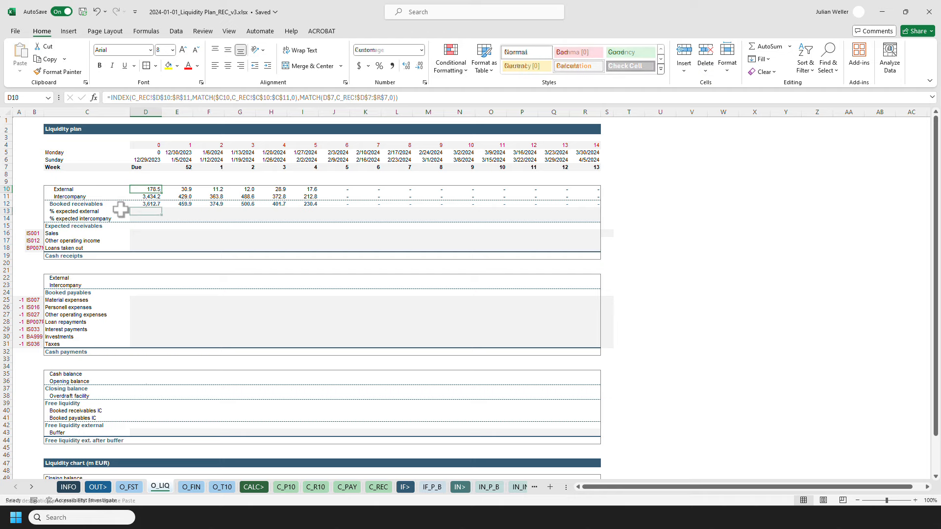
pyautogui.hotkey('ctrl', 'c')
pyautogui.hotkey('ctrl', 'alt', 'v')
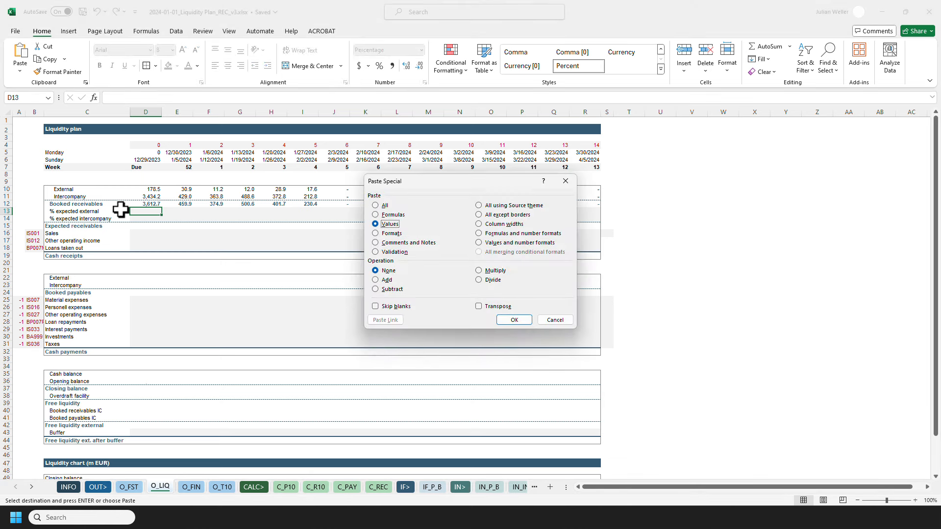
pyautogui.press('Return')
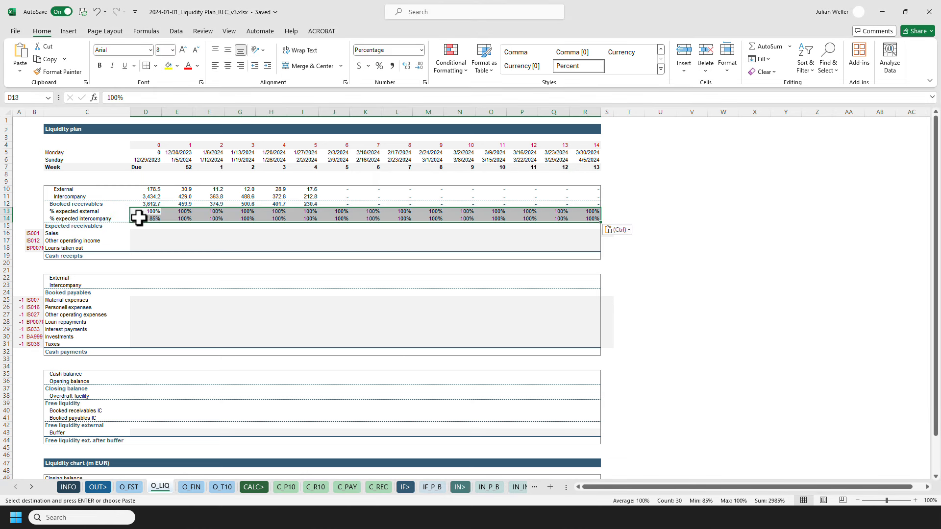
# Enter =SUMPRODUCT(D10:D11,D13:D14) as the Expected receivables formula in D15.
pyautogui.click(138, 217)
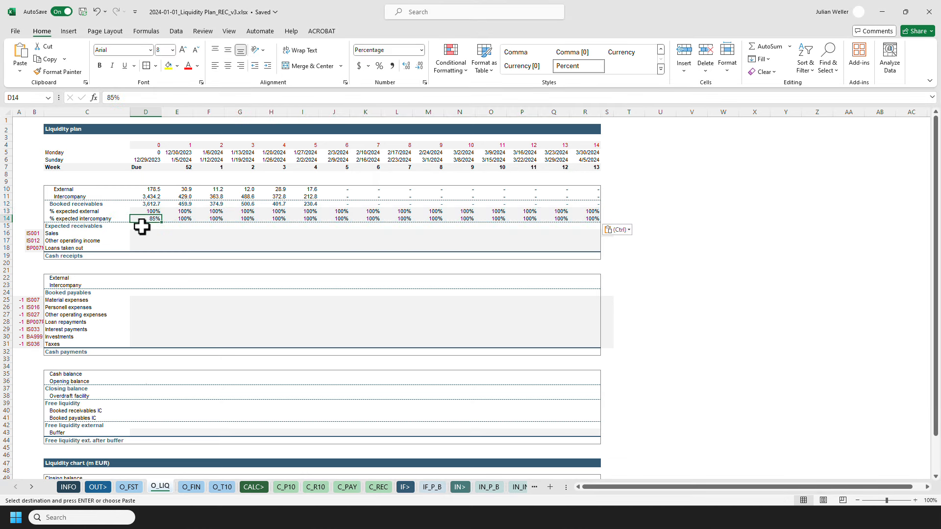
pyautogui.click(142, 226)
pyautogui.press('Escape')
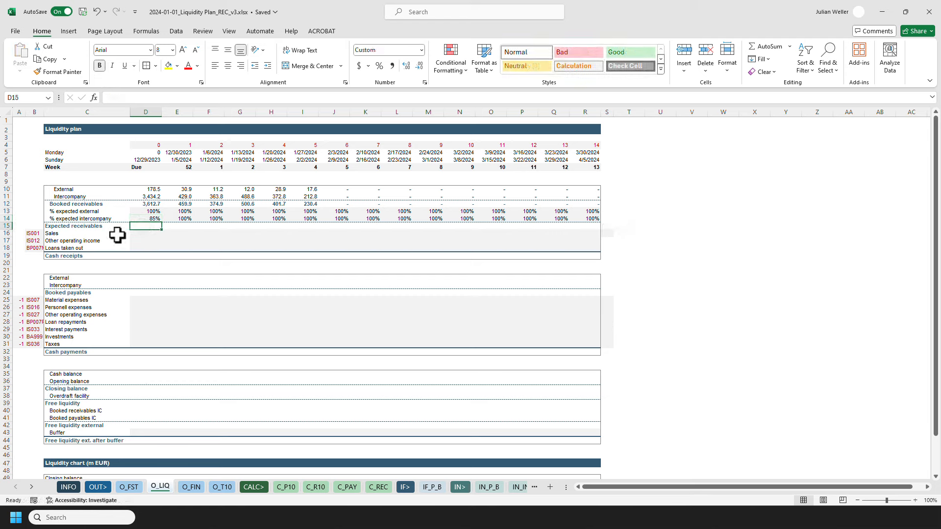
pyautogui.write('=SUMPRODUCT(')
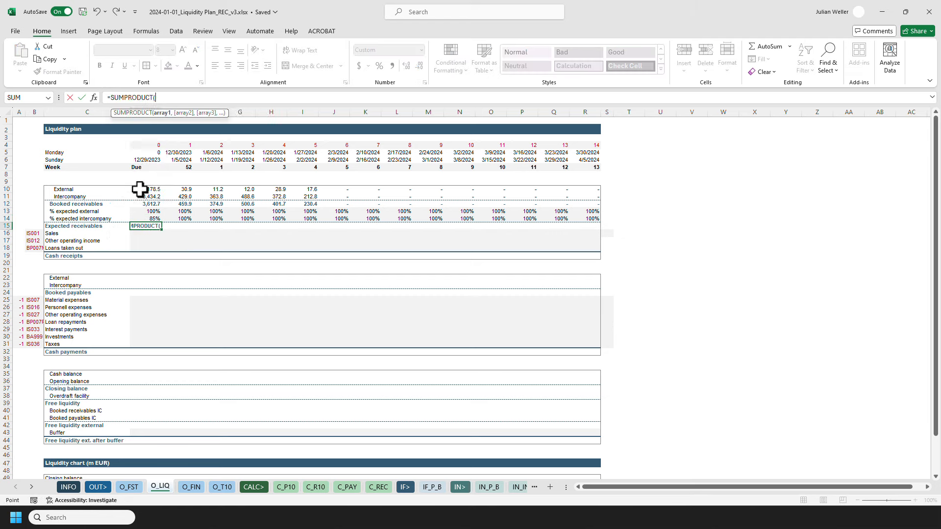
pyautogui.moveTo(139, 189); pyautogui.dragTo(139, 218)
pyautogui.write(',')
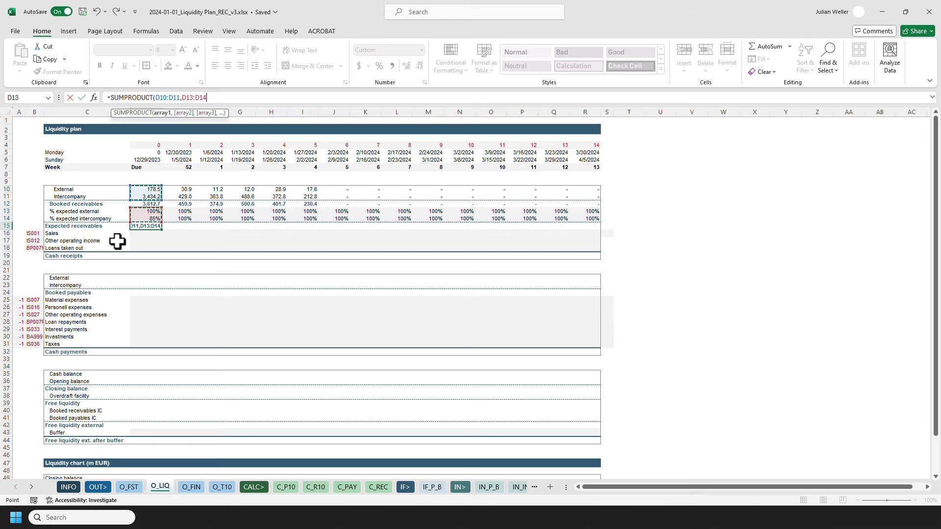
pyautogui.hotkey('ctrl', 'Return')
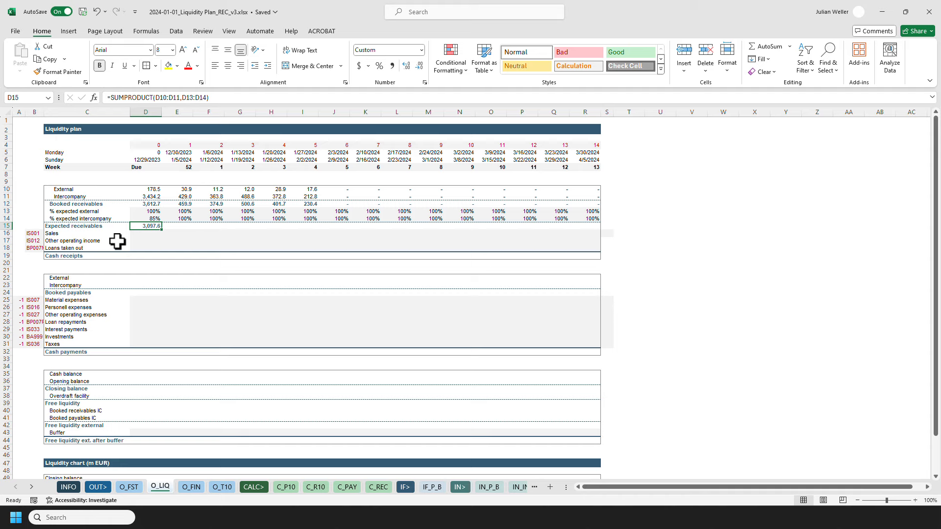
# Rewrite D15 as =SUM(D10:D11*D13:D14), multiplying External and Intercompany by their expected percentages.
pyautogui.write('=')
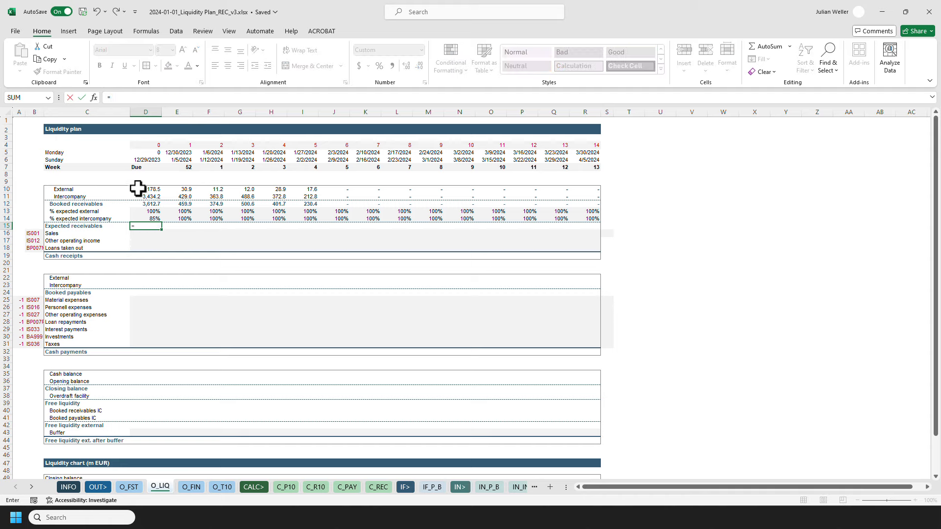
pyautogui.moveTo(138, 189); pyautogui.dragTo(137, 218)
pyautogui.write('*')
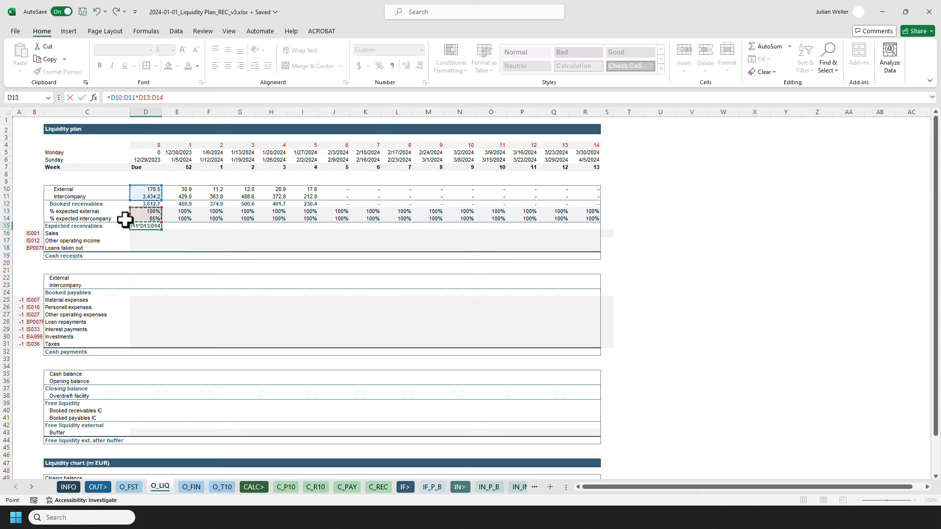
pyautogui.press('Return')
pyautogui.press('Up')
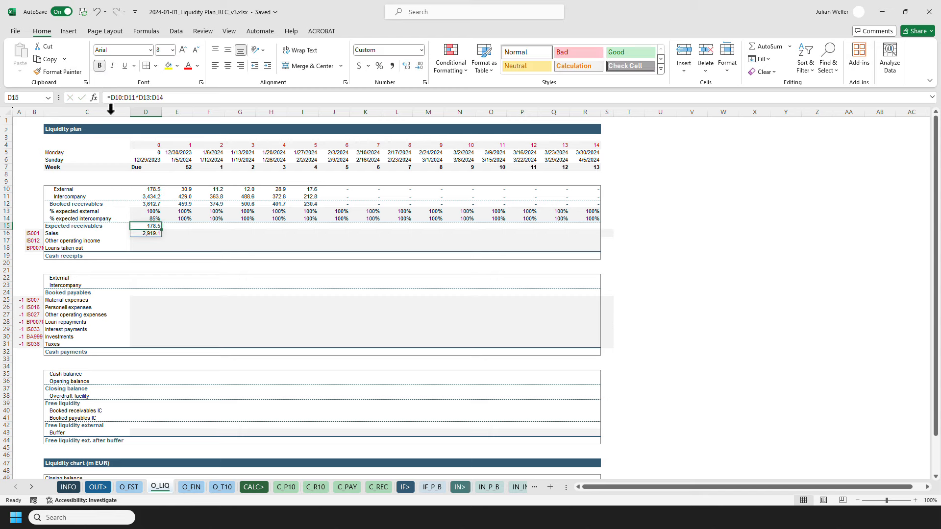
pyautogui.click(110, 99)
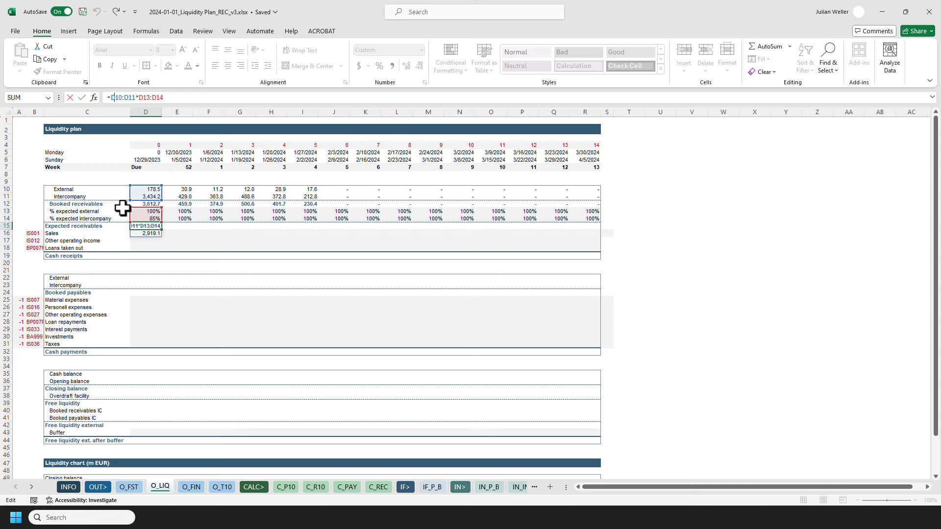
pyautogui.write('sum(')
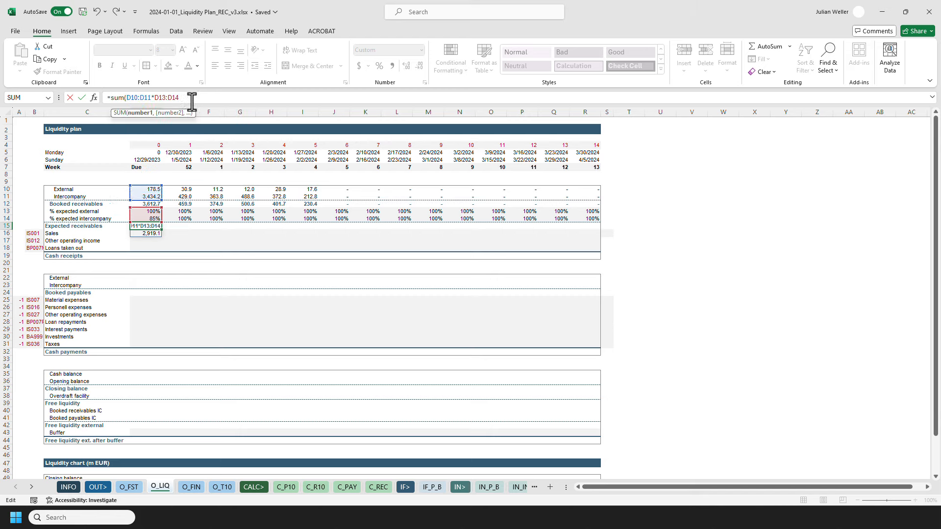
pyautogui.write(')')
pyautogui.press('Return')
pyautogui.press('Up')
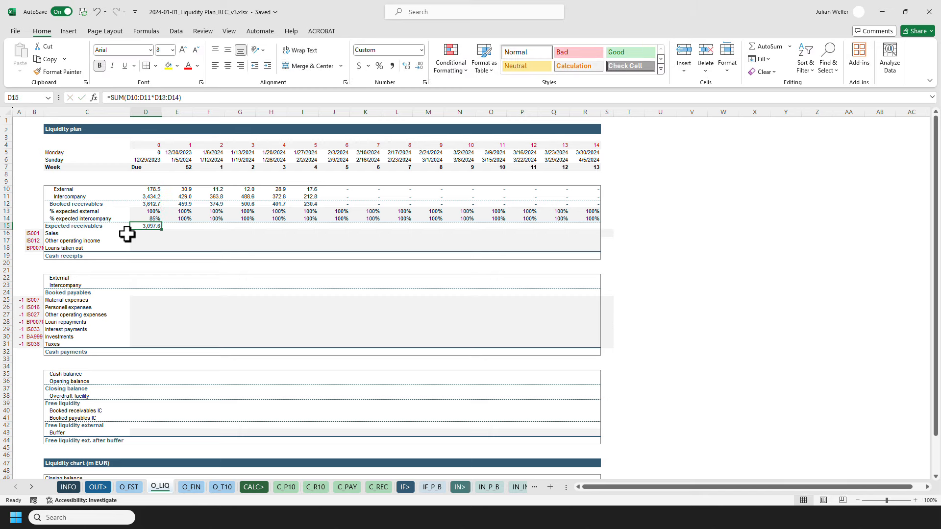
# Copy the D15 Expected receivables formula along row 15 through column R.
pyautogui.hotkey('ctrl', 'c')
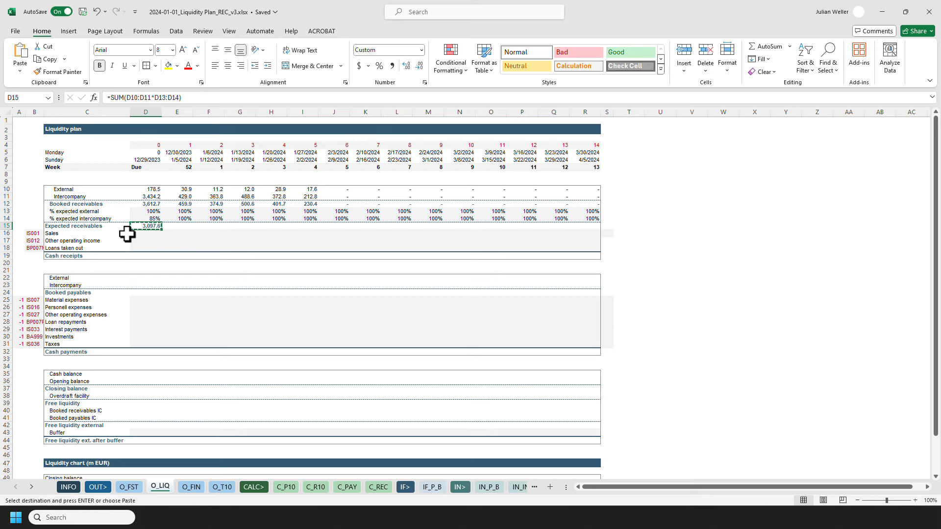
pyautogui.press('Up')
pyautogui.hotkey('ctrl', 'Right')
pyautogui.press('Down')
pyautogui.hotkey('ctrl', 'shift', 'Left')
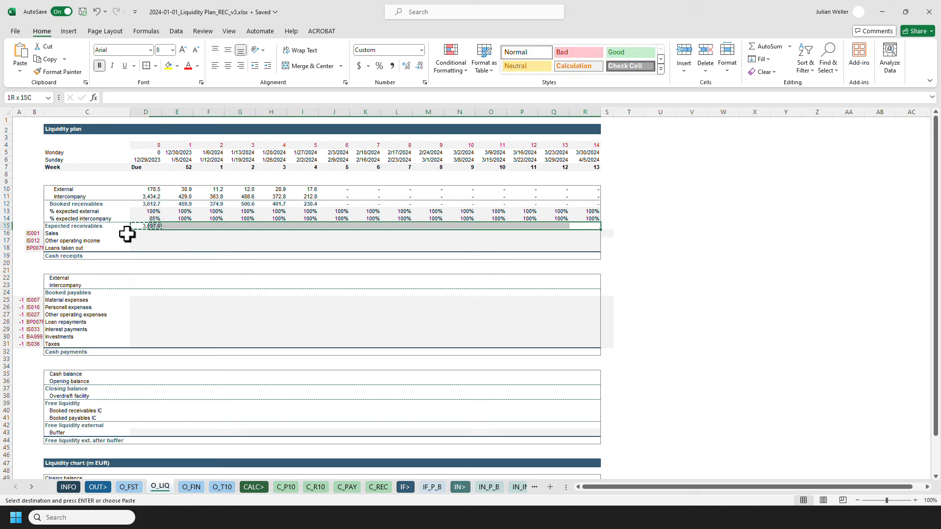
pyautogui.hotkey('ctrl', 'alt', 'v')
pyautogui.press('Return')
pyautogui.press('Escape')
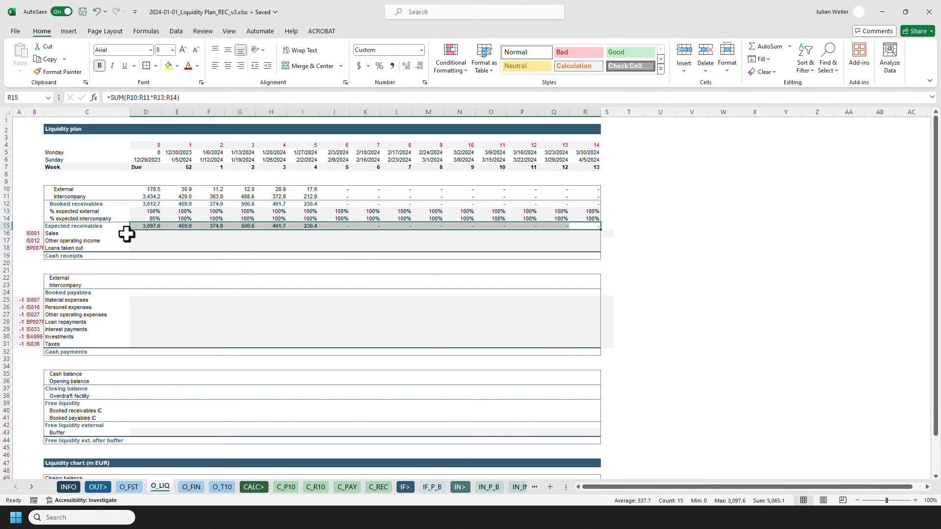
# Paste the C_PAY INDEX formula into D22 for External payables and D23 for Intercompany payables.
pyautogui.click(123, 228)
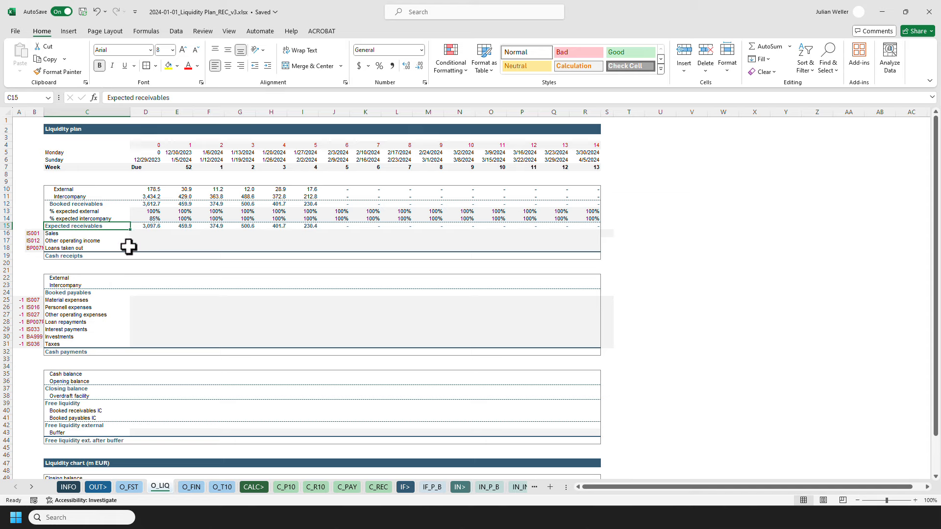
pyautogui.click(147, 279)
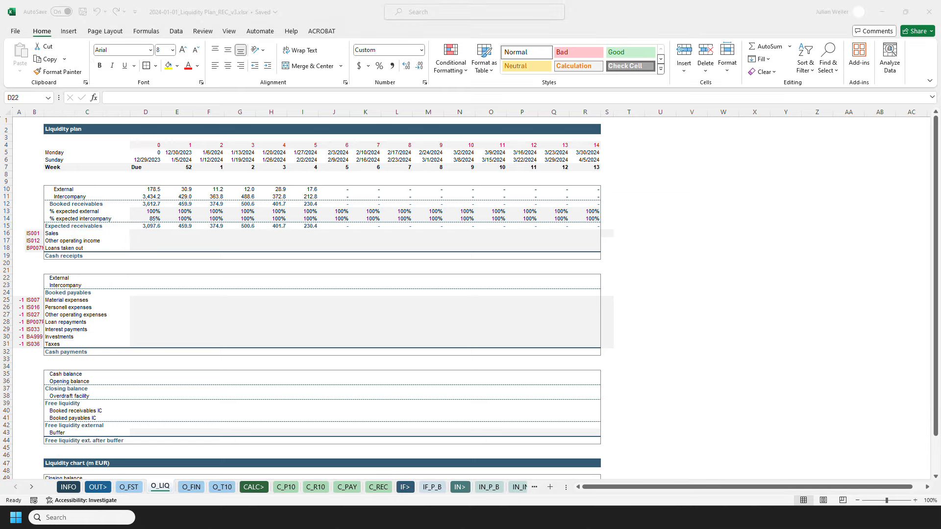
pyautogui.click(149, 278)
pyautogui.click(131, 96)
pyautogui.hotkey('ctrl', 'v')
pyautogui.press('Return')
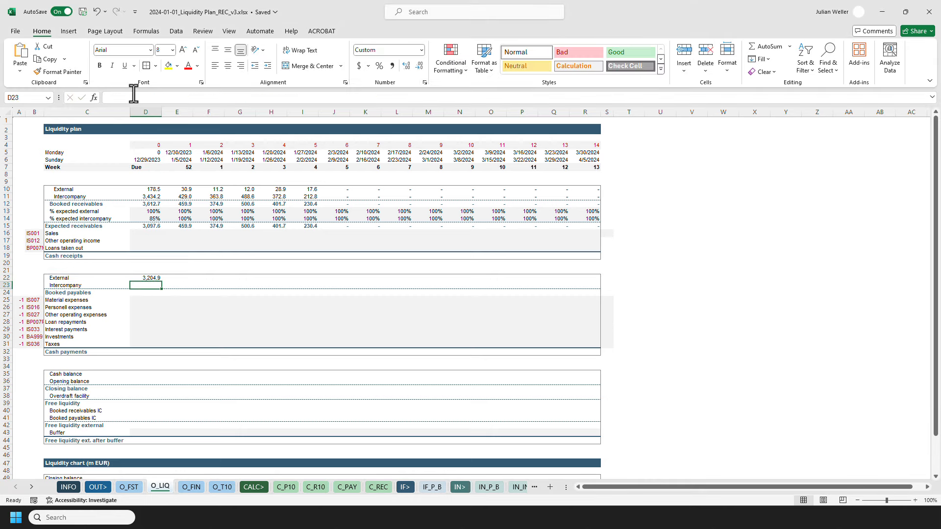
pyautogui.hotkey('alt', 'Tab')
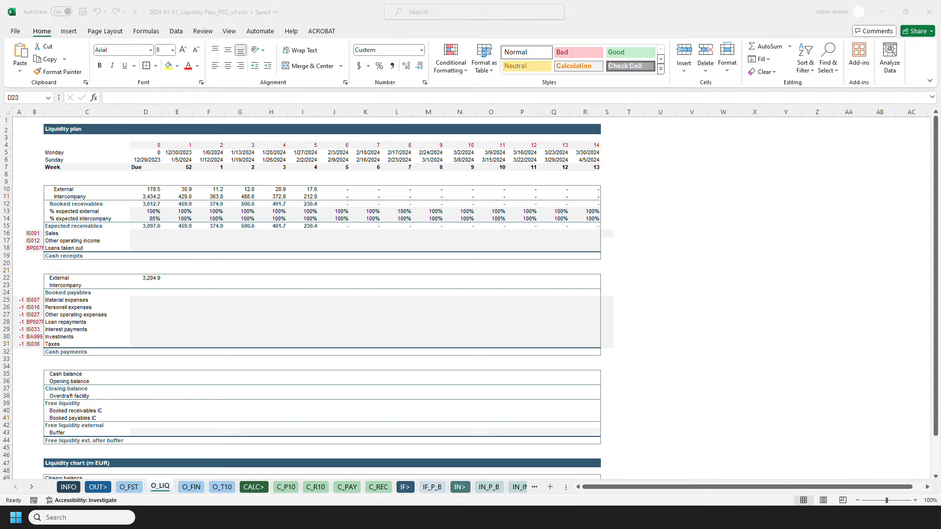
pyautogui.click(156, 285)
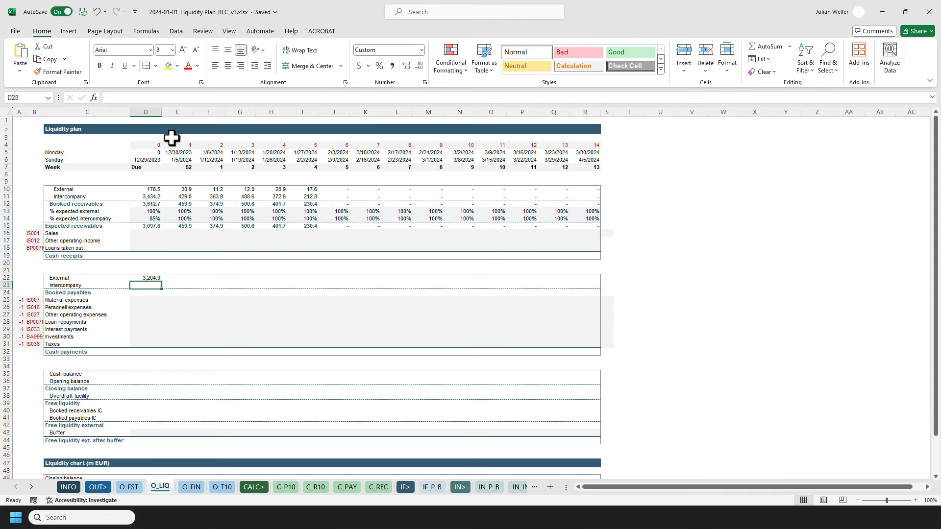
pyautogui.click(143, 97)
pyautogui.hotkey('ctrl', 'v')
pyautogui.press('Return')
# Copy the D22:D23 payables formulas as formulas across the External and Intercompany rows through column R.
pyautogui.hotkey('shift', 'Up')
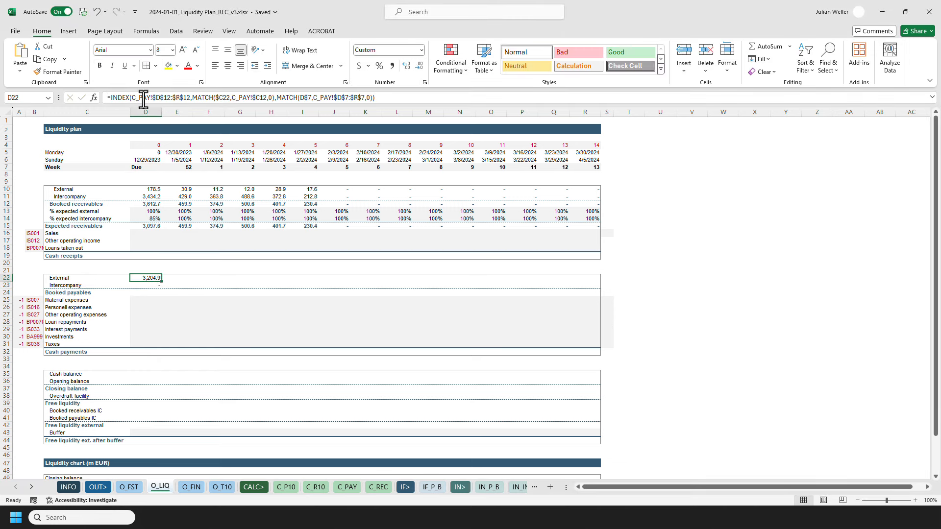
pyautogui.hotkey('ctrl', 'v')
pyautogui.hotkey('ctrl', 'c')
pyautogui.keyDown('shift'); pyautogui.click(593, 283); pyautogui.keyUp('shift')
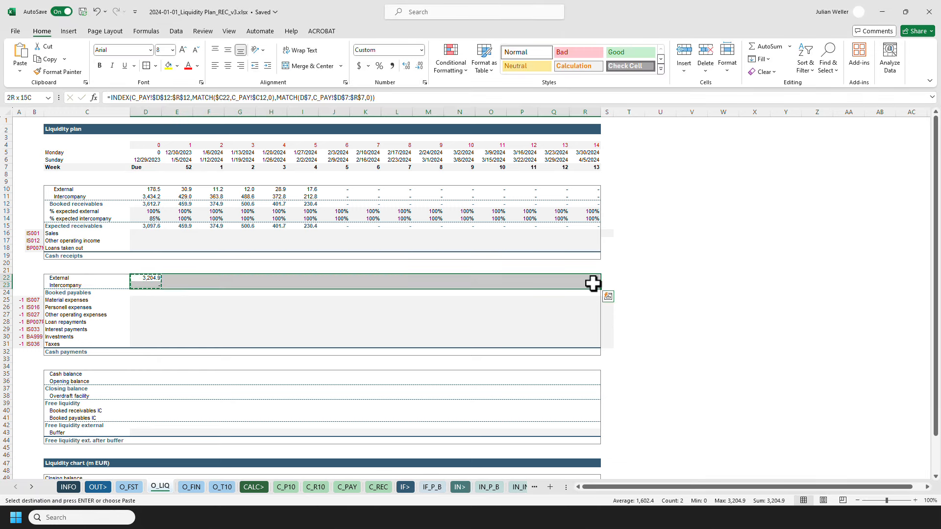
pyautogui.hotkey('ctrl', 'alt', 'v')
pyautogui.press('f')
pyautogui.press('Return')
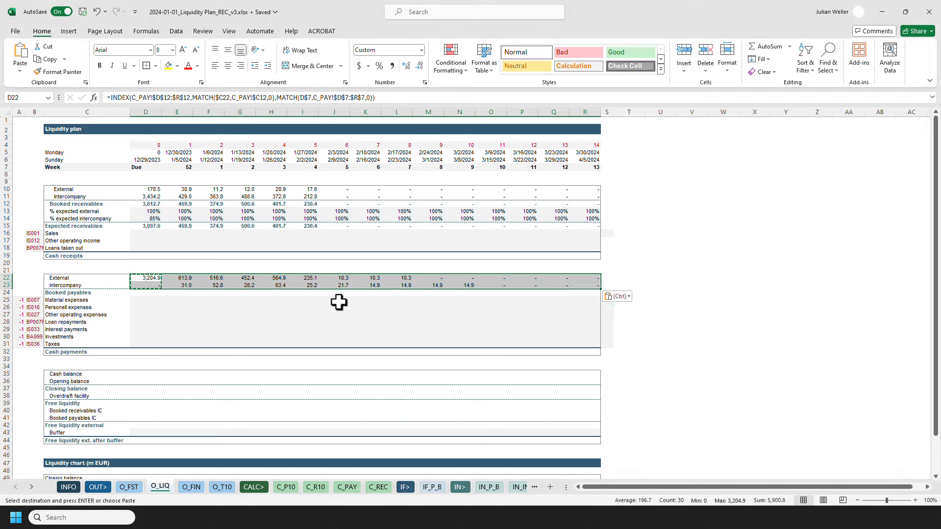
pyautogui.press('Escape')
# Sum External and Intercompany payables in D24 for Booked payables and copy the formula across to column R.
pyautogui.click(149, 292)
pyautogui.write('=sum(')
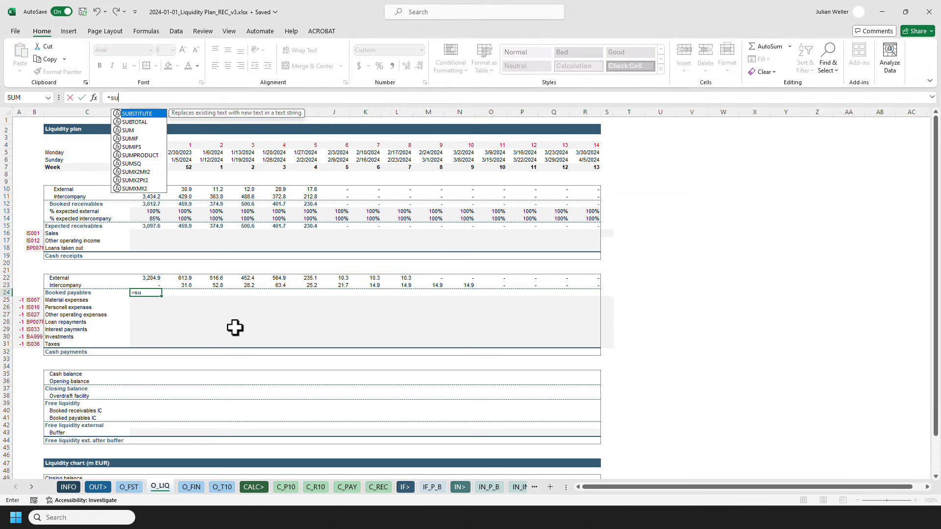
pyautogui.press('Up')
pyautogui.press('Up')
pyautogui.hotkey('shift', 'Down')
pyautogui.hotkey('ctrl', 'Return')
pyautogui.hotkey('ctrl', 'c')
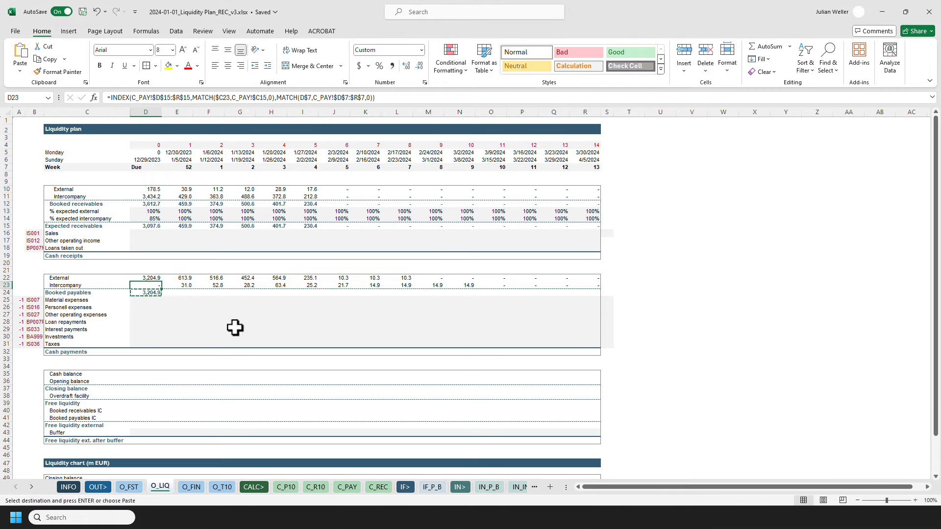
pyautogui.hotkey('ctrl', 'Right')
pyautogui.hotkey('ctrl', 'shift', 'Left')
pyautogui.hotkey('ctrl', 'alt', 'v')
pyautogui.press('Return')
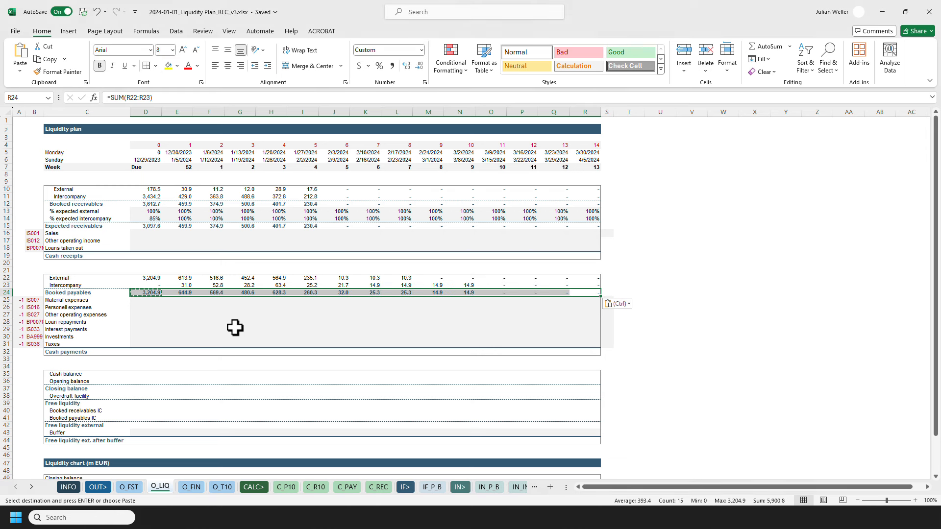
# Open the empty IF_P_B sheet in the REC workbook.
pyautogui.click(151, 237)
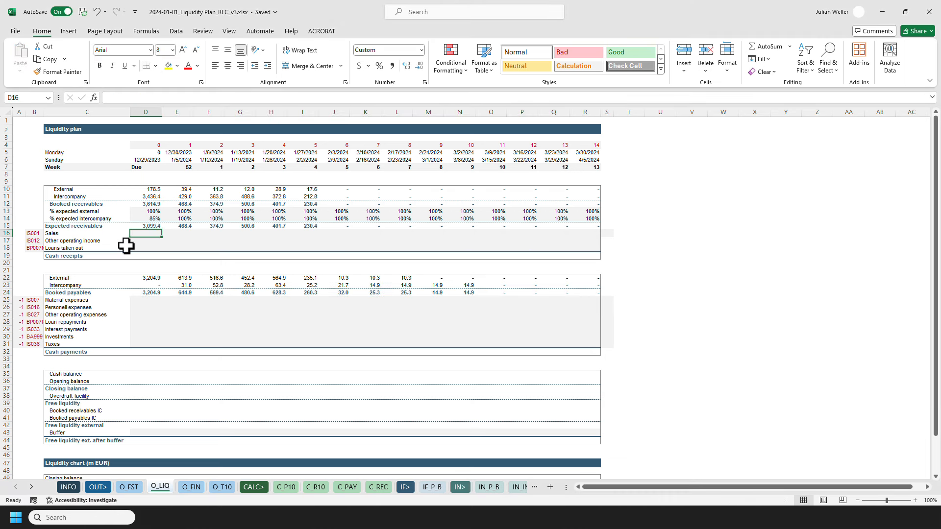
pyautogui.click(432, 486)
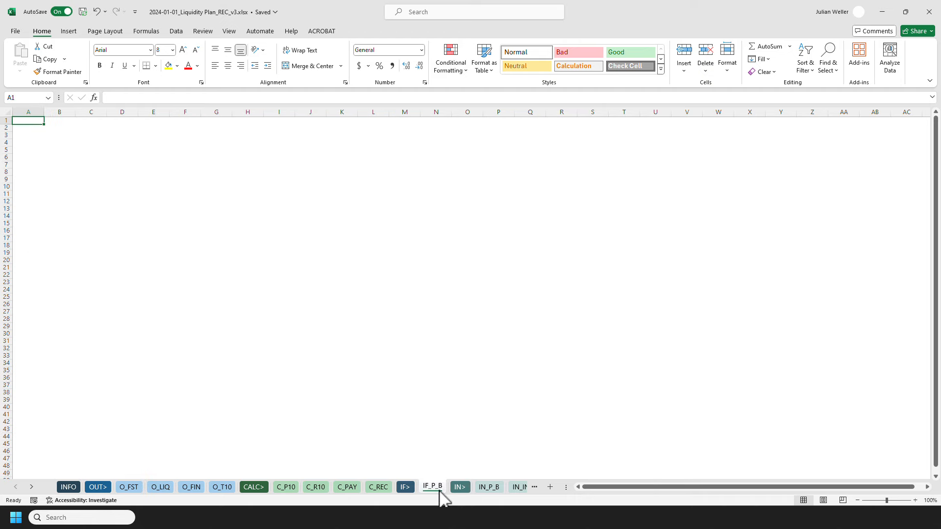
# Switch to the v27 liquidity plan workbook and copy the whole integrated business plan range through Z20 on its IF_P_B sheet.
pyautogui.hotkey('alt', 'Tab')
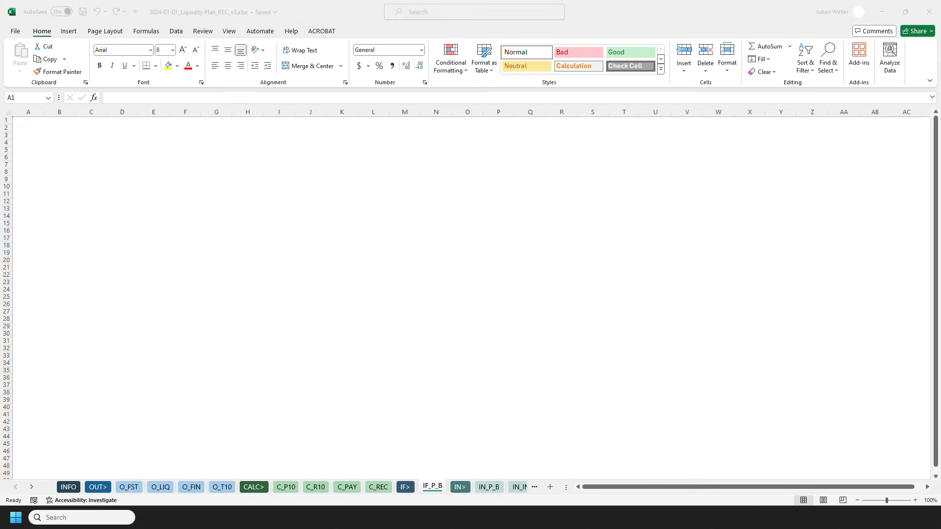
pyautogui.moveTo(460, 0); pyautogui.dragTo(462, 1)
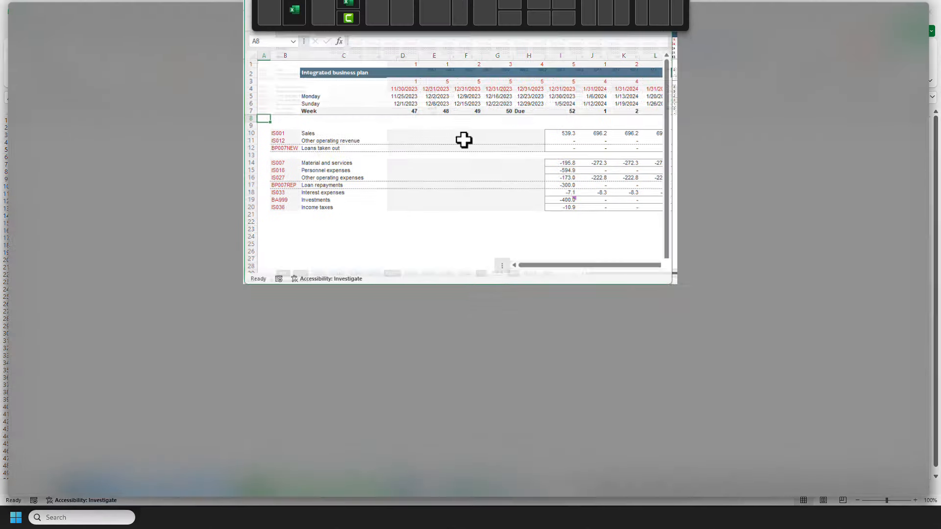
pyautogui.hotkey('ctrl', 'End')
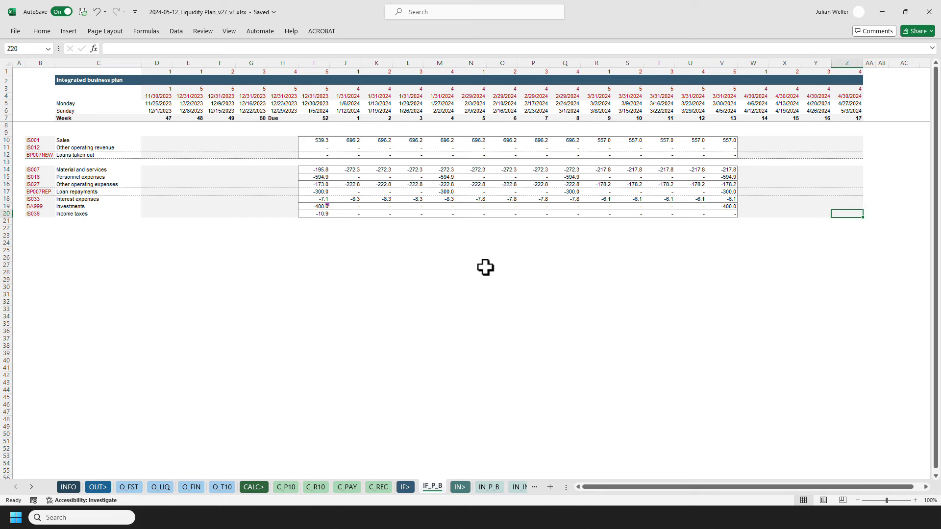
pyautogui.hotkey('ctrl', 'shift', 'Left')
pyautogui.hotkey('ctrl', 'shift', 'Left')
pyautogui.hotkey('ctrl', 'shift', 'Left')
pyautogui.hotkey('ctrl', 'shift', 'Left')
pyautogui.hotkey('ctrl', 'shift', 'Left')
pyautogui.hotkey('shift', 'Up')
pyautogui.hotkey('shift', 'Up')
pyautogui.hotkey('shift', 'Up')
pyautogui.hotkey('shift', 'Up')
pyautogui.hotkey('shift', 'Up')
pyautogui.hotkey('shift', 'Up')
pyautogui.hotkey('shift', 'Up')
pyautogui.hotkey('shift', 'Up')
pyautogui.hotkey('shift', 'Up')
pyautogui.hotkey('shift', 'Up')
pyautogui.hotkey('shift', 'Up')
pyautogui.hotkey('shift', 'Up')
pyautogui.hotkey('shift', 'Up')
pyautogui.hotkey('shift', 'Up')
pyautogui.hotkey('shift', 'Up')
pyautogui.hotkey('shift', 'Up')
pyautogui.hotkey('shift', 'Up')
pyautogui.hotkey('shift', 'Up')
pyautogui.hotkey('shift', 'Up')
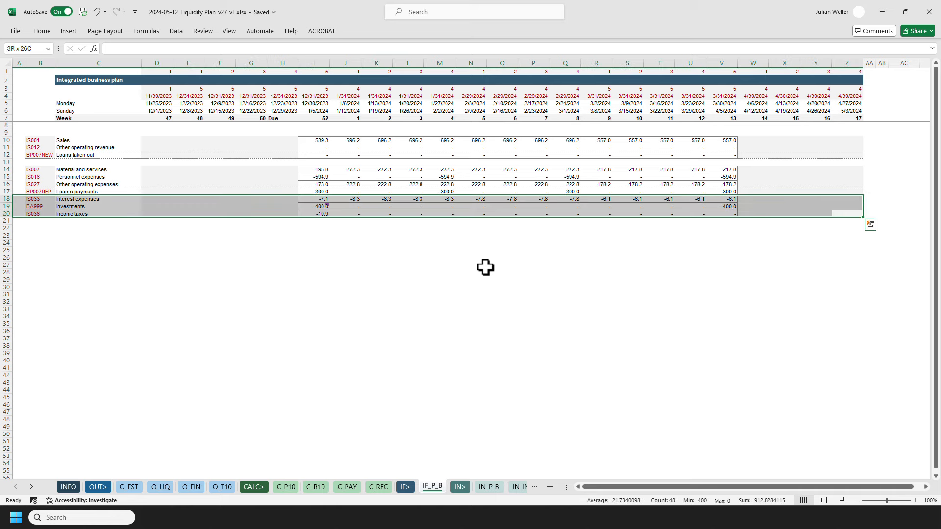
pyautogui.hotkey('ctrl', 'c')
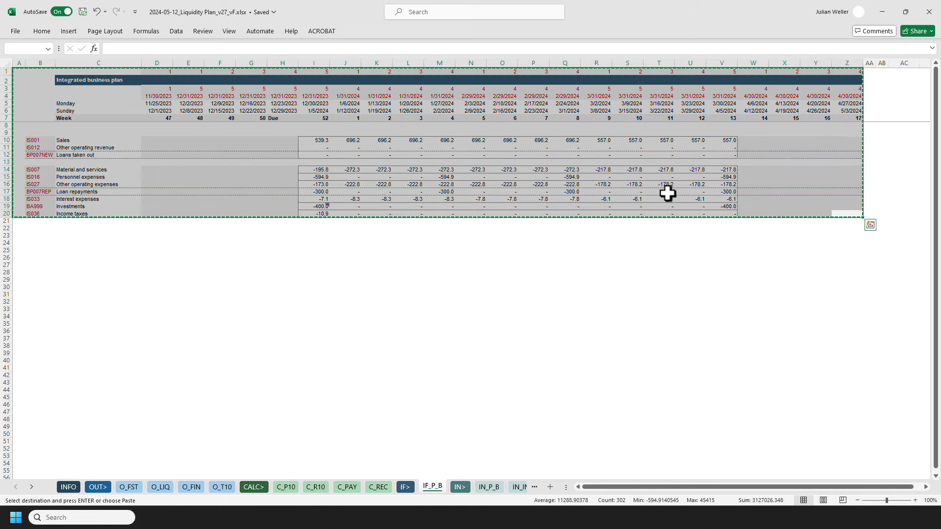
# Paste the copied business plan range's formats and column widths into the REC workbook's IF_P_B sheet.
pyautogui.hotkey('alt', 'Tab')
pyautogui.hotkey('ctrl', 'alt', 'v')
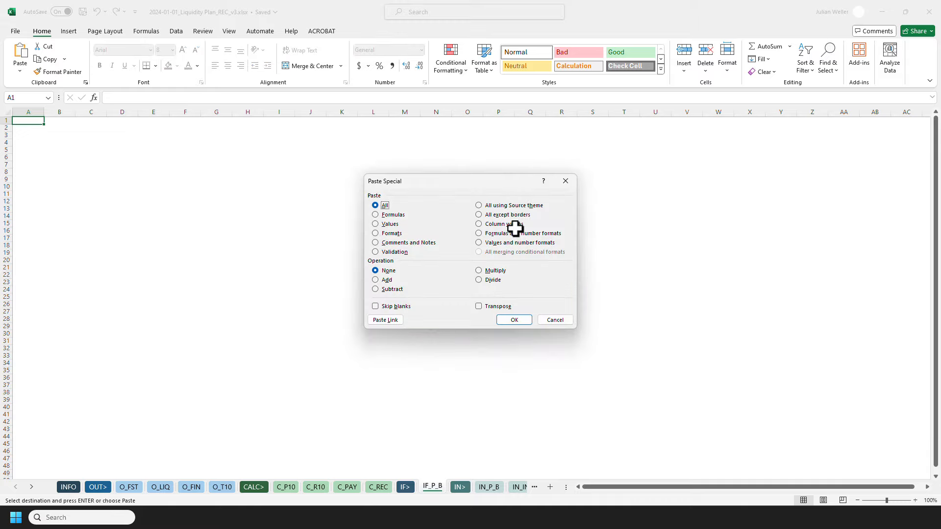
pyautogui.press('t')
pyautogui.press('Return')
pyautogui.hotkey('ctrl', 'alt', 'v')
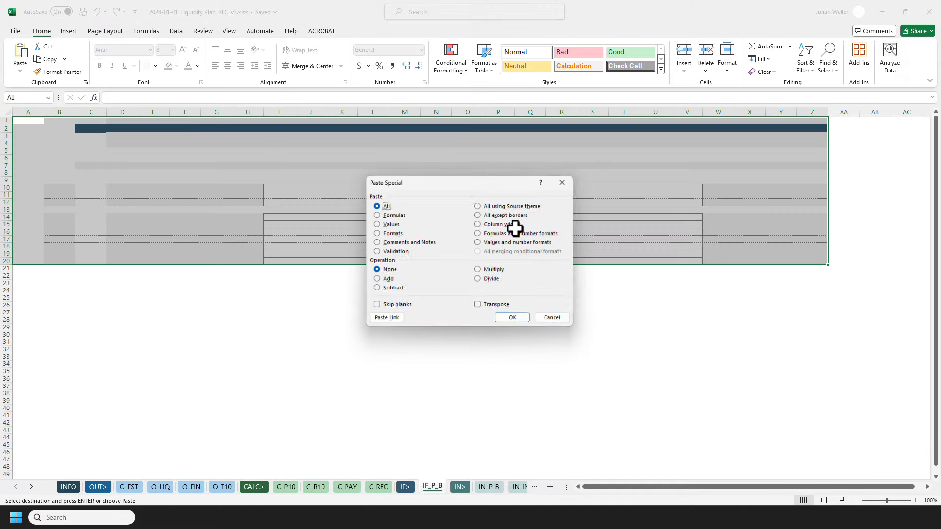
pyautogui.click(515, 228)
pyautogui.press('Return')
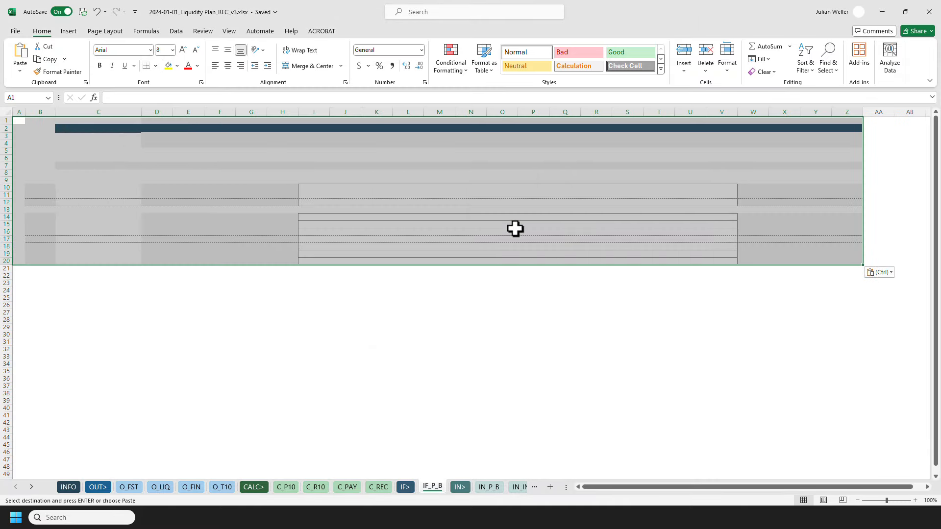
# Paste the full range contents, keeping the existing versions of duplicate names such as ciStartDate for all.
pyautogui.hotkey('ctrl', 'alt', 'v')
pyautogui.press('Return')
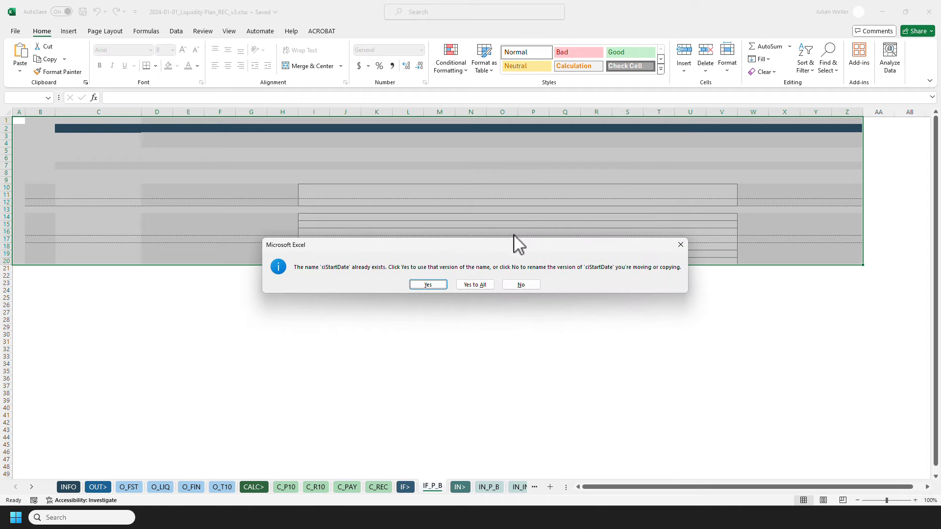
pyautogui.click(473, 284)
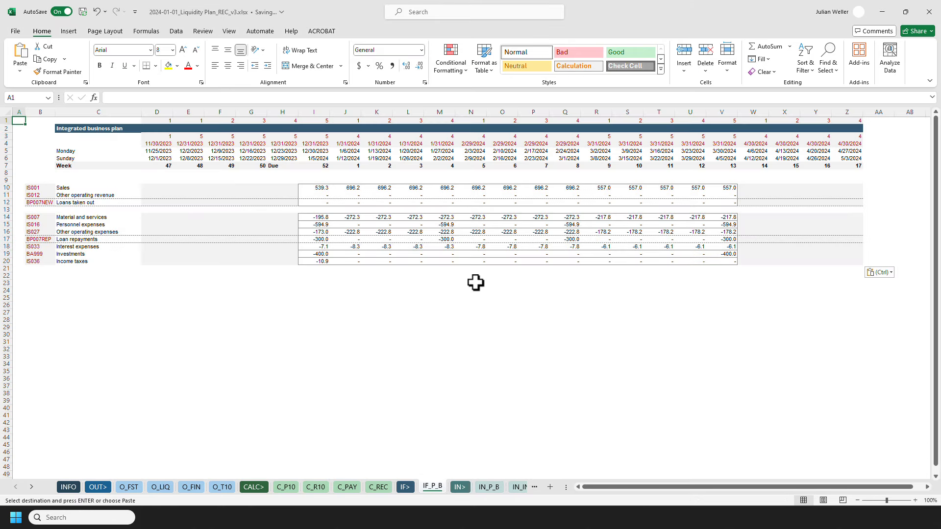
# Review the workbook's defined names in Name Manager.
pyautogui.click(147, 32)
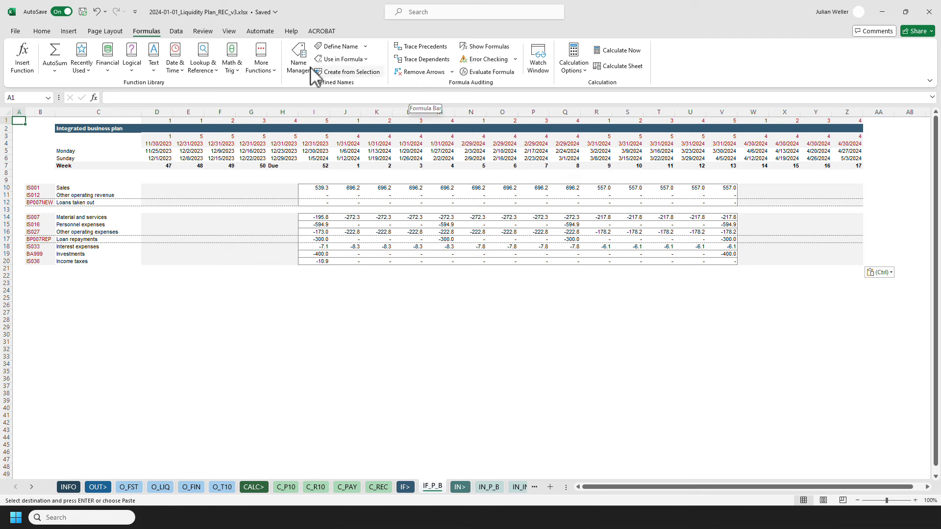
pyautogui.click(298, 59)
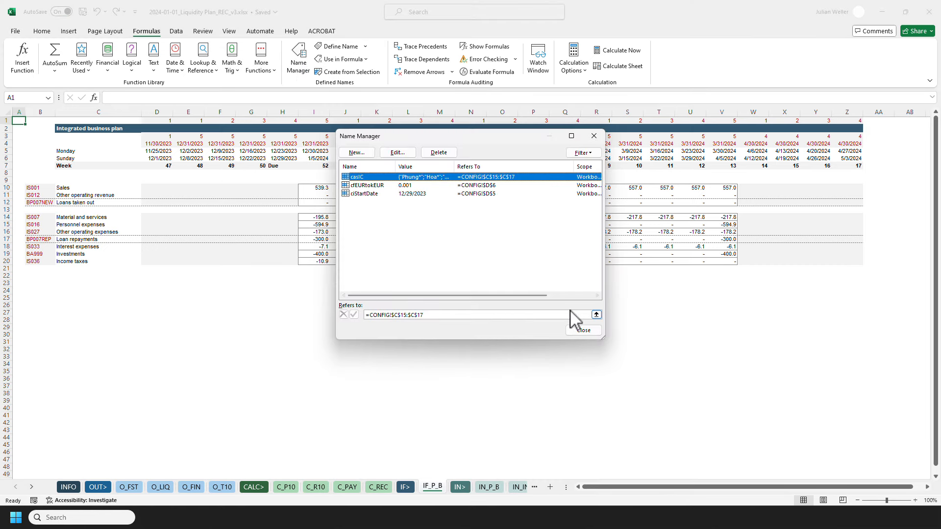
pyautogui.click(576, 328)
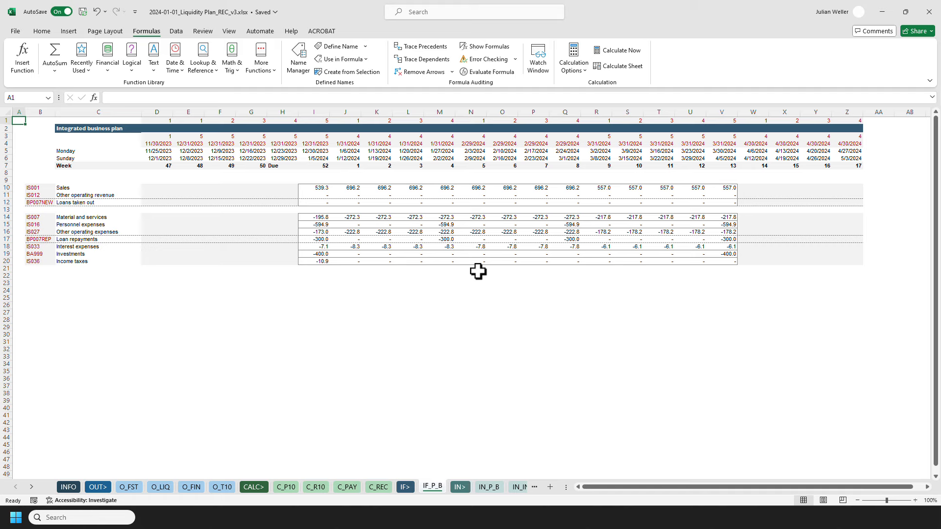
# Clear the pasted plan values in I10:V20.
pyautogui.moveTo(316, 188); pyautogui.dragTo(719, 261)
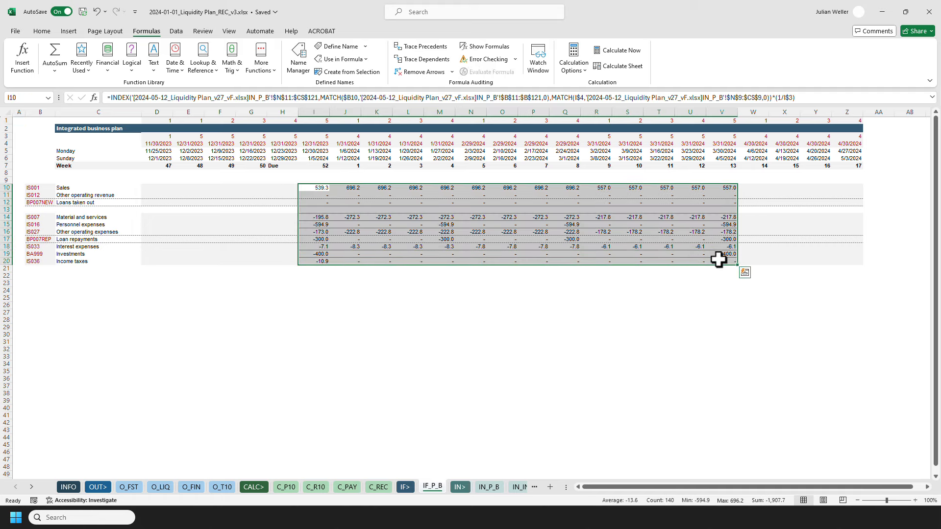
pyautogui.press('Delete')
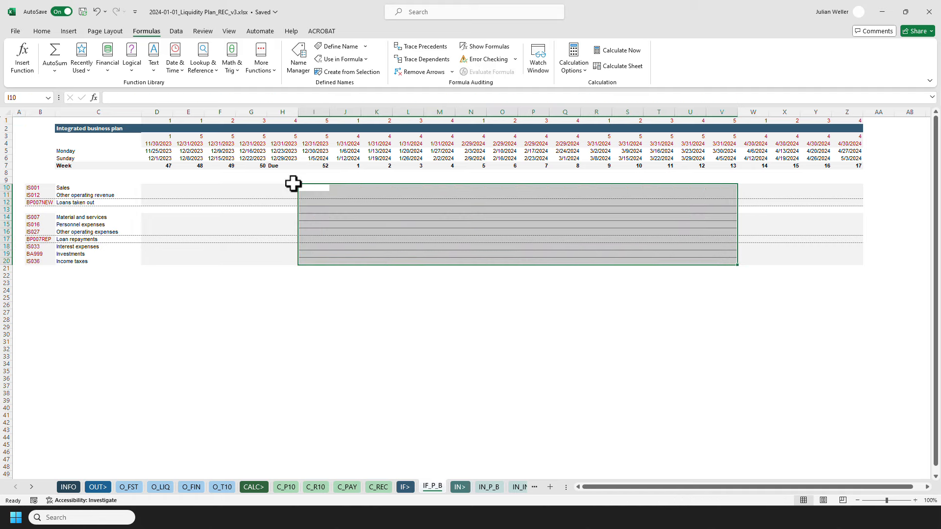
# Clear the helper rows 1 to 4 from column D across to column Z.
pyautogui.moveTo(169, 121); pyautogui.dragTo(162, 143)
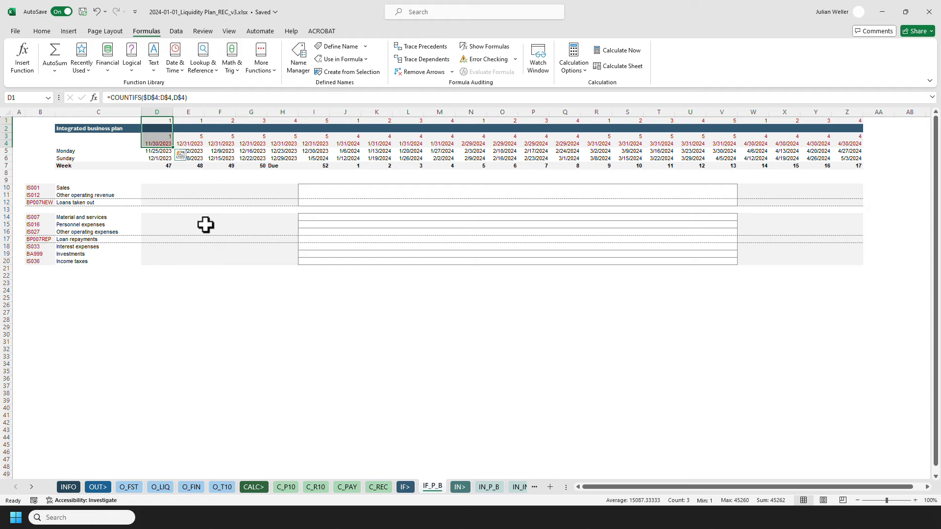
pyautogui.hotkey('ctrl', 'shift', 'Right')
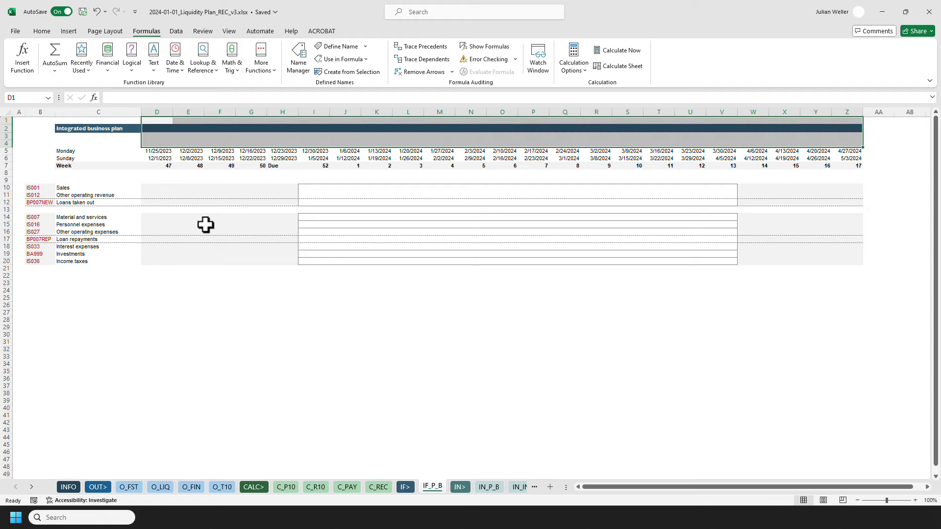
# Inspect the date and week cells outside the 13-week columns, D5:G7 and W5:Z7.
pyautogui.click(155, 152)
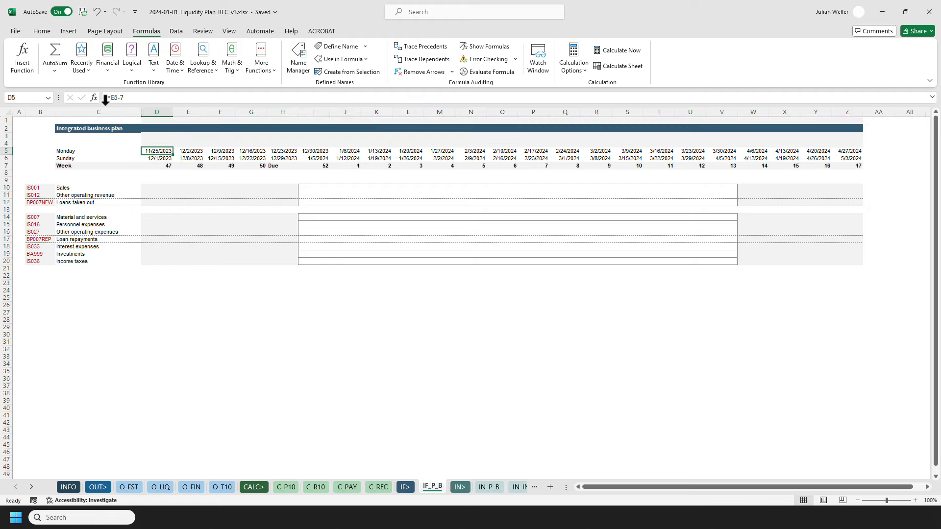
pyautogui.click(42, 31)
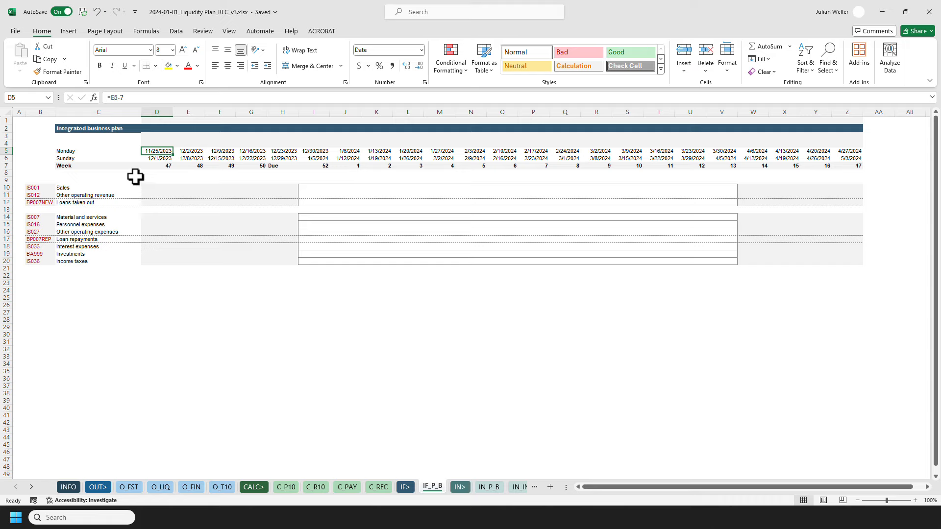
pyautogui.keyDown('shift'); pyautogui.click(259, 166); pyautogui.keyUp('shift')
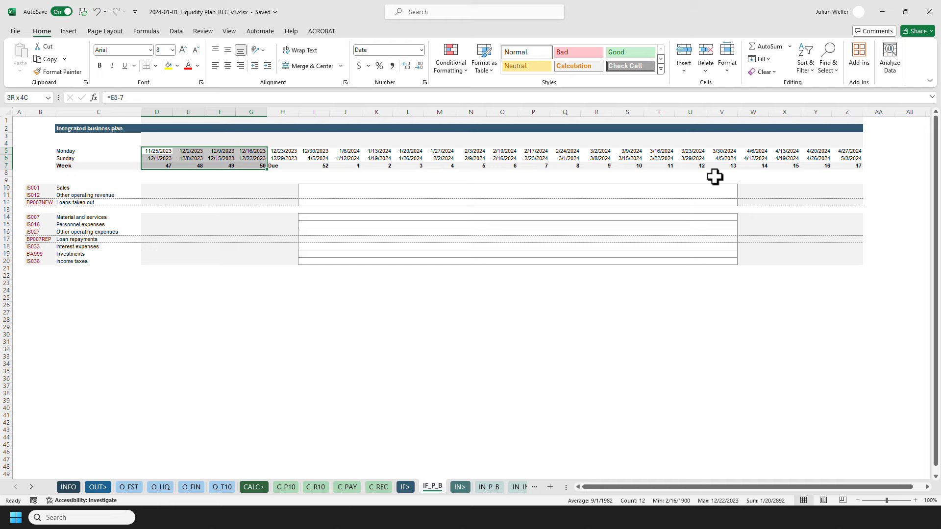
pyautogui.keyDown('ctrl'); pyautogui.moveTo(753, 165); pyautogui.dragTo(842, 149); pyautogui.keyUp('ctrl')
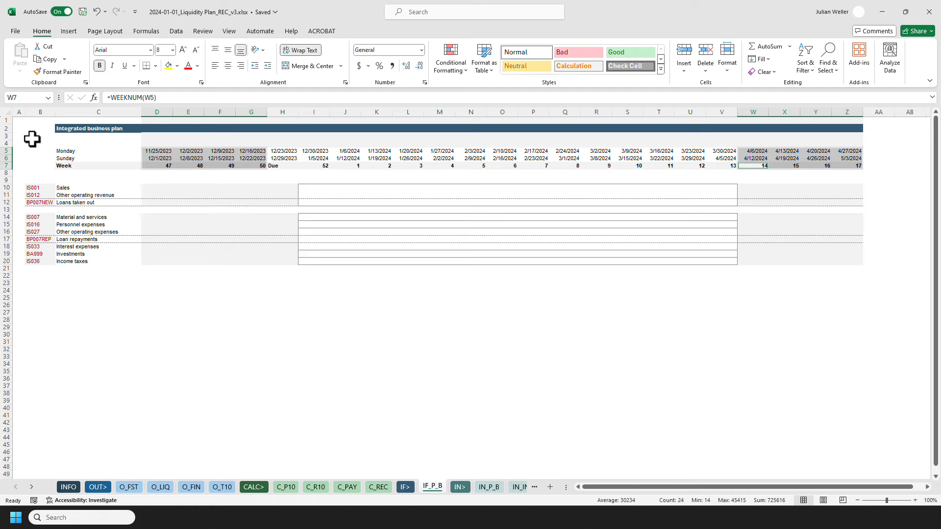
# Resize row 2 slightly taller.
pyautogui.click(7, 128)
pyautogui.moveTo(7, 132); pyautogui.dragTo(7, 137)
pyautogui.click(19, 129)
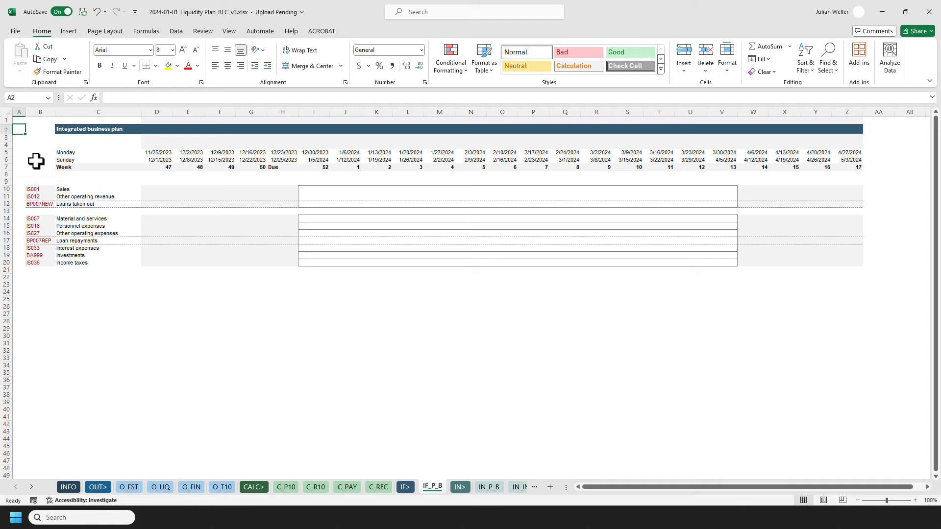
# Break all workbook links to the 2024-05-12_Liquidity Plan_v27_vF.xlsx file.
pyautogui.moveTo(78, 188); pyautogui.dragTo(81, 261)
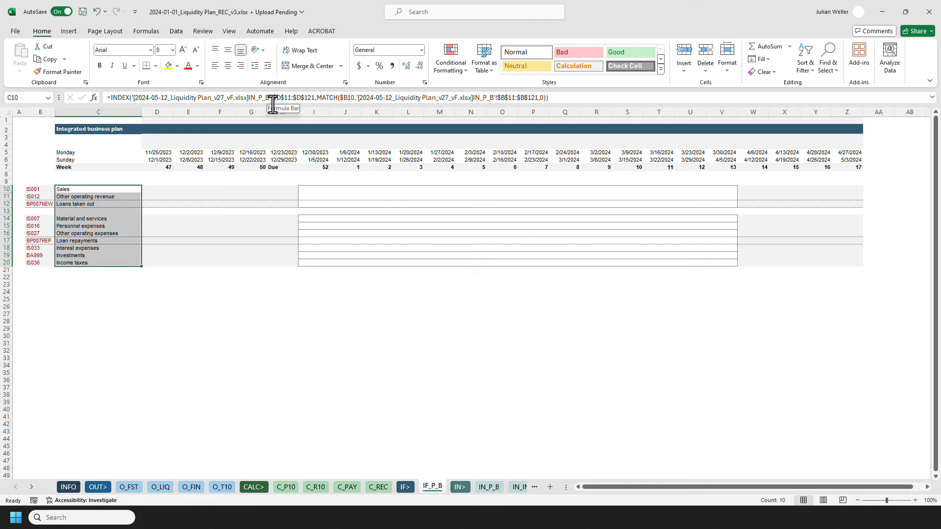
pyautogui.click(176, 31)
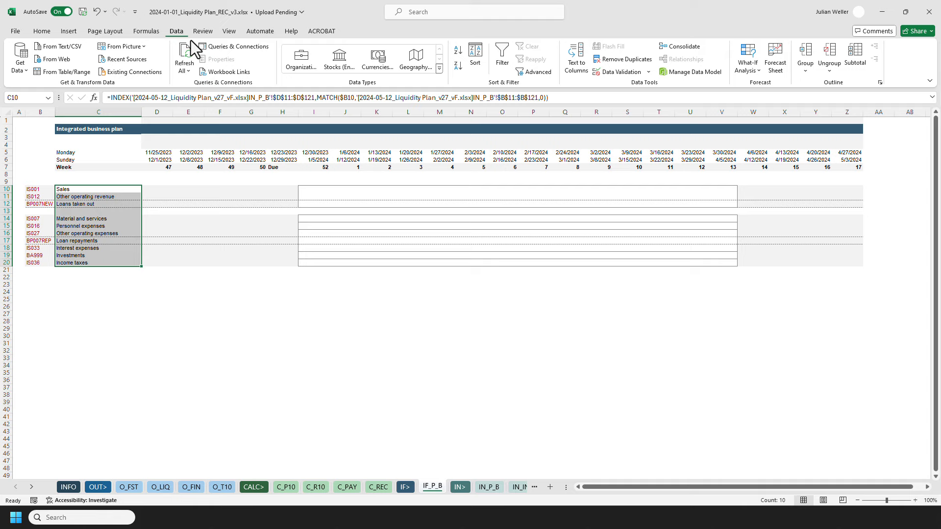
pyautogui.click(226, 72)
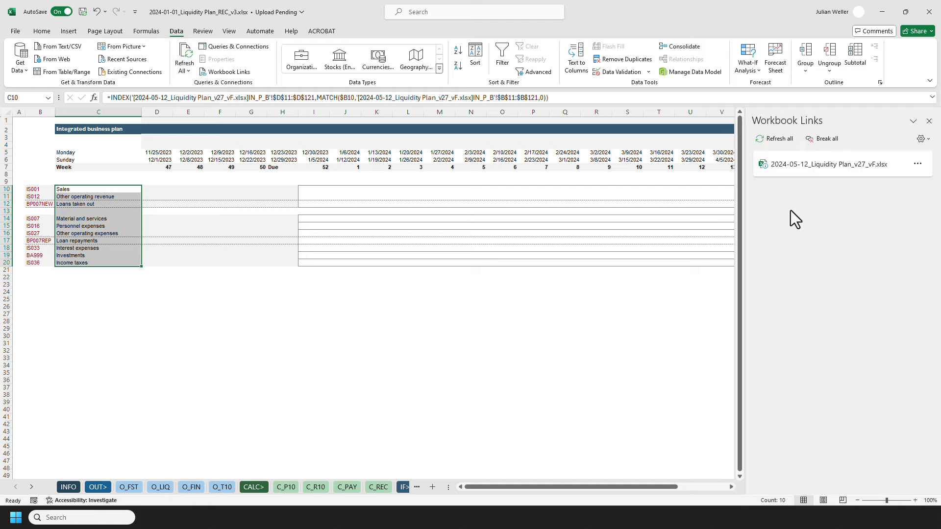
pyautogui.click(824, 141)
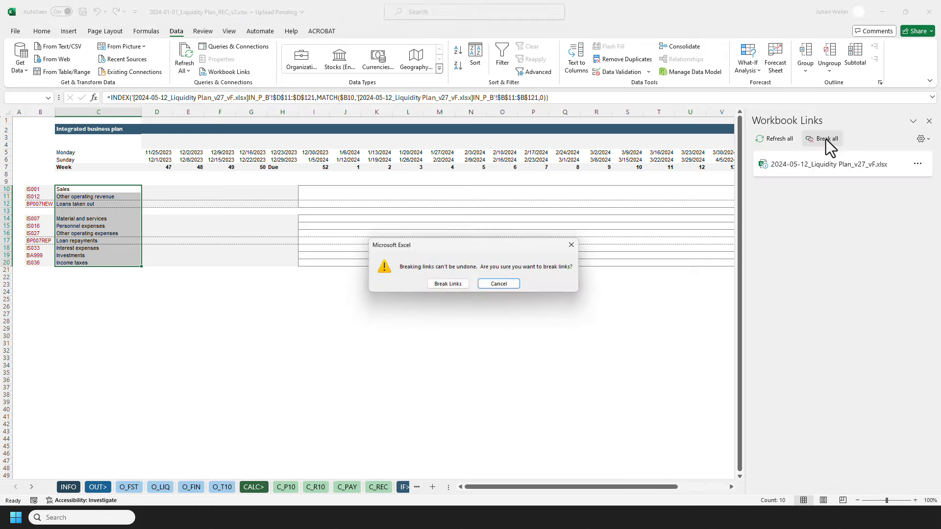
pyautogui.click(446, 285)
pyautogui.click(928, 121)
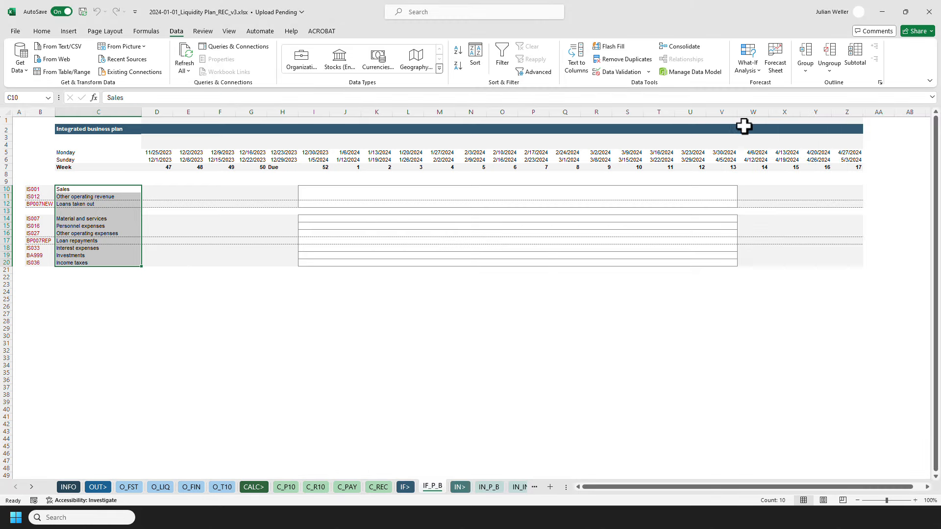
# Check the workbook's queries and connections and review the row labels in B10:C20.
pyautogui.click(237, 49)
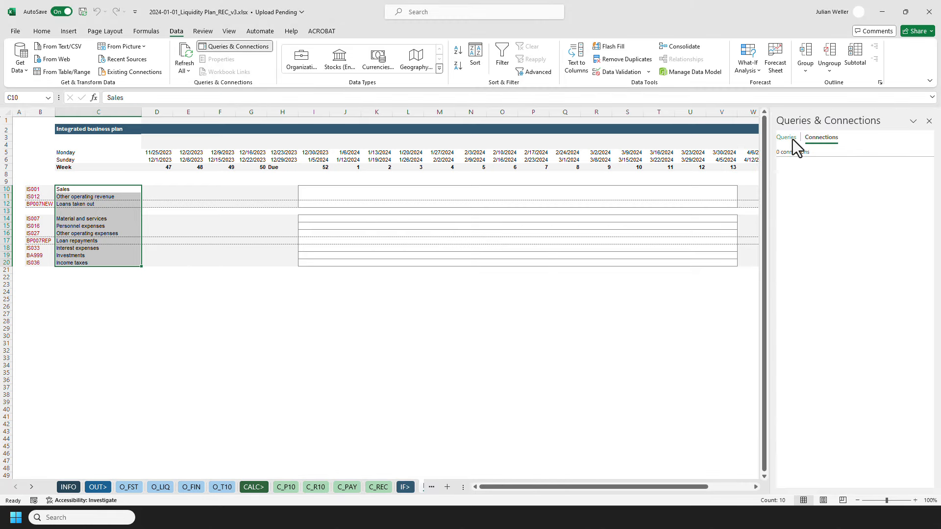
pyautogui.click(928, 121)
pyautogui.click(42, 31)
pyautogui.click(48, 189)
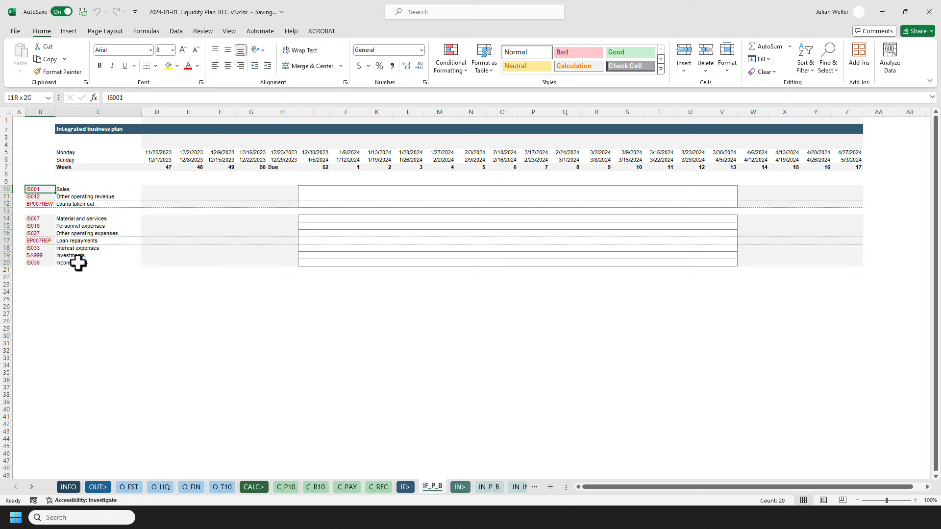
pyautogui.keyDown('shift'); pyautogui.click(76, 263); pyautogui.keyUp('shift')
pyautogui.click(78, 262)
# Begin an INDEX formula in I10 using IN_P_B!$N$11:$CS$47 as the array.
pyautogui.click(309, 190)
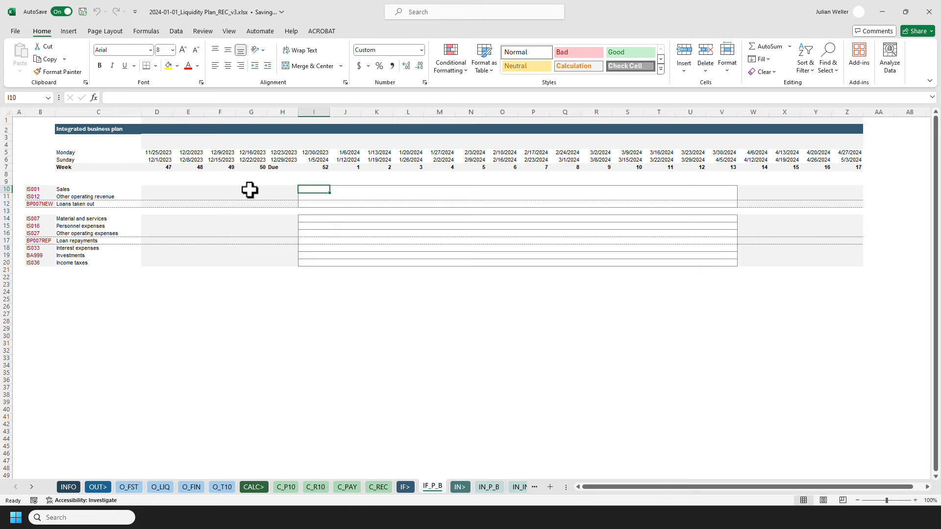
pyautogui.keyDown('ctrl'); pyautogui.scroll(2, 249, 190); pyautogui.keyUp('ctrl')
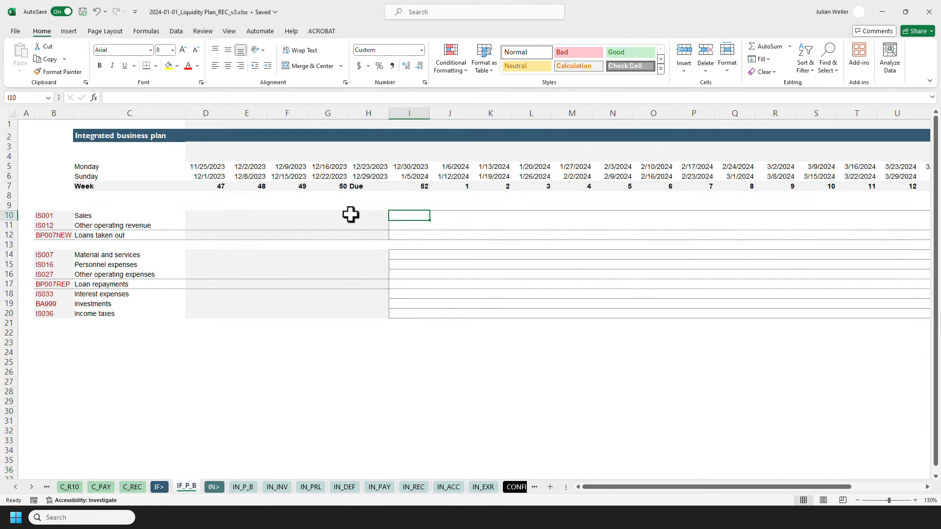
pyautogui.write('=INDEX(')
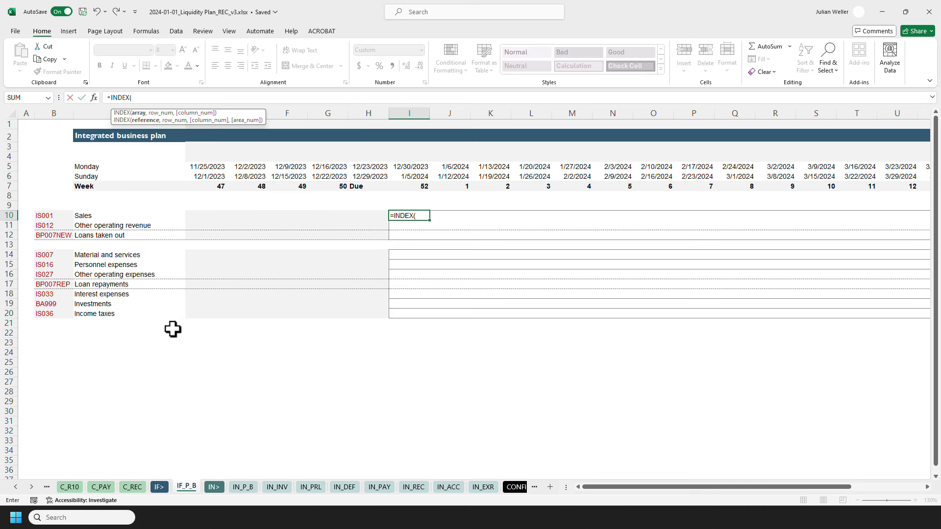
pyautogui.click(242, 486)
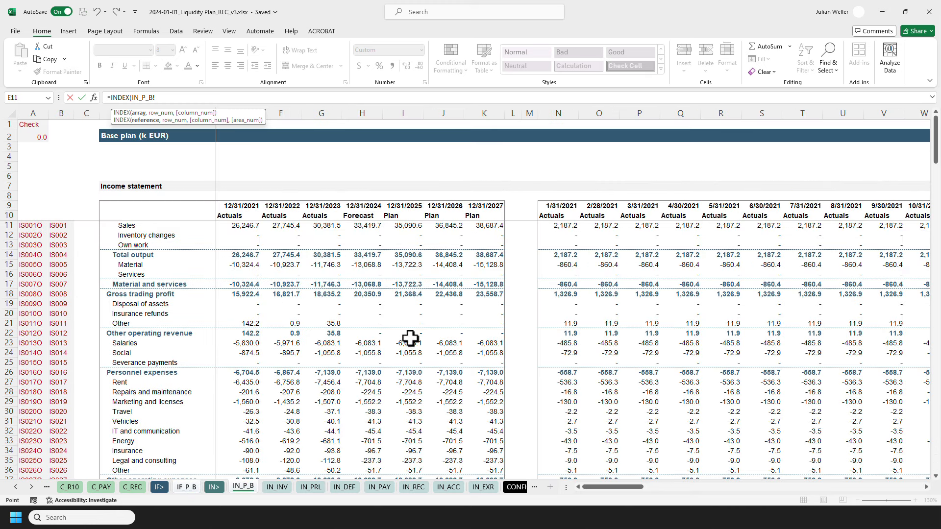
pyautogui.click(545, 227)
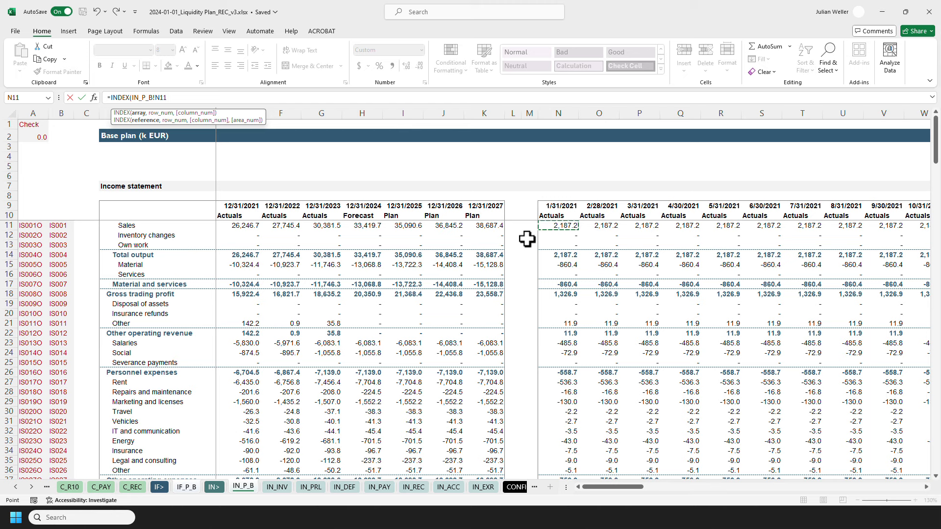
pyautogui.hotkey('ctrl', 'shift', 'Down')
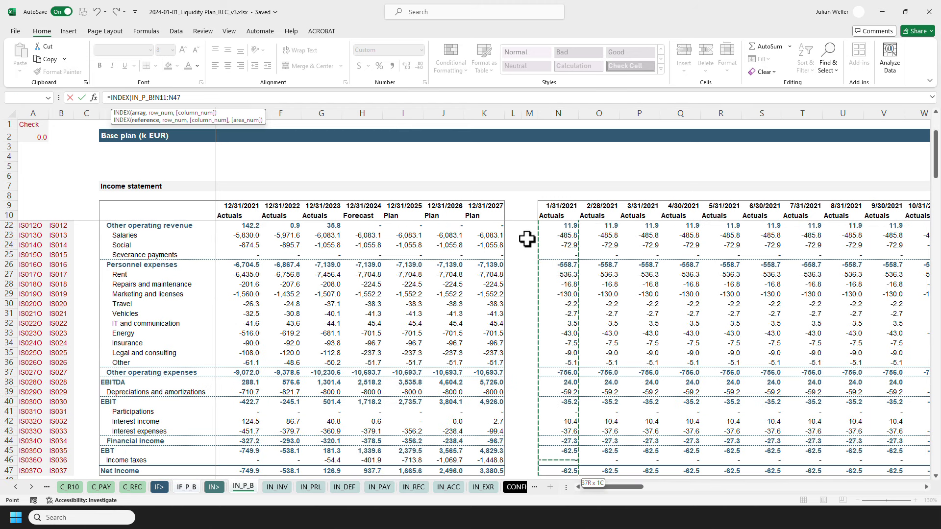
pyautogui.hotkey('ctrl', 'shift', 'Right')
pyautogui.press('F4')
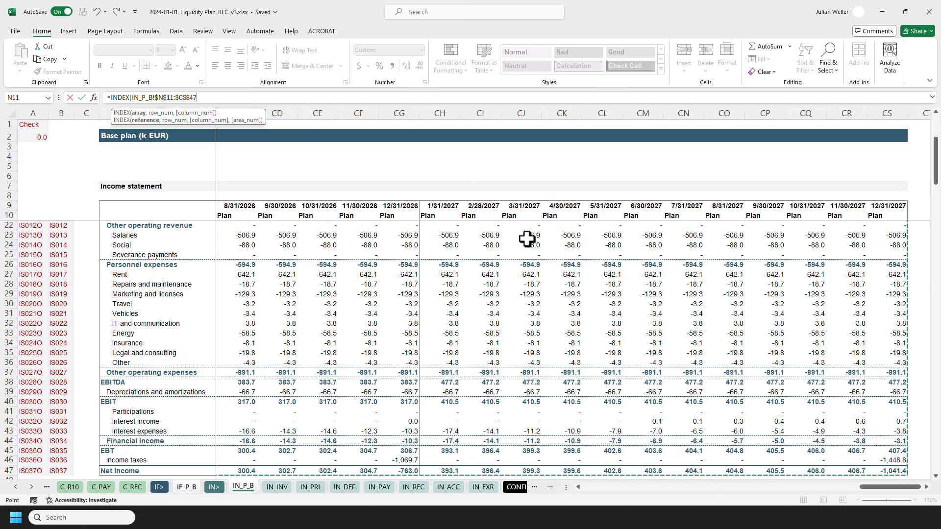
# Complete the INDEX formula in I10 with MATCH lookups on IN_P_B!$B$11:$B$47 for rows and IN_P_B!$N$9:$CS$9 for columns, exact match.
pyautogui.write(',MATCH(')
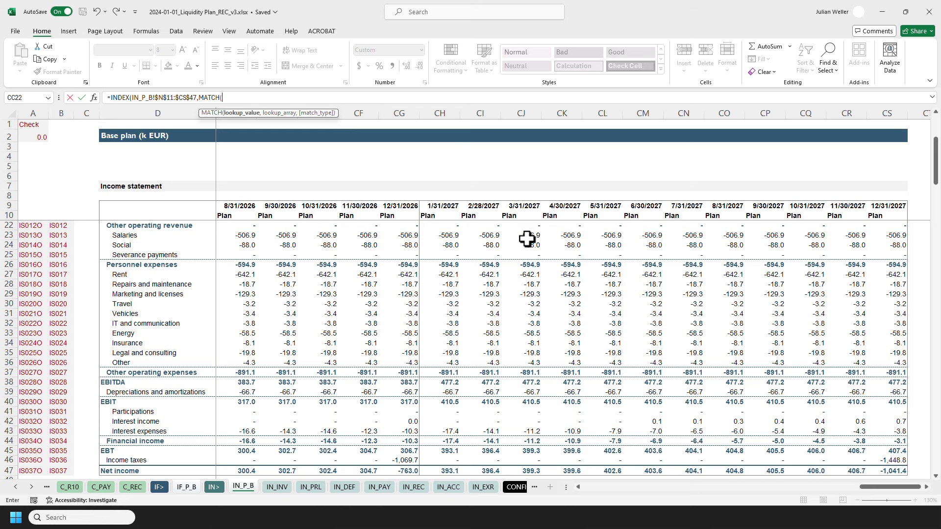
pyautogui.write(',')
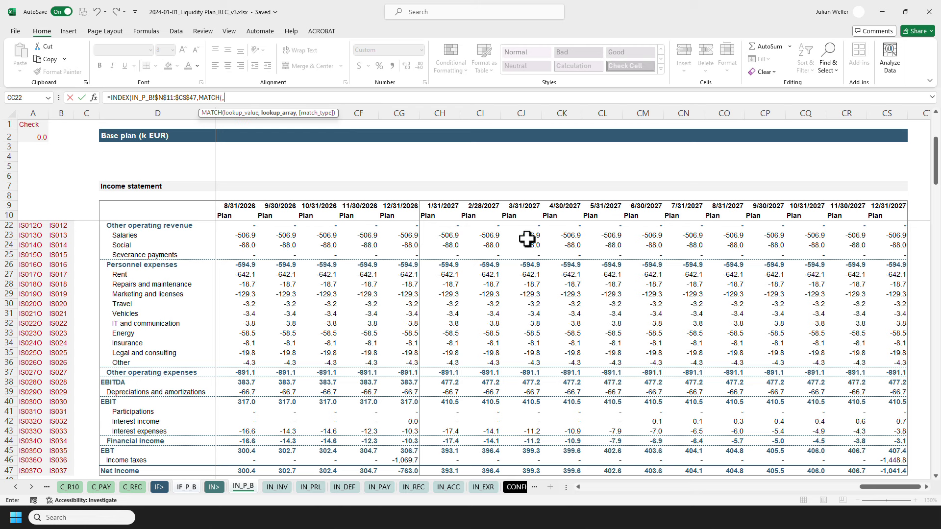
pyautogui.click(68, 209)
pyautogui.press('Down')
pyautogui.press('Down')
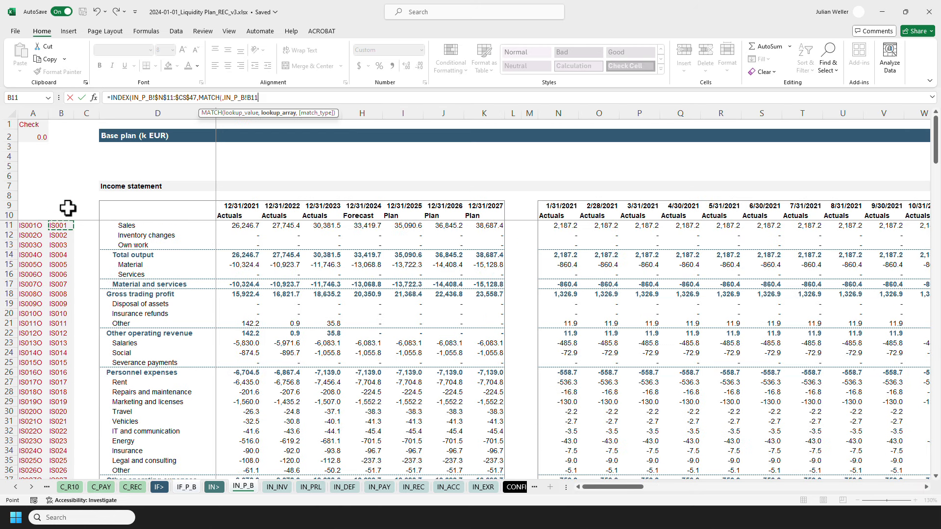
pyautogui.hotkey('ctrl', 'shift', 'Down')
pyautogui.press('F4')
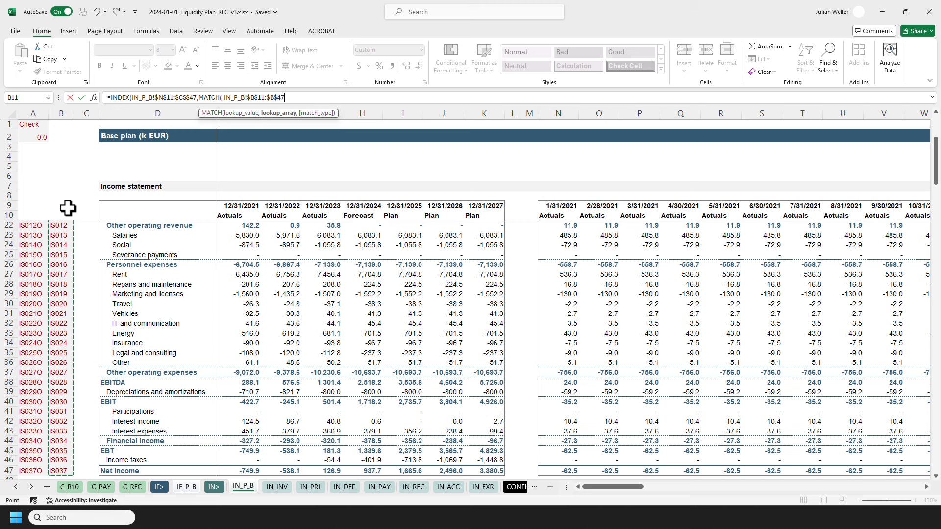
pyautogui.write(',0)')
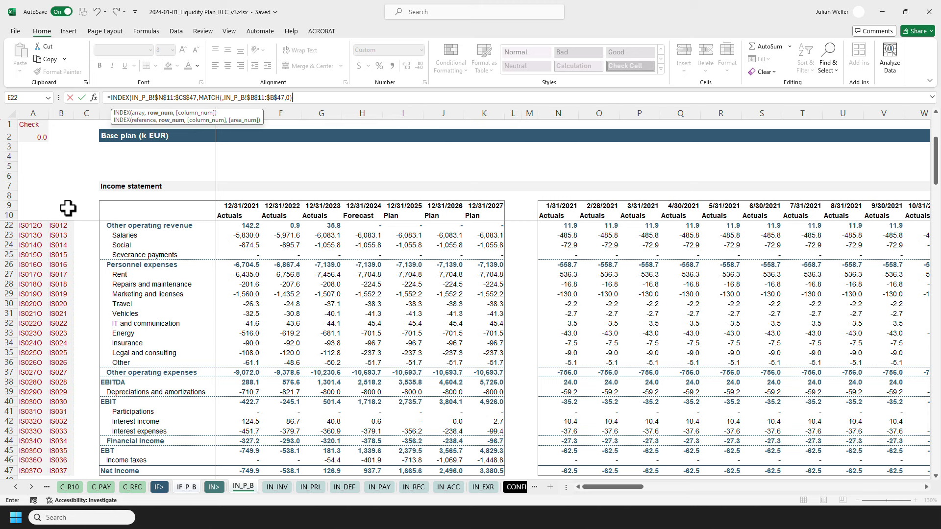
pyautogui.write(',MATCH(')
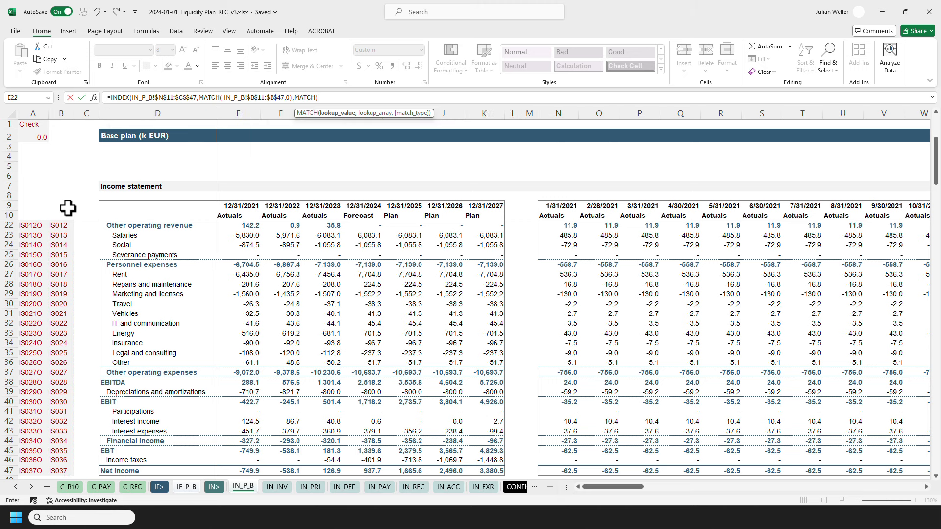
pyautogui.write(',')
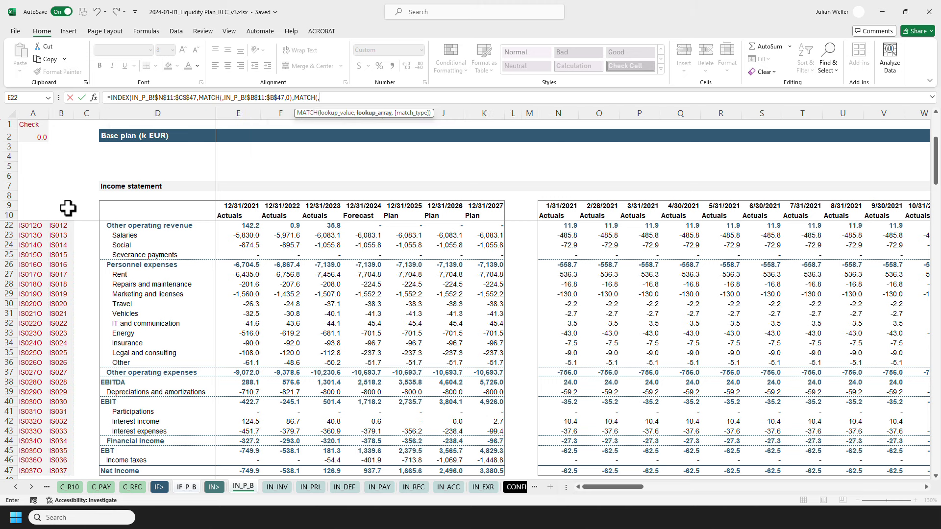
pyautogui.click(557, 209)
pyautogui.hotkey('ctrl', 'shift', 'Right')
pyautogui.press('F4')
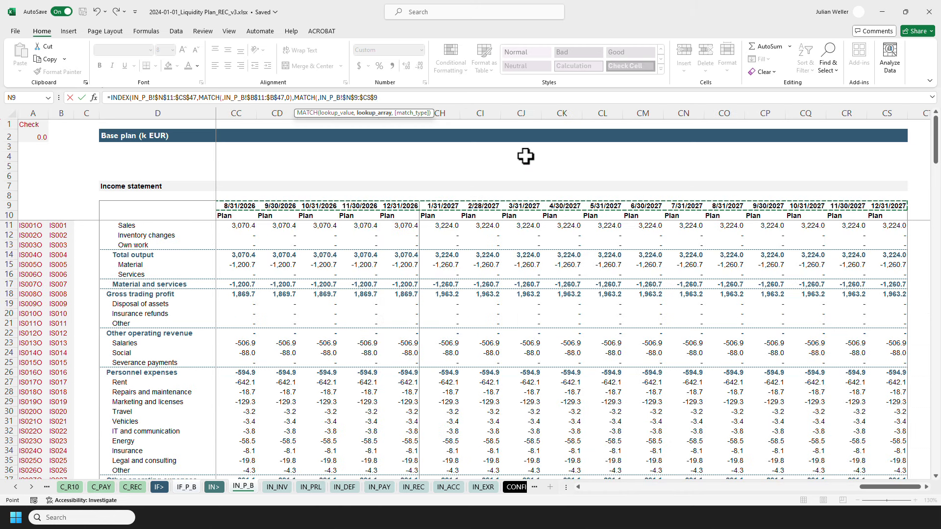
pyautogui.write(',0))')
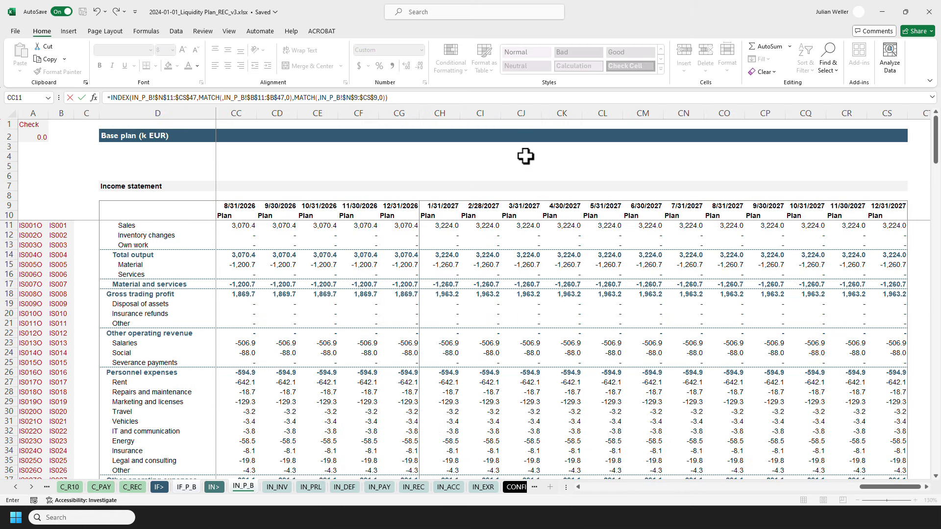
pyautogui.press('Return')
pyautogui.press('Up')
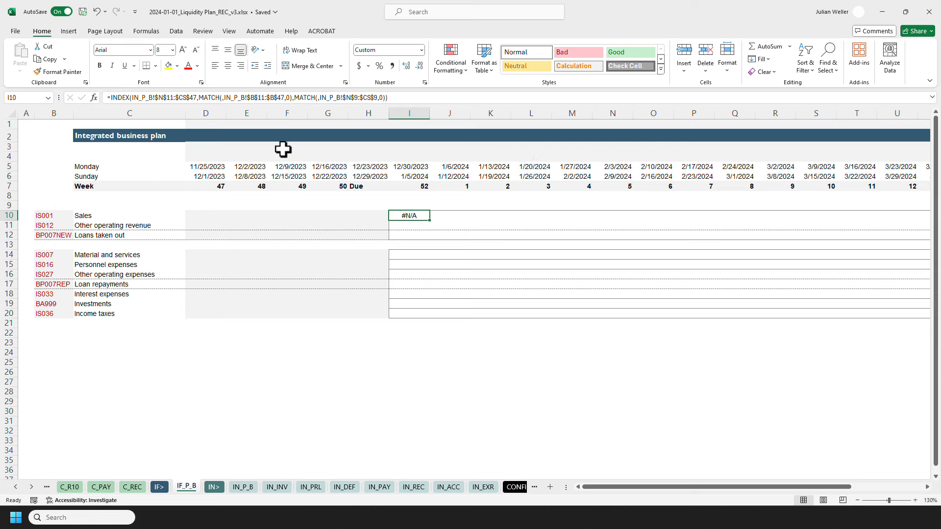
# Set the I10 formula's row lookup value to $B10 and its column lookup value to I$5.
pyautogui.click(221, 101)
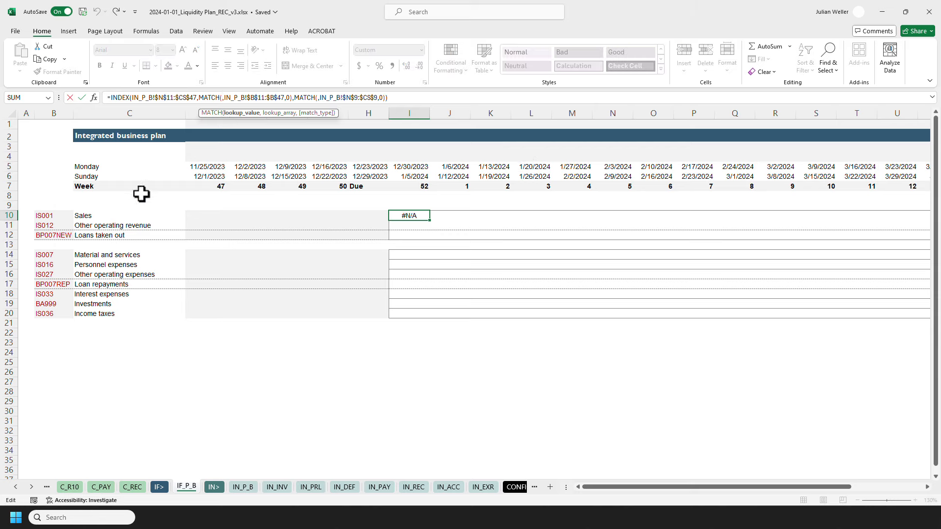
pyautogui.click(64, 216)
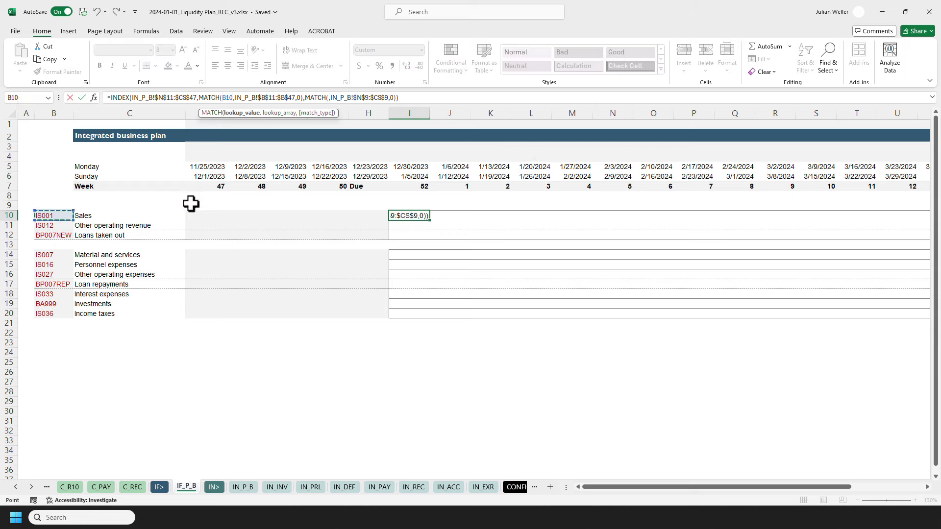
pyautogui.press('F4')
pyautogui.press('F4')
pyautogui.press('F4')
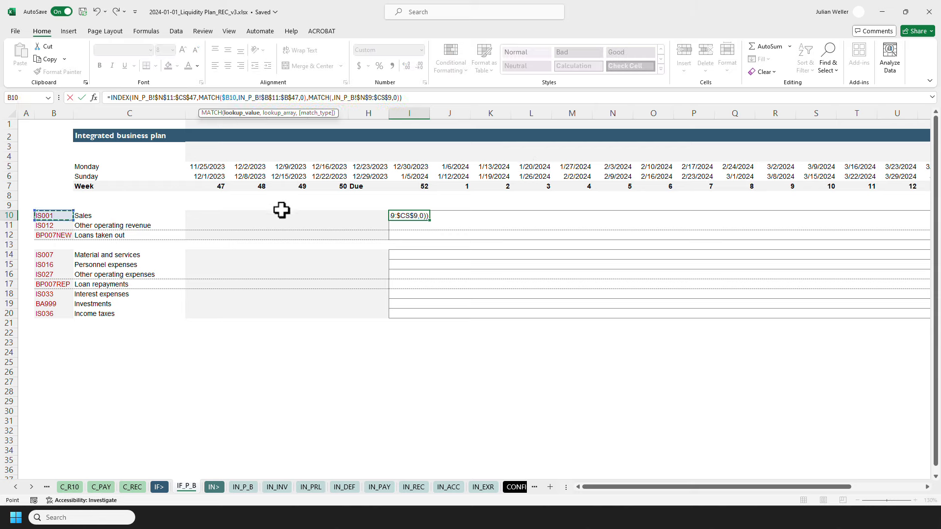
pyautogui.click(331, 98)
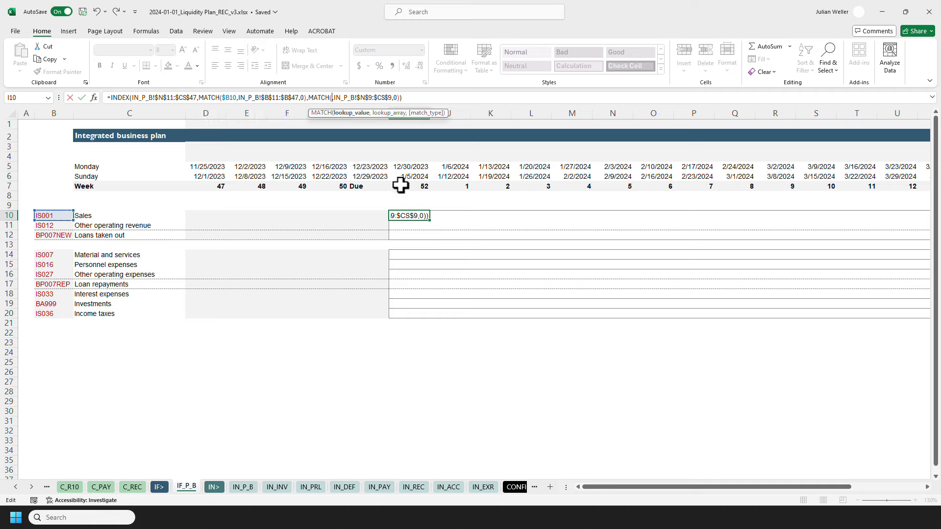
pyautogui.click(401, 165)
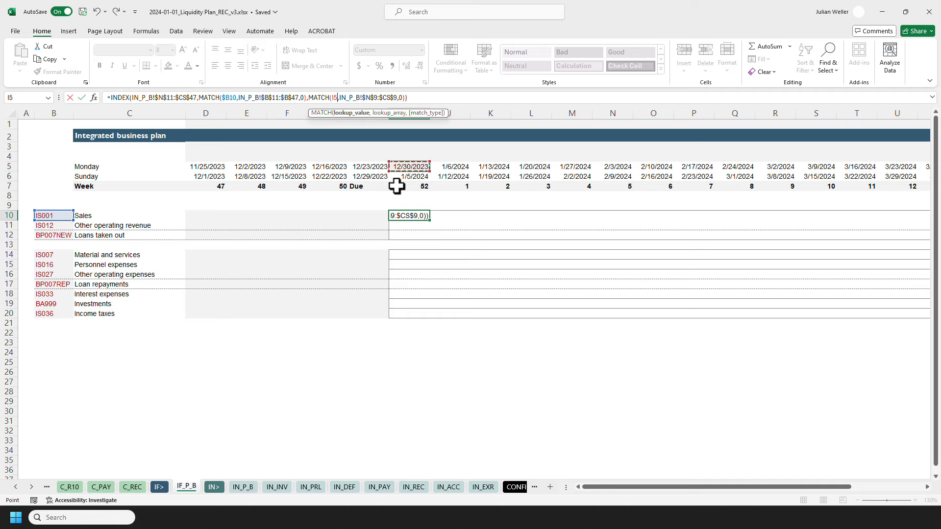
pyautogui.press('F4')
pyautogui.press('F4')
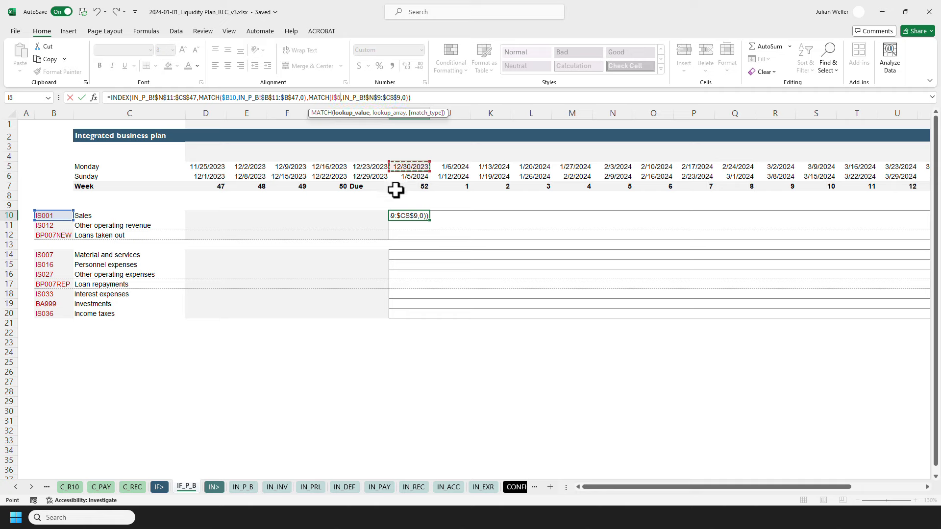
pyautogui.hotkey('ctrl', 'Return')
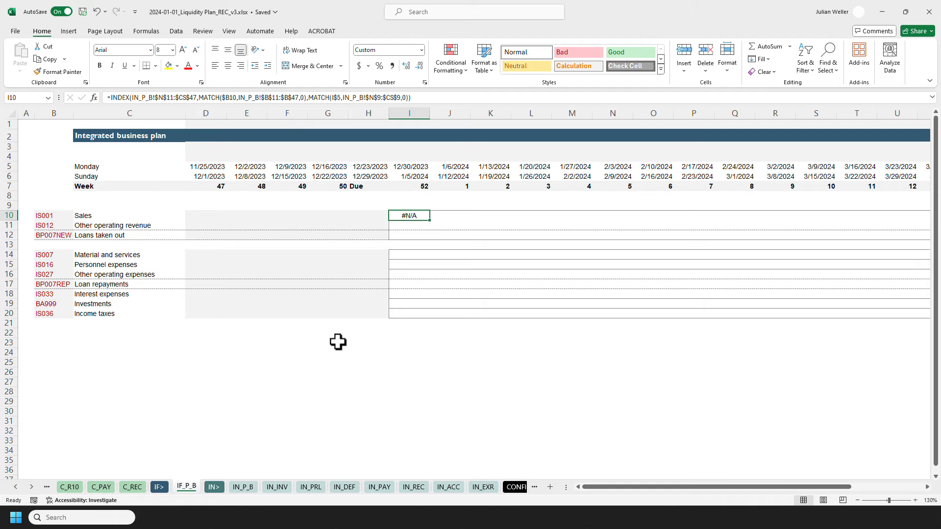
# Enter a month-end date formula in I4: =DATE(YEAR(I$5),MONTH(I$5)+1,0).
pyautogui.click(247, 488)
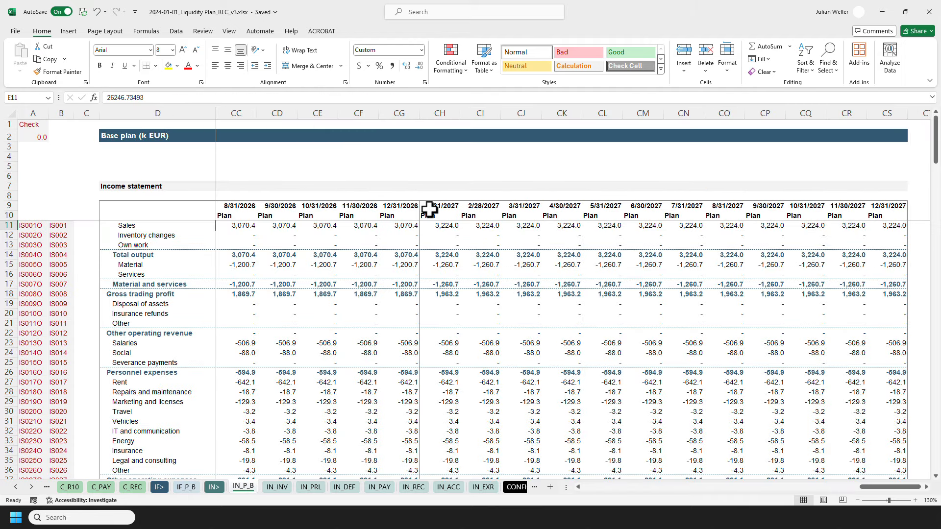
pyautogui.click(188, 487)
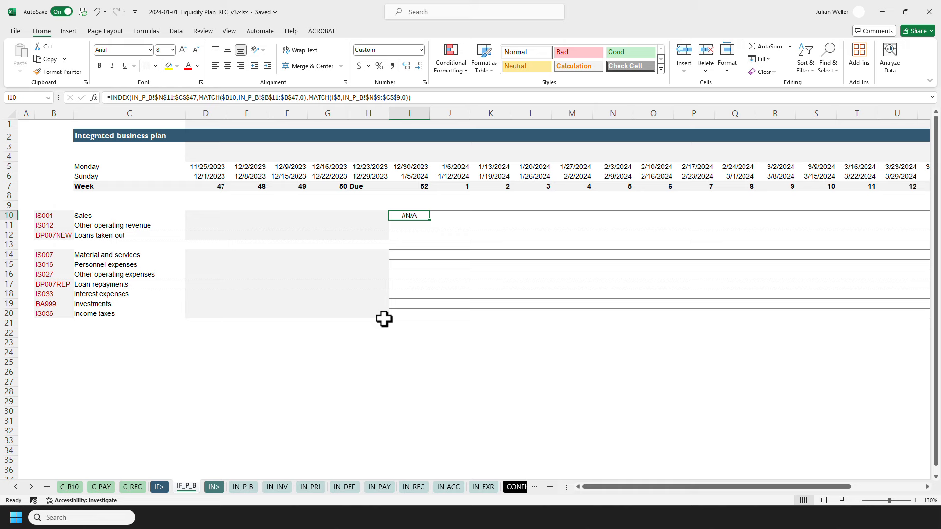
pyautogui.click(412, 157)
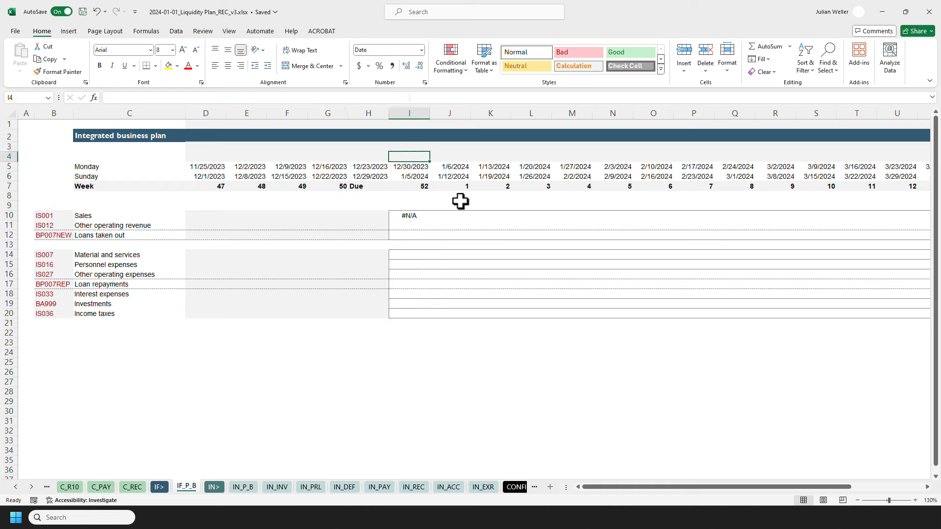
pyautogui.write('=da')
pyautogui.press('Tab')
pyautogui.write('ye')
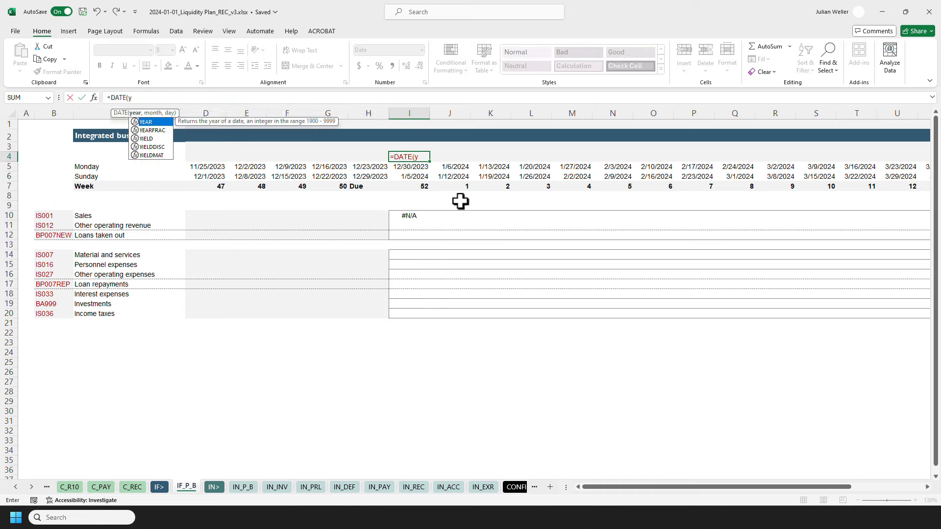
pyautogui.press('Tab')
pyautogui.press('Down')
pyautogui.press('F4')
pyautogui.press('F4')
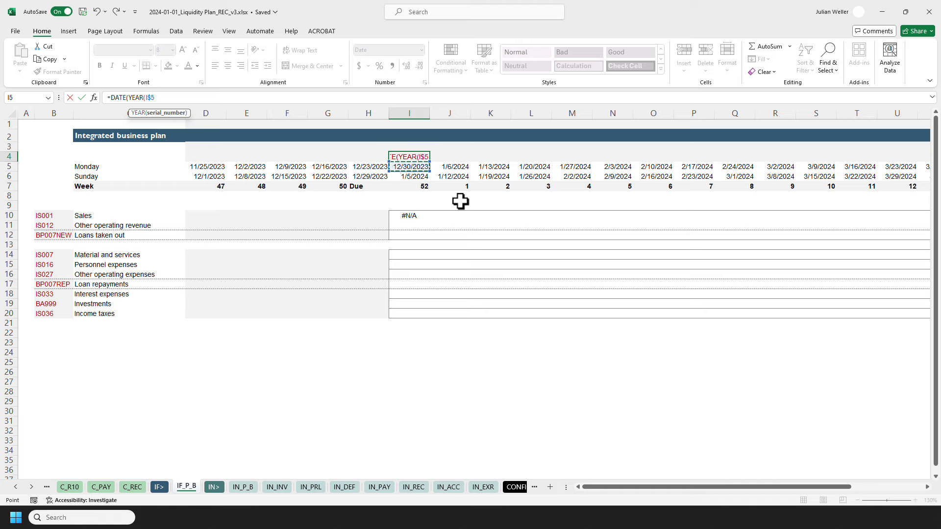
pyautogui.write('),mo')
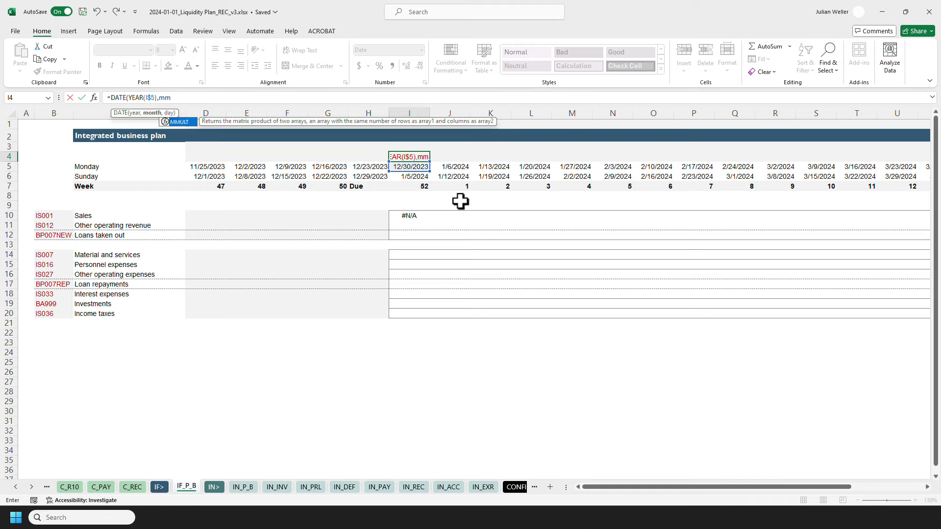
pyautogui.write('n')
pyautogui.press('Tab')
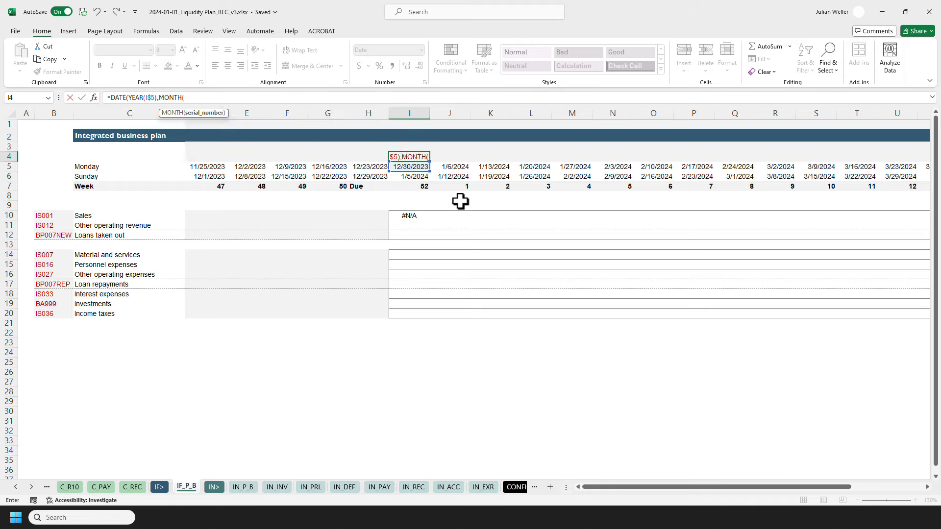
pyautogui.press('Down')
pyautogui.press('F4')
pyautogui.press('F4')
pyautogui.write(')+1')
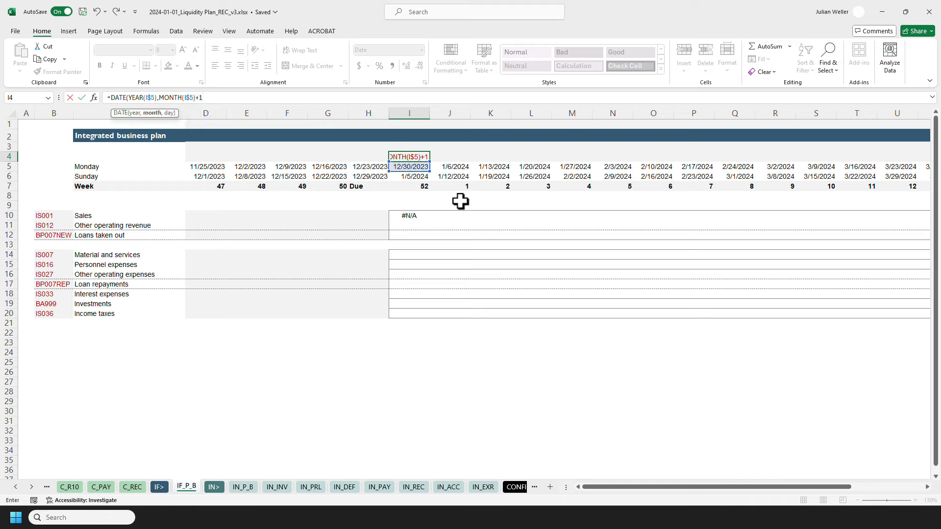
pyautogui.write(',0)')
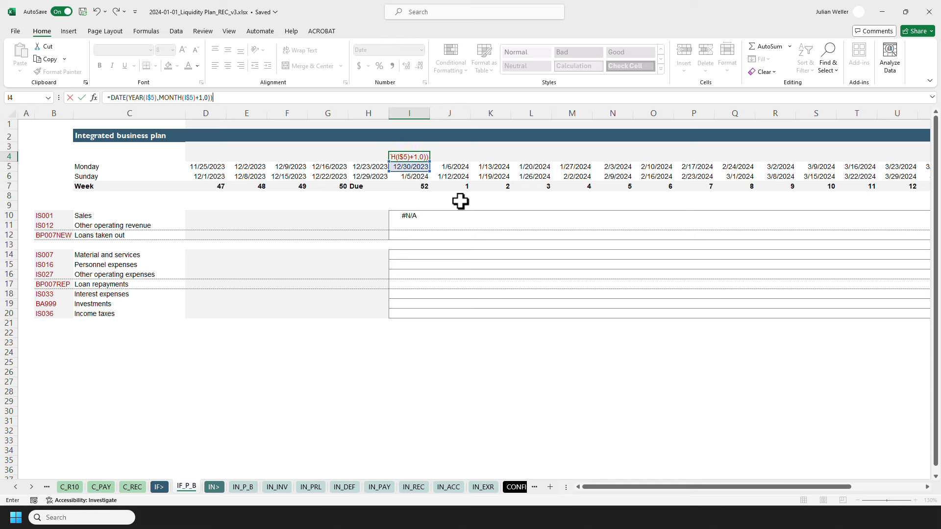
pyautogui.press('Return')
pyautogui.press('Return')
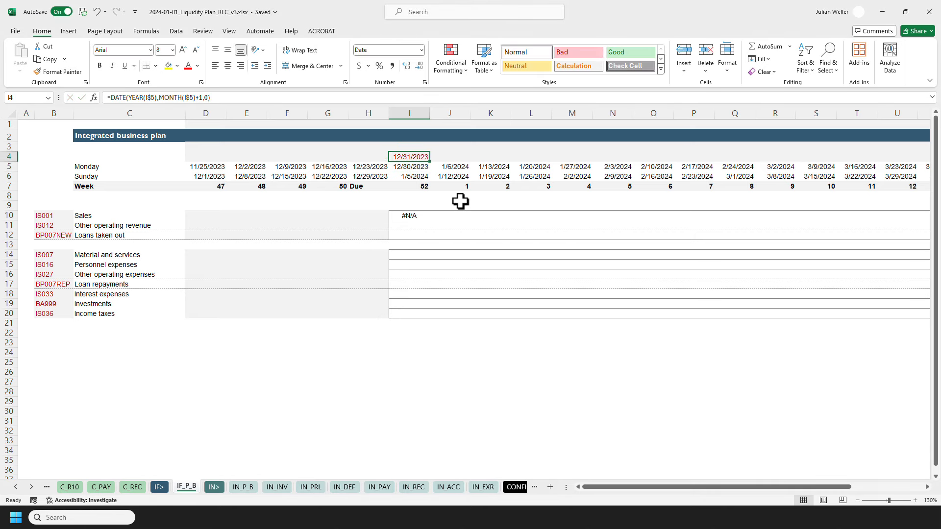
# Change the column lookup value in the I10 formula to the month-end date in I$4.
pyautogui.click(408, 169)
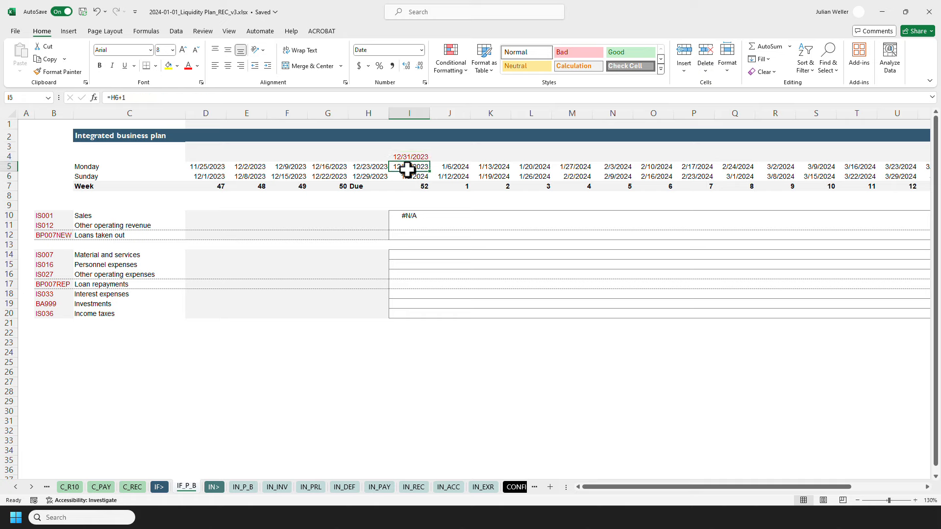
pyautogui.click(417, 157)
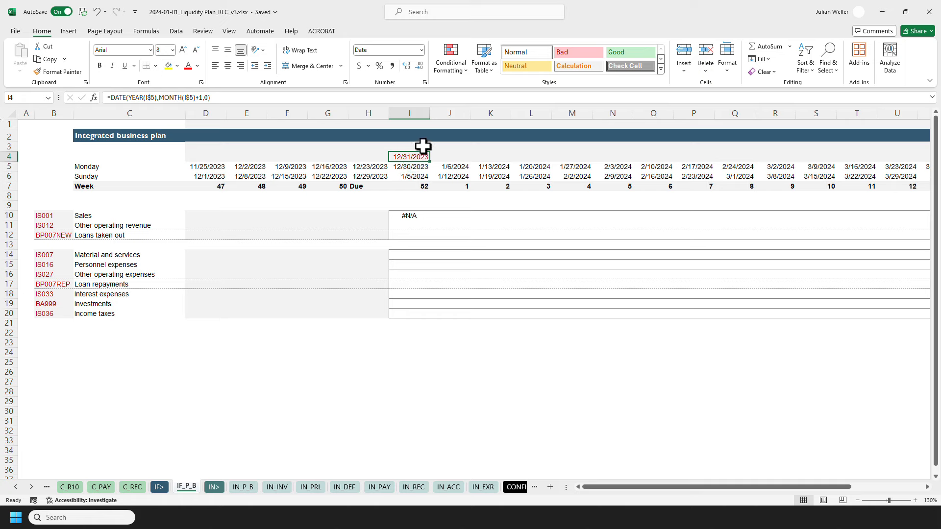
pyautogui.press('F2')
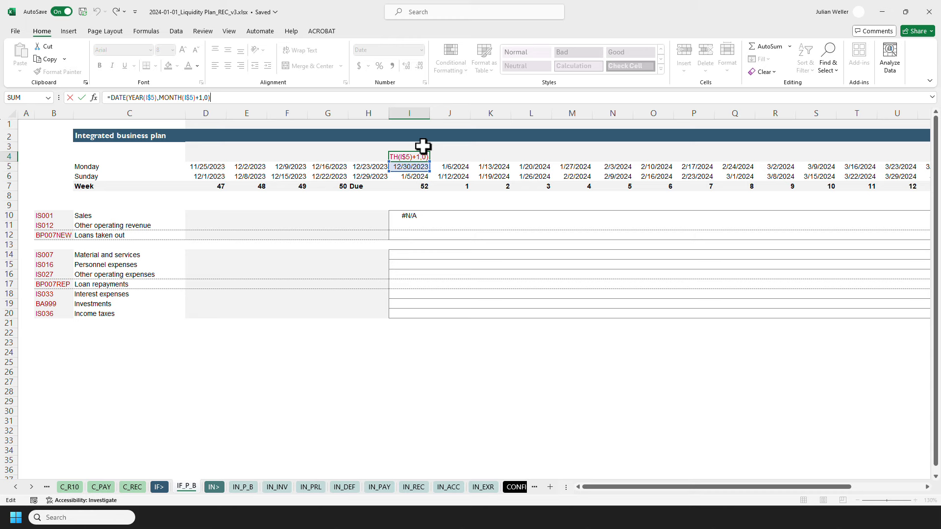
pyautogui.press('Return')
pyautogui.doubleClick(410, 217)
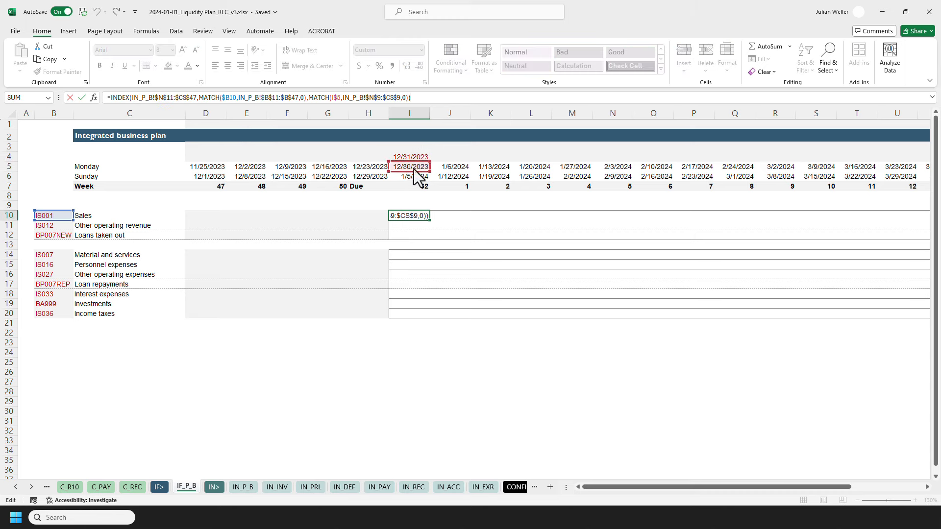
pyautogui.hotkey('ctrl', 'Return')
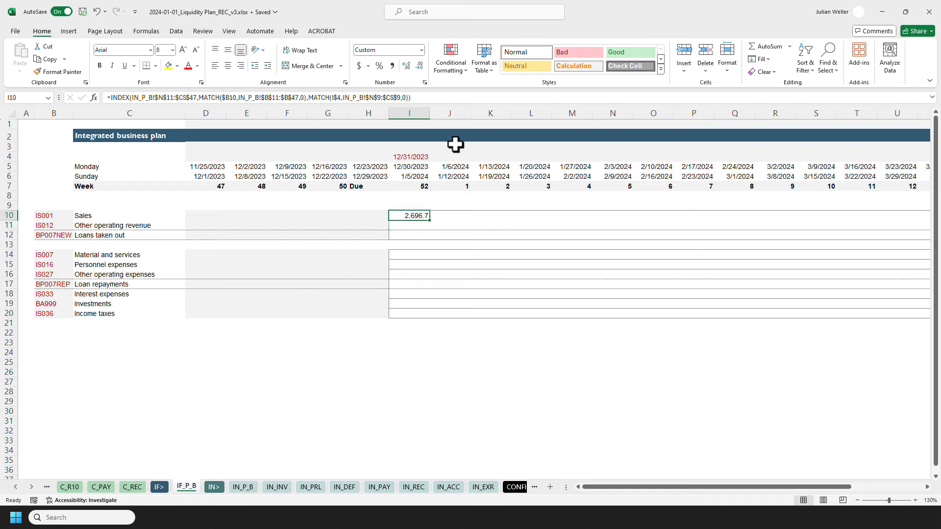
# Copy the month-end date formula from I4 across row 4 from D4 to Z4, pasting formulas only.
pyautogui.hotkey('ctrl', 'c')
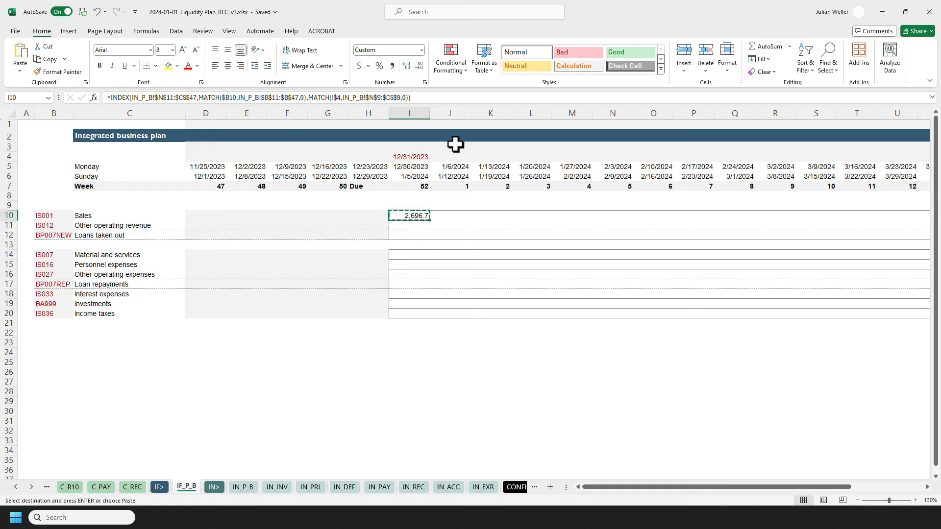
pyautogui.click(416, 157)
pyautogui.hotkey('ctrl', 'c')
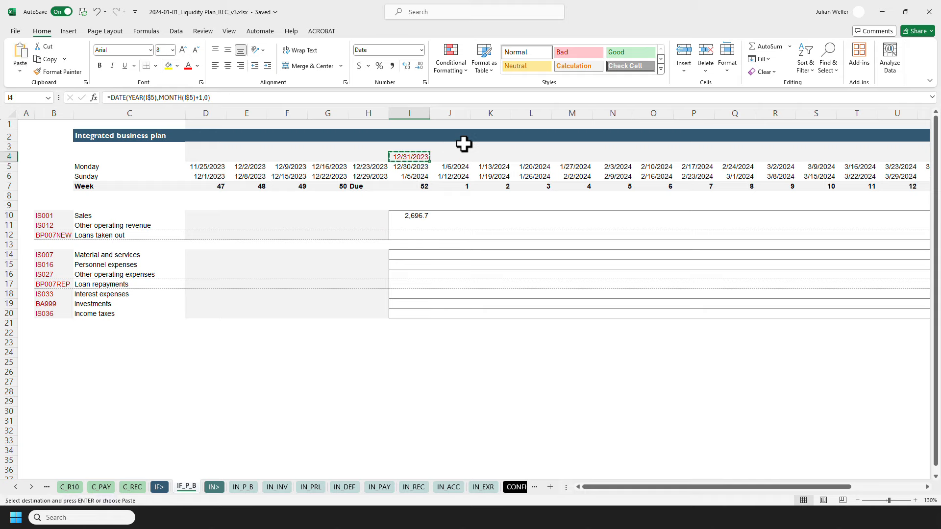
pyautogui.press('Left')
pyautogui.press('Left')
pyautogui.press('Left')
pyautogui.press('Left')
pyautogui.press('Left')
pyautogui.hotkey('shift', 'Right')
pyautogui.hotkey('shift', 'Right')
pyautogui.hotkey('shift', 'Right')
pyautogui.hotkey('shift', 'Right')
pyautogui.hotkey('shift', 'Right')
pyautogui.hotkey('shift', 'Right')
pyautogui.hotkey('shift', 'Right')
pyautogui.hotkey('shift', 'Right')
pyautogui.hotkey('shift', 'Right')
pyautogui.hotkey('shift', 'Right')
pyautogui.hotkey('shift', 'Right')
pyautogui.hotkey('shift', 'Right')
pyautogui.hotkey('shift', 'Right')
pyautogui.hotkey('shift', 'Right')
pyautogui.hotkey('shift', 'Right')
pyautogui.hotkey('shift', 'Right')
pyautogui.hotkey('shift', 'Right')
pyautogui.hotkey('shift', 'Right')
pyautogui.hotkey('shift', 'Right')
pyautogui.hotkey('shift', 'Right')
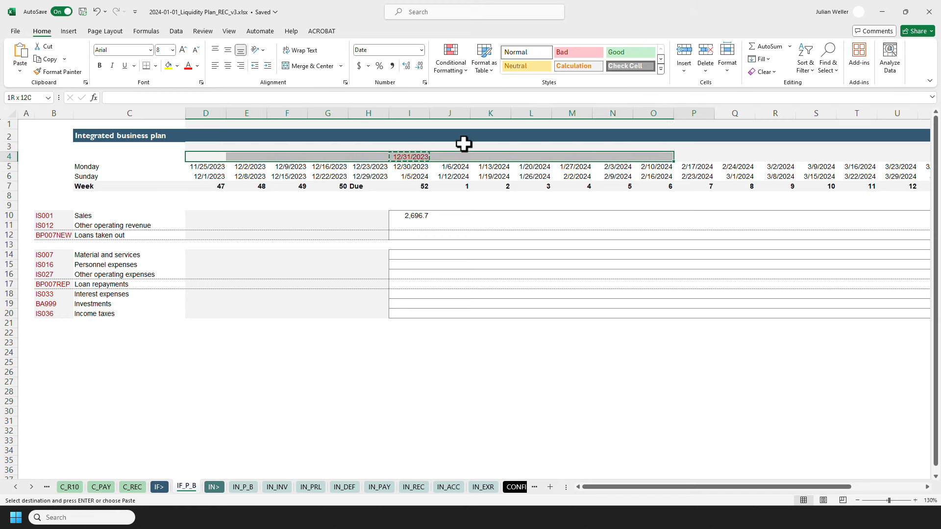
pyautogui.hotkey('ctrl', 'v')
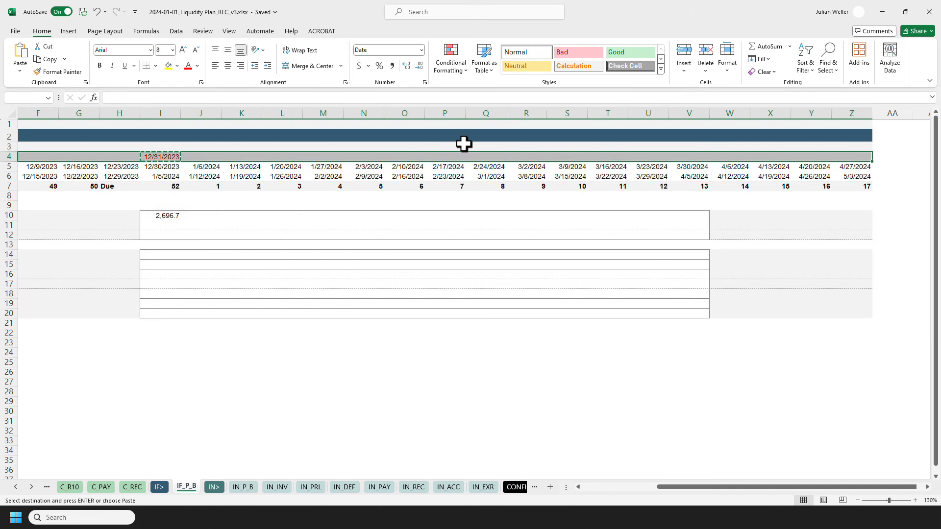
pyautogui.hotkey('ctrl', 'alt', 'v')
pyautogui.press('Return')
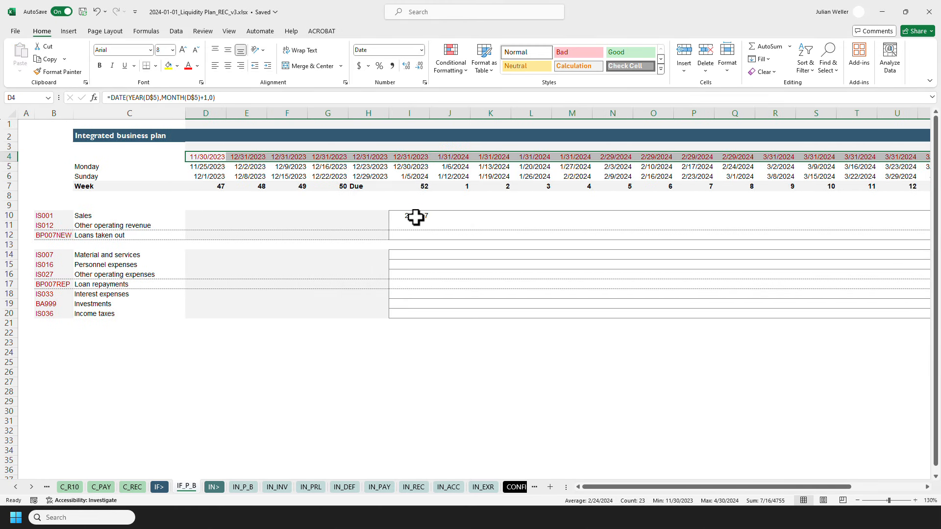
# Paste the I10 lookup formula across the Sales row as formulas only and check the January weekly values.
pyautogui.click(416, 216)
pyautogui.hotkey('ctrl', 'c')
pyautogui.hotkey('shift', 'Right')
pyautogui.hotkey('shift', 'Right')
pyautogui.hotkey('shift', 'Right')
pyautogui.hotkey('shift', 'Right')
pyautogui.hotkey('shift', 'Right')
pyautogui.hotkey('shift', 'Right')
pyautogui.hotkey('shift', 'Right')
pyautogui.hotkey('shift', 'Right')
pyautogui.hotkey('shift', 'Right')
pyautogui.hotkey('shift', 'Right')
pyautogui.hotkey('shift', 'Right')
pyautogui.hotkey('shift', 'Right')
pyautogui.hotkey('shift', 'Right')
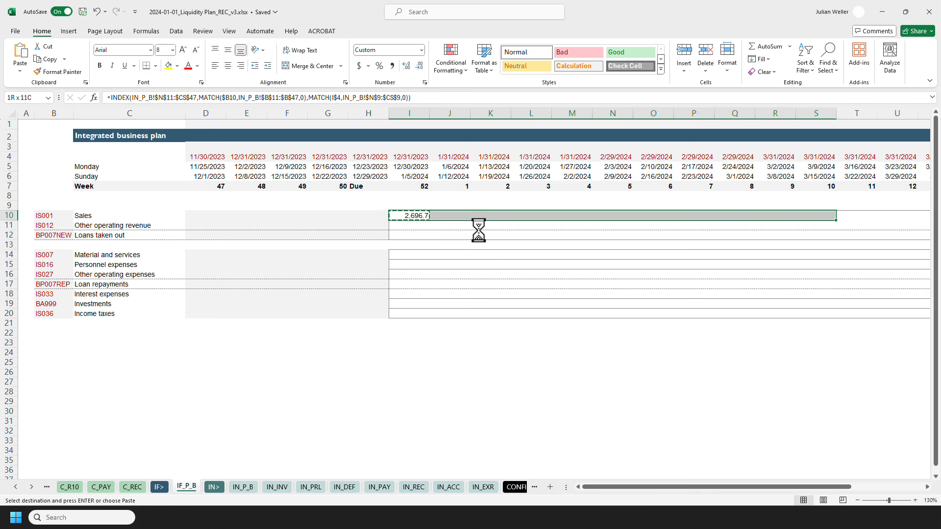
pyautogui.hotkey('ctrl', 'alt', 'v')
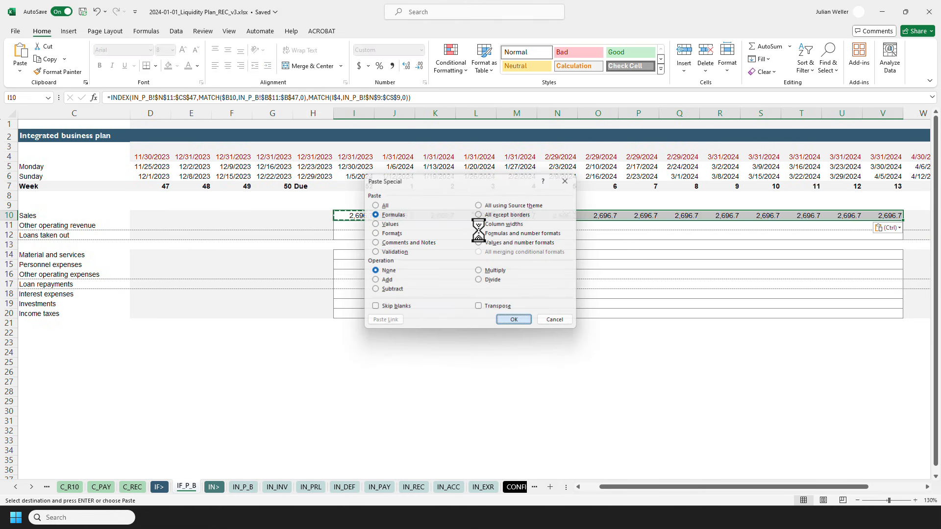
pyautogui.press('Return')
pyautogui.press('Escape')
pyautogui.click(369, 225)
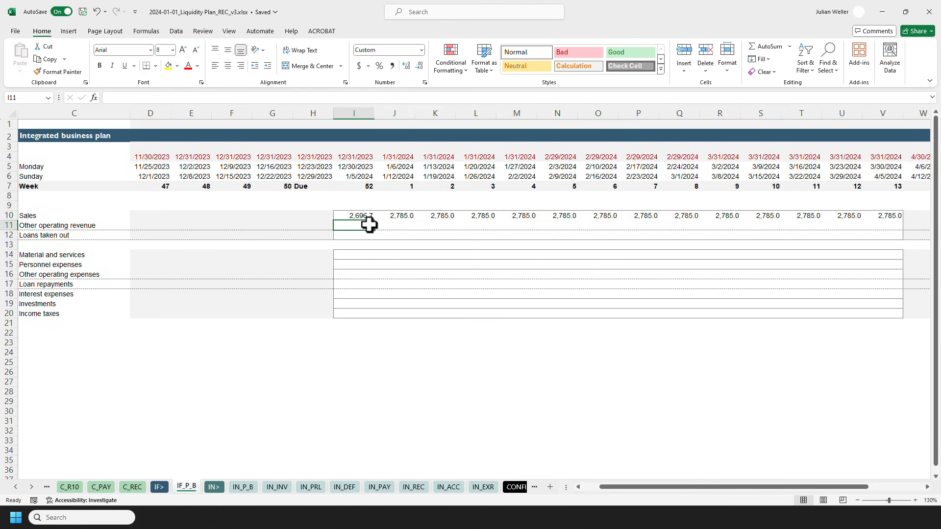
pyautogui.click(395, 218)
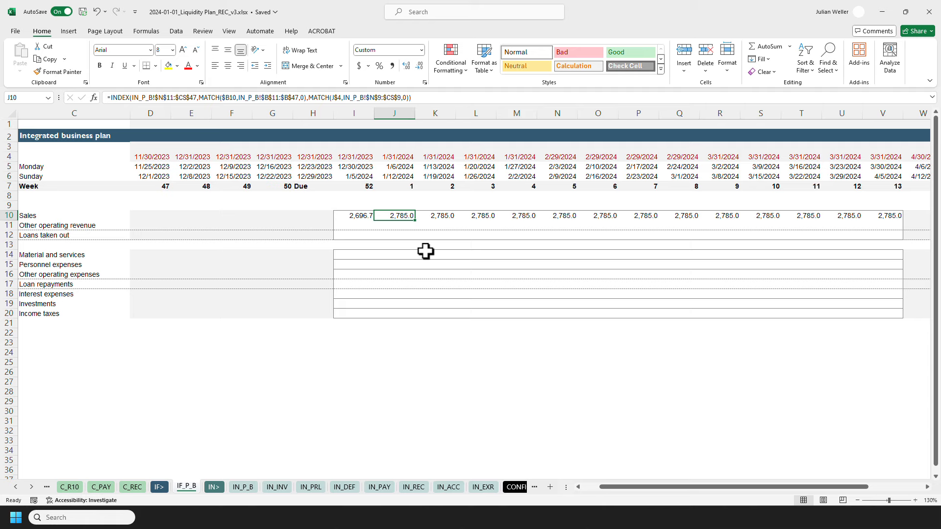
pyautogui.hotkey('shift', 'Right')
pyautogui.hotkey('shift', 'Right')
pyautogui.hotkey('shift', 'Right')
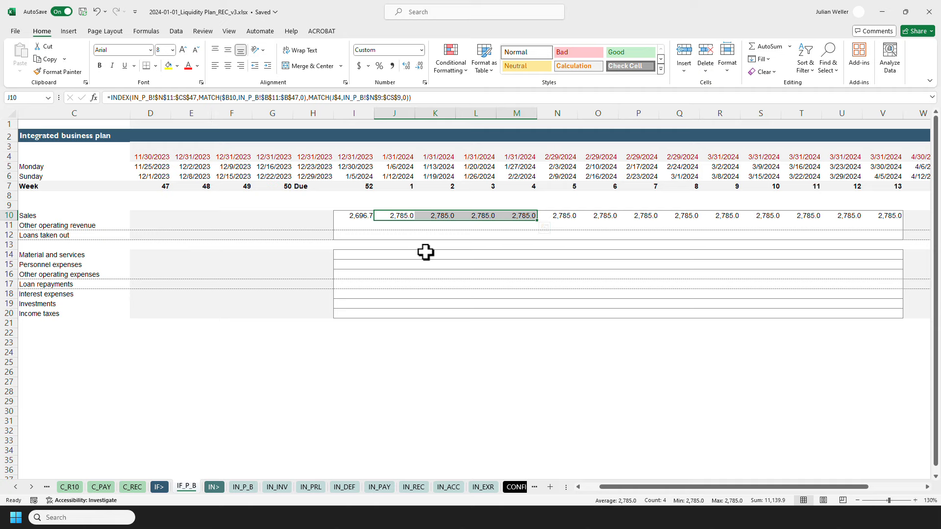
# Enter =COUNTIFS($D$4:$Z$4,D$4) in D3 to count weeks per month, and paste it as formulas across row 3 to Z3.
pyautogui.click(144, 153)
pyautogui.press('Up')
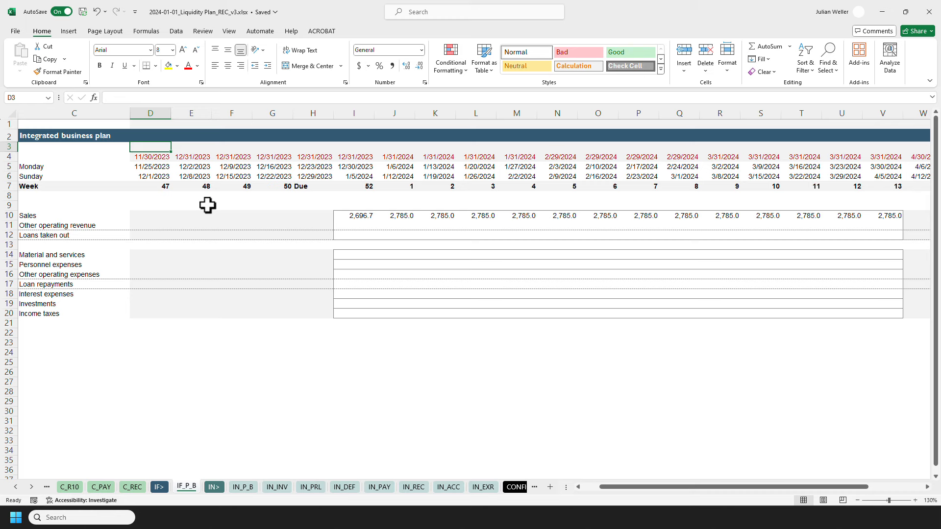
pyautogui.write('=COUNTIFS(')
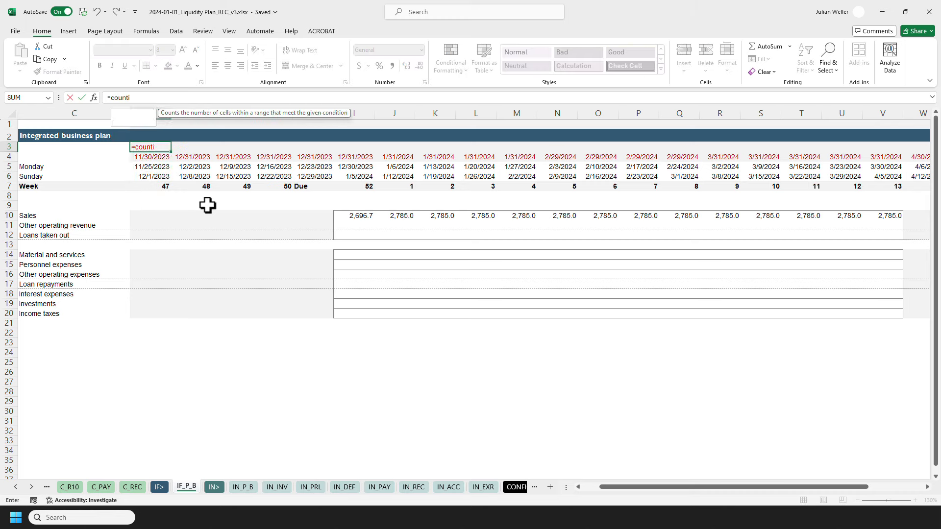
pyautogui.press('Down')
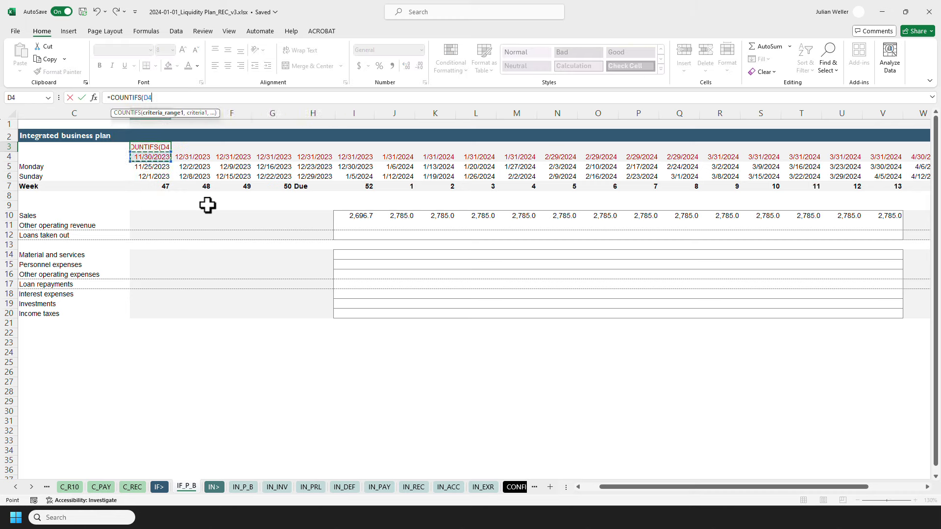
pyautogui.hotkey('ctrl', 'shift', 'Right')
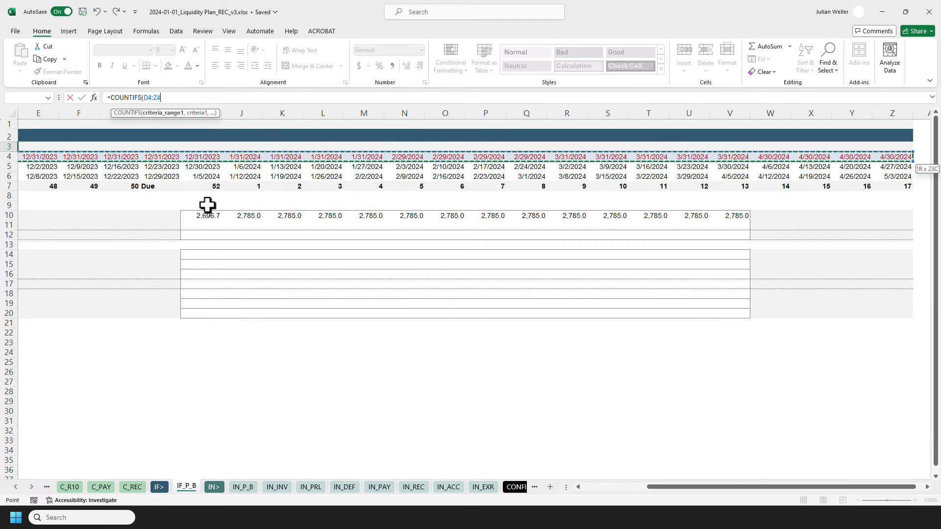
pyautogui.press('F4')
pyautogui.write(',')
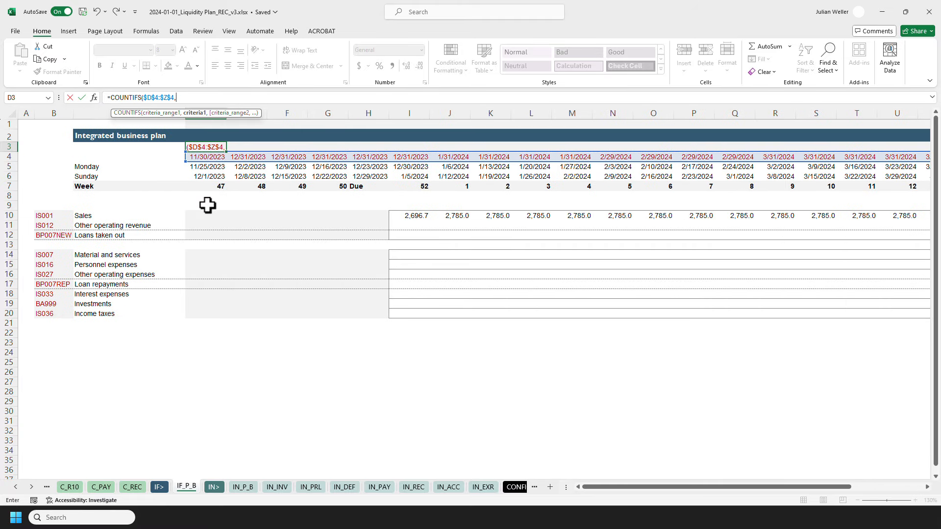
pyautogui.click(208, 157)
pyautogui.press('F4')
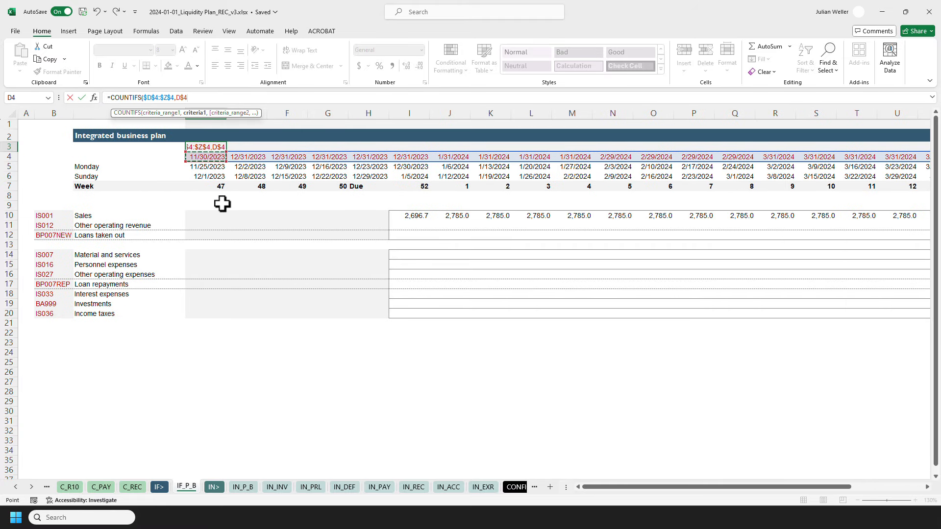
pyautogui.press('F4')
pyautogui.hotkey('ctrl', 'Return')
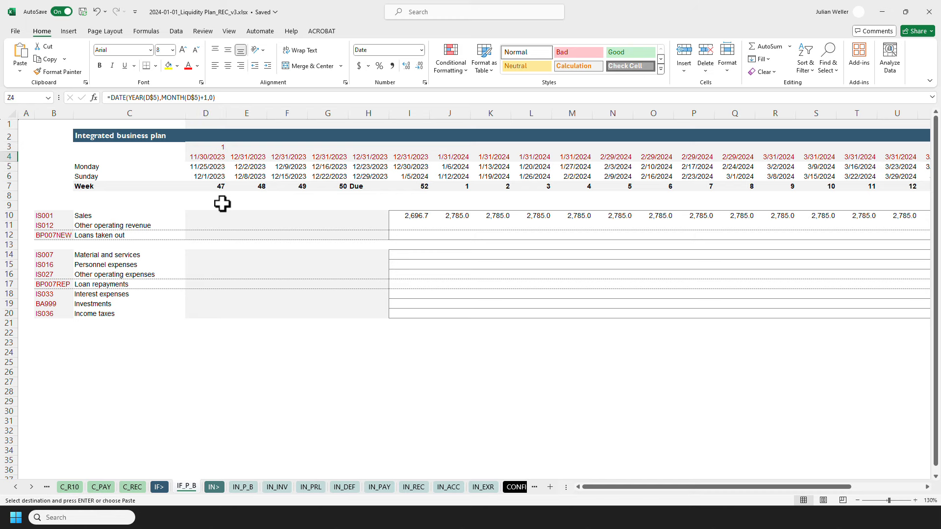
pyautogui.hotkey('ctrl', 'shift', 'Right')
pyautogui.hotkey('ctrl', 'alt', 'v')
pyautogui.press('Return')
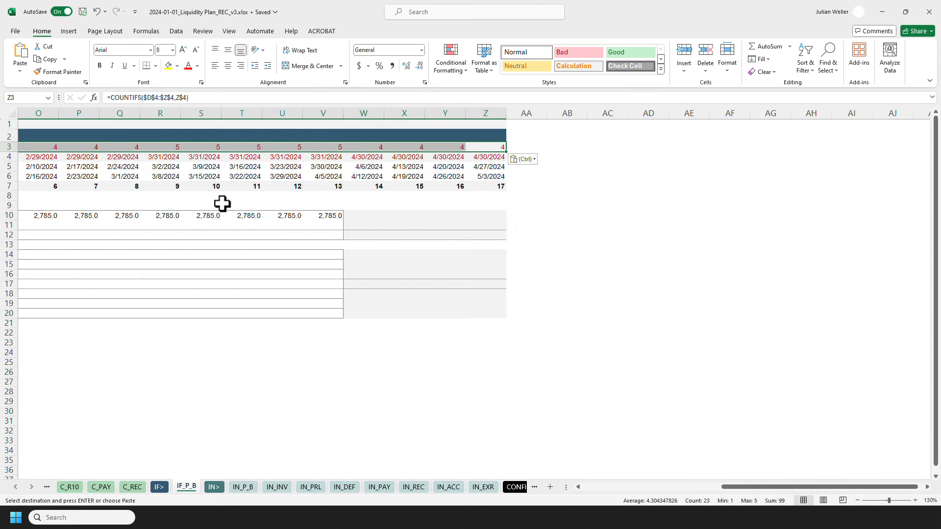
pyautogui.hotkey('ctrl', 'Home')
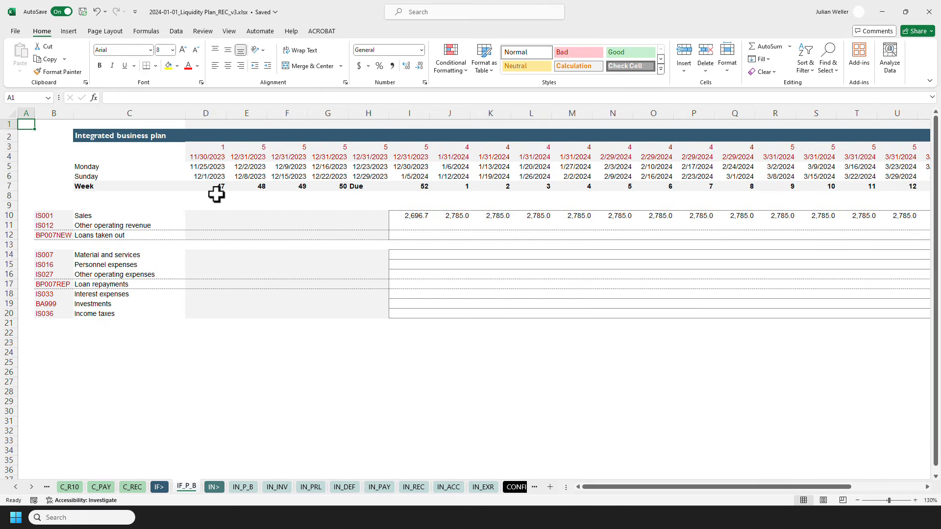
# Append *(1/I$3) to the I10 formula so each month's value is split over its weeks.
pyautogui.click(211, 157)
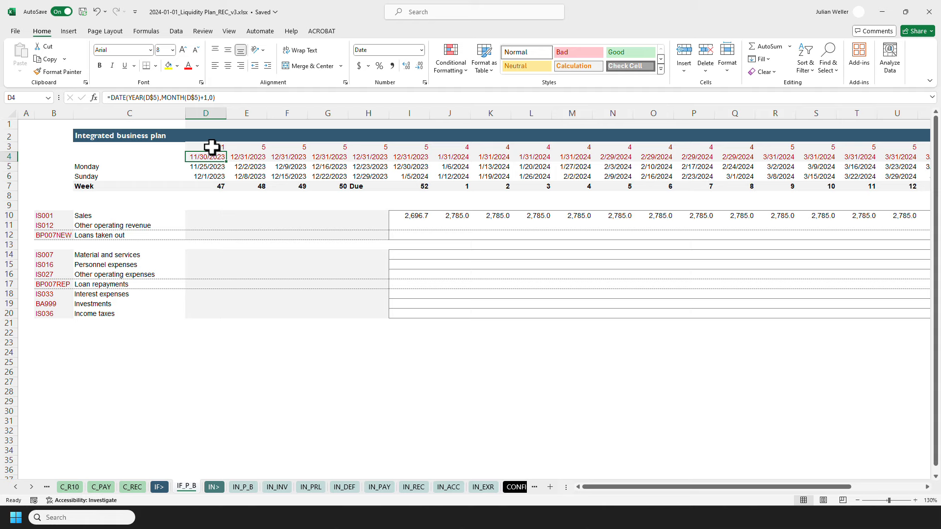
pyautogui.click(210, 147)
pyautogui.moveTo(248, 147); pyautogui.dragTo(400, 146)
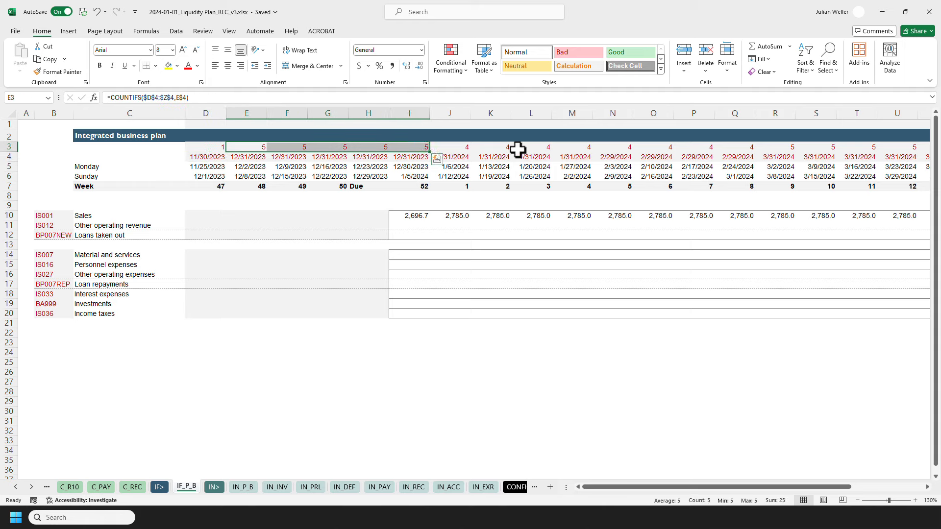
pyautogui.click(460, 147)
pyautogui.keyDown('shift'); pyautogui.click(574, 148); pyautogui.keyUp('shift')
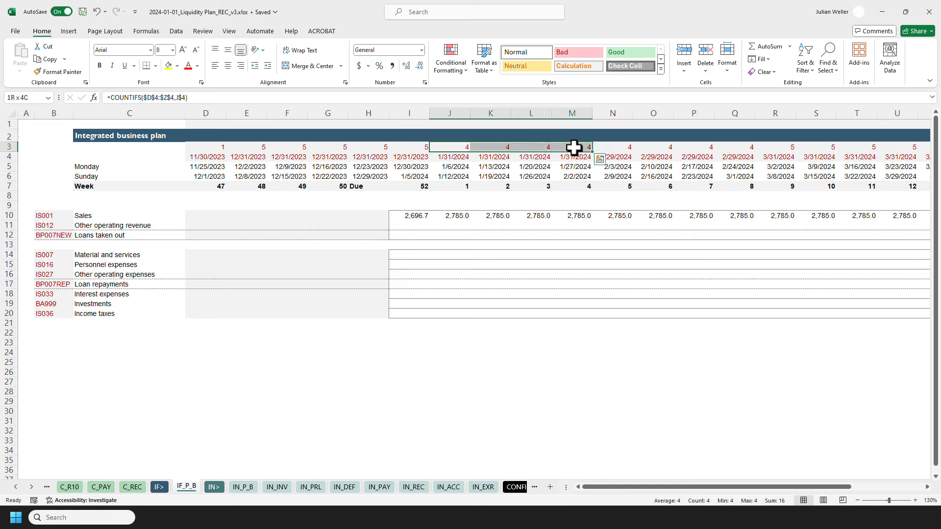
pyautogui.click(413, 216)
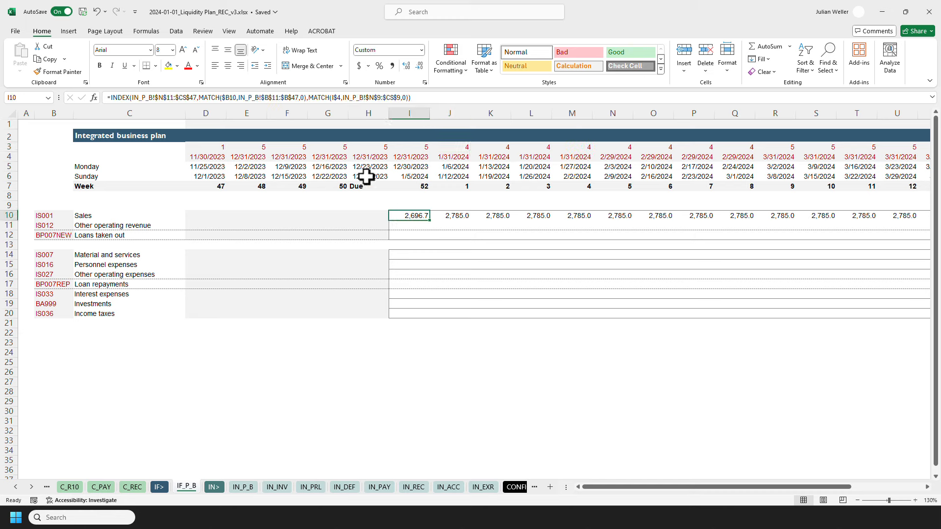
pyautogui.click(431, 97)
pyautogui.write('*(')
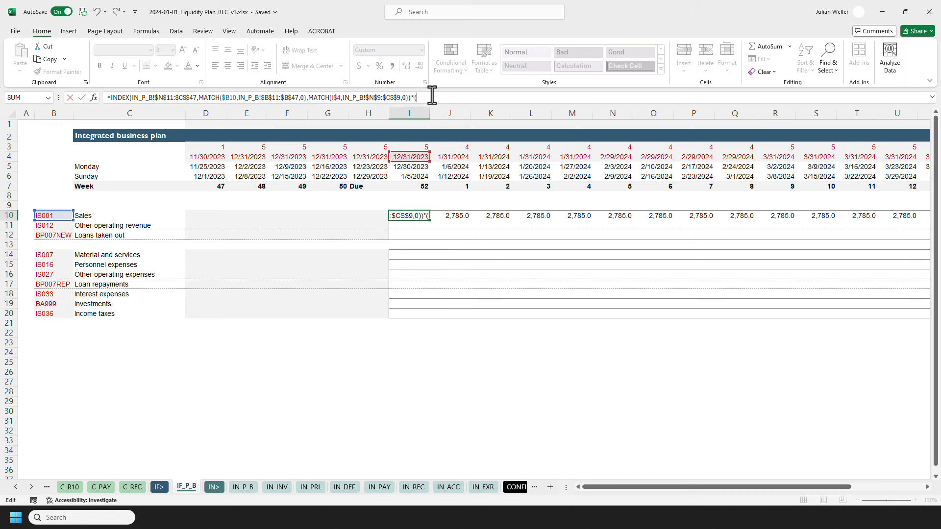
pyautogui.write('1/')
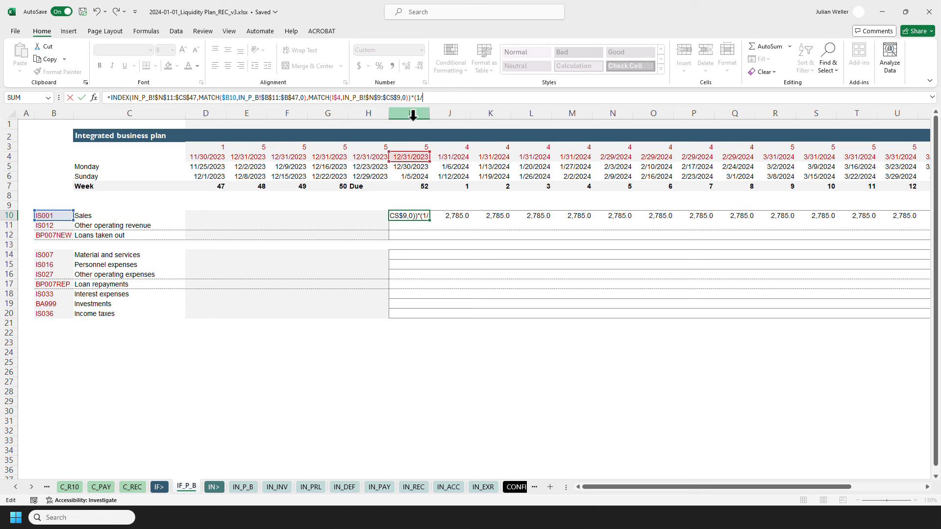
pyautogui.click(406, 146)
pyautogui.press('F4')
pyautogui.press('F4')
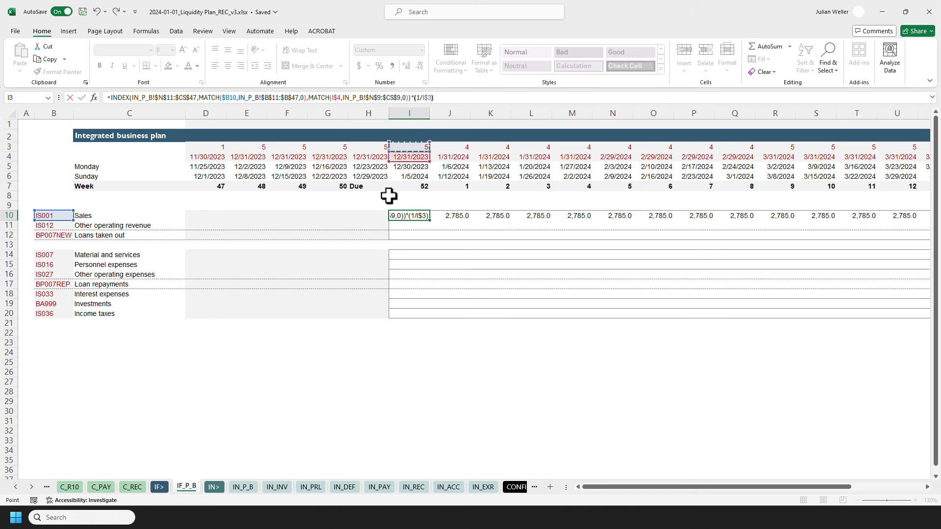
pyautogui.hotkey('ctrl', 'Return')
# Paste the revised I10 formula across the Sales row as formulas only and check the January weekly values.
pyautogui.hotkey('ctrl', 'c')
pyautogui.hotkey('shift', 'Right')
pyautogui.hotkey('shift', 'Right')
pyautogui.hotkey('shift', 'Right')
pyautogui.hotkey('shift', 'Right')
pyautogui.hotkey('shift', 'Right')
pyautogui.hotkey('shift', 'Right')
pyautogui.hotkey('shift', 'Right')
pyautogui.hotkey('shift', 'Right')
pyautogui.hotkey('shift', 'Right')
pyautogui.hotkey('shift', 'Right')
pyautogui.hotkey('shift', 'Right')
pyautogui.hotkey('shift', 'Right')
pyautogui.hotkey('shift', 'Right')
pyautogui.hotkey('ctrl', 'alt', 'v')
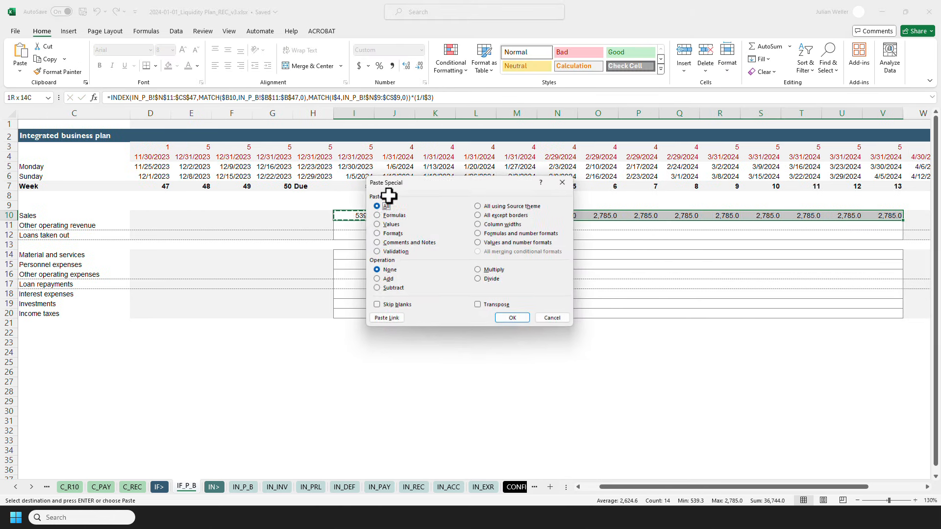
pyautogui.press('Return')
pyautogui.press('Left')
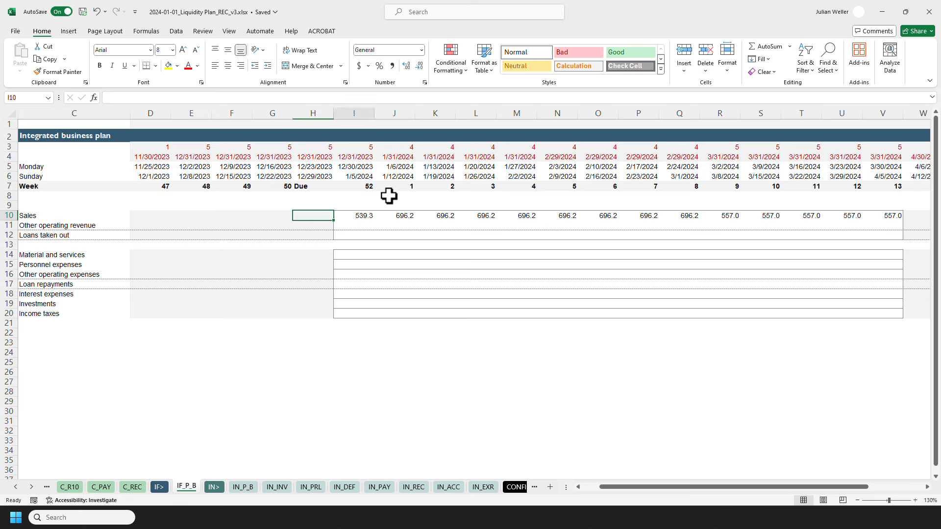
pyautogui.press('Right')
pyautogui.press('Right')
pyautogui.hotkey('shift', 'Right')
pyautogui.hotkey('shift', 'Right')
pyautogui.hotkey('shift', 'Right')
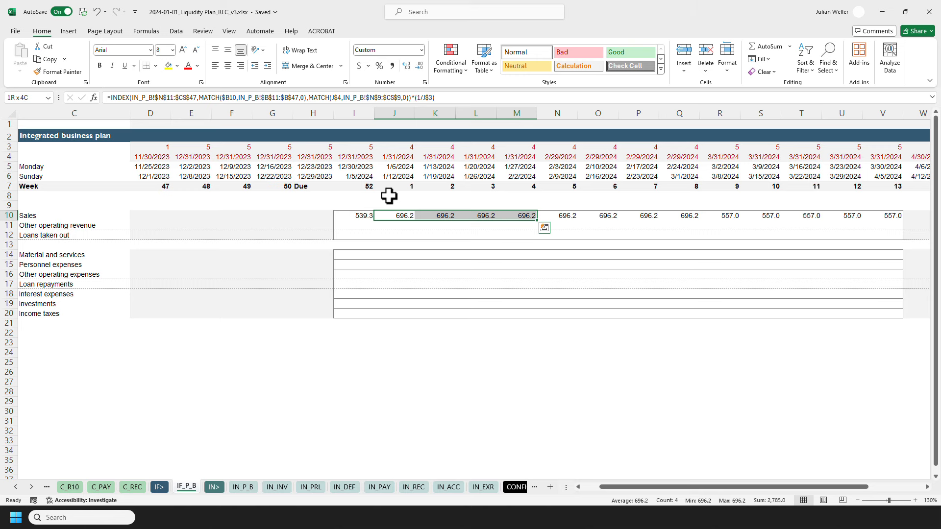
# Copy the Sales row formulas from I10:V10 into the Other operating revenue, Material, Other operating expenses, Interest and Income tax rows.
pyautogui.press('Left')
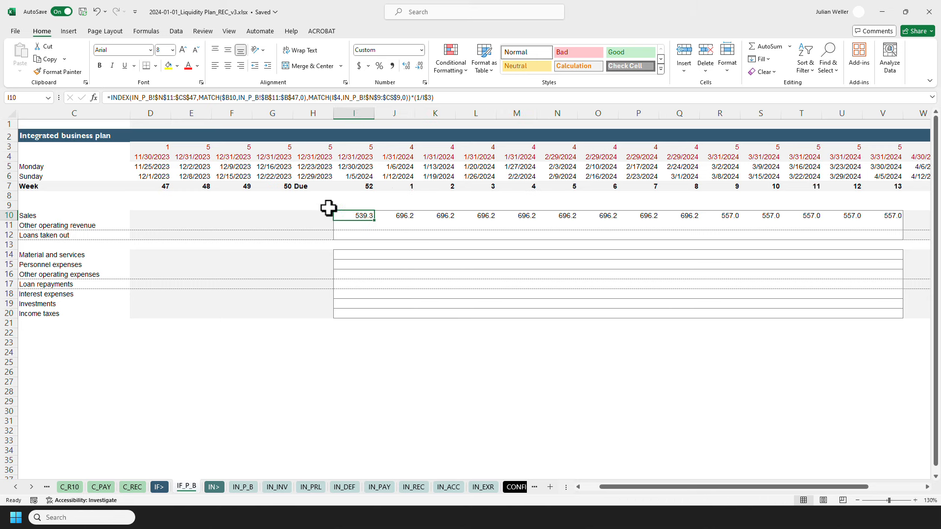
pyautogui.hotkey('ctrl', 'shift', 'Right')
pyautogui.hotkey('ctrl', 'c')
pyautogui.hotkey('ctrl', 'Left')
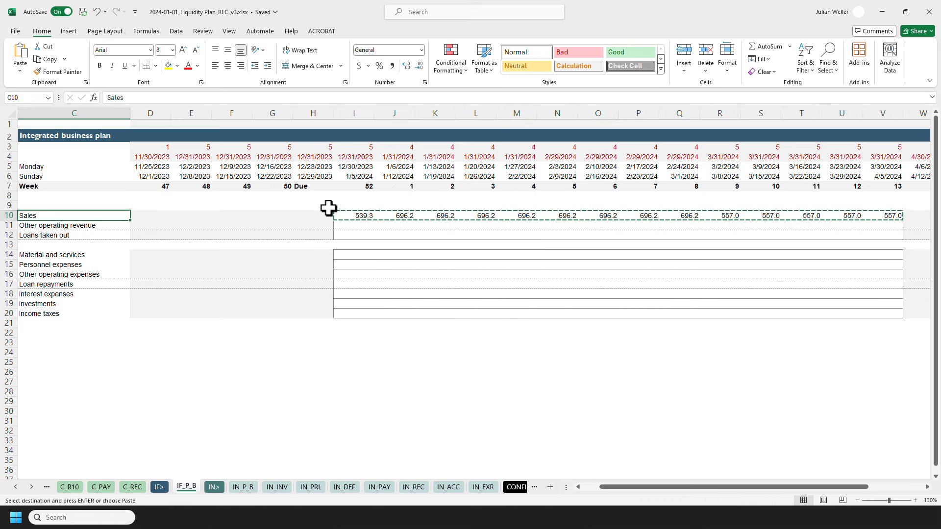
pyautogui.press('Home')
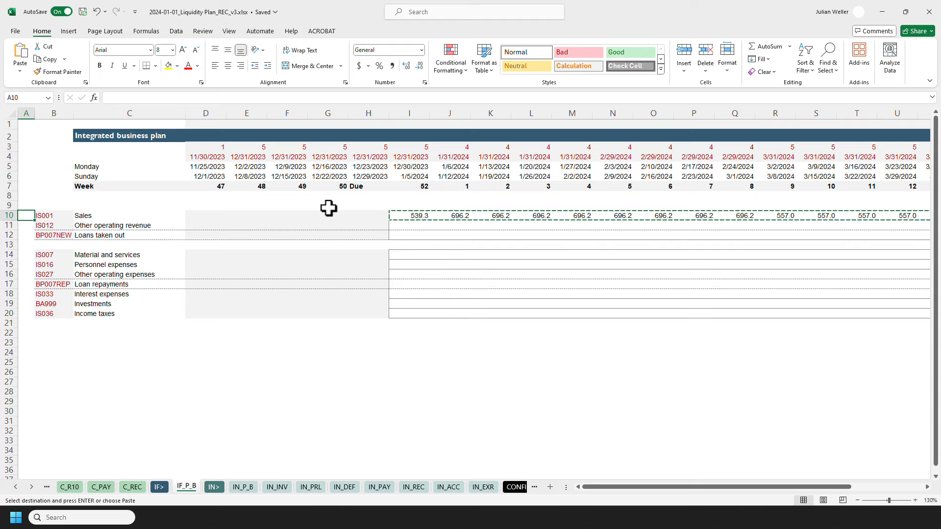
pyautogui.click(401, 226)
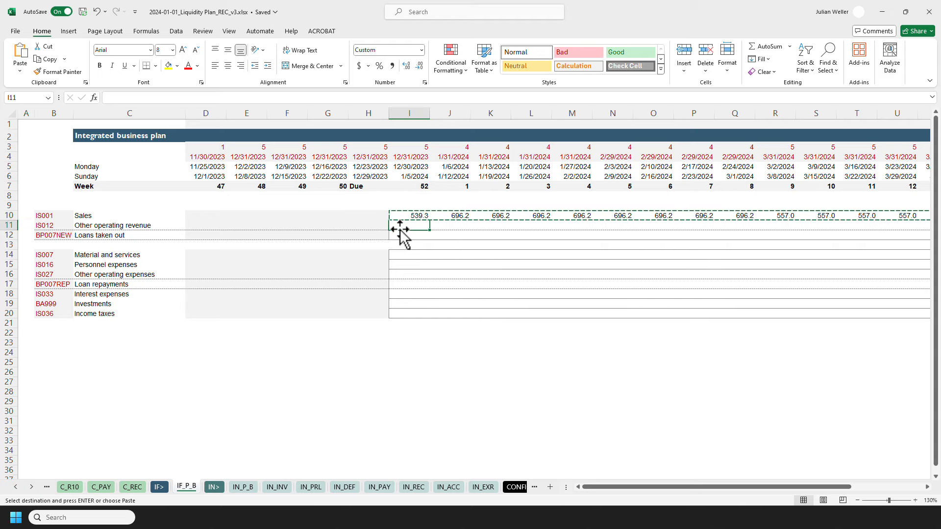
pyautogui.keyDown('ctrl'); pyautogui.click(414, 255); pyautogui.keyUp('ctrl')
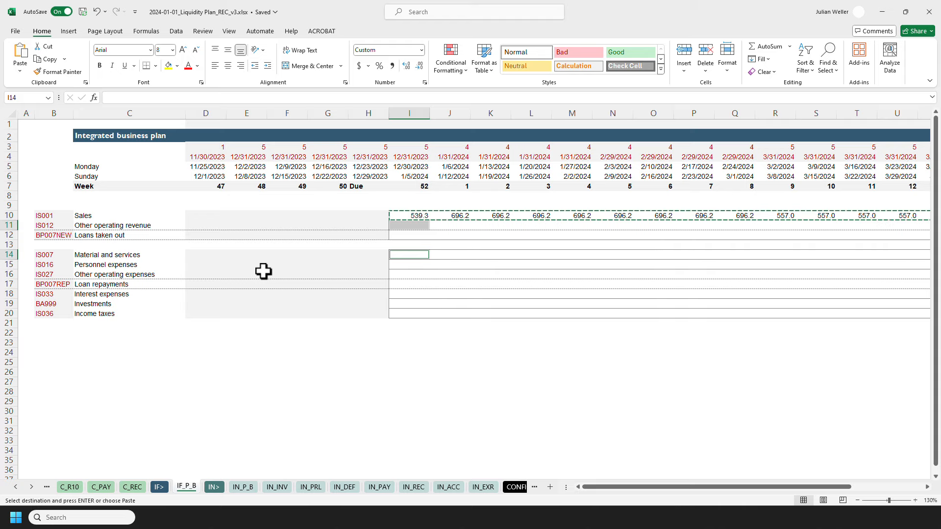
pyautogui.keyDown('ctrl'); pyautogui.click(406, 275); pyautogui.keyUp('ctrl')
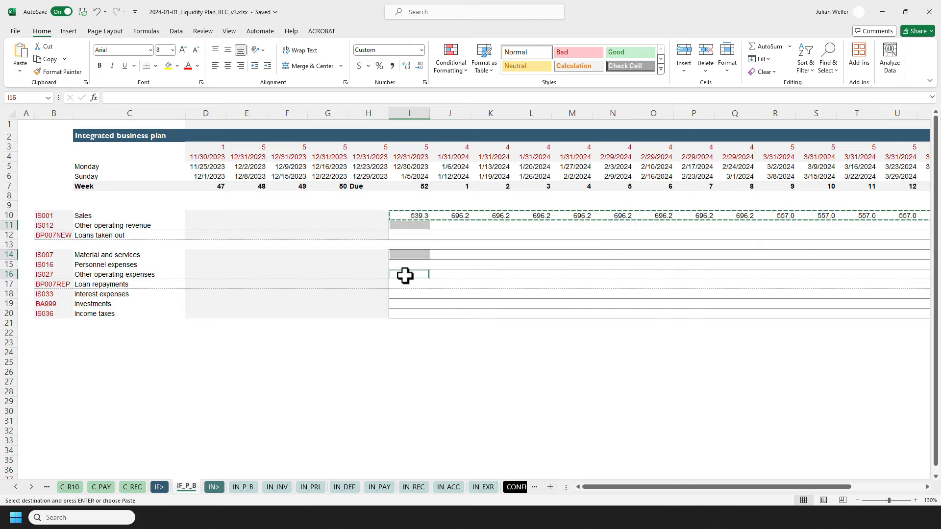
pyautogui.keyDown('ctrl'); pyautogui.click(404, 293); pyautogui.keyUp('ctrl')
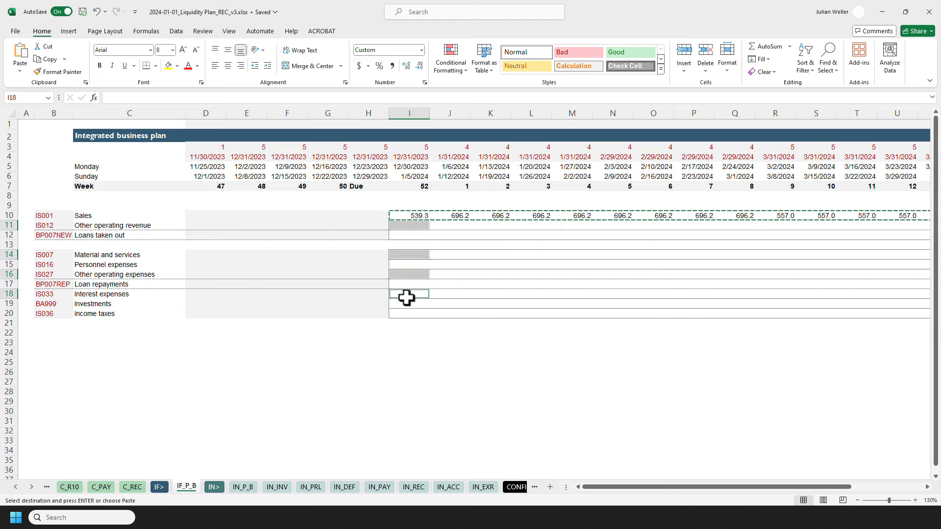
pyautogui.keyDown('ctrl'); pyautogui.click(399, 314); pyautogui.keyUp('ctrl')
pyautogui.hotkey('ctrl', 'alt', 'v')
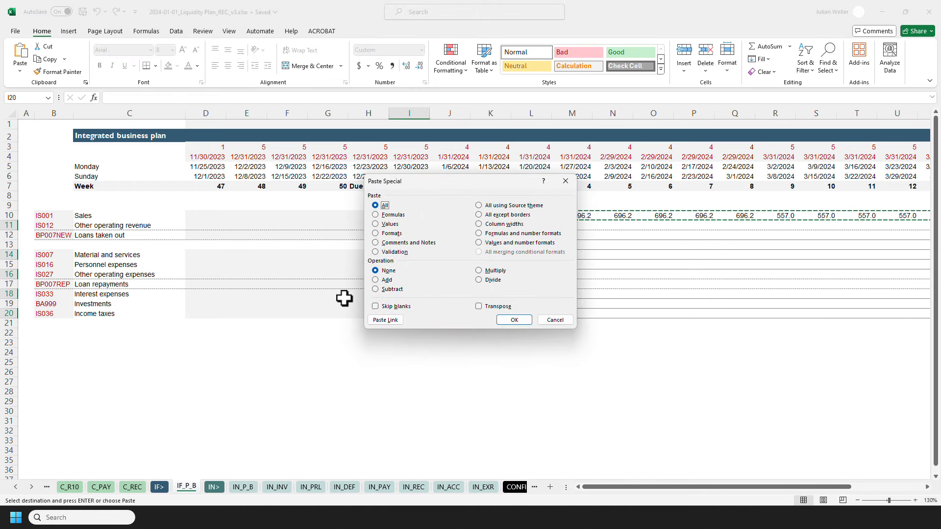
pyautogui.press('Return')
pyautogui.press('Escape')
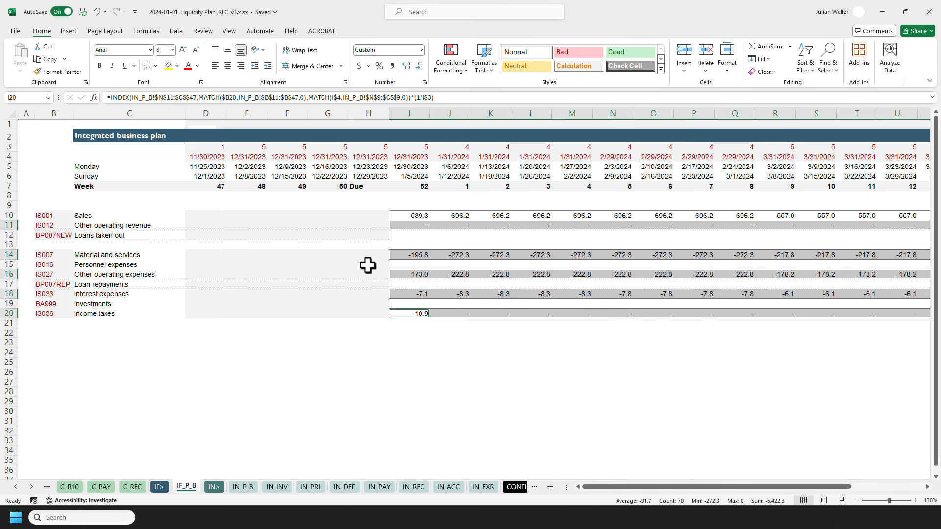
# Start an INDEX/MATCH formula in I12 returning IN_ACC!$R$14:$BY$15, matching rows in IN_ACC!$N$14:$N$15 and columns in IN_ACC!$R$3:$BY$3.
pyautogui.click(416, 235)
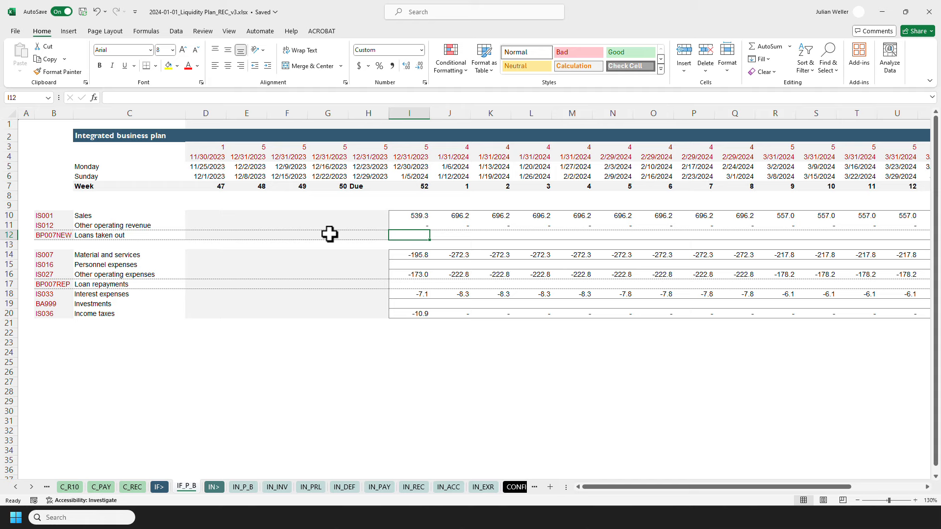
pyautogui.write('=INDEX(')
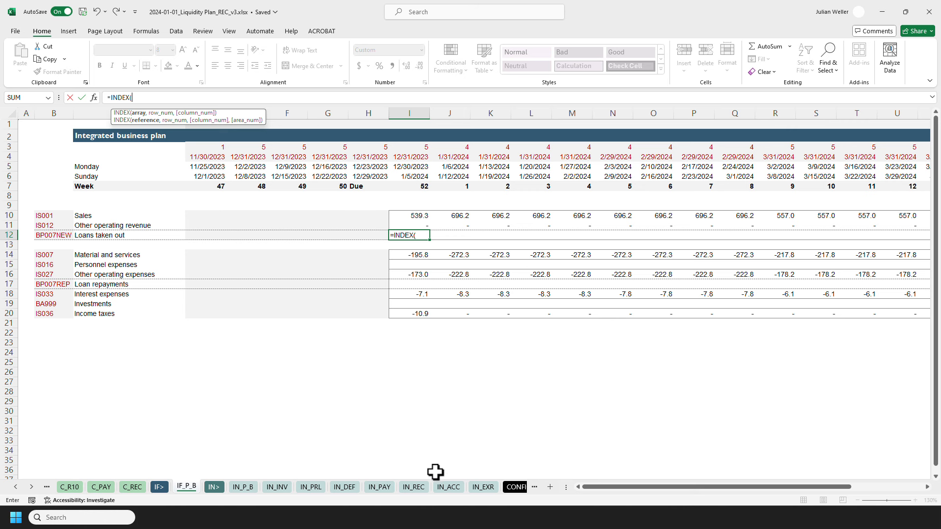
pyautogui.click(447, 487)
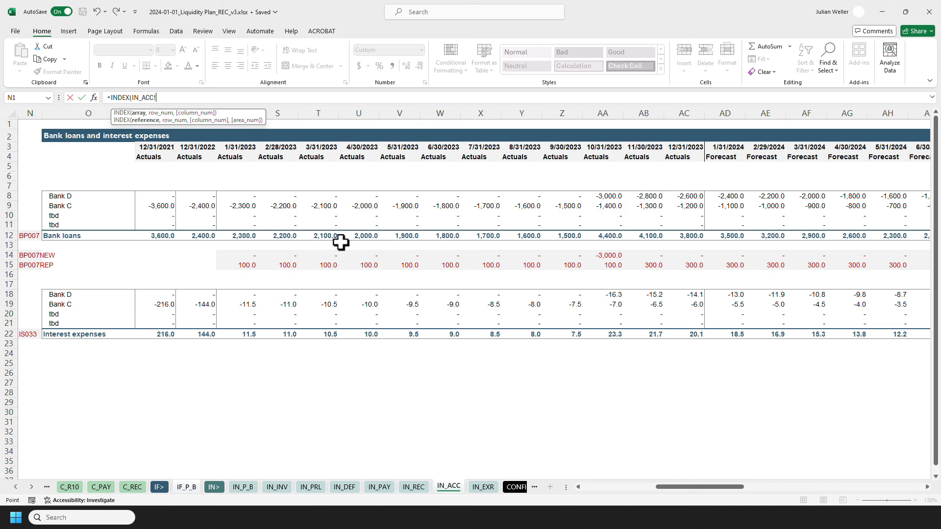
pyautogui.click(250, 255)
pyautogui.hotkey('shift', 'Down')
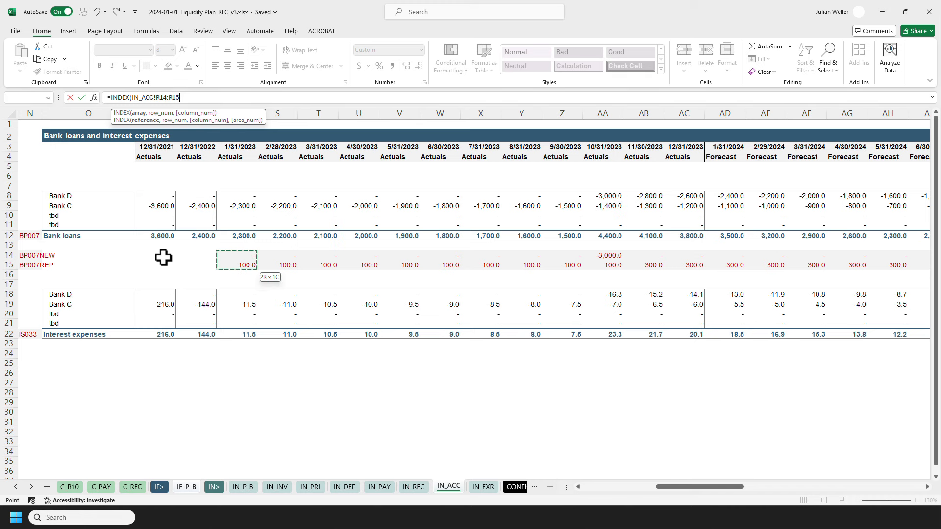
pyautogui.hotkey('ctrl', 'shift', 'Right')
pyautogui.press('F4')
pyautogui.write(',')
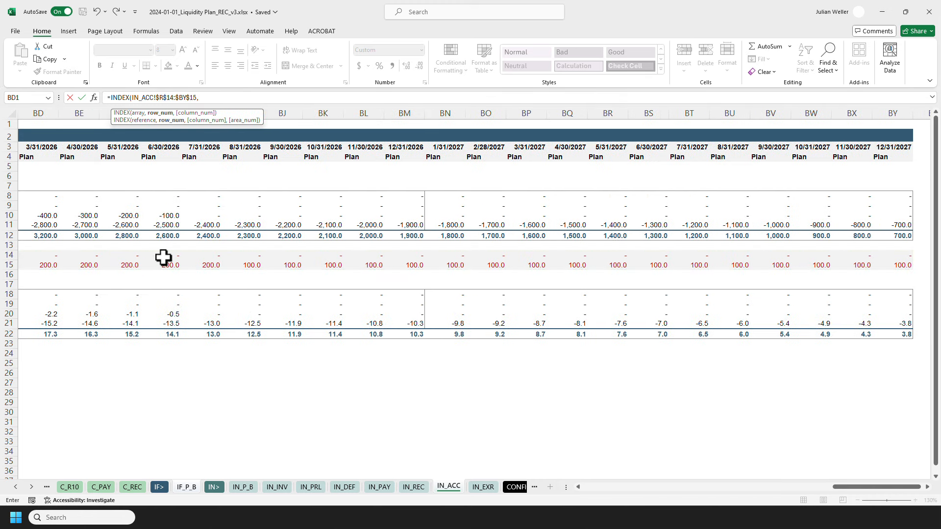
pyautogui.write('MATCH(,')
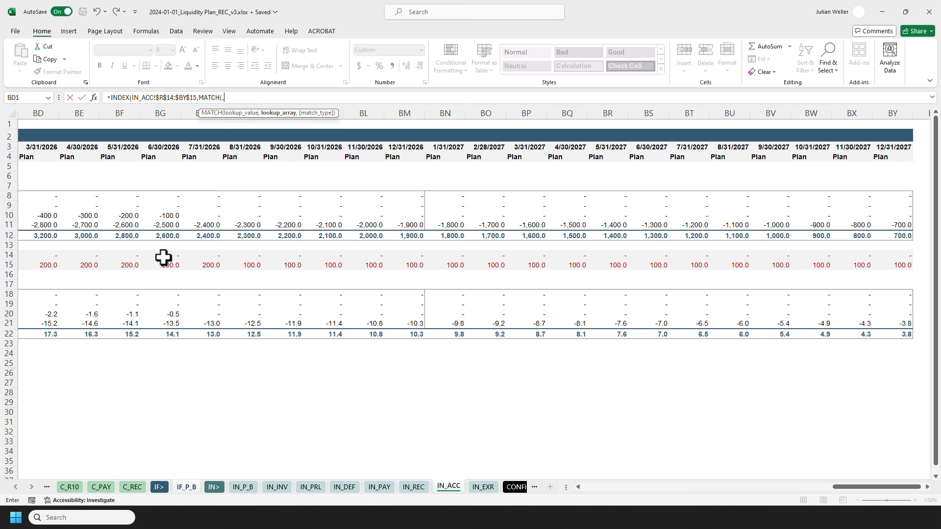
pyautogui.hotkey('ctrl', 'Left')
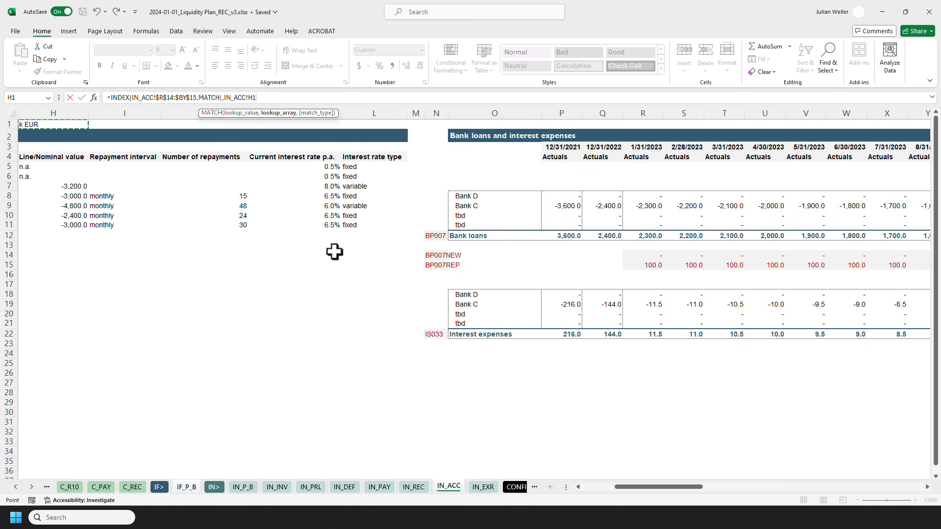
pyautogui.moveTo(435, 255); pyautogui.dragTo(431, 264)
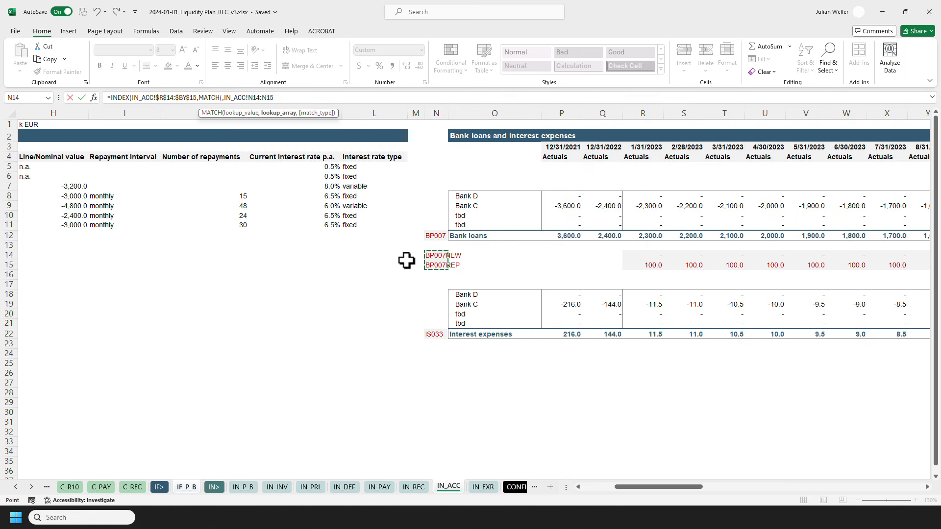
pyautogui.press('F4')
pyautogui.write(',0)')
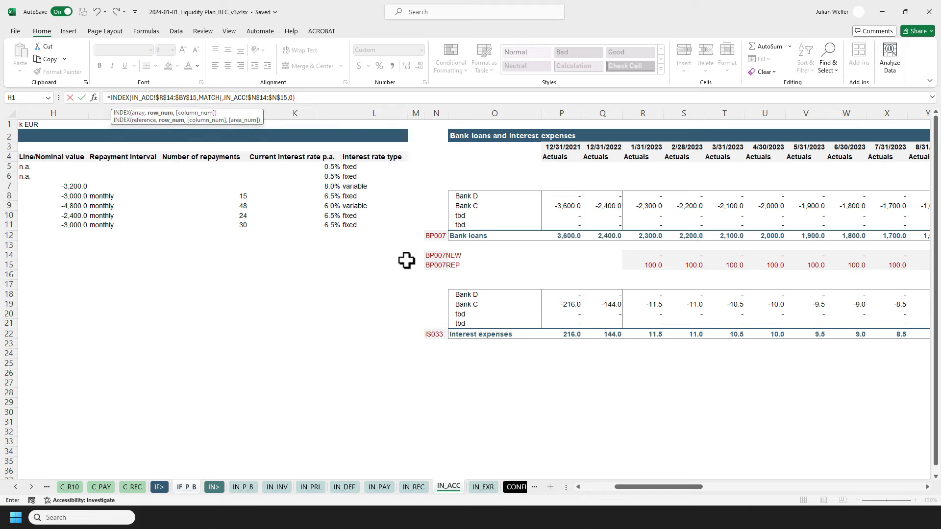
pyautogui.write(',MATCH(,')
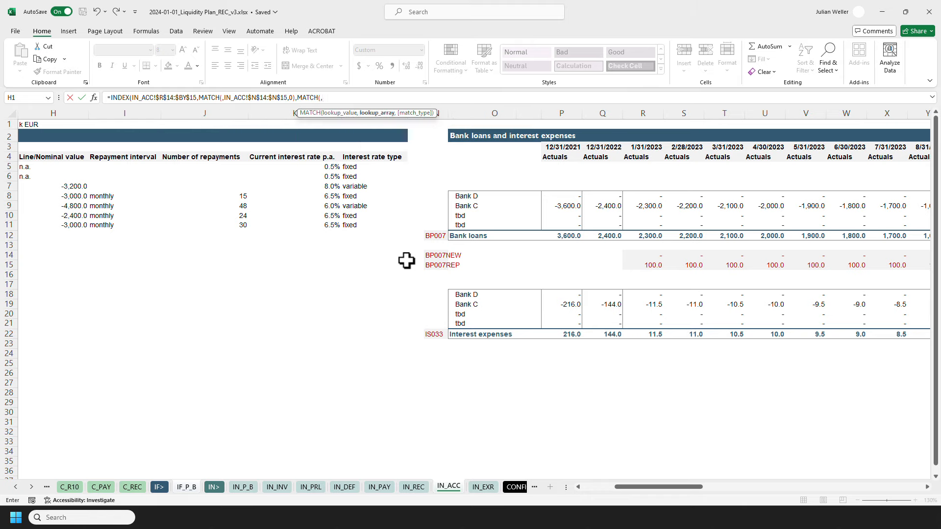
pyautogui.click(637, 147)
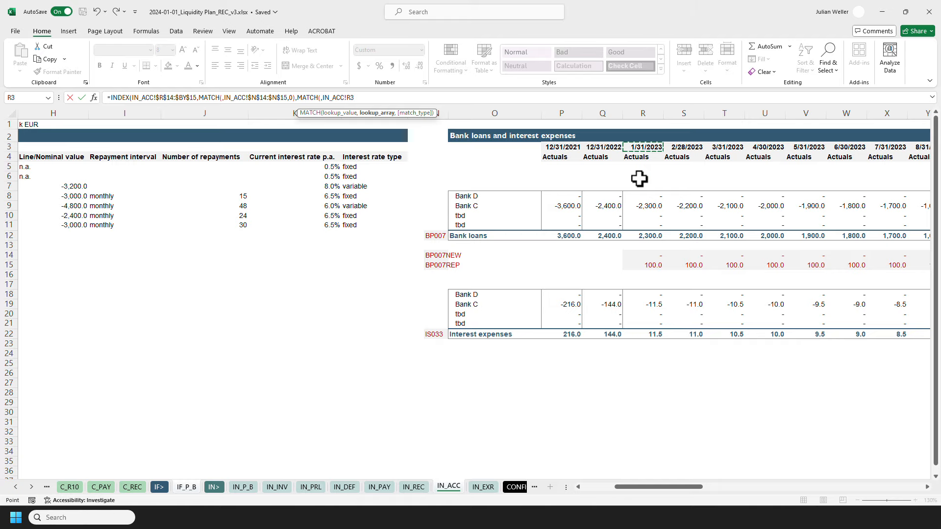
pyautogui.hotkey('ctrl', 'shift', 'Right')
pyautogui.press('F4')
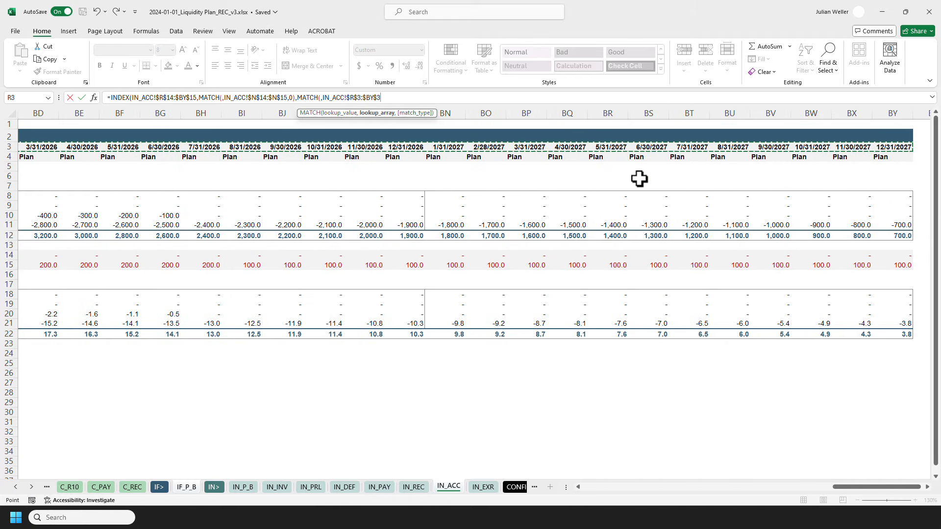
pyautogui.write(',0))')
pyautogui.press('Return')
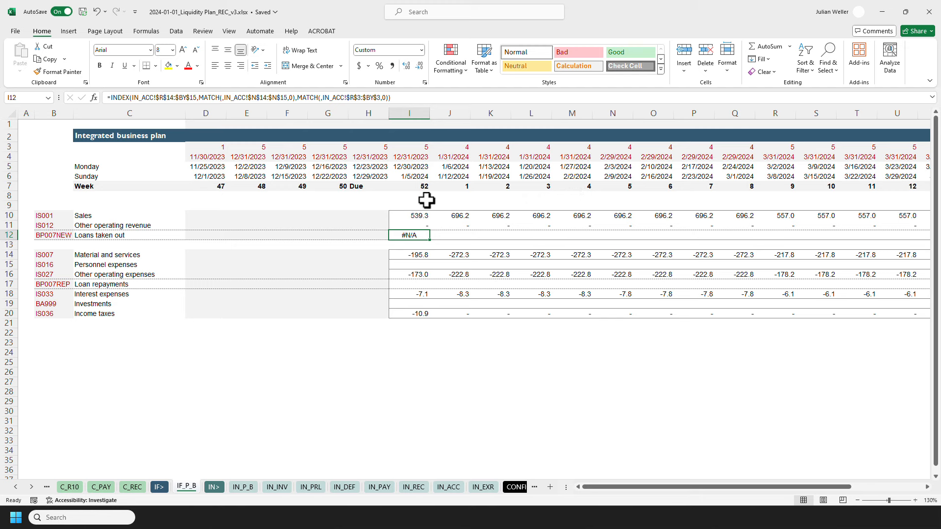
# Add $B12 and I$4 as the lookup values of the two MATCH functions in the I12 formula.
pyautogui.click(221, 98)
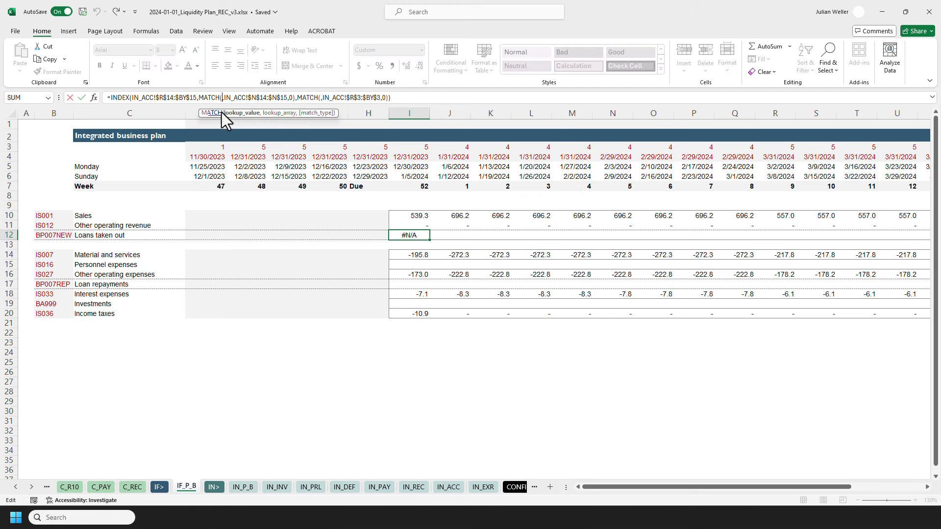
pyautogui.write(',')
pyautogui.click(54, 236)
pyautogui.press('F4')
pyautogui.press('F4')
pyautogui.press('F4')
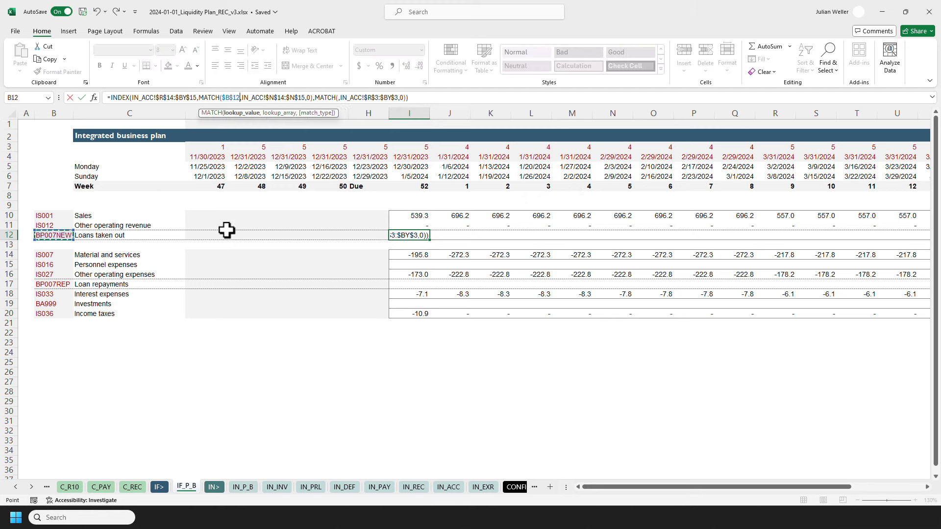
pyautogui.click(334, 97)
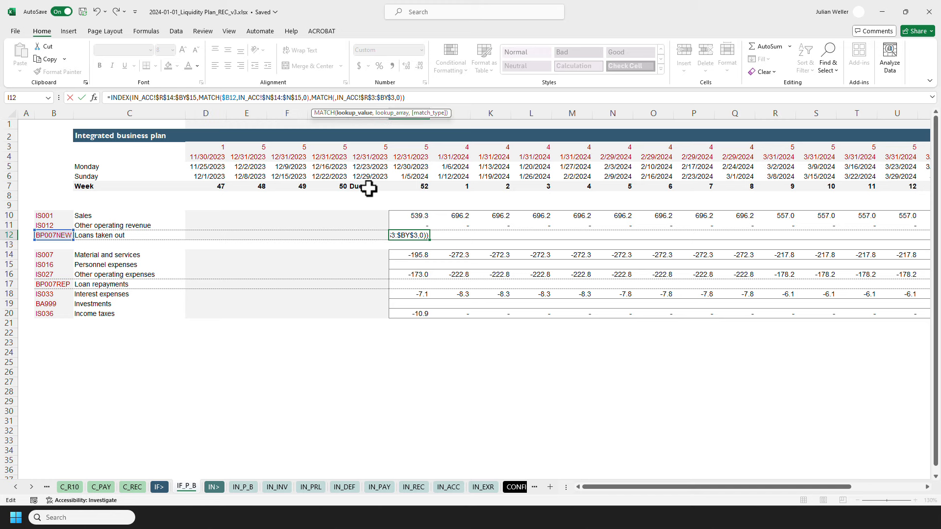
pyautogui.click(413, 156)
pyautogui.press('F4')
pyautogui.press('Return')
# Paste the I12 formula across the Loans taken out row to V12 as formulas only.
pyautogui.press('Up')
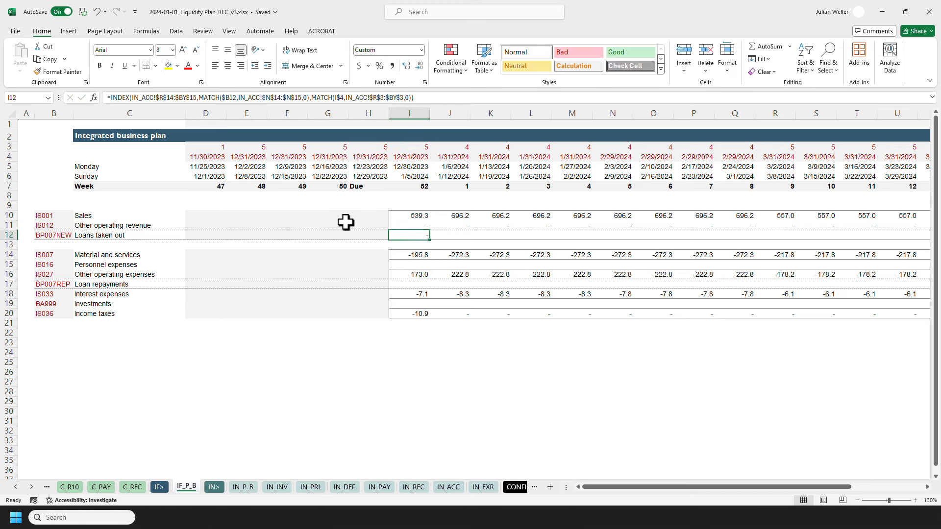
pyautogui.hotkey('ctrl', 'c')
pyautogui.press('Right')
pyautogui.press('Right')
pyautogui.press('Right')
pyautogui.press('Right')
pyautogui.press('Right')
pyautogui.press('Right')
pyautogui.press('Right')
pyautogui.press('Right')
pyautogui.press('Right')
pyautogui.press('Right')
pyautogui.press('Right')
pyautogui.press('Right')
pyautogui.press('Right')
pyautogui.hotkey('ctrl', 'shift', 'Left')
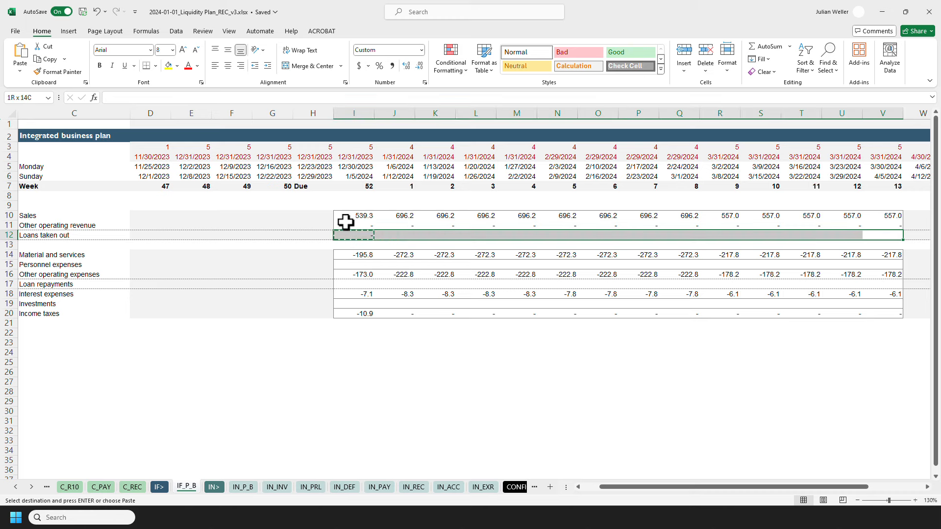
pyautogui.hotkey('ctrl', 'alt', 'v')
pyautogui.press('f')
pyautogui.press('Return')
pyautogui.press('Escape')
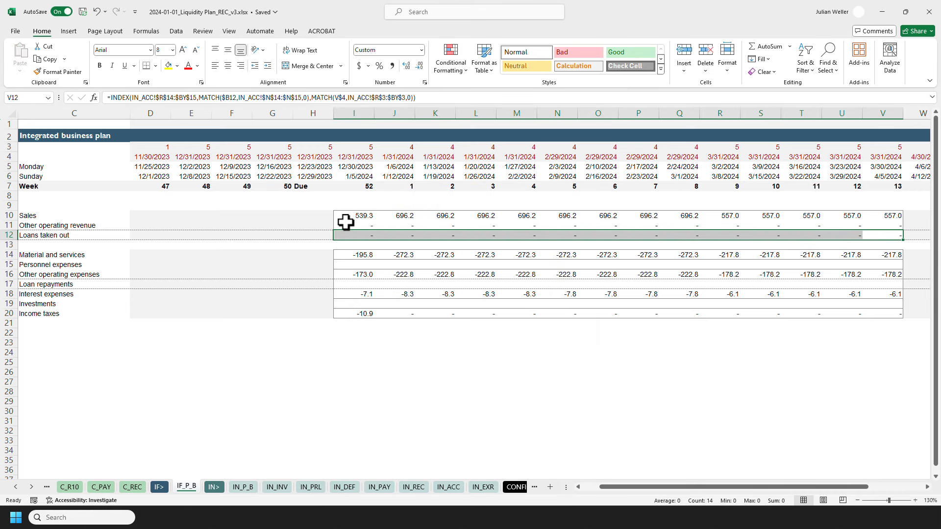
pyautogui.click(346, 236)
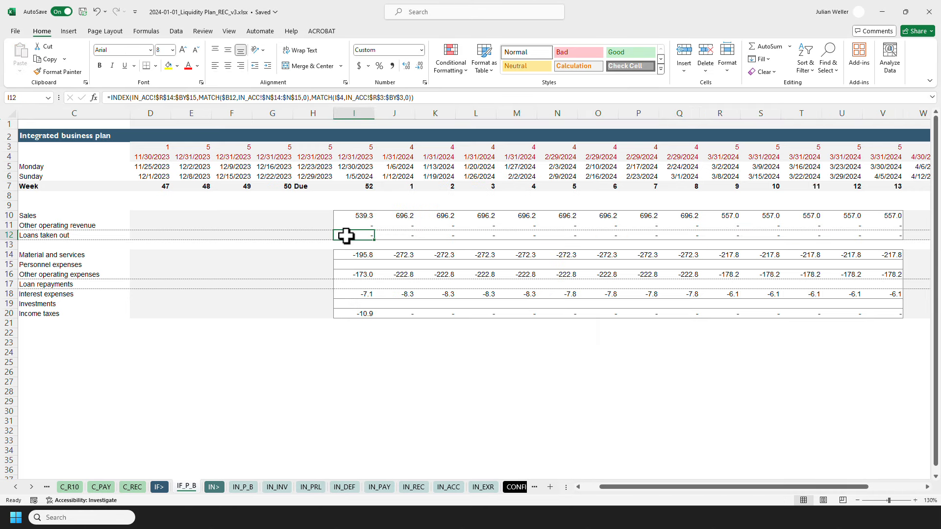
# Inspect the BP007NEW new loans row on IN_ACC for the forecast months before returning to IF_P_B.
pyautogui.click(448, 487)
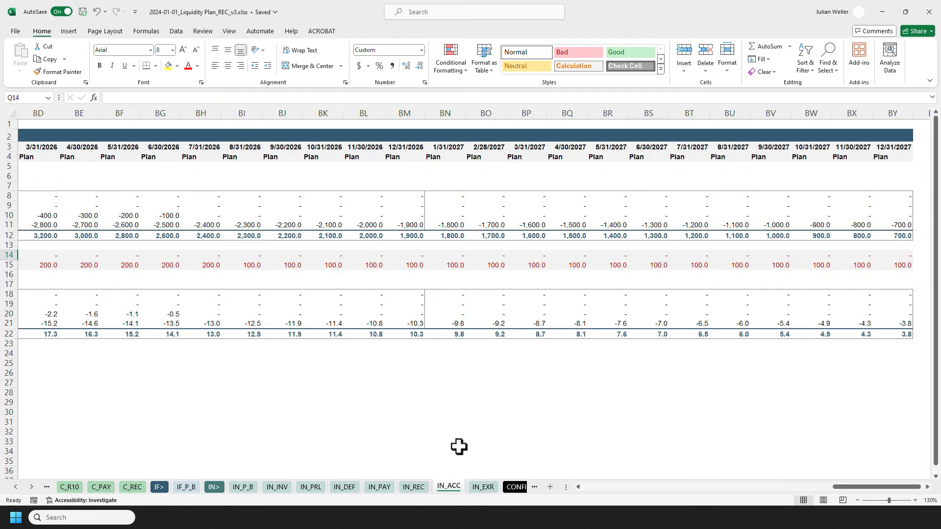
pyautogui.moveTo(899, 488); pyautogui.dragTo(752, 496)
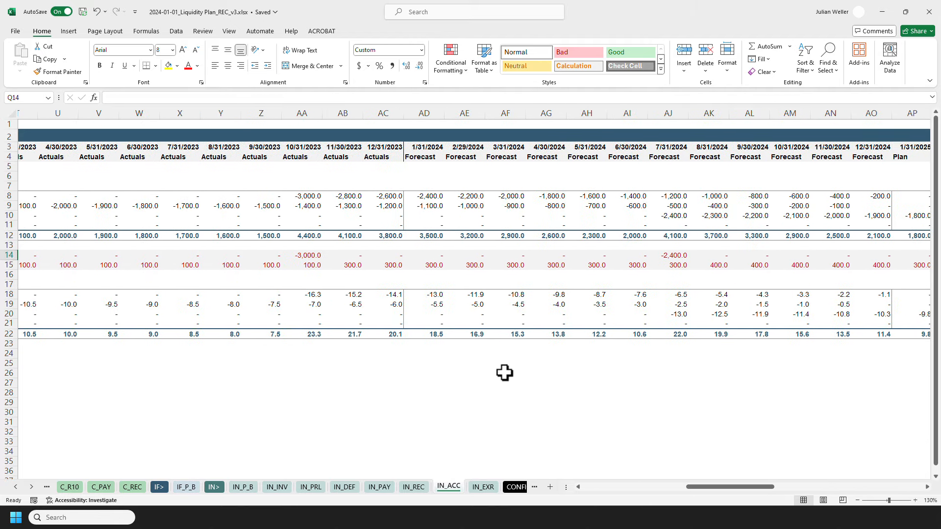
pyautogui.click(392, 256)
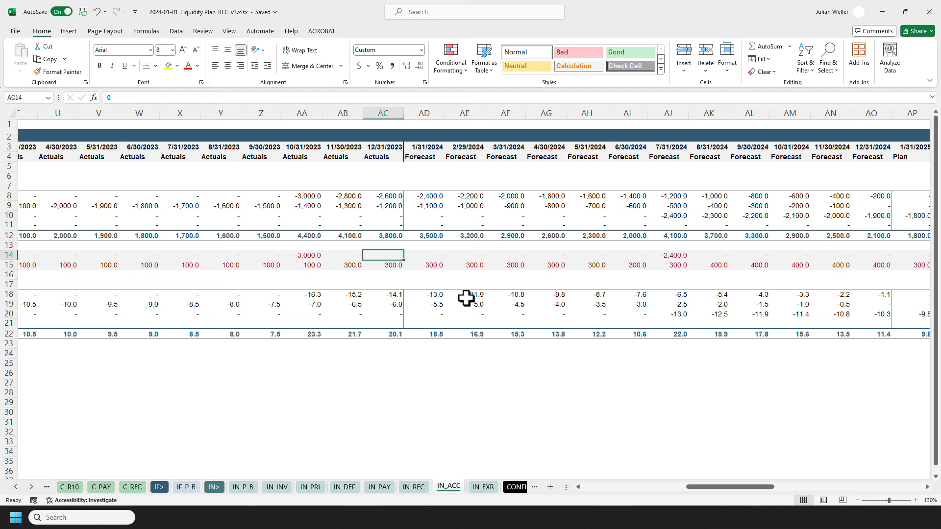
pyautogui.hotkey('shift', 'Right')
pyautogui.hotkey('shift', 'Right')
pyautogui.hotkey('shift', 'Right')
pyautogui.hotkey('shift', 'Right')
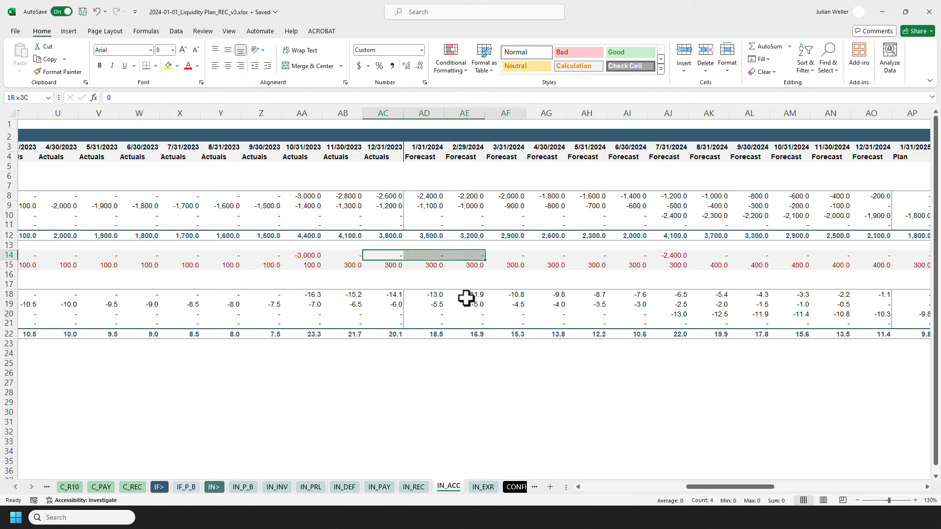
pyautogui.hotkey('shift', 'Right')
pyautogui.hotkey('shift', 'Right')
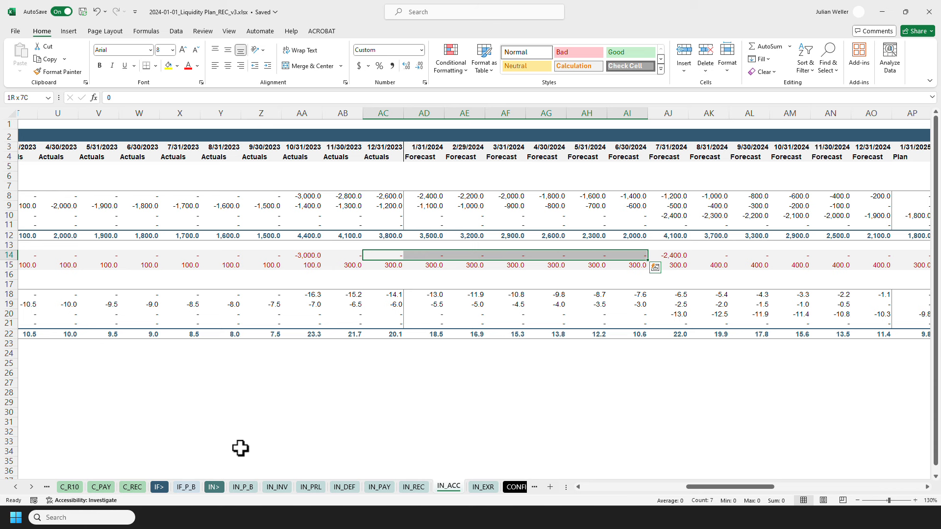
pyautogui.click(186, 487)
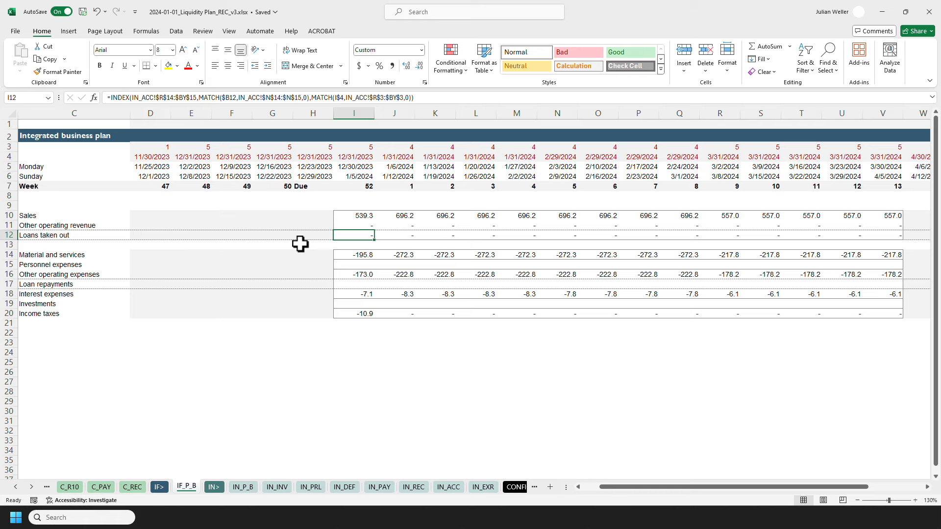
# Review the Loans taken out formula in I12 and the week-count formulas in row 3.
pyautogui.press('F2')
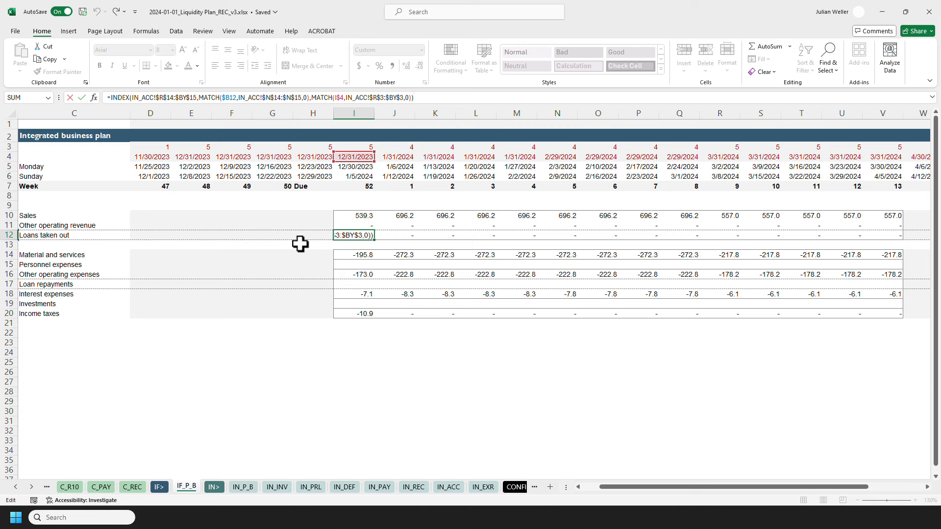
pyautogui.press('Escape')
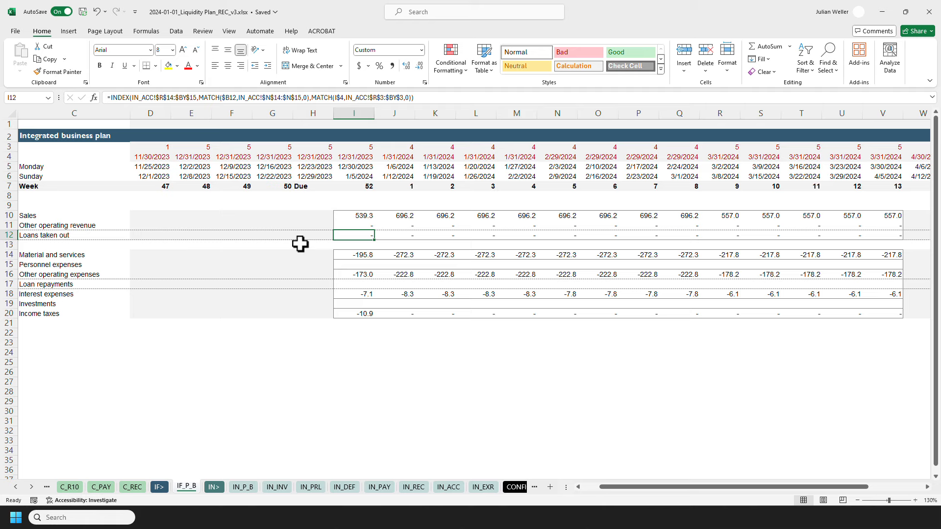
pyautogui.click(203, 145)
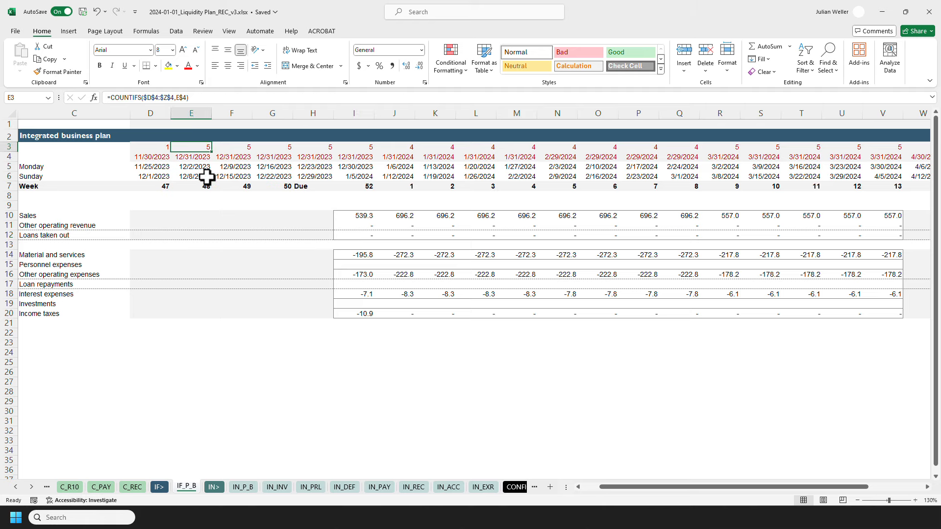
pyautogui.hotkey('shift', 'Right')
pyautogui.hotkey('shift', 'Right')
pyautogui.hotkey('shift', 'Right')
pyautogui.hotkey('shift', 'Right')
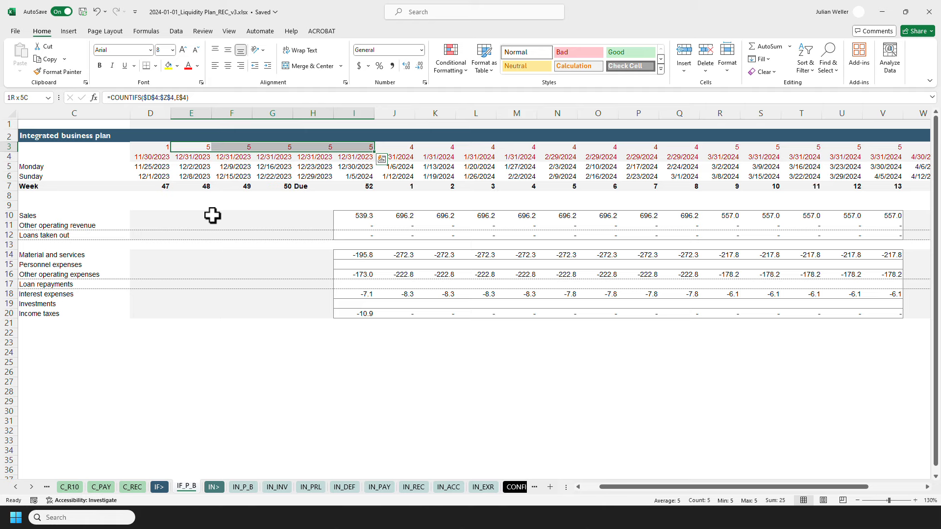
# Start a COUNTIFS formula in D1 with the expanding range $D$4:D$4 as its criteria range.
pyautogui.click(154, 125)
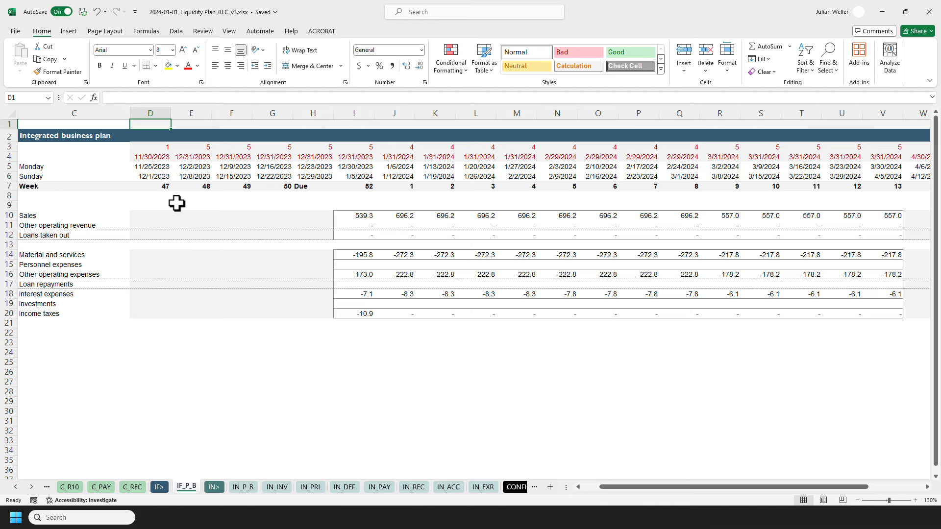
pyautogui.write('=countifs')
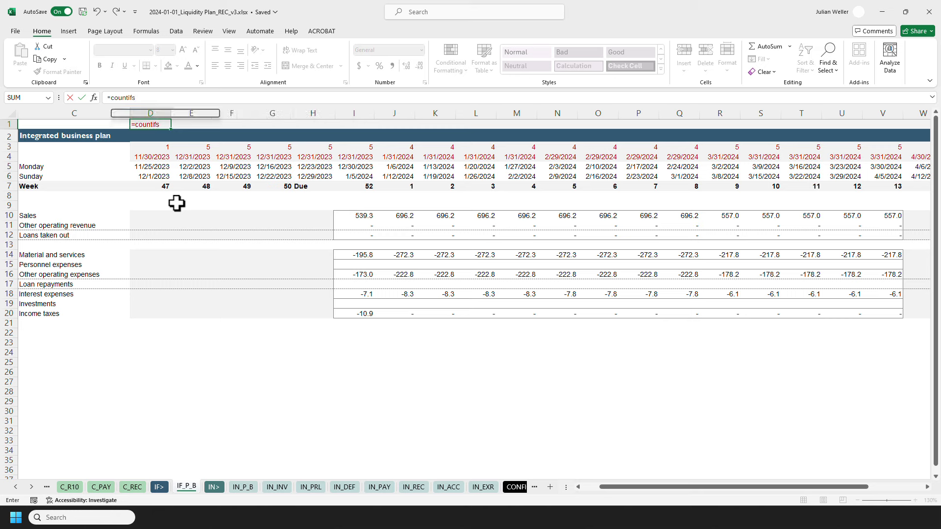
pyautogui.press('Tab')
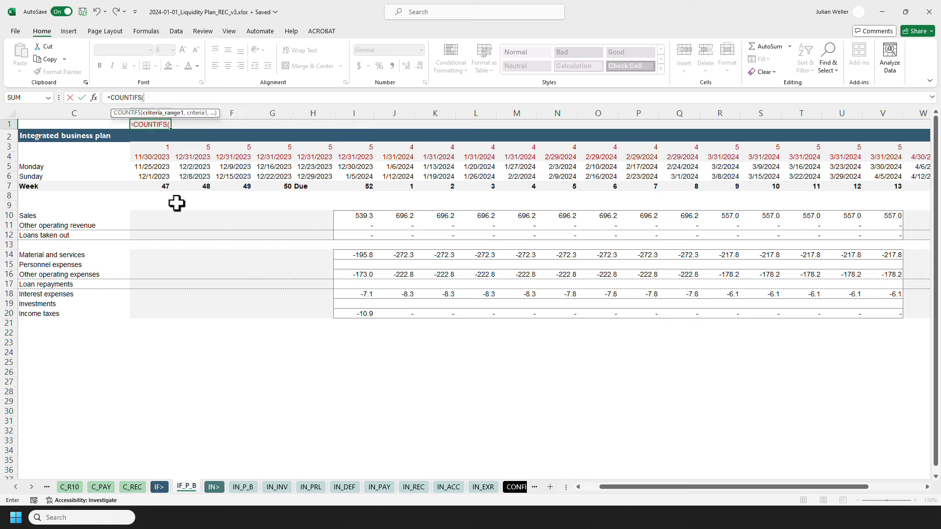
pyautogui.click(154, 156)
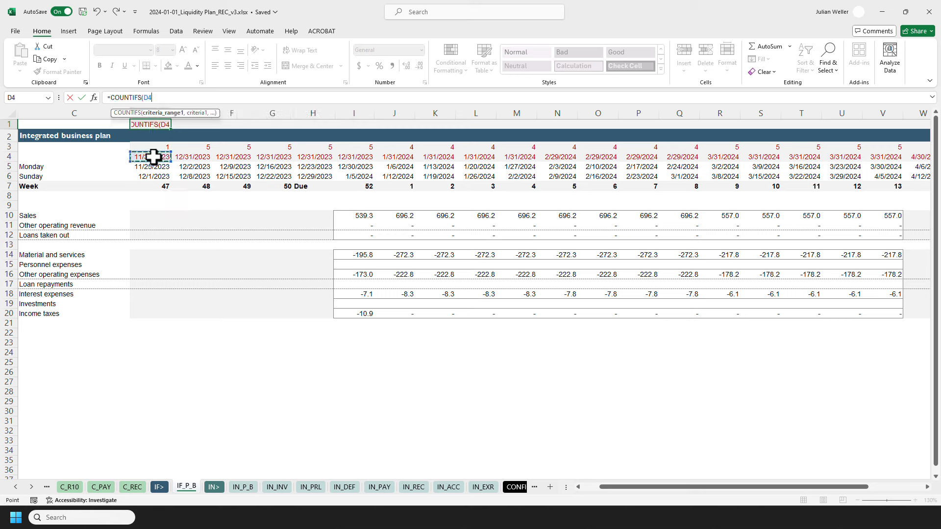
pyautogui.press('F8')
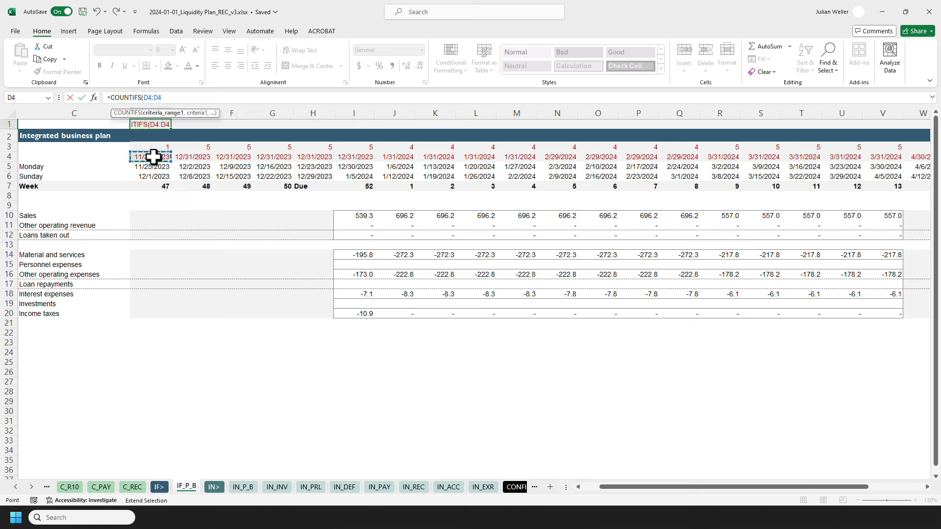
pyautogui.doubleClick(154, 97)
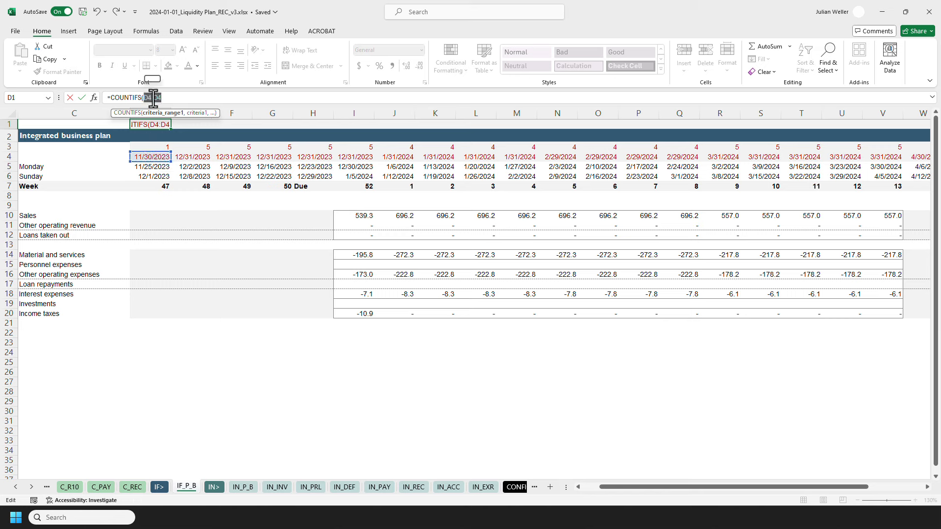
pyautogui.click(165, 98)
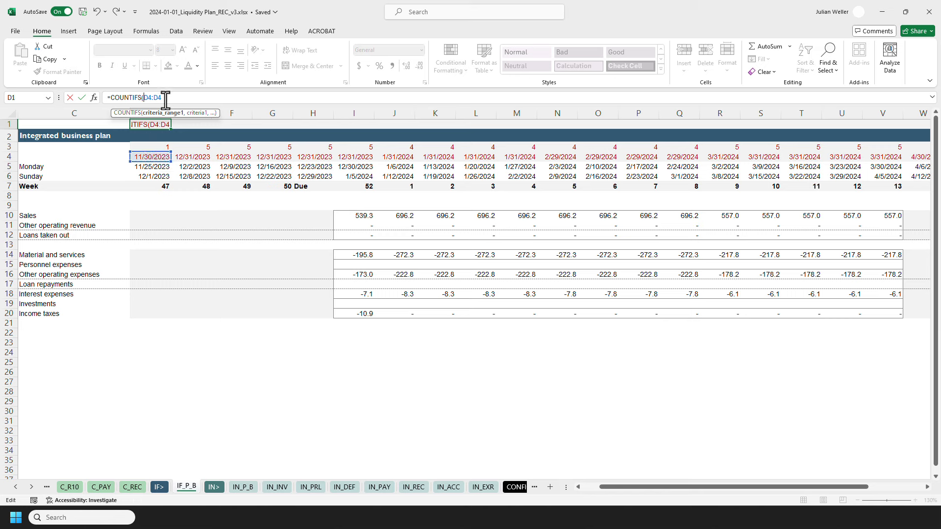
pyautogui.write('$')
pyautogui.click(164, 98)
pyautogui.write(',')
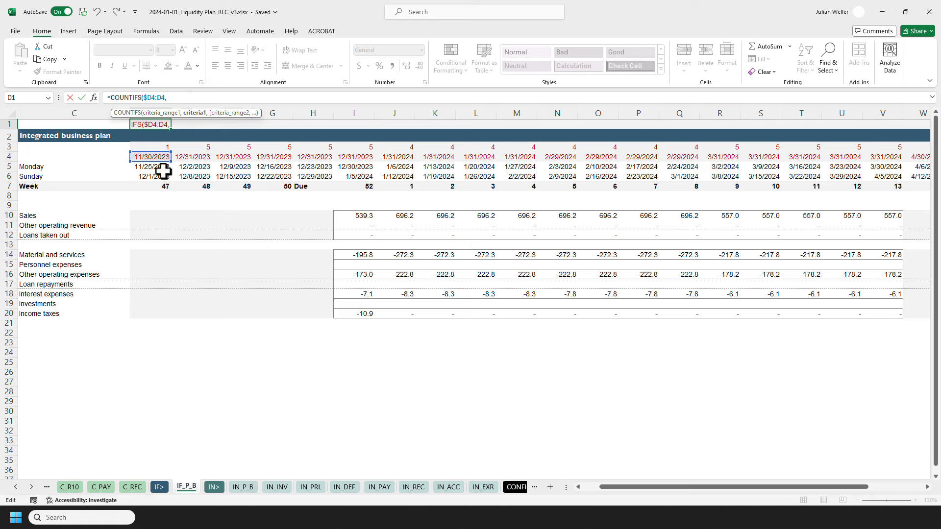
# Add D$4 as the criterion of the D1 COUNTIFS formula and close it.
pyautogui.click(150, 156)
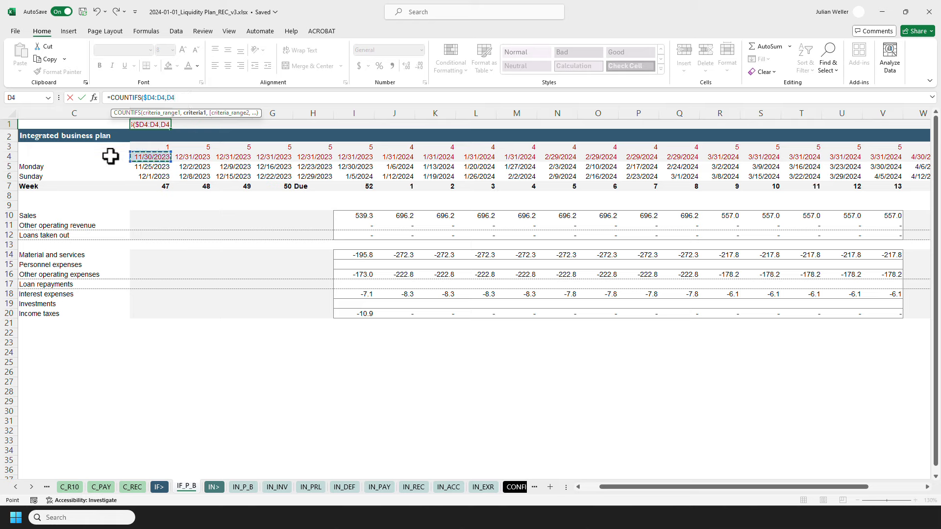
pyautogui.press('F4')
pyautogui.press('F4')
pyautogui.click(162, 97)
pyautogui.write('$')
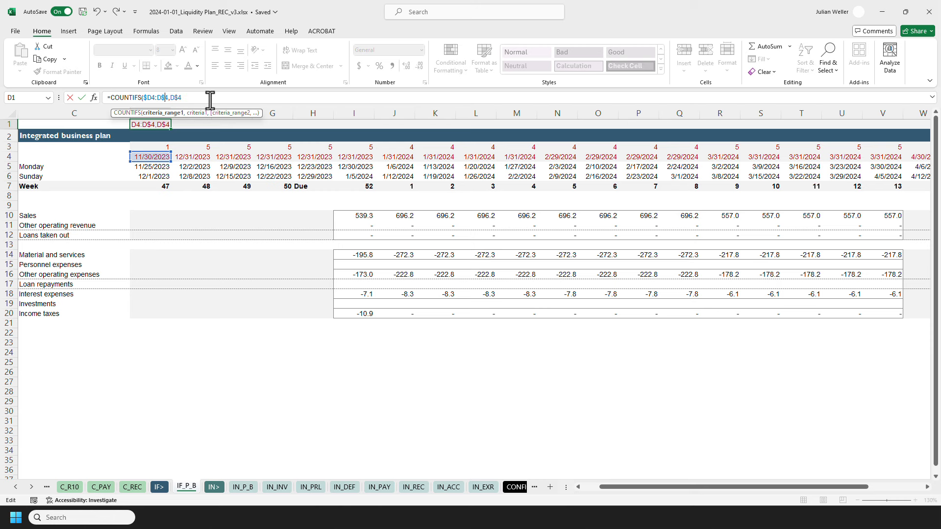
pyautogui.click(210, 100)
pyautogui.write(')')
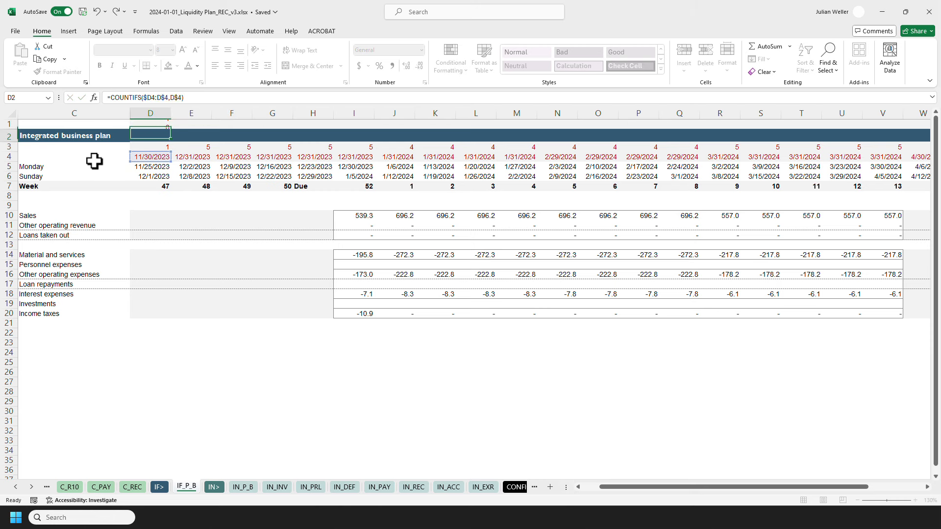
# Copy the D1 formula across row 1 to Z1 as formulas only.
pyautogui.hotkey('ctrl', 'Return')
pyautogui.hotkey('ctrl', 'c')
pyautogui.hotkey('shift', 'Right')
pyautogui.hotkey('shift', 'Right')
pyautogui.hotkey('shift', 'Right')
pyautogui.hotkey('shift', 'Right')
pyautogui.hotkey('shift', 'Right')
pyautogui.hotkey('shift', 'Right')
pyautogui.hotkey('shift', 'Right')
pyautogui.hotkey('shift', 'Right')
pyautogui.hotkey('shift', 'Right')
pyautogui.hotkey('shift', 'Right')
pyautogui.hotkey('shift', 'Right')
pyautogui.hotkey('shift', 'Right')
pyautogui.hotkey('shift', 'Right')
pyautogui.hotkey('shift', 'Right')
pyautogui.hotkey('shift', 'Right')
pyautogui.hotkey('shift', 'Right')
pyautogui.hotkey('shift', 'Right')
pyautogui.hotkey('shift', 'Right')
pyautogui.hotkey('shift', 'Right')
pyautogui.hotkey('shift', 'Right')
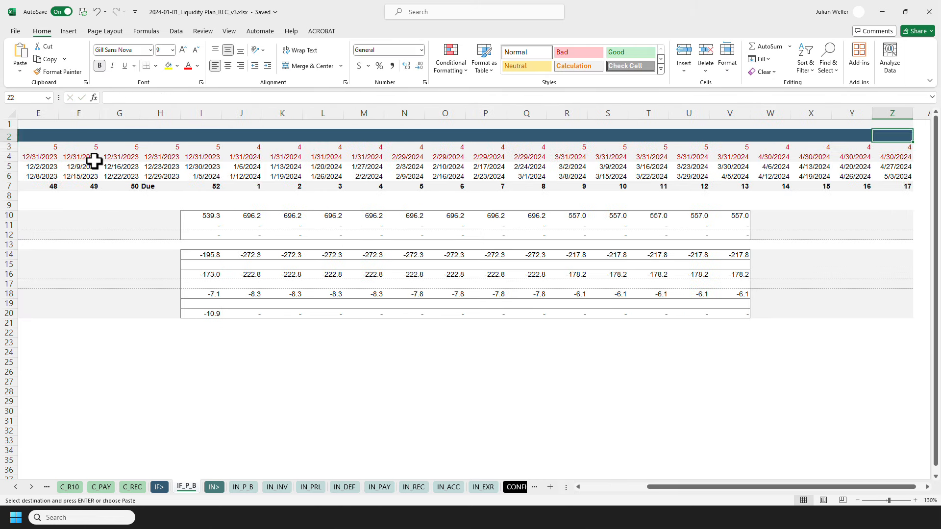
pyautogui.hotkey('ctrl', 'alt', 'v')
pyautogui.press('f')
pyautogui.press('Return')
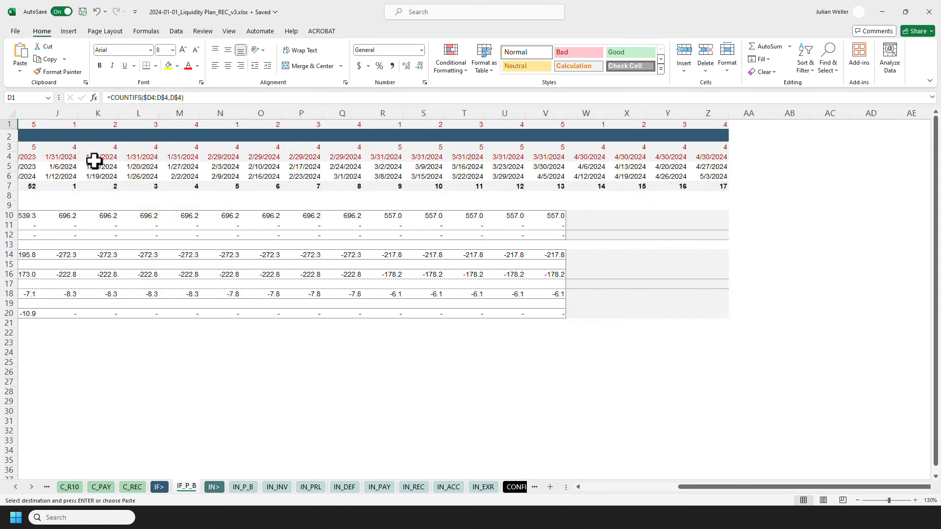
pyautogui.hotkey('ctrl', 'Home')
pyautogui.press('Escape')
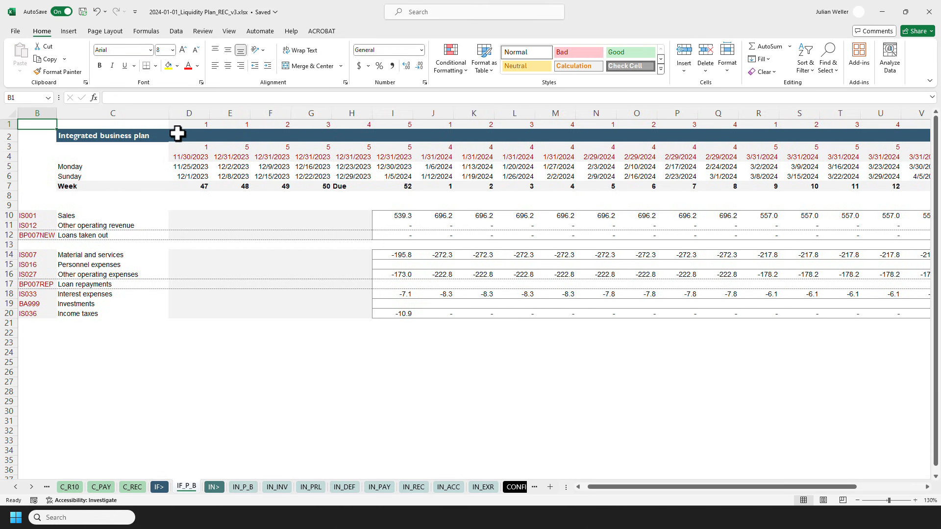
# Compare the running counts in row 1 with the week counts in row 3 for each month.
pyautogui.click(185, 127)
pyautogui.press('Right')
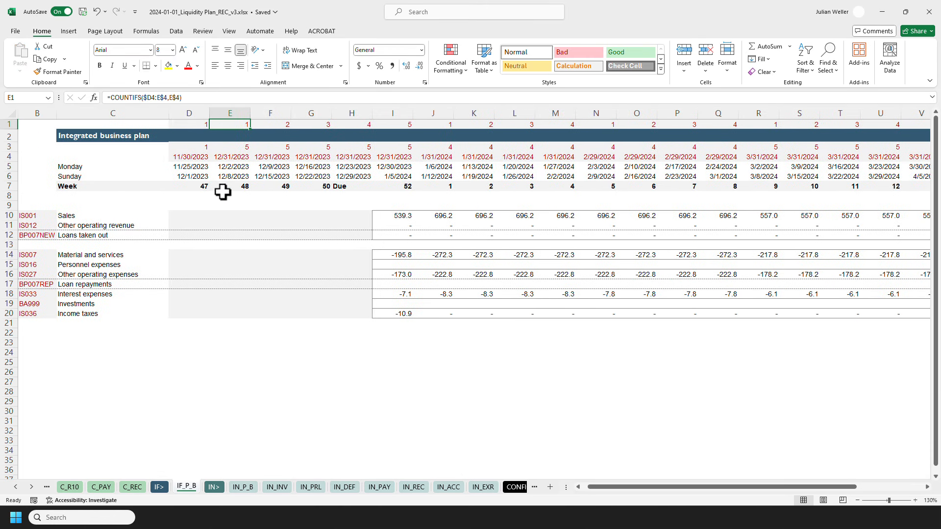
pyautogui.hotkey('shift', 'Right')
pyautogui.hotkey('shift', 'Right')
pyautogui.hotkey('shift', 'Right')
pyautogui.hotkey('shift', 'Right')
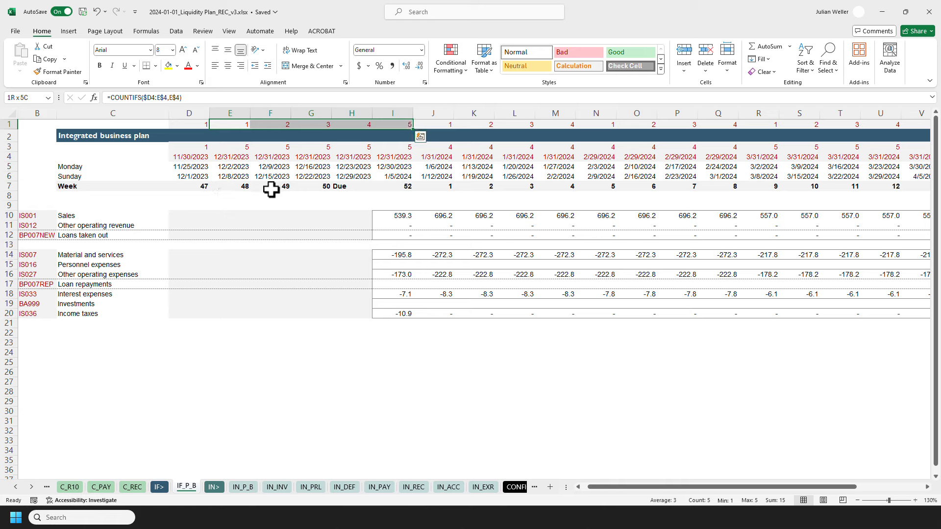
pyautogui.click(399, 235)
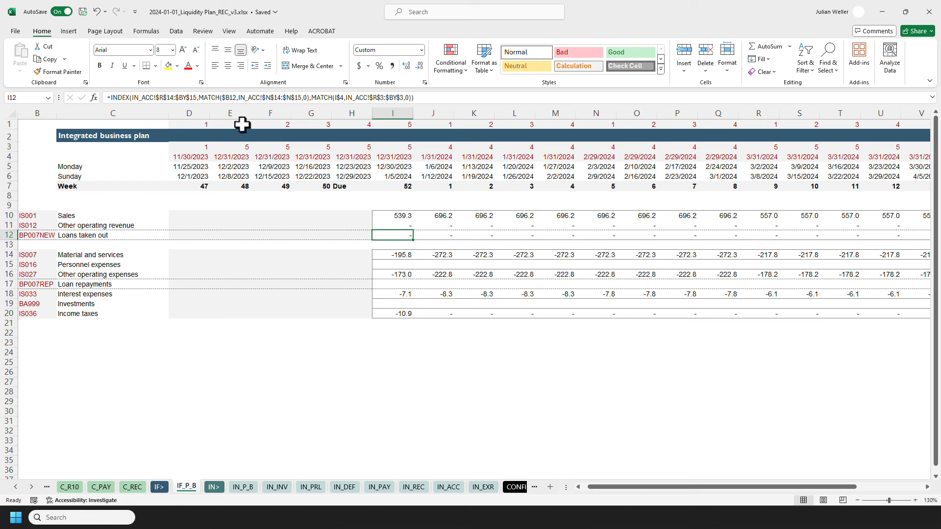
pyautogui.moveTo(243, 124); pyautogui.dragTo(391, 126)
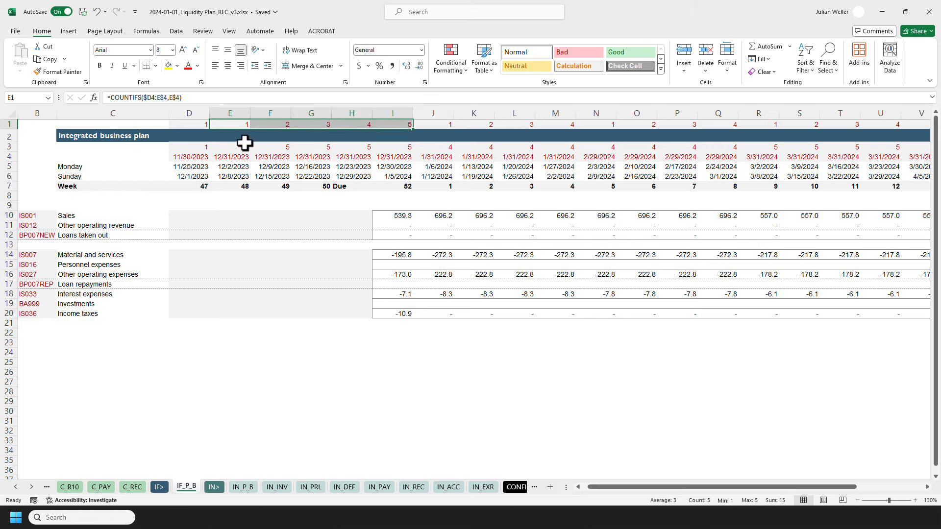
pyautogui.moveTo(230, 147); pyautogui.dragTo(390, 142)
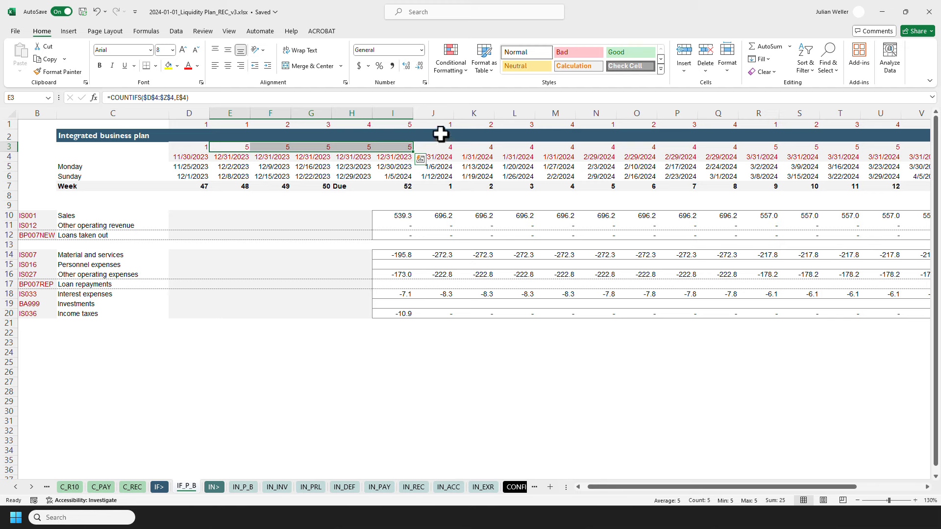
pyautogui.click(392, 114)
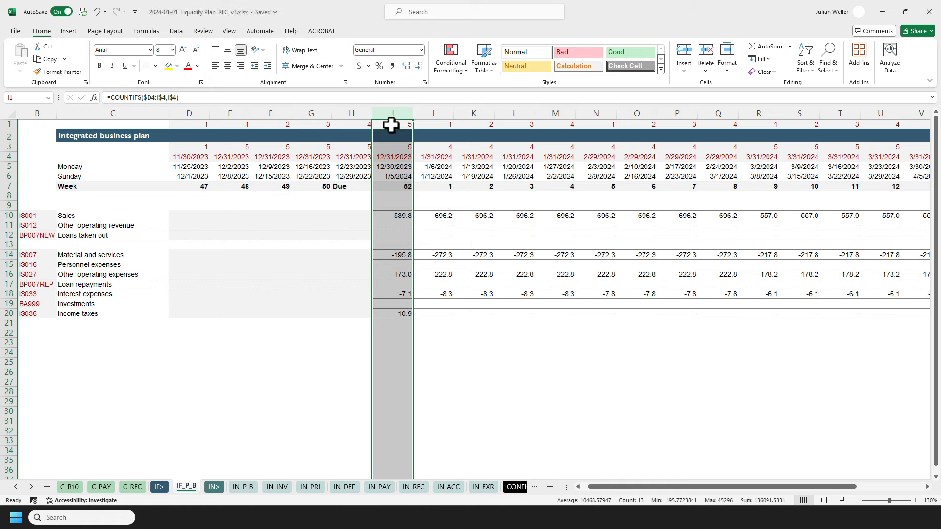
pyautogui.moveTo(439, 147); pyautogui.dragTo(571, 152)
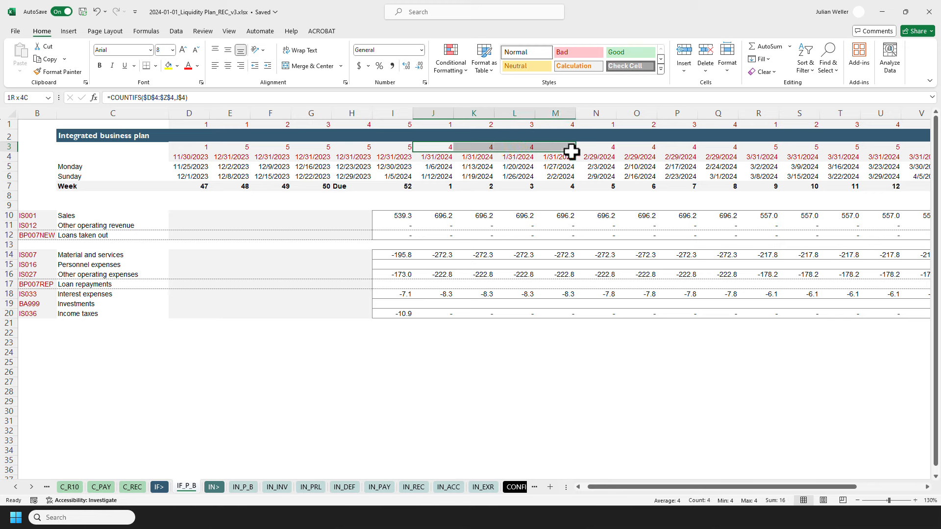
pyautogui.keyDown('ctrl'); pyautogui.click(561, 113); pyautogui.keyUp('ctrl')
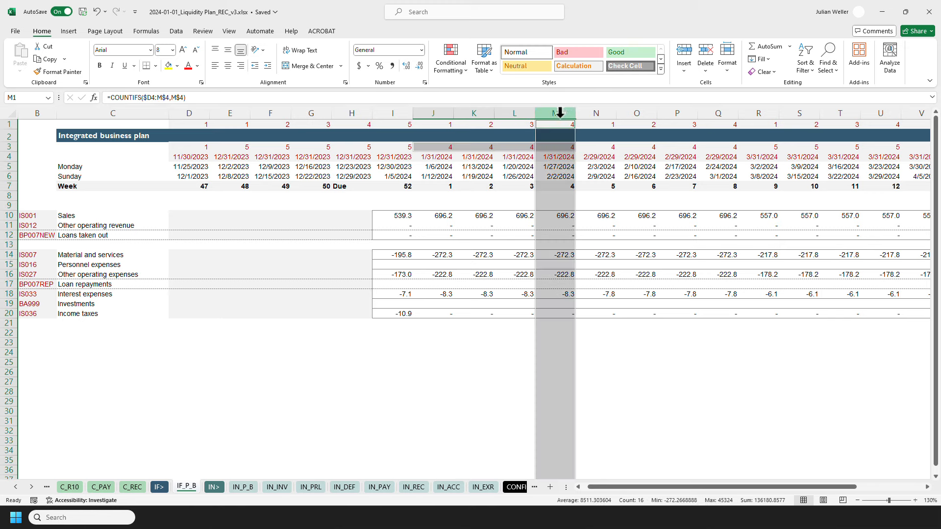
pyautogui.click(396, 214)
pyautogui.click(397, 125)
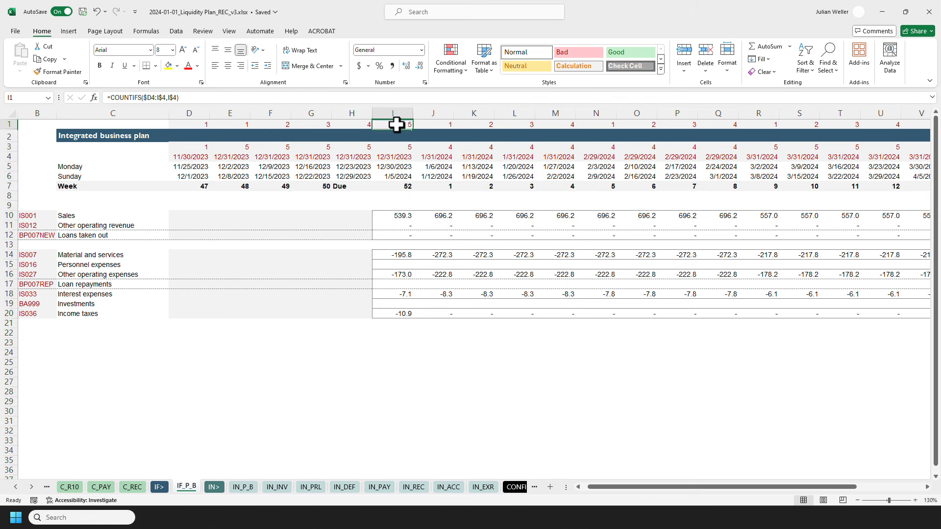
pyautogui.moveTo(110, 98)
pyautogui.mouseDown()
pyautogui.moveTo(165, 98)
pyautogui.moveTo(109, 97)
pyautogui.mouseUp()
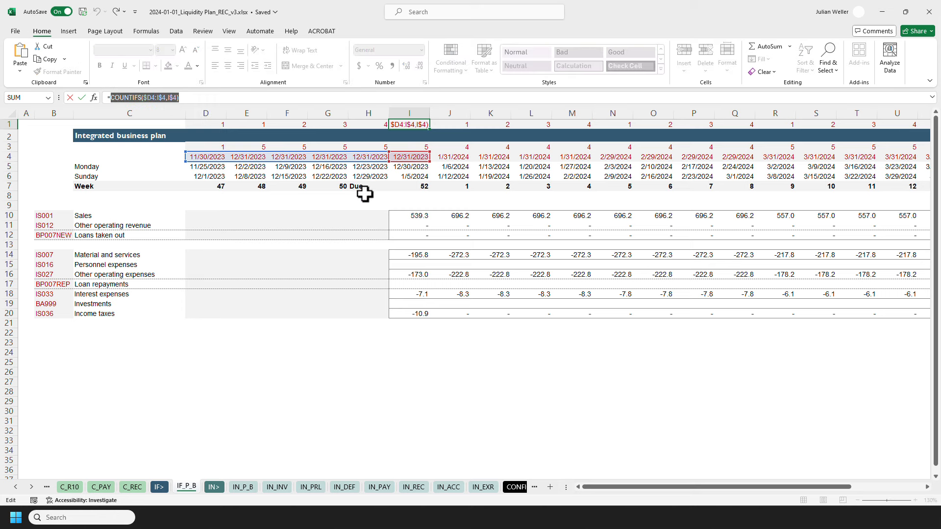
pyautogui.press('Escape')
# Extend the I12 formula by multiplying it with a bracketed COUNTIFS of the row 4 dates.
pyautogui.click(405, 235)
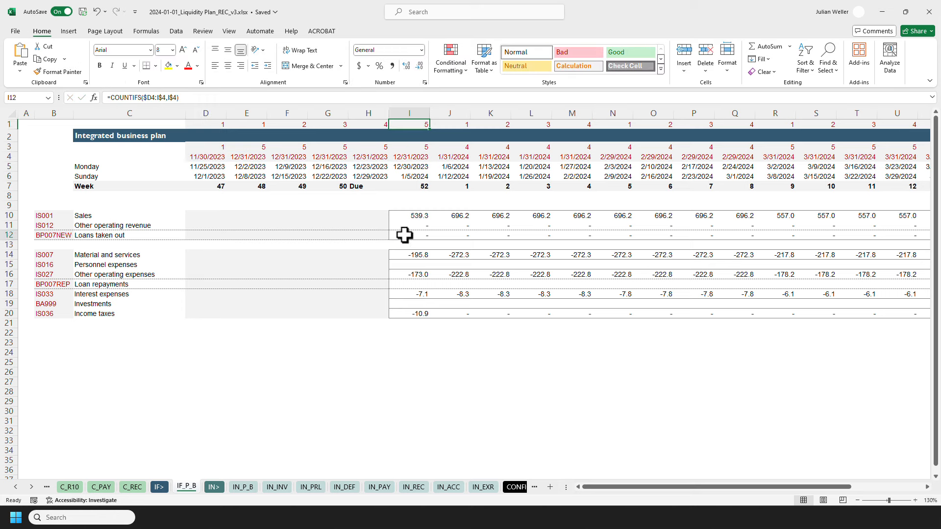
pyautogui.click(441, 101)
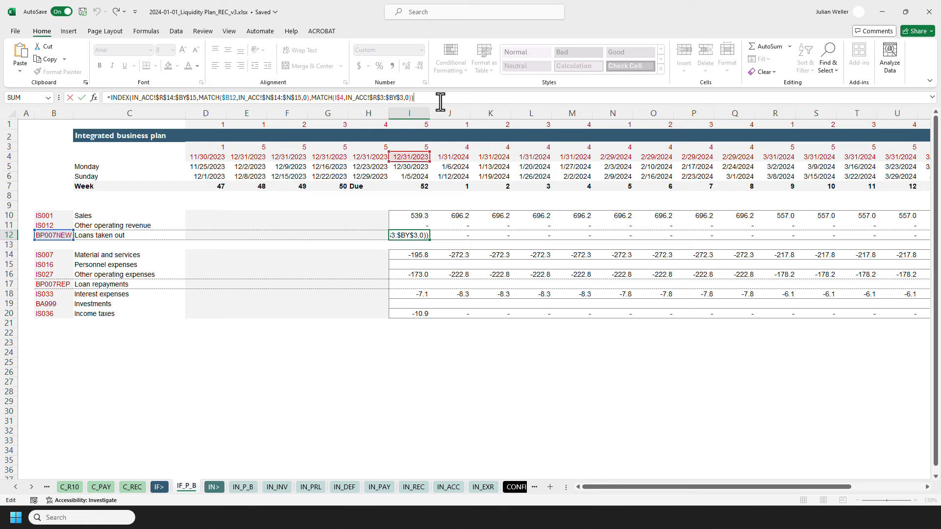
pyautogui.write('*')
pyautogui.write('()')
pyautogui.hotkey('ctrl', 'v')
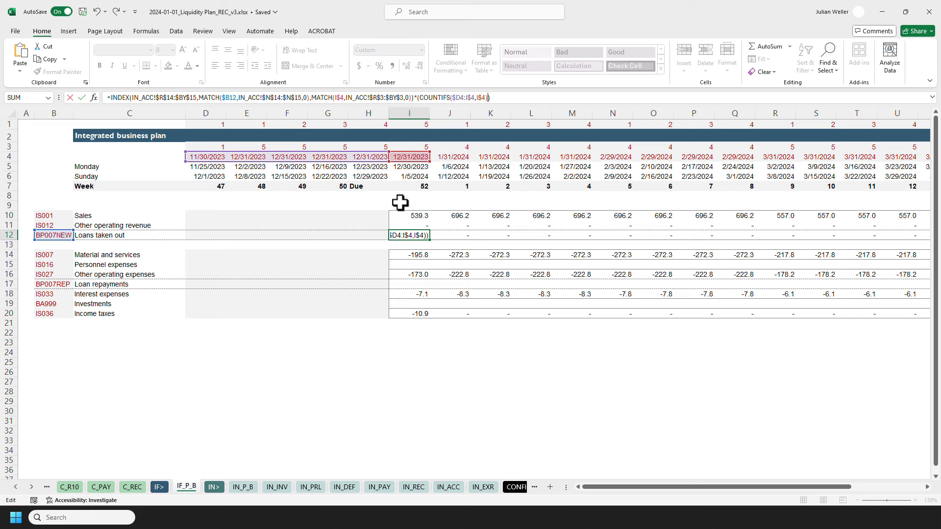
# Compare the bracketed COUNTIFS in I12 with a MAXIFS of $D$1:$Z$1 over $D$4:$Z$4 matching I$4, and close it.
pyautogui.write('=maxifs')
pyautogui.press('Tab')
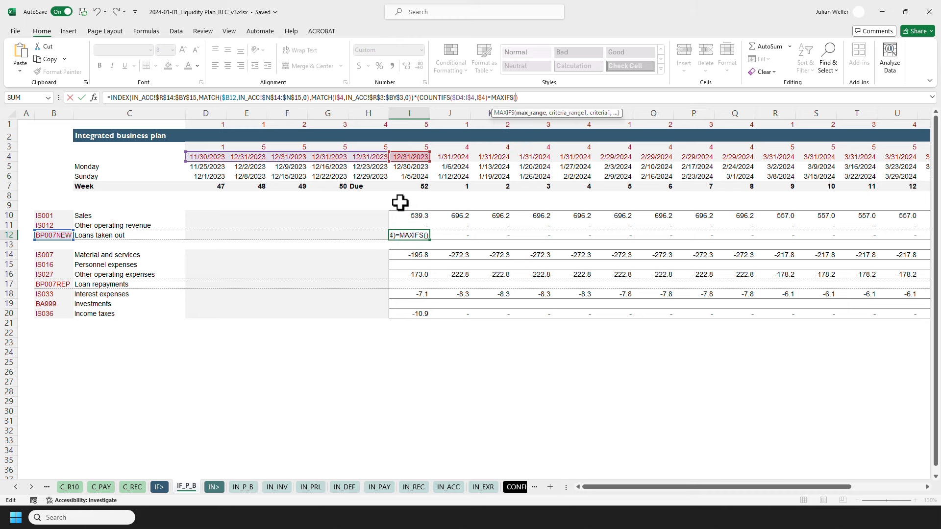
pyautogui.click(205, 125)
pyautogui.hotkey('ctrl', 'shift', 'Right')
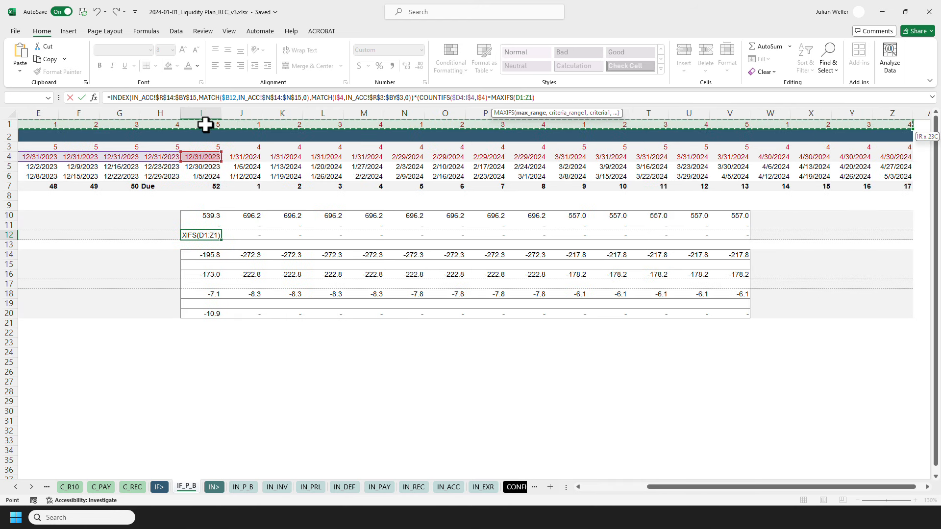
pyautogui.press('F4')
pyautogui.write(',')
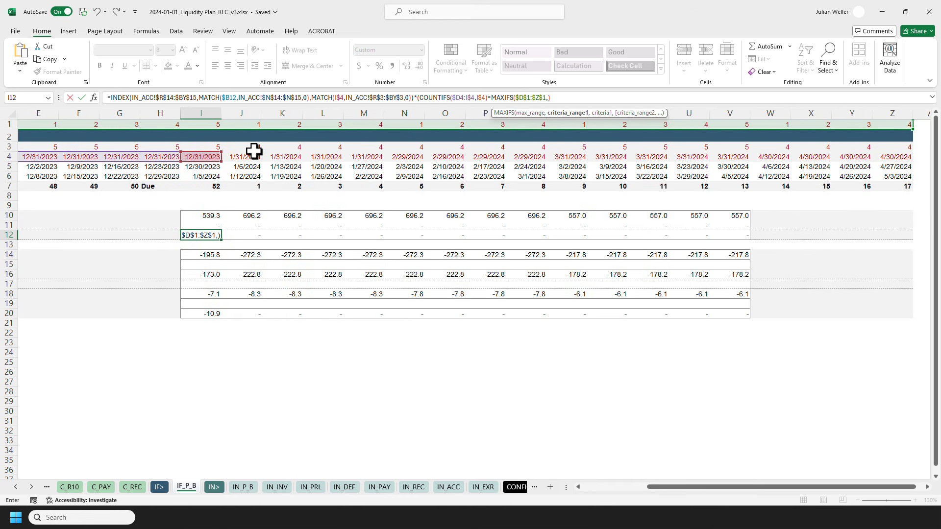
pyautogui.moveTo(657, 487); pyautogui.dragTo(566, 487)
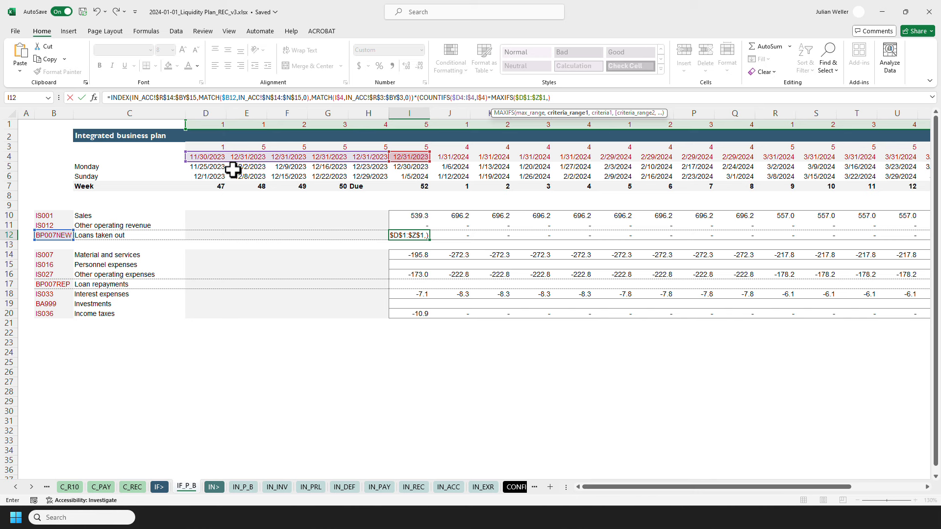
pyautogui.click(206, 157)
pyautogui.hotkey('ctrl', 'shift', 'Right')
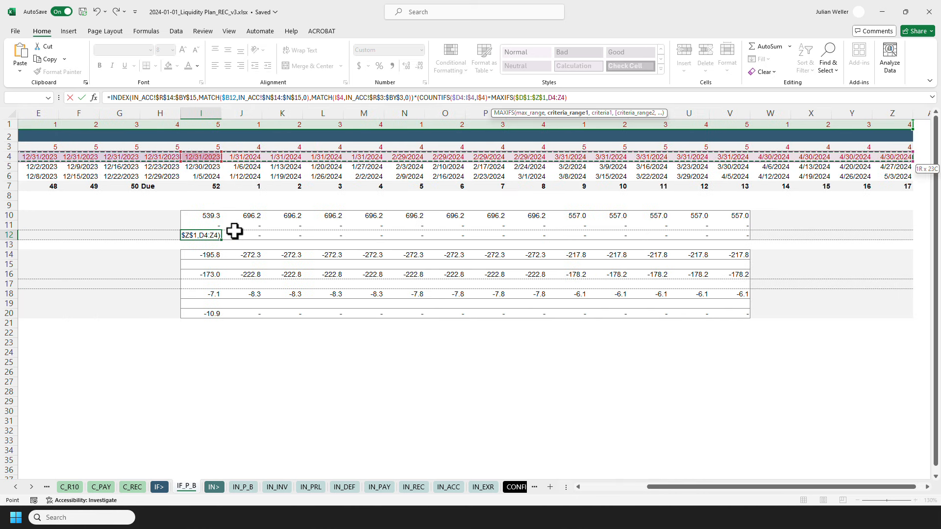
pyautogui.press('F4')
pyautogui.write(',')
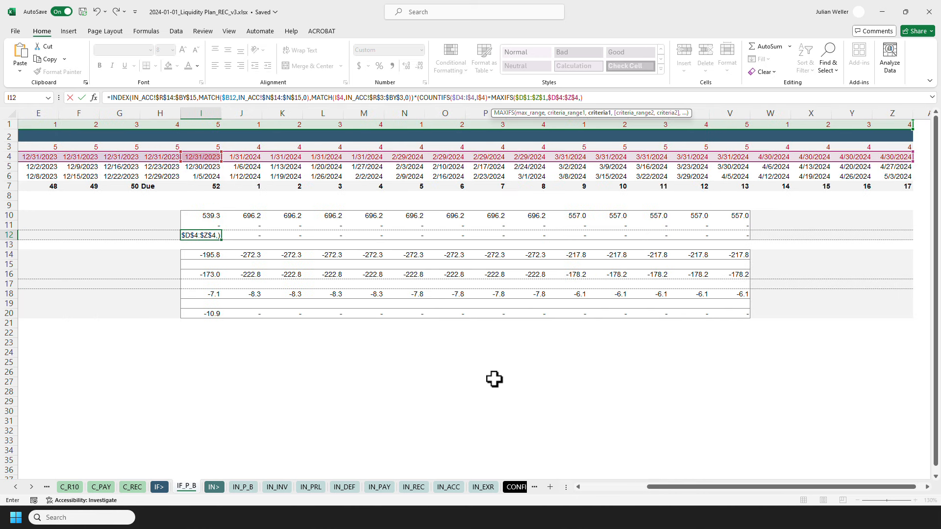
pyautogui.moveTo(681, 487); pyautogui.dragTo(586, 486)
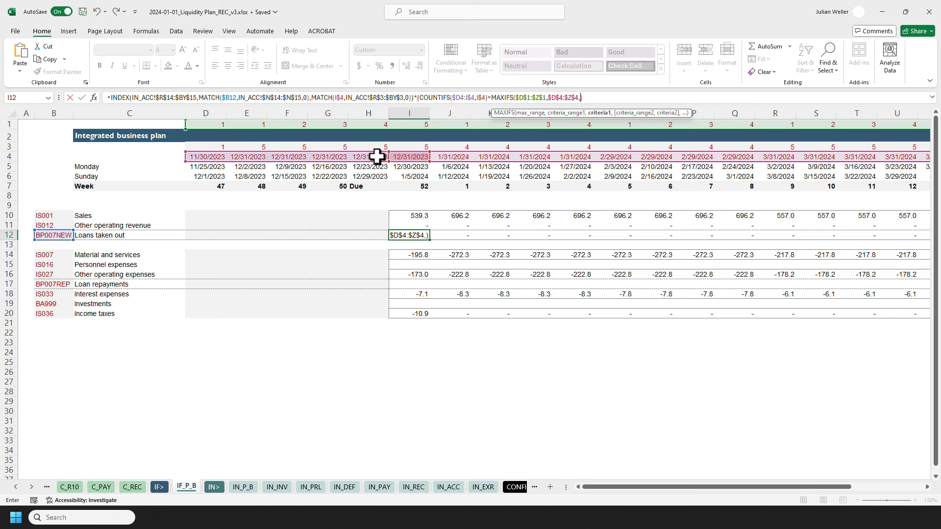
pyautogui.click(414, 156)
pyautogui.press('F4')
pyautogui.press('F4')
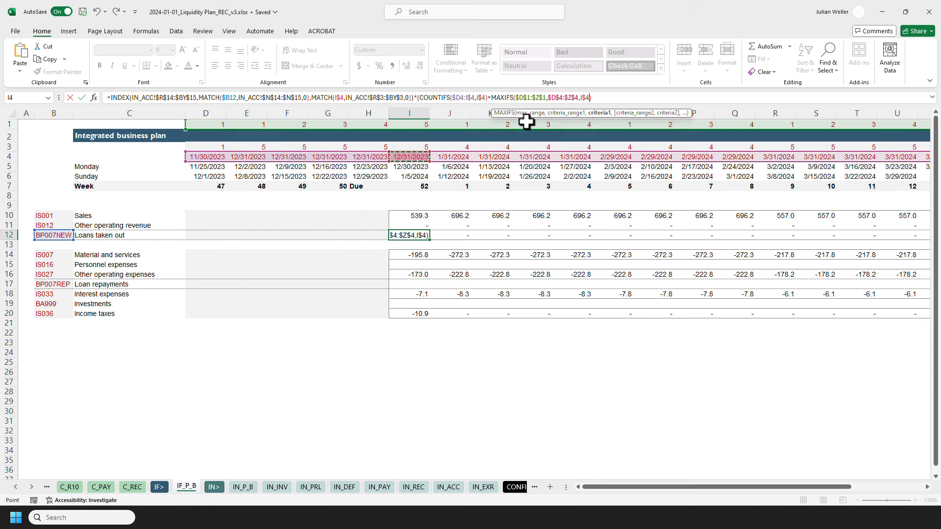
pyautogui.write(')')
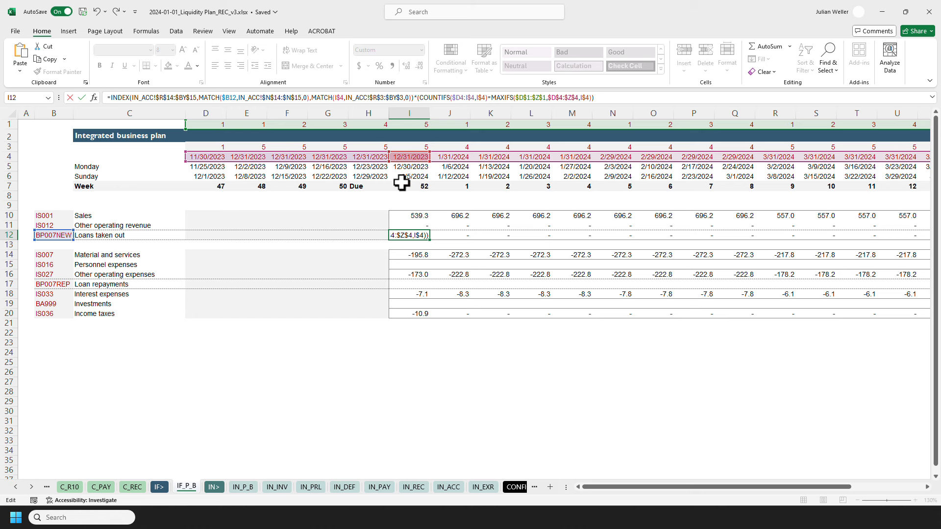
# Copy the I12 loans formula across row 12 as formulas only.
pyautogui.hotkey('ctrl', 'Return')
pyautogui.hotkey('ctrl', 'c')
pyautogui.hotkey('ctrl', 'shift', 'Right')
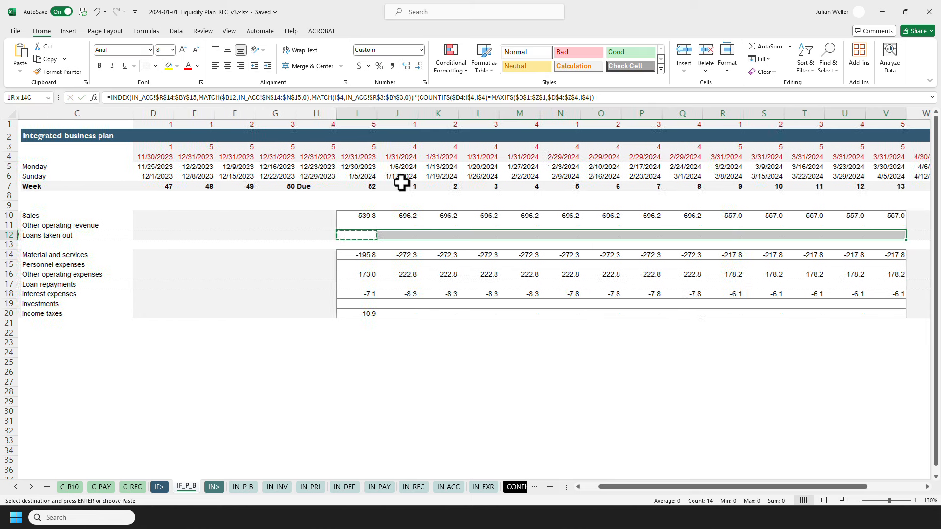
pyautogui.hotkey('ctrl', 'alt', 'v')
pyautogui.press('Return')
pyautogui.press('Left')
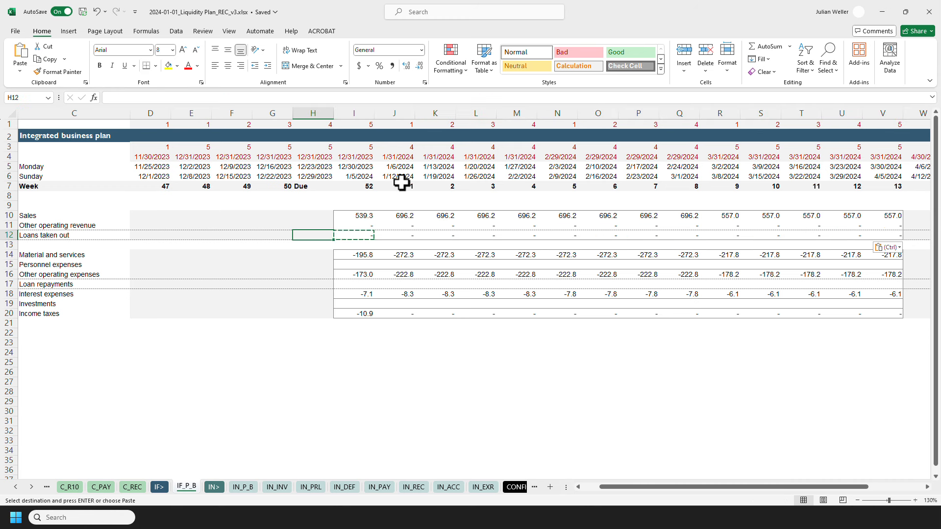
pyautogui.press('Left')
pyautogui.press('Left')
pyautogui.press('Left')
pyautogui.press('Left')
pyautogui.press('Left')
pyautogui.press('Left')
pyautogui.press('Right')
pyautogui.press('Right')
pyautogui.press('Right')
pyautogui.press('Right')
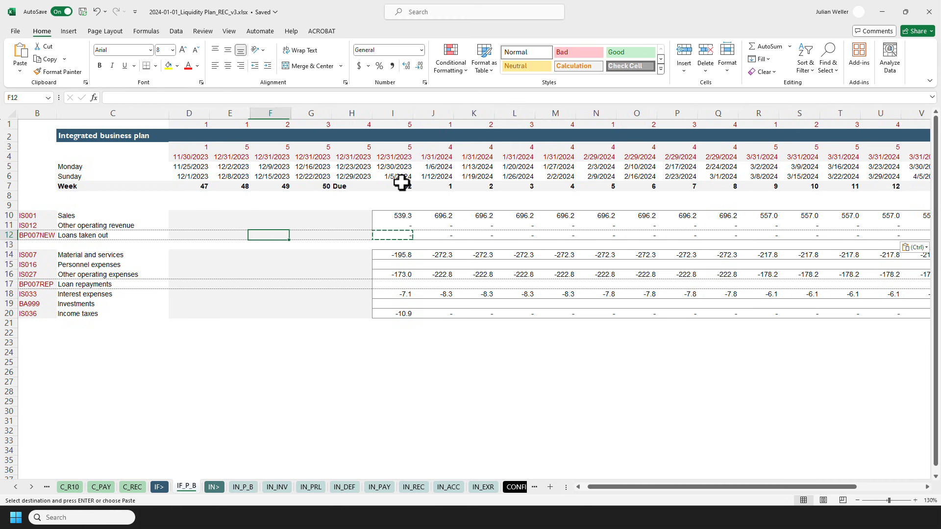
pyautogui.press('Right')
pyautogui.press('Right')
pyautogui.press('Right')
pyautogui.press('Escape')
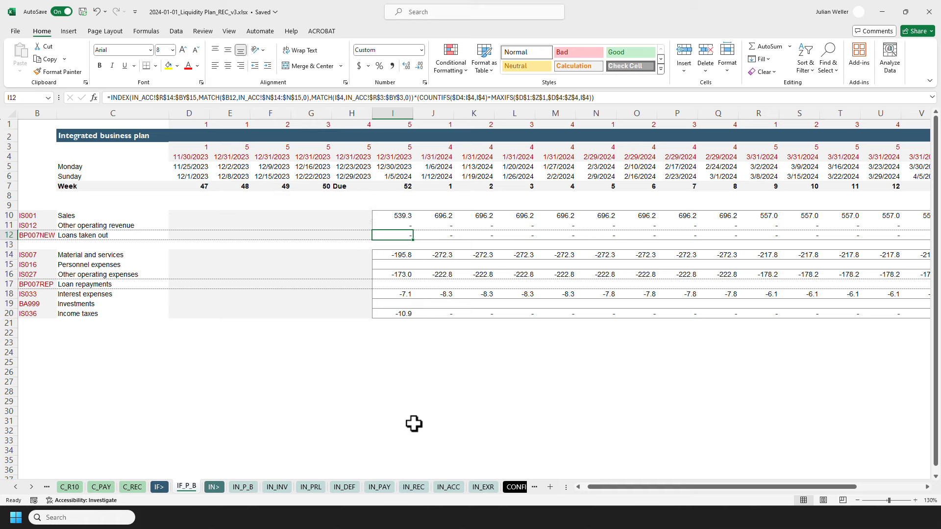
# Check the loan entries in the IN_ACC sheet and browse the calendar to July 2024.
pyautogui.click(447, 489)
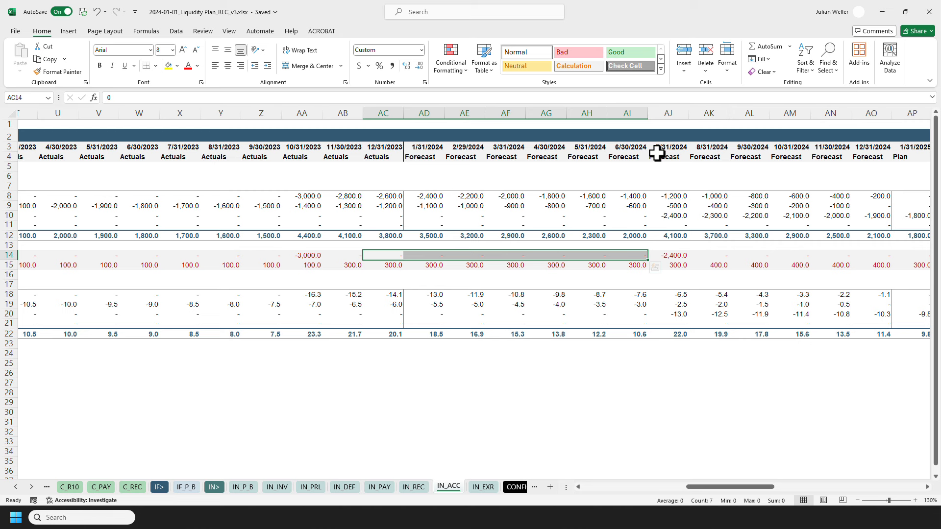
pyautogui.click(190, 489)
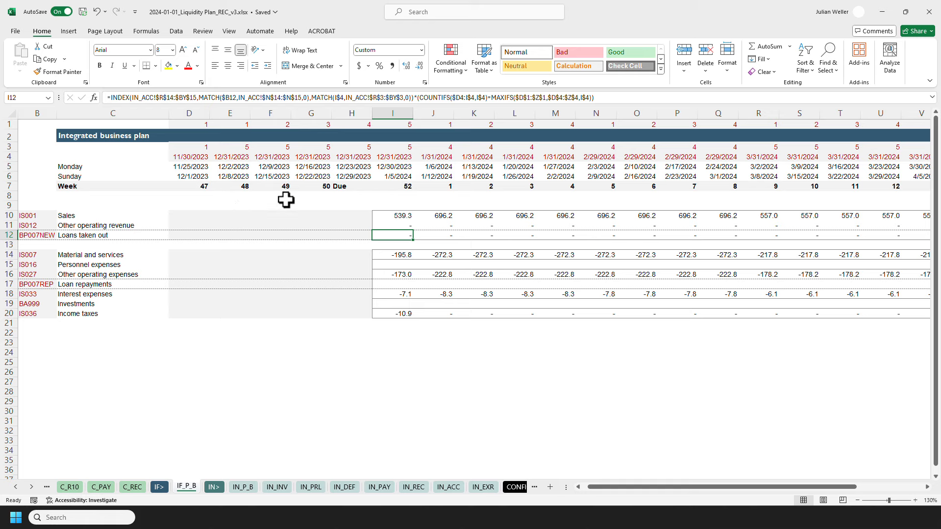
pyautogui.click(356, 177)
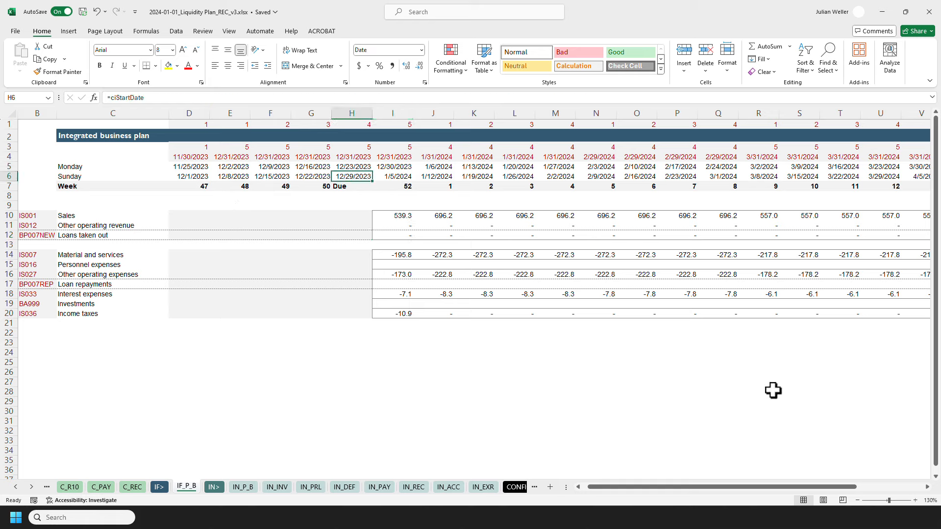
pyautogui.click(902, 517)
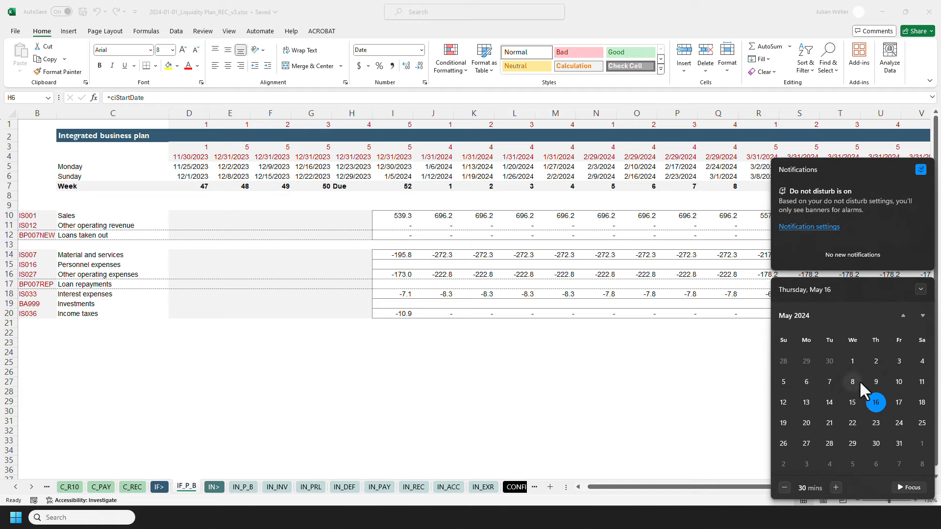
pyautogui.scroll(-1, 855, 385)
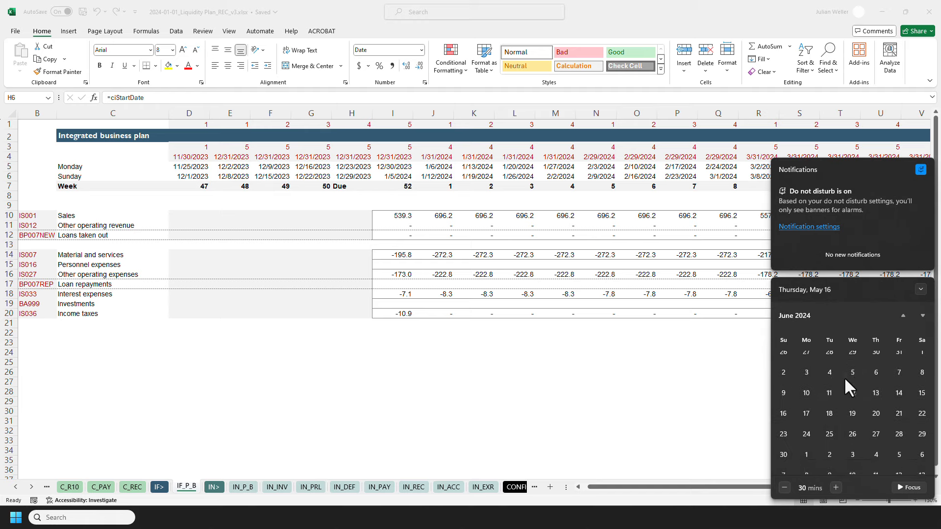
pyautogui.scroll(-1, 860, 381)
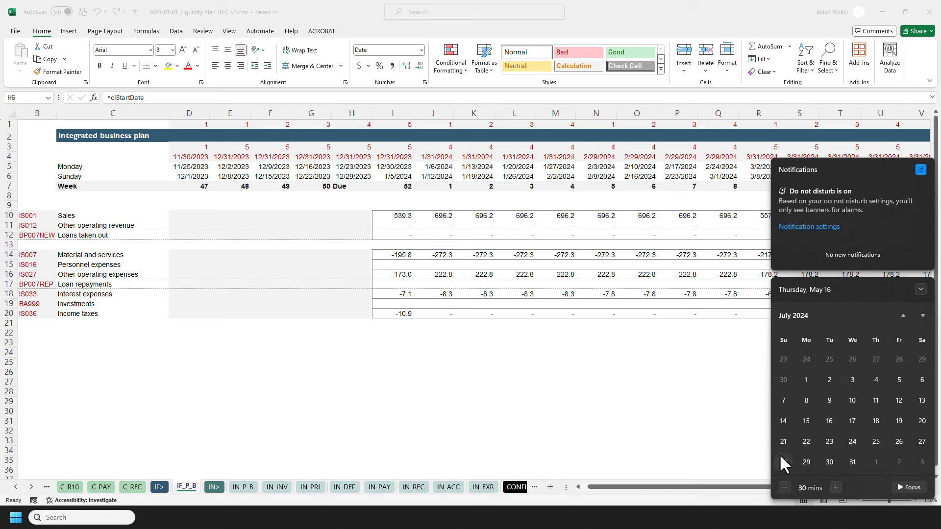
pyautogui.click(580, 331)
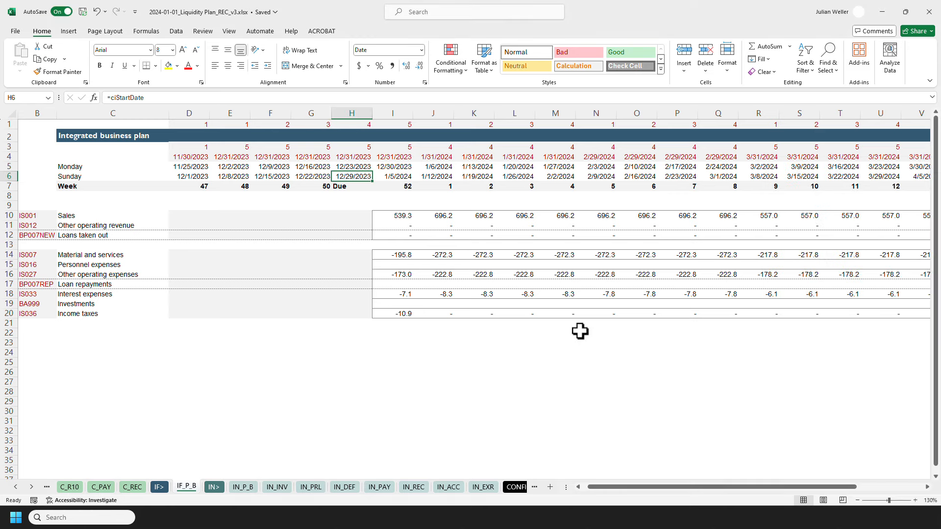
# Set the start date in H6 to 07/28/2024.
pyautogui.write('07/28')
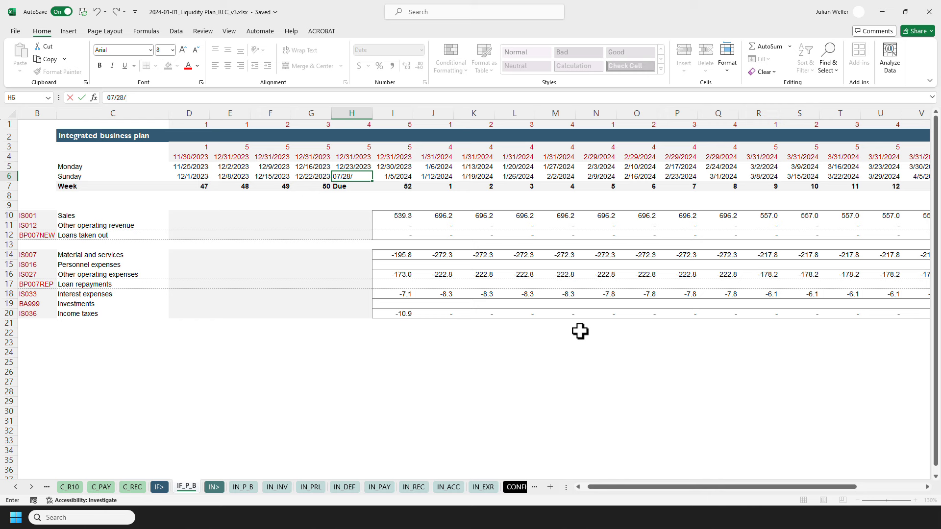
pyautogui.write('/2024')
pyautogui.press('Return')
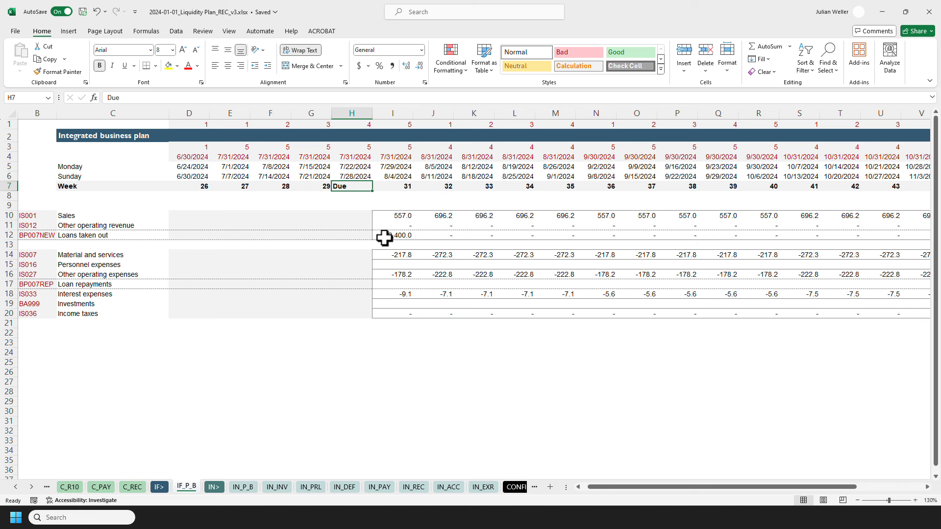
# Check the July 2024 loan amount in the IN_ACC sheet.
pyautogui.click(452, 487)
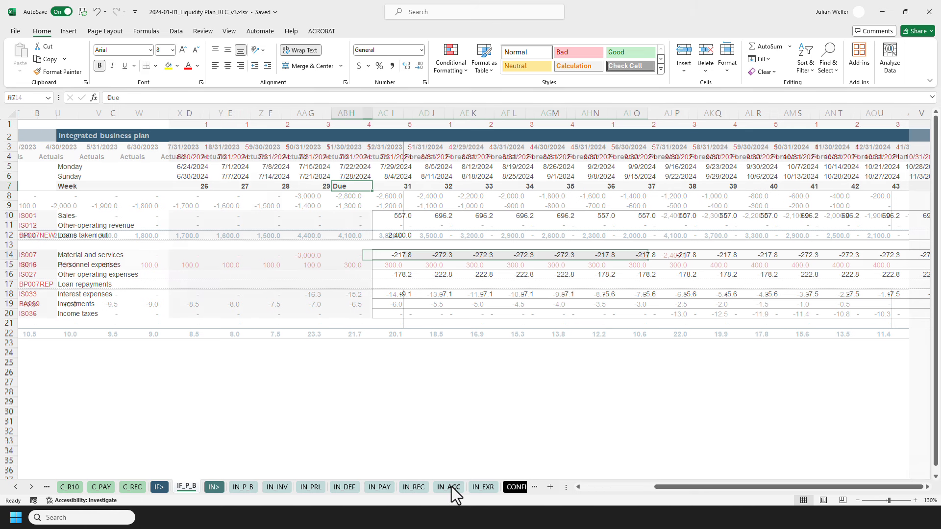
pyautogui.click(665, 256)
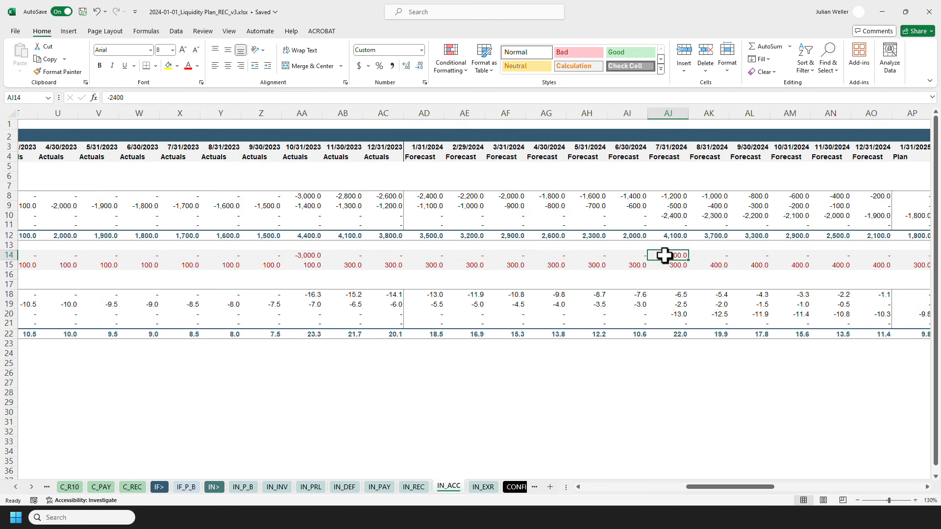
pyautogui.click(186, 487)
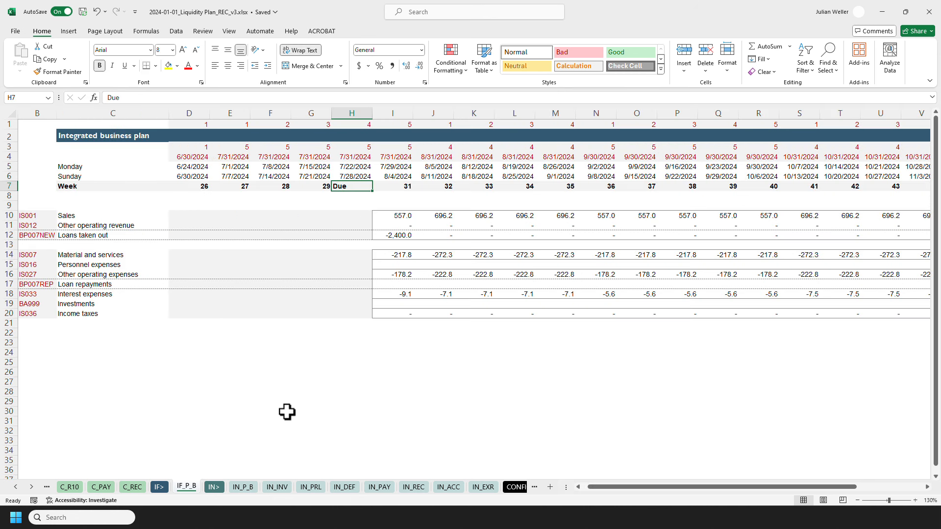
# Change the start date in H6 to 07/14/2024.
pyautogui.press('Up')
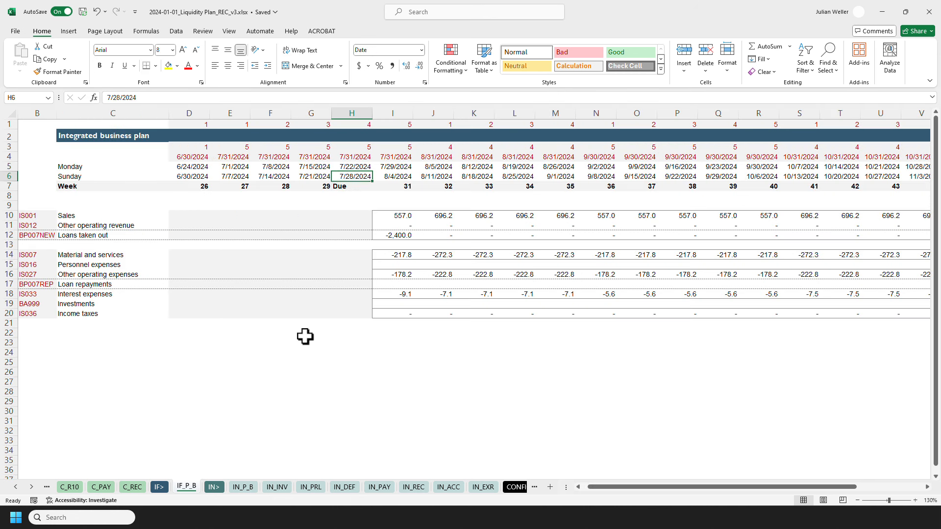
pyautogui.click(122, 97)
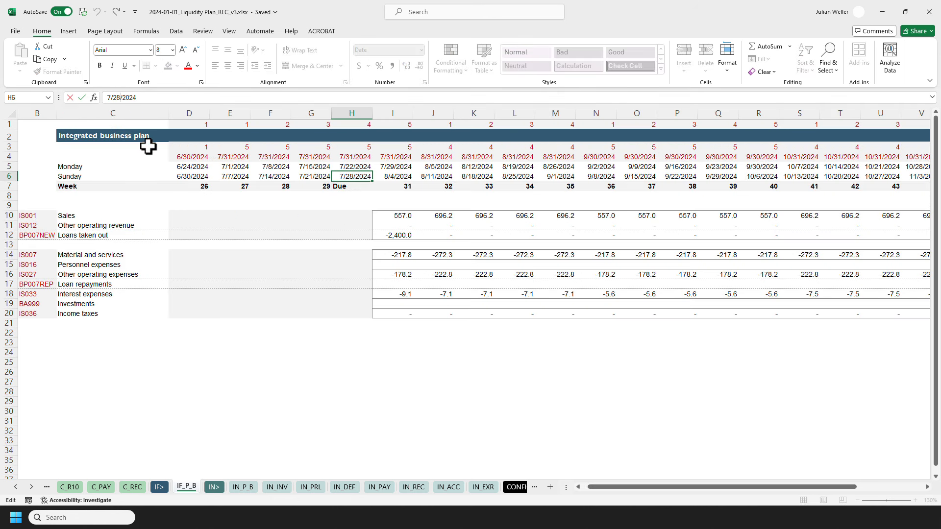
pyautogui.press('BackSpace')
pyautogui.press('BackSpace')
pyautogui.press('BackSpace')
pyautogui.press('BackSpace')
pyautogui.press('BackSpace')
pyautogui.press('BackSpace')
pyautogui.press('BackSpace')
pyautogui.write('14/2024')
pyautogui.press('Return')
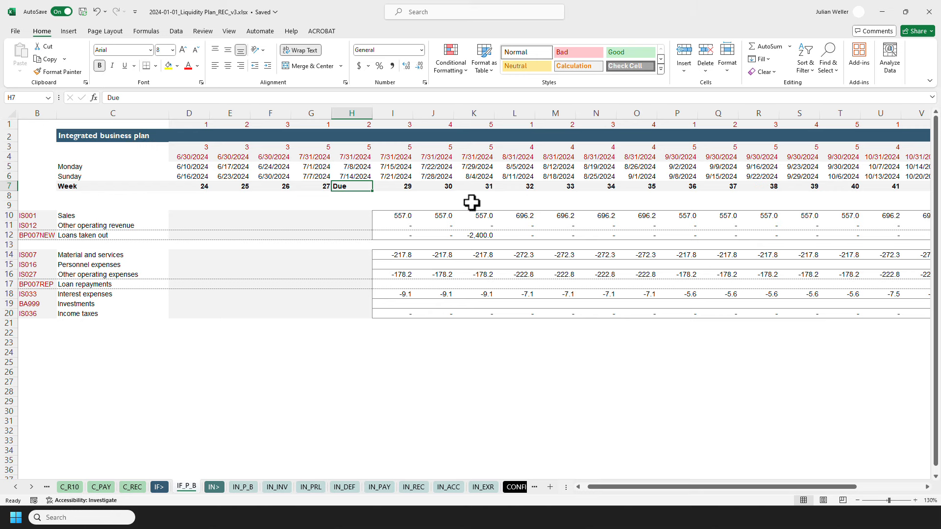
# Append a multiplication to the K12 loans formula to reverse the loan's sign.
pyautogui.click(470, 236)
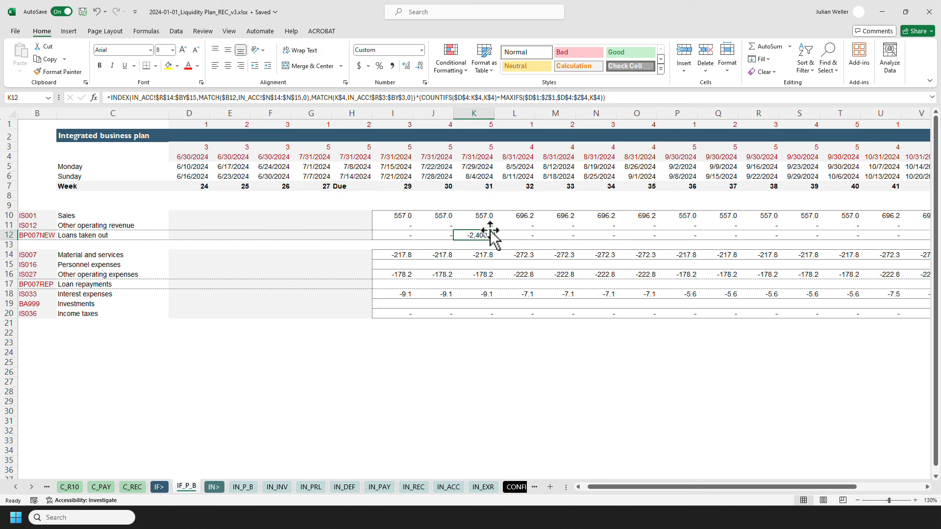
pyautogui.click(622, 97)
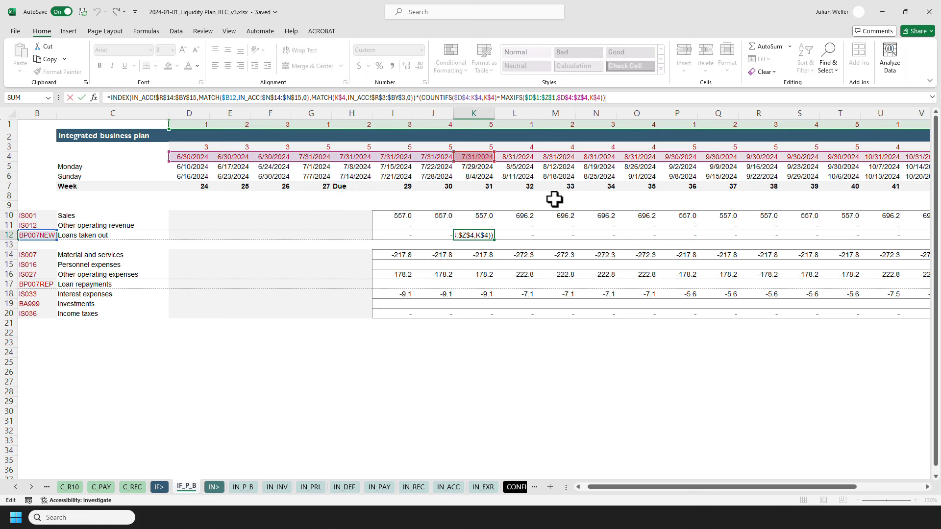
pyautogui.write('*')
pyautogui.write('1')
pyautogui.press('Return')
# Copy the K12 formula across row 12 from I12 onward as formulas only.
pyautogui.press('Up')
pyautogui.hotkey('ctrl', 'c')
pyautogui.press('Left')
pyautogui.press('Left')
pyautogui.hotkey('ctrl', 'shift', 'Right')
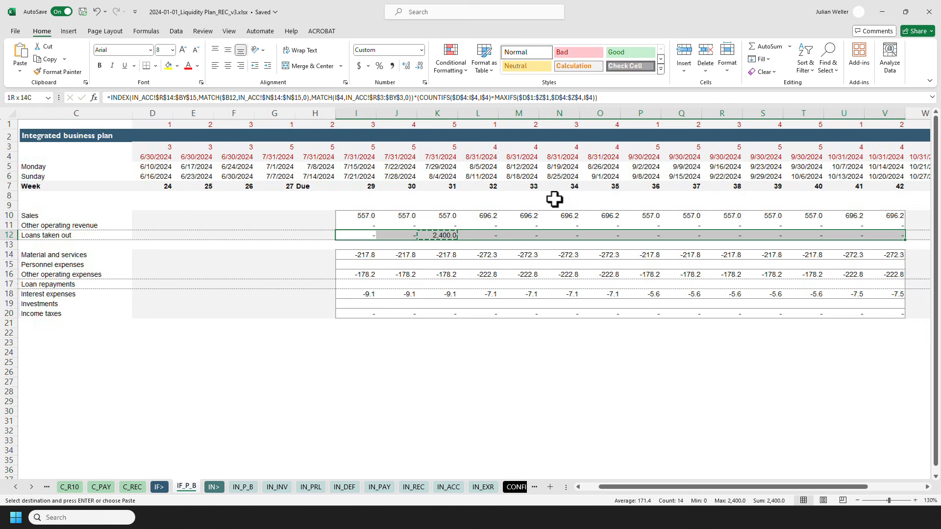
pyautogui.hotkey('ctrl', 'alt', 'v')
pyautogui.press('Return')
pyautogui.press('Escape')
# Inspect the formulas of the material and services and sales rows in the business plan.
pyautogui.press('Left')
pyautogui.press('Left')
pyautogui.press('Left')
pyautogui.press('Left')
pyautogui.press('Left')
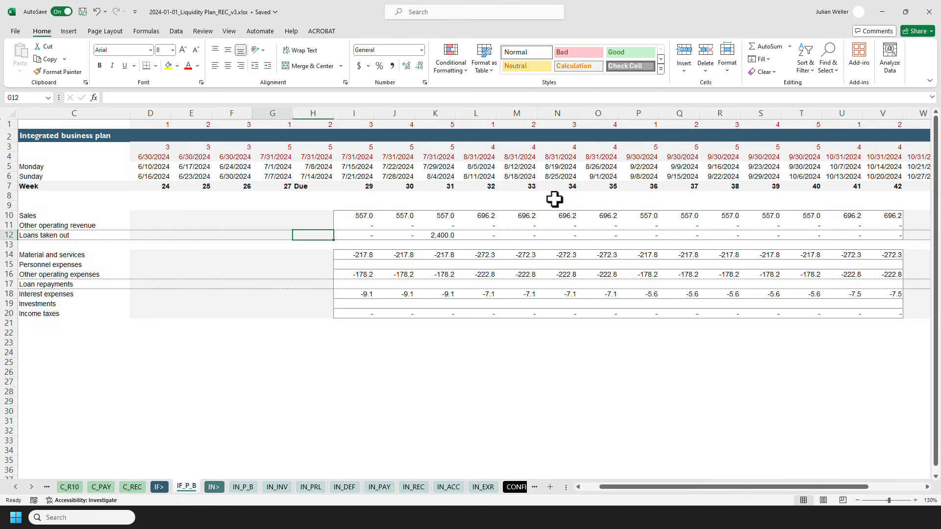
pyautogui.press('Left')
pyautogui.press('Left')
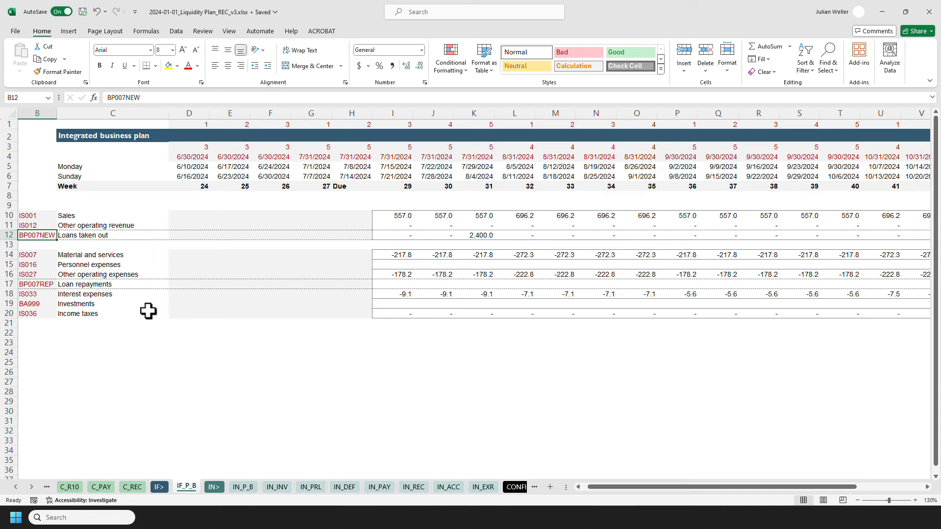
pyautogui.click(379, 255)
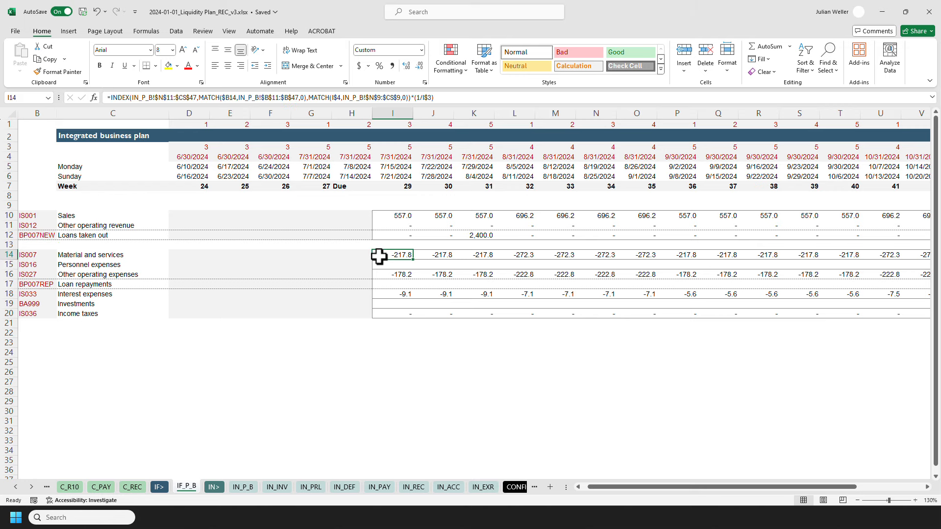
pyautogui.click(382, 216)
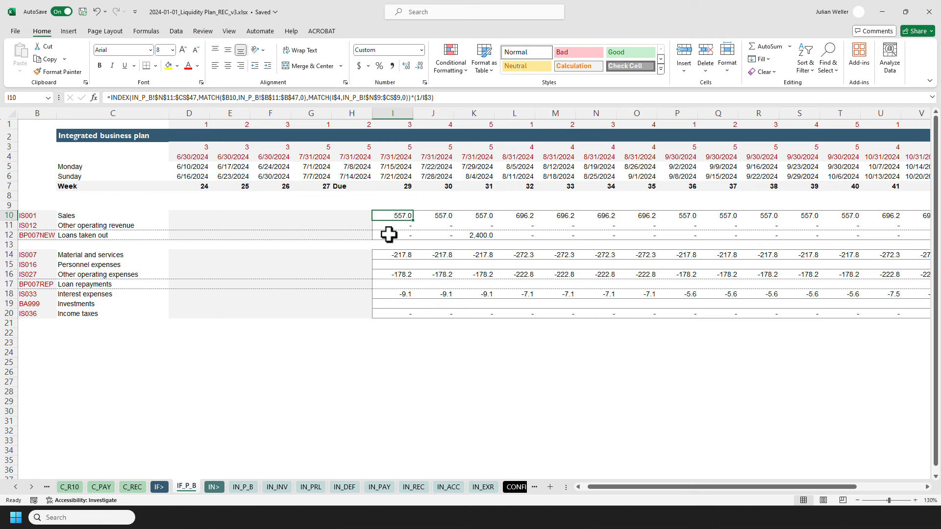
# Review the loans-taken-out formula in I12 against the bank account and loan data on the IN_ACC sheet.
pyautogui.click(389, 236)
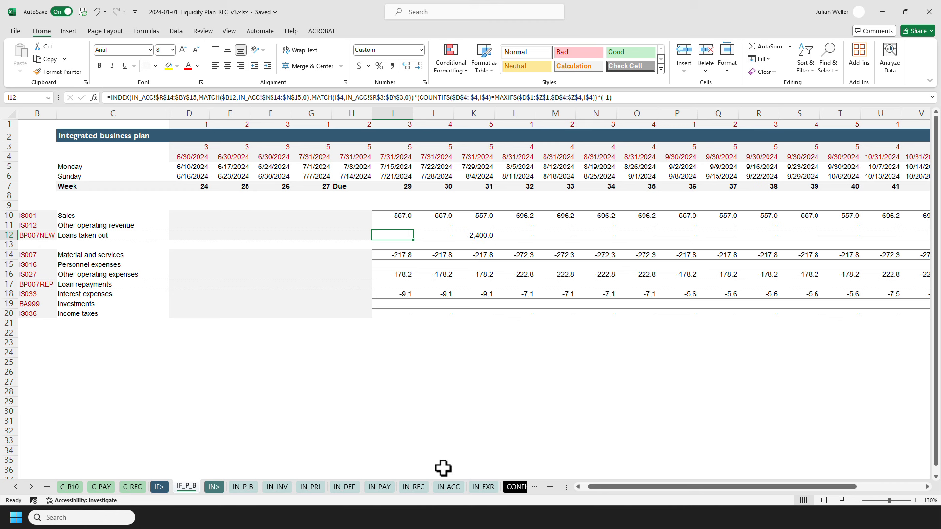
pyautogui.click(448, 488)
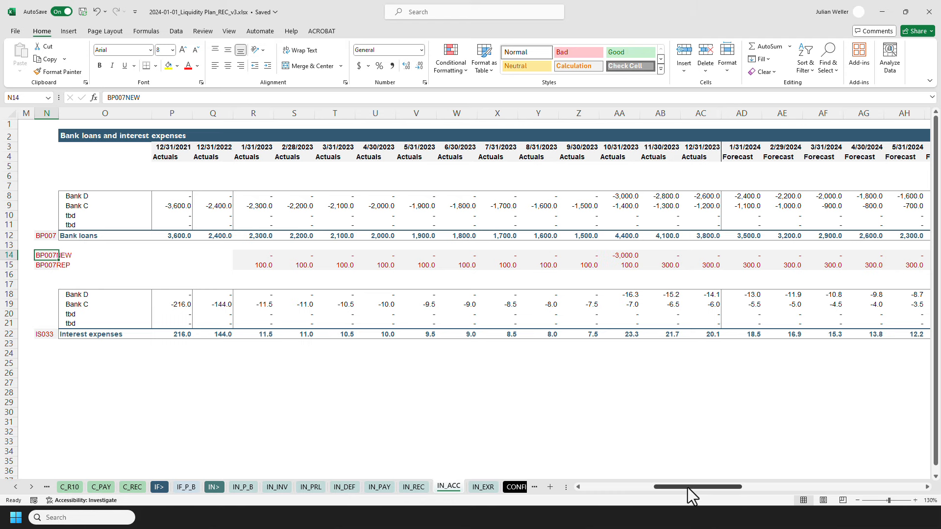
pyautogui.moveTo(688, 486); pyautogui.dragTo(610, 486)
pyautogui.moveTo(69, 198); pyautogui.dragTo(859, 204)
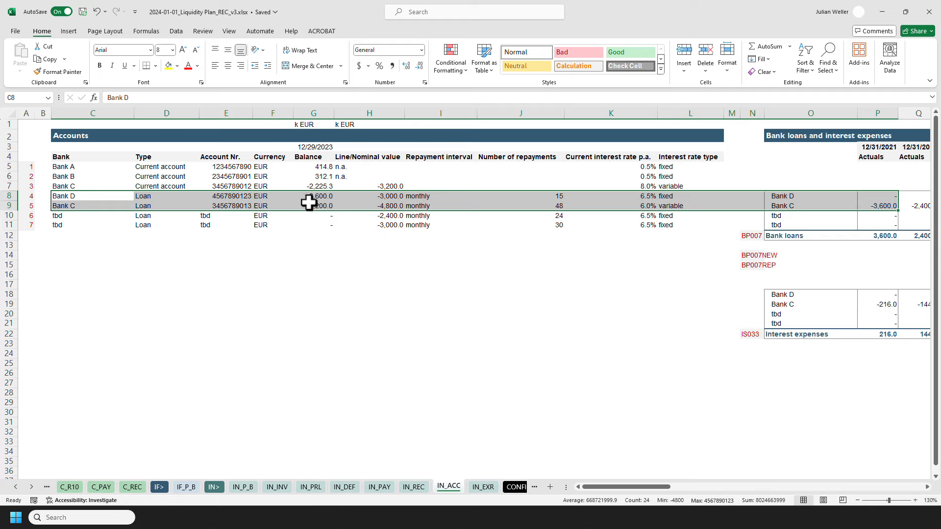
pyautogui.click(311, 186)
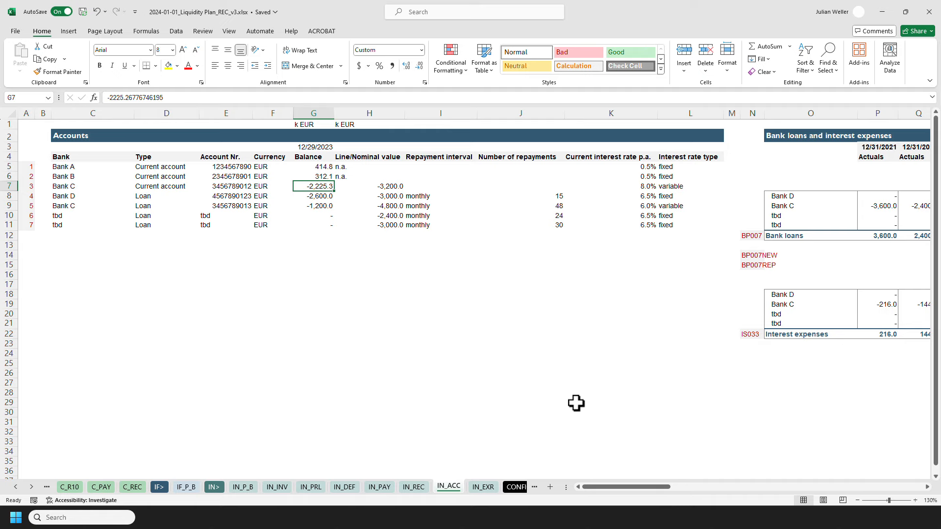
pyautogui.click(187, 487)
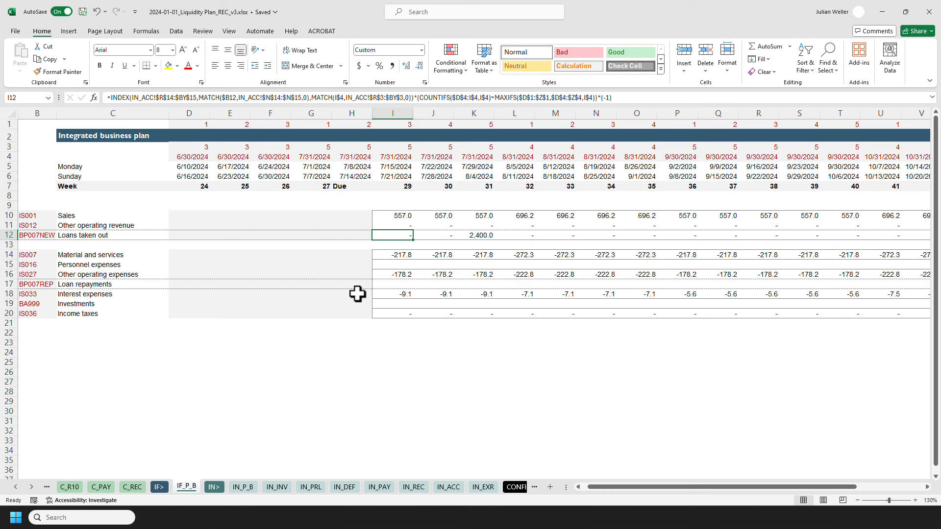
# Replace the date in H6 with a reference to the named start date ciStartDate.
pyautogui.click(348, 175)
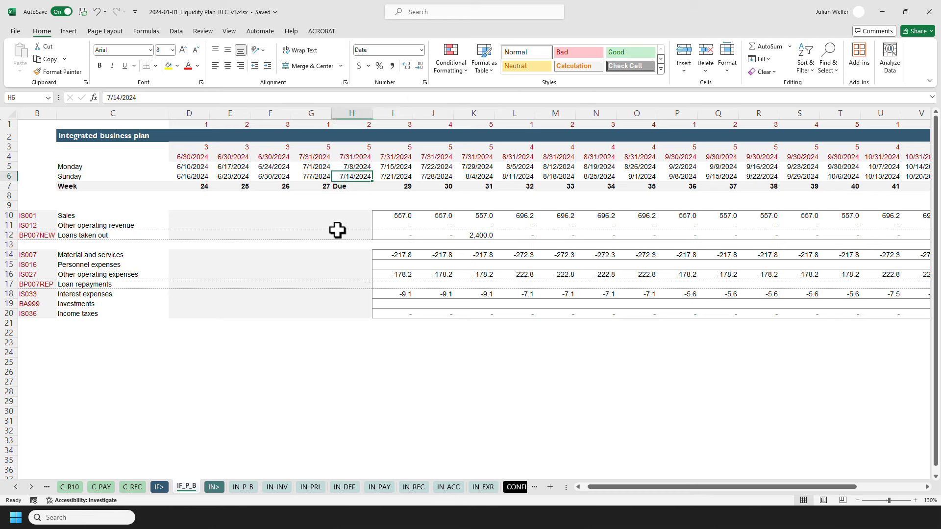
pyautogui.write('12/29/2023')
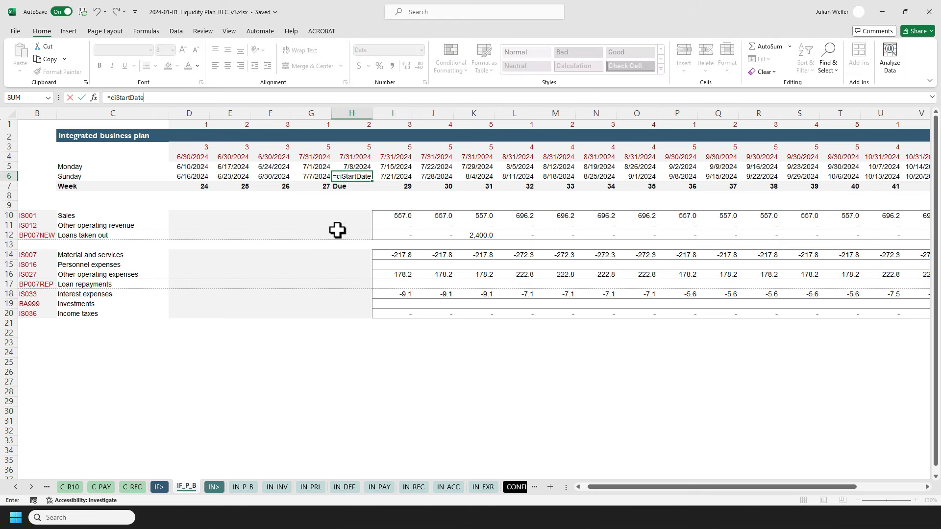
pyautogui.press('Return')
pyautogui.press('Up')
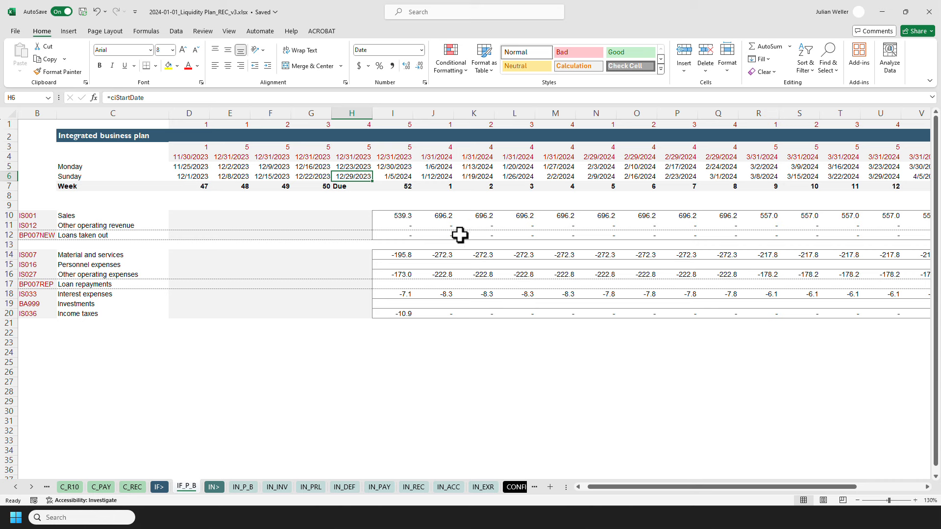
# Copy the loans formulas in row 12 from I12 onward into the loan repayments row 17 as formulas only.
pyautogui.click(393, 236)
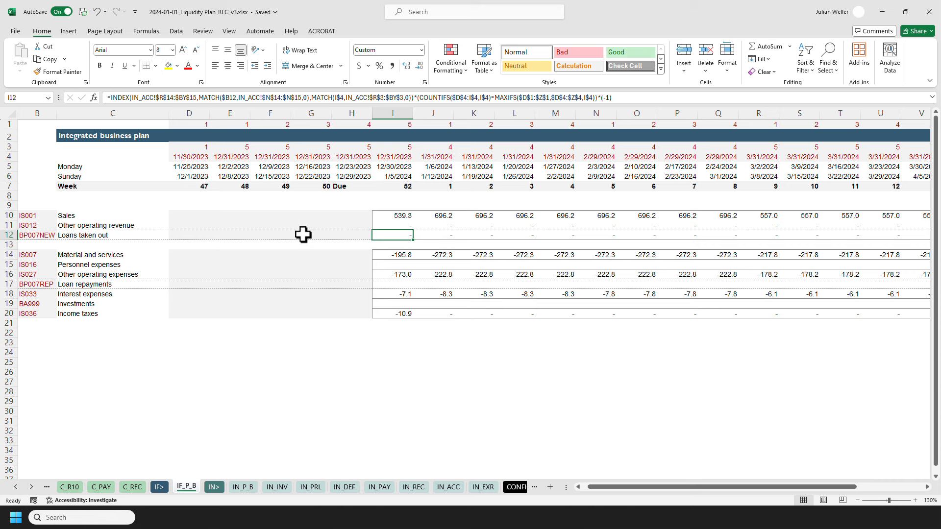
pyautogui.hotkey('ctrl', 'shift', 'Right')
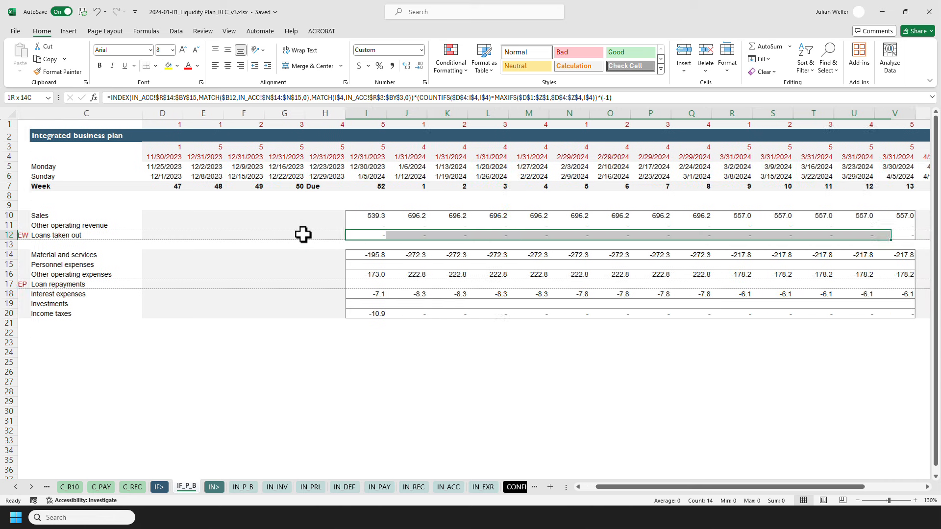
pyautogui.hotkey('ctrl', 'c')
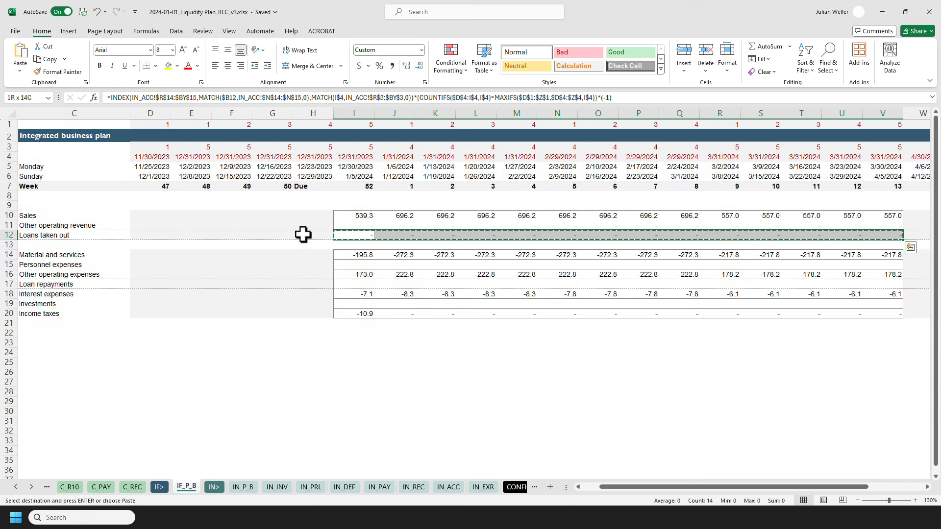
pyautogui.click(343, 283)
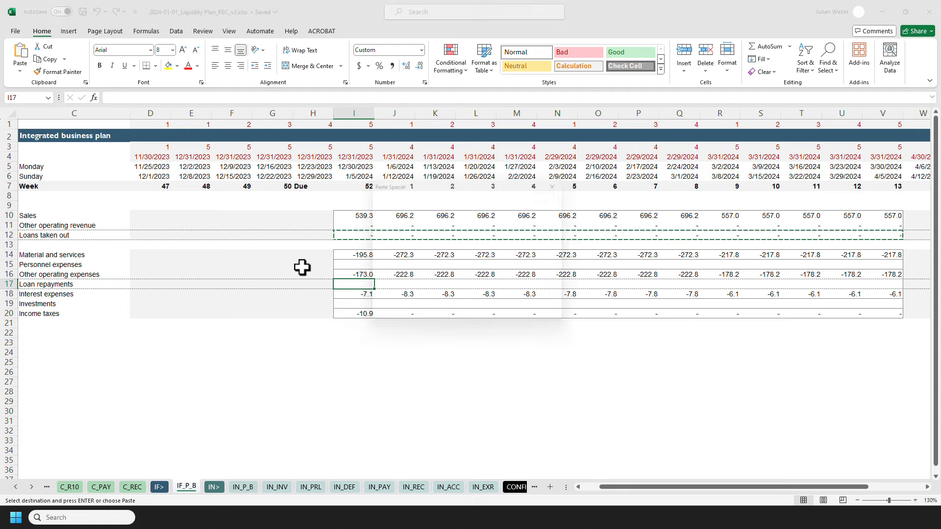
pyautogui.hotkey('ctrl', 'alt', 'v')
pyautogui.press('f')
pyautogui.press('Return')
pyautogui.press('Escape')
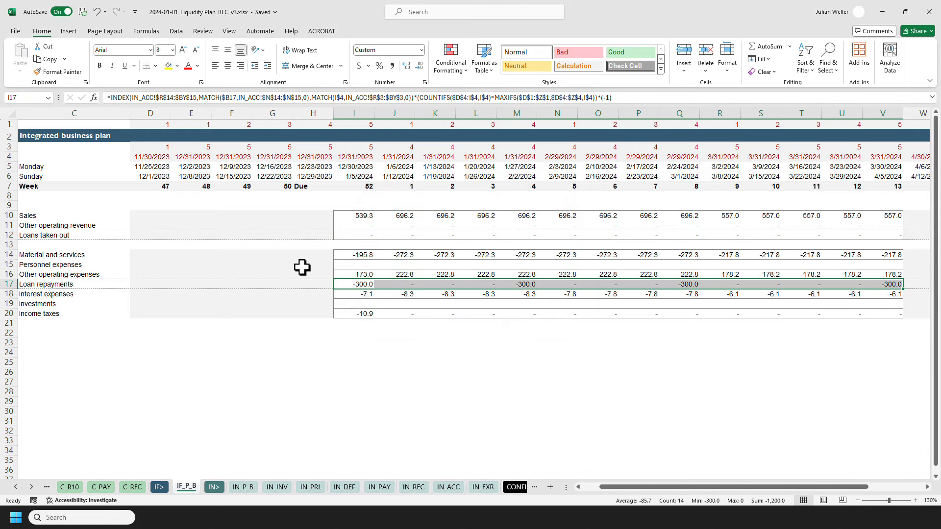
# Examine the loan repayments row's code and formula and the empty personnel expenses and investments rows.
pyautogui.press('Left')
pyautogui.press('Left')
pyautogui.press('Left')
pyautogui.press('Left')
pyautogui.press('Left')
pyautogui.press('Left')
pyautogui.press('Left')
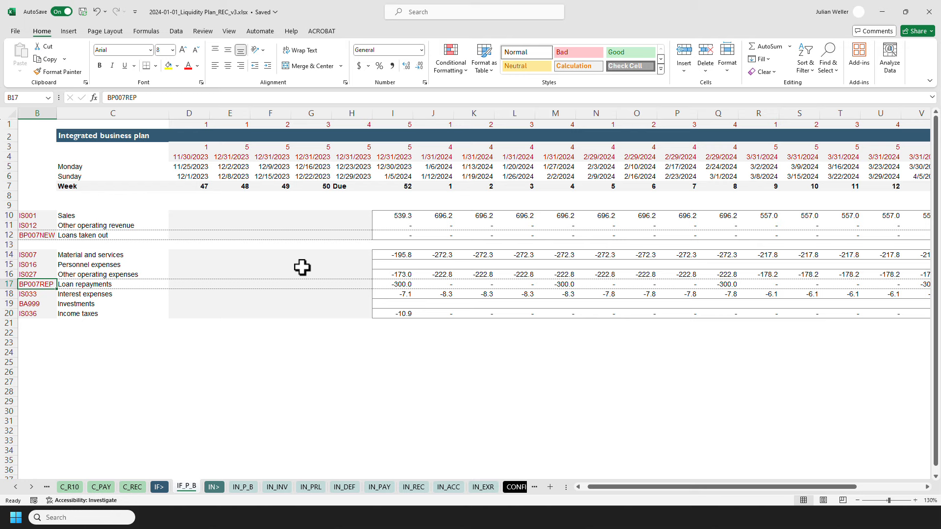
pyautogui.click(378, 283)
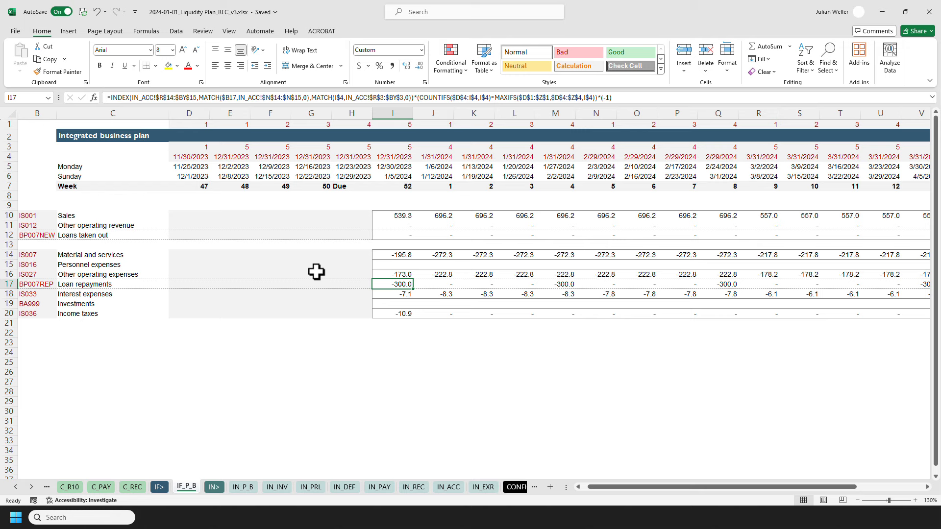
pyautogui.press('Left')
pyautogui.press('Left')
pyautogui.press('Left')
pyautogui.press('Left')
pyautogui.press('Left')
pyautogui.press('Left')
pyautogui.press('Left')
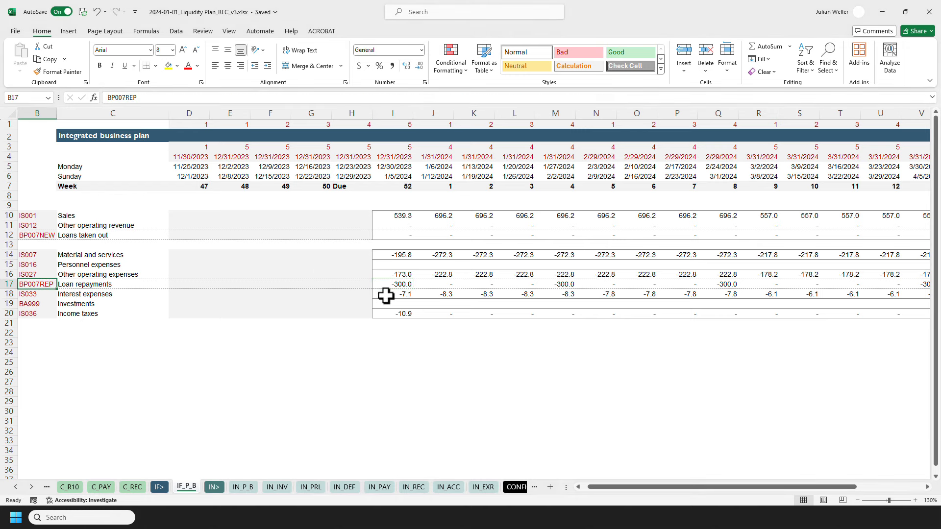
pyautogui.click(391, 265)
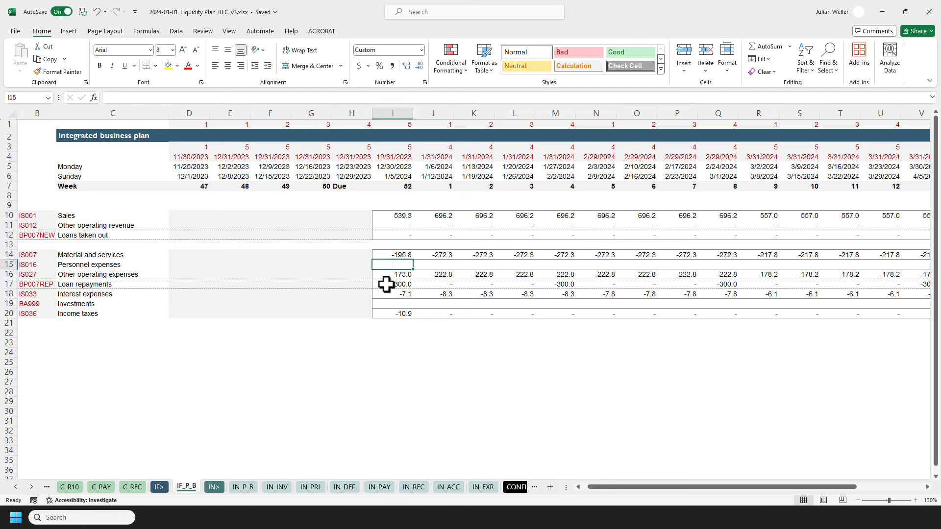
pyautogui.click(385, 303)
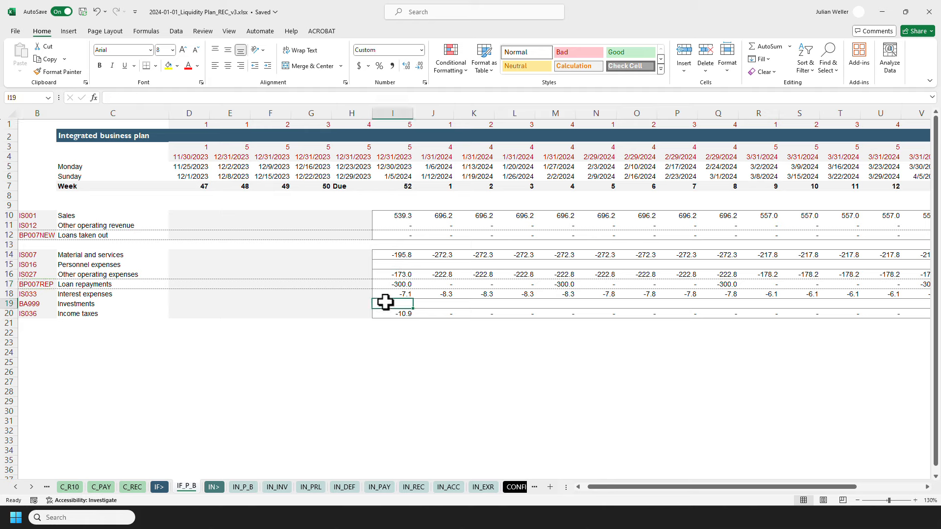
pyautogui.click(387, 265)
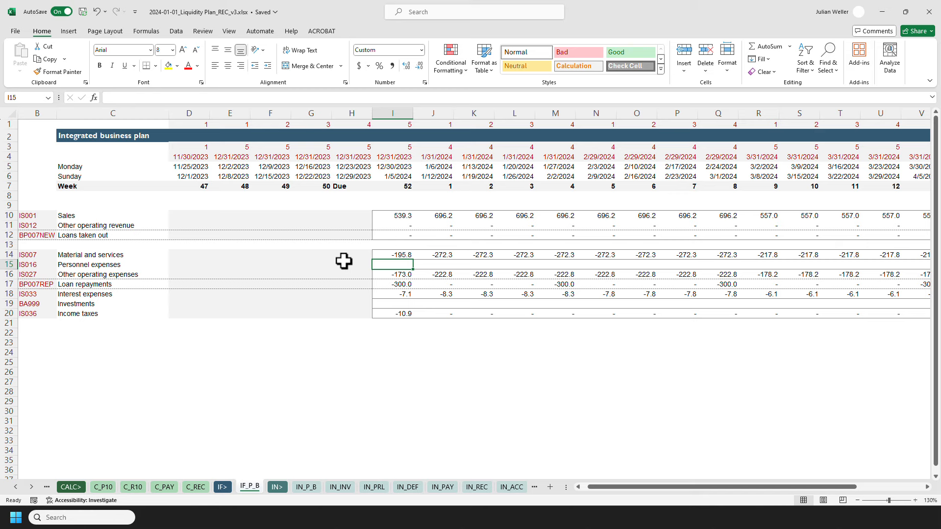
pyautogui.click(9, 157)
pyautogui.keyDown('ctrl'); pyautogui.click(9, 147); pyautogui.keyUp('ctrl')
pyautogui.keyDown('ctrl'); pyautogui.click(9, 125); pyautogui.keyUp('ctrl')
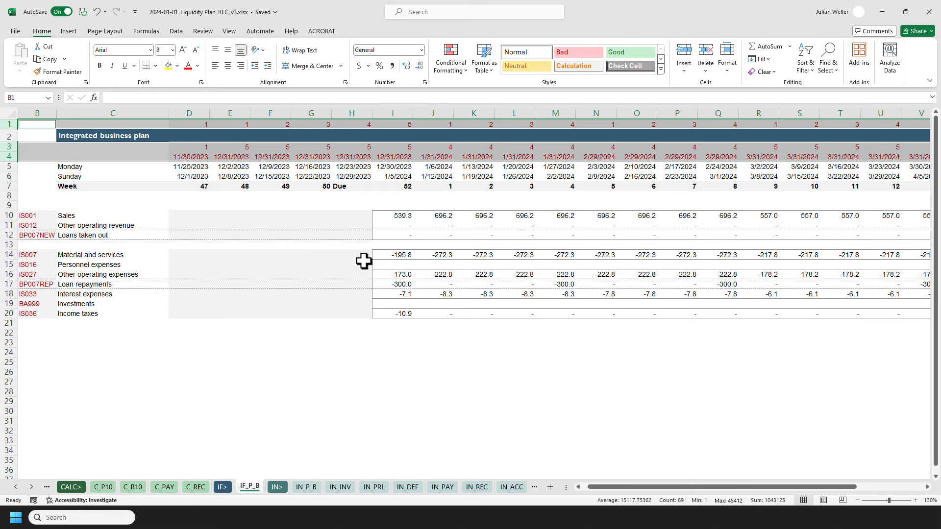
pyautogui.click(383, 264)
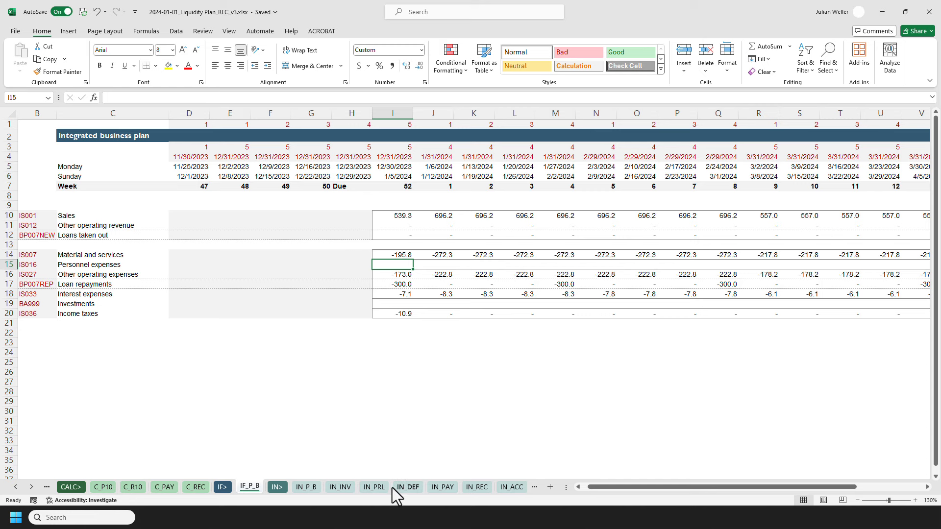
# Examine the weekly total cost columns of the store staff on the IN_PRL payroll sheet.
pyautogui.click(374, 486)
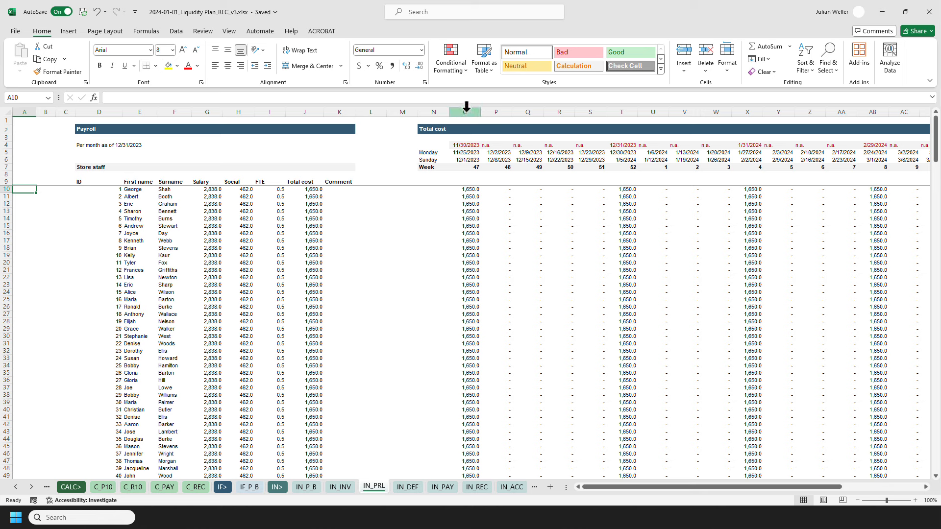
pyautogui.moveTo(466, 107); pyautogui.dragTo(626, 115)
pyautogui.click(435, 191)
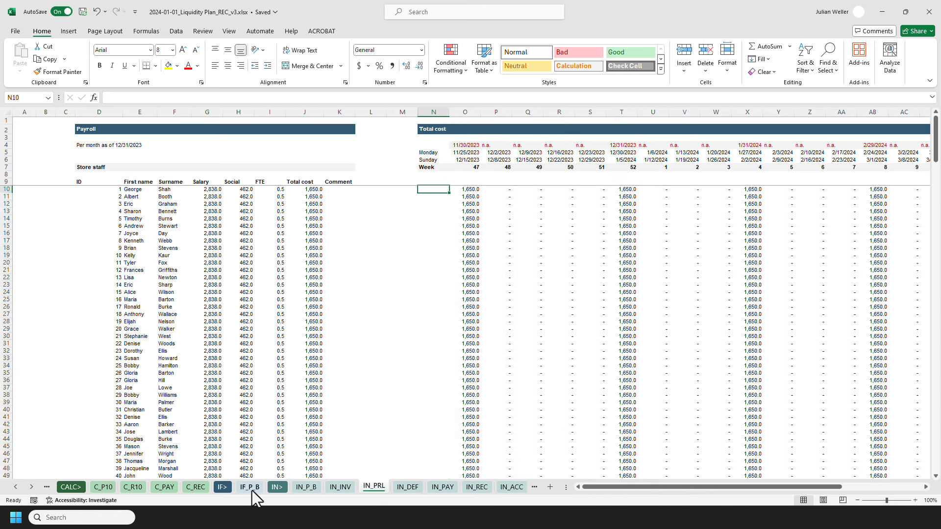
pyautogui.moveTo(465, 112); pyautogui.dragTo(611, 112)
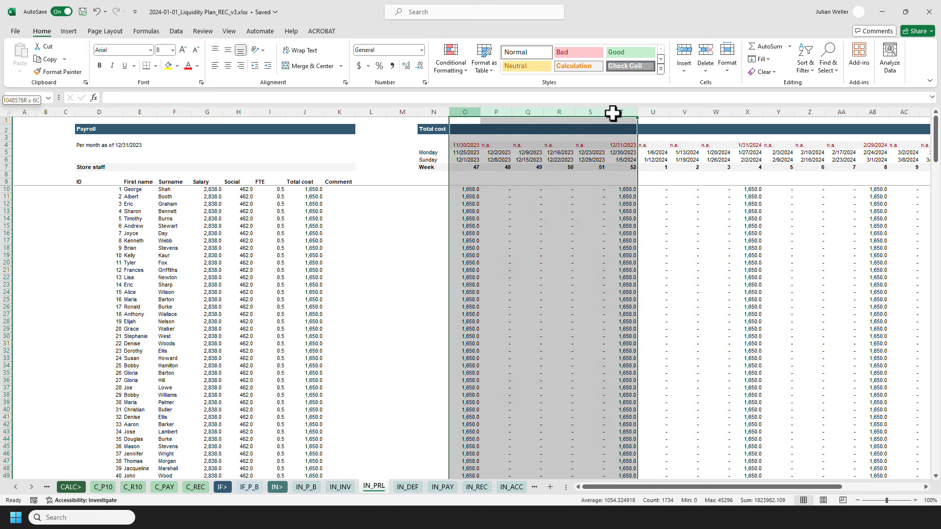
pyautogui.click(460, 189)
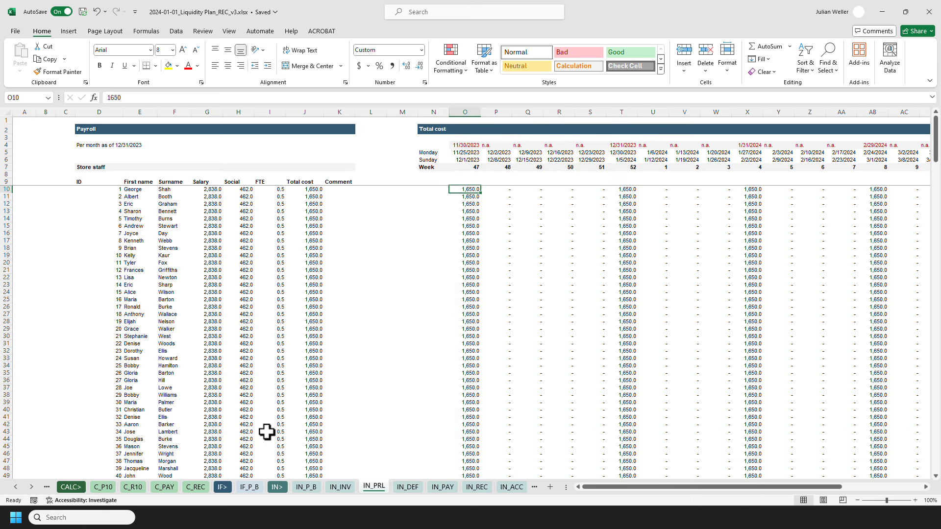
pyautogui.click(250, 487)
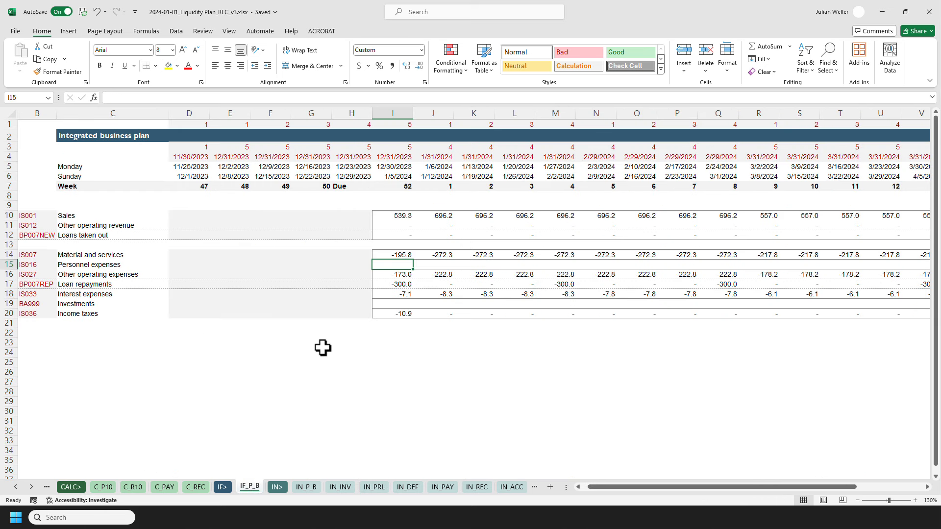
# Enter a personnel expenses formula in I15 summing INDEX of IN_PRL!$O$10:$AK$306 with a MATCH over the week row IN_PRL!$O$7:$AK$7.
pyautogui.write('=sum(ind')
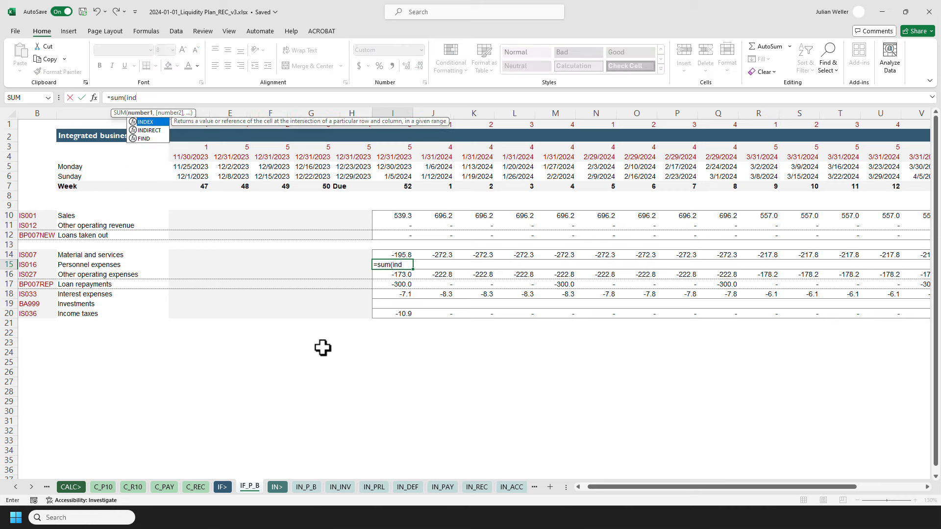
pyautogui.press('Tab')
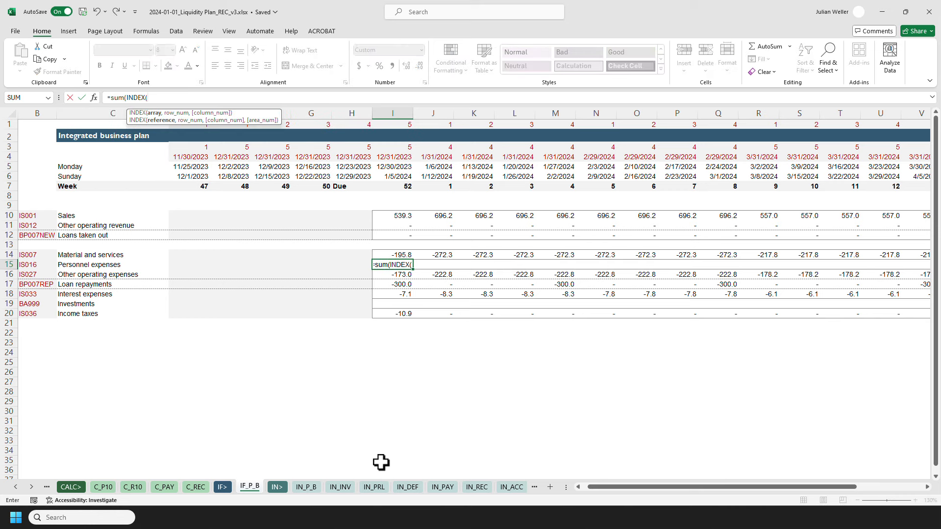
pyautogui.click(374, 487)
pyautogui.click(464, 189)
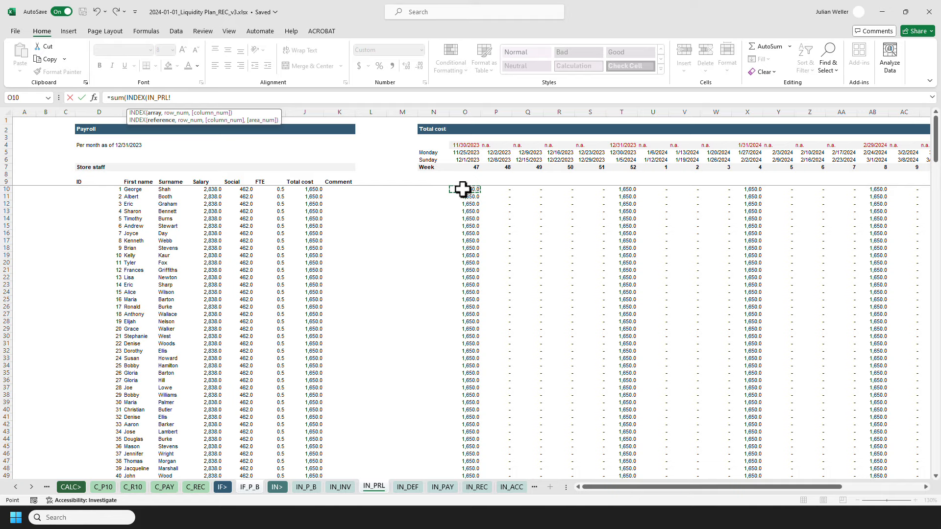
pyautogui.hotkey('ctrl', 'shift', 'Down')
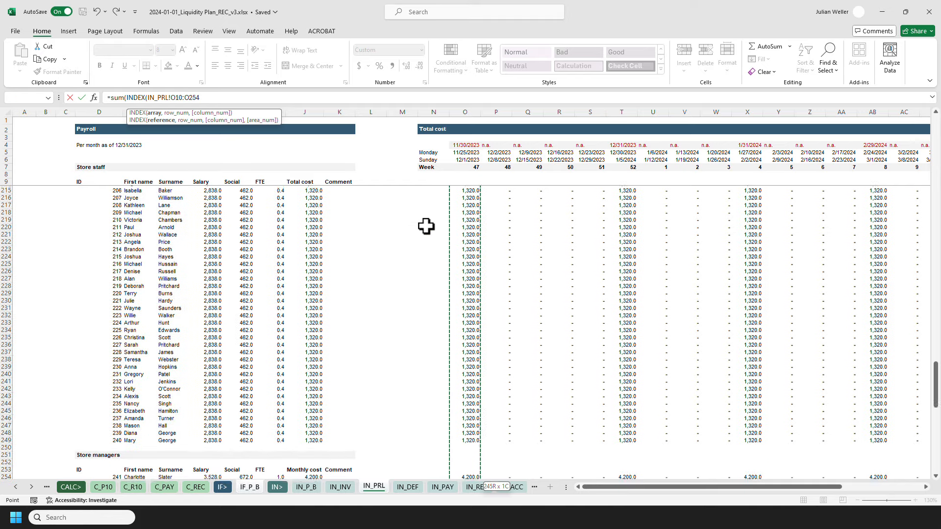
pyautogui.hotkey('shift', 'Down')
pyautogui.hotkey('shift', 'Down')
pyautogui.hotkey('shift', 'Down')
pyautogui.hotkey('shift', 'Down')
pyautogui.hotkey('shift', 'Down')
pyautogui.hotkey('shift', 'Down')
pyautogui.hotkey('shift', 'Down')
pyautogui.hotkey('shift', 'Down')
pyautogui.hotkey('shift', 'Down')
pyautogui.hotkey('shift', 'Down')
pyautogui.hotkey('shift', 'Down')
pyautogui.hotkey('shift', 'Down')
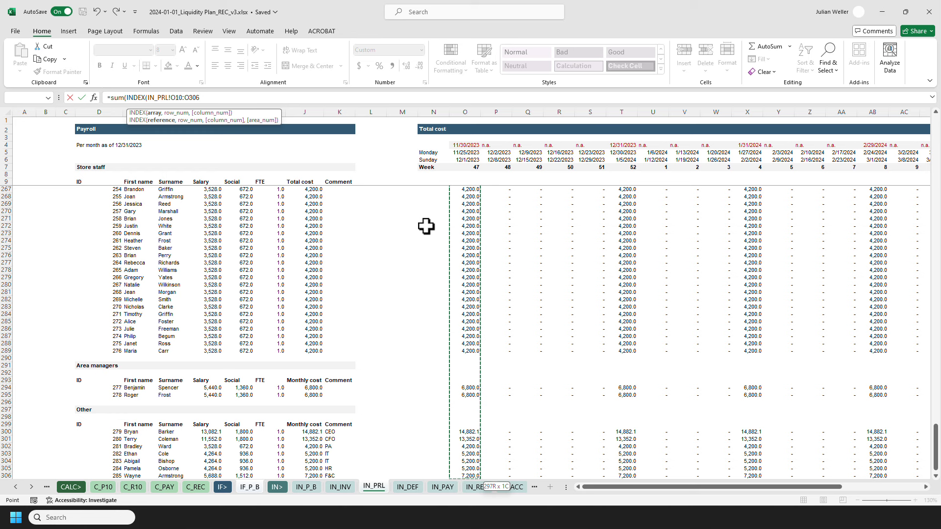
pyautogui.scroll(-1, 426, 226)
pyautogui.hotkey('shift', 'Right')
pyautogui.hotkey('shift', 'Right')
pyautogui.hotkey('shift', 'Right')
pyautogui.hotkey('shift', 'Right')
pyautogui.hotkey('shift', 'Right')
pyautogui.hotkey('shift', 'Right')
pyautogui.hotkey('shift', 'Right')
pyautogui.hotkey('shift', 'Right')
pyautogui.hotkey('shift', 'Right')
pyautogui.hotkey('shift', 'Right')
pyautogui.hotkey('shift', 'Right')
pyautogui.hotkey('shift', 'Right')
pyautogui.hotkey('shift', 'Right')
pyautogui.hotkey('shift', 'Right')
pyautogui.hotkey('shift', 'Right')
pyautogui.hotkey('shift', 'Right')
pyautogui.hotkey('shift', 'Right')
pyautogui.hotkey('shift', 'Right')
pyautogui.hotkey('shift', 'Right')
pyautogui.hotkey('shift', 'Right')
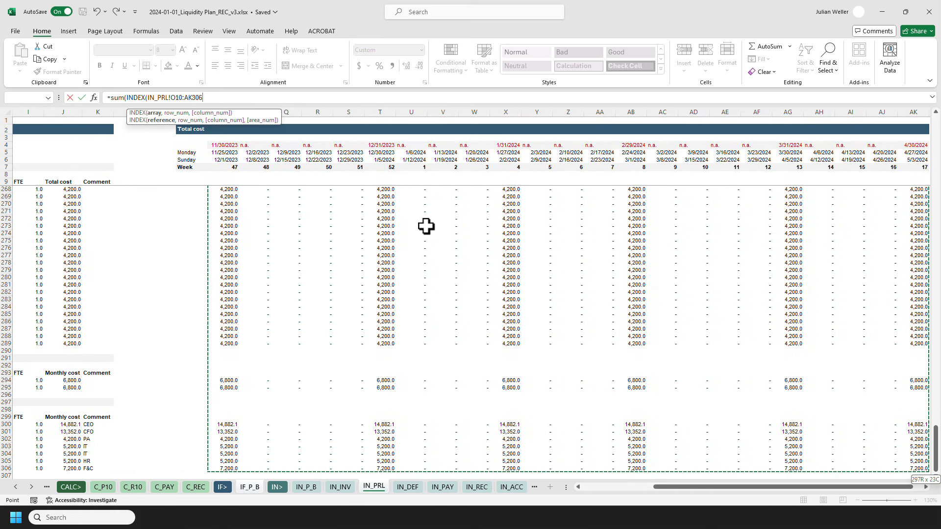
pyautogui.press('F4')
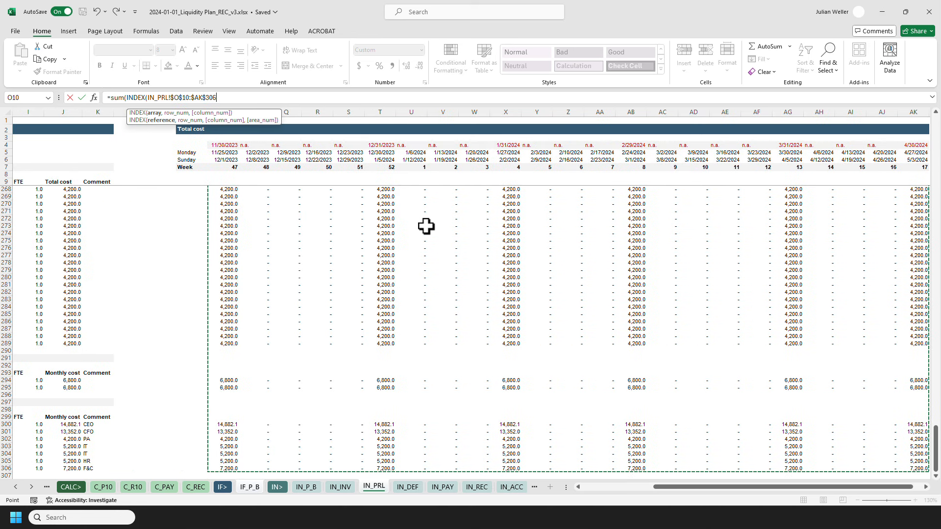
pyautogui.write(',')
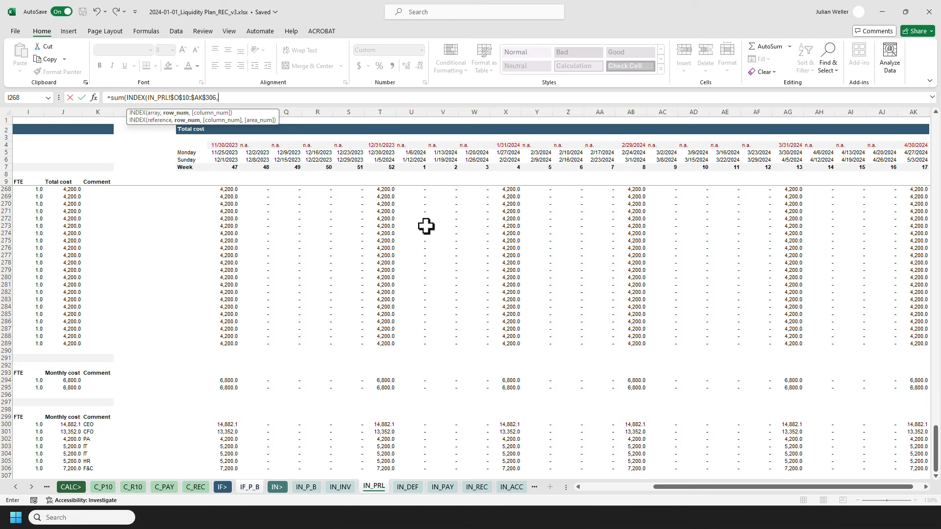
pyautogui.write(',mat')
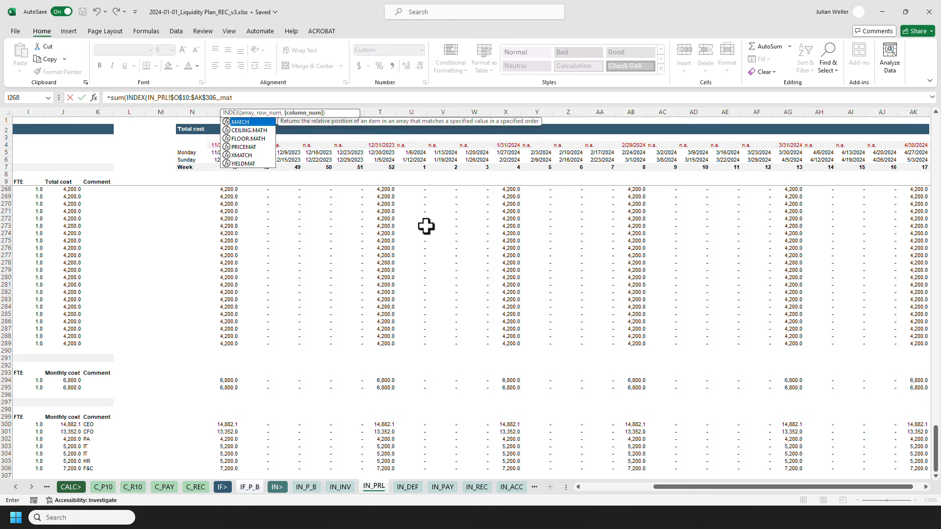
pyautogui.press('Tab')
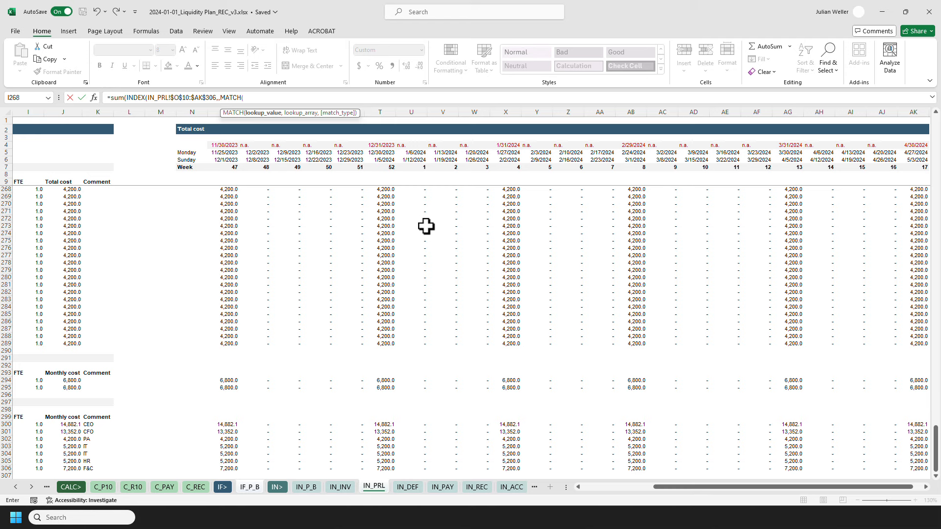
pyautogui.write(',')
pyautogui.click(214, 167)
pyautogui.hotkey('ctrl', 'shift', 'Right')
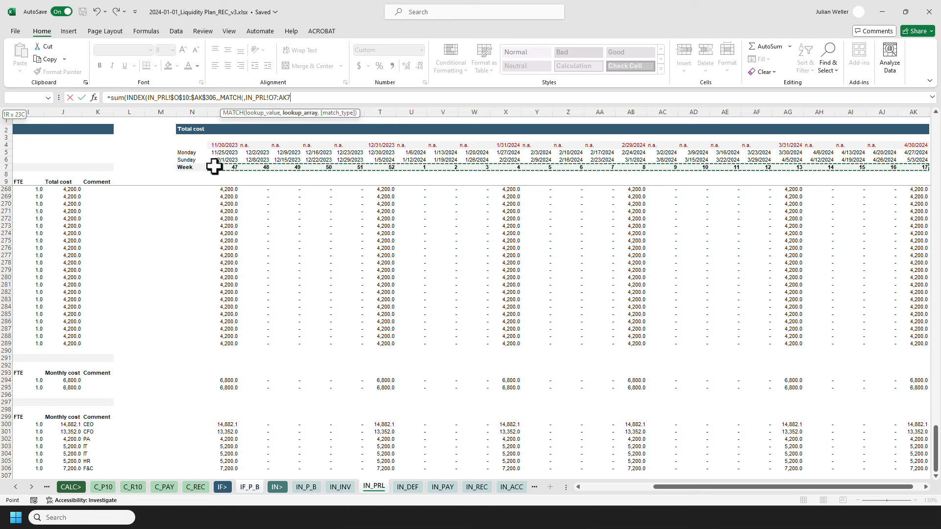
pyautogui.press('F4')
pyautogui.write(',0)')
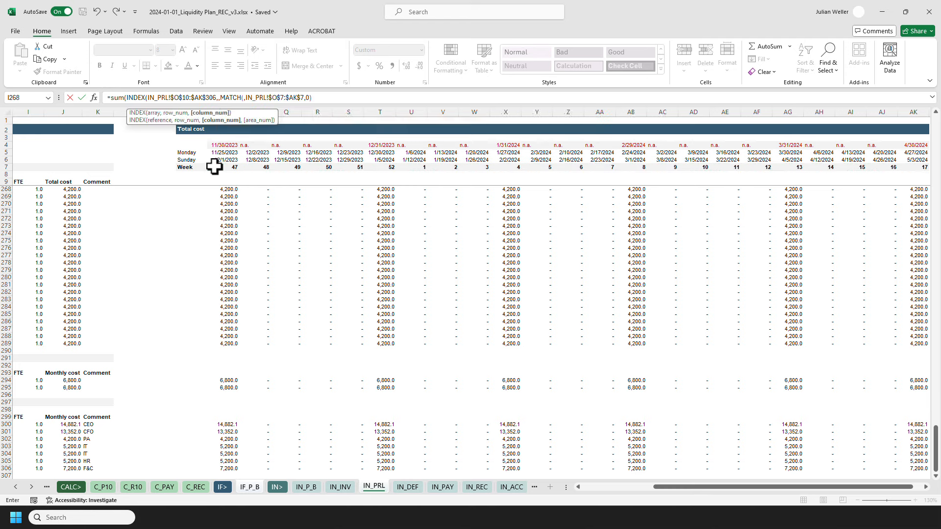
pyautogui.write(')')
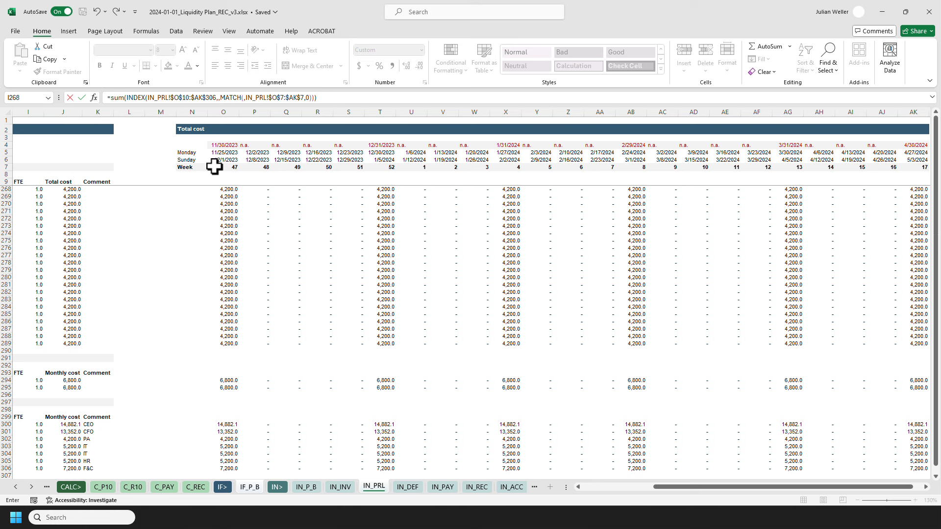
pyautogui.press('Return')
pyautogui.press('Up')
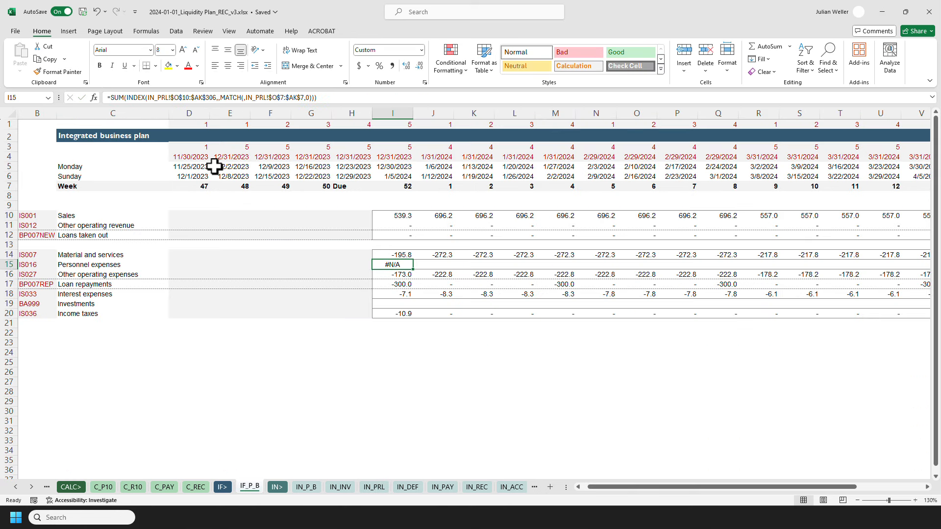
# Add the week cell I$7 as the MATCH lookup value in I15's personnel expenses formula.
pyautogui.click(244, 98)
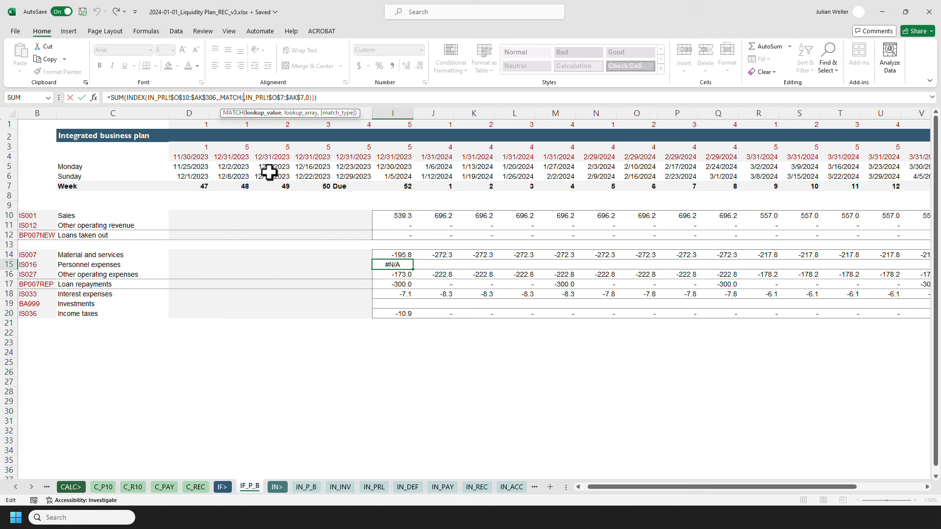
pyautogui.click(387, 187)
pyautogui.press('F4')
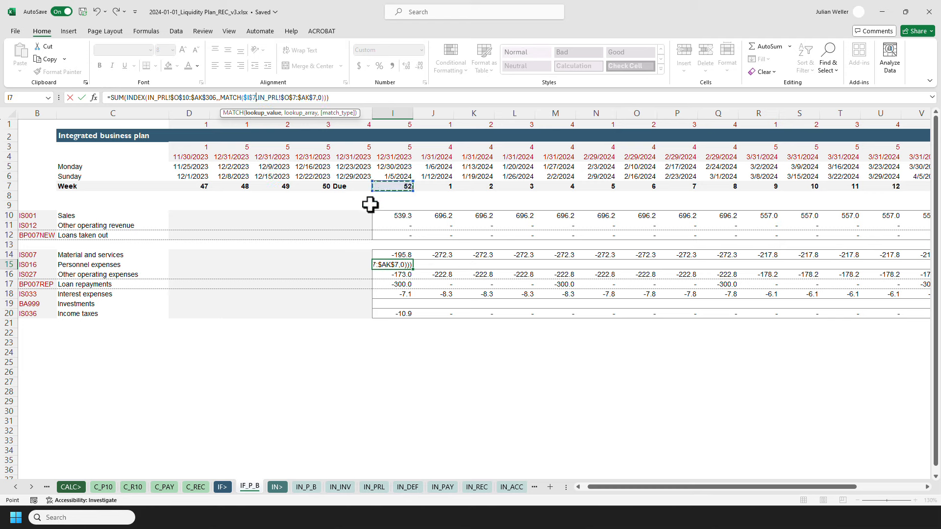
pyautogui.press('F4')
pyautogui.hotkey('ctrl', 'Return')
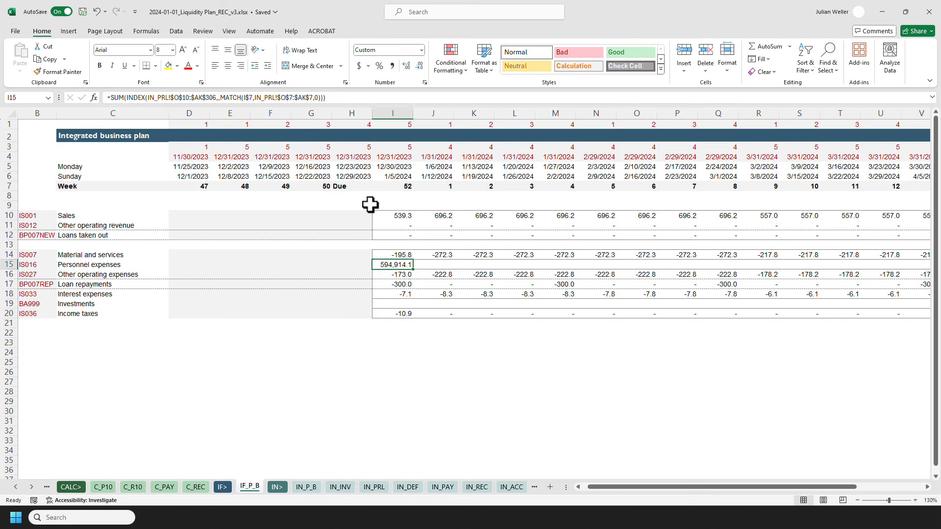
# Evaluate the INDEX part of I15's formula to inspect the weekly values it returns, then restore it.
pyautogui.click(336, 100)
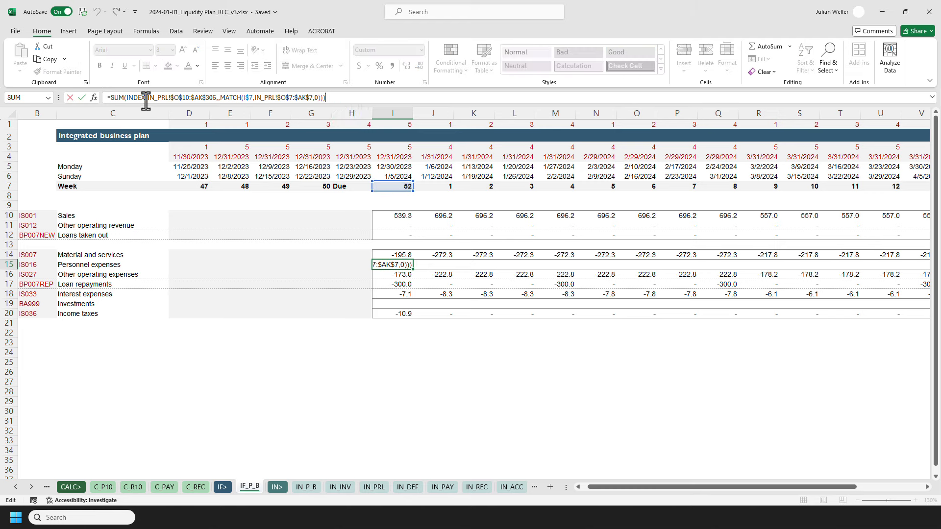
pyautogui.moveTo(126, 98); pyautogui.dragTo(323, 96)
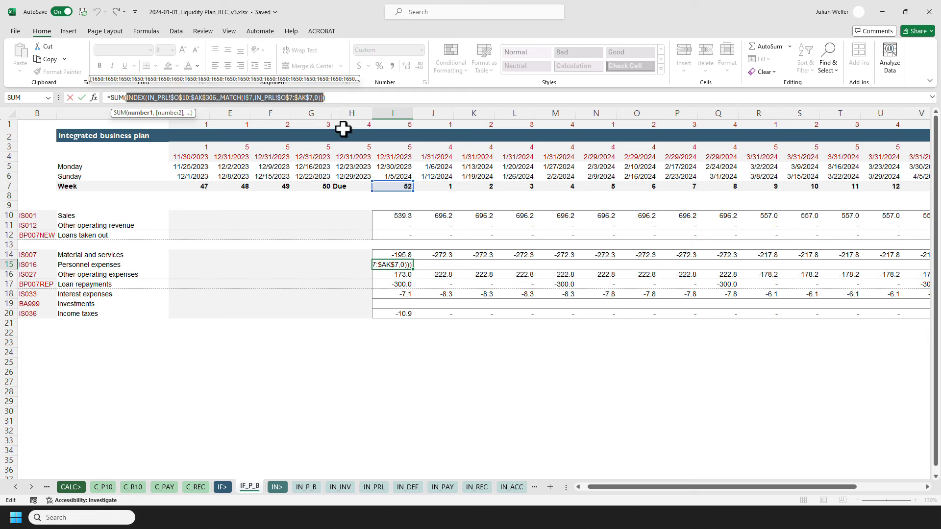
pyautogui.press('F9')
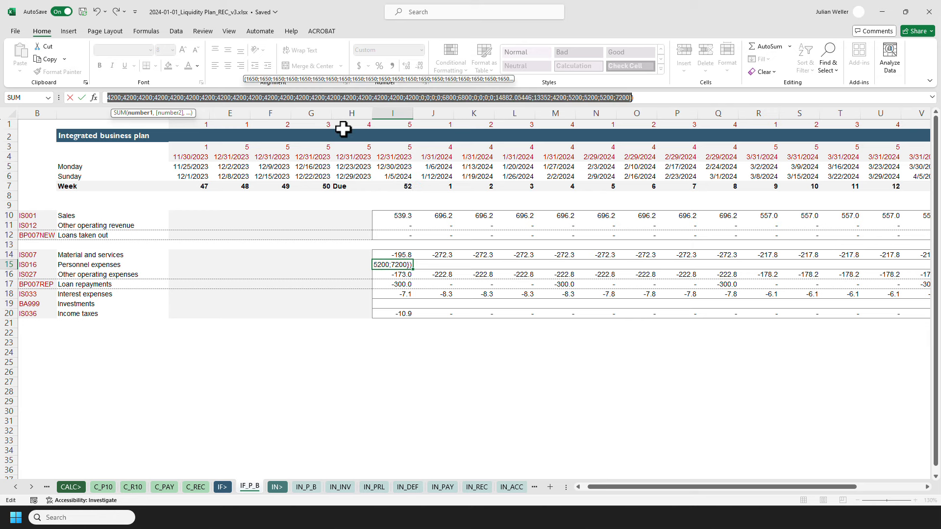
pyautogui.hotkey('ctrl', 'z')
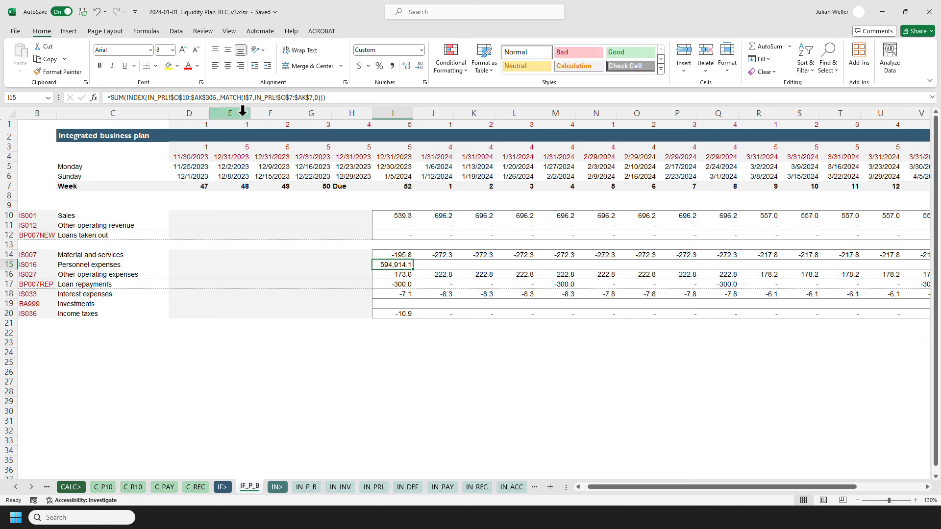
pyautogui.click(212, 101)
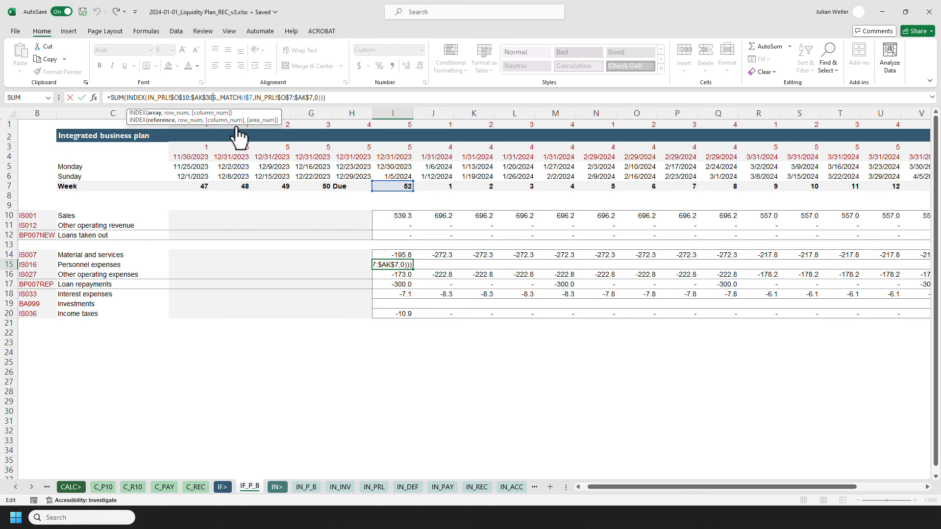
pyautogui.press('Escape')
# Check the extent of the payroll cost range starting at O10 on the IN_PRL sheet.
pyautogui.click(375, 487)
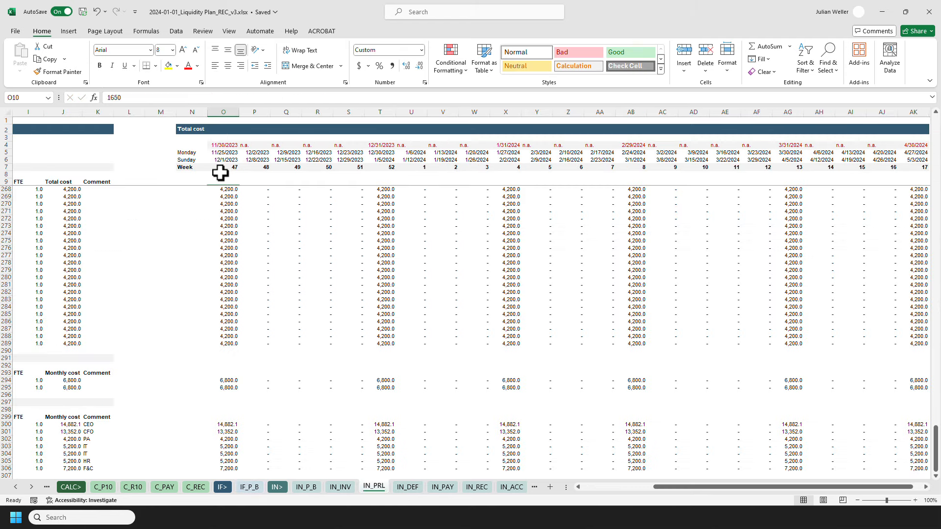
pyautogui.hotkey('ctrl', 'shift', 'Down')
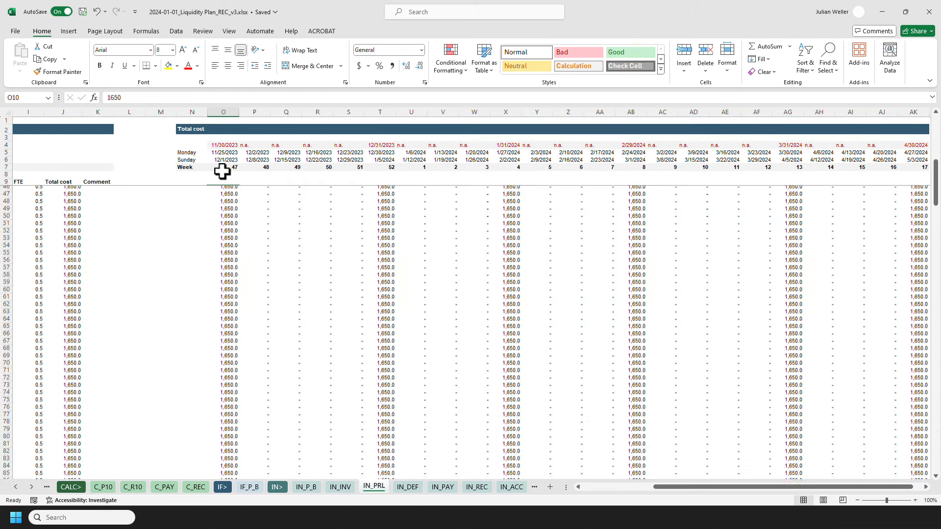
pyautogui.hotkey('ctrl', 'shift', 'Right')
pyautogui.hotkey('shift', 'Down')
pyautogui.hotkey('shift', 'Down')
pyautogui.hotkey('shift', 'Down')
pyautogui.hotkey('shift', 'Down')
pyautogui.hotkey('shift', 'Down')
pyautogui.hotkey('shift', 'Down')
pyautogui.hotkey('shift', 'Down')
pyautogui.hotkey('shift', 'Down')
pyautogui.hotkey('shift', 'Down')
pyautogui.hotkey('shift', 'Down')
pyautogui.hotkey('shift', 'Down')
pyautogui.hotkey('shift', 'Down')
pyautogui.hotkey('shift', 'Down')
pyautogui.hotkey('shift', 'Down')
pyautogui.hotkey('shift', 'Down')
pyautogui.hotkey('shift', 'Down')
pyautogui.hotkey('shift', 'Down')
pyautogui.hotkey('shift', 'Down')
pyautogui.hotkey('shift', 'Down')
pyautogui.hotkey('shift', 'Down')
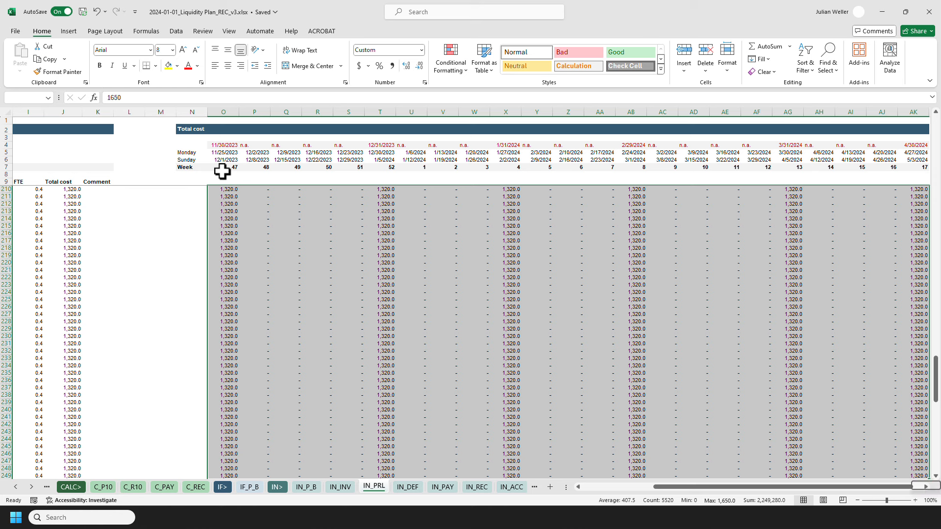
pyautogui.hotkey('ctrl', 'shift', 'Down')
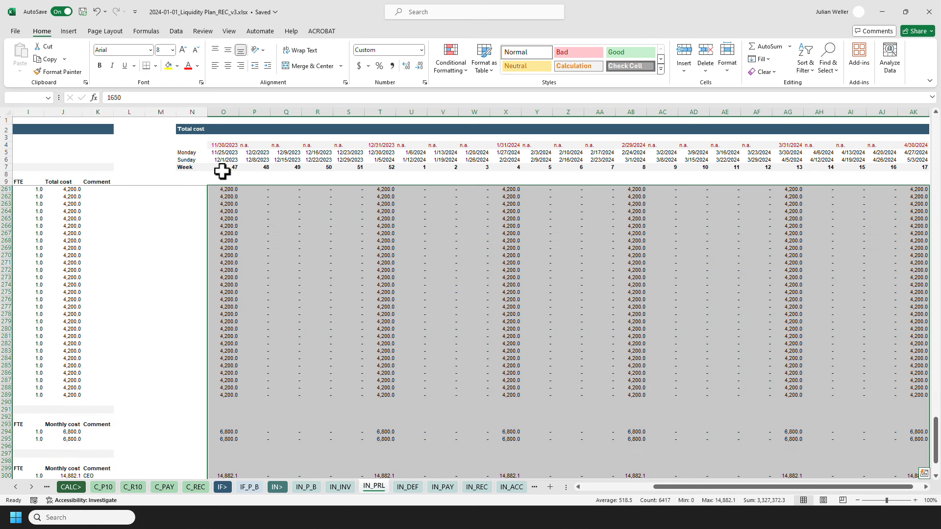
pyautogui.scroll(-4, 294, 341)
pyautogui.hotkey('ctrl', 'shift', 'Down')
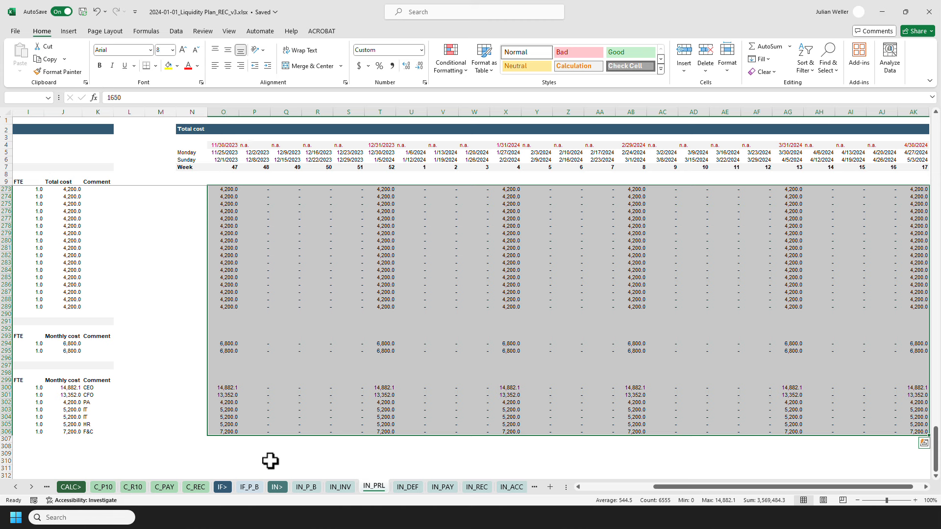
# Multiply the personnel expenses formula in I15 by the conversion factor cfEURtokEUR.
pyautogui.click(253, 486)
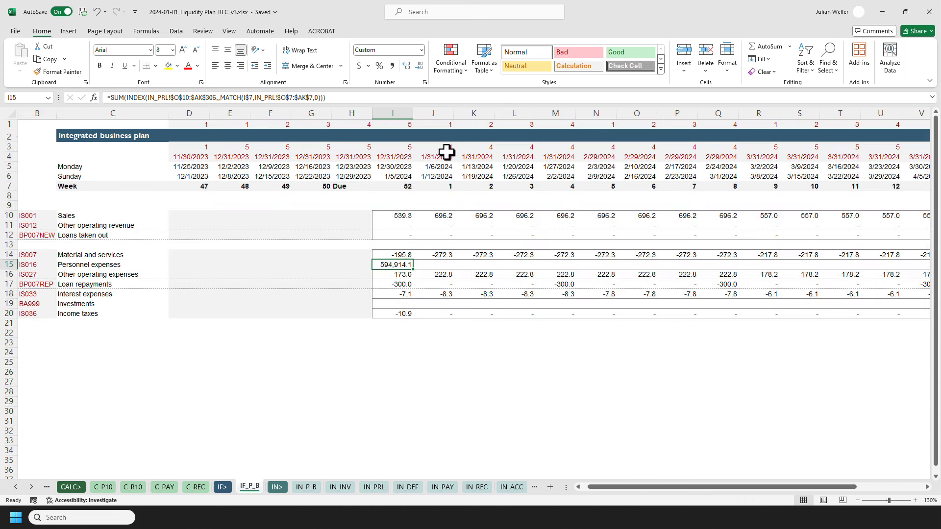
pyautogui.click(396, 187)
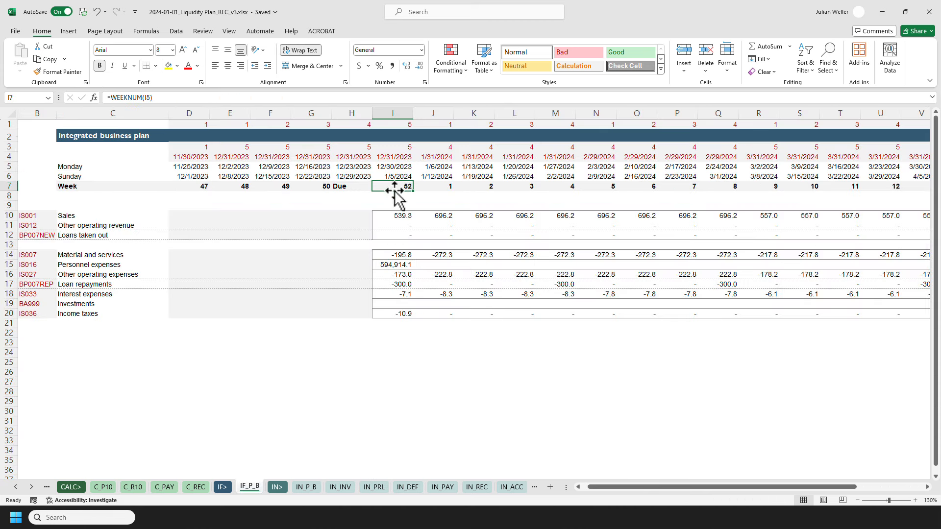
pyautogui.click(389, 263)
pyautogui.click(347, 97)
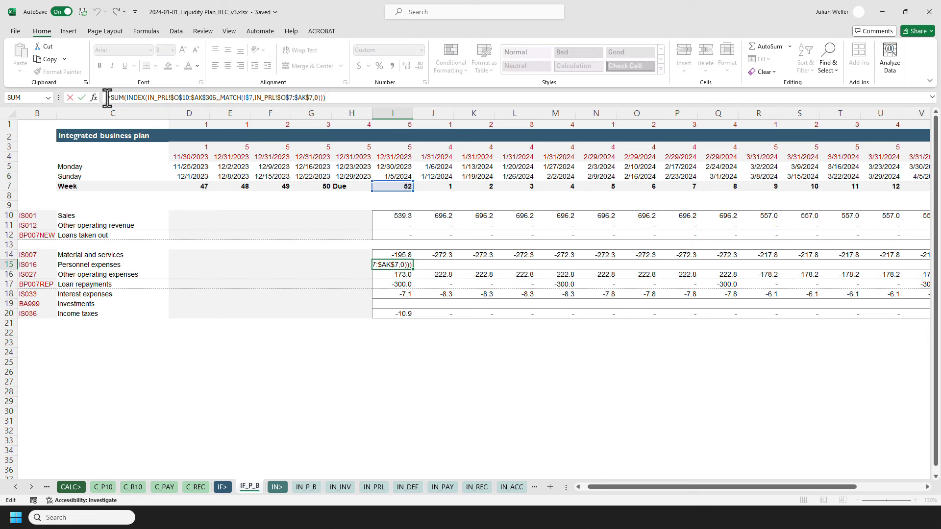
pyautogui.hotkey('ctrl', 'Return')
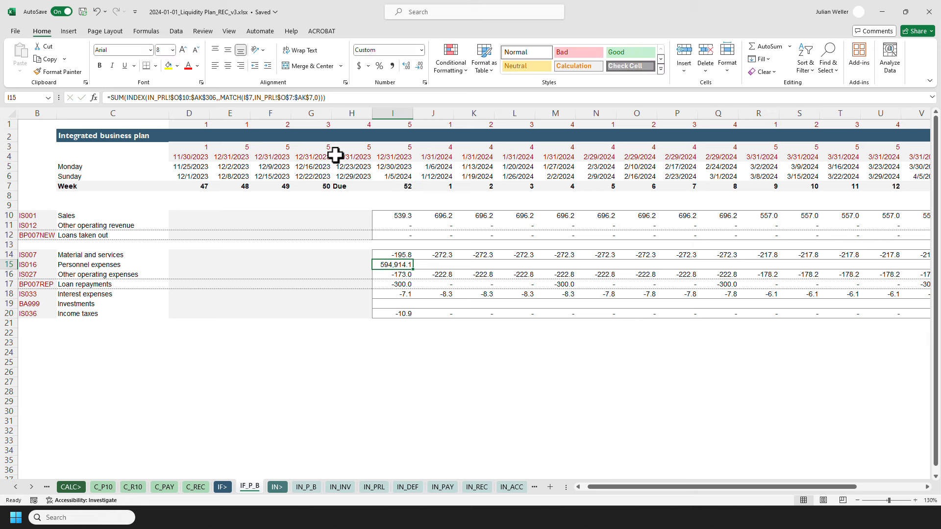
pyautogui.click(343, 97)
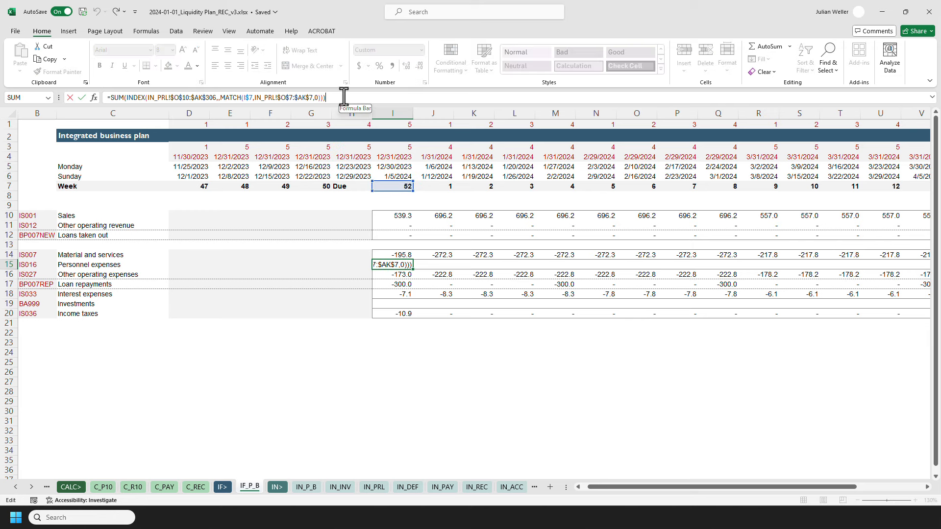
pyautogui.write('*cf')
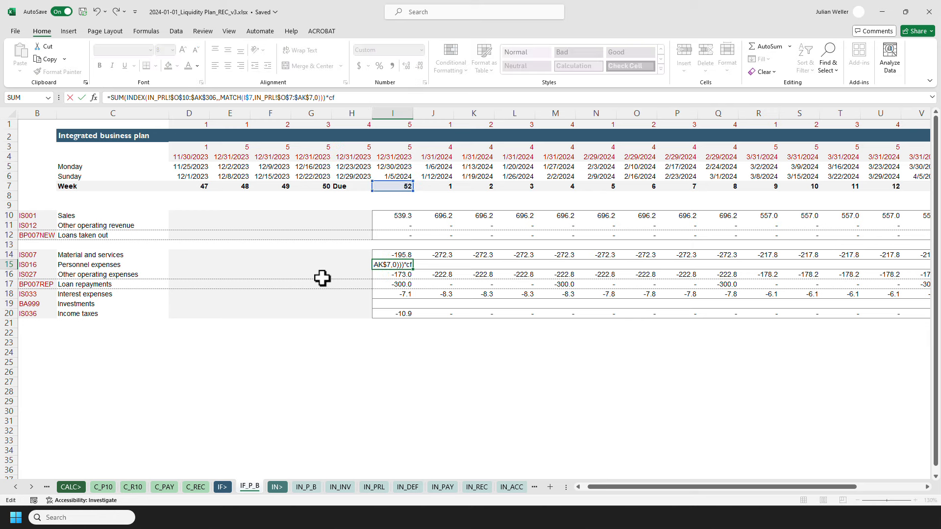
pyautogui.write('EURtokEUR')
pyautogui.hotkey('ctrl', 'Return')
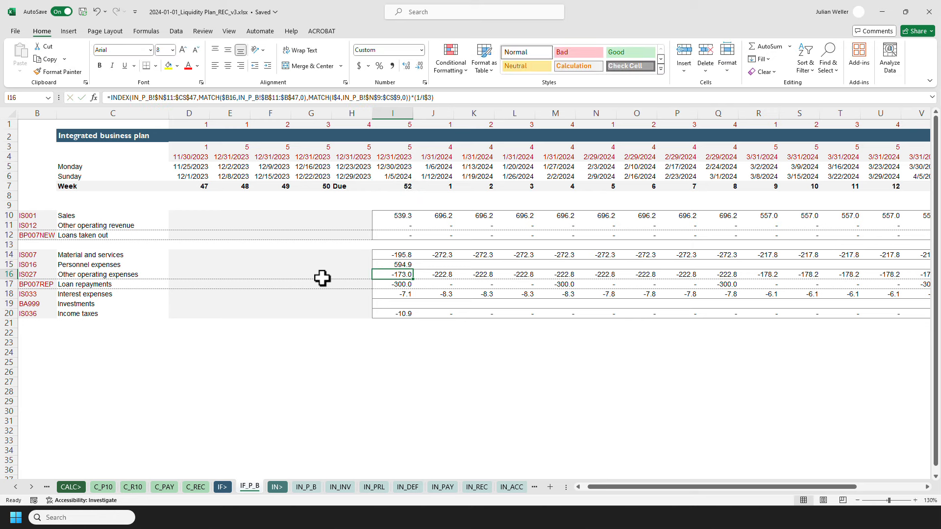
# Try negating I15's formula by appending *(-1), then remove that factor again.
pyautogui.click(399, 97)
pyautogui.write('*')
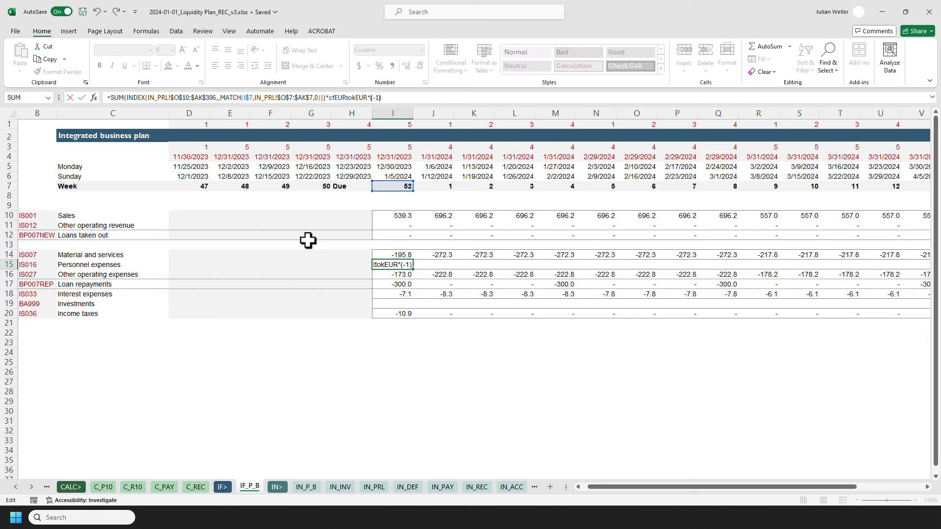
pyautogui.press('Return')
pyautogui.press('Up')
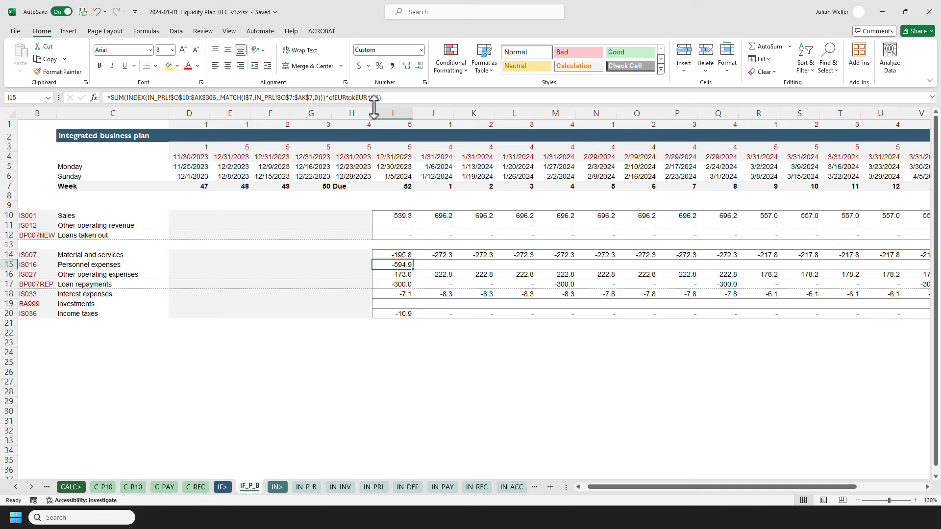
pyautogui.moveTo(367, 98); pyautogui.dragTo(390, 97)
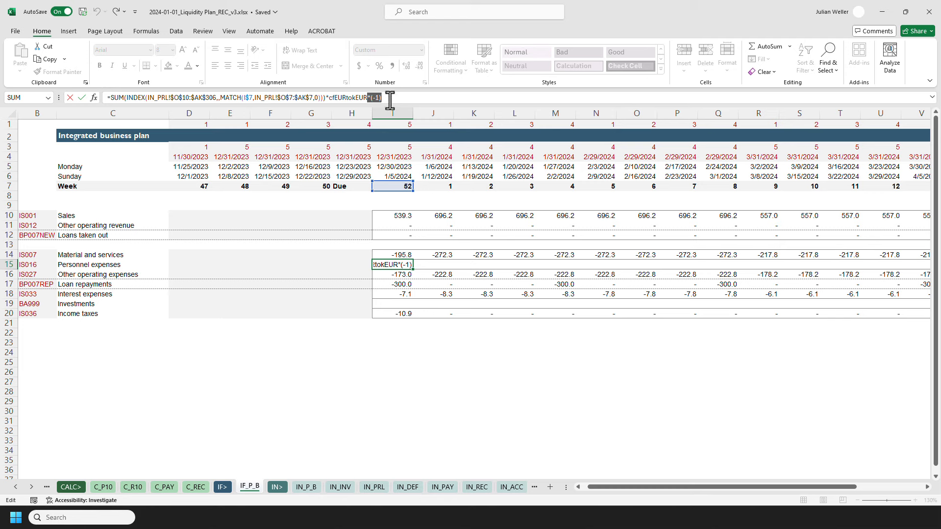
pyautogui.press('BackSpace')
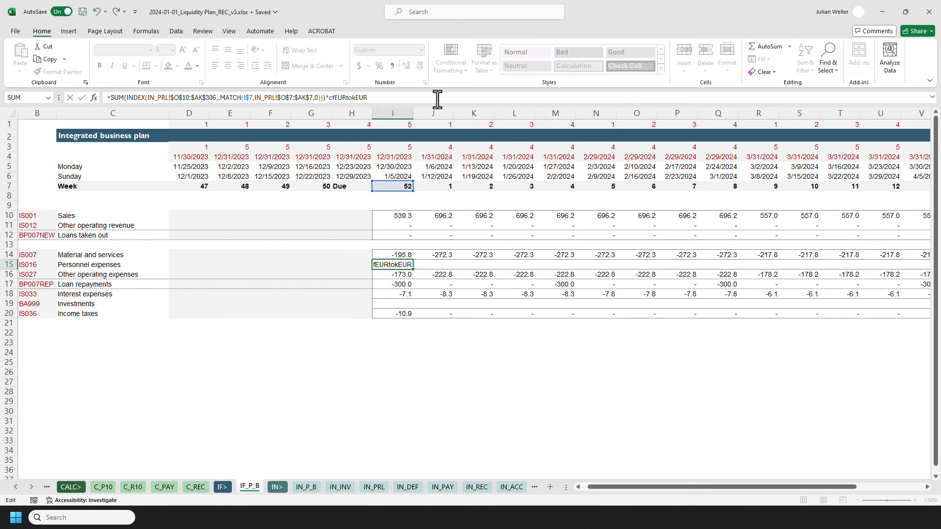
pyautogui.hotkey('ctrl', 'Return')
# Try a leading minus sign on I15's formula, then delete it again.
pyautogui.click(109, 97)
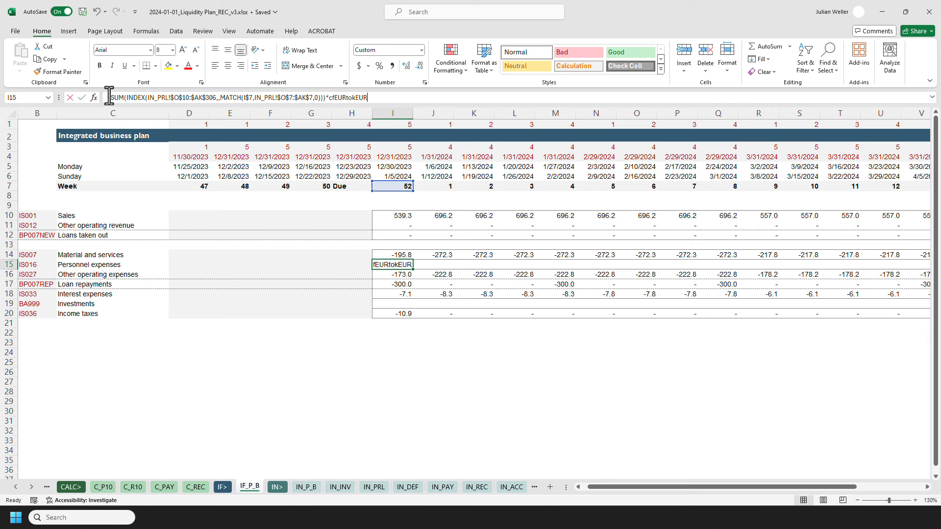
pyautogui.write('-')
pyautogui.hotkey('ctrl', 'Return')
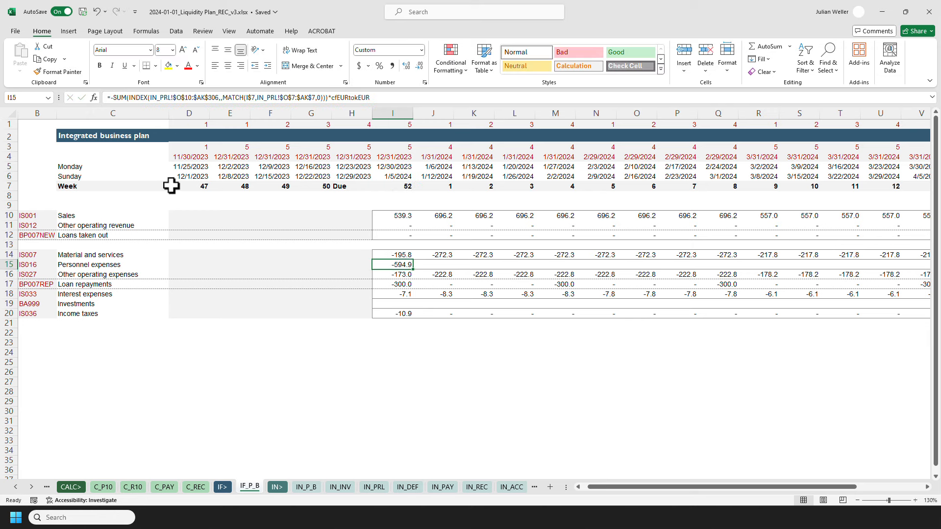
pyautogui.click(115, 97)
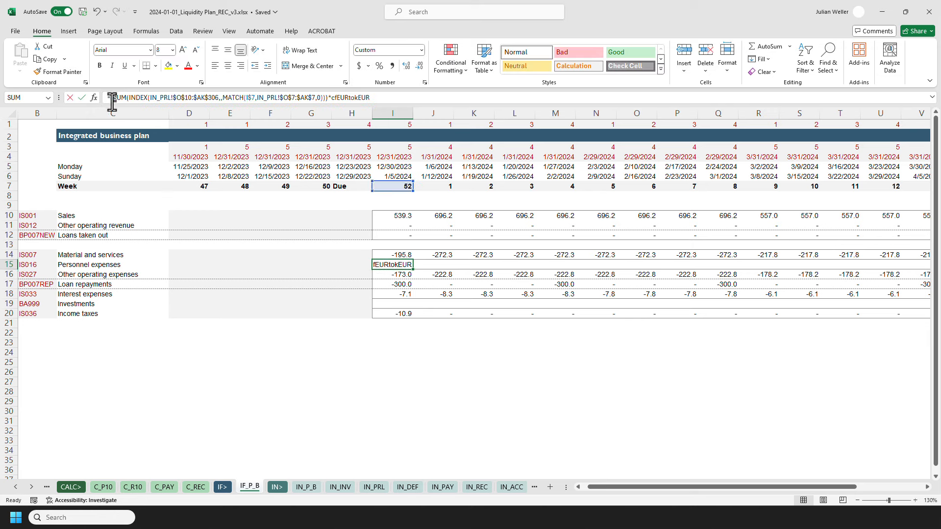
pyautogui.press('Delete')
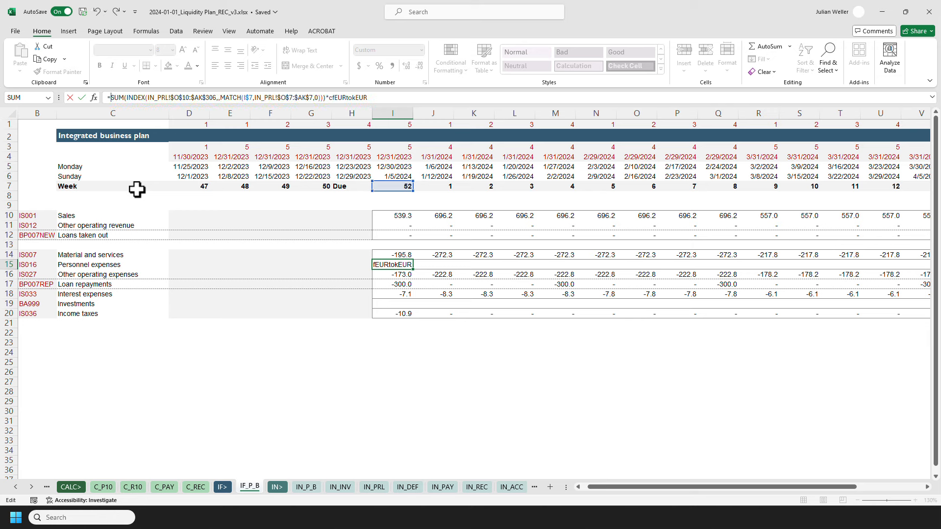
pyautogui.hotkey('ctrl', 'Return')
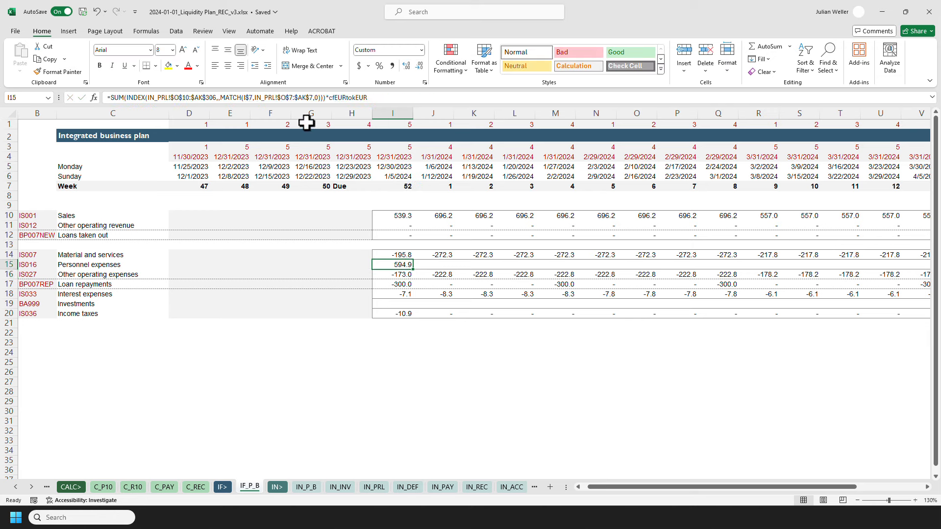
# Append *(-1) to I15's personnel expenses formula so costs appear negative.
pyautogui.click(371, 97)
pyautogui.write('*')
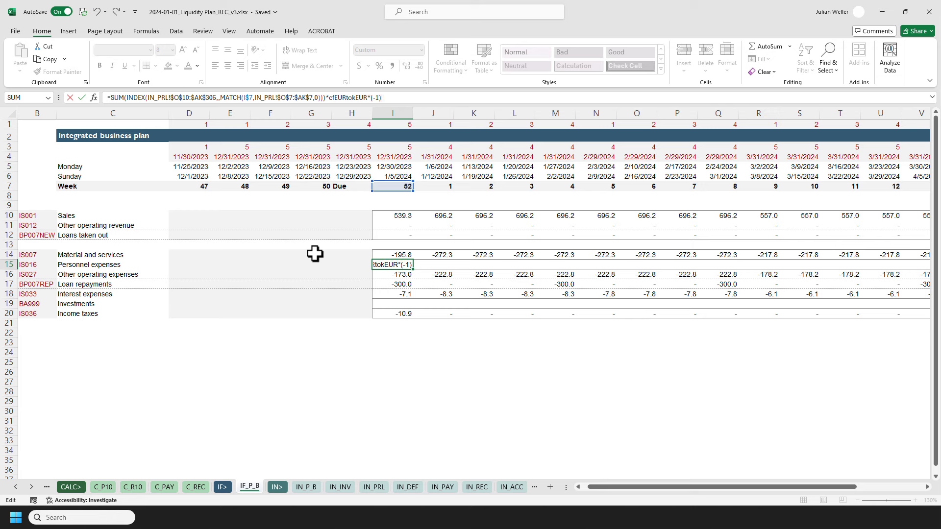
pyautogui.press('Return')
pyautogui.press('Up')
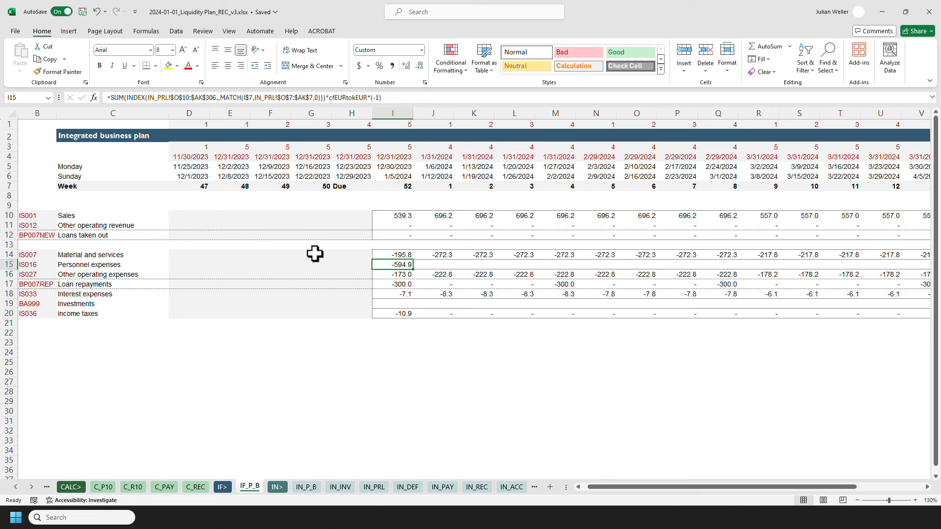
# Copy I15's formula and paste it as formulas across the personnel expenses row through column V.
pyautogui.hotkey('ctrl', 'c')
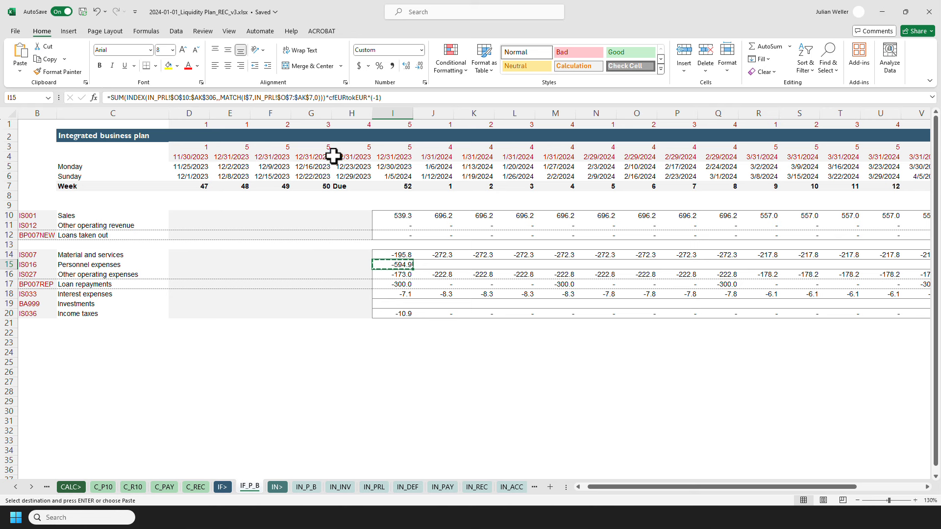
pyautogui.hotkey('shift', 'Right')
pyautogui.hotkey('shift', 'Right')
pyautogui.hotkey('shift', 'Right')
pyautogui.hotkey('shift', 'Right')
pyautogui.hotkey('shift', 'Right')
pyautogui.hotkey('shift', 'Right')
pyautogui.hotkey('shift', 'Right')
pyautogui.hotkey('shift', 'Right')
pyautogui.hotkey('shift', 'Right')
pyautogui.hotkey('shift', 'Right')
pyautogui.hotkey('shift', 'Right')
pyautogui.hotkey('shift', 'Right')
pyautogui.hotkey('shift', 'Right')
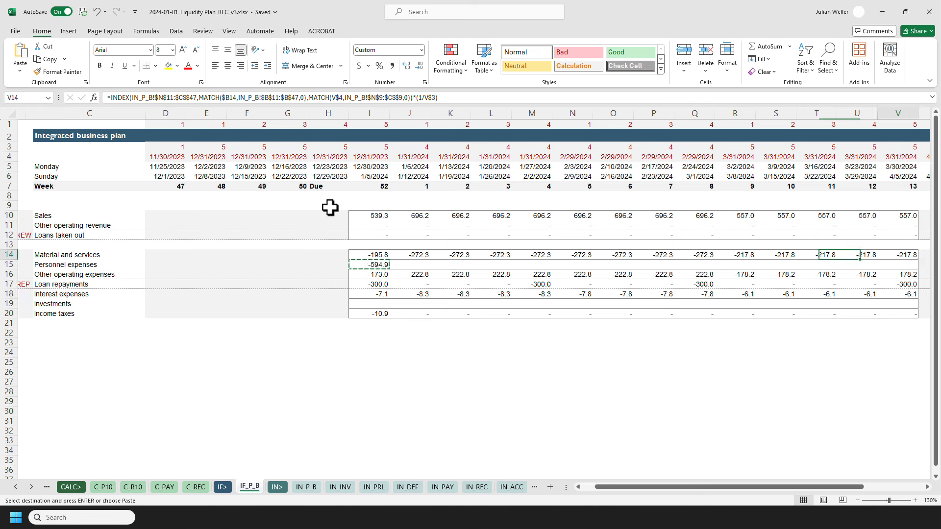
pyautogui.hotkey('ctrl', 'alt', 'v')
pyautogui.press('f')
pyautogui.press('Return')
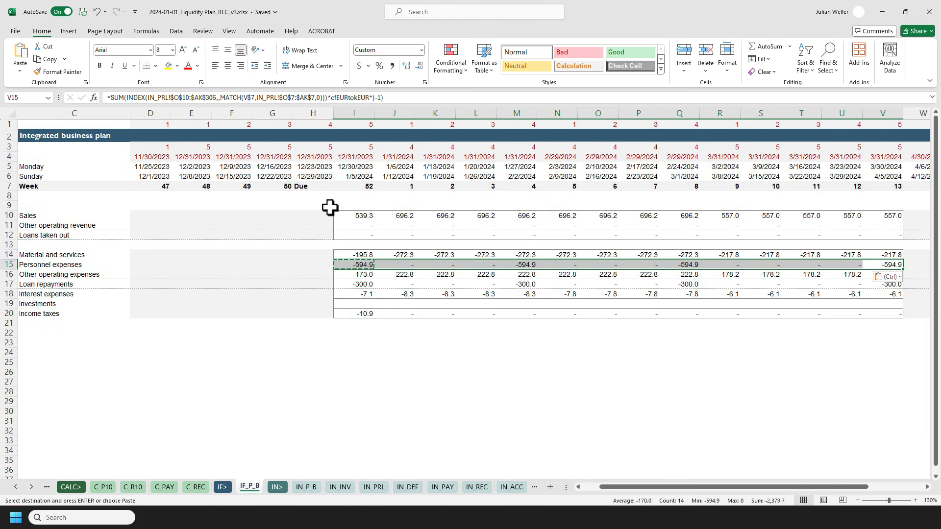
# Examine the investments and depreciation rows on the IN_INV sheet.
pyautogui.hotkey('ctrl', 'Left')
pyautogui.hotkey('ctrl', 'Left')
pyautogui.hotkey('ctrl', 'Left')
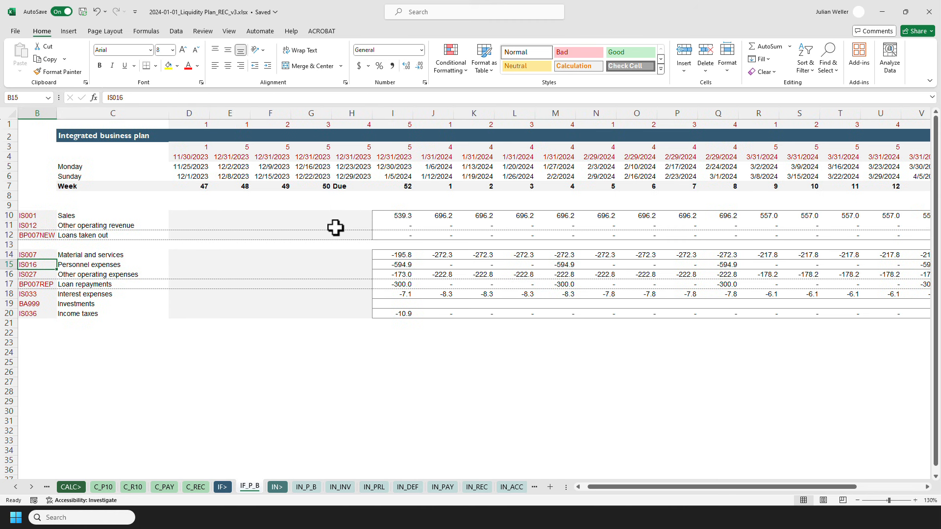
pyautogui.click(391, 303)
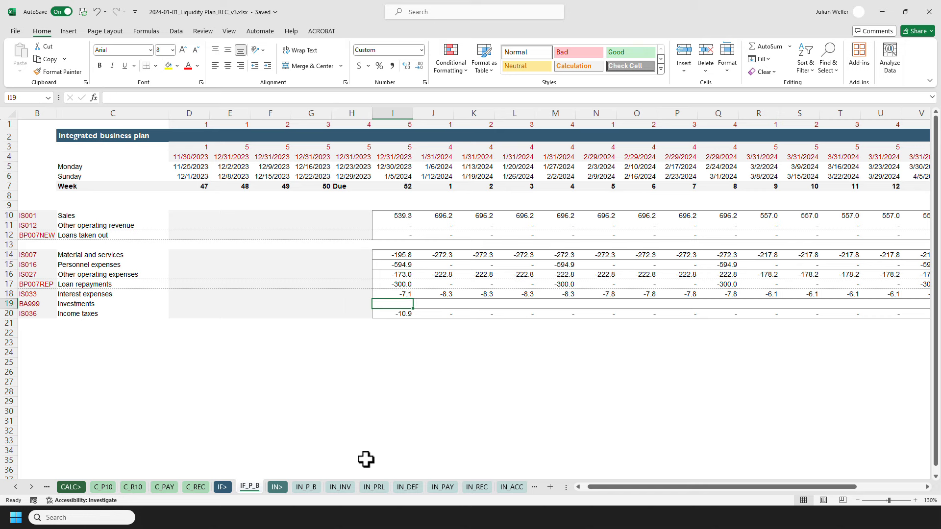
pyautogui.click(346, 488)
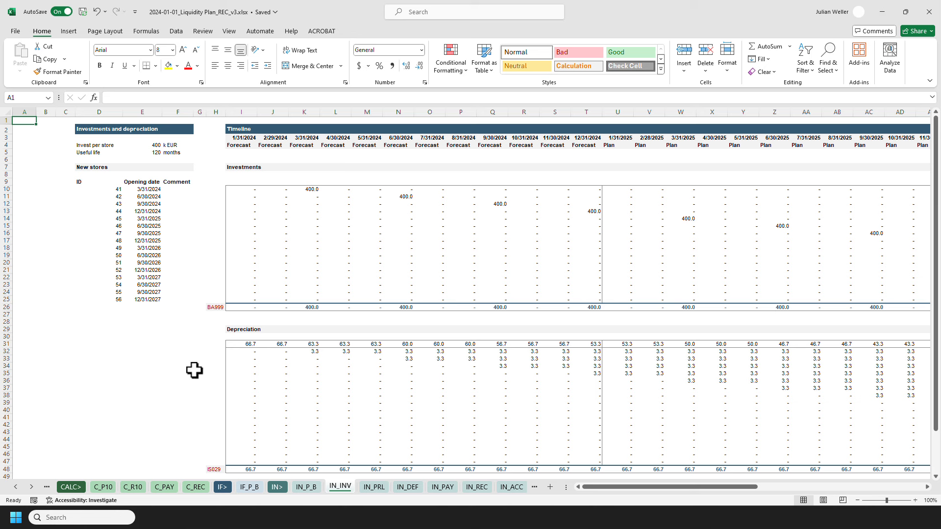
pyautogui.scroll(-5, 191, 365)
pyautogui.scroll(5, 197, 347)
pyautogui.scroll(-5, 197, 346)
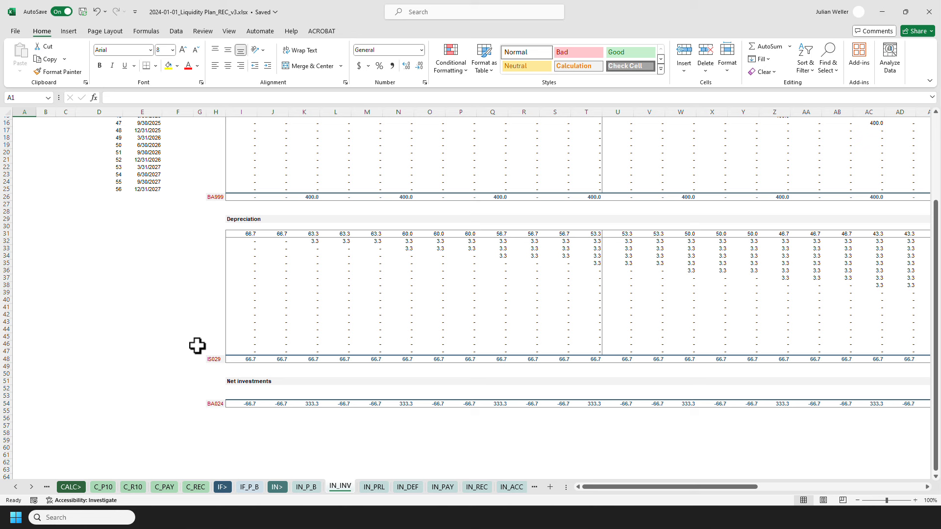
pyautogui.scroll(5, 197, 346)
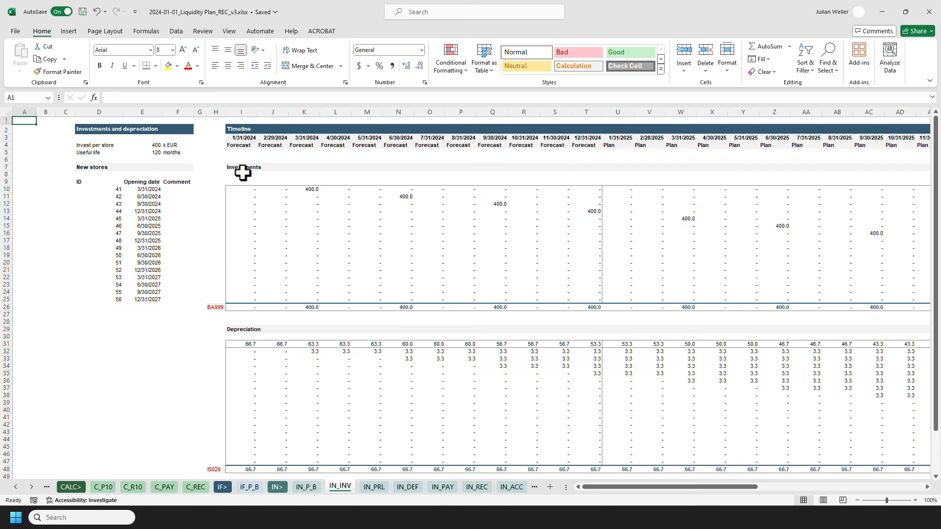
# Start an investments formula in I19 with INDEX over IN_INV!$I$26:$BD$26 followed by a MATCH.
pyautogui.click(249, 487)
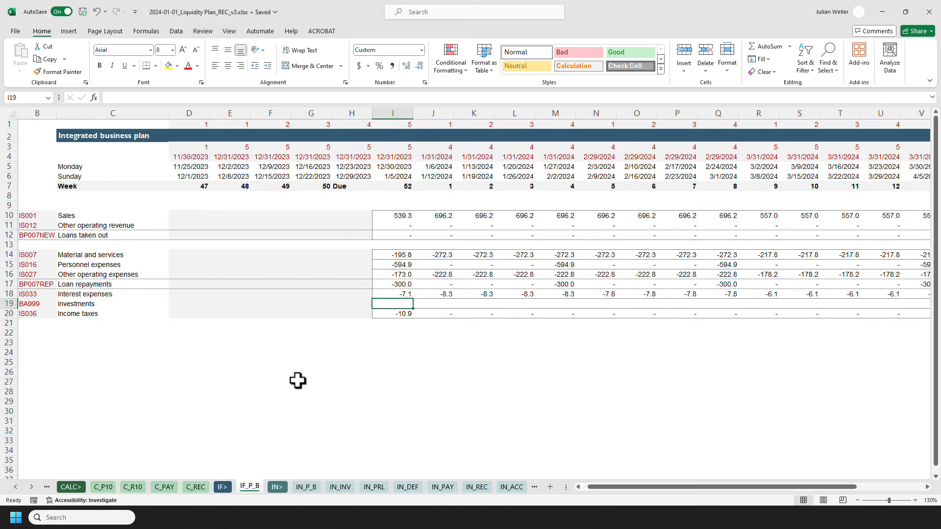
pyautogui.write('=INDEX(')
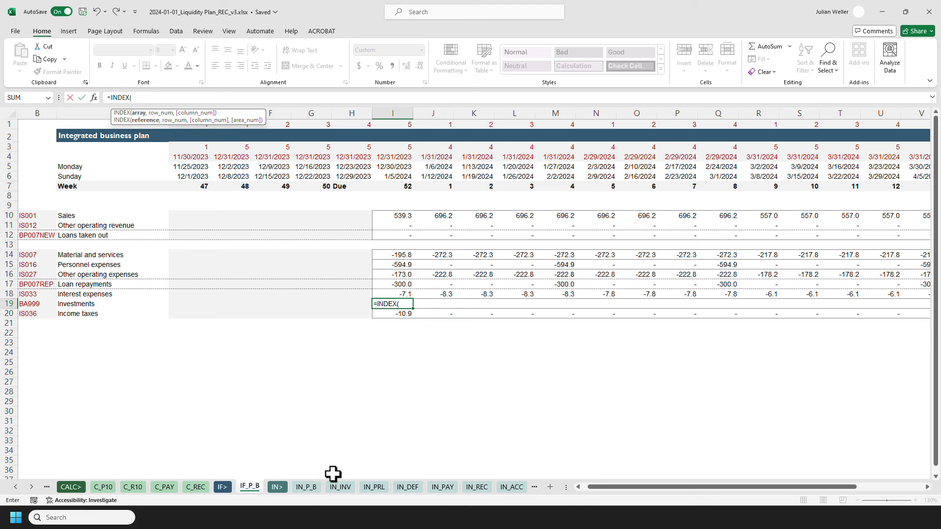
pyautogui.click(340, 486)
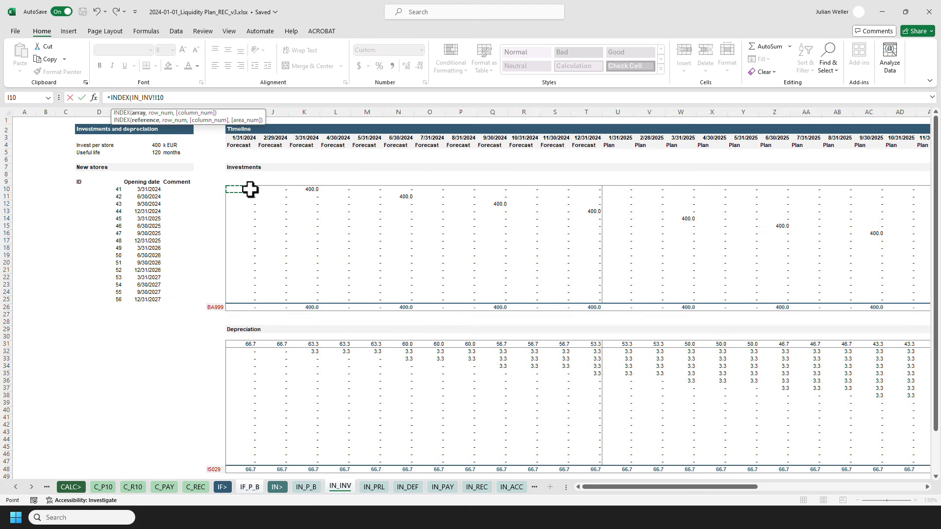
pyautogui.click(242, 306)
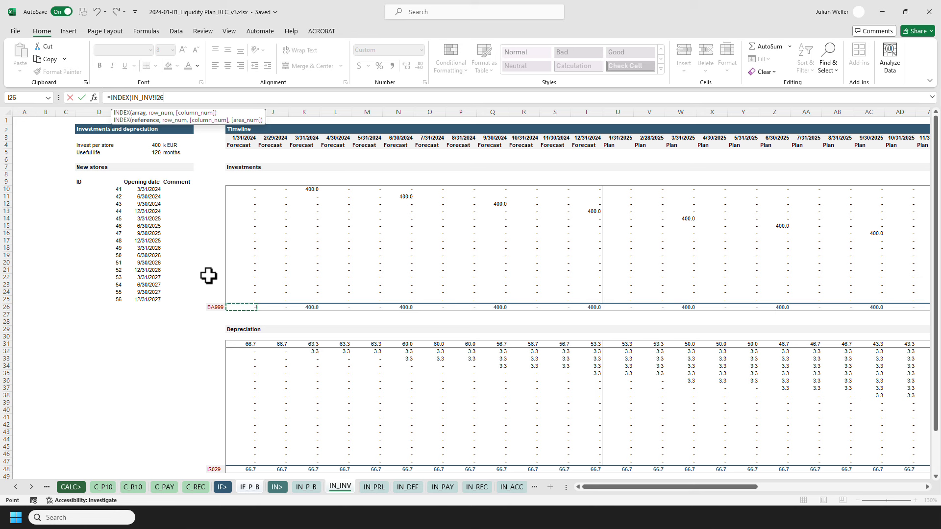
pyautogui.hotkey('ctrl', 'shift', 'Right')
pyautogui.press('F4')
pyautogui.write(',MATCH(')
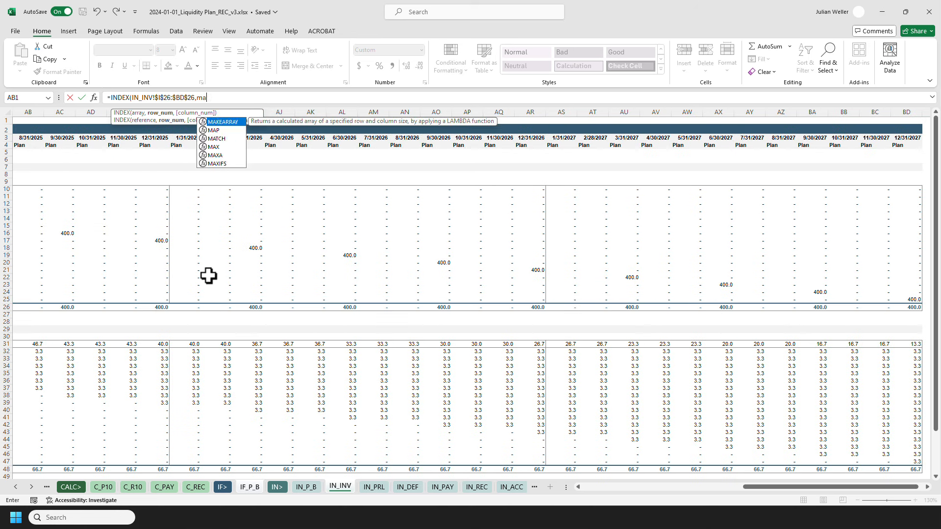
pyautogui.write(',')
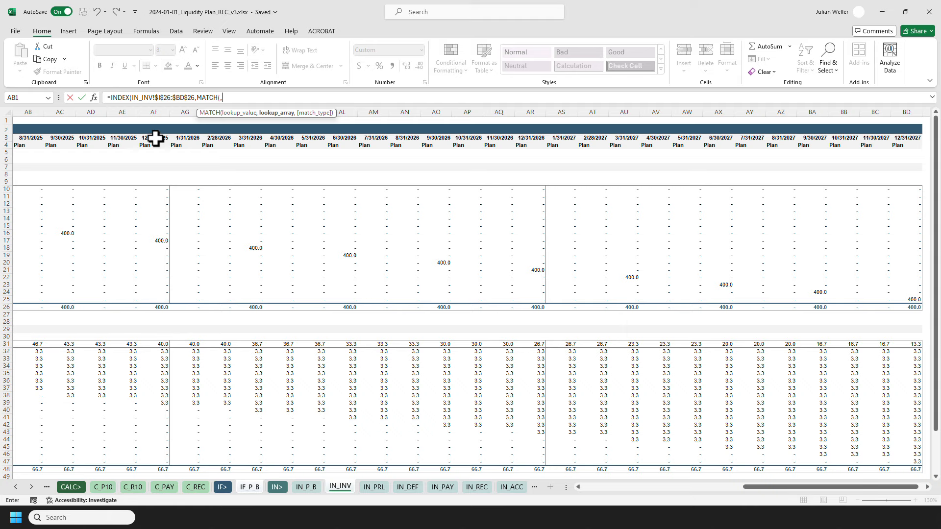
# Complete I19's investments formula with a MATCH over IN_INV!$I$3:$BD$3 using exact match 0.
pyautogui.click(157, 139)
pyautogui.hotkey('ctrl', 'Left')
pyautogui.hotkey('ctrl', 'shift', 'Right')
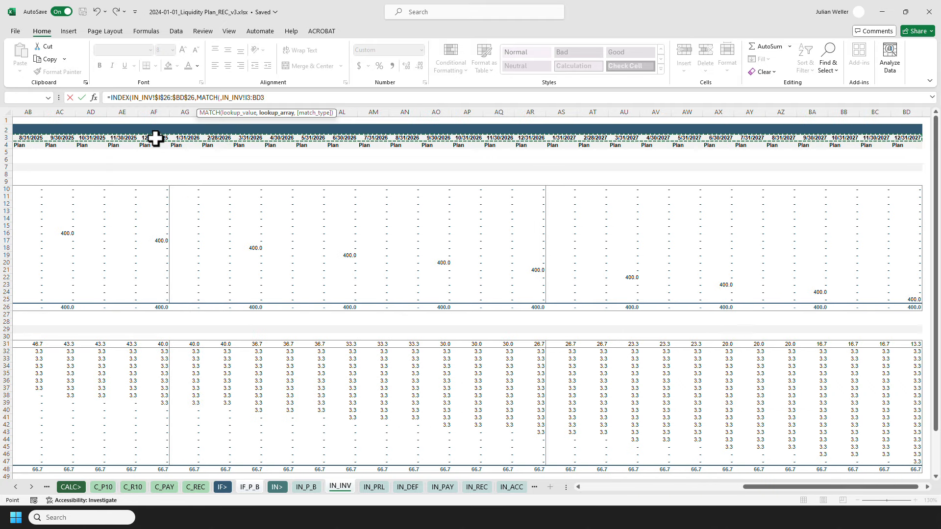
pyautogui.press('F4')
pyautogui.write(',0)')
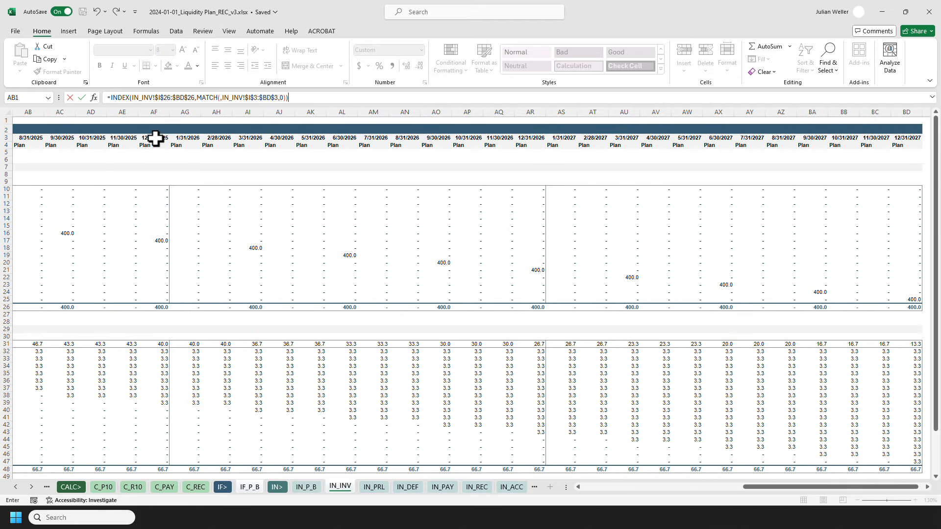
pyautogui.press('Return')
# Insert I$4 as the MATCH lookup value in I19's investments formula.
pyautogui.press('F2')
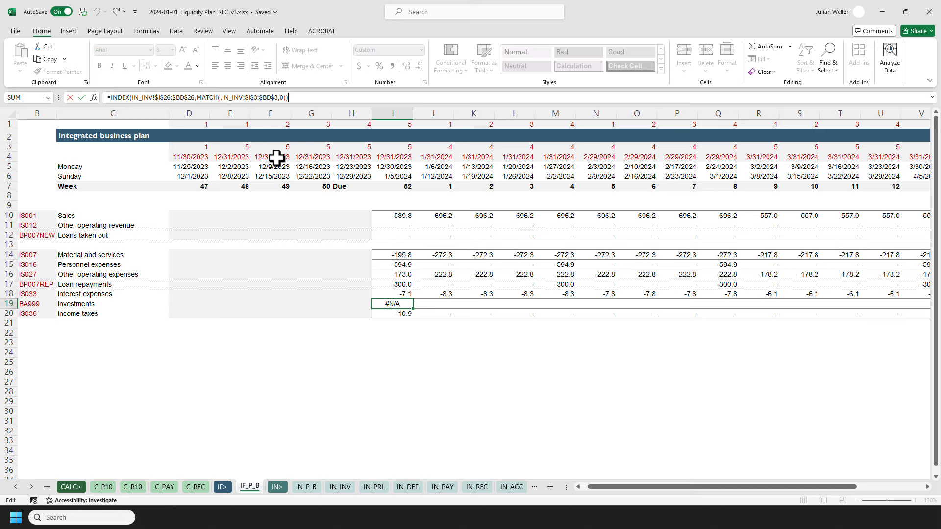
pyautogui.click(219, 97)
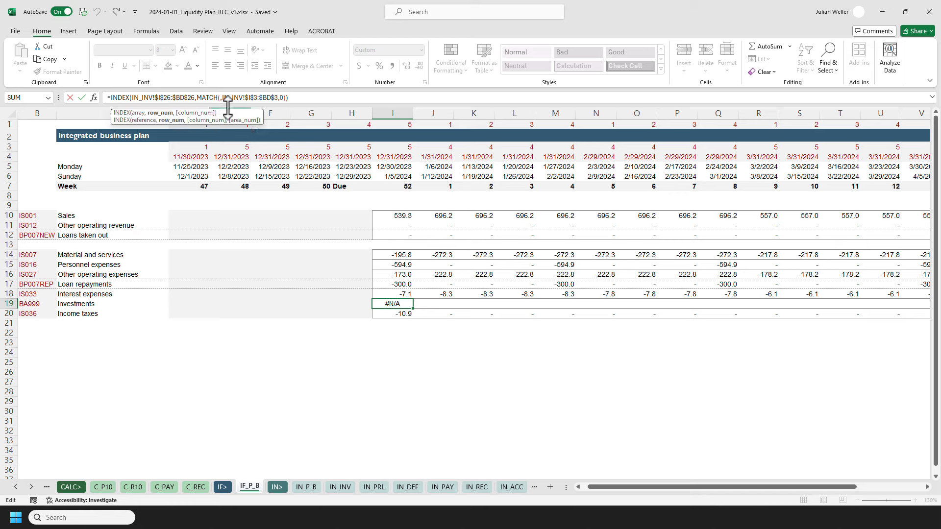
pyautogui.click(394, 156)
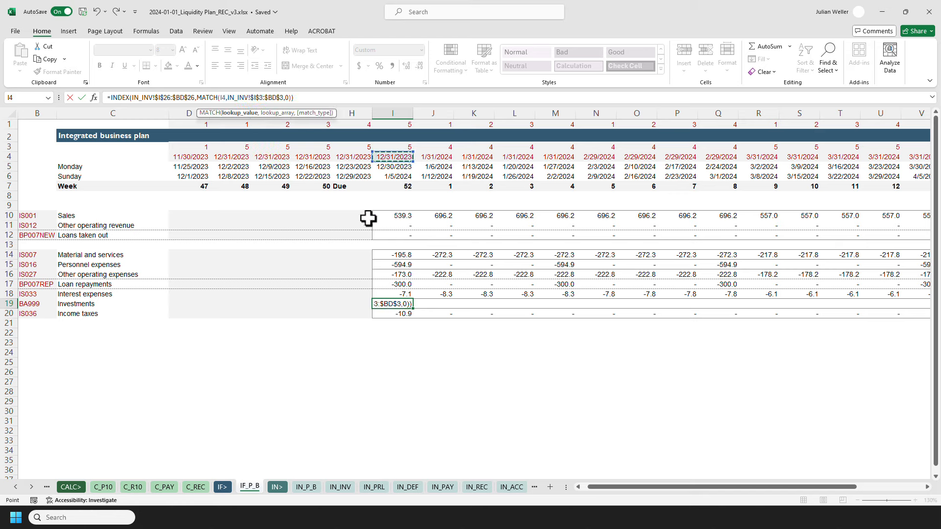
pyautogui.press('F4')
pyautogui.press('F4')
pyautogui.hotkey('ctrl', 'Return')
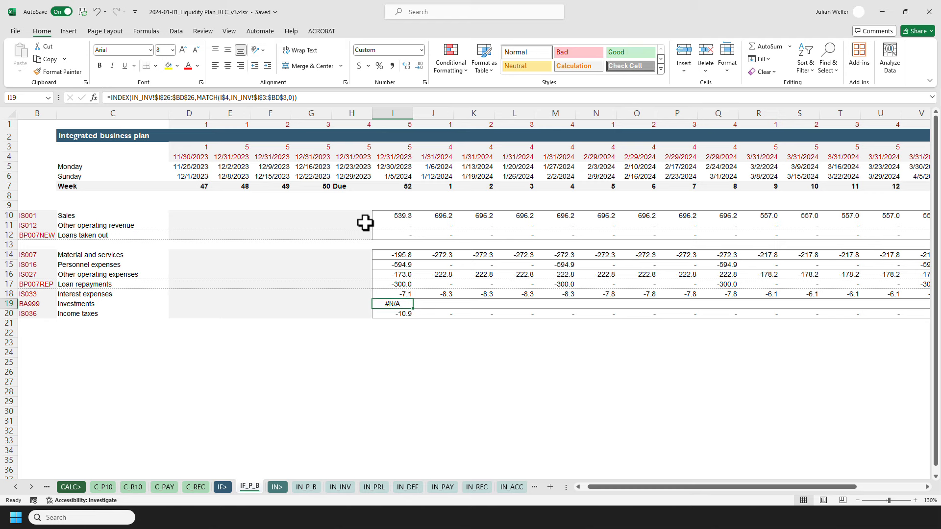
# Compare I19's formula against the timeline dates on the IN_INV sheet.
pyautogui.press('F2')
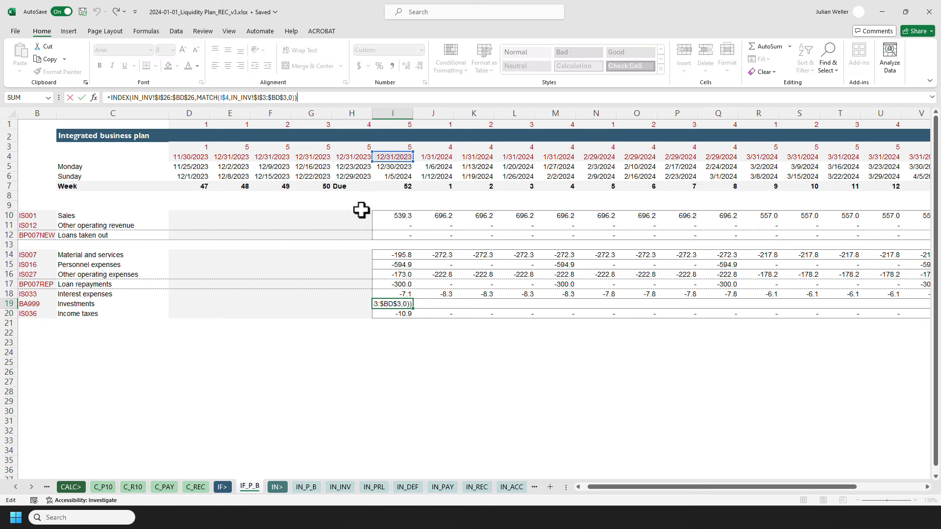
pyautogui.press('Escape')
pyautogui.click(341, 487)
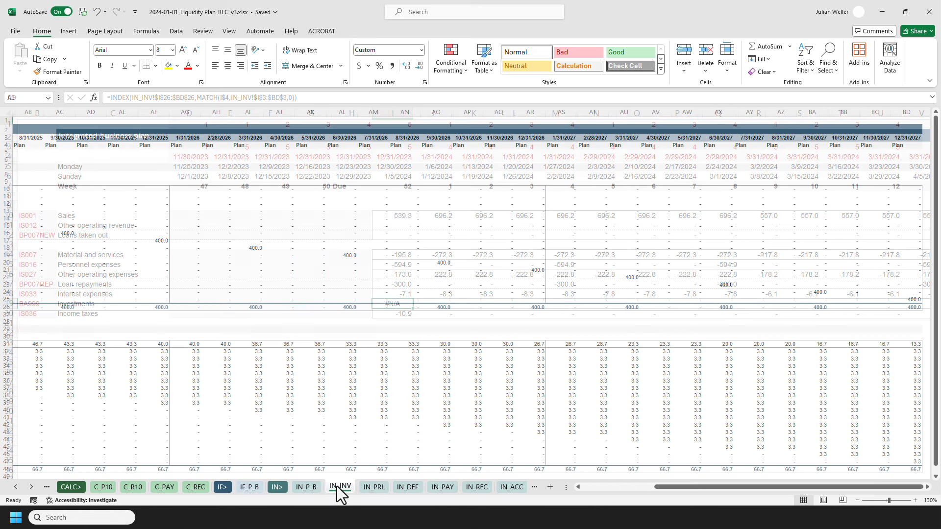
pyautogui.hotkey('ctrl', 'Home')
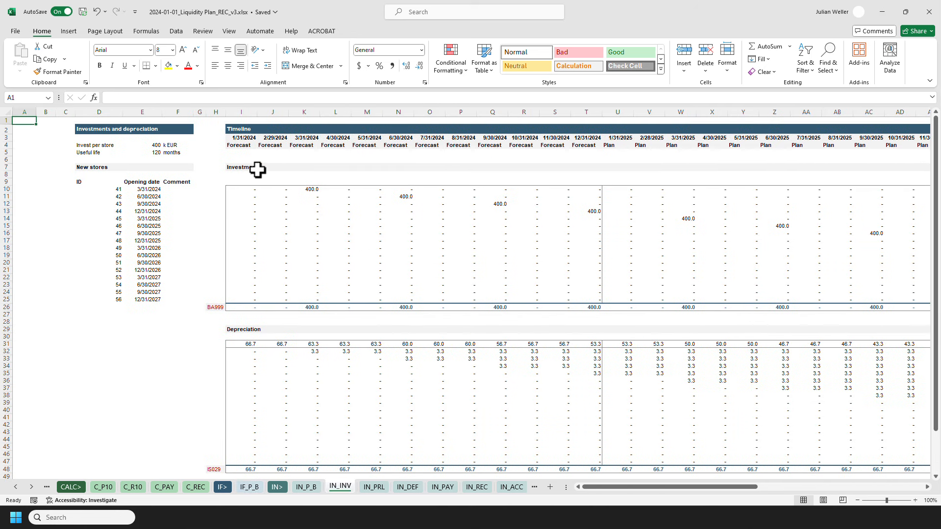
pyautogui.click(242, 138)
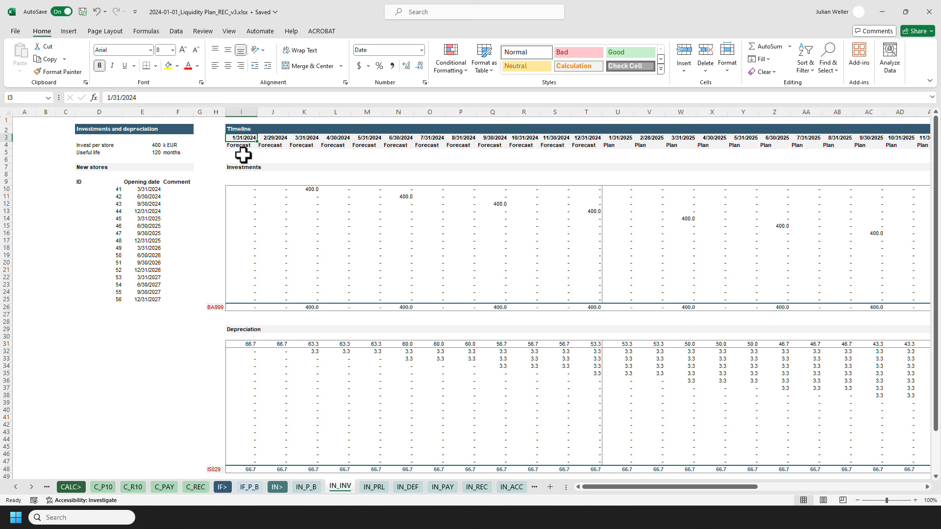
pyautogui.click(252, 486)
pyautogui.press('F2')
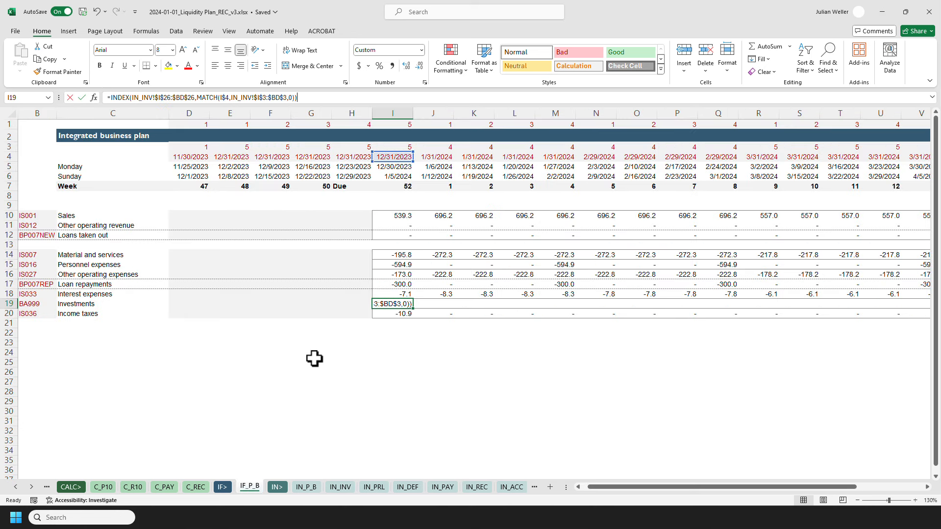
pyautogui.press('Escape')
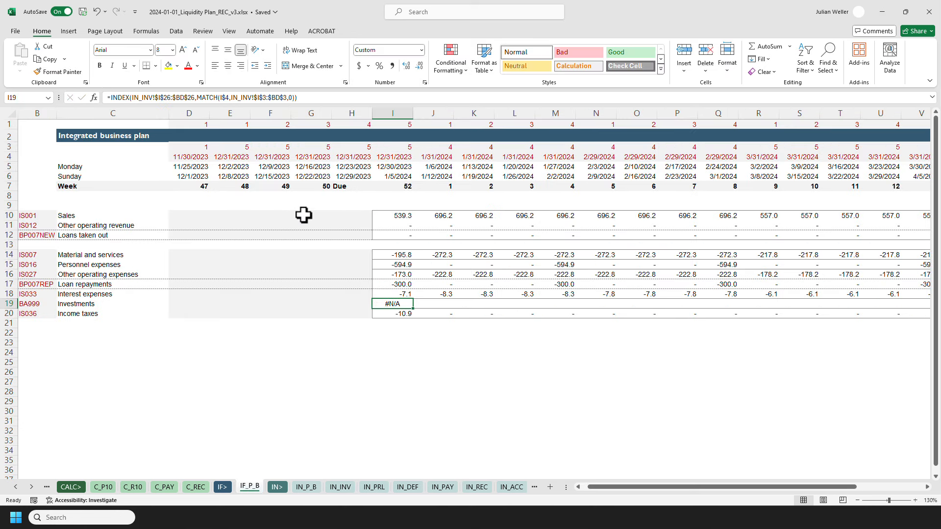
# Copy I19's formula and paste it as formulas across the investments row through column V.
pyautogui.hotkey('ctrl', 'c')
pyautogui.hotkey('shift', 'Right')
pyautogui.hotkey('shift', 'Right')
pyautogui.hotkey('shift', 'Right')
pyautogui.hotkey('shift', 'Right')
pyautogui.hotkey('shift', 'Right')
pyautogui.hotkey('shift', 'Right')
pyautogui.hotkey('shift', 'Right')
pyautogui.hotkey('shift', 'Right')
pyautogui.hotkey('shift', 'Right')
pyautogui.hotkey('shift', 'Right')
pyautogui.hotkey('shift', 'Right')
pyautogui.hotkey('shift', 'Right')
pyautogui.hotkey('shift', 'Right')
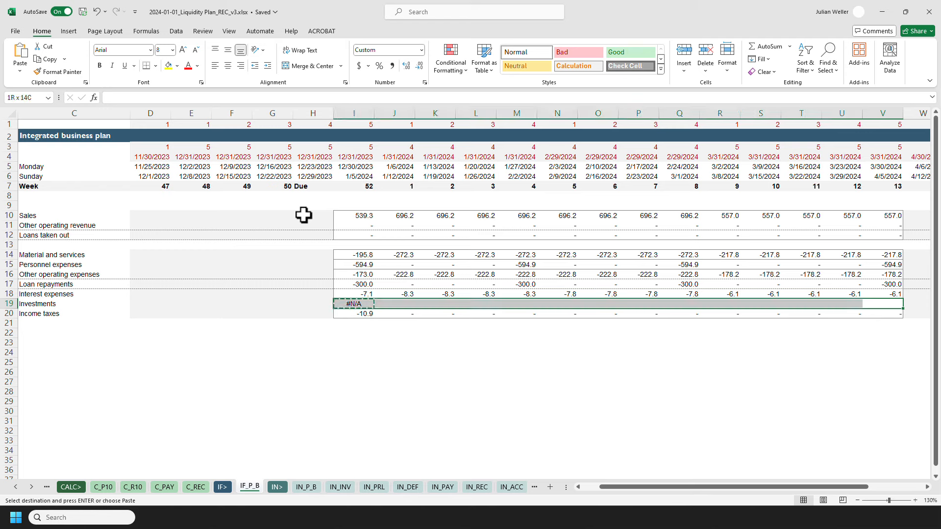
pyautogui.hotkey('ctrl', 'alt', 'v')
pyautogui.press('Return')
pyautogui.press('Escape')
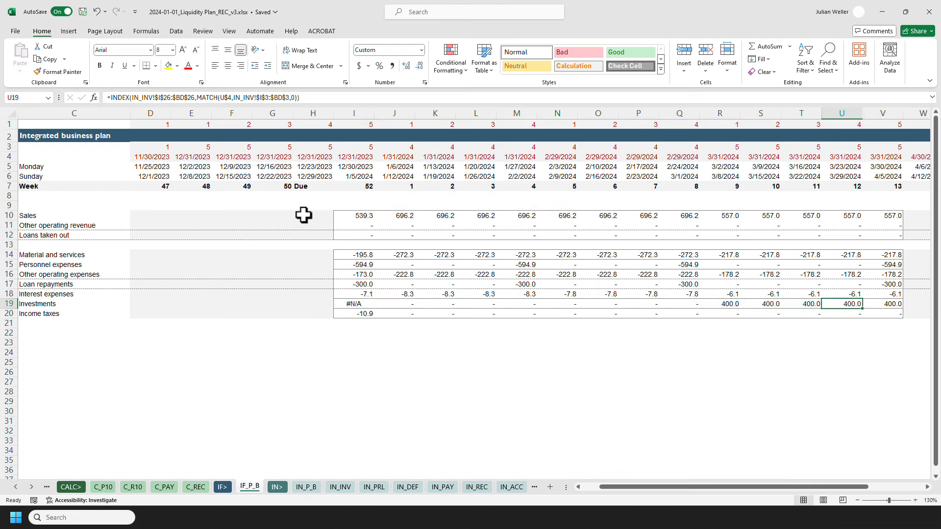
# Append *(-1) to I19's investments formula so investments appear negative.
pyautogui.hotkey('ctrl', 'Left')
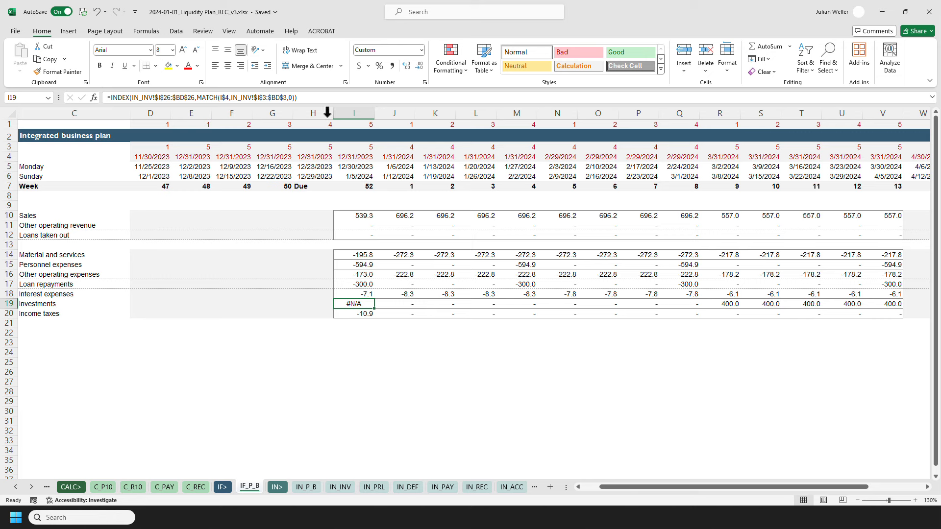
pyautogui.press('F2')
pyautogui.write('*')
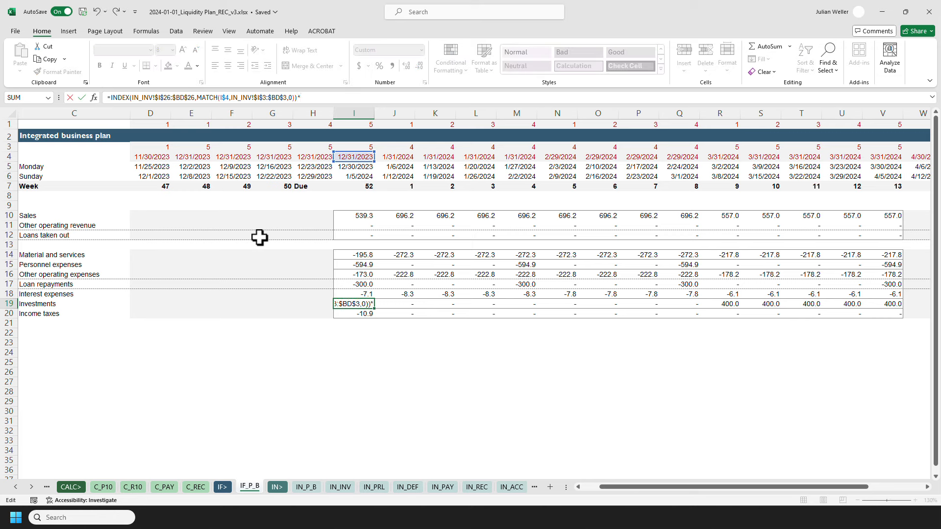
pyautogui.write('(-1)')
pyautogui.hotkey('ctrl', 'Return')
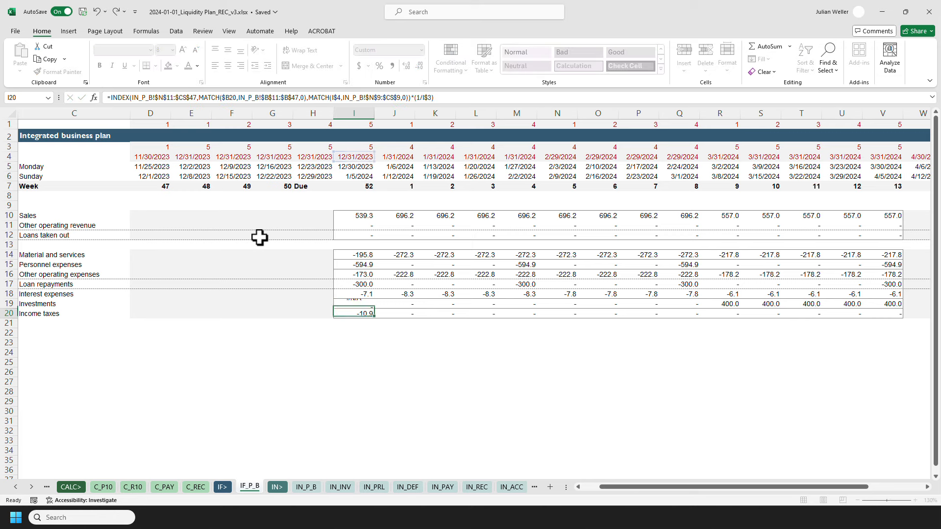
# Copy I19's updated formula and paste it as formulas across the investments row through column V.
pyautogui.hotkey('ctrl', 'c')
pyautogui.hotkey('ctrl', 'shift', 'Right')
pyautogui.hotkey('ctrl', 'alt', 'v')
pyautogui.press('Return')
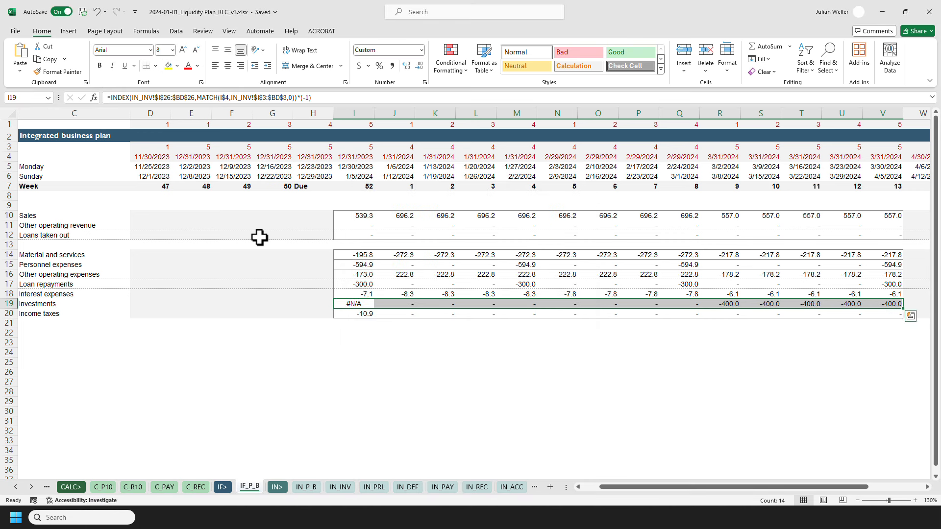
# Apply outside borders to the selected investments row range.
pyautogui.hotkey('ctrl', 'shift', 'Left')
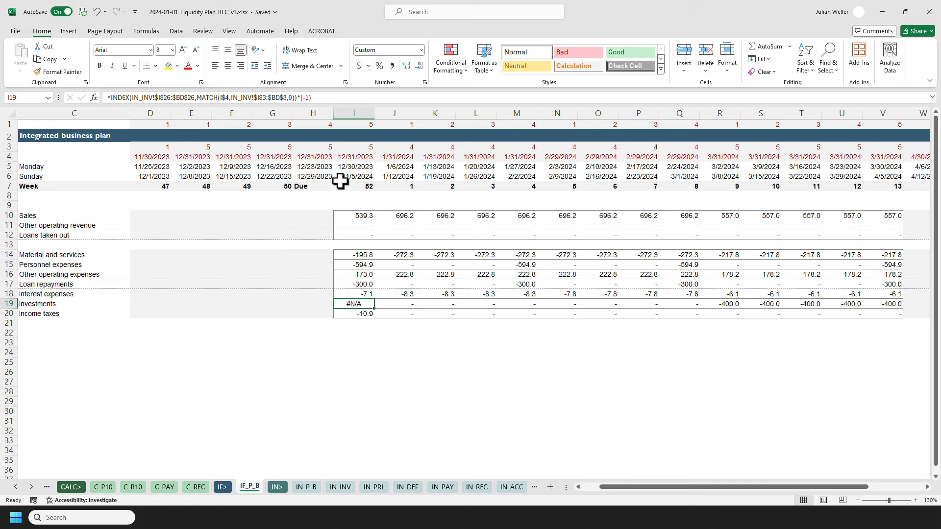
pyautogui.click(156, 66)
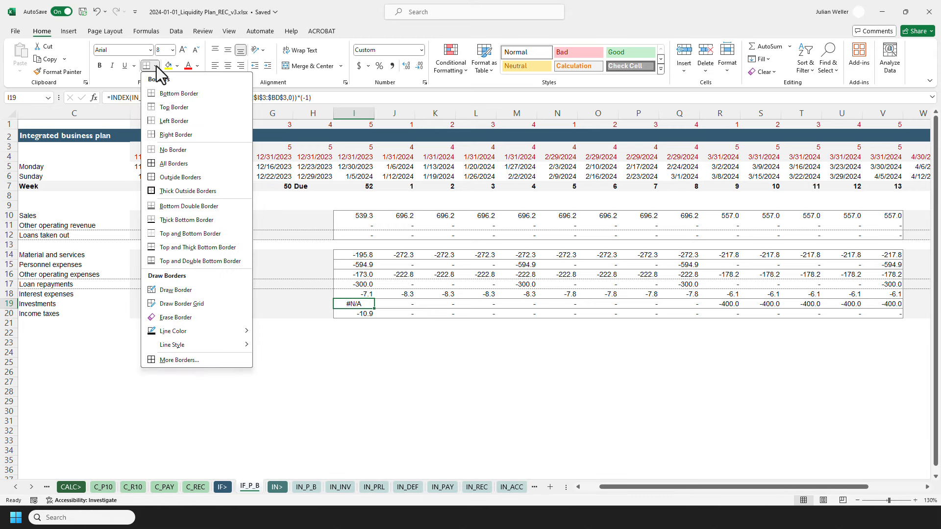
pyautogui.click(181, 178)
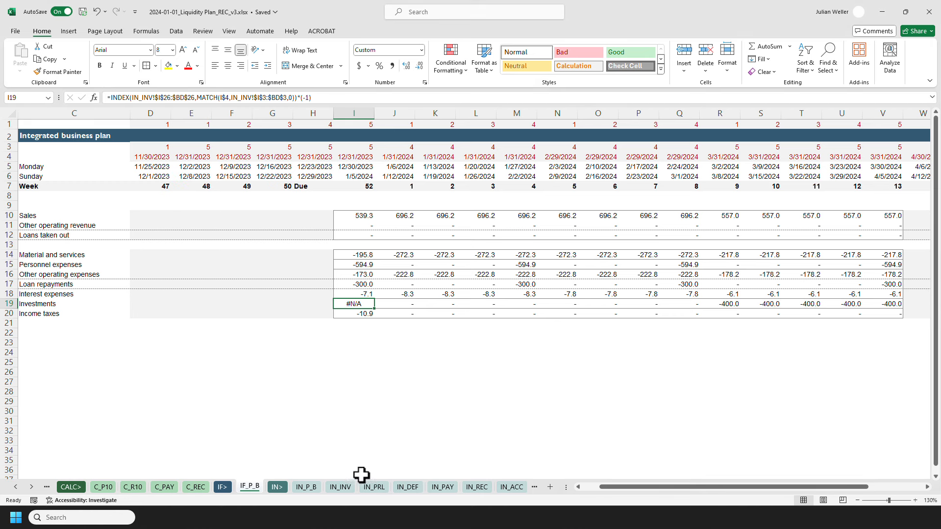
# Copy R19 and paste it into I19 as a hard-coded value of -400.
pyautogui.click(343, 487)
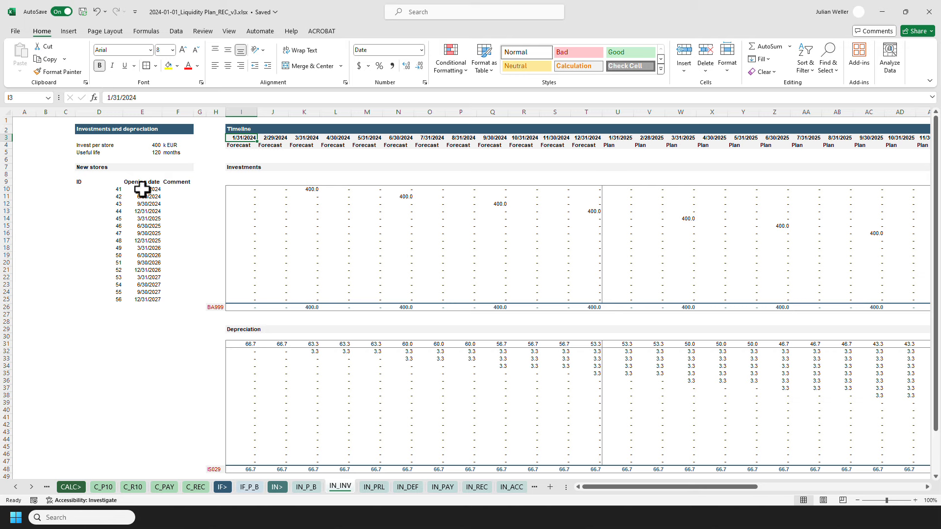
pyautogui.click(250, 486)
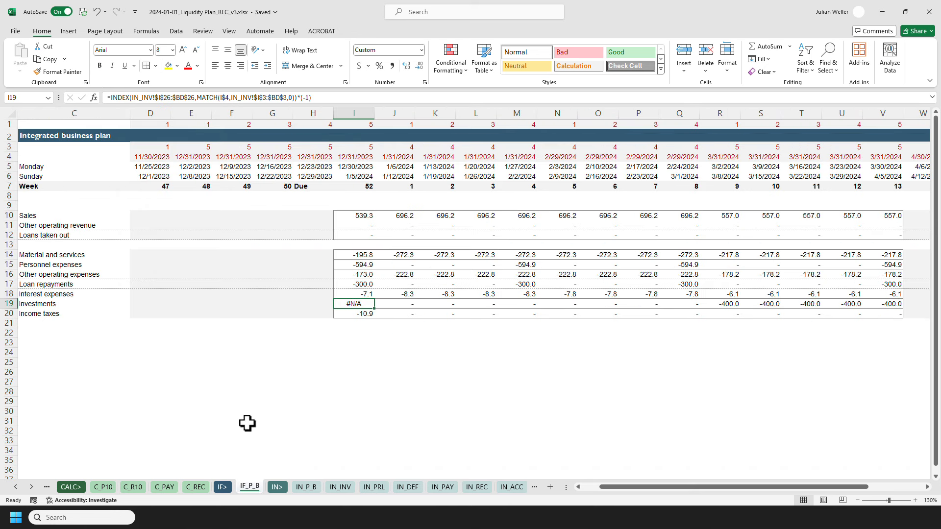
pyautogui.click(729, 306)
pyautogui.hotkey('ctrl', 'c')
pyautogui.click(362, 306)
pyautogui.hotkey('ctrl', 'alt', 'v')
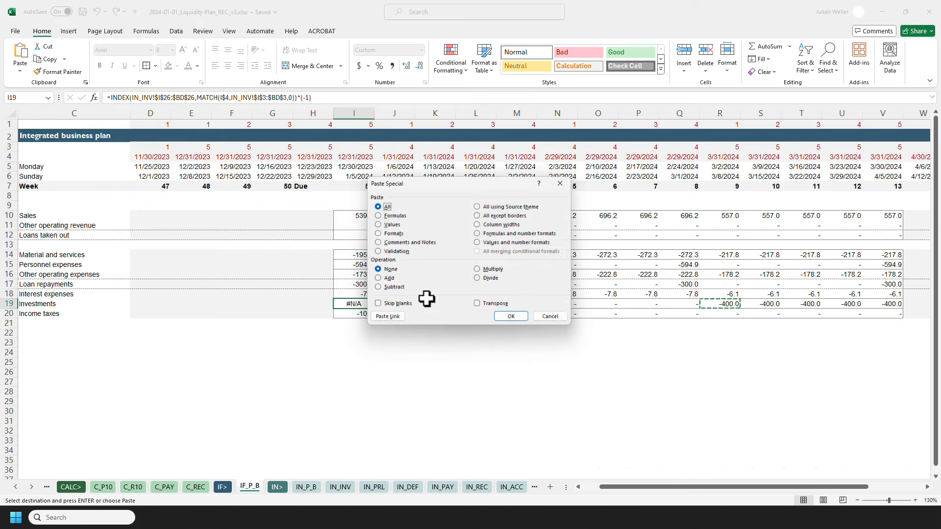
pyautogui.press('v')
pyautogui.press('Return')
pyautogui.press('Escape')
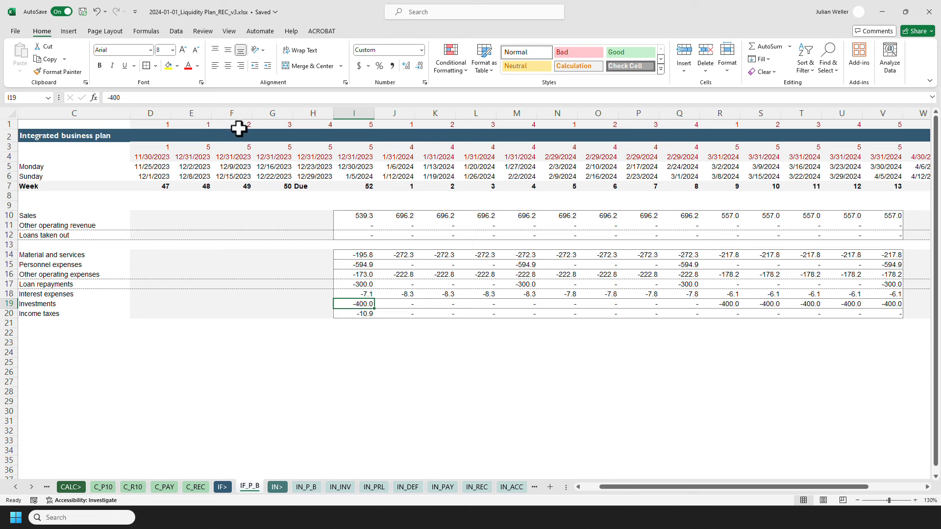
# Fill I19 yellow and post the comment "Hard plug due to special case before planning horizon is starting.".
pyautogui.click(169, 65)
pyautogui.rightClick(353, 305)
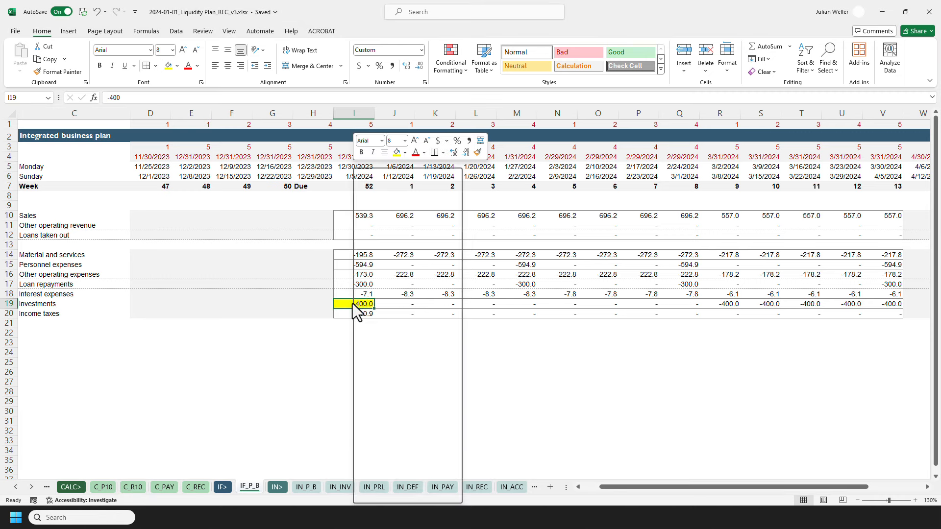
pyautogui.moveTo(424, 337)
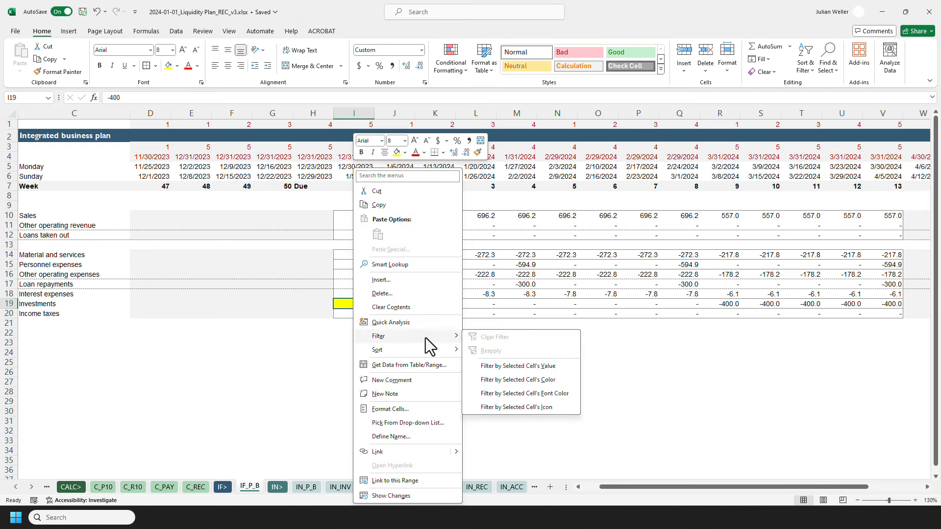
pyautogui.click(410, 381)
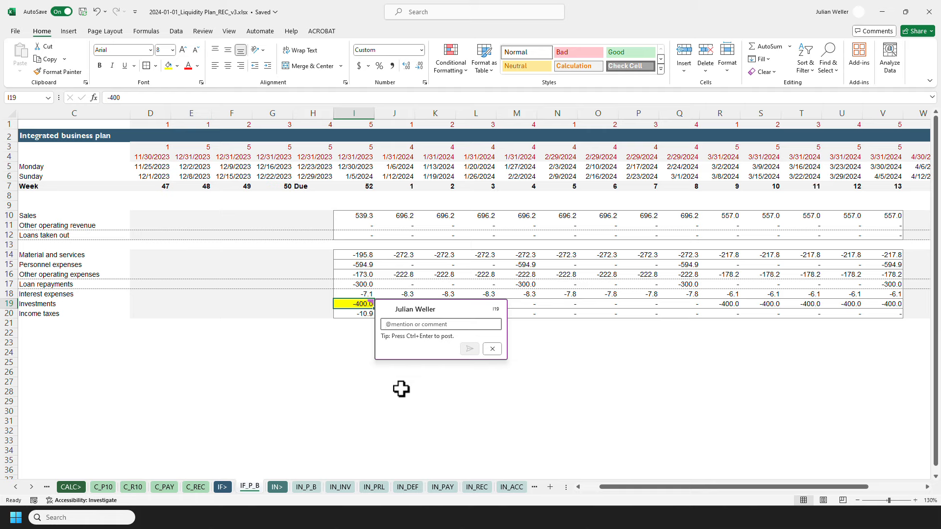
pyautogui.write('H')
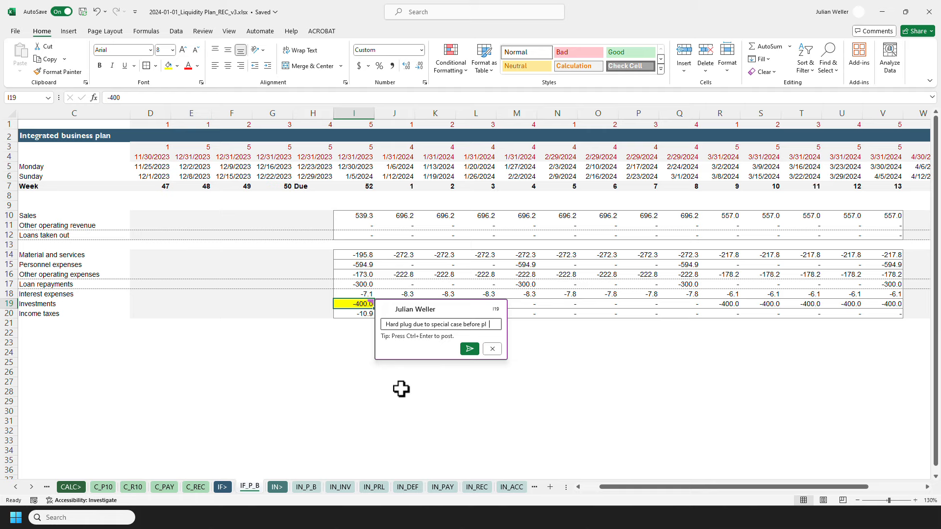
pyautogui.write('anning horizon is starting.')
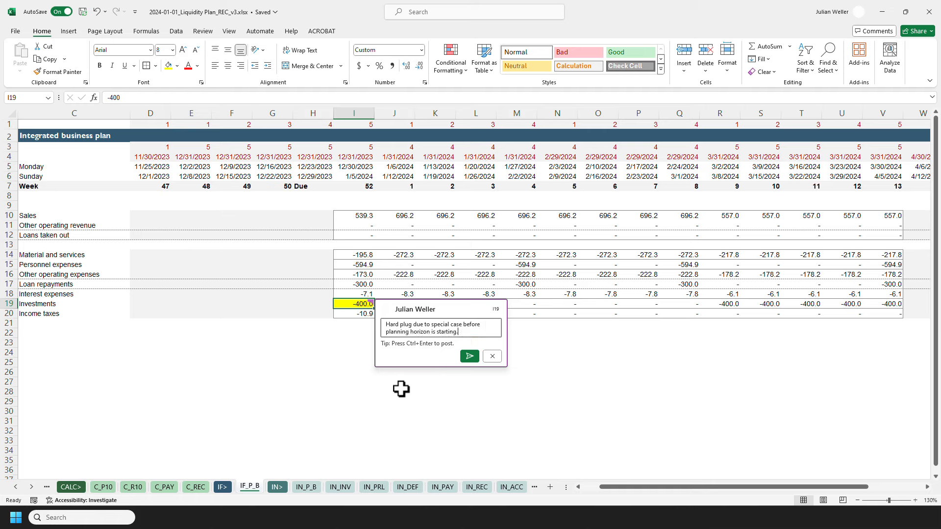
pyautogui.click(468, 356)
# Review the comment on I19 and the formula in J19.
pyautogui.click(277, 353)
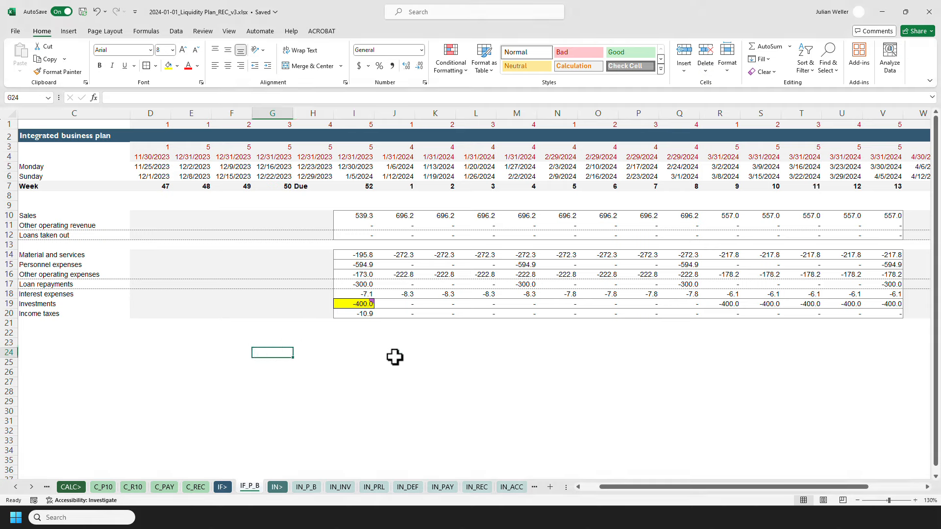
pyautogui.moveTo(346, 306)
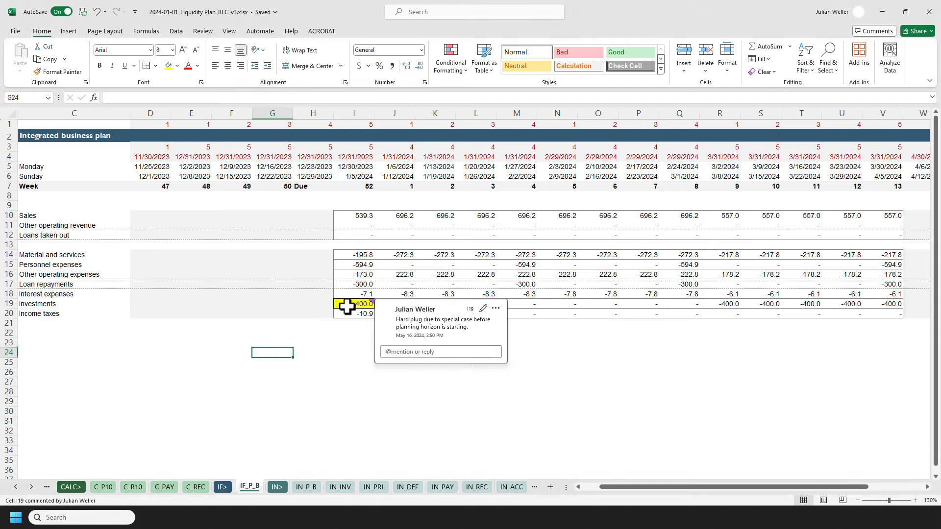
pyautogui.click(347, 305)
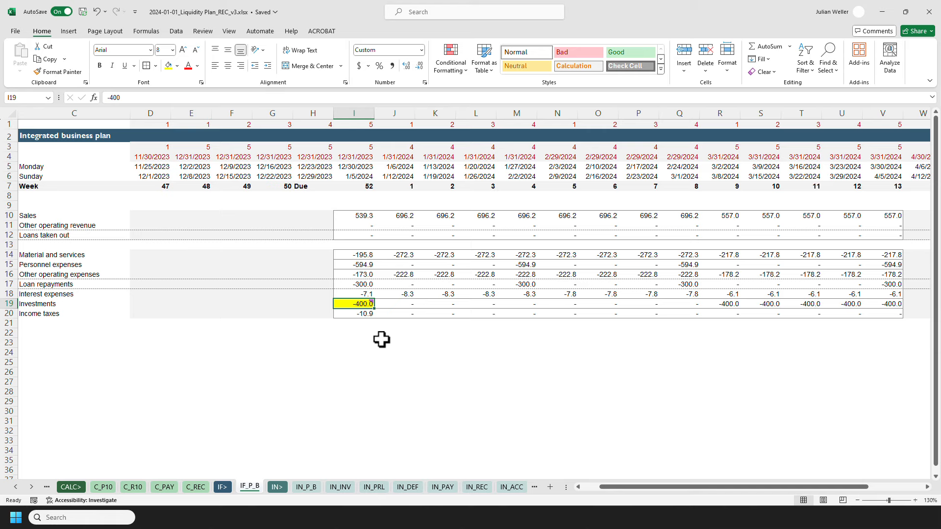
pyautogui.click(400, 304)
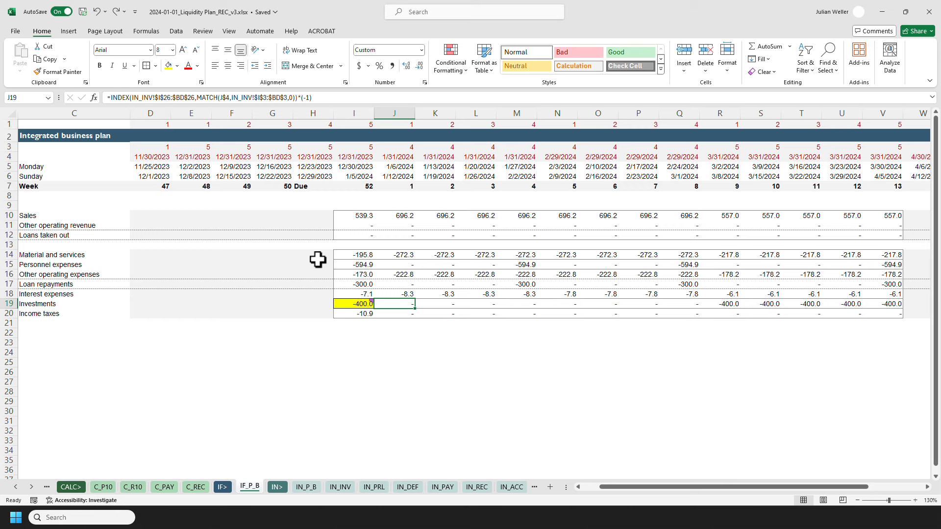
# Copy the COUNTIFS/MAXIFS multiplier from J12's formula into J19's investments formula and paste the formula across J19:V19.
pyautogui.click(395, 234)
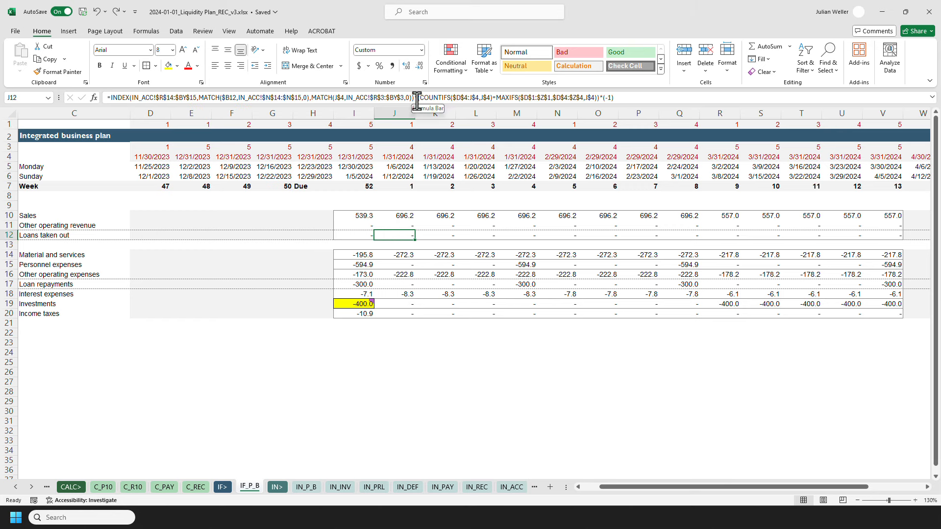
pyautogui.moveTo(418, 98); pyautogui.dragTo(658, 98)
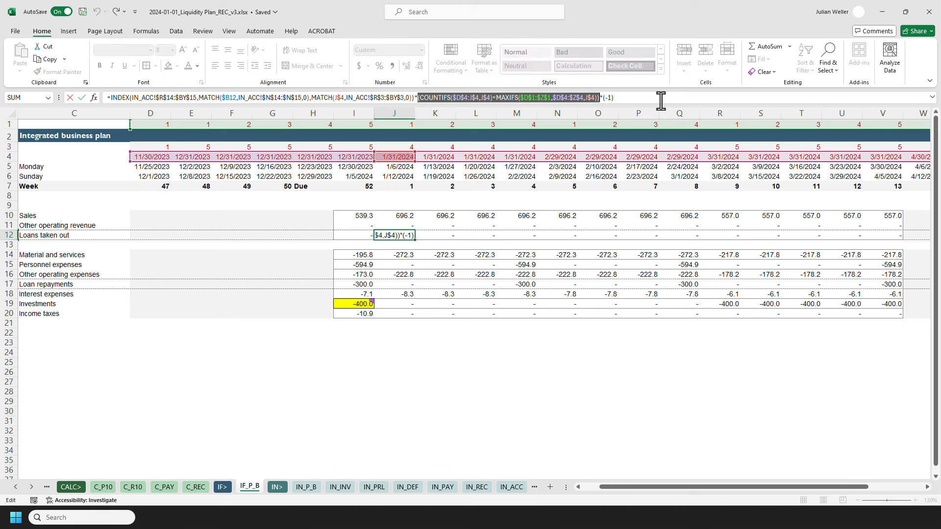
pyautogui.press('Escape')
pyautogui.click(399, 304)
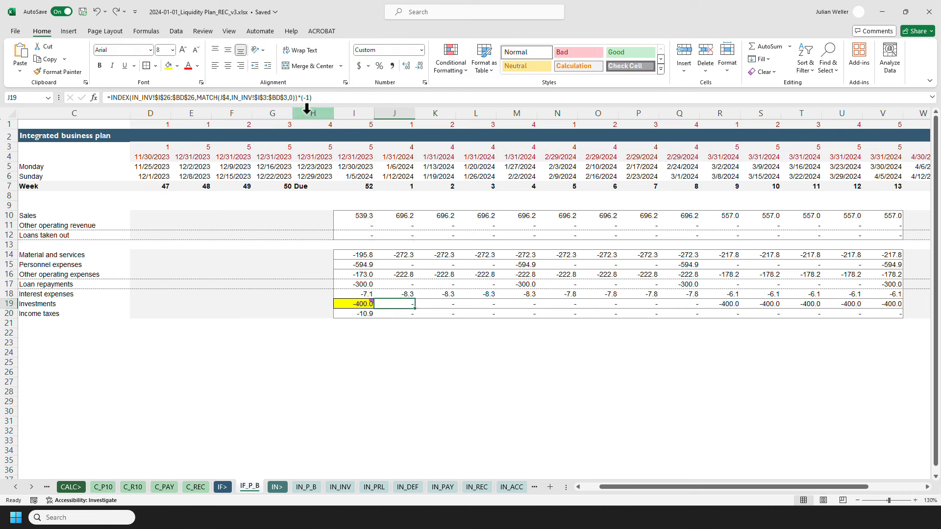
pyautogui.click(301, 98)
pyautogui.hotkey('ctrl', 'v')
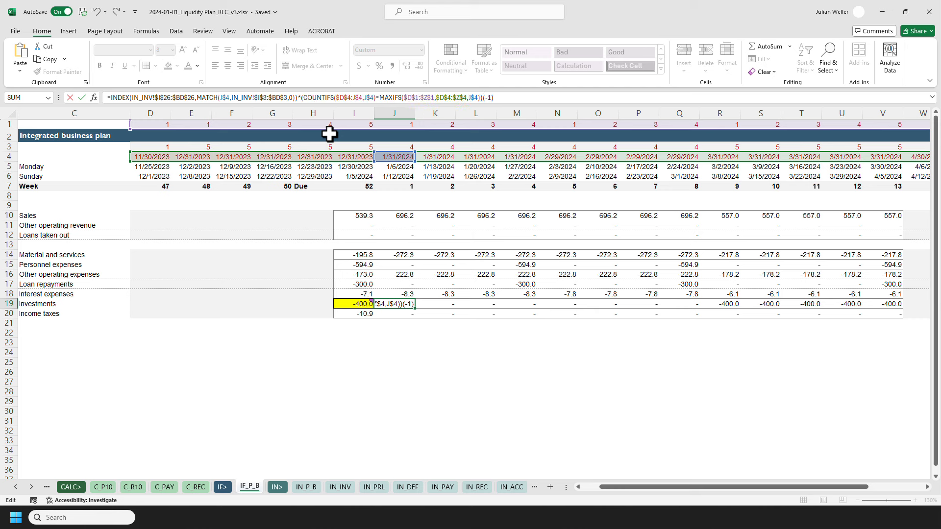
pyautogui.press('Return')
pyautogui.press('Up')
pyautogui.hotkey('ctrl', 'c')
pyautogui.hotkey('ctrl', 'shift', 'Right')
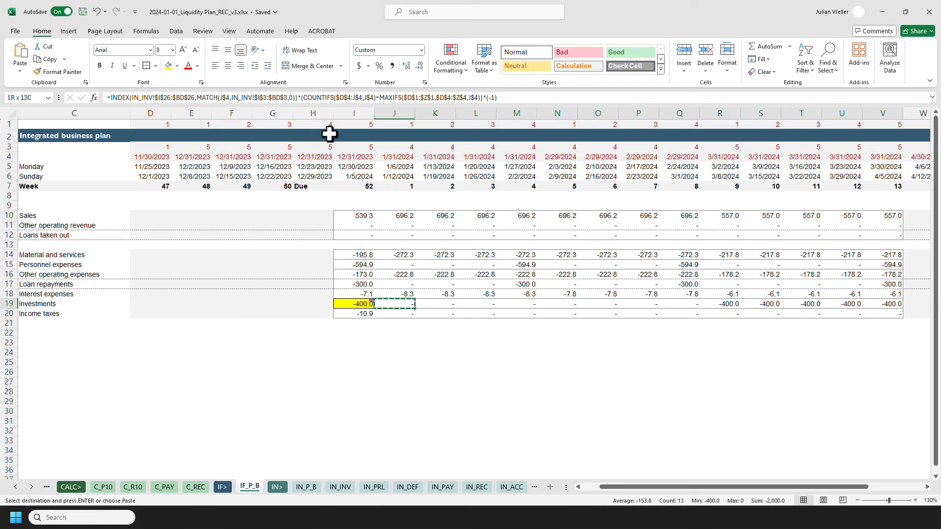
pyautogui.hotkey('ctrl', 'alt', 'v')
pyautogui.press('Return')
pyautogui.press('Escape')
pyautogui.press('Left')
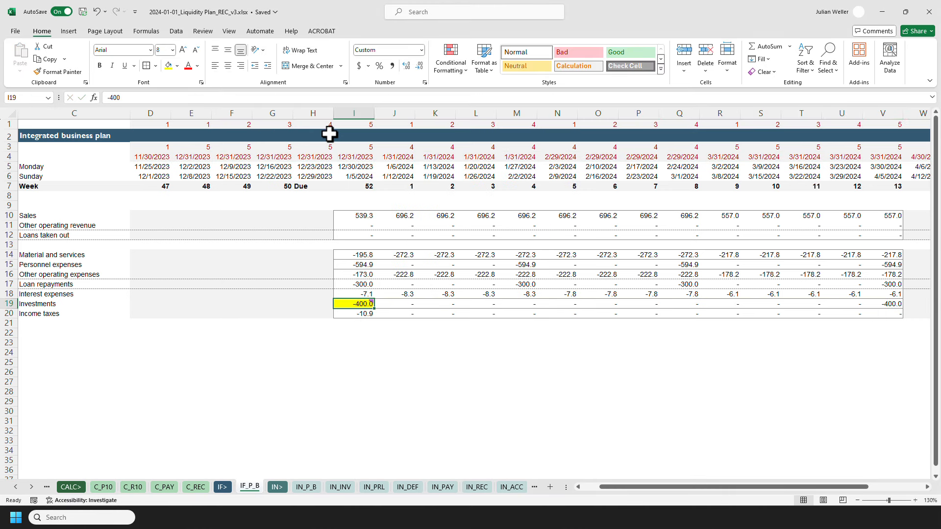
# On the liquidity plan sheet, paste the INDEX/MATCH business-plan lookup formula into D16 and open it for review.
pyautogui.click(879, 303)
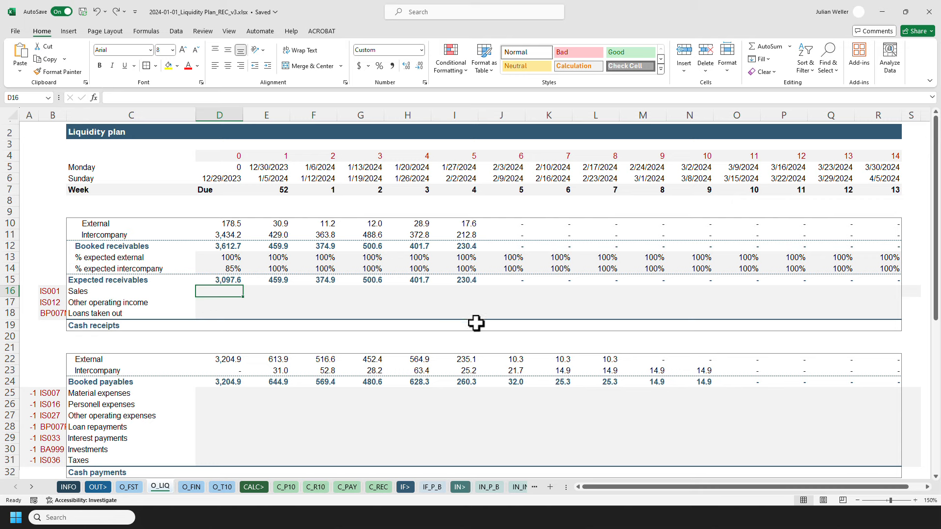
pyautogui.keyDown('shift'); pyautogui.click(877, 315); pyautogui.keyUp('shift')
pyautogui.moveTo(891, 393); pyautogui.dragTo(225, 457)
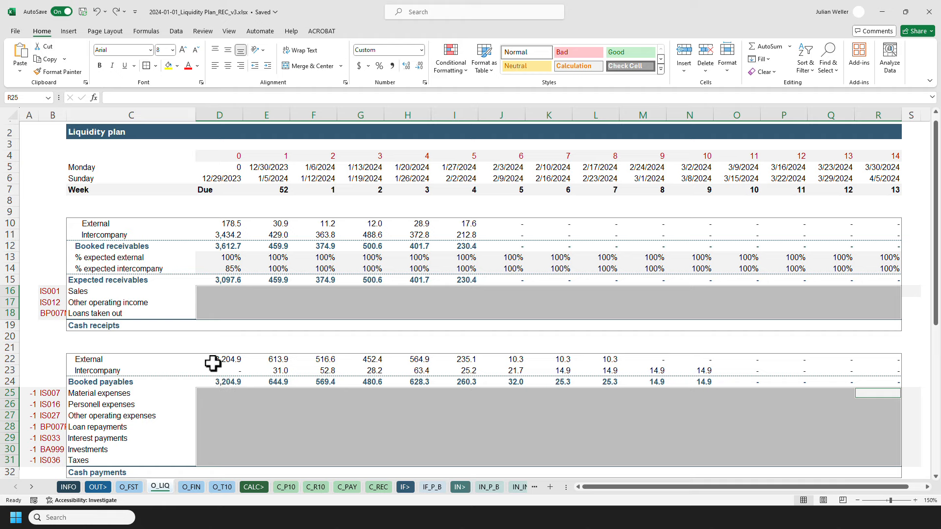
pyautogui.click(207, 292)
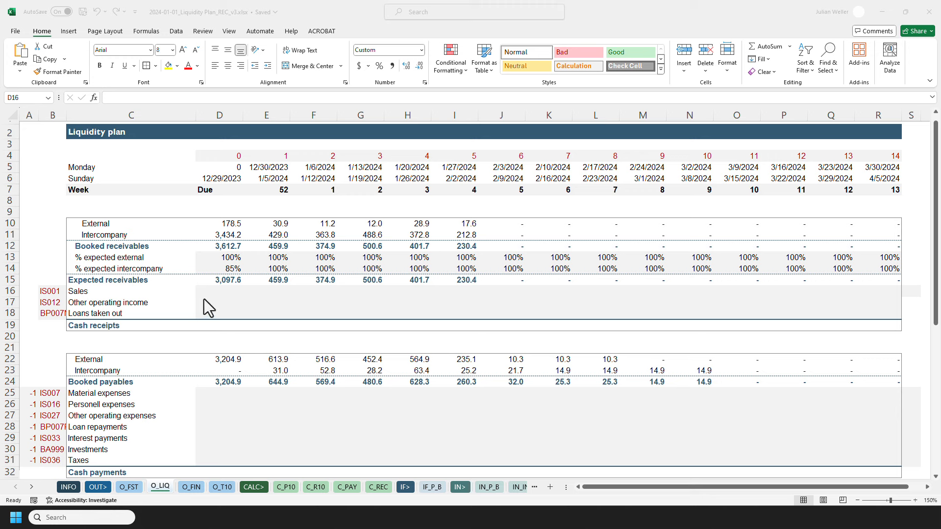
pyautogui.click(228, 294)
pyautogui.hotkey('ctrl', 'v')
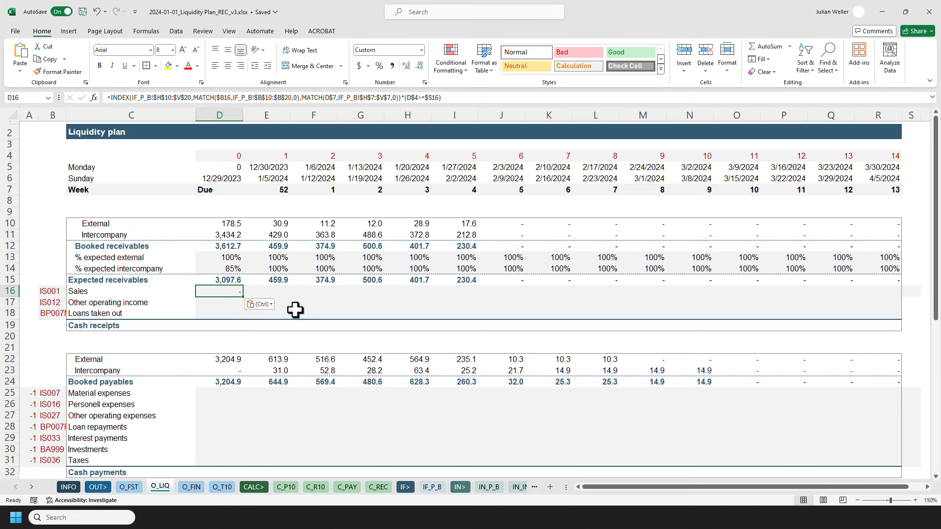
pyautogui.press('F2')
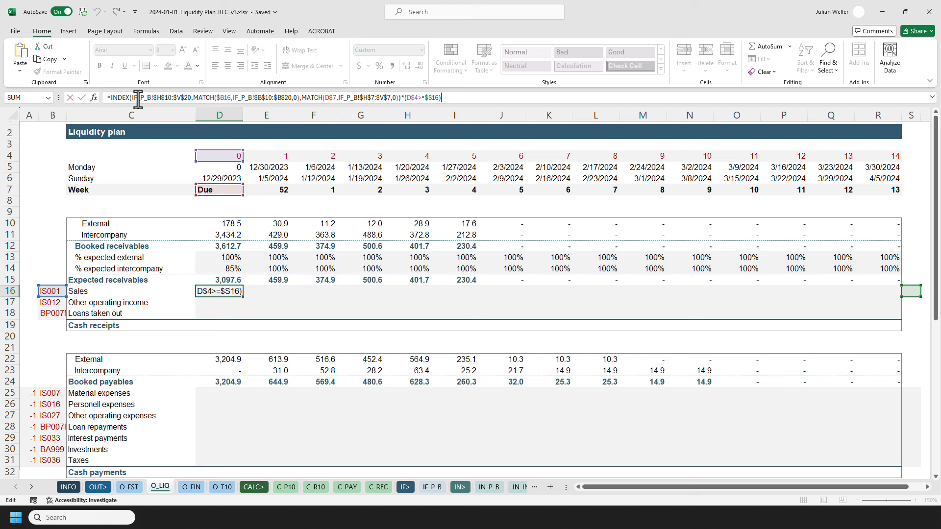
pyautogui.press('Escape')
# Check the business plan sheet, return to the liquidity plan, and paste the value 2 into S16 as the sales threshold.
pyautogui.click(433, 487)
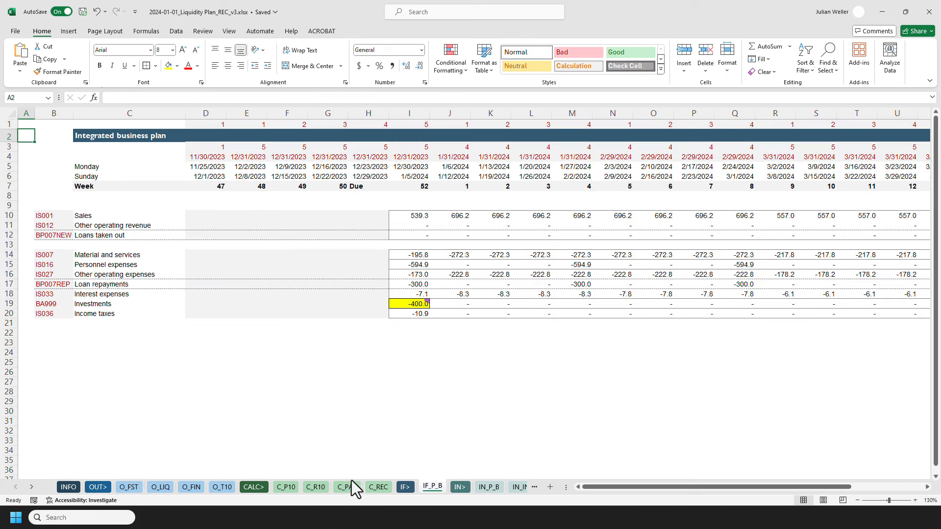
pyautogui.click(161, 486)
pyautogui.press('F2')
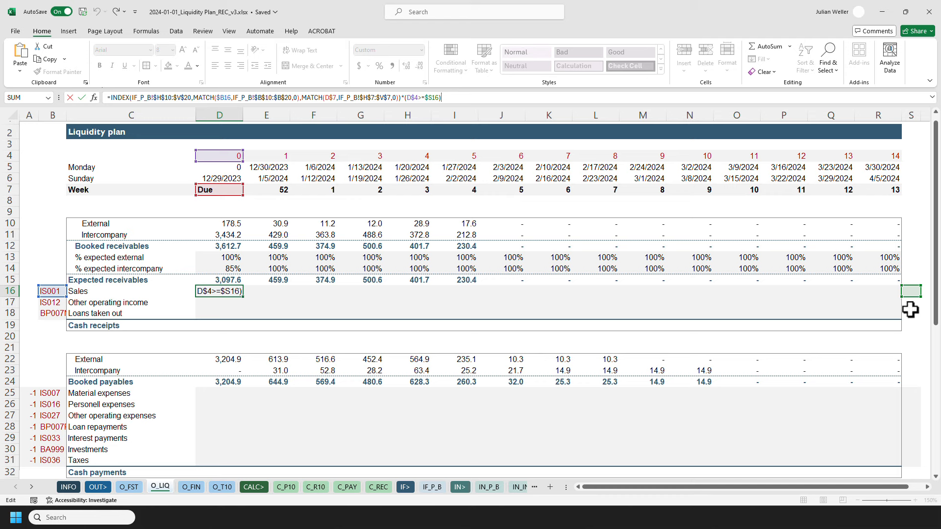
pyautogui.press('Escape')
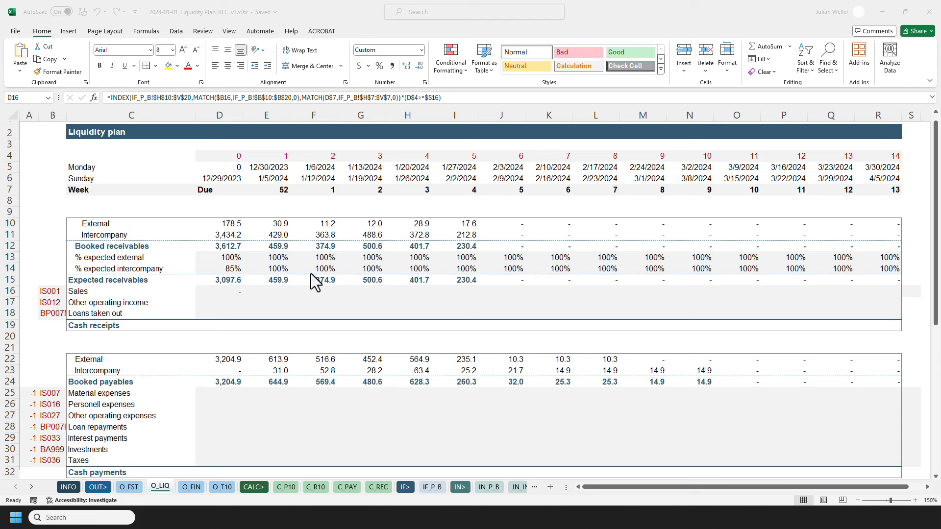
pyautogui.hotkey('ctrl', 'c')
pyautogui.click(909, 293)
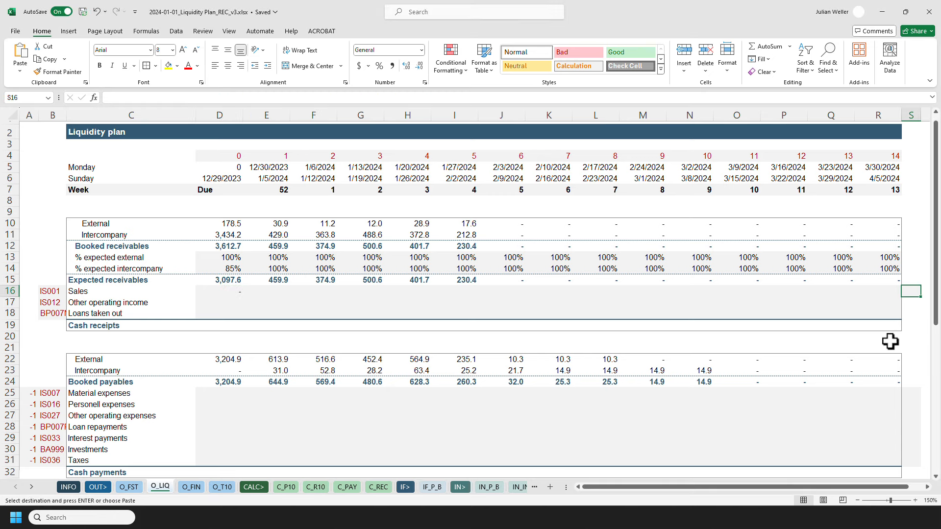
pyautogui.hotkey('ctrl', 'alt', 'v')
pyautogui.press('Return')
pyautogui.press('Escape')
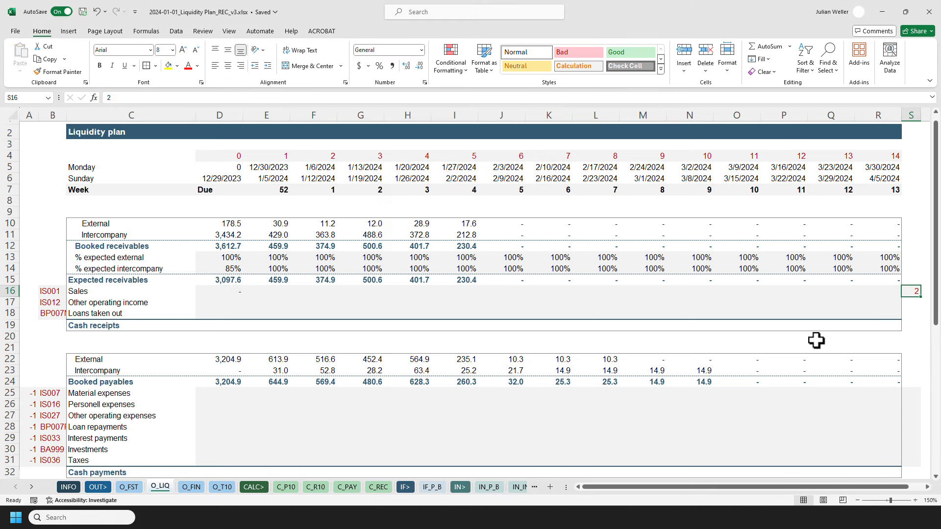
# Copy D16's lookup formula and paste it as formulas across the cash receipts rows D16:R18.
pyautogui.click(219, 291)
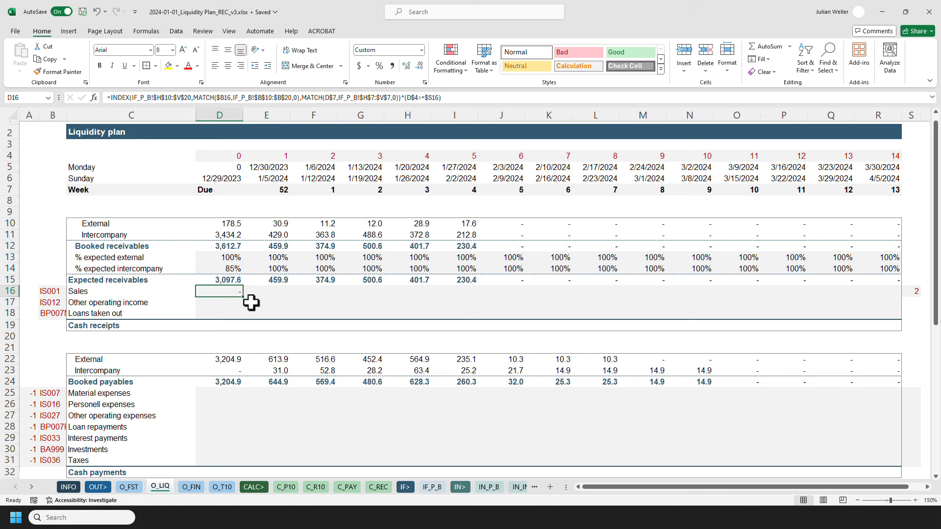
pyautogui.press('F2')
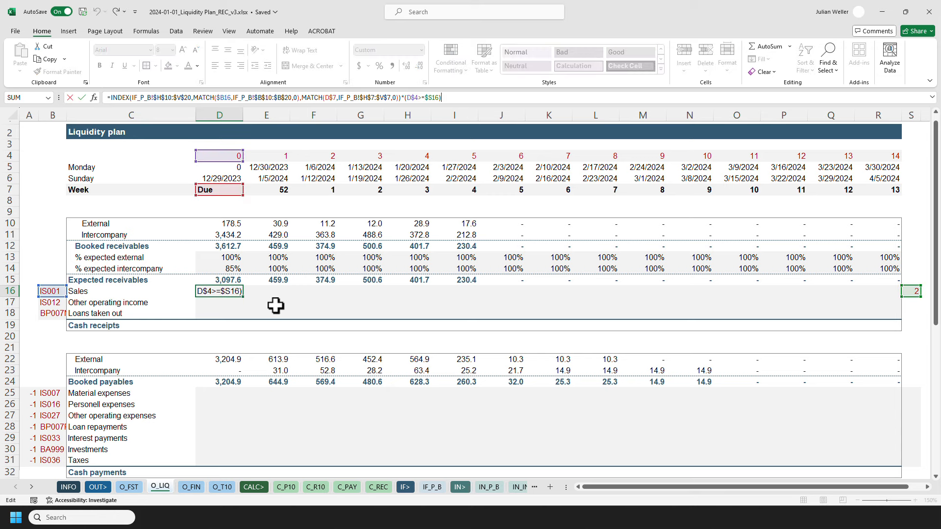
pyautogui.hotkey('ctrl', 'Return')
pyautogui.hotkey('ctrl', 'c')
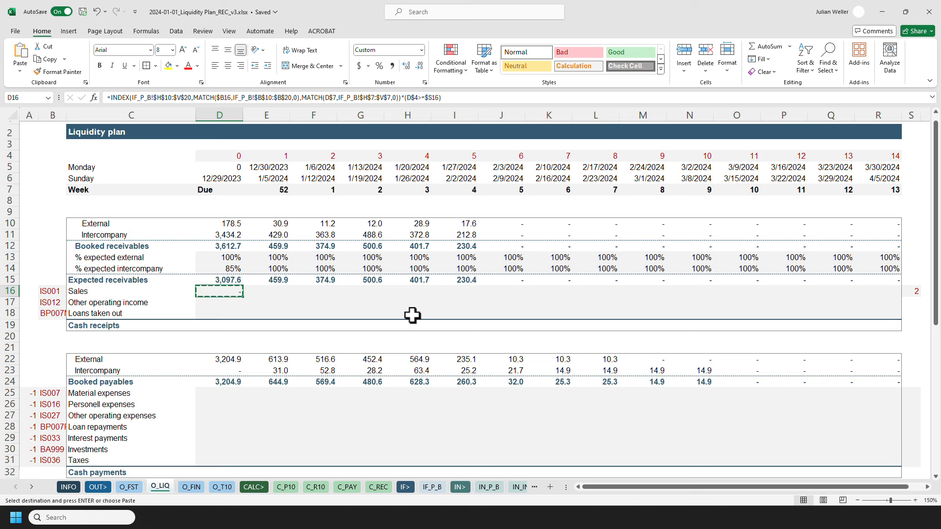
pyautogui.keyDown('shift'); pyautogui.click(882, 316); pyautogui.keyUp('shift')
pyautogui.hotkey('ctrl', 'alt', 'v')
pyautogui.press('Return')
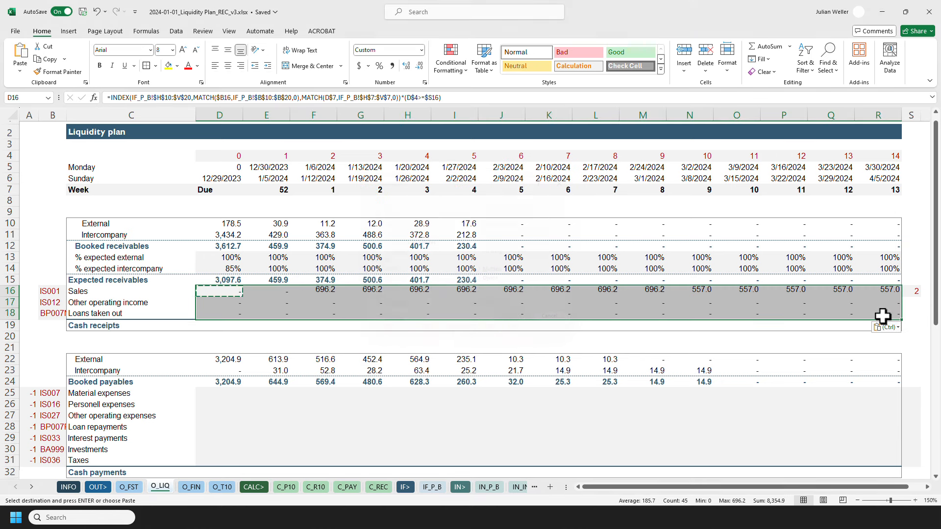
pyautogui.press('Escape')
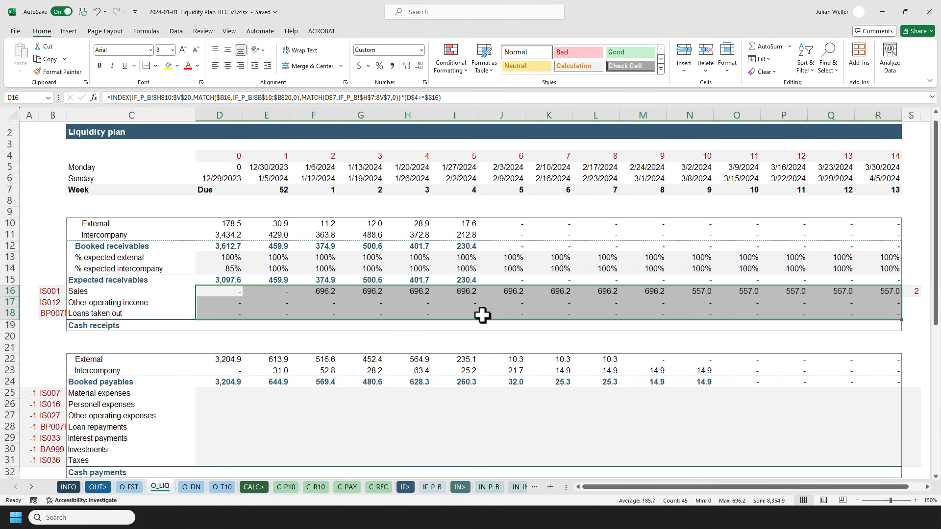
pyautogui.click(225, 293)
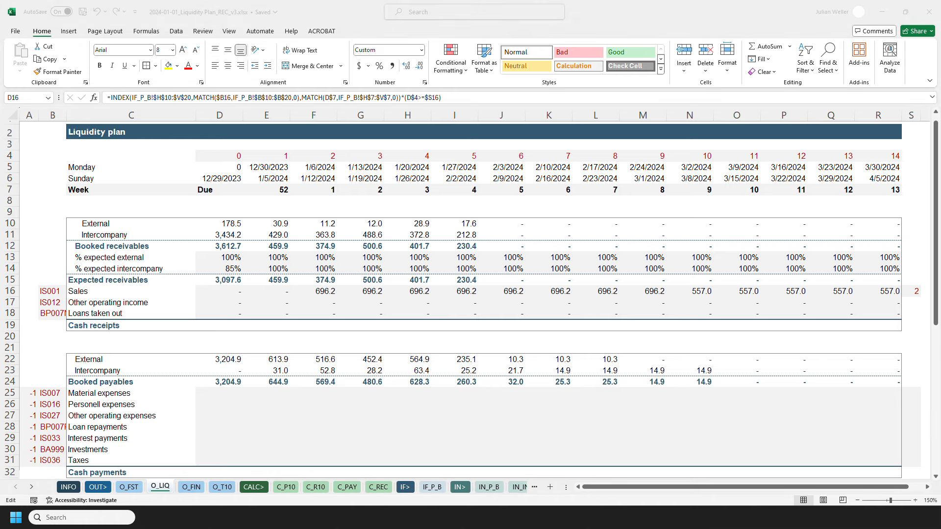
# Paste the sign-adjusted payables lookup formula into D25 and fill it as formulas across D25:R31.
pyautogui.click(216, 395)
pyautogui.hotkey('ctrl', 'v')
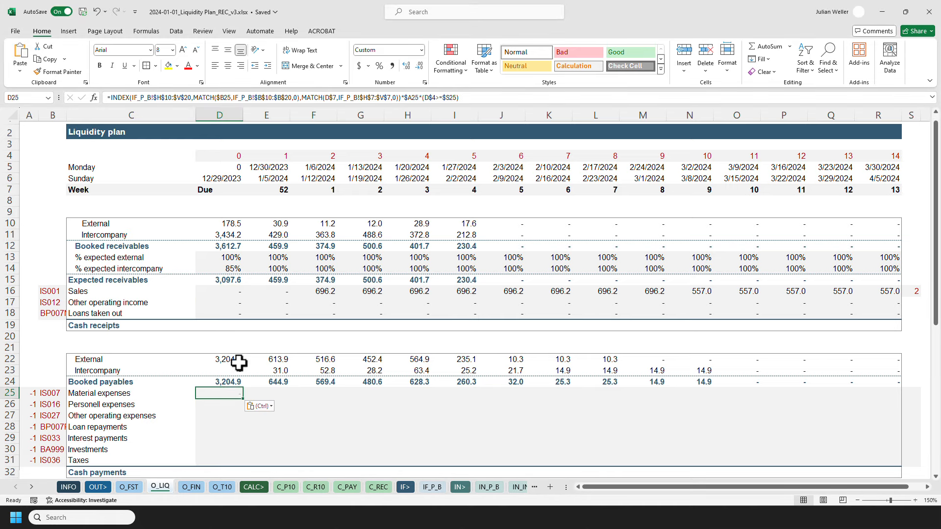
pyautogui.hotkey('ctrl', 'c')
pyautogui.keyDown('shift'); pyautogui.click(885, 462); pyautogui.keyUp('shift')
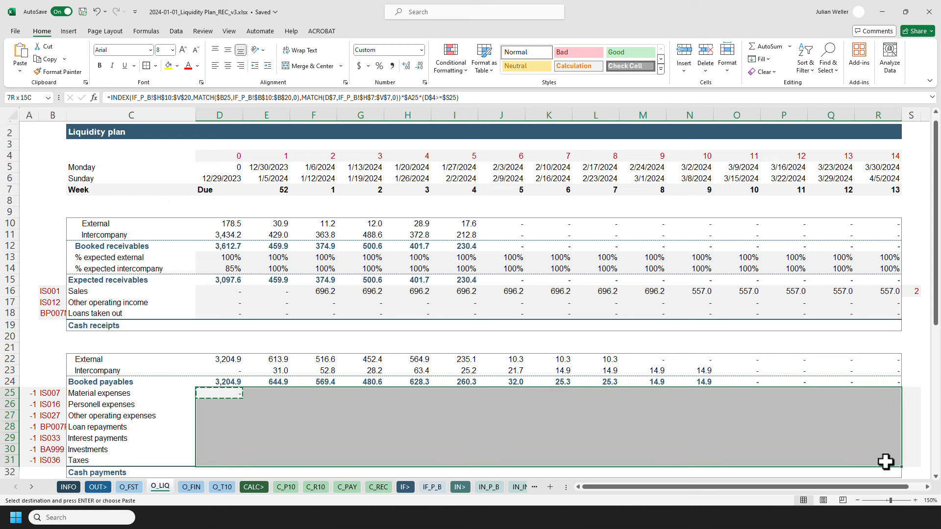
pyautogui.hotkey('ctrl', 'alt', 'v')
pyautogui.press('Return')
pyautogui.press('Escape')
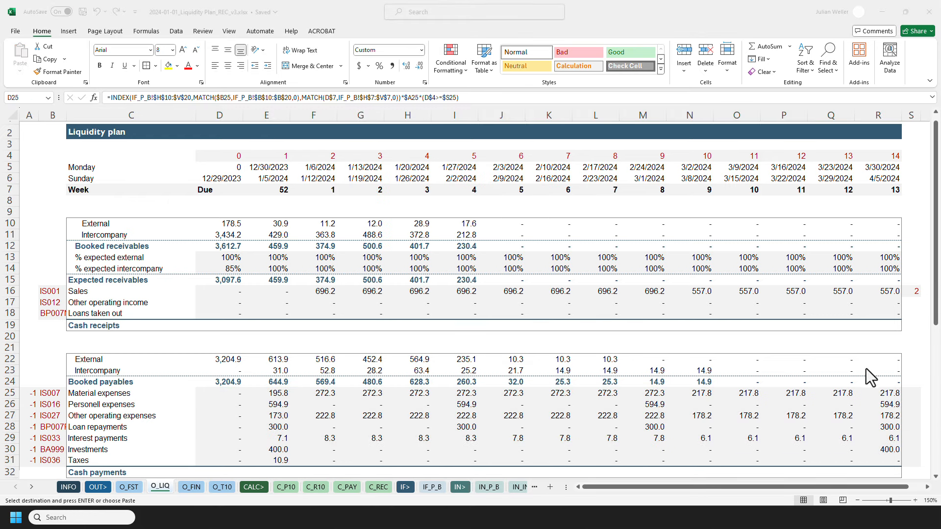
# Paste values into column S beside the cash payment rows 25 to 31 as their threshold weeks.
pyautogui.hotkey('ctrl', 'shift', 'Right')
pyautogui.hotkey('ctrl', 'shift', 'Down')
pyautogui.hotkey('ctrl', 'c')
pyautogui.click(909, 392)
pyautogui.hotkey('ctrl', 'alt', 'v')
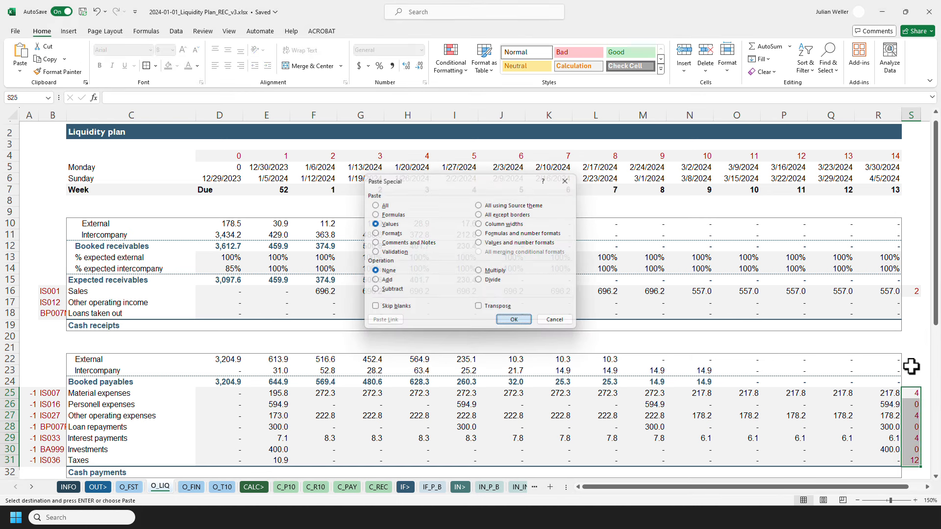
pyautogui.press('Return')
# Review D25's formula and the filled cash receipts and cash payments ranges.
pyautogui.click(211, 393)
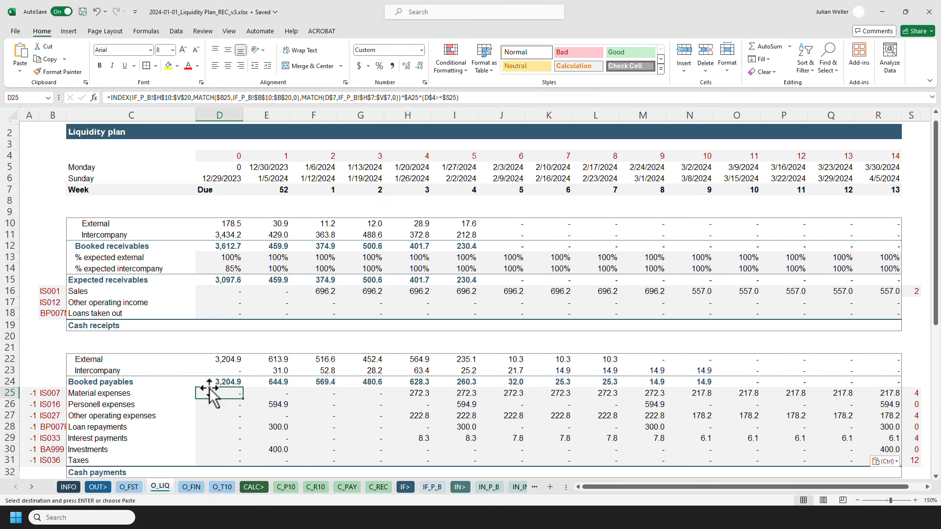
pyautogui.press('Escape')
pyautogui.press('F2')
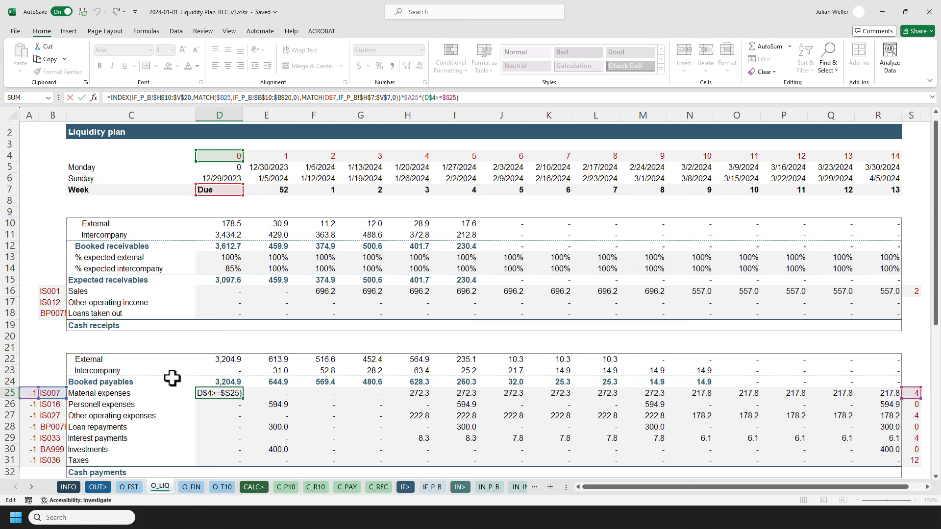
pyautogui.press('Escape')
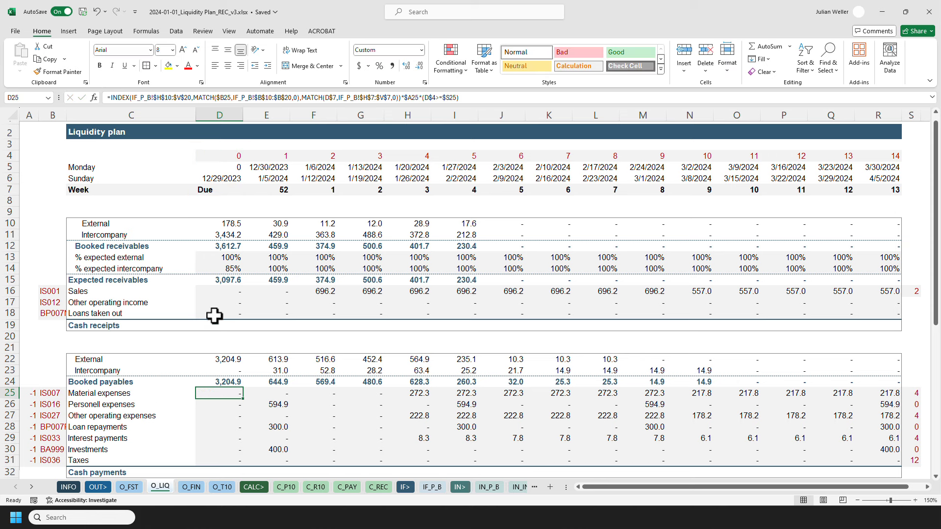
pyautogui.moveTo(221, 290); pyautogui.dragTo(887, 314)
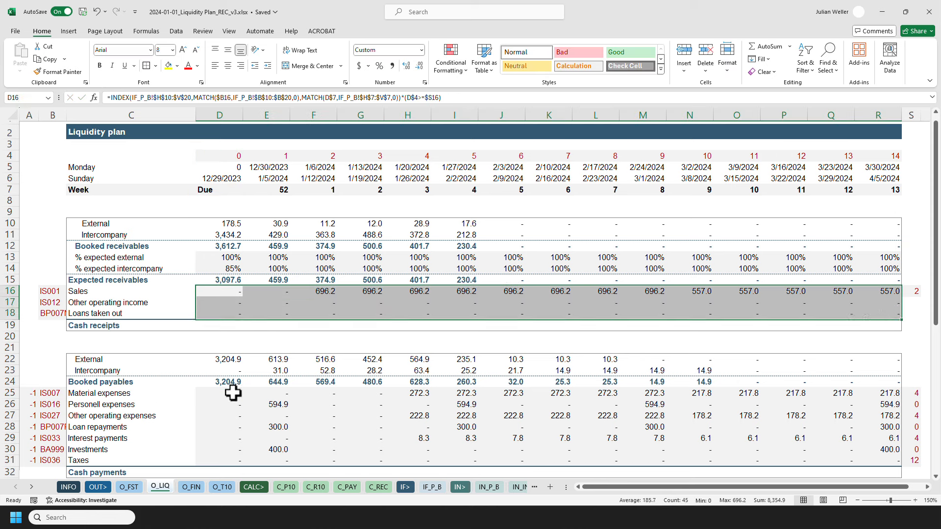
pyautogui.moveTo(229, 393); pyautogui.dragTo(889, 474)
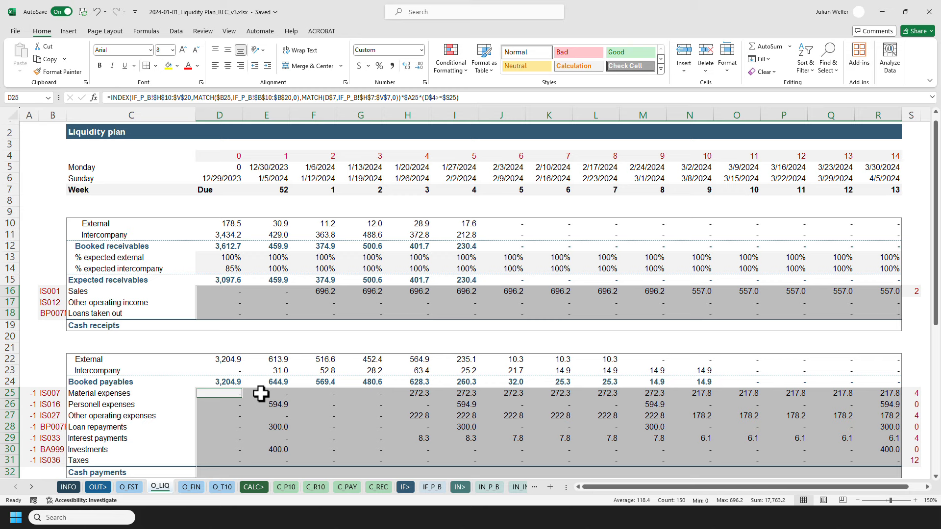
pyautogui.click(217, 394)
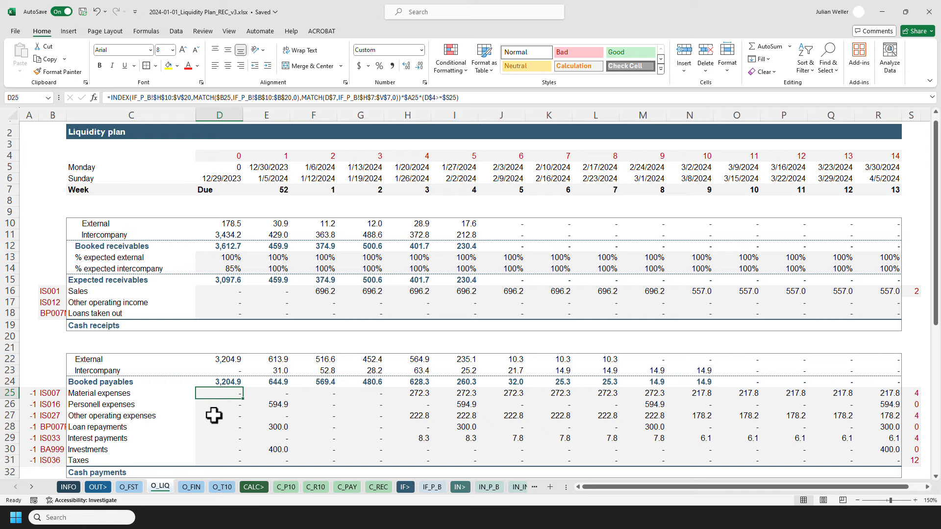
pyautogui.scroll(-3, 217, 416)
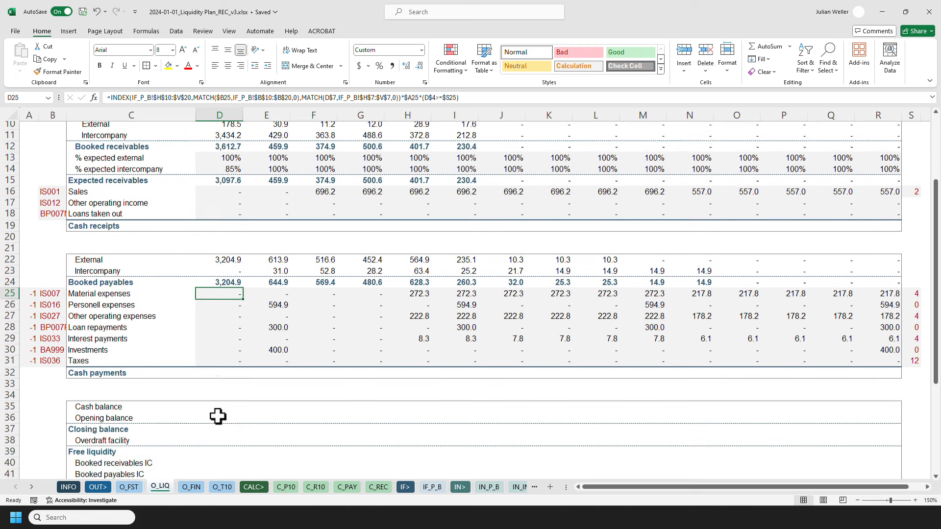
pyautogui.scroll(1, 226, 294)
# Sum the cash receipts rows D16:D18 into D19 and paste the formula across D19:R19 as formulas.
pyautogui.click(228, 257)
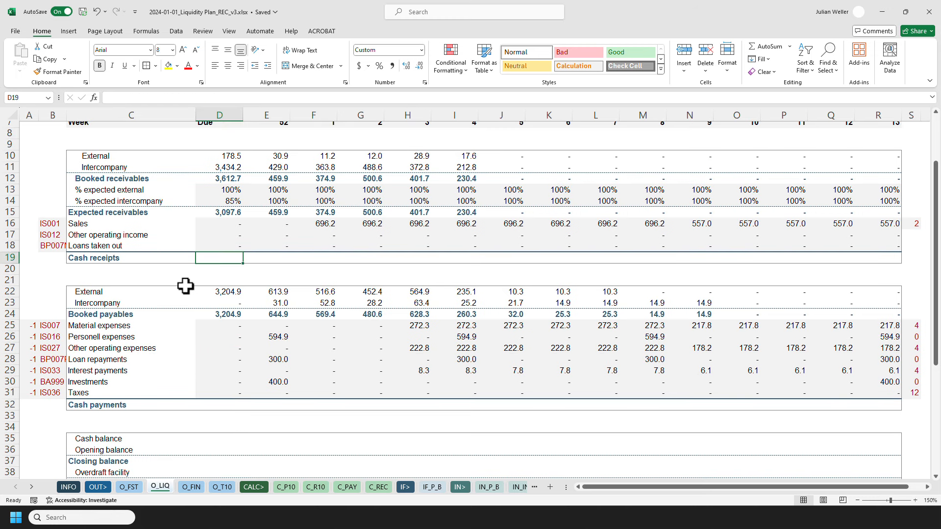
pyautogui.write('=s')
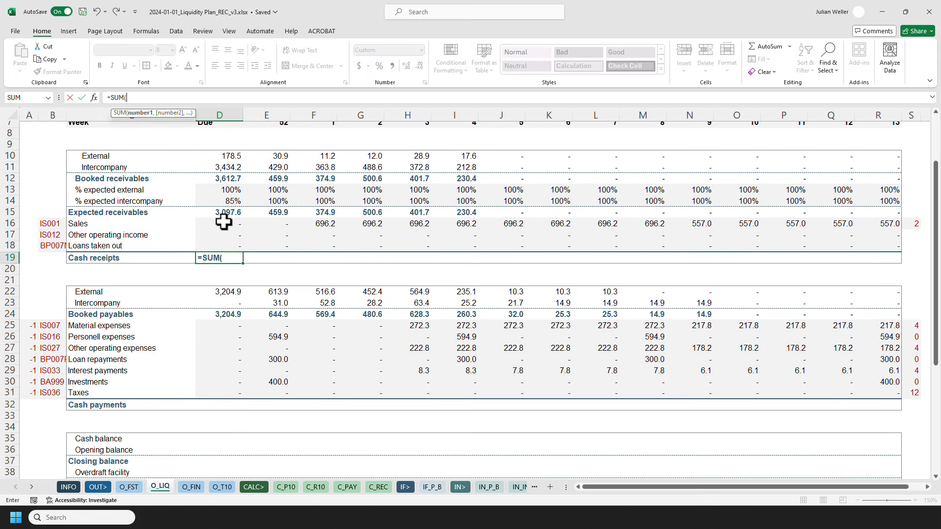
pyautogui.moveTo(225, 215); pyautogui.dragTo(223, 244)
pyautogui.press('Return')
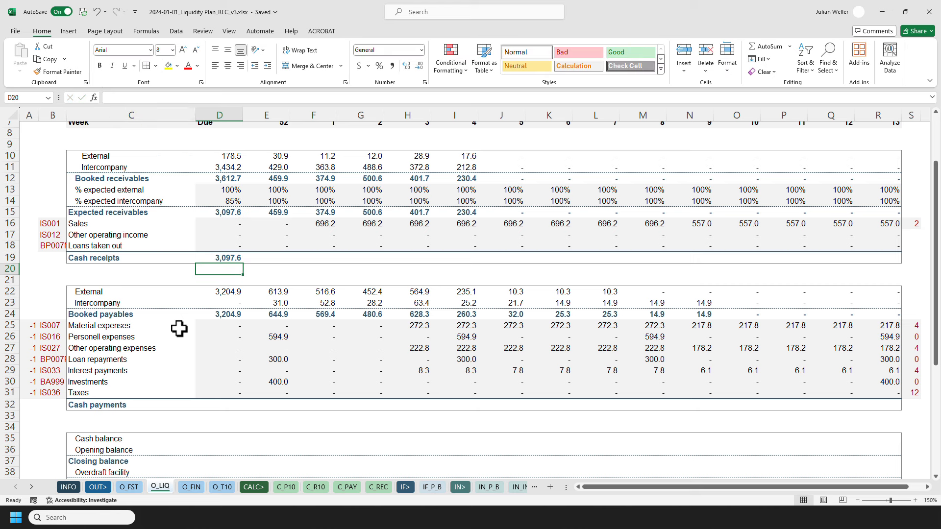
pyautogui.press('Up')
pyautogui.hotkey('ctrl', 'c')
pyautogui.hotkey('shift', 'Right')
pyautogui.hotkey('shift', 'Right')
pyautogui.hotkey('shift', 'Right')
pyautogui.hotkey('shift', 'Right')
pyautogui.hotkey('shift', 'Right')
pyautogui.hotkey('shift', 'Right')
pyautogui.hotkey('shift', 'Right')
pyautogui.hotkey('shift', 'Right')
pyautogui.hotkey('shift', 'Right')
pyautogui.hotkey('shift', 'Right')
pyautogui.hotkey('shift', 'Right')
pyautogui.hotkey('shift', 'Right')
pyautogui.hotkey('shift', 'Right')
pyautogui.hotkey('shift', 'Right')
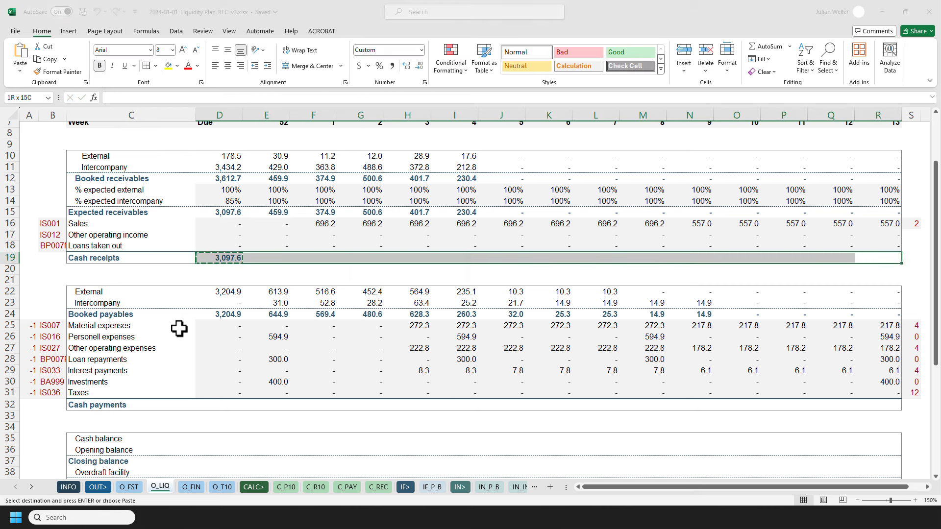
pyautogui.hotkey('ctrl', 'alt', 'v')
pyautogui.press('f')
pyautogui.press('Return')
pyautogui.press('Escape')
# Sum the payables block D24:D31 into D32 and paste the formula across the cash payments row D32:R32 as formulas.
pyautogui.click(213, 408)
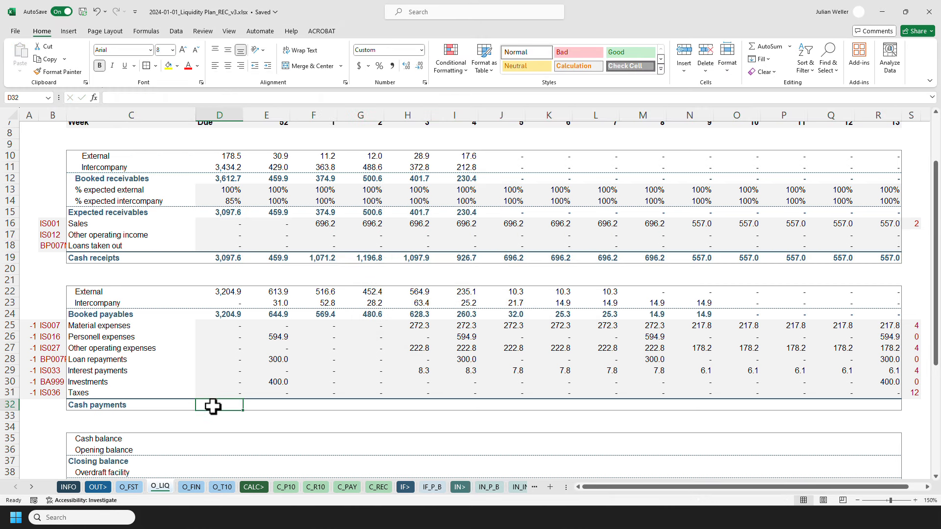
pyautogui.write('=SUM(')
pyautogui.press('Up')
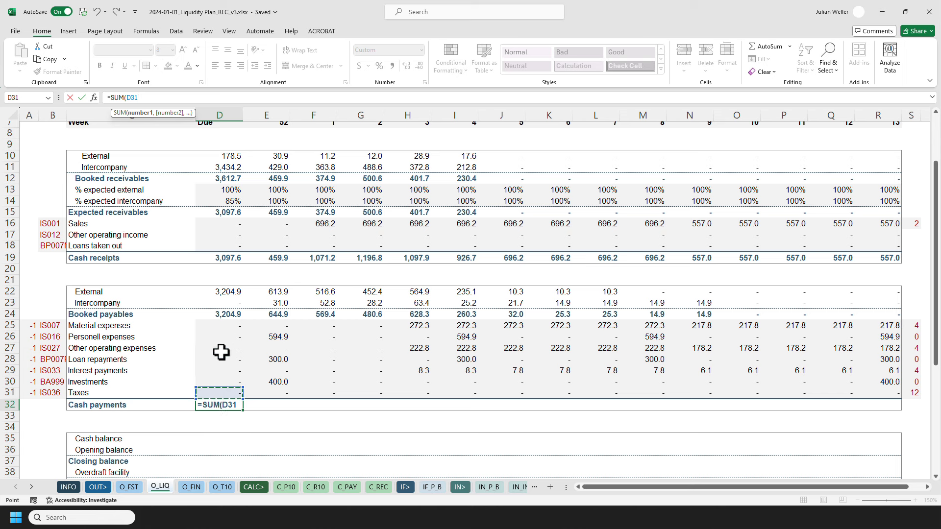
pyautogui.keyDown('shift'); pyautogui.click(216, 314); pyautogui.keyUp('shift')
pyautogui.press('Return')
pyautogui.press('Up')
pyautogui.hotkey('ctrl', 'c')
pyautogui.press('Up')
pyautogui.hotkey('ctrl', 'Right')
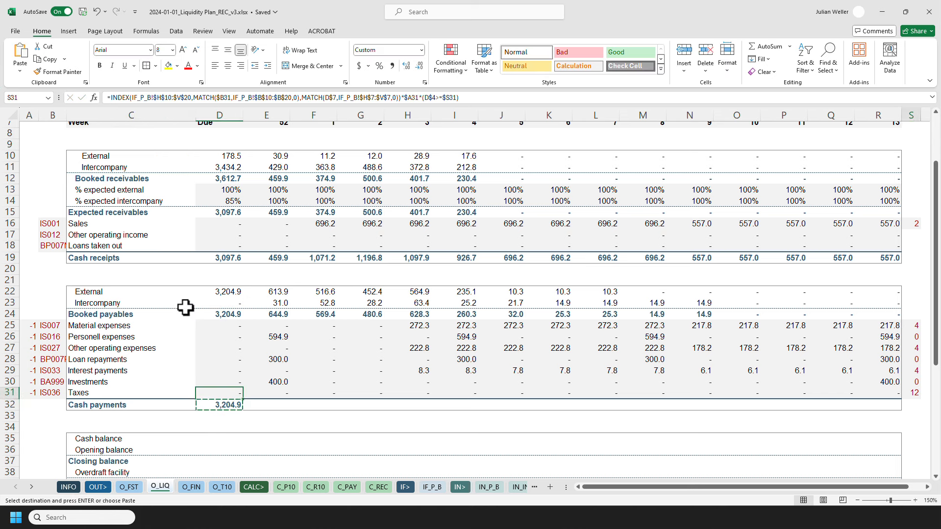
pyautogui.press('Down')
pyautogui.press('Left')
pyautogui.hotkey('ctrl', 'shift', 'Left')
pyautogui.hotkey('ctrl', 'alt', 'v')
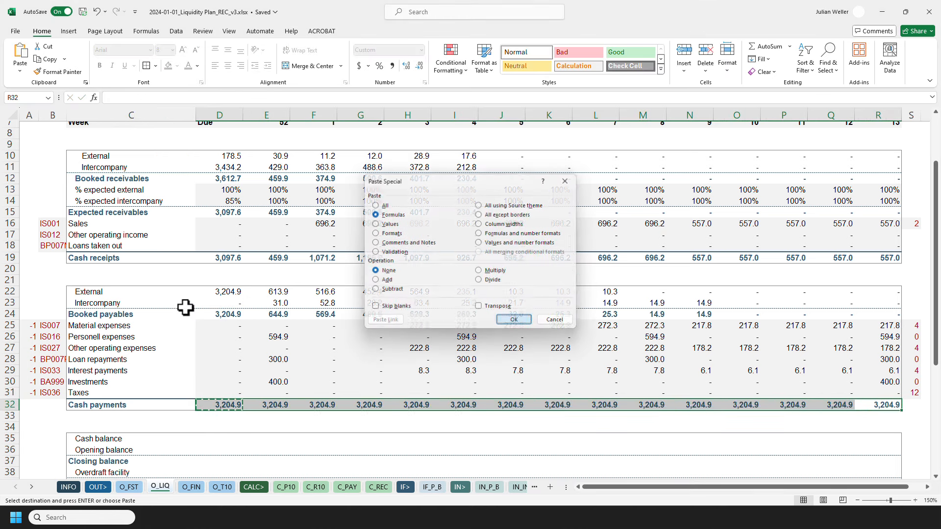
pyautogui.press('Return')
pyautogui.press('Escape')
# Calculate the cash balance in D35 as cash receipts minus cash payments and paste it across D35:R35.
pyautogui.click(220, 437)
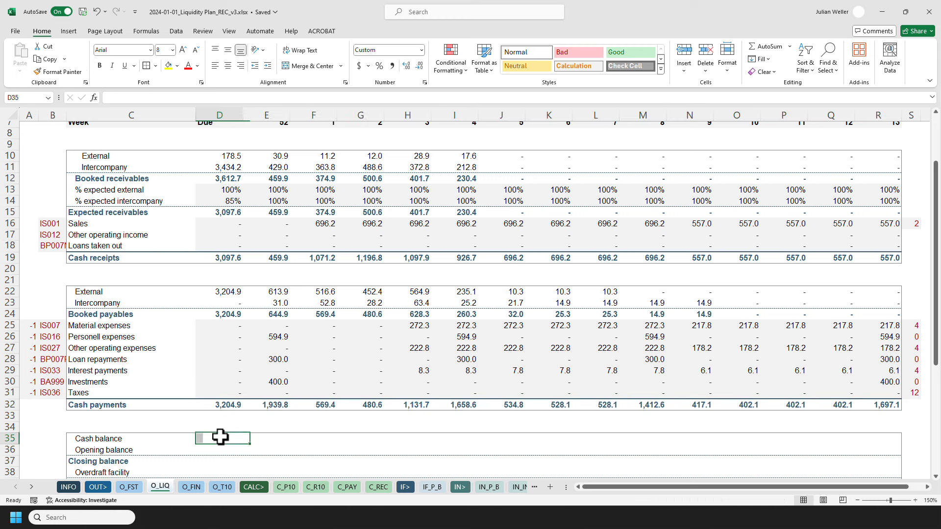
pyautogui.write('=')
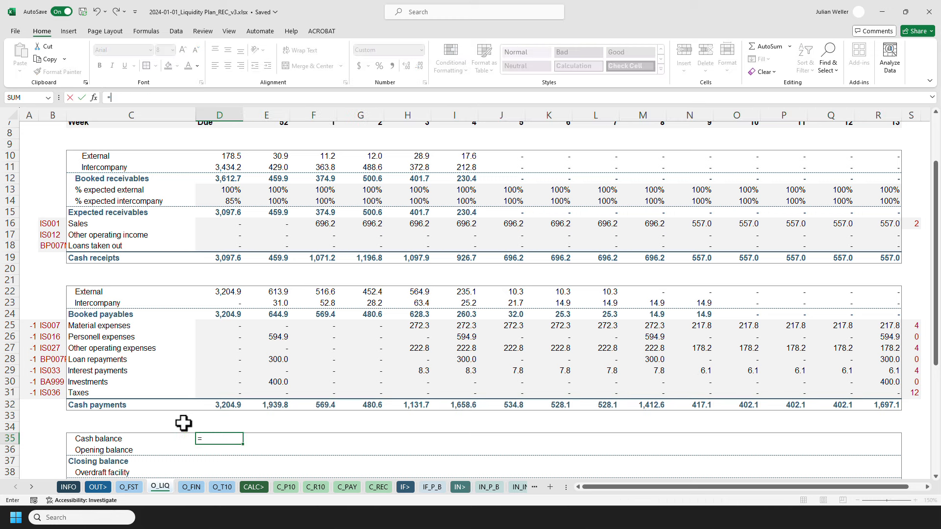
pyautogui.click(210, 256)
pyautogui.write('-')
pyautogui.click(227, 404)
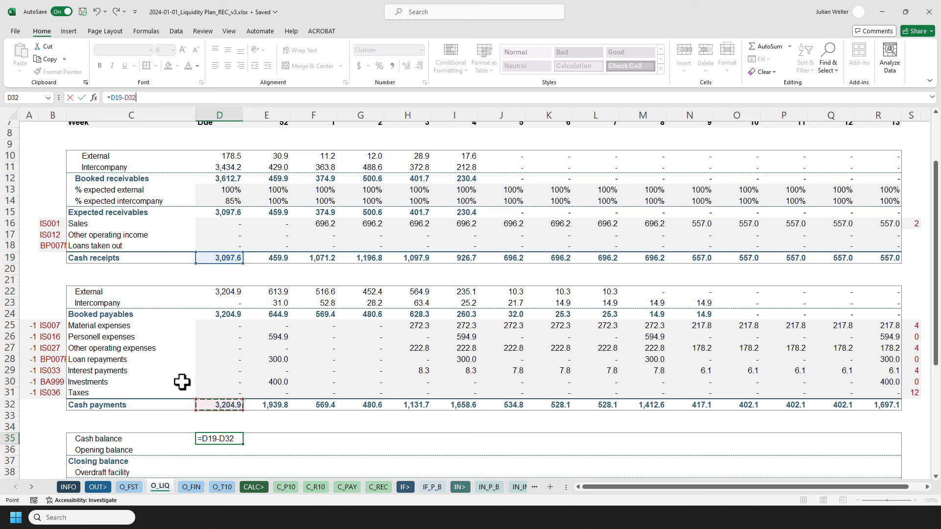
pyautogui.hotkey('ctrl', 'Return')
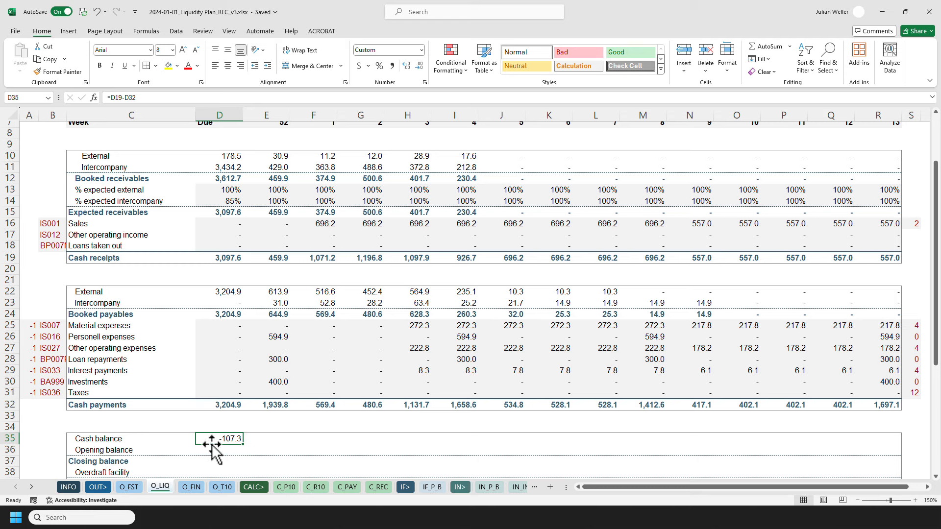
pyautogui.hotkey('ctrl', 'c')
pyautogui.keyDown('shift'); pyautogui.click(881, 436); pyautogui.keyUp('shift')
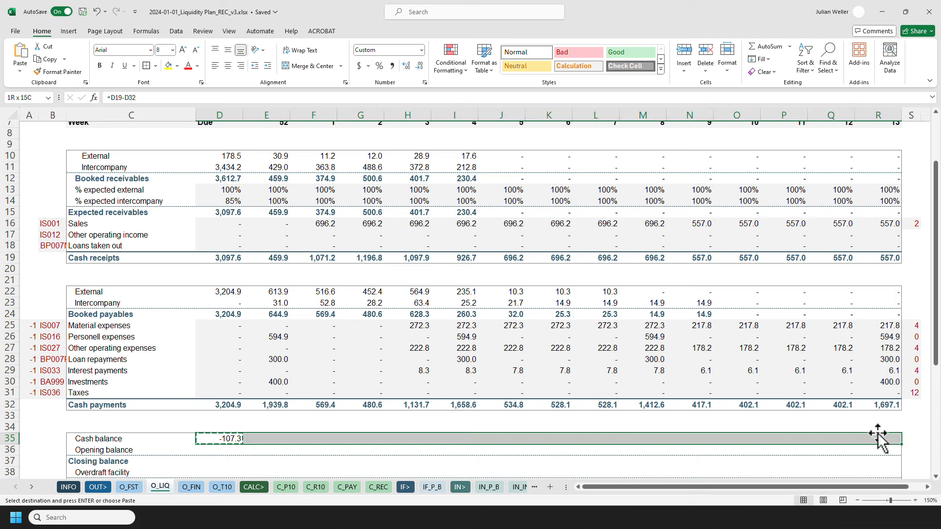
pyautogui.hotkey('ctrl', 'alt', 'v')
pyautogui.press('Return')
pyautogui.press('Escape')
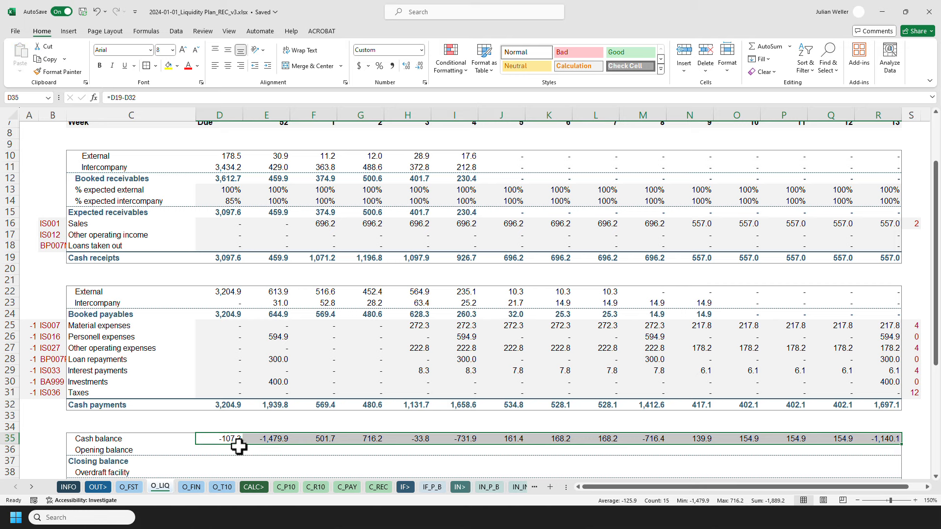
# Set the opening balance in D36 to the sum of the current account balances G5:G7 on IN_ACC.
pyautogui.click(220, 449)
pyautogui.write('=SUM(')
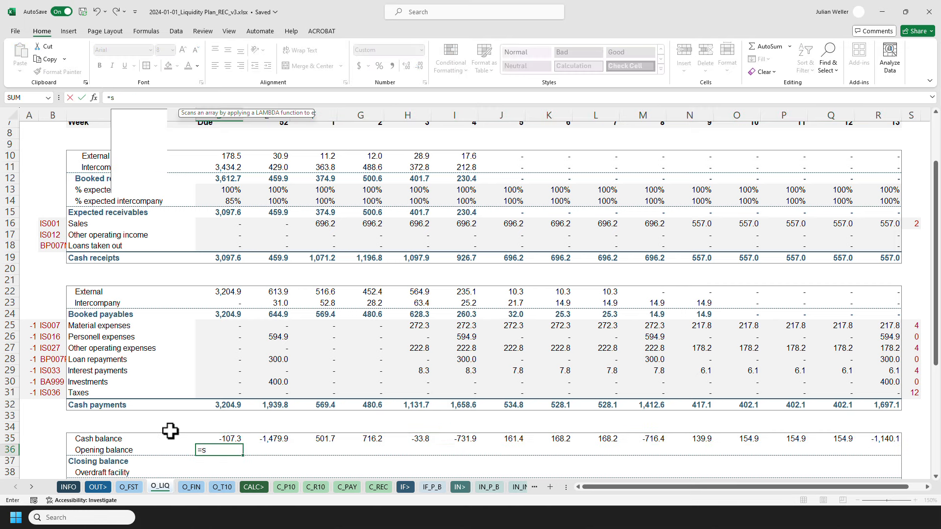
pyautogui.click(27, 486)
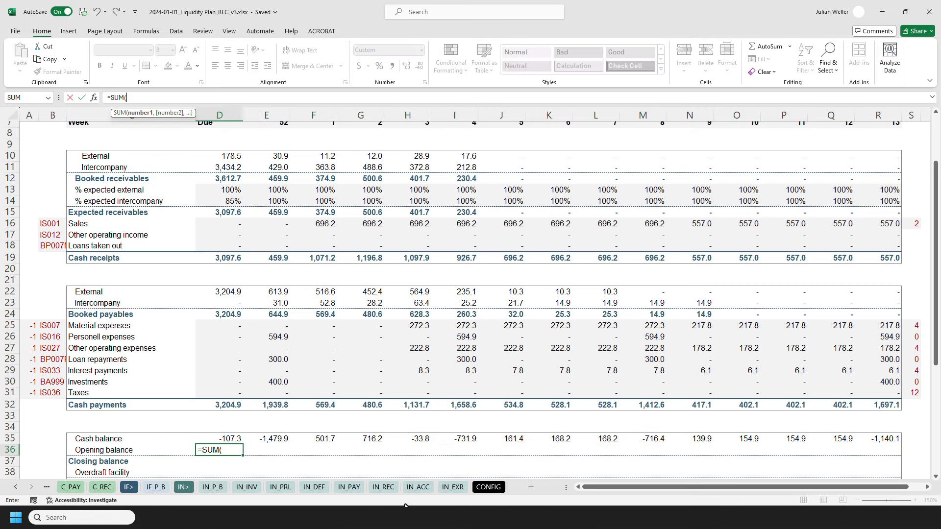
pyautogui.click(416, 490)
pyautogui.moveTo(309, 169); pyautogui.dragTo(309, 185)
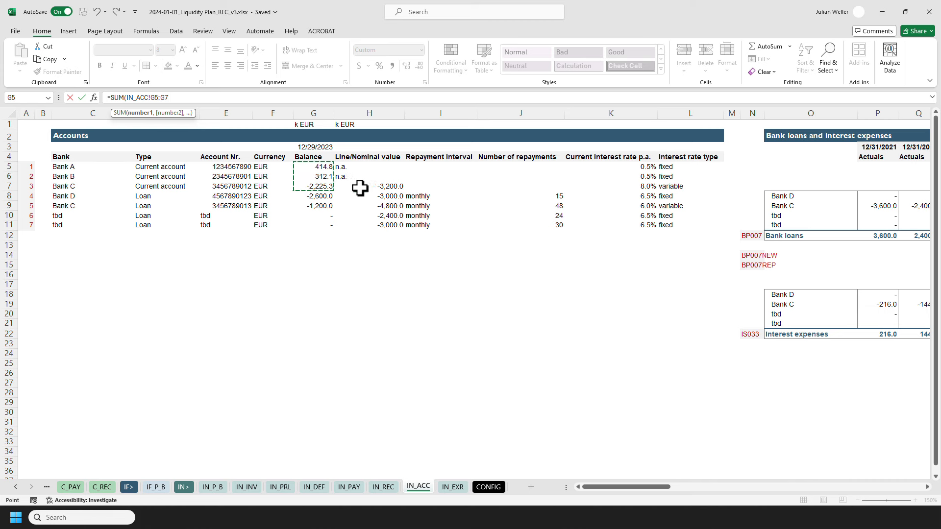
pyautogui.press('Return')
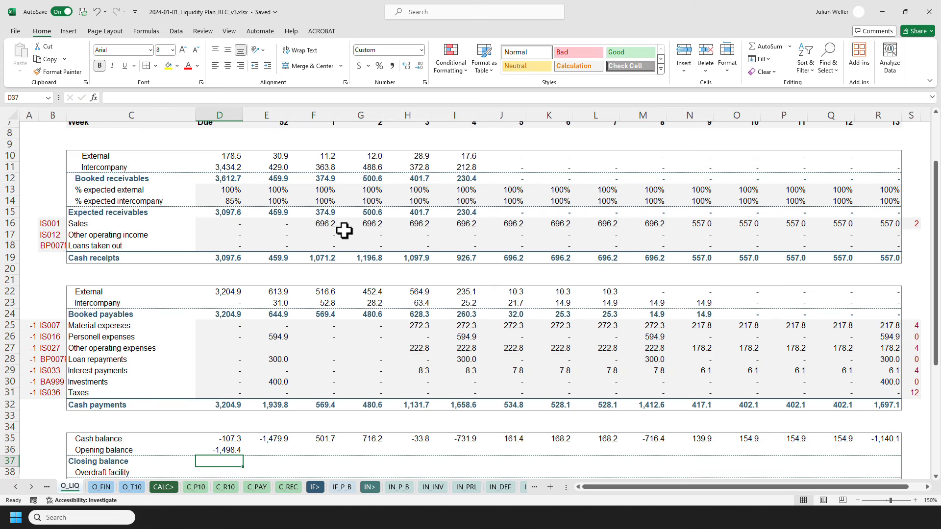
# Calculate the closing balance in D37 as the sum of the cash balance and opening balance.
pyautogui.scroll(-2, 183, 313)
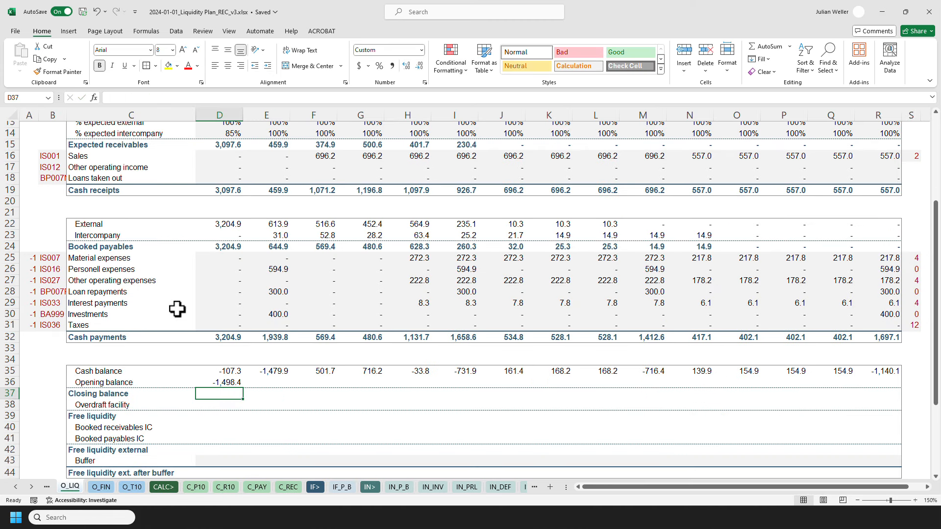
pyautogui.write('=SUM(')
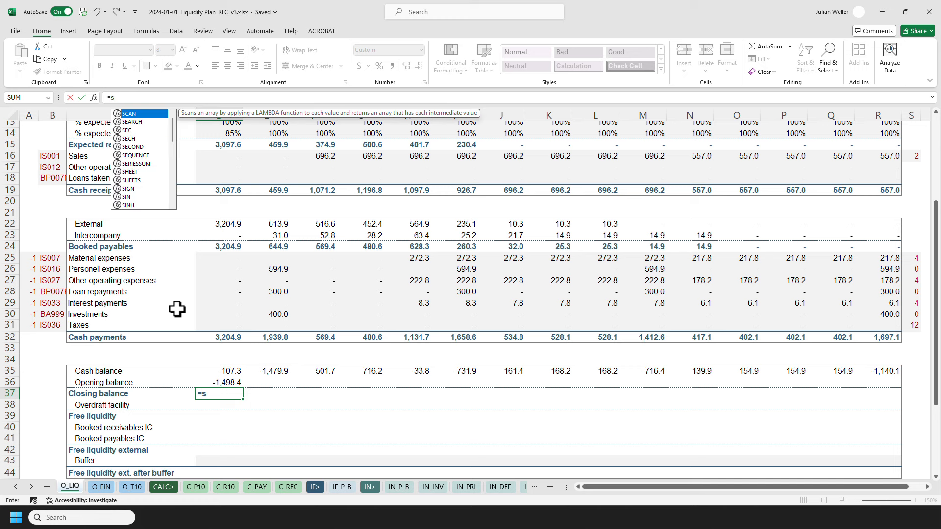
pyautogui.moveTo(225, 371); pyautogui.dragTo(225, 383)
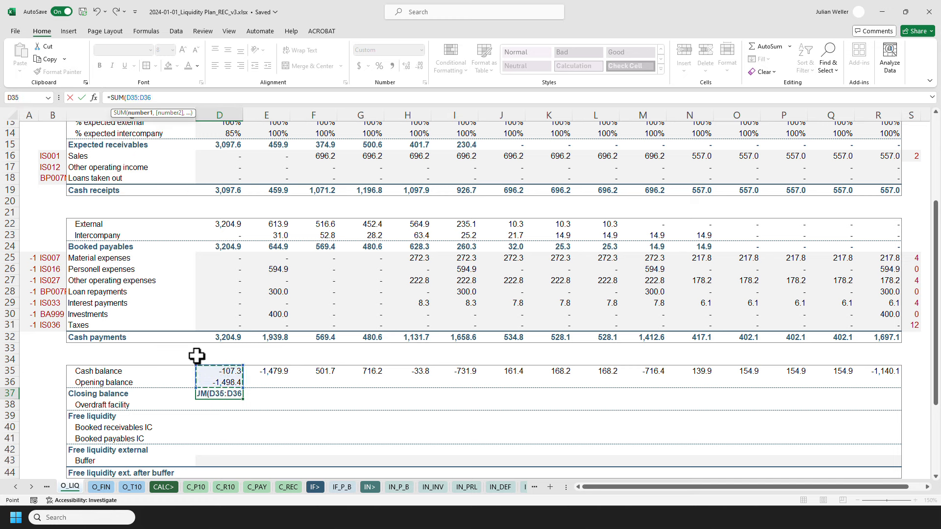
pyautogui.press('Return')
pyautogui.press('Up')
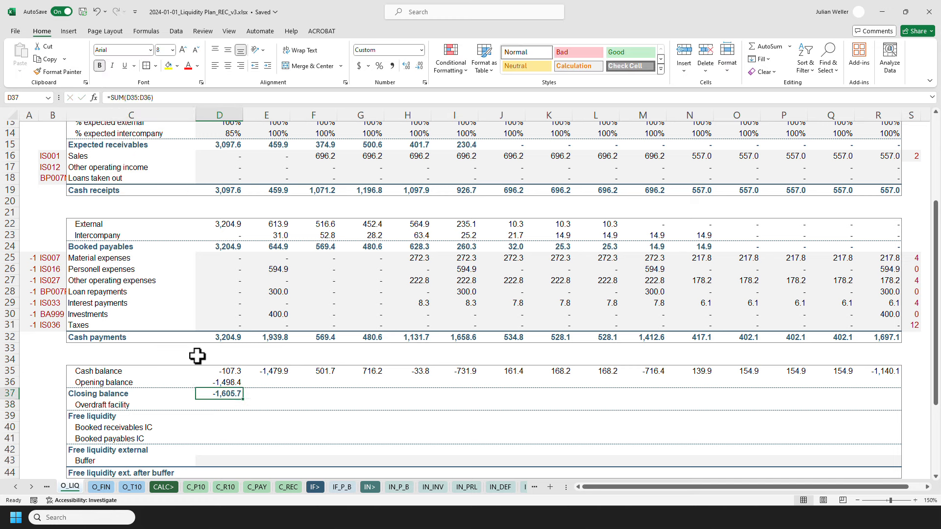
# Link E36's opening balance to the prior week's closing balance D37 and paste it across E36:R36 as formulas.
pyautogui.click(275, 382)
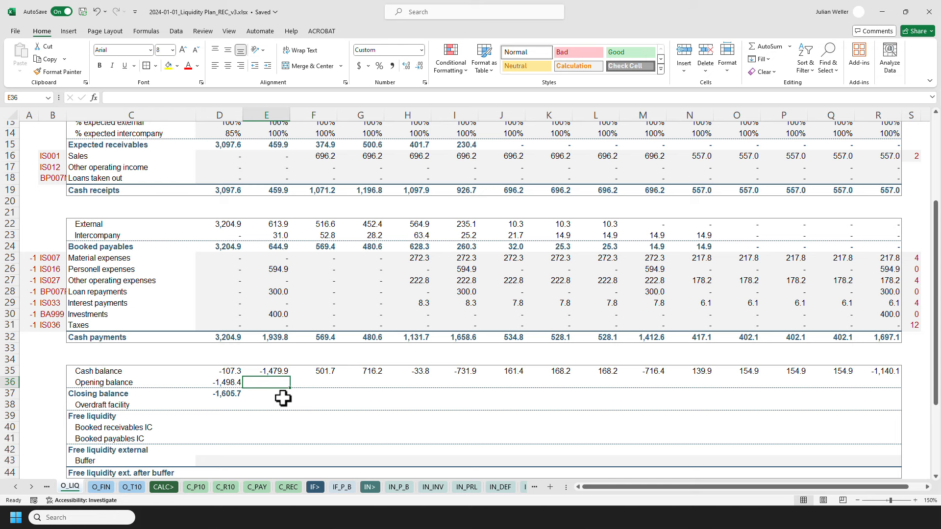
pyautogui.click(242, 392)
pyautogui.press('Return')
pyautogui.press('Up')
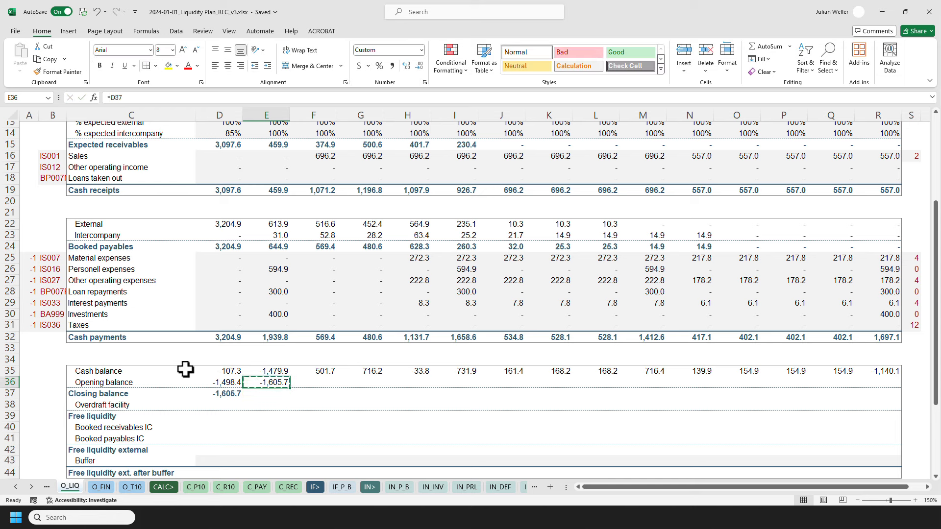
pyautogui.hotkey('ctrl', 'c')
pyautogui.hotkey('ctrl', 'Right')
pyautogui.hotkey('ctrl', 'shift', 'Left')
pyautogui.hotkey('ctrl', 'alt', 'v')
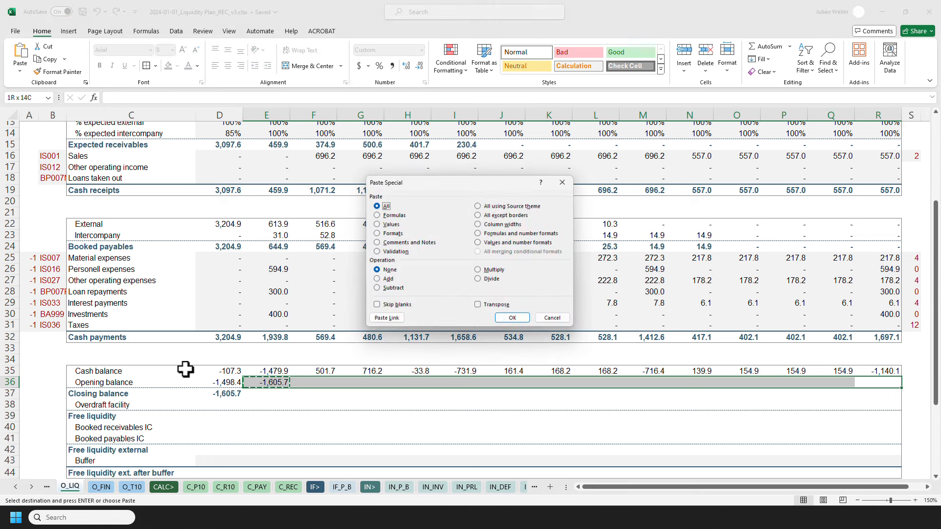
pyautogui.press('f')
pyautogui.press('Return')
pyautogui.press('Escape')
# Copy the closing balance formula from D37 and paste it across D37:R37 as formulas.
pyautogui.click(224, 395)
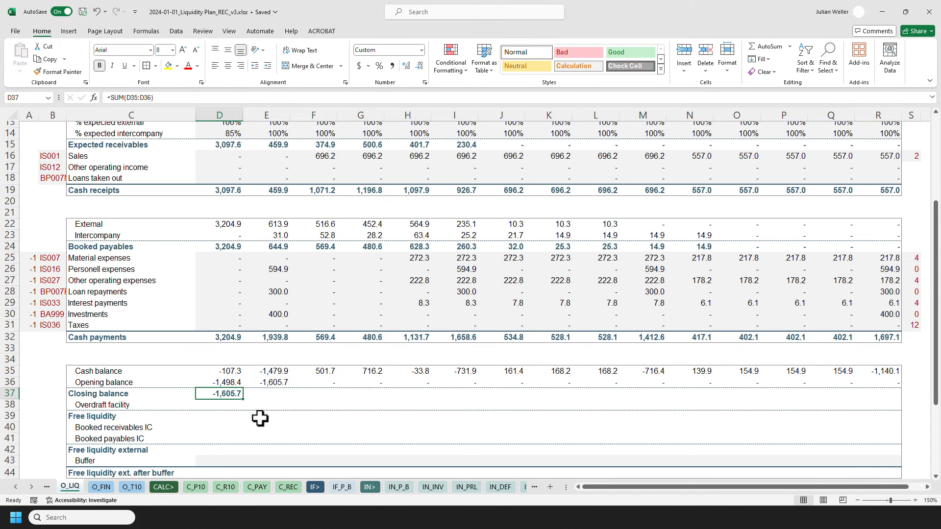
pyautogui.hotkey('ctrl', 'c')
pyautogui.hotkey('ctrl', 'Right')
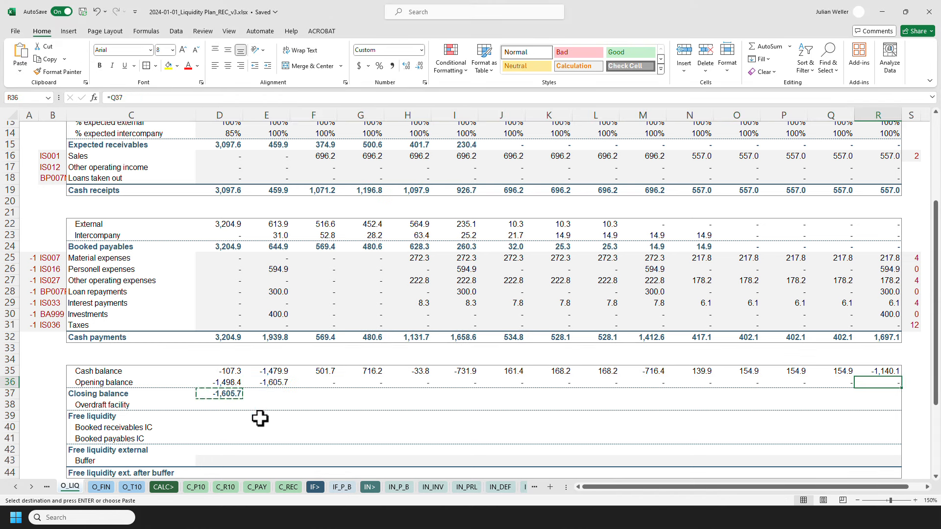
pyautogui.hotkey('ctrl', 'shift', 'Left')
pyautogui.hotkey('ctrl', 'alt', 'v')
pyautogui.press('f')
pyautogui.press('Return')
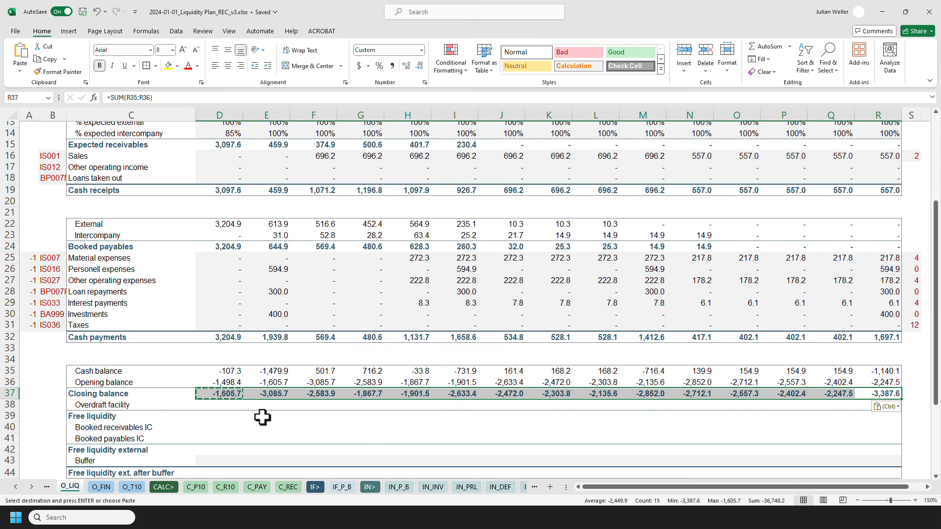
pyautogui.press('Escape')
# Link the overdraft facility in D38 to the Bank C line value H7 on IN_ACC as an absolute reference.
pyautogui.click(208, 408)
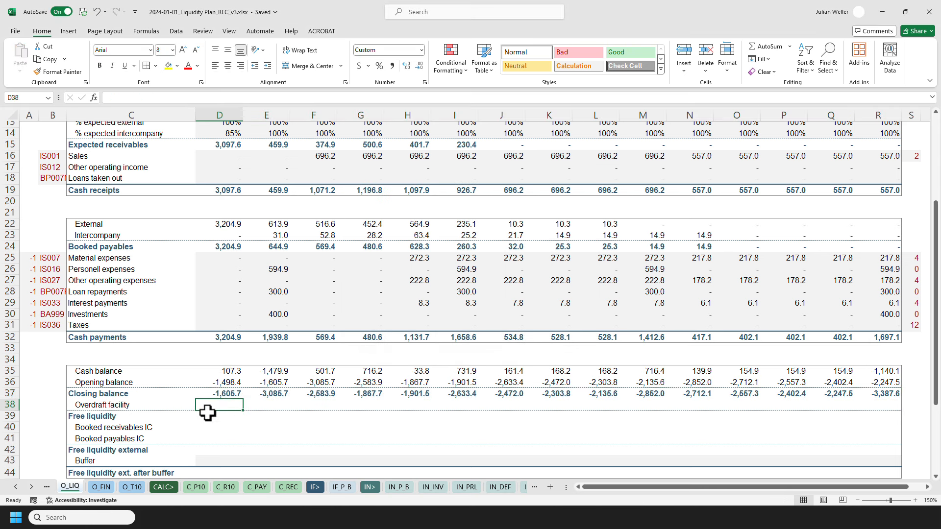
pyautogui.write('=')
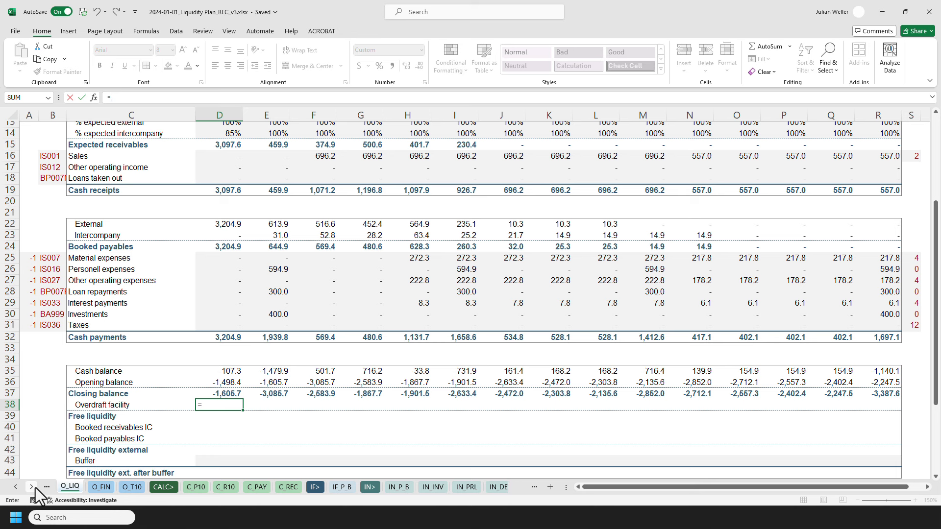
pyautogui.click(31, 486)
pyautogui.click(418, 487)
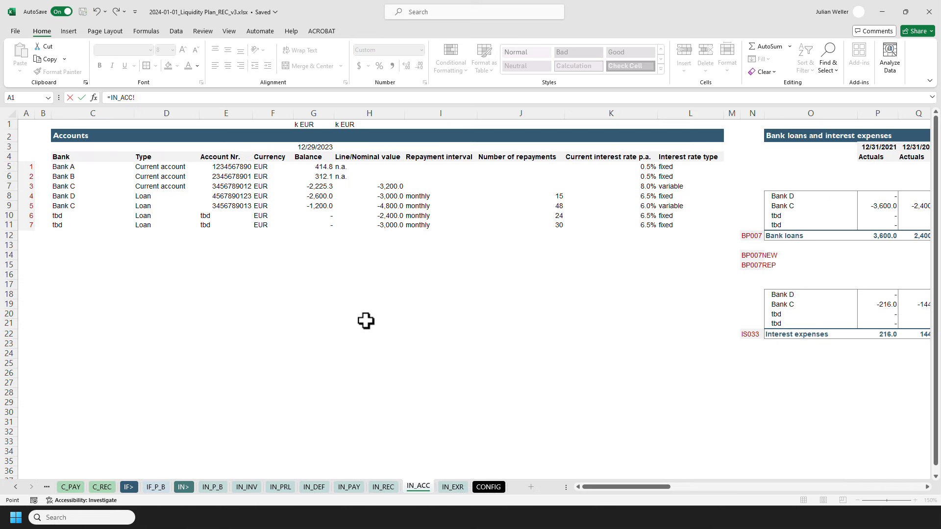
pyautogui.click(369, 190)
pyautogui.press('Return')
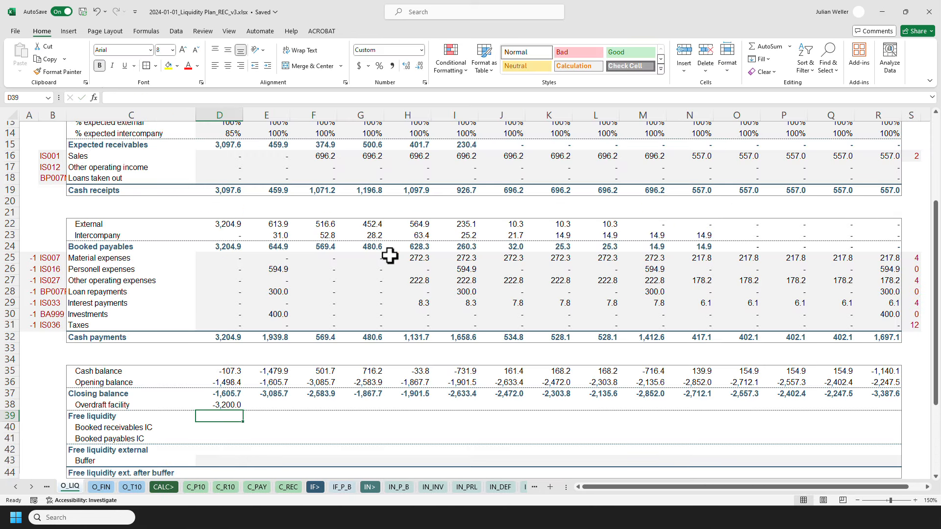
pyautogui.press('Up')
pyautogui.moveTo(185, 97); pyautogui.dragTo(72, 98)
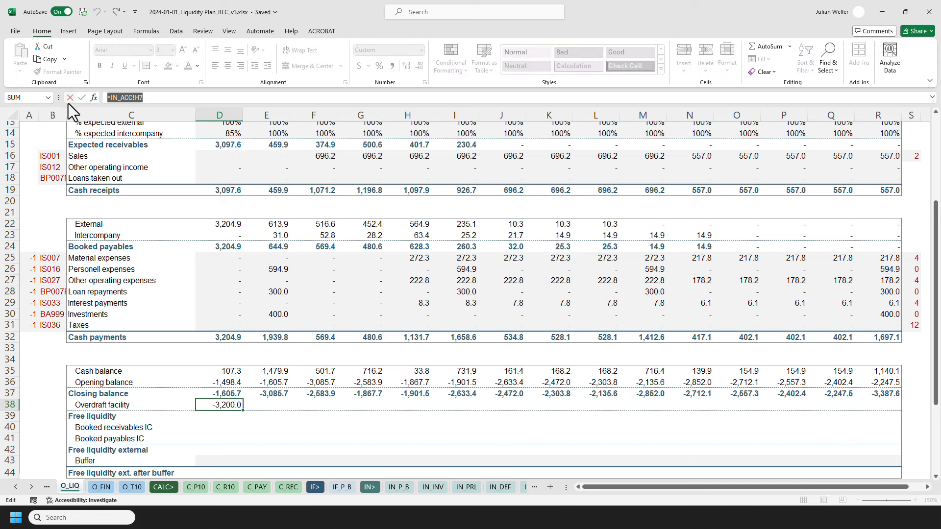
pyautogui.press('Return')
# Copy the overdraft facility formula from D38 and paste it across D38:R38.
pyautogui.press('Up')
pyautogui.hotkey('ctrl', 'c')
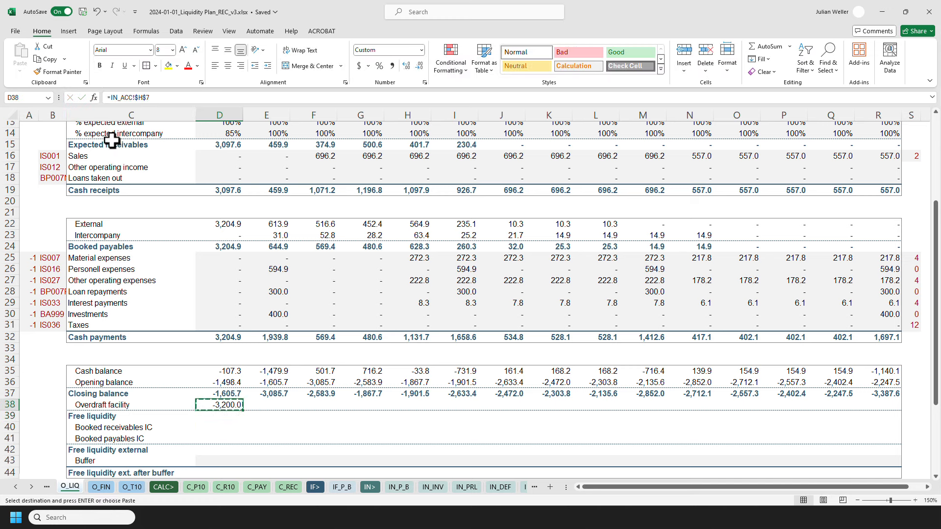
pyautogui.press('Up')
pyautogui.hotkey('ctrl', 'Right')
pyautogui.press('Down')
pyautogui.hotkey('ctrl', 'shift', 'Left')
pyautogui.hotkey('ctrl', 'alt', 'v')
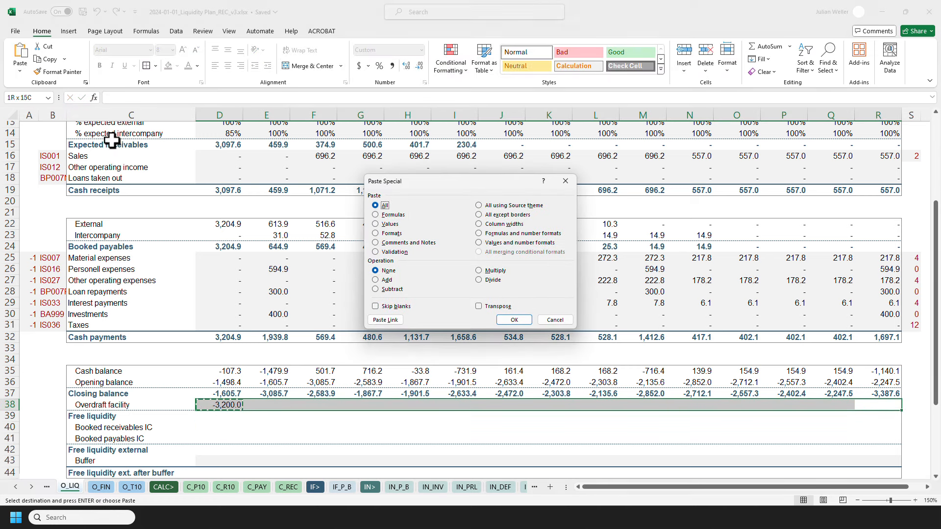
pyautogui.press('Return')
# Calculate free liquidity in D39 as closing balance minus overdraft facility and paste it across D39:R39.
pyautogui.click(216, 415)
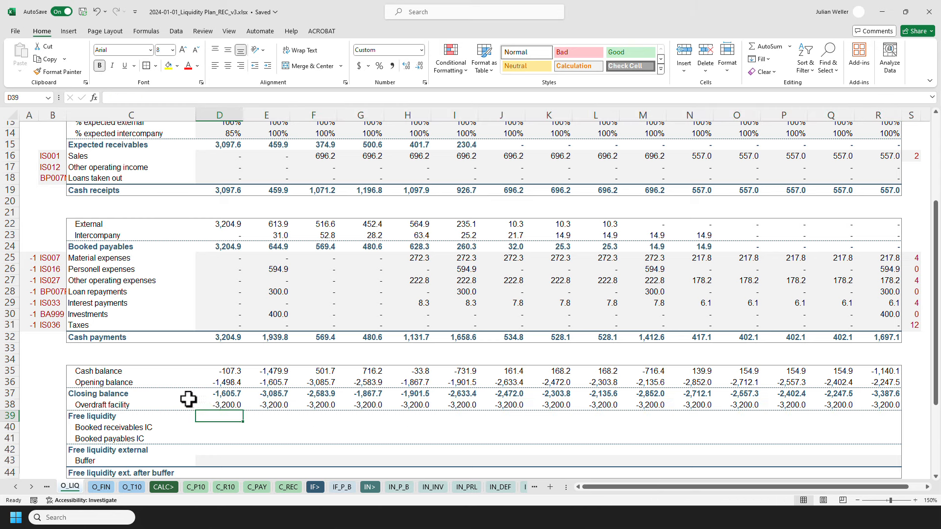
pyautogui.write('=')
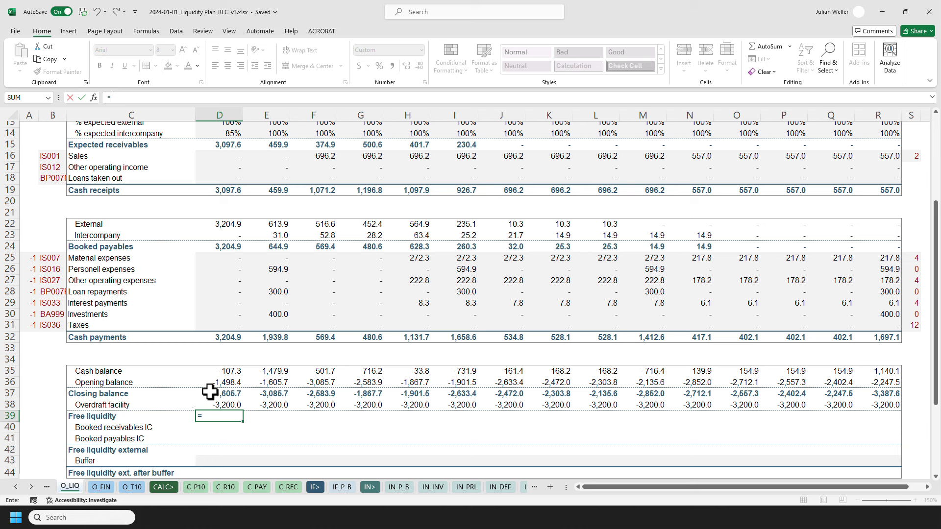
pyautogui.click(210, 393)
pyautogui.write('-')
pyautogui.click(211, 405)
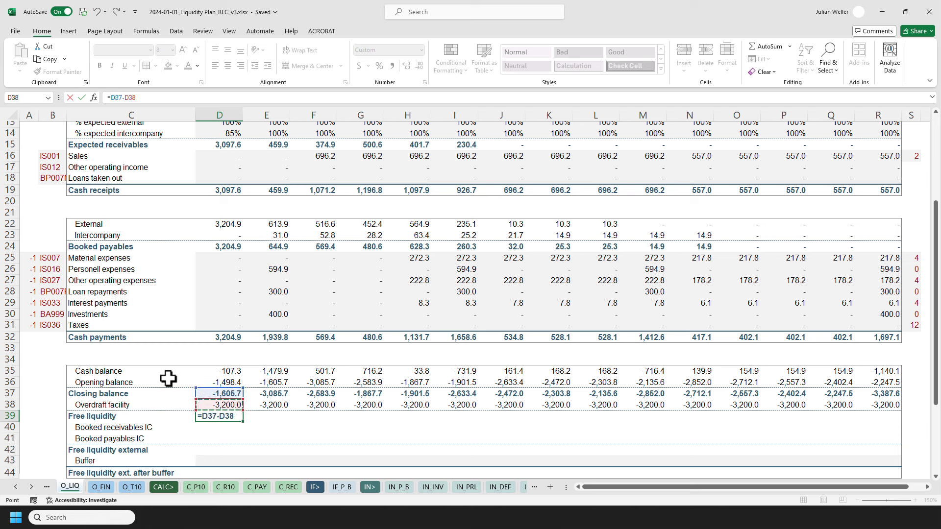
pyautogui.press('Return')
pyautogui.press('Up')
pyautogui.hotkey('ctrl', 'c')
pyautogui.hotkey('ctrl', 'shift', 'Right')
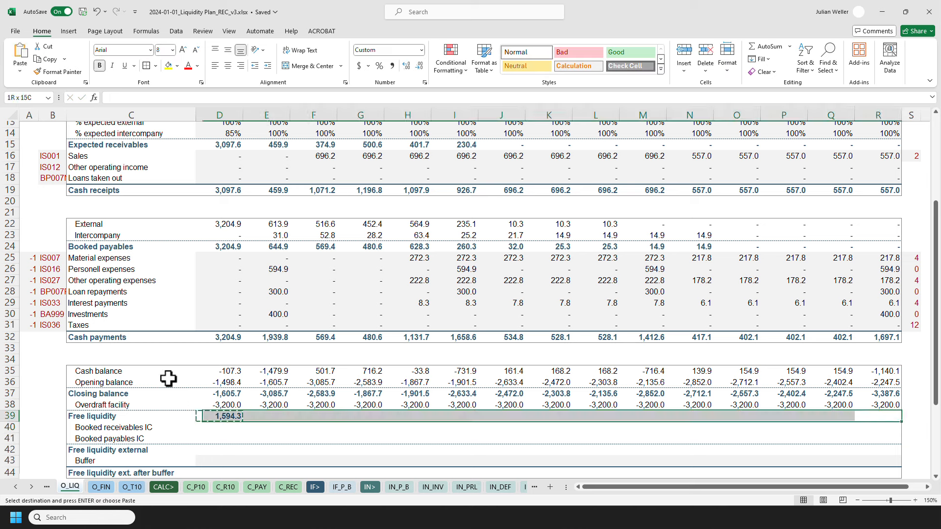
pyautogui.hotkey('ctrl', 'alt', 'v')
pyautogui.press('Return')
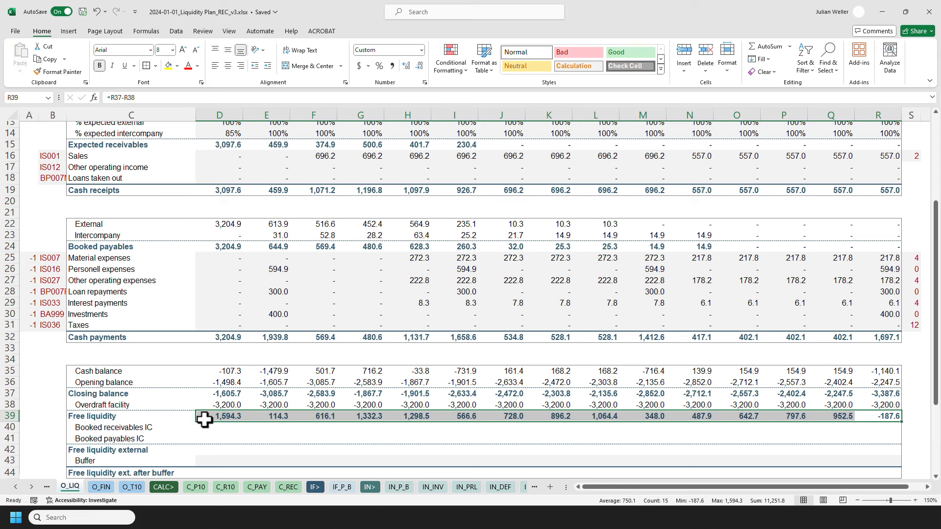
pyautogui.click(201, 417)
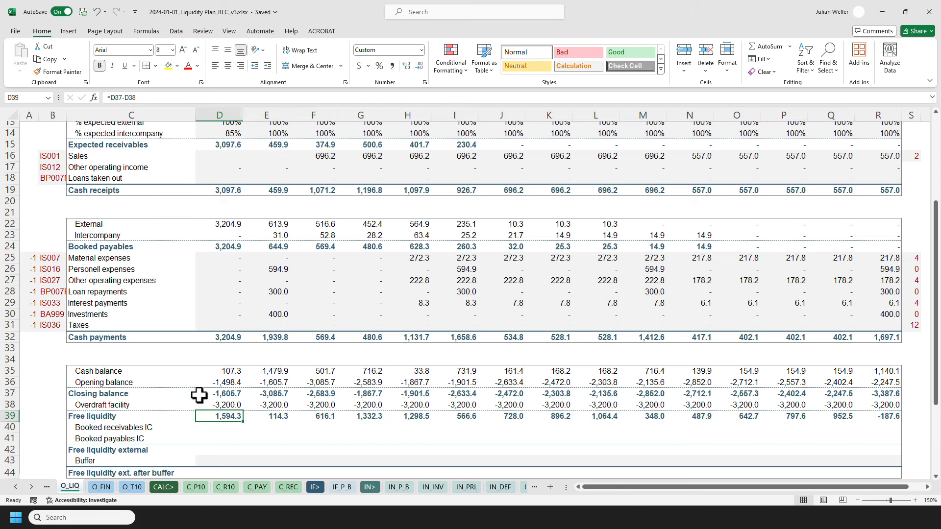
# Link booked receivables IC in D40 to the intercompany receivables in D11.
pyautogui.click(208, 424)
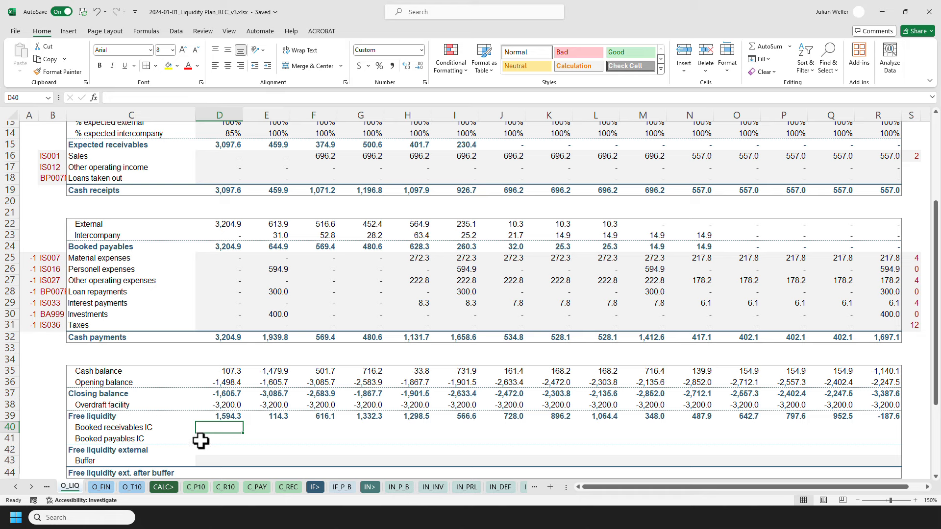
pyautogui.click(214, 448)
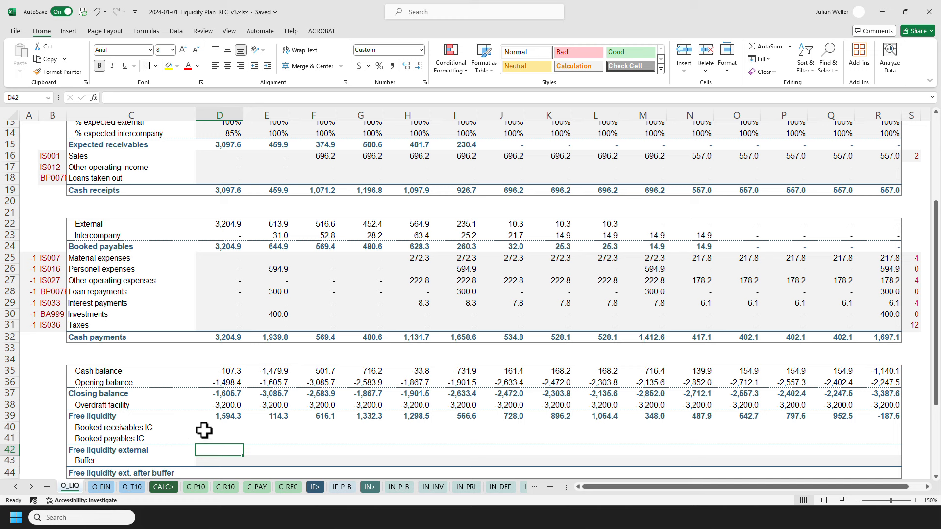
pyautogui.press('Up')
pyautogui.press('Up')
pyautogui.write('=')
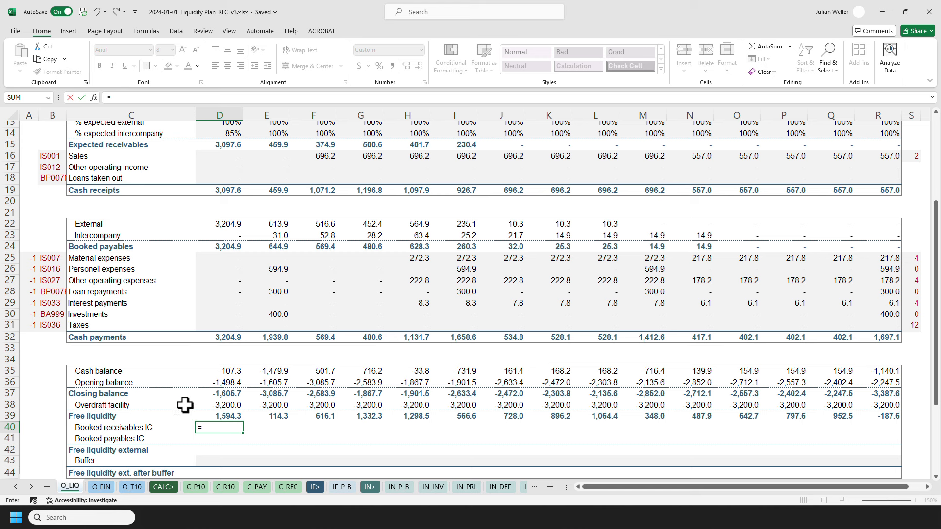
pyautogui.scroll(2, 172, 372)
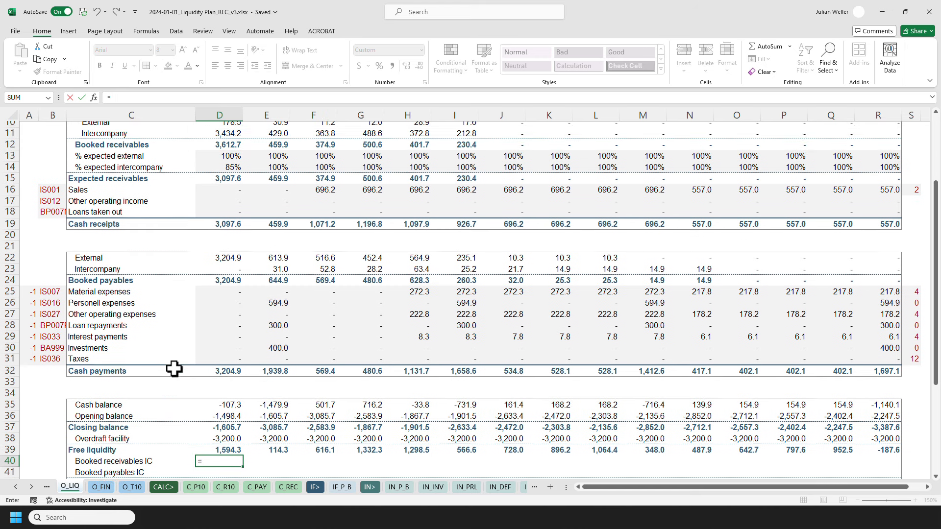
pyautogui.click(220, 167)
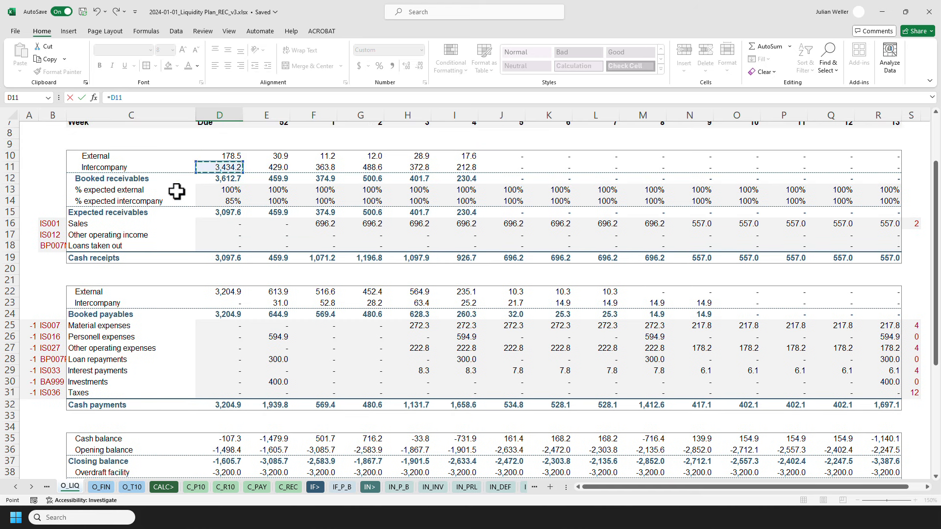
pyautogui.press('Return')
# Link booked payables IC in D41 to the intercompany payables in D23.
pyautogui.write('=')
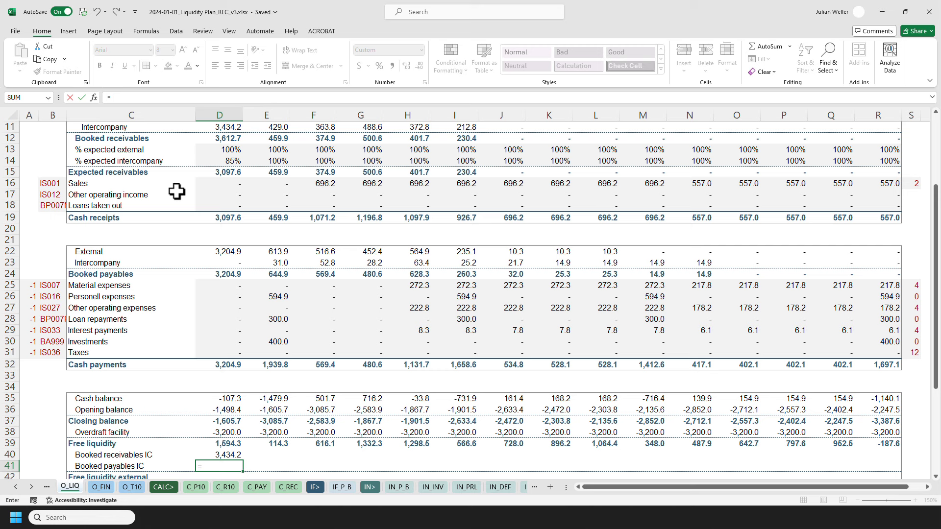
pyautogui.click(206, 262)
pyautogui.press('Return')
pyautogui.scroll(-2, 196, 267)
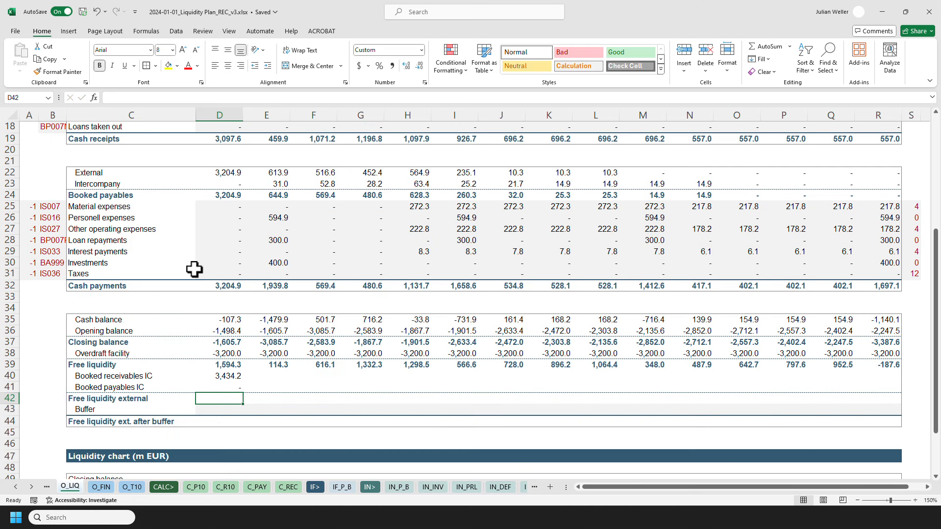
# Copy the booked receivables and payables IC formulas from D40:D41 across to column R.
pyautogui.press('Up')
pyautogui.press('Up')
pyautogui.hotkey('shift', 'Down')
pyautogui.hotkey('ctrl', 'c')
pyautogui.hotkey('ctrl', 'shift', 'Right')
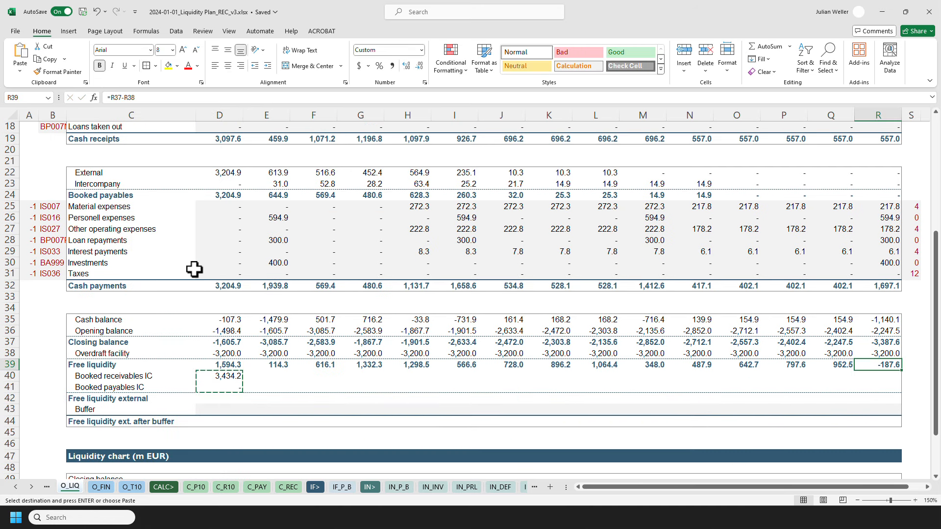
pyautogui.hotkey('ctrl', 'alt', 'v')
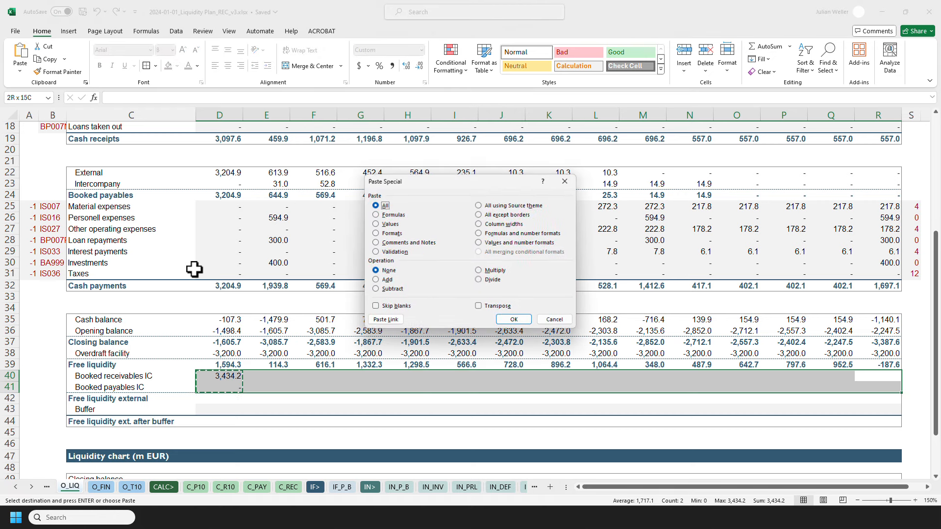
pyautogui.press('Return')
pyautogui.press('Escape')
# Calculate free liquidity external in D42 as free liquidity minus booked receivables IC plus booked payables IC.
pyautogui.click(227, 397)
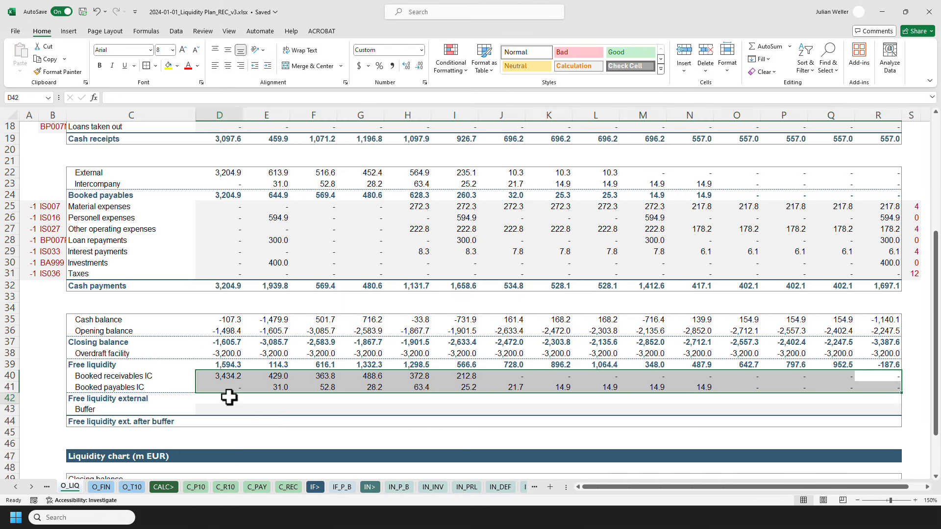
pyautogui.write('=')
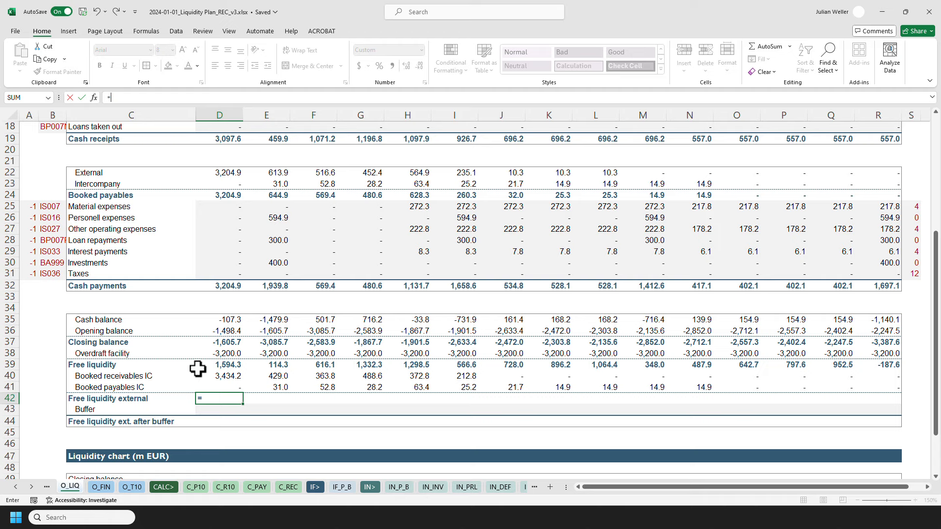
pyautogui.click(204, 364)
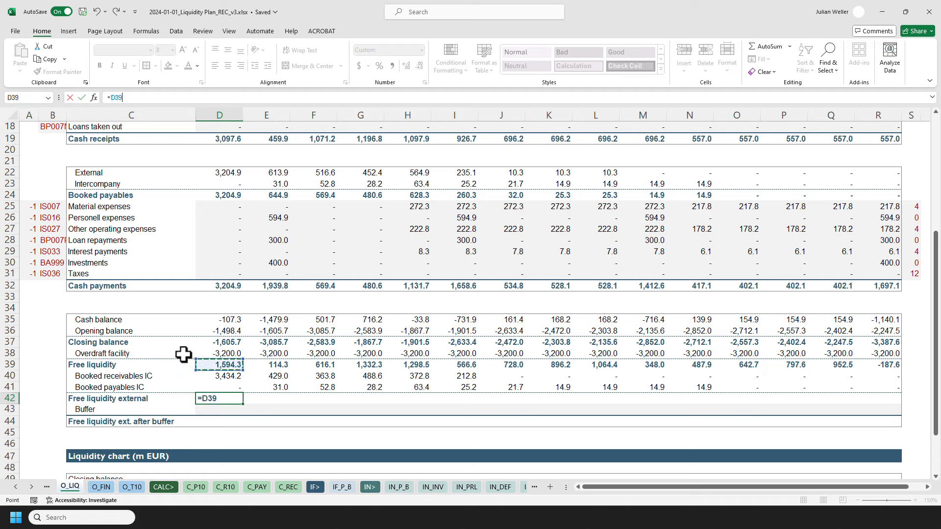
pyautogui.click(206, 376)
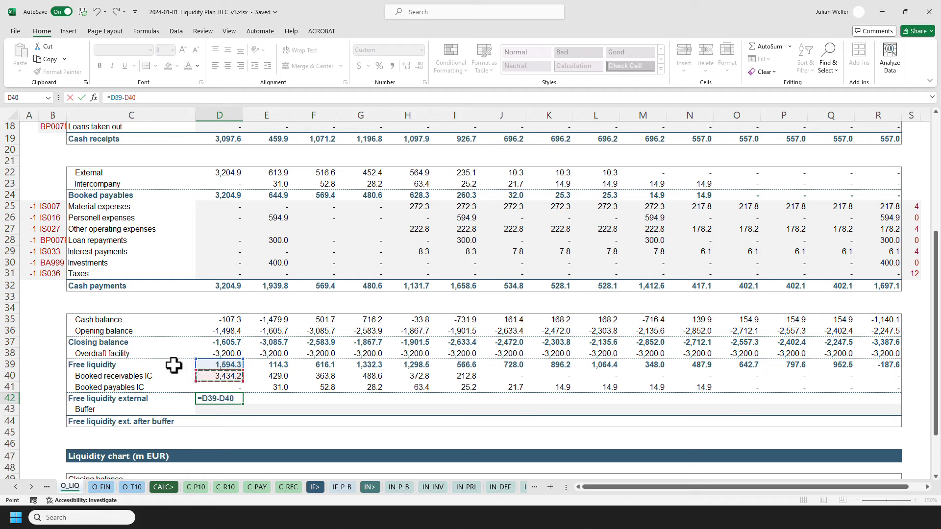
pyautogui.click(212, 388)
pyautogui.press('Return')
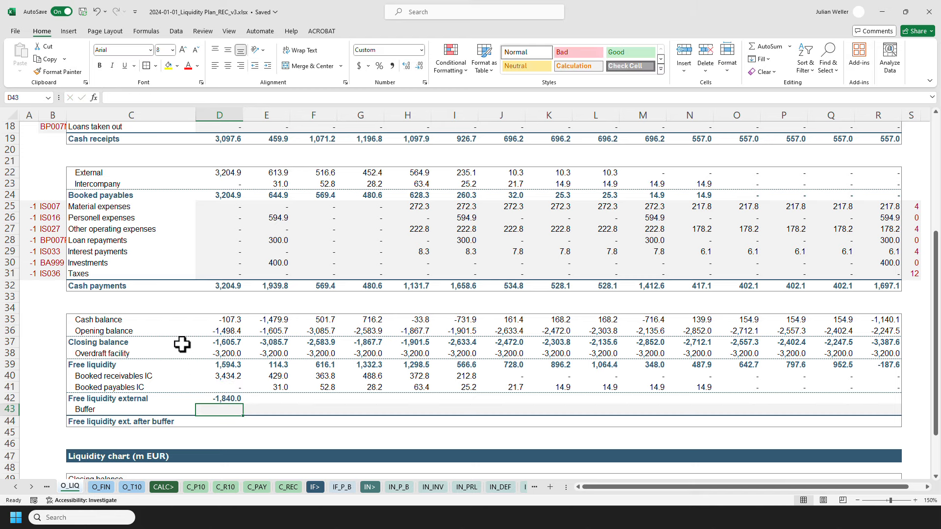
# Copy the free liquidity external formula from D42 and paste it across D42:R42.
pyautogui.press('Up')
pyautogui.hotkey('ctrl', 'c')
pyautogui.press('Up')
pyautogui.hotkey('ctrl', 'Right')
pyautogui.press('Down')
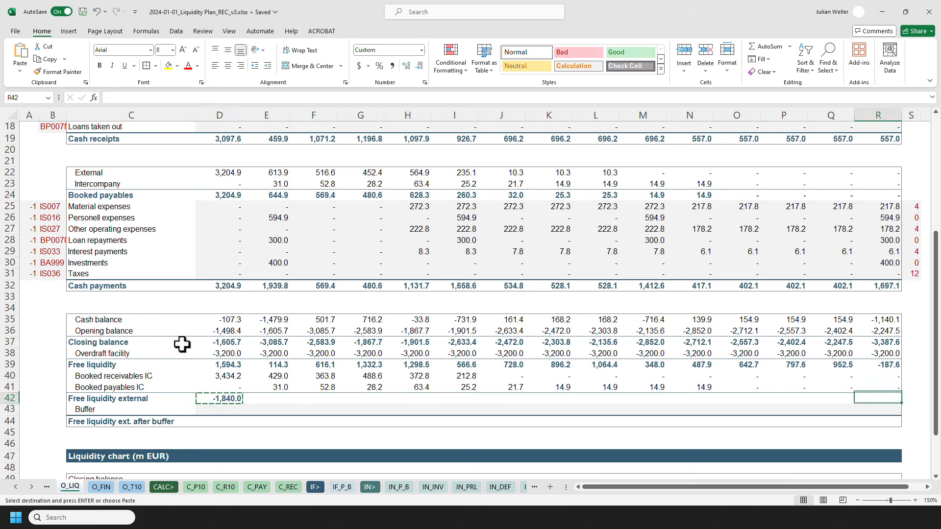
pyautogui.hotkey('ctrl', 'shift', 'Left')
pyautogui.hotkey('ctrl', 'alt', 'v')
pyautogui.press('Return')
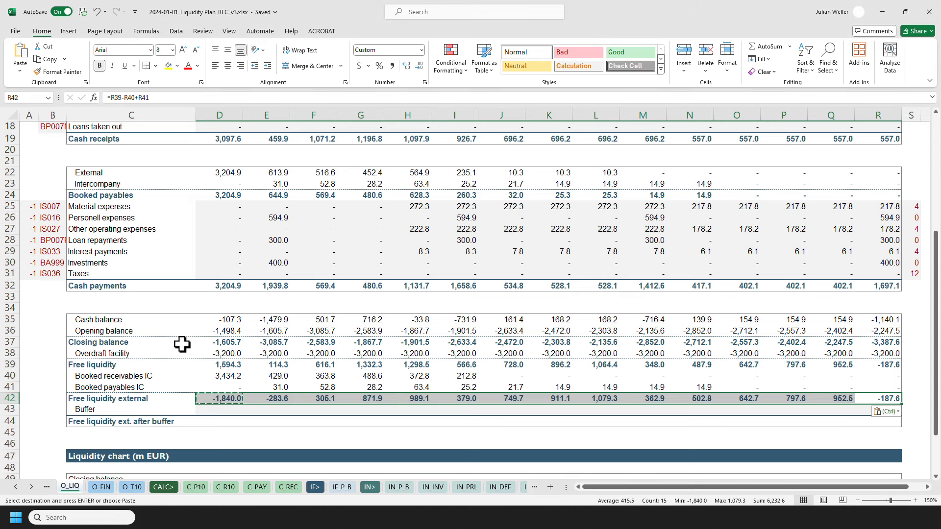
pyautogui.press('Escape')
# Add a new config variable named ciLiquidityBuffer in C11 of the CONFIG sheet.
pyautogui.click(213, 411)
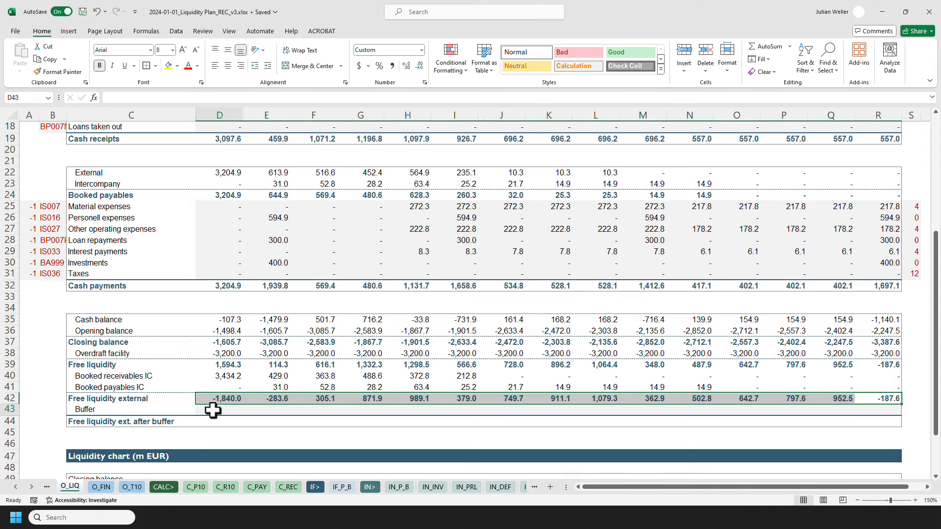
pyautogui.click(42, 487)
pyautogui.click(493, 486)
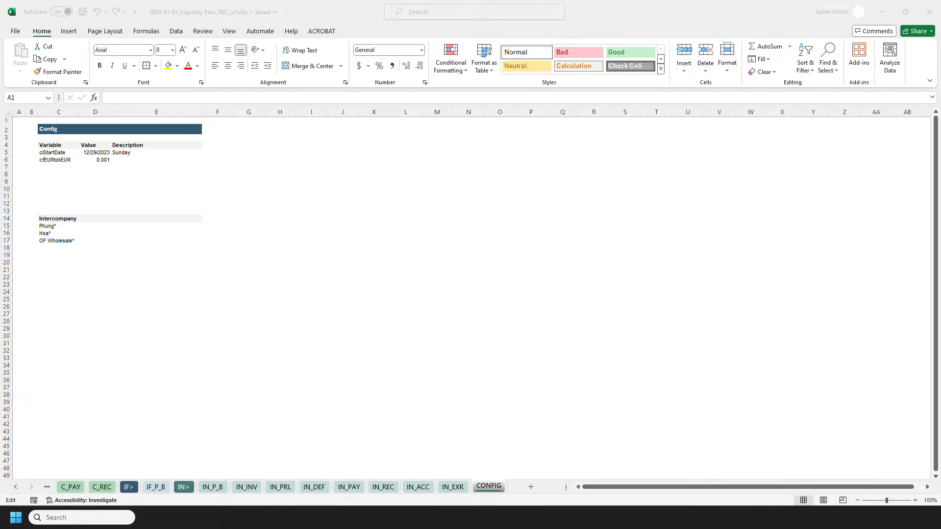
pyautogui.click(58, 195)
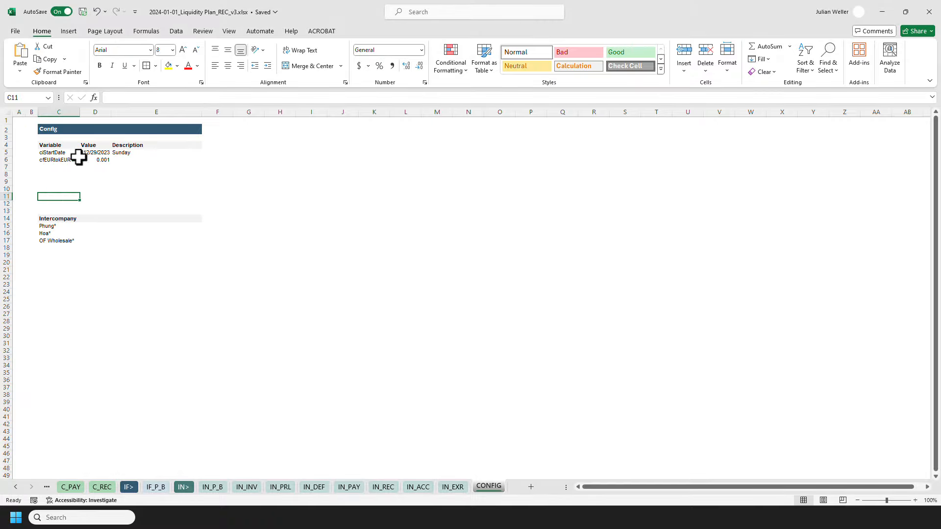
pyautogui.write('ciLiquidityBuffer')
pyautogui.press('Tab')
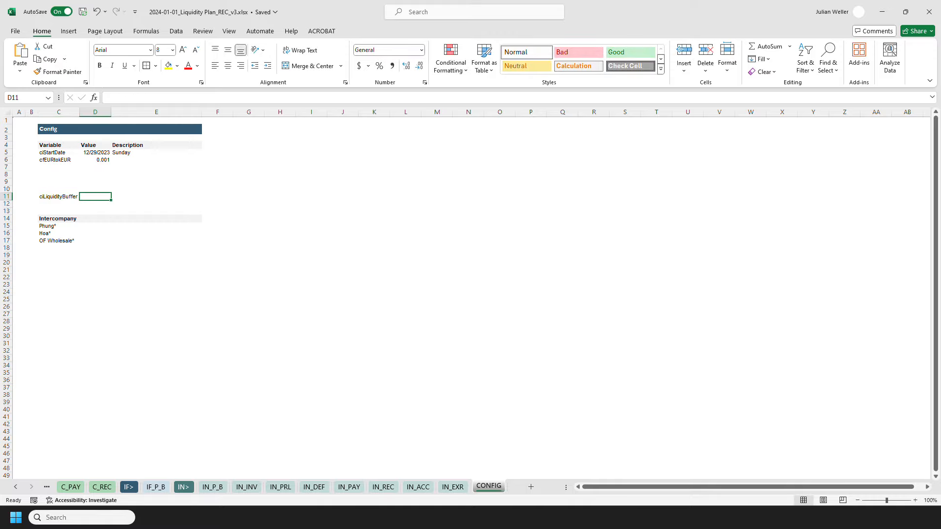
# Paste the buffer value -1200 with the description "in k EUR, e.g., payroll for a month x2" into D11:E11.
pyautogui.click(80, 197)
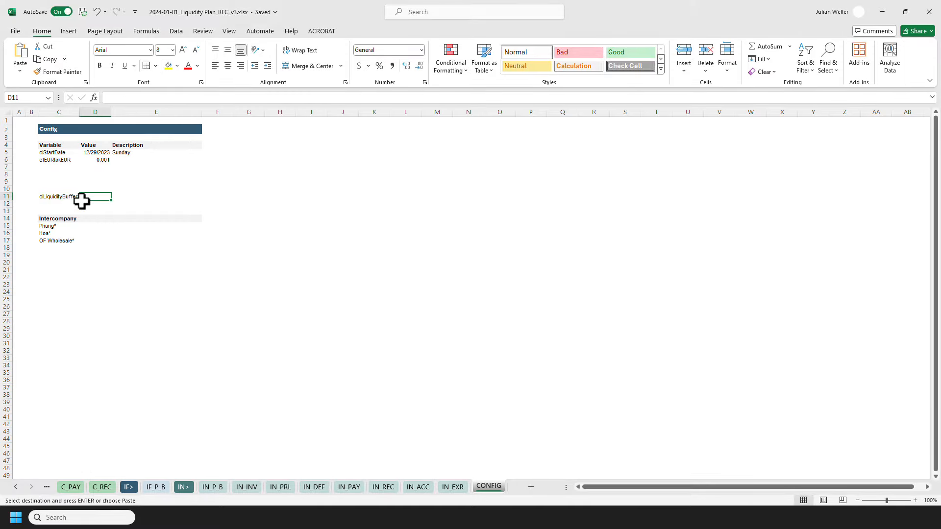
pyautogui.hotkey('ctrl', 'alt', 'v')
pyautogui.press('Return')
pyautogui.click(110, 226)
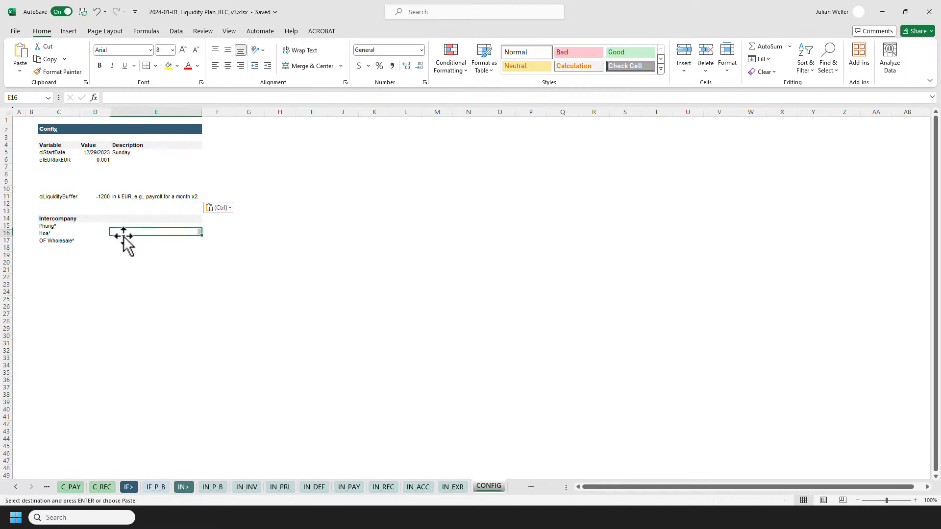
# Name cell D11 ciLiquidityBuffer by copying the variable name into the Name Box.
pyautogui.click(69, 195)
pyautogui.doubleClick(179, 97)
pyautogui.hotkey('ctrl', 'c')
pyautogui.press('Escape')
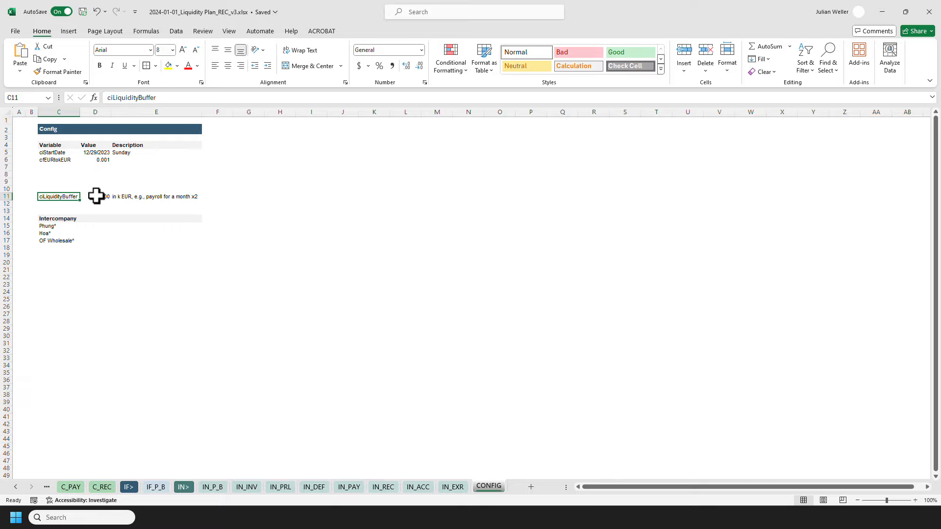
pyautogui.click(95, 197)
pyautogui.click(31, 97)
pyautogui.hotkey('ctrl', 'v')
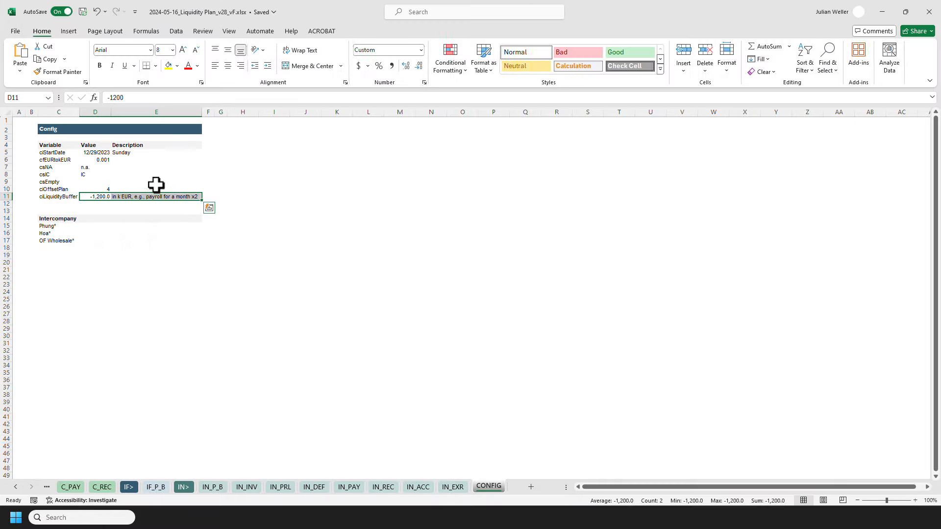
# Examine the named config variables and their values in the finished workbook's CONFIG sheet.
pyautogui.click(58, 159)
pyautogui.keyDown('ctrl'); pyautogui.scroll(5, 185, 199); pyautogui.keyUp('ctrl')
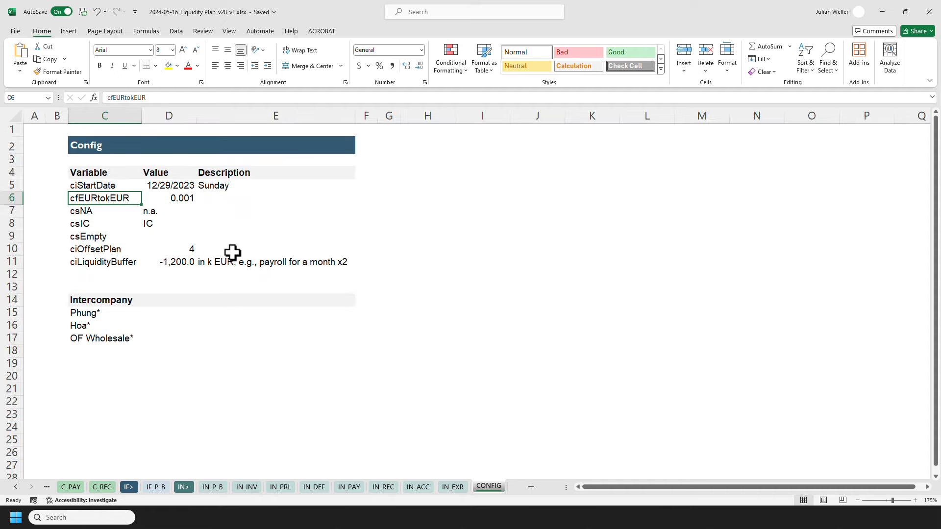
pyautogui.click(169, 211)
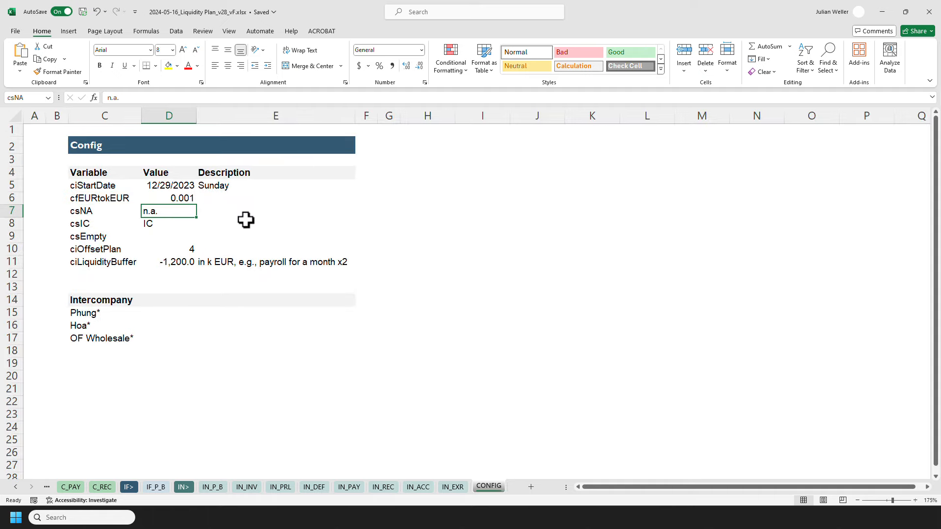
pyautogui.click(166, 223)
pyautogui.click(146, 238)
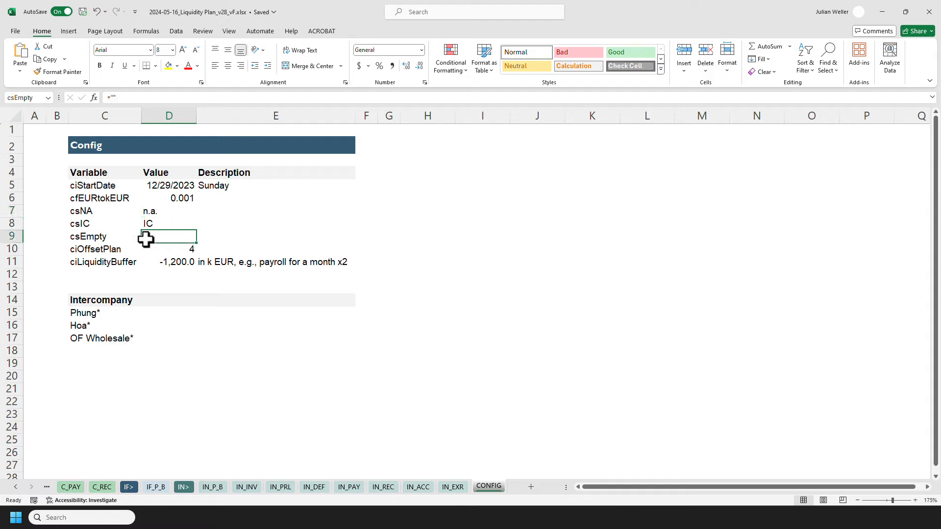
# Link the Buffer row to ciLiquidityBuffer in the liquidity sheet and copy the formula across all weeks.
pyautogui.click(157, 249)
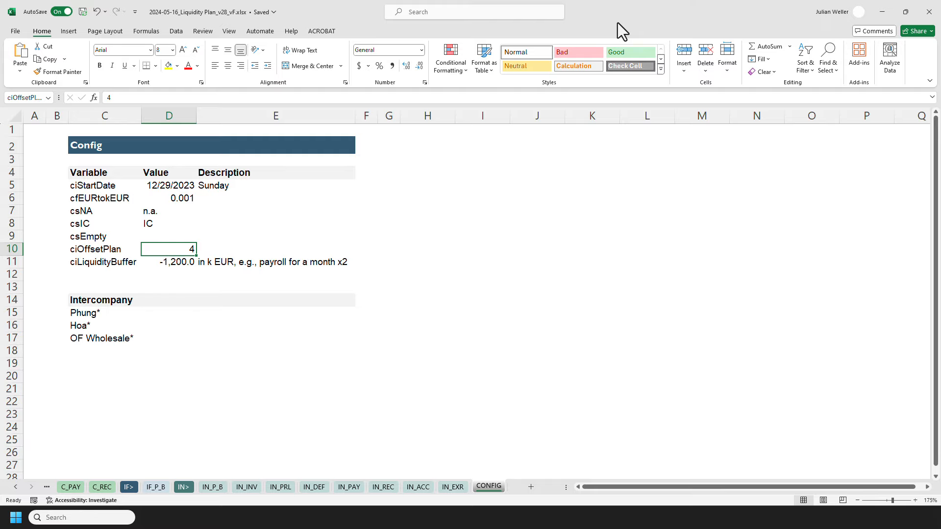
pyautogui.moveTo(618, 23); pyautogui.dragTo(0, 314)
pyautogui.click(15, 488)
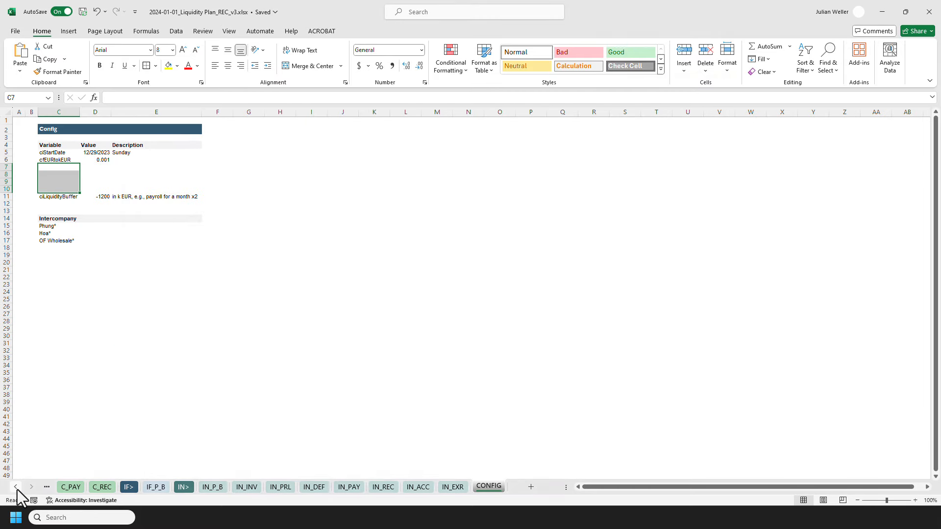
pyautogui.click(162, 488)
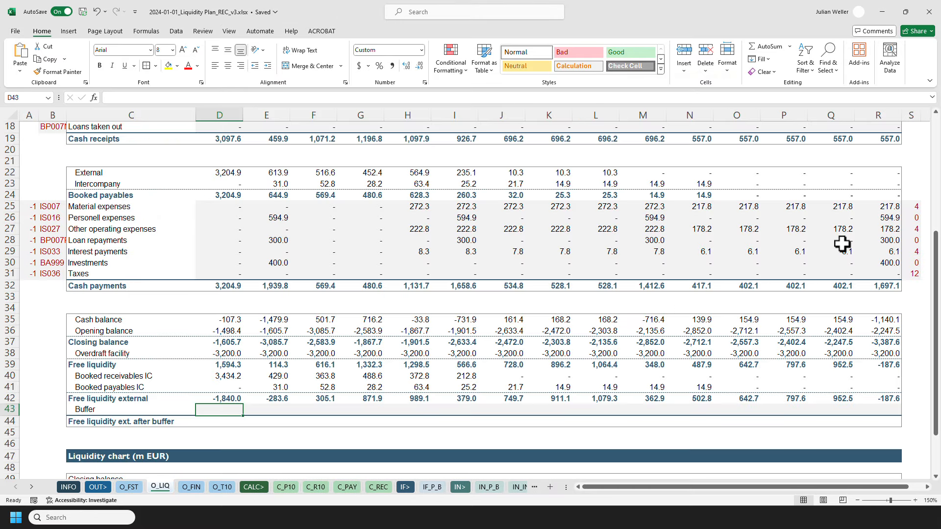
pyautogui.click(910, 207)
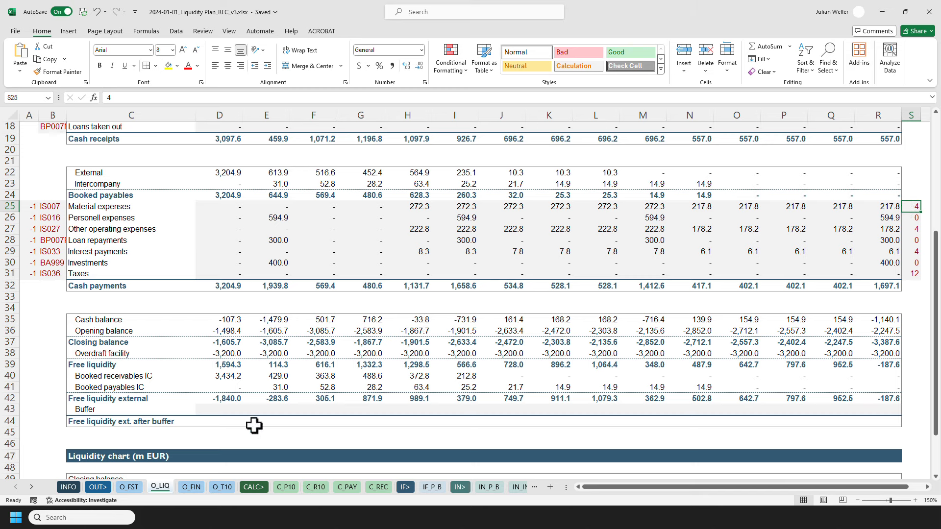
pyautogui.click(224, 409)
pyautogui.write('=ciLiquidityBuffer')
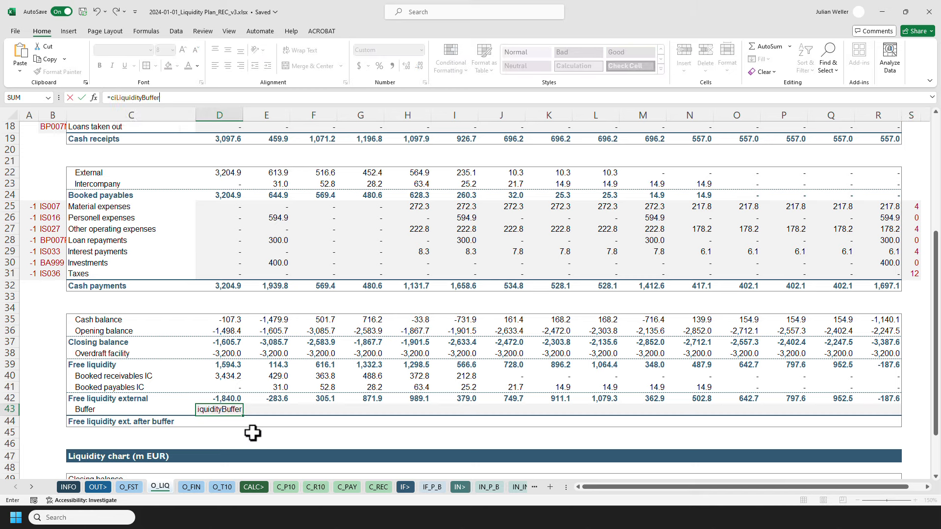
pyautogui.hotkey('ctrl', 'Return')
pyautogui.hotkey('ctrl', 'c')
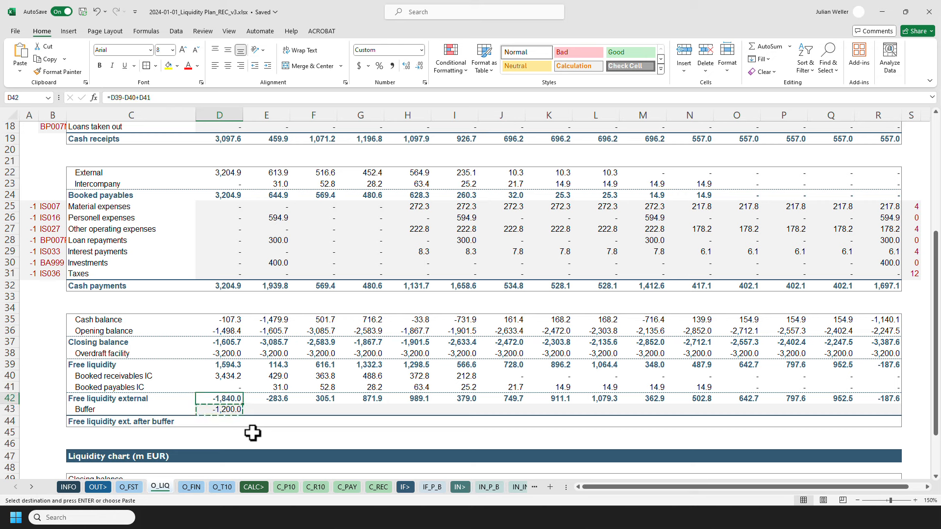
pyautogui.hotkey('ctrl', 'Right')
pyautogui.hotkey('ctrl', 'shift', 'Left')
pyautogui.hotkey('ctrl', 'alt', 'v')
pyautogui.press('Return')
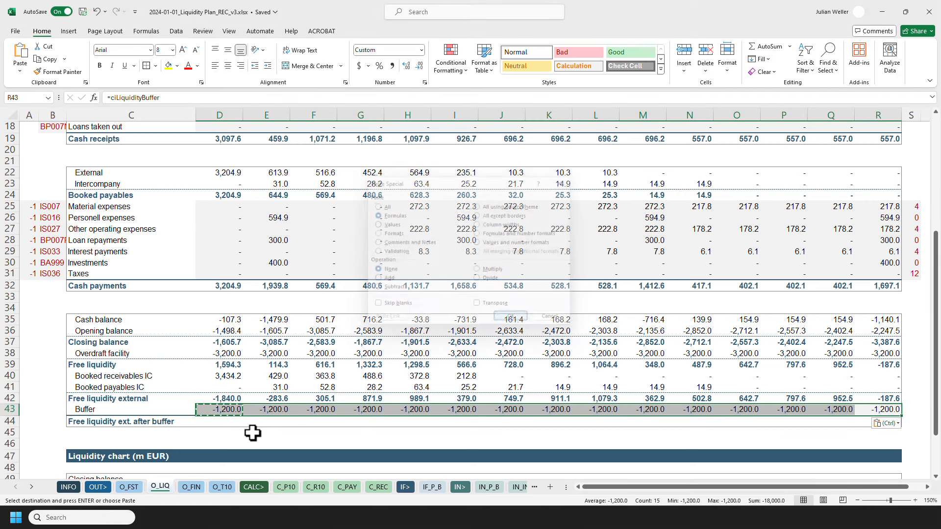
# Calculate Free liquidity ext. after buffer as free liquidity external plus buffer and copy it across all weeks.
pyautogui.click(197, 424)
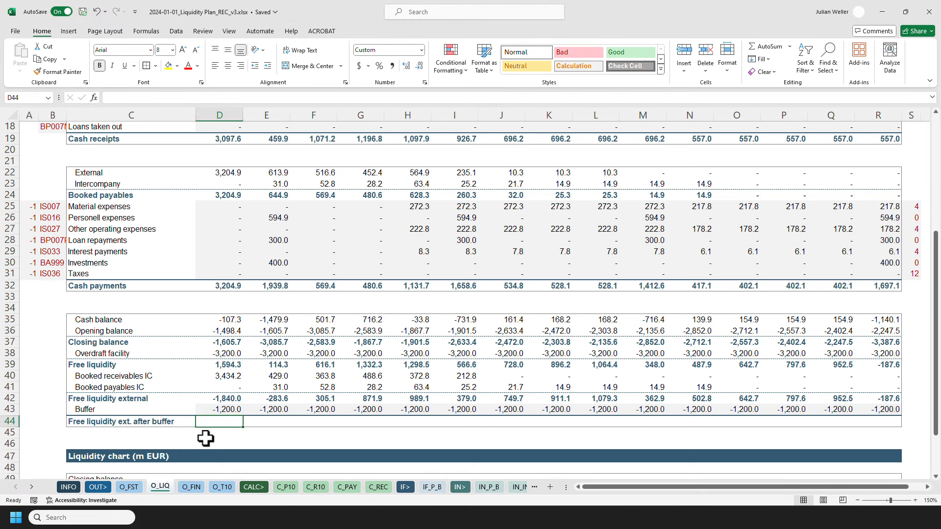
pyautogui.write('=')
pyautogui.click(201, 401)
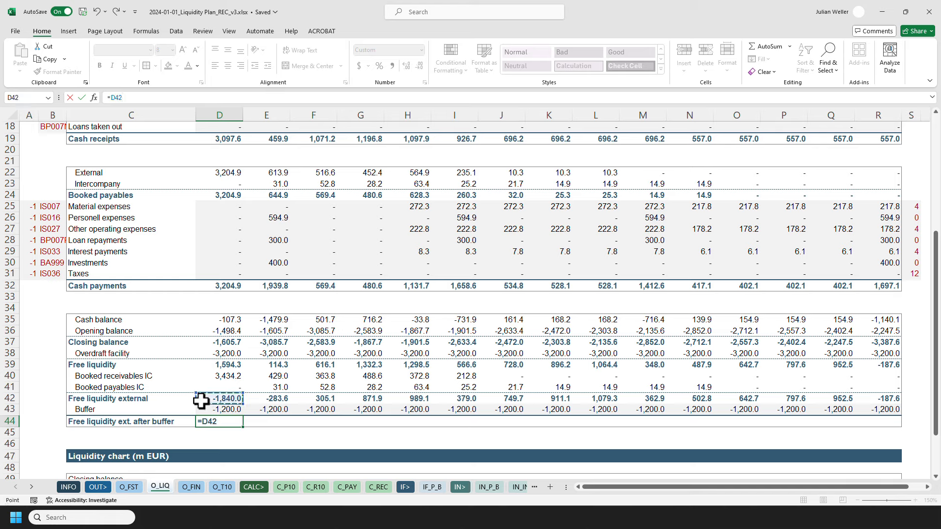
pyautogui.write('+')
pyautogui.click(203, 409)
pyautogui.press('Return')
pyautogui.press('Up')
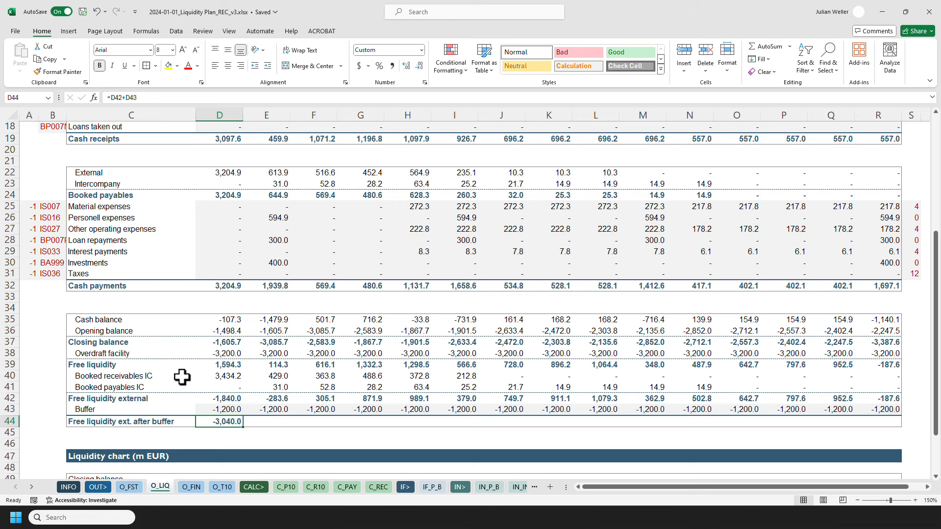
pyautogui.hotkey('ctrl', 'c')
pyautogui.hotkey('ctrl', 'Right')
pyautogui.hotkey('shift', 'ctrl', 'Left')
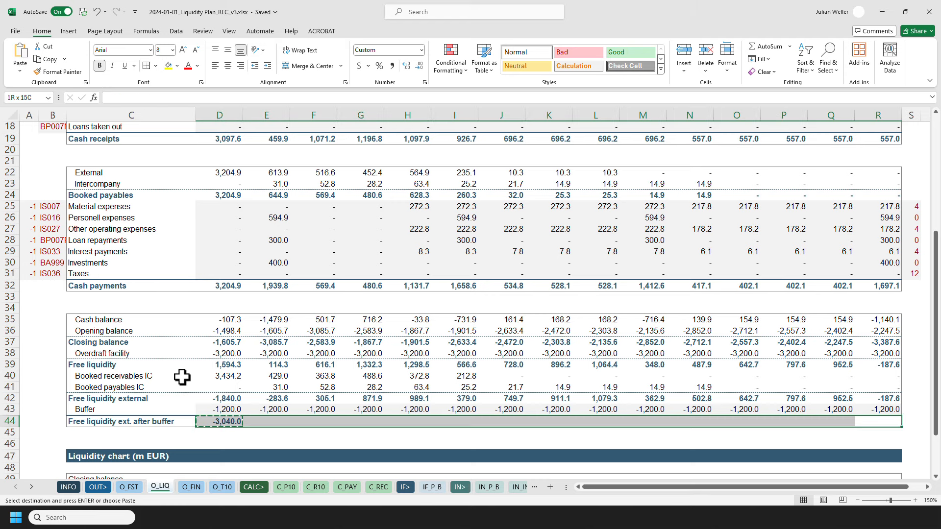
pyautogui.hotkey('ctrl', 'alt', 'v')
pyautogui.press('Return')
# Enter an INDEX/MATCH formula for the chart's Closing balance, returning D$35:D$44 at the row matching $C49 in $C$35:$C$44.
pyautogui.click(219, 433)
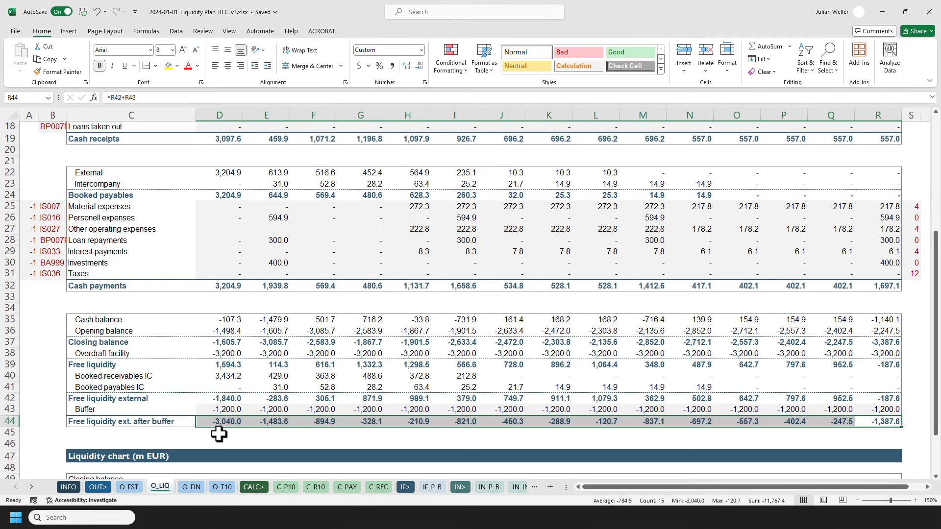
pyautogui.scroll(-2, 218, 433)
pyautogui.click(219, 413)
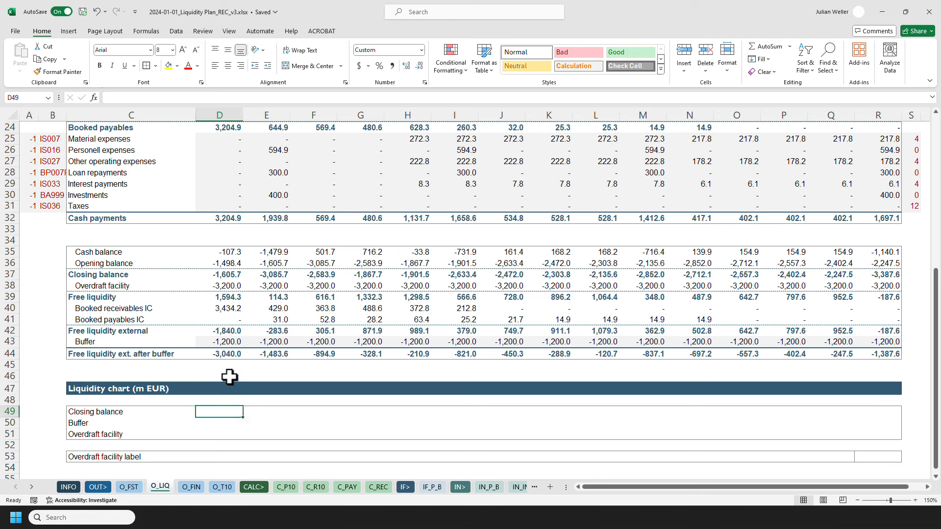
pyautogui.write('=INDEX(')
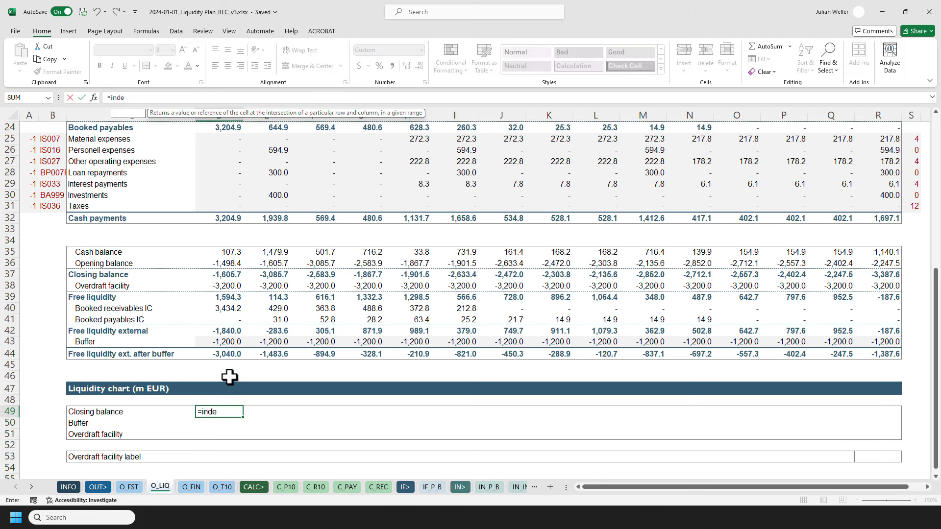
pyautogui.moveTo(223, 251); pyautogui.dragTo(210, 360)
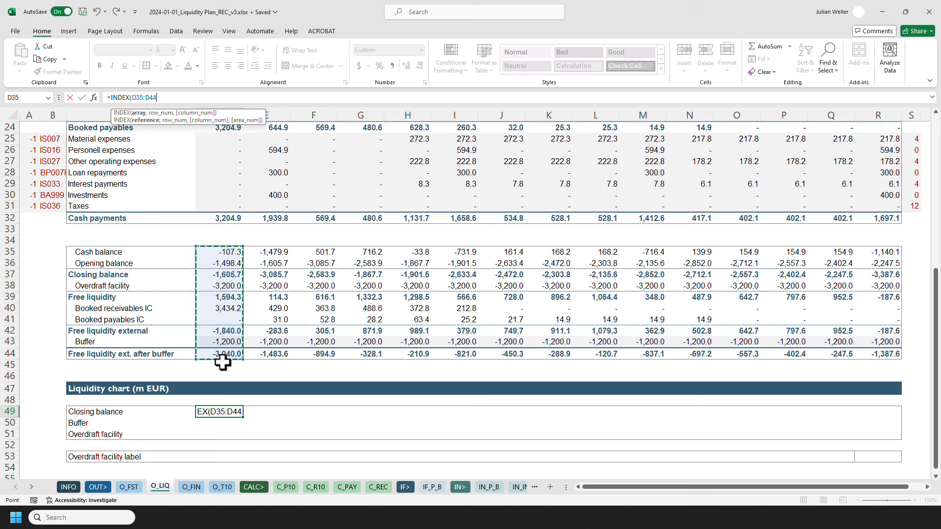
pyautogui.press('F4')
pyautogui.press('F4')
pyautogui.write(',mat')
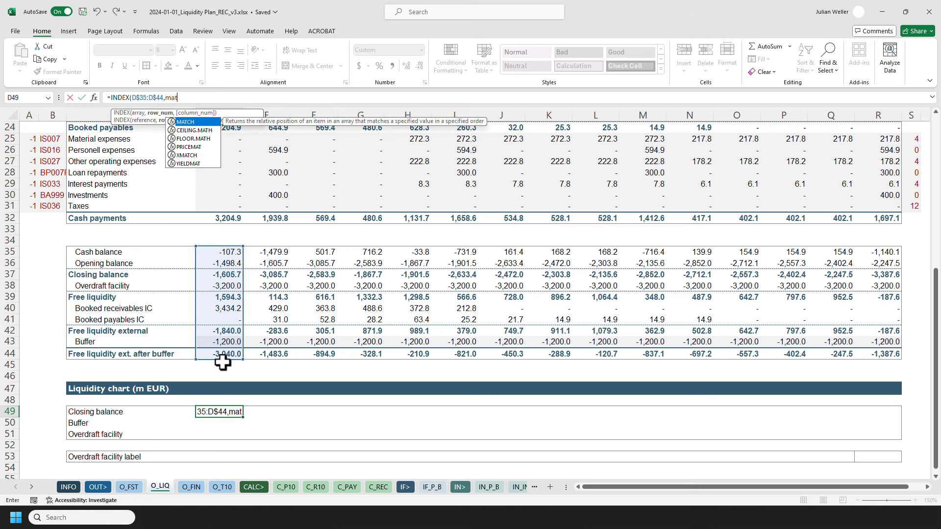
pyautogui.press('Tab')
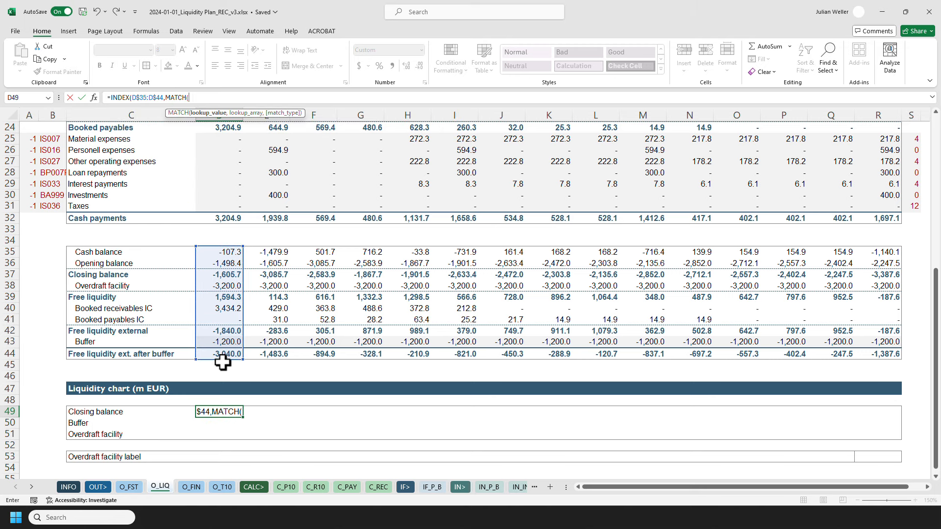
pyautogui.click(137, 410)
pyautogui.press('F4')
pyautogui.press('F4')
pyautogui.press('F4')
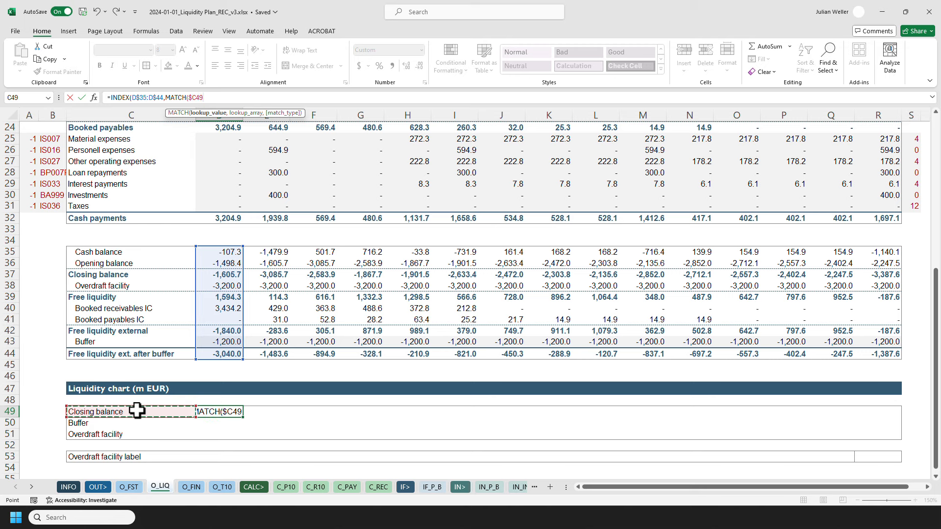
pyautogui.write(',')
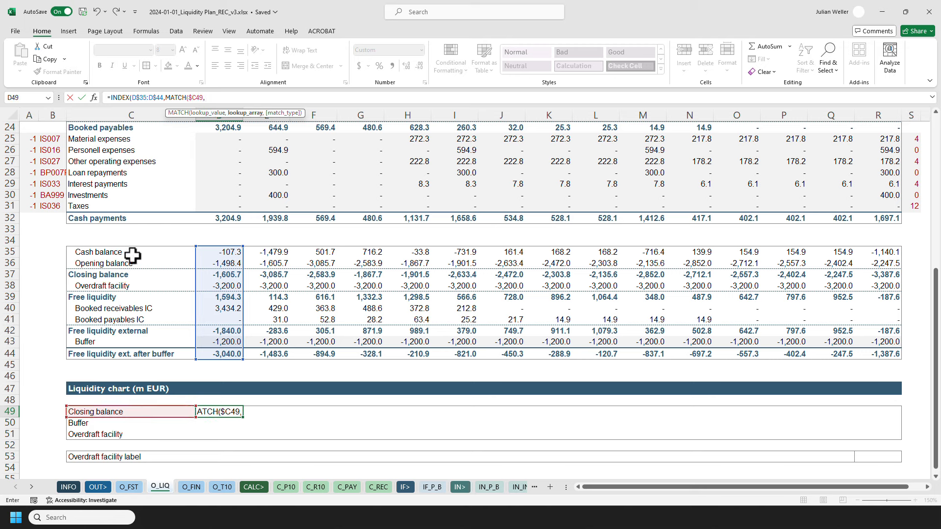
pyautogui.moveTo(133, 255); pyautogui.dragTo(127, 356)
pyautogui.press('F4')
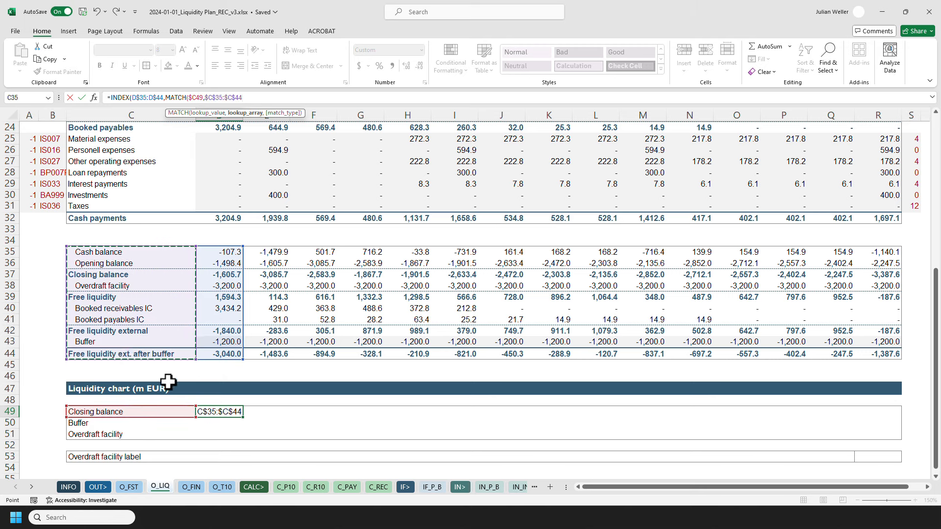
pyautogui.write(',0))')
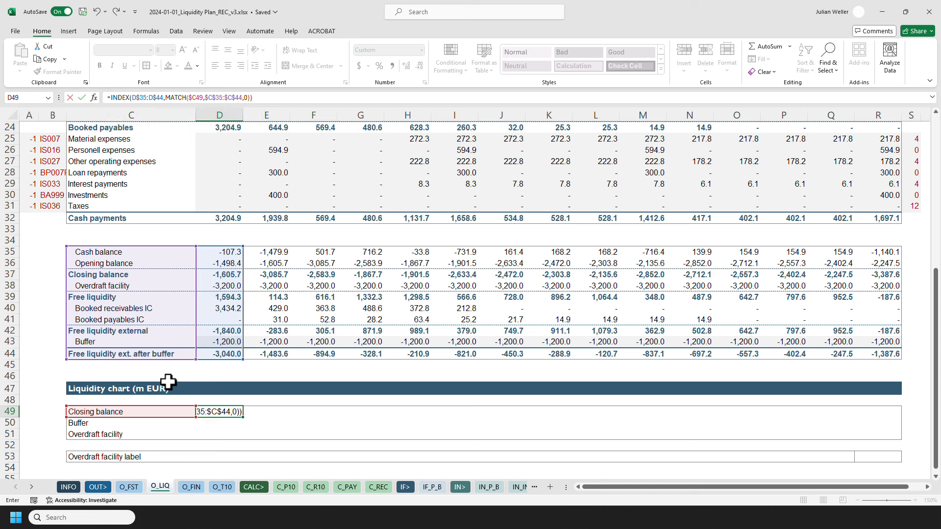
pyautogui.hotkey('ctrl', 'Return')
# Copy the lookup formula across the Closing balance, Buffer and Overdraft facility chart rows for all weeks.
pyautogui.hotkey('ctrl', 'c')
pyautogui.keyDown('shift'); pyautogui.click(874, 434); pyautogui.keyUp('shift')
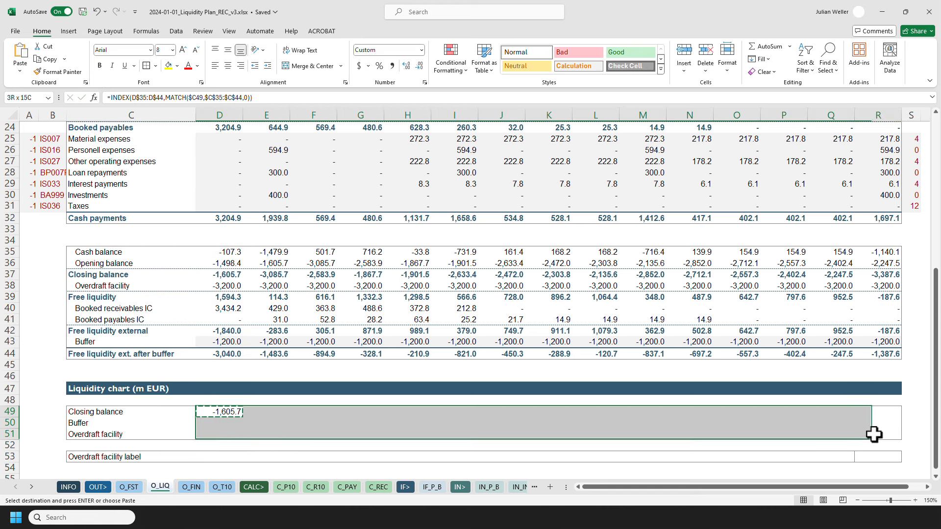
pyautogui.hotkey('ctrl', 'alt', 'v')
pyautogui.press('Return')
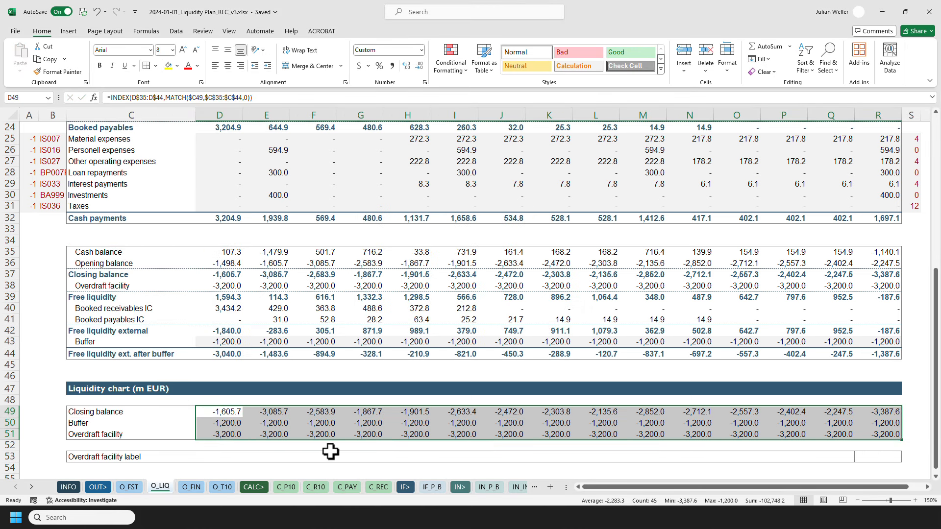
# Fill the Overdraft facility label row with =NA() for every week except the last, pasting formulas only.
pyautogui.click(215, 454)
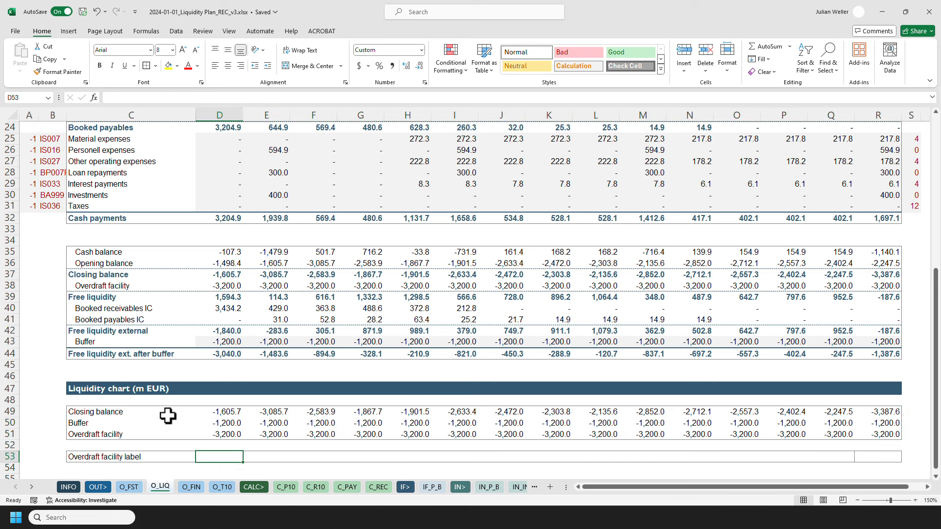
pyautogui.scroll(-1, 168, 416)
pyautogui.scroll(-1, 193, 429)
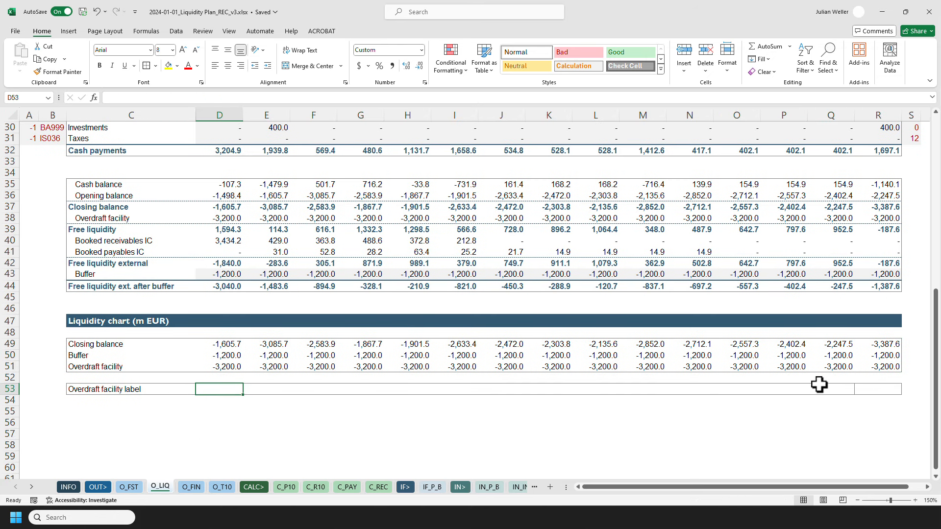
pyautogui.click(884, 389)
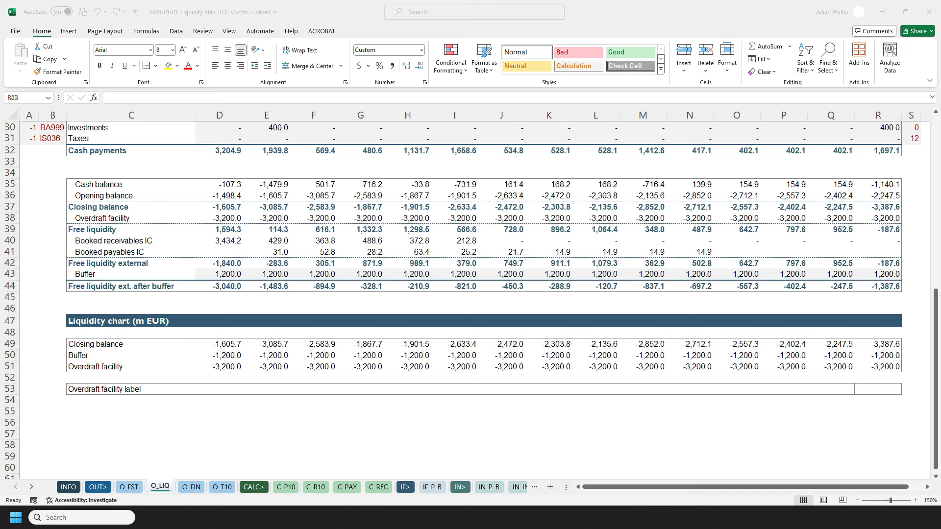
pyautogui.hotkey('alt', 'Tab')
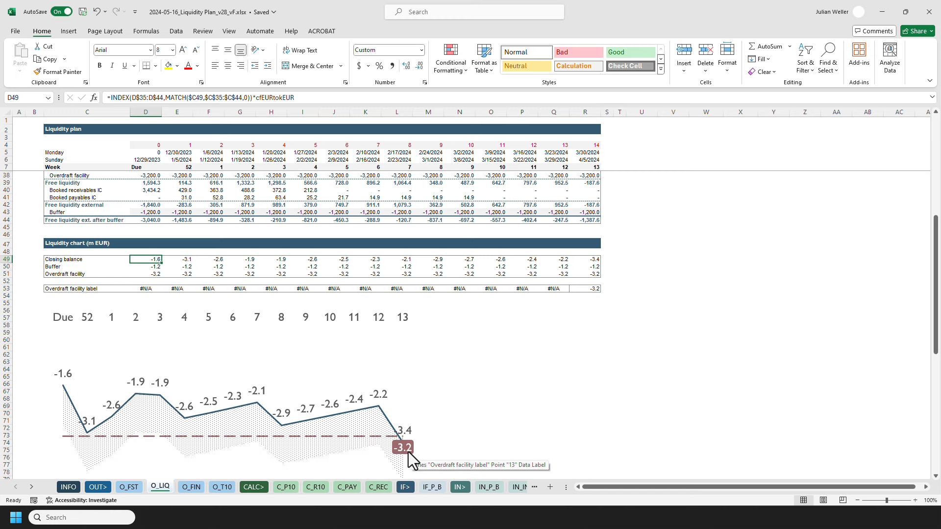
pyautogui.moveTo(651, 12); pyautogui.dragTo(940, 15)
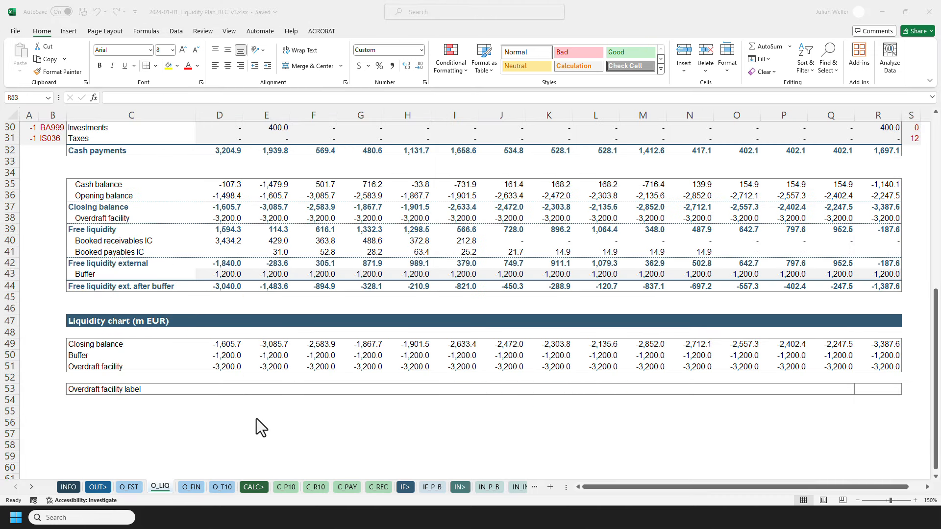
pyautogui.click(216, 390)
pyautogui.write('=na()')
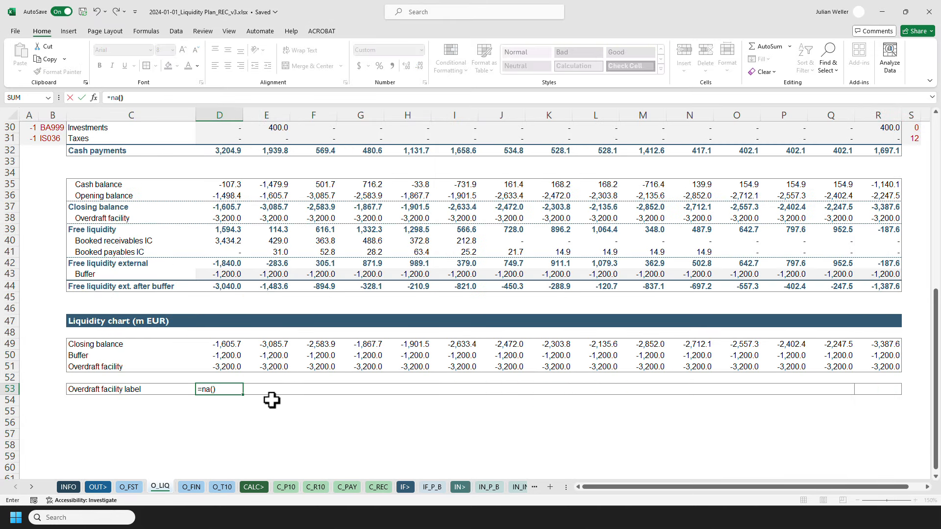
pyautogui.press('Return')
pyautogui.press('Up')
pyautogui.hotkey('ctrl', 'c')
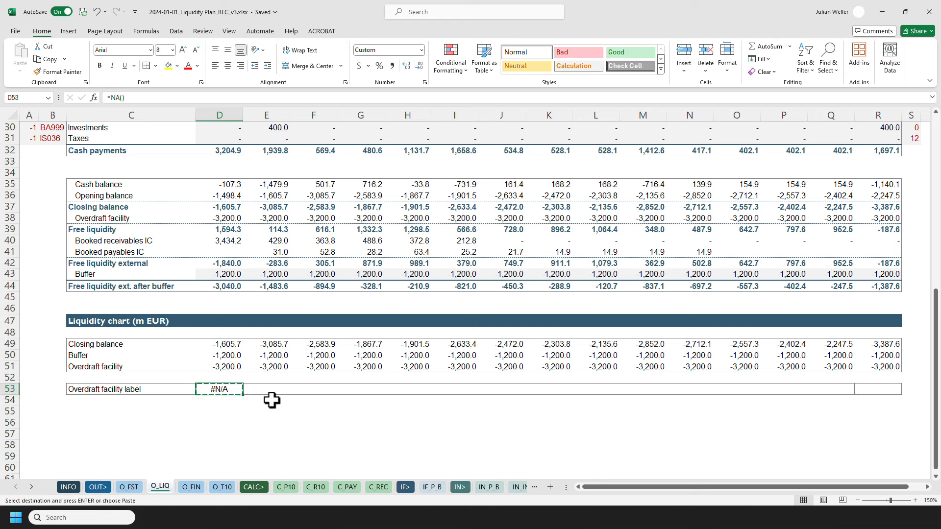
pyautogui.keyDown('shift'); pyautogui.click(829, 389); pyautogui.keyUp('shift')
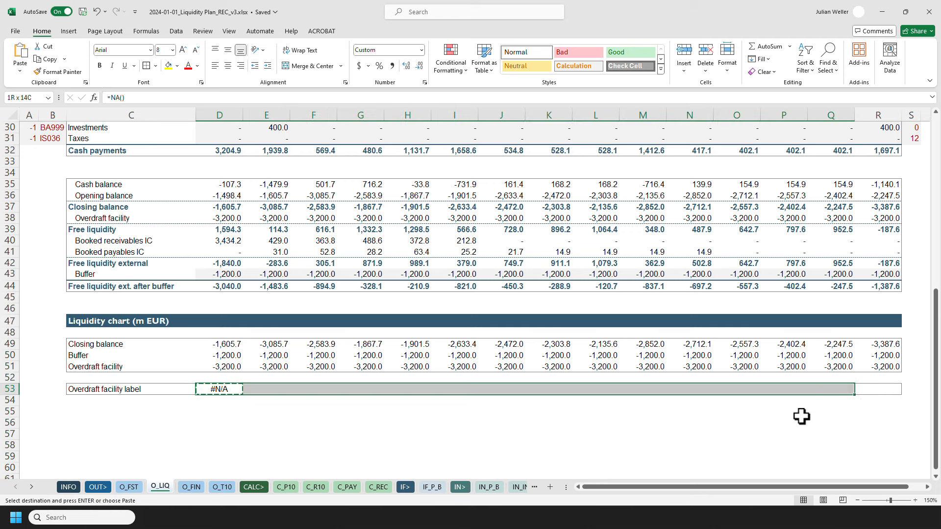
pyautogui.hotkey('ctrl', 'alt', 'v')
pyautogui.press('f')
pyautogui.press('Return')
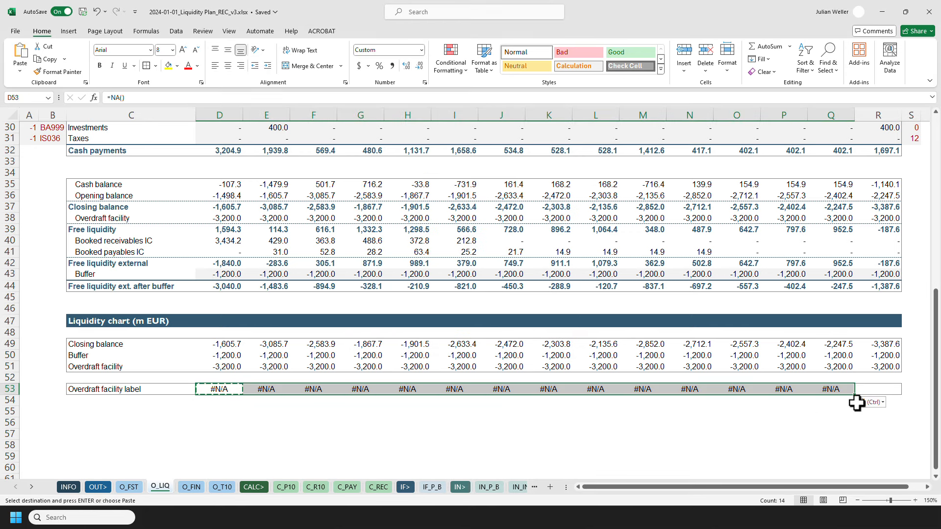
pyautogui.press('Escape')
# Set the last week's Overdraft facility label cell to reference the overdraft facility cell $R$51.
pyautogui.click(878, 390)
pyautogui.write('=')
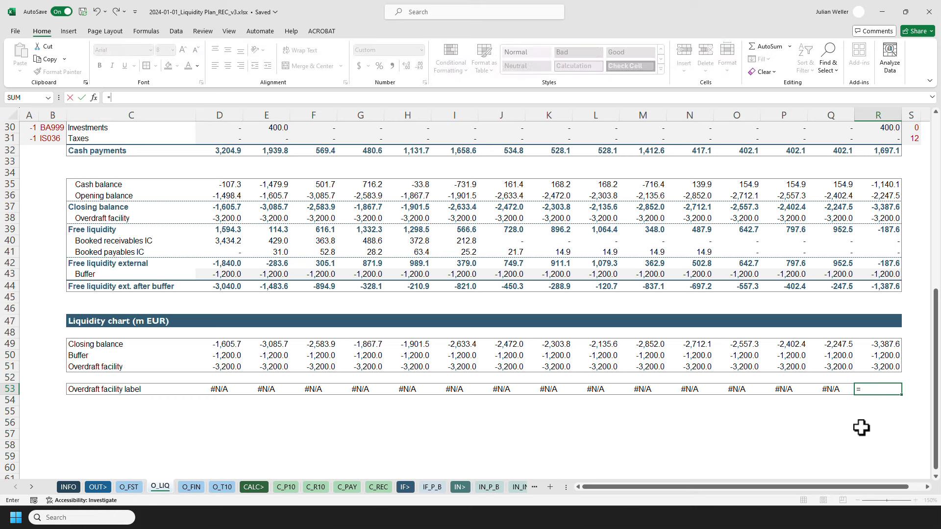
pyautogui.click(882, 367)
pyautogui.press('F4')
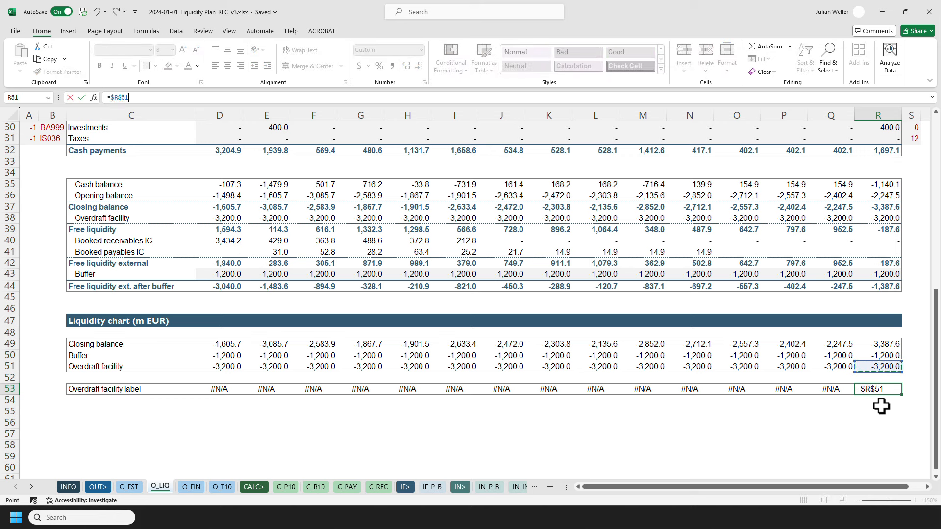
pyautogui.press('Return')
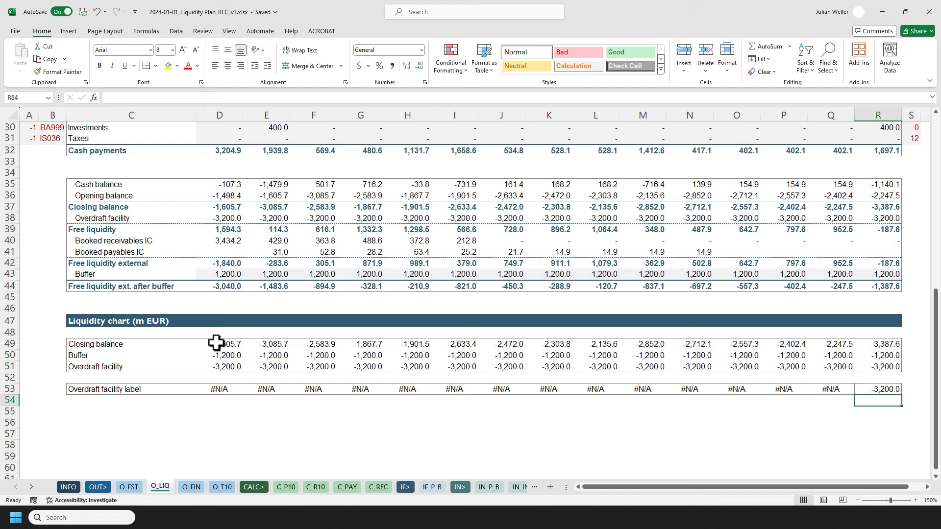
# Increase the height of the Liquidity chart (m EUR) title row slightly.
pyautogui.click(89, 321)
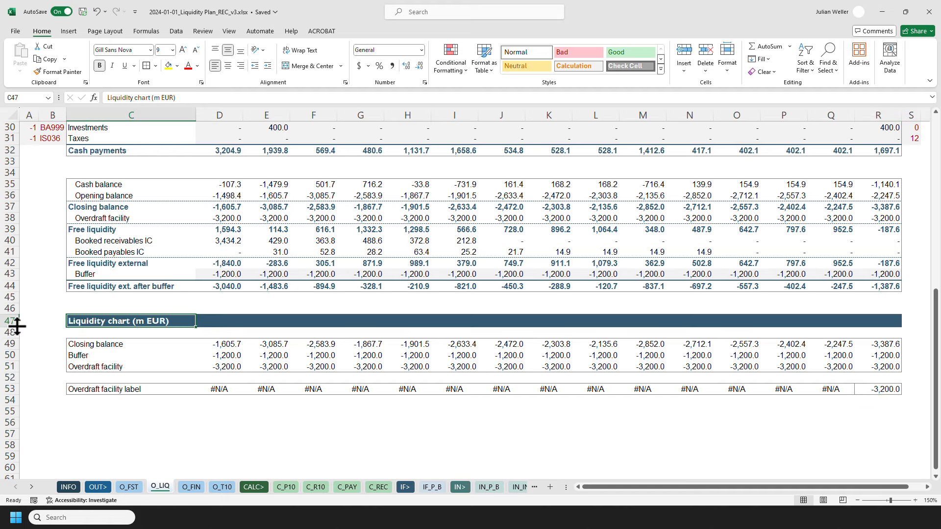
pyautogui.moveTo(14, 327); pyautogui.dragTo(16, 331)
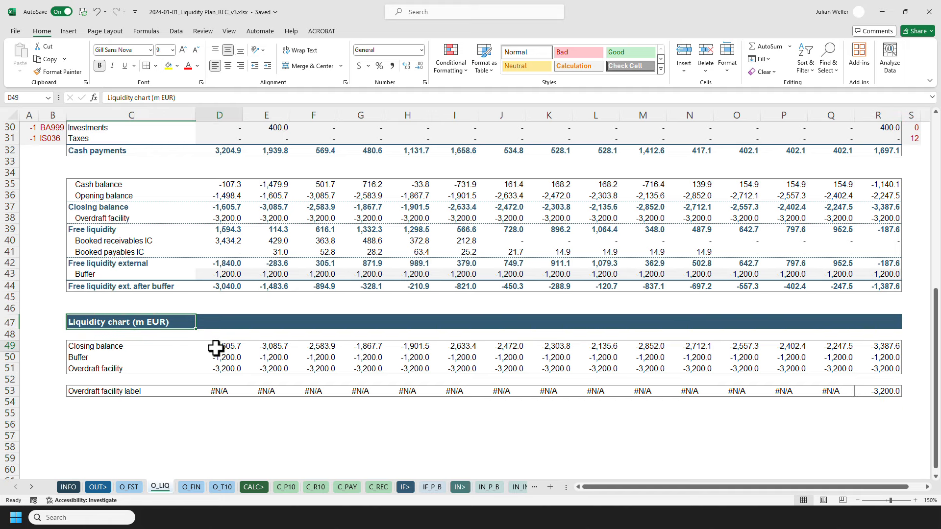
# Extend the chart's Closing balance lookup formula to multiply by the named value cfEURtokEUR.
pyautogui.click(215, 346)
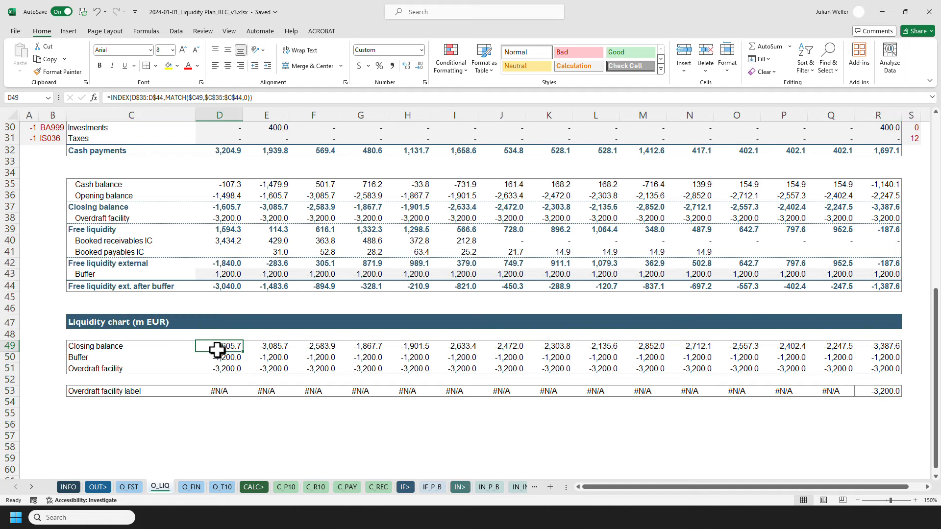
pyautogui.click(270, 97)
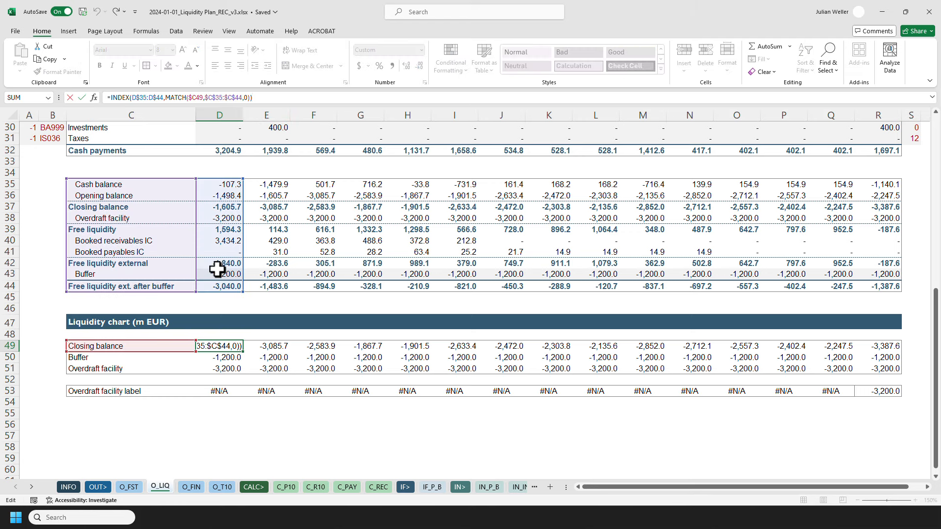
pyautogui.write('*cf')
pyautogui.press('Tab')
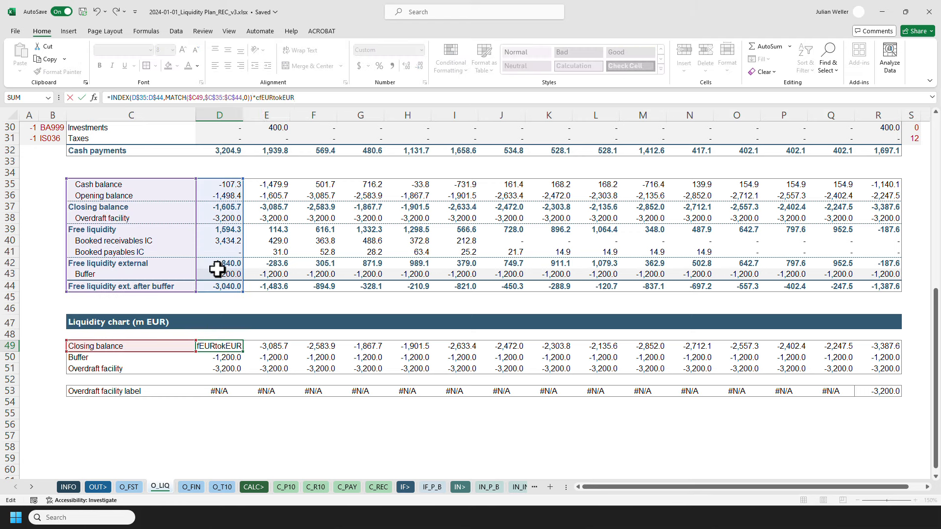
pyautogui.hotkey('ctrl', 'Return')
# Copy the converted formula across the Closing balance, Buffer and Overdraft facility chart rows for all weeks, pasting formulas only.
pyautogui.hotkey('ctrl', 'c')
pyautogui.hotkey('ctrl', 'shift', 'Right')
pyautogui.hotkey('ctrl', 'shift', 'Down')
pyautogui.hotkey('ctrl', 'alt', 'v')
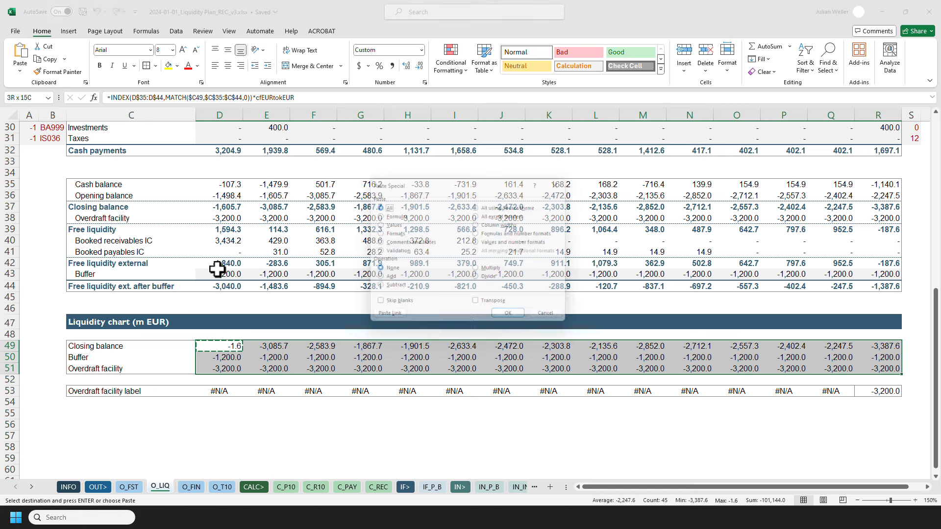
pyautogui.press('f')
pyautogui.press('Return')
pyautogui.press('Escape')
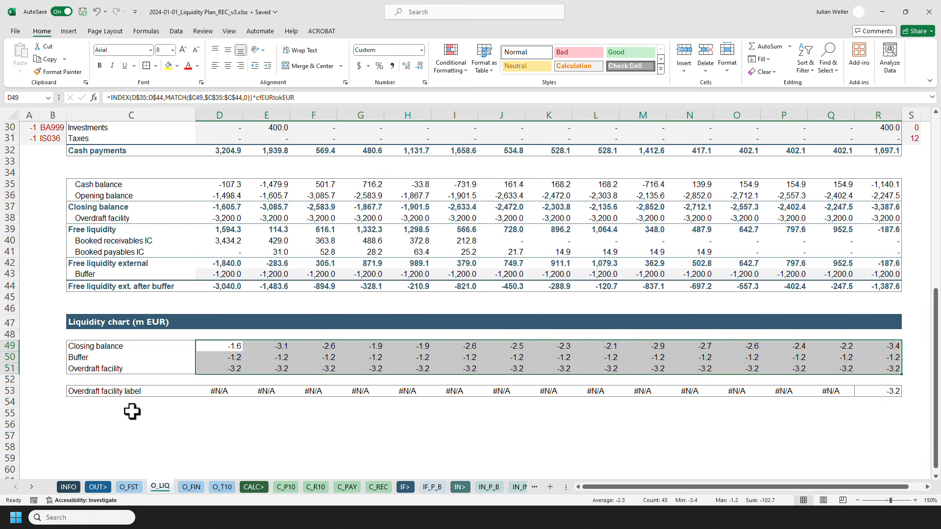
# Open Change Chart Type for the liquidity chart and examine the combo chart types of each data series.
pyautogui.click(132, 412)
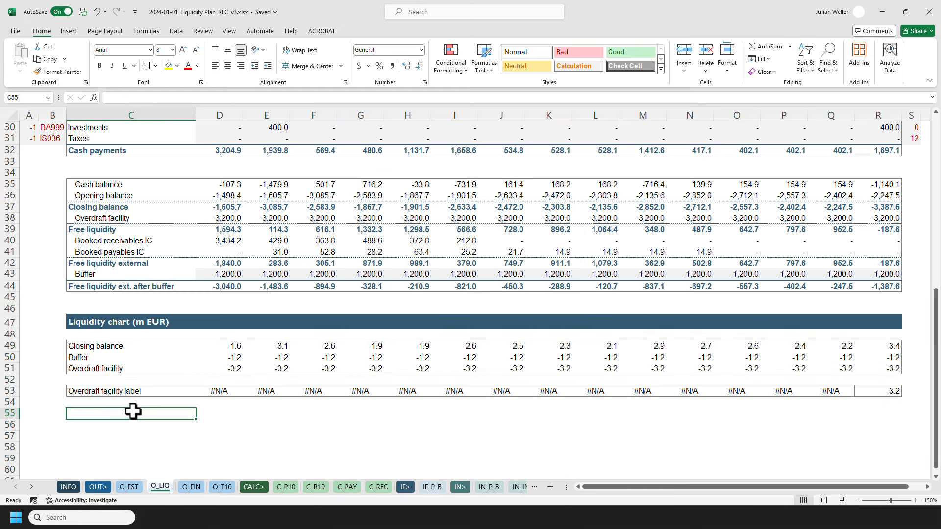
pyautogui.scroll(-3, 167, 400)
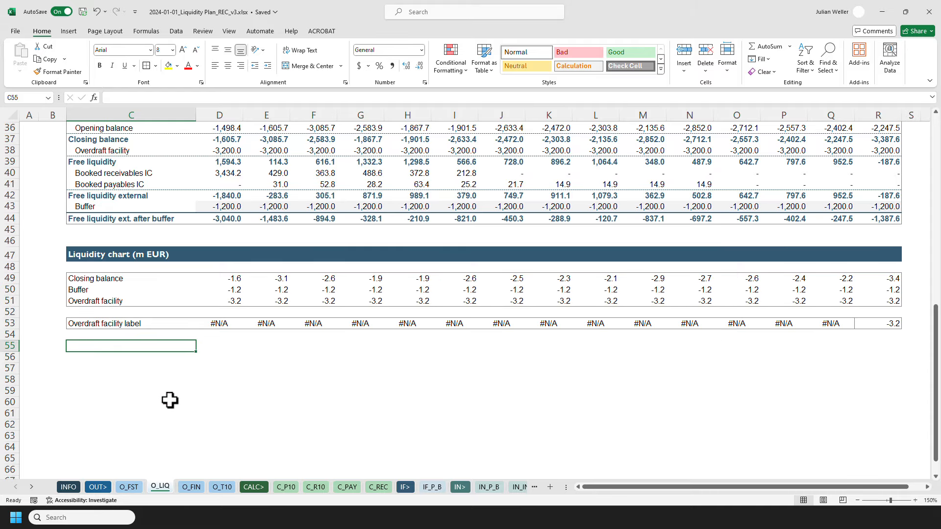
pyautogui.scroll(-1, 171, 401)
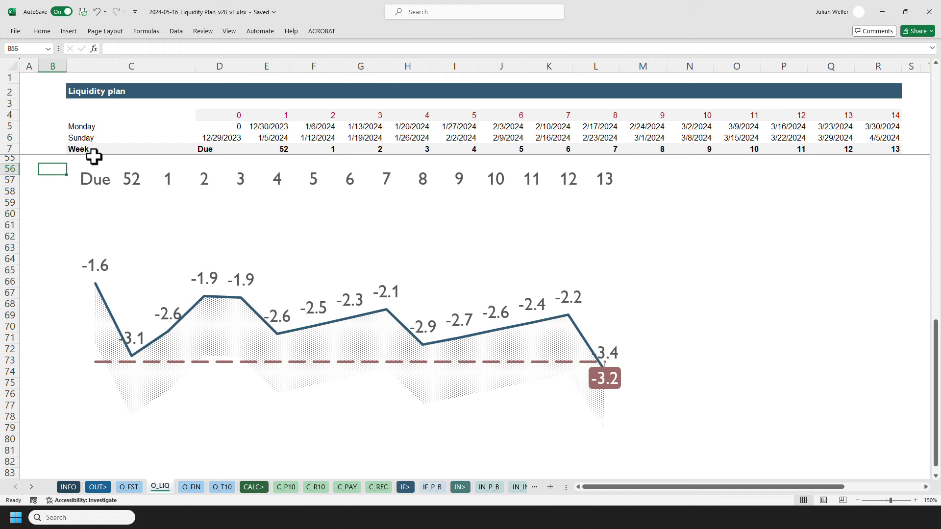
pyautogui.click(95, 162)
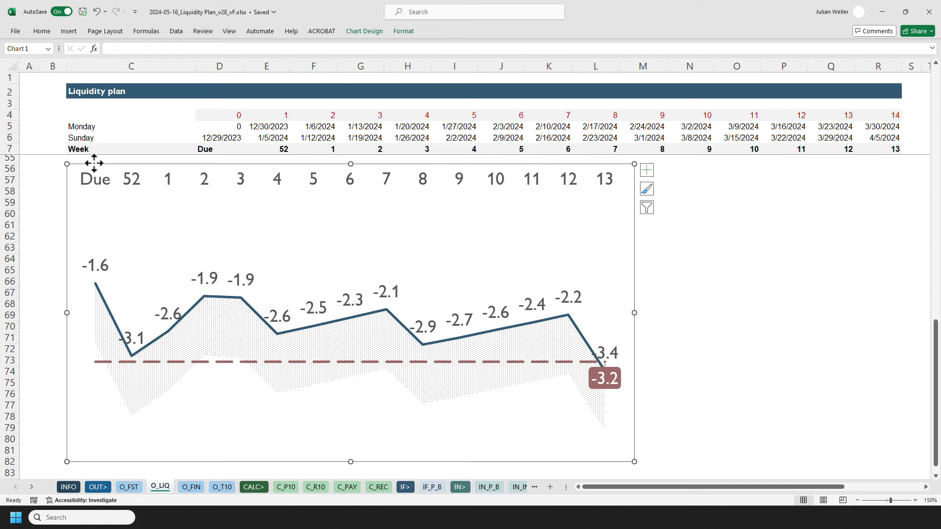
pyautogui.click(399, 33)
pyautogui.click(373, 35)
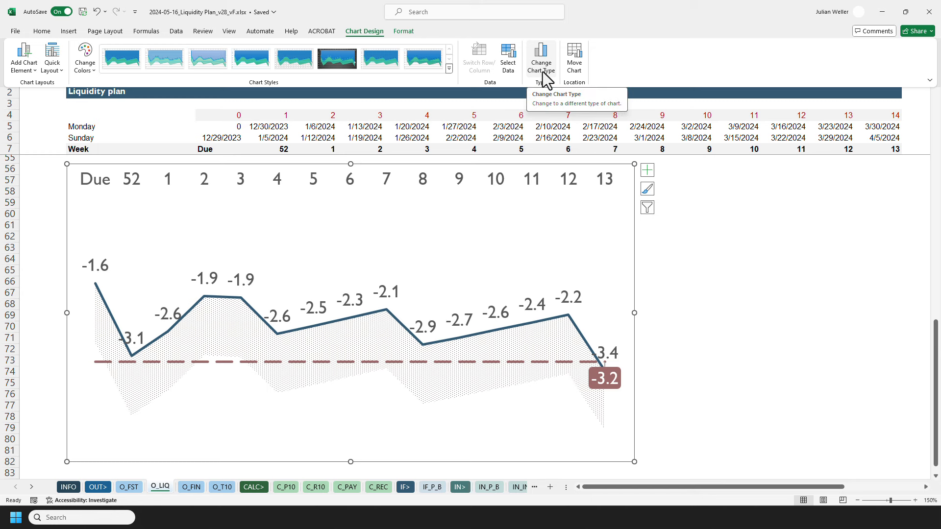
pyautogui.click(542, 72)
pyautogui.moveTo(522, 116); pyautogui.dragTo(549, 78)
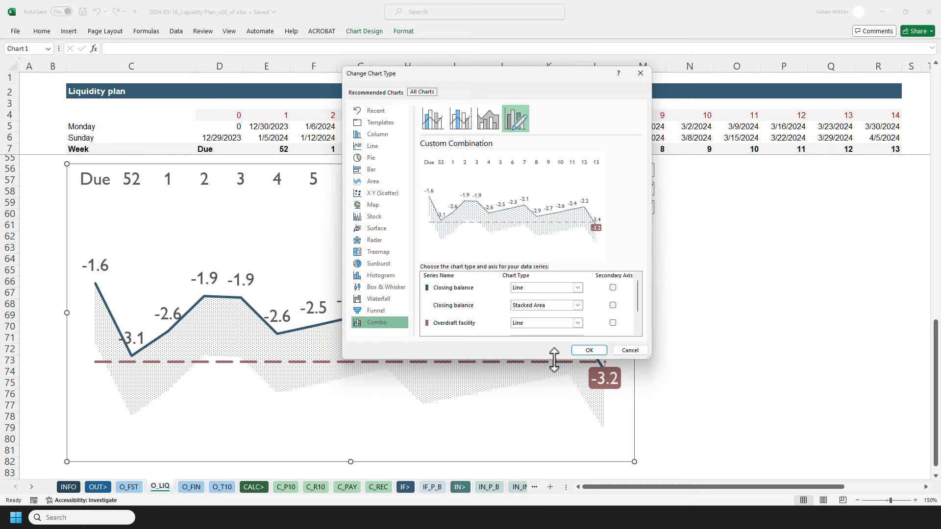
pyautogui.moveTo(554, 360); pyautogui.dragTo(553, 401)
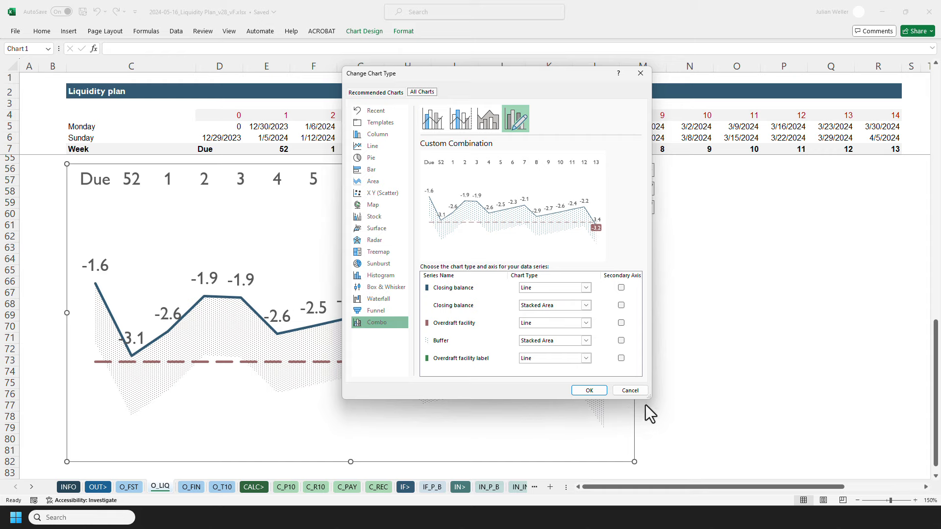
pyautogui.moveTo(651, 399); pyautogui.dragTo(670, 399)
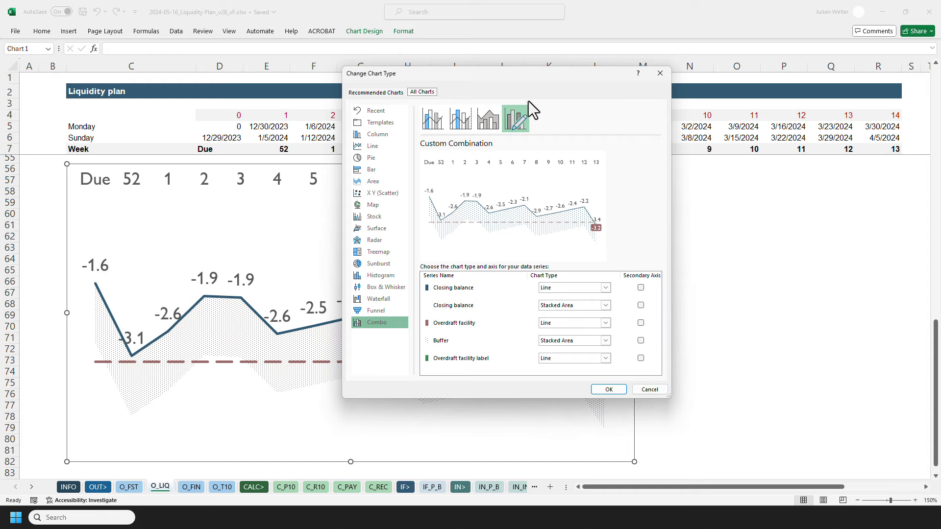
pyautogui.moveTo(525, 79); pyautogui.dragTo(512, 100)
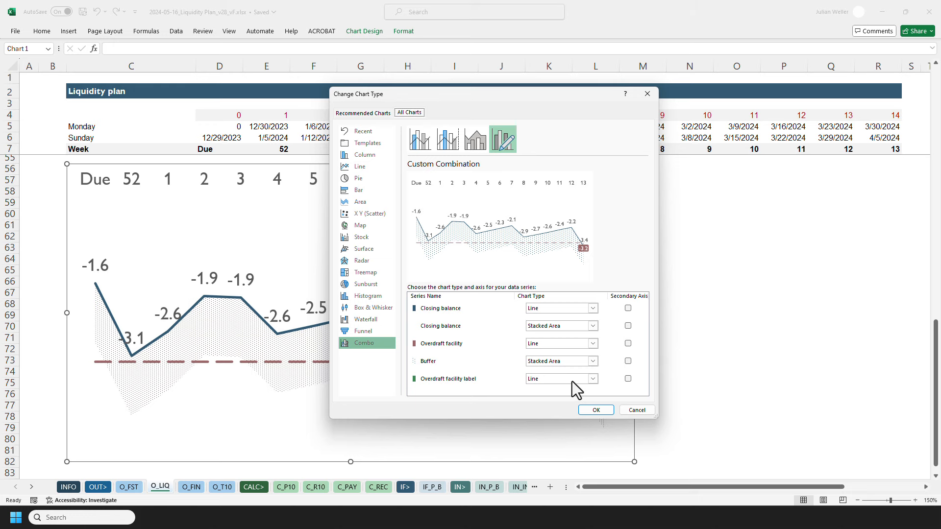
# Insert a combo chart from the Closing balance, Buffer and Overdraft facility rows, with Closing balance as Line and Buffer as Stacked Area.
pyautogui.click(637, 410)
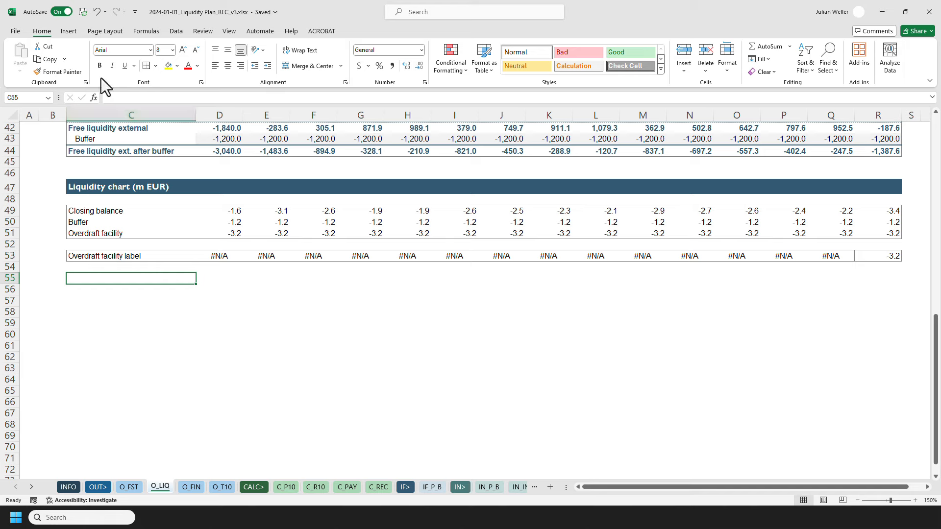
pyautogui.click(71, 32)
pyautogui.click(135, 211)
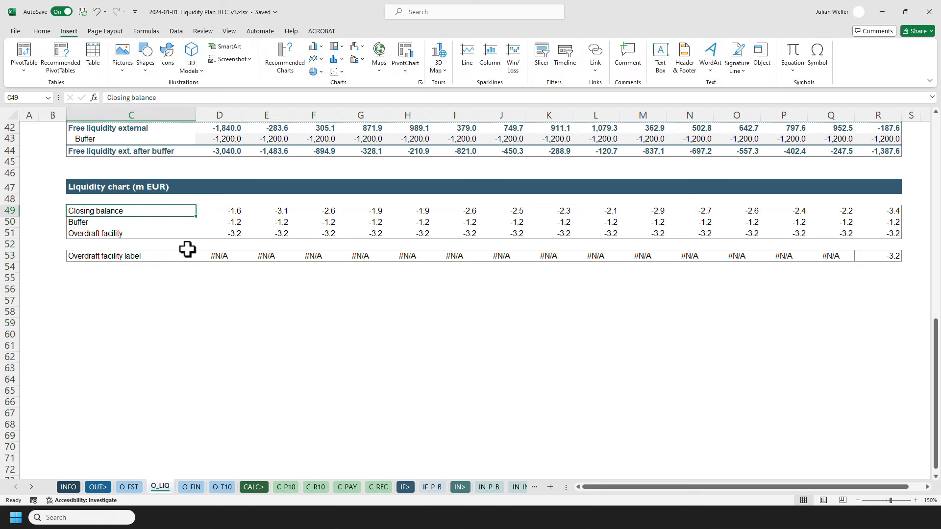
pyautogui.hotkey('shift', 'Down')
pyautogui.hotkey('shift', 'Down')
pyautogui.hotkey('ctrl', 'shift', 'Right')
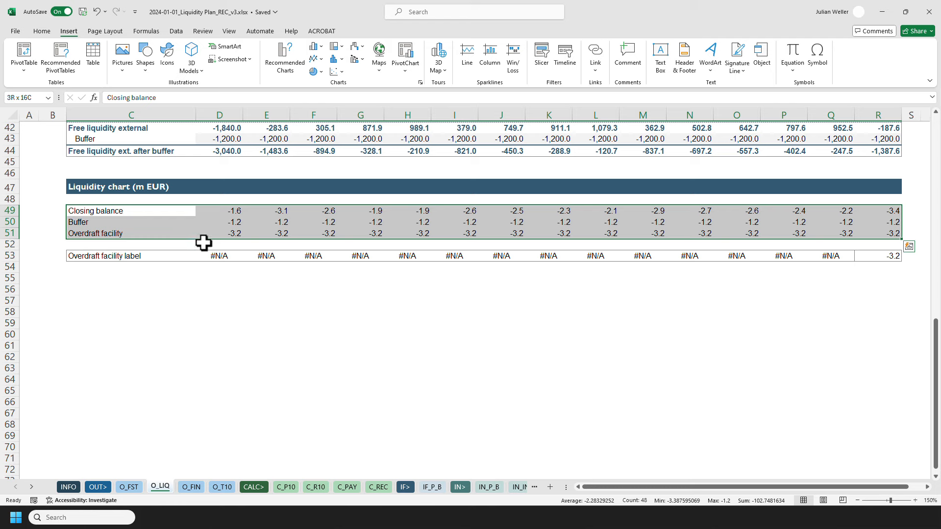
pyautogui.click(276, 70)
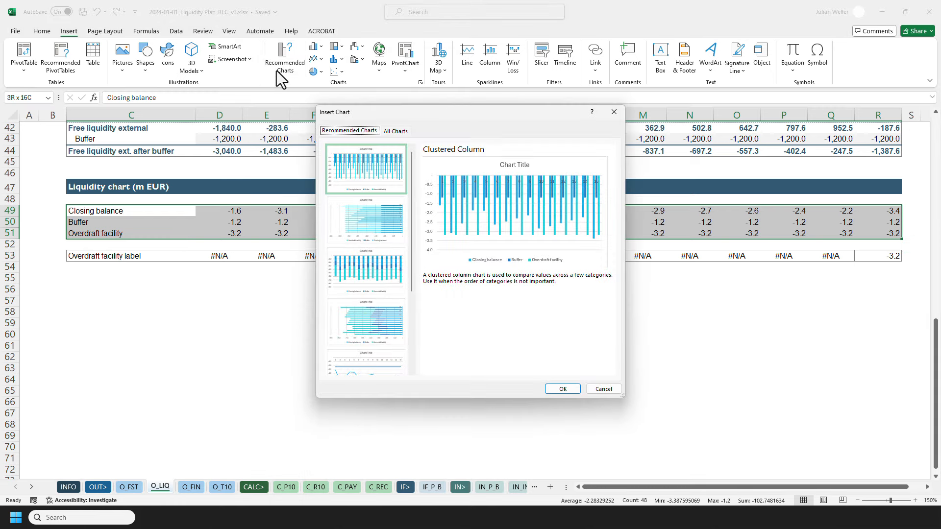
pyautogui.click(392, 131)
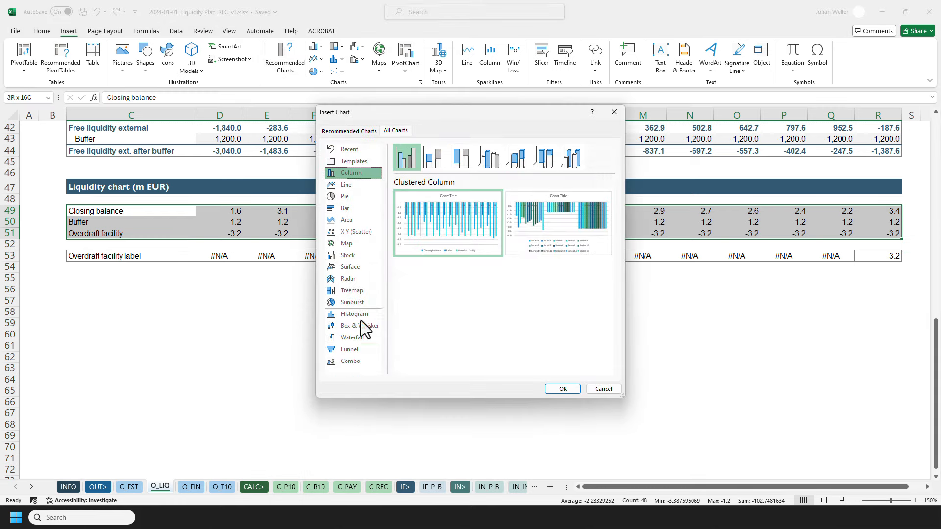
pyautogui.click(352, 361)
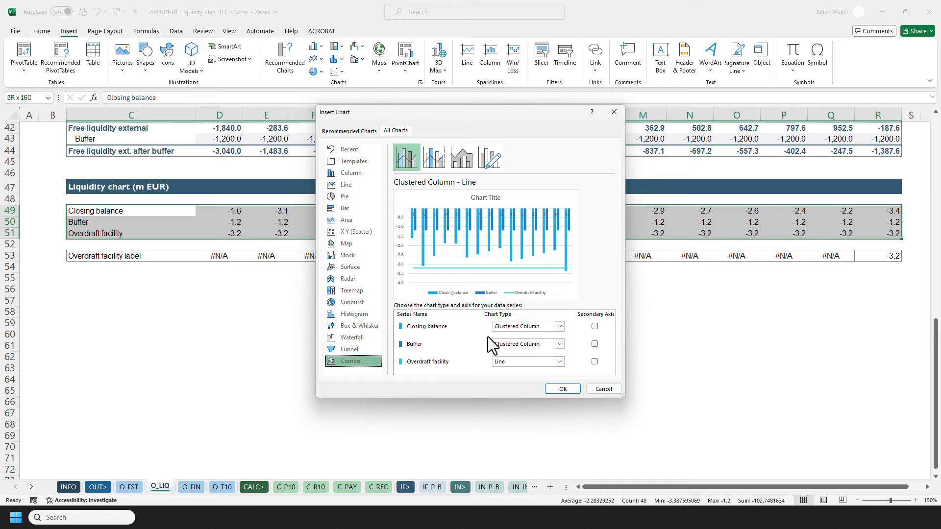
pyautogui.click(507, 329)
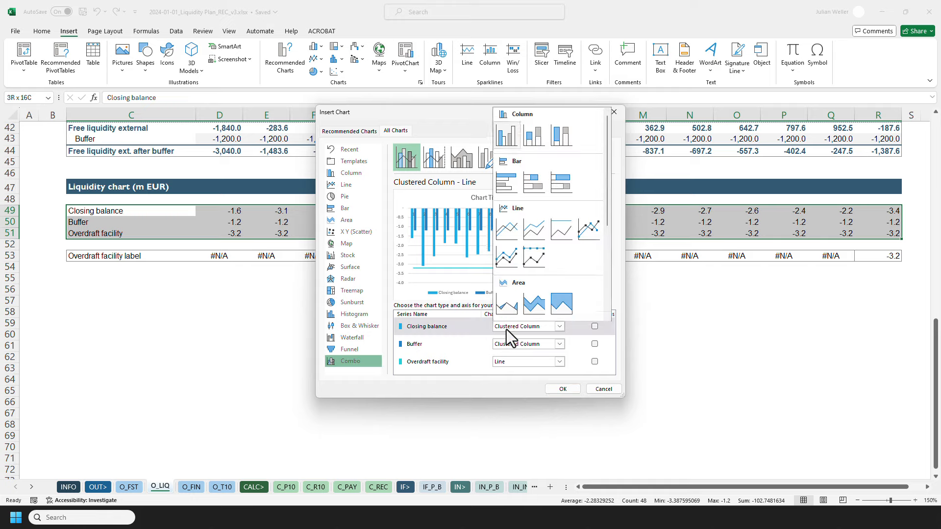
pyautogui.click(507, 230)
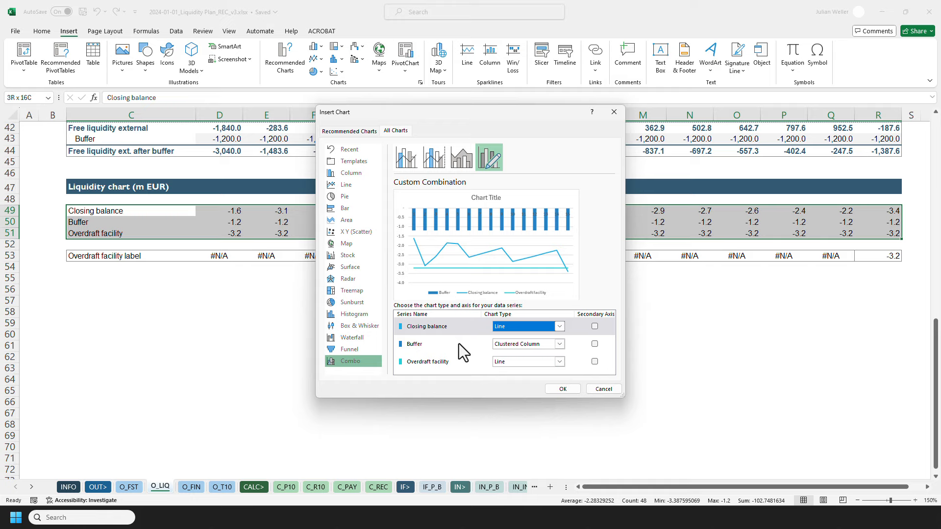
pyautogui.click(521, 345)
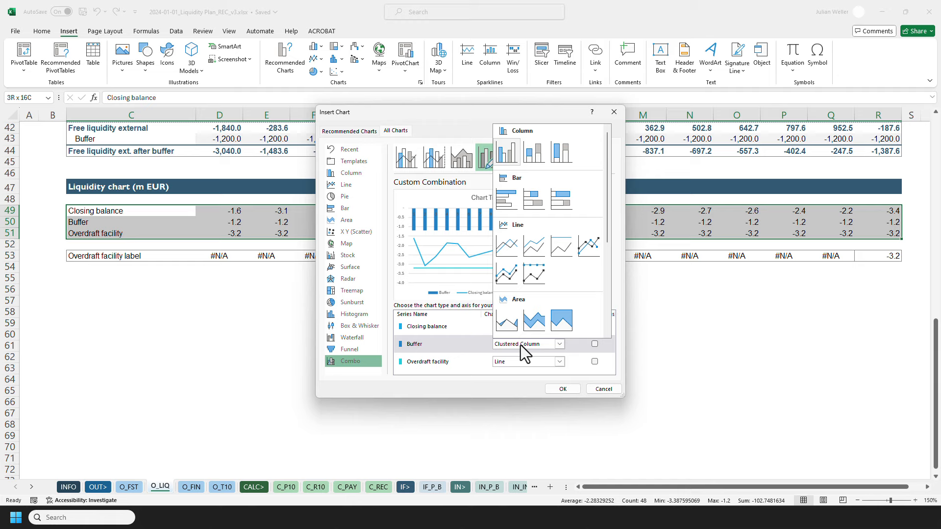
pyautogui.click(537, 324)
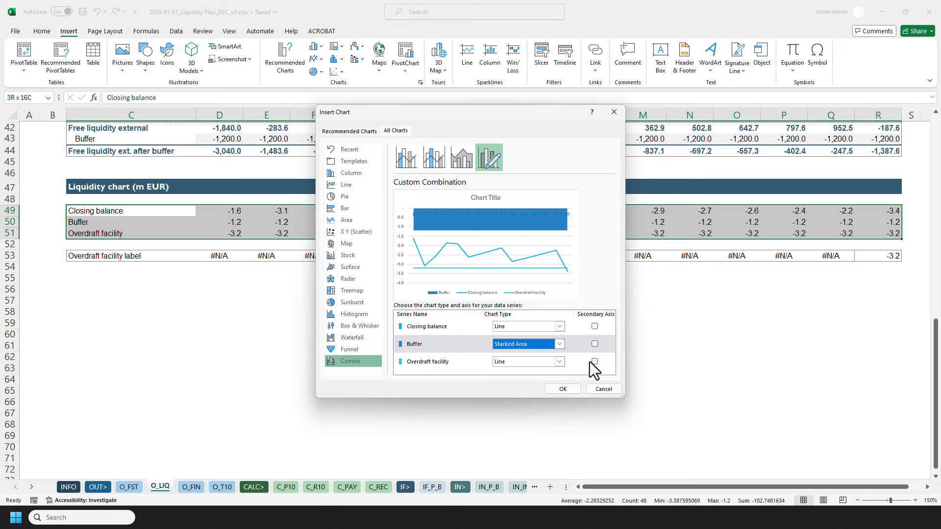
pyautogui.click(572, 389)
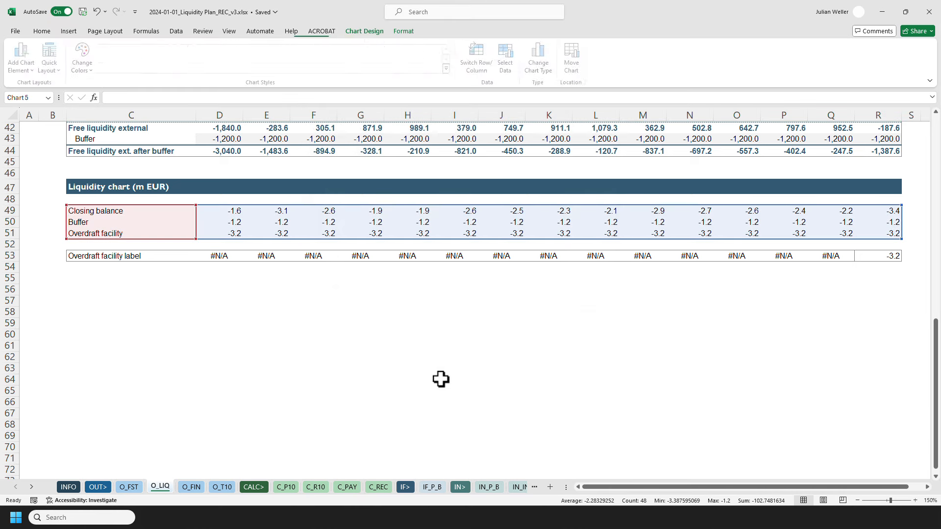
# Move the new chart below the chart data rows.
pyautogui.moveTo(392, 198); pyautogui.dragTo(160, 279)
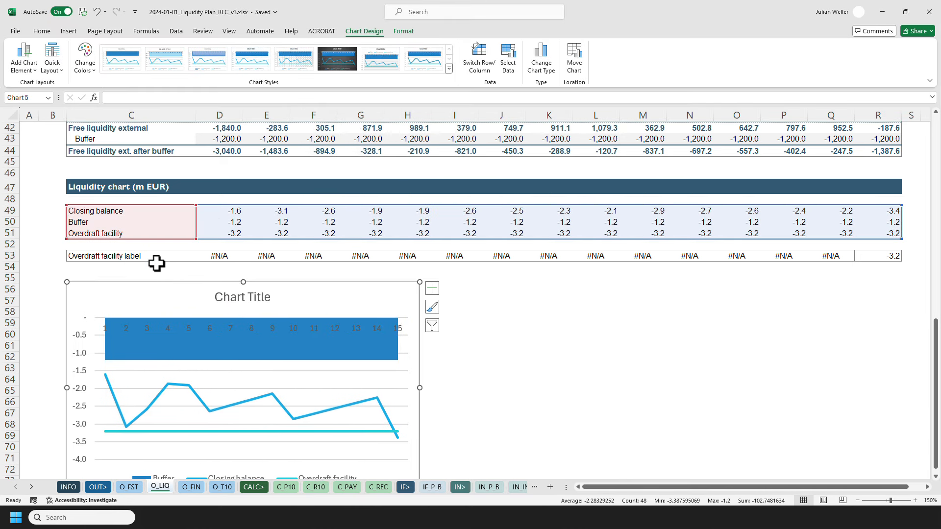
pyautogui.scroll(-1, 51, 272)
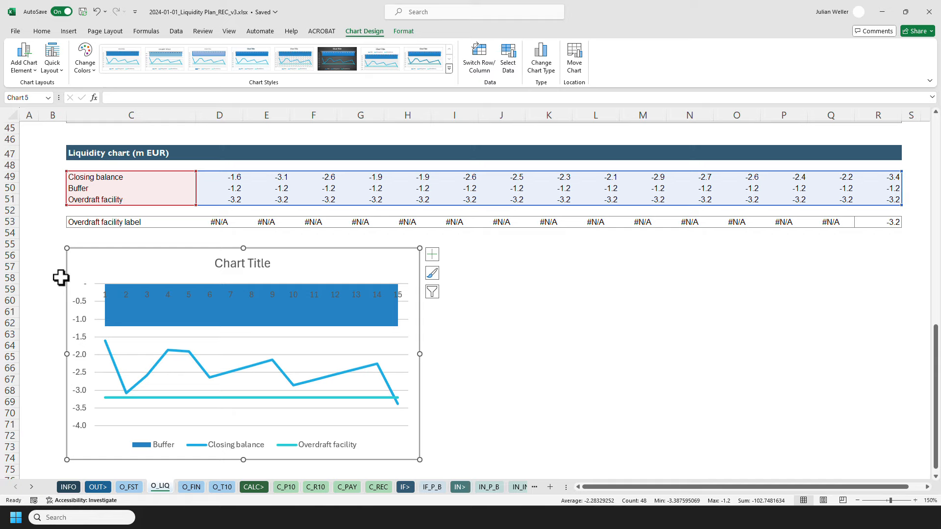
# Add a second chart series named from C49 with values from D49:R49.
pyautogui.rightClick(221, 345)
pyautogui.click(251, 408)
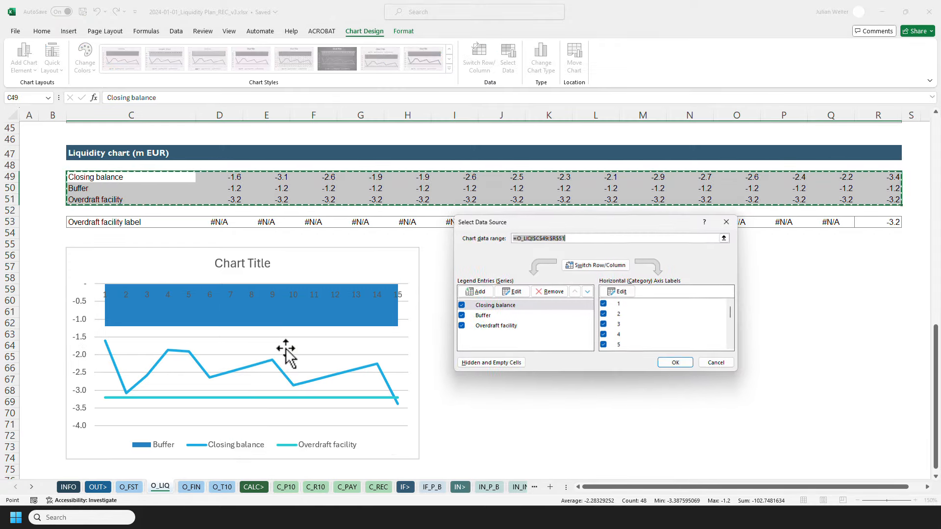
pyautogui.click(475, 292)
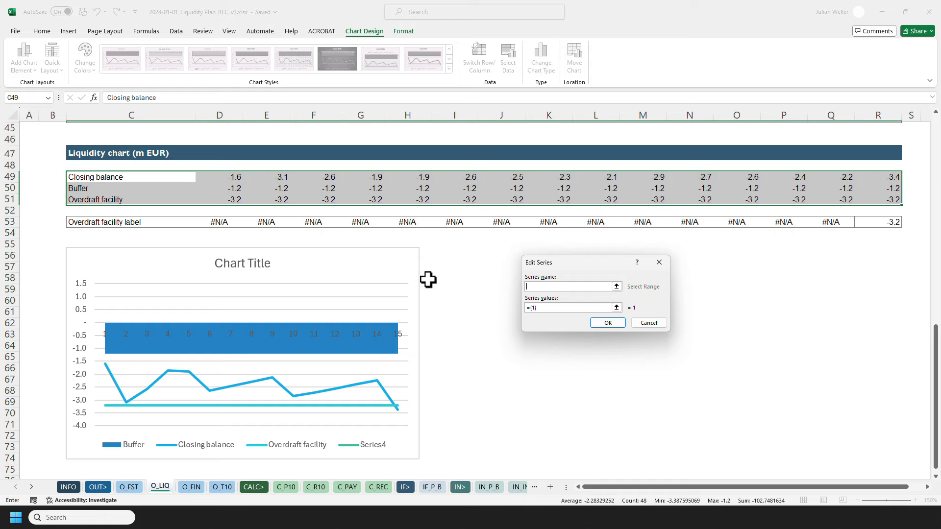
pyautogui.click(133, 177)
pyautogui.click(542, 308)
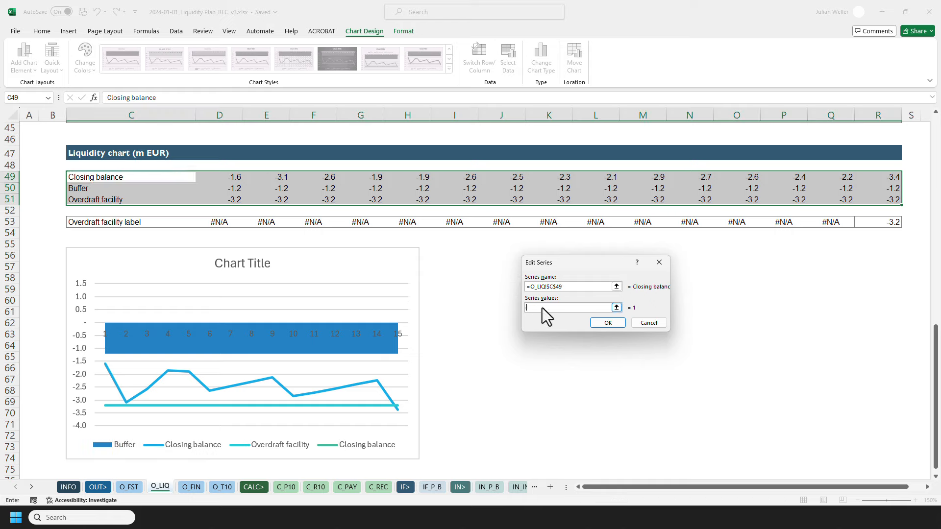
pyautogui.click(234, 178)
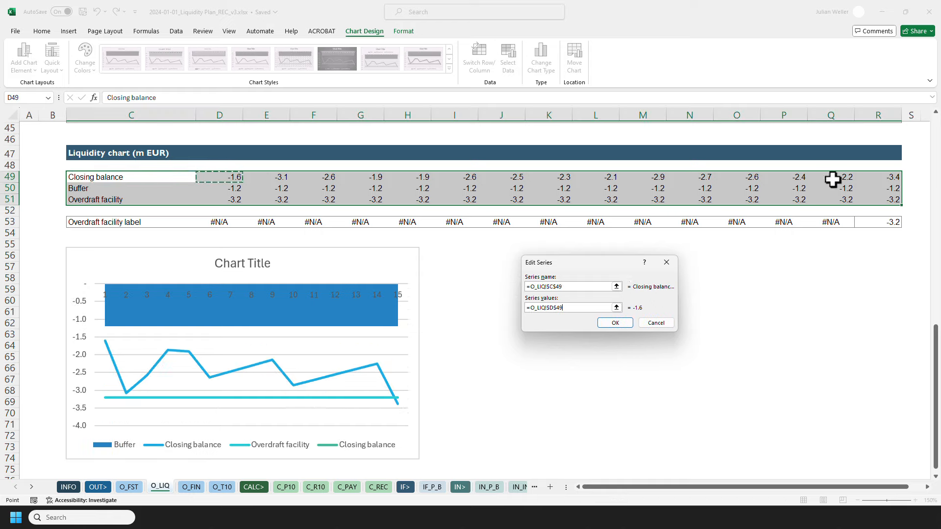
pyautogui.keyDown('shift'); pyautogui.click(870, 171); pyautogui.keyUp('shift')
pyautogui.click(615, 322)
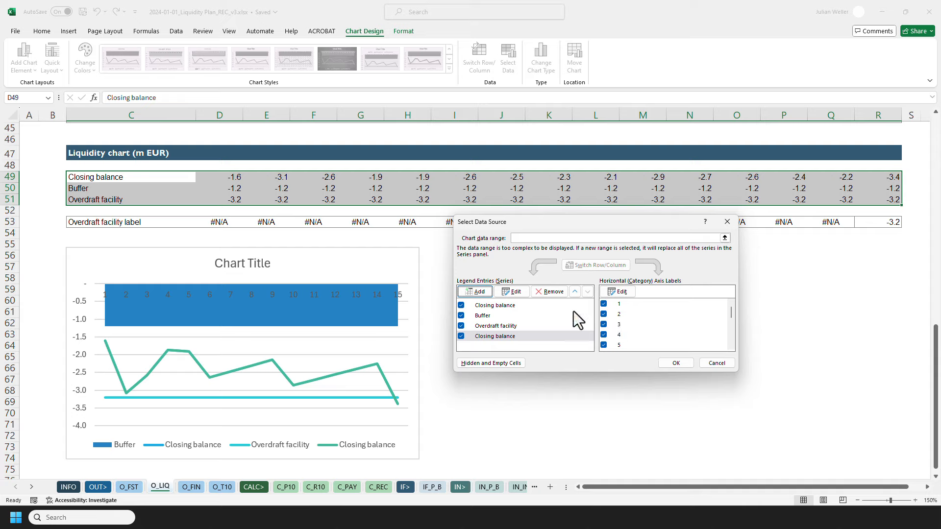
# Move the added Closing balance series up two positions in the series order.
pyautogui.click(514, 336)
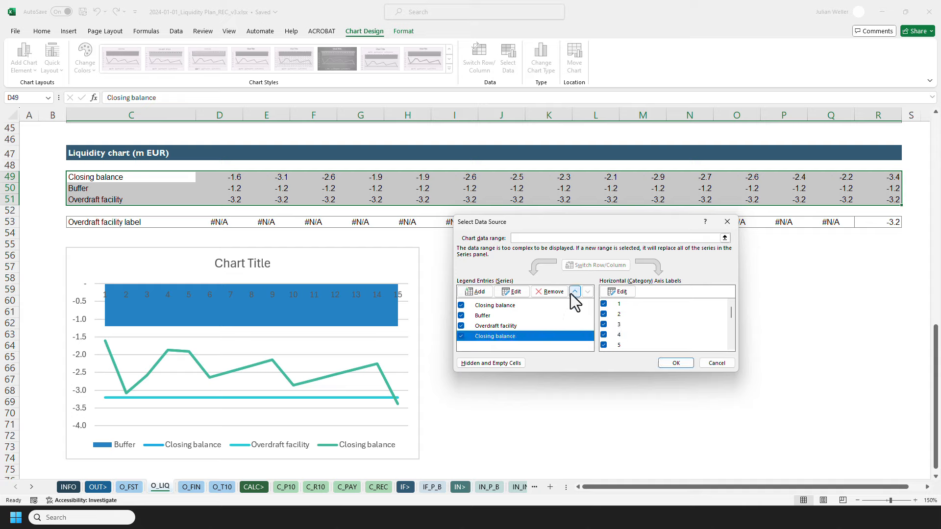
pyautogui.click(574, 293)
pyautogui.click(574, 292)
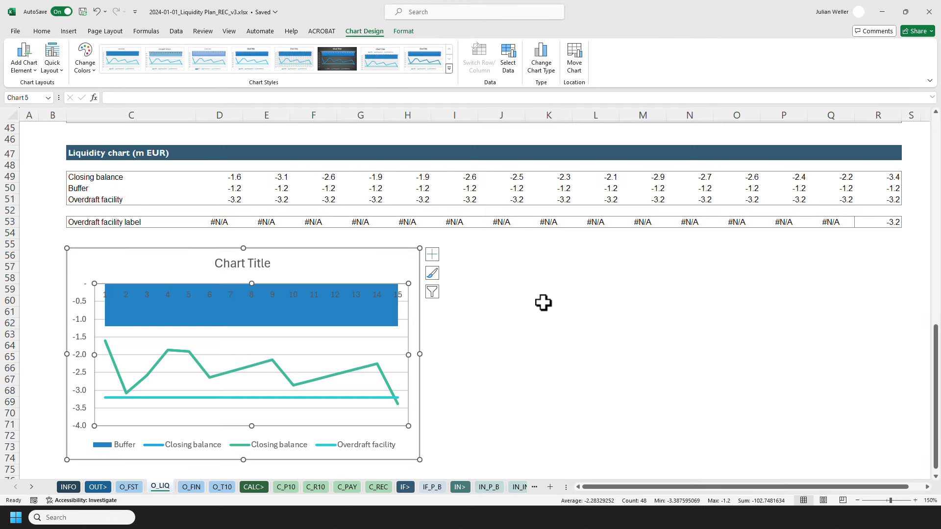
pyautogui.click(675, 363)
# Change the second Closing balance series' chart type to Stacked Area.
pyautogui.click(534, 76)
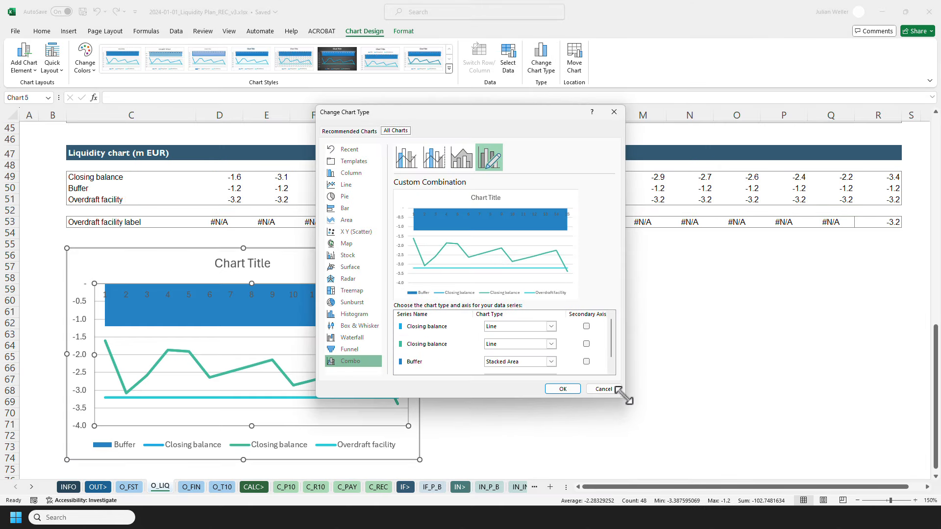
pyautogui.moveTo(621, 395); pyautogui.dragTo(646, 424)
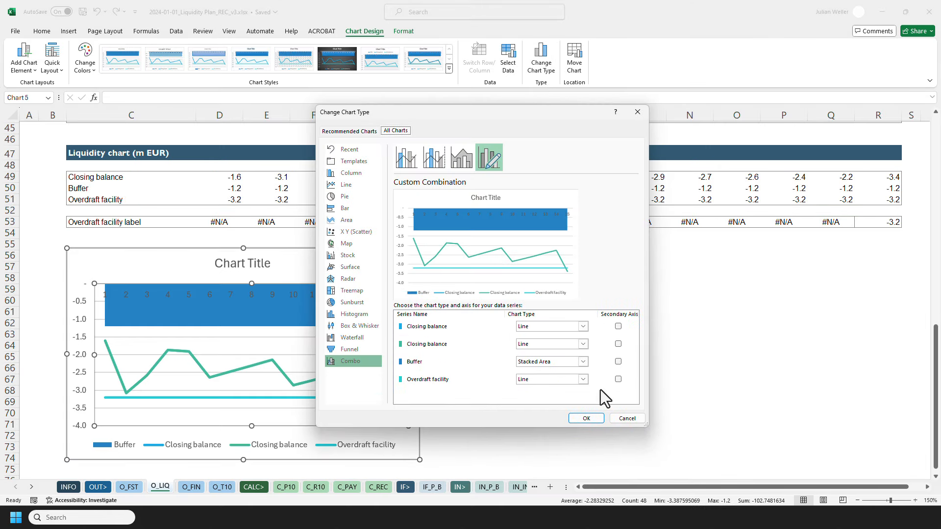
pyautogui.click(537, 345)
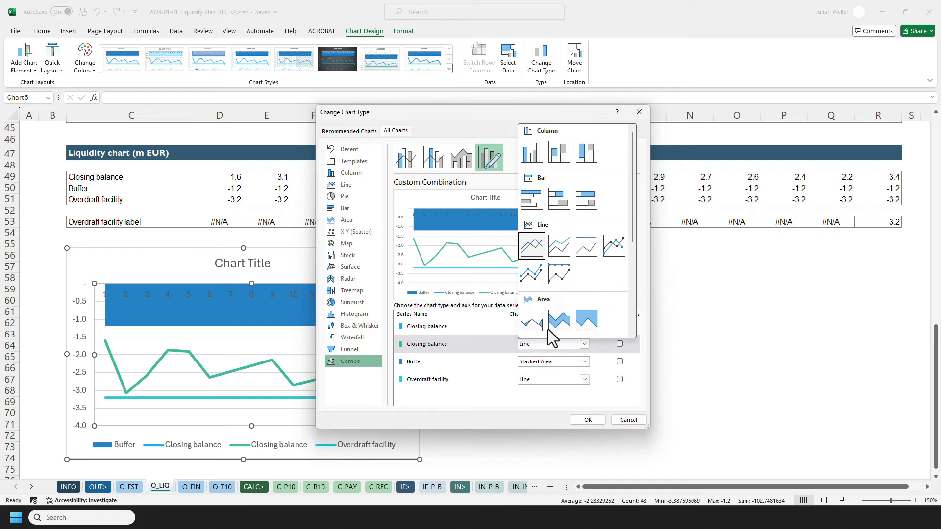
pyautogui.click(554, 317)
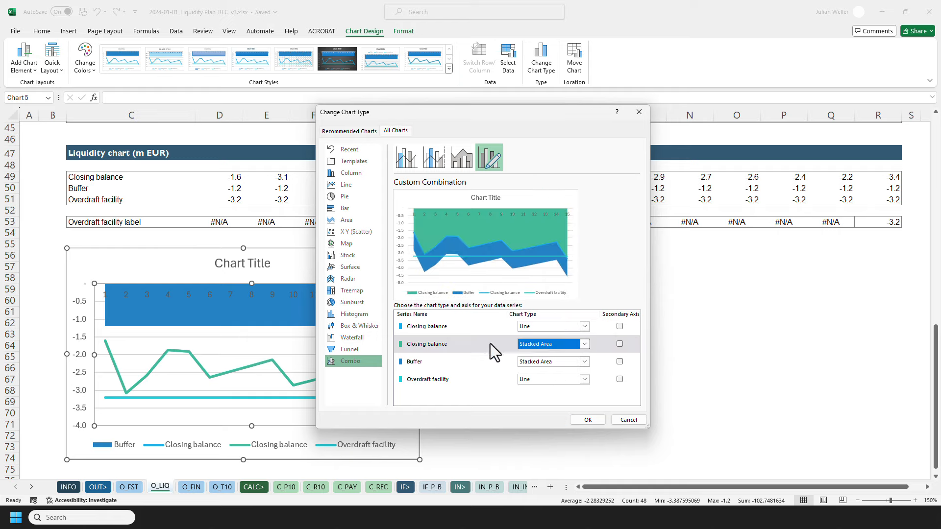
pyautogui.click(583, 419)
# Set the Closing balance area series to No Fill.
pyautogui.click(178, 310)
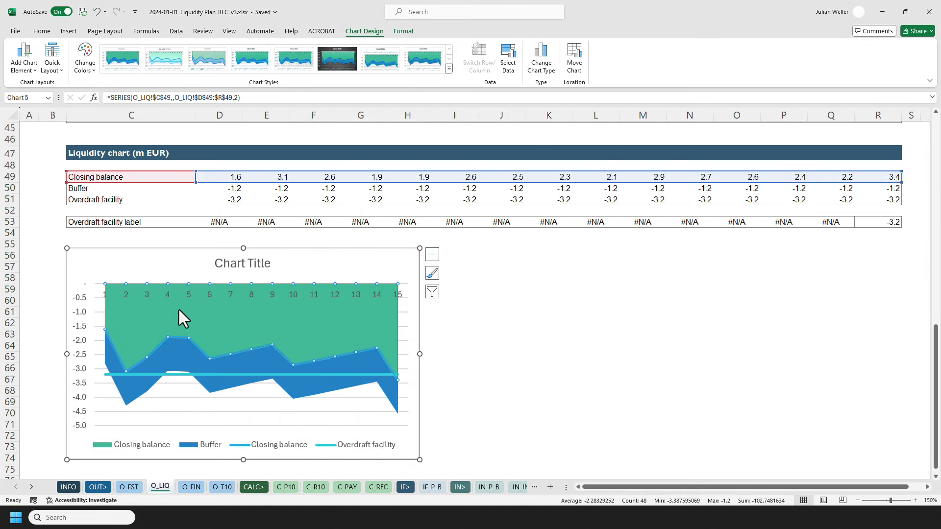
pyautogui.rightClick(179, 310)
pyautogui.click(192, 289)
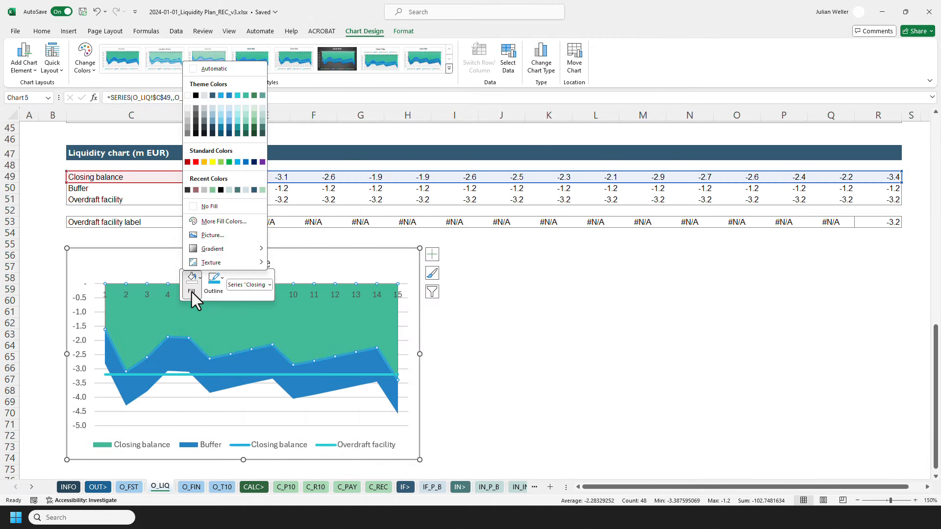
pyautogui.click(204, 208)
pyautogui.click(460, 332)
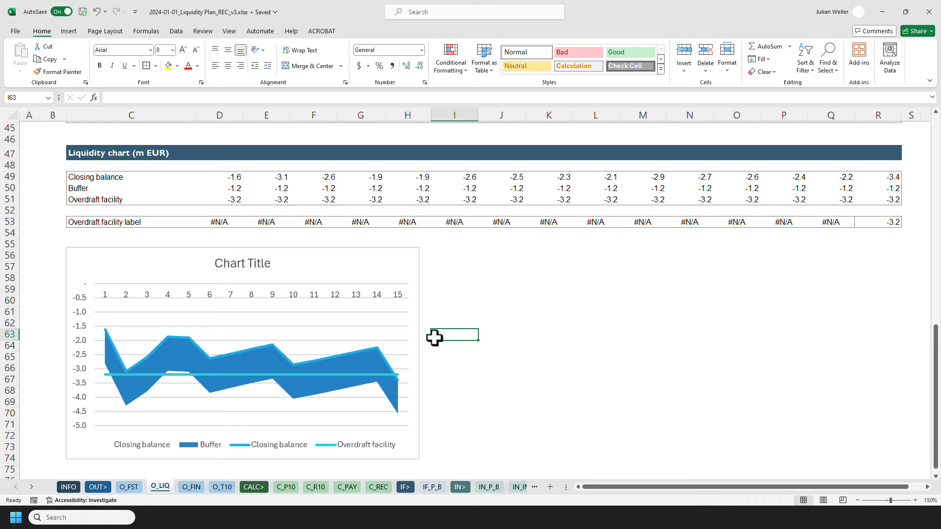
# Try to change the Buffer area series' fill colour.
pyautogui.click(177, 355)
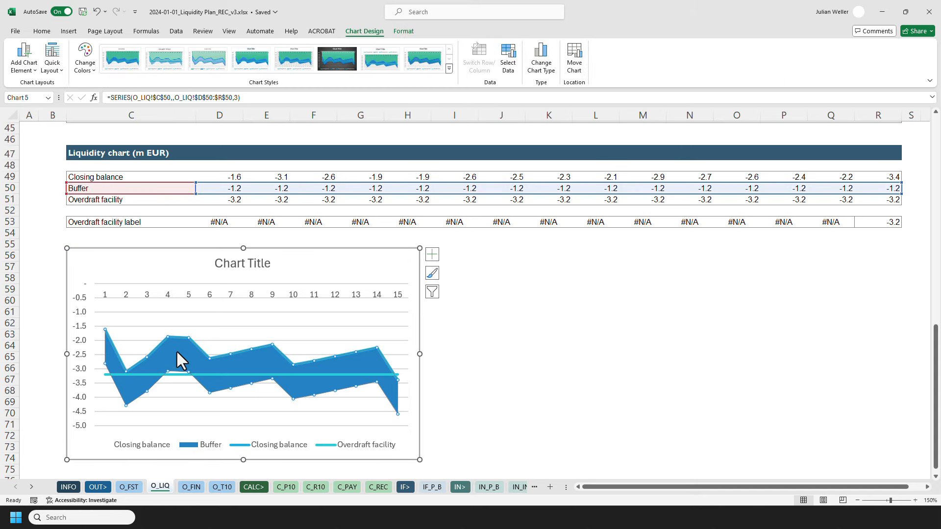
pyautogui.click(42, 32)
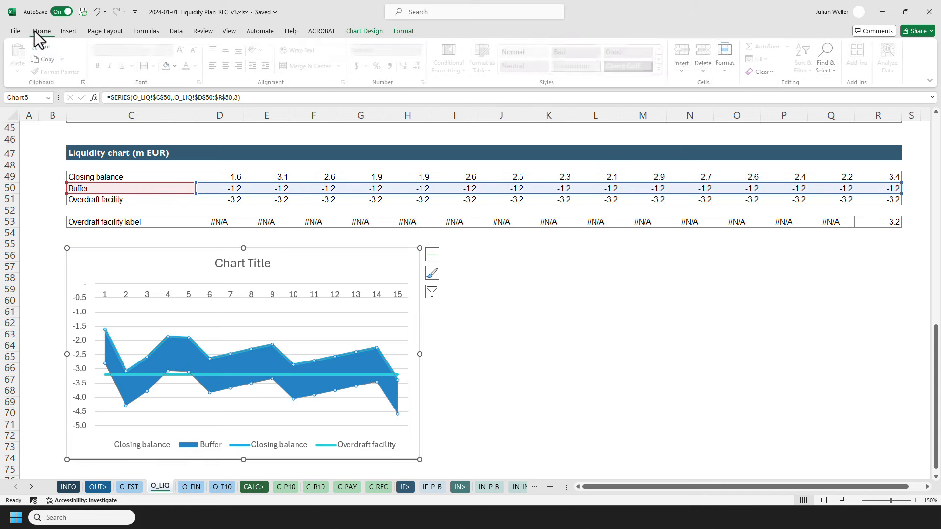
pyautogui.click(175, 69)
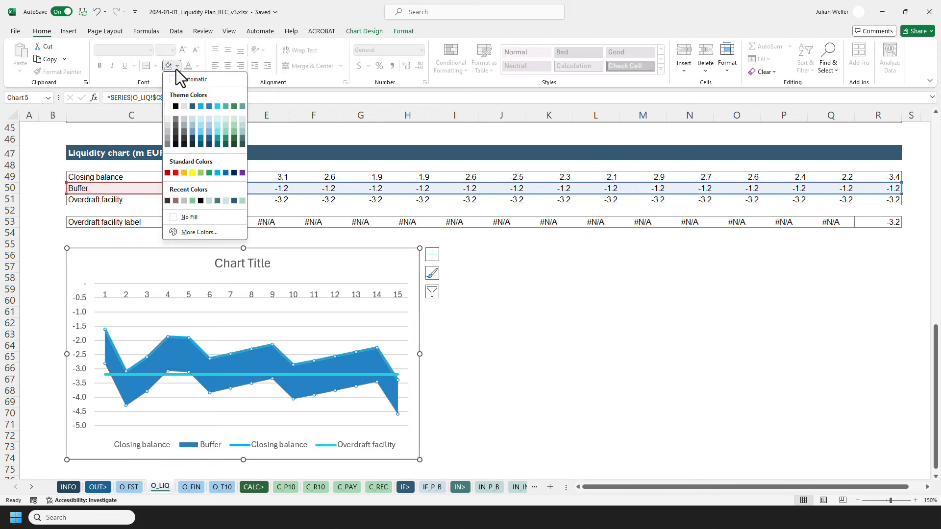
pyautogui.click(175, 69)
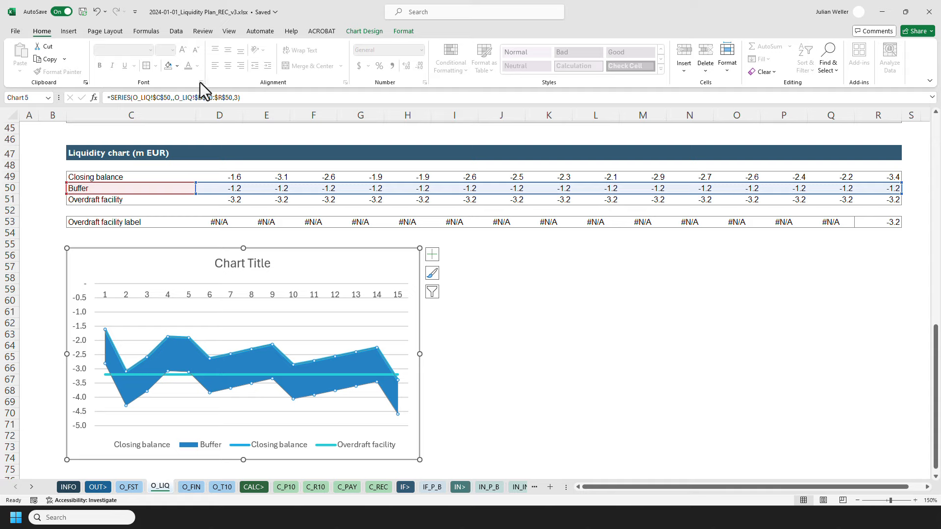
pyautogui.rightClick(255, 369)
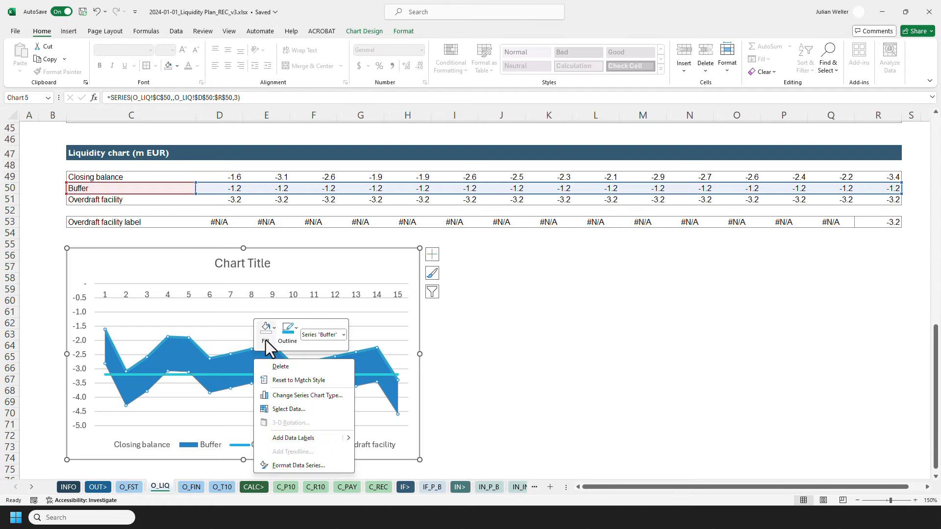
pyautogui.click(266, 343)
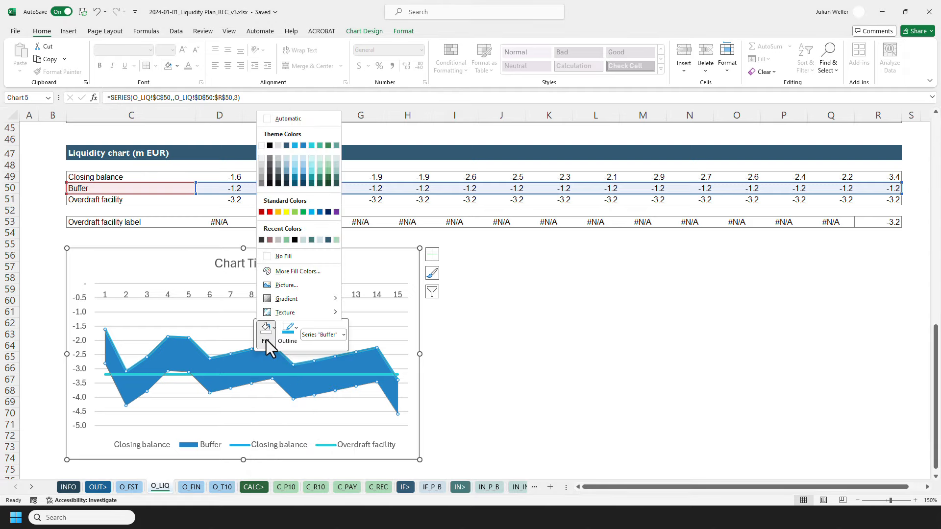
pyautogui.click(289, 271)
pyautogui.click(565, 203)
pyautogui.press('Escape')
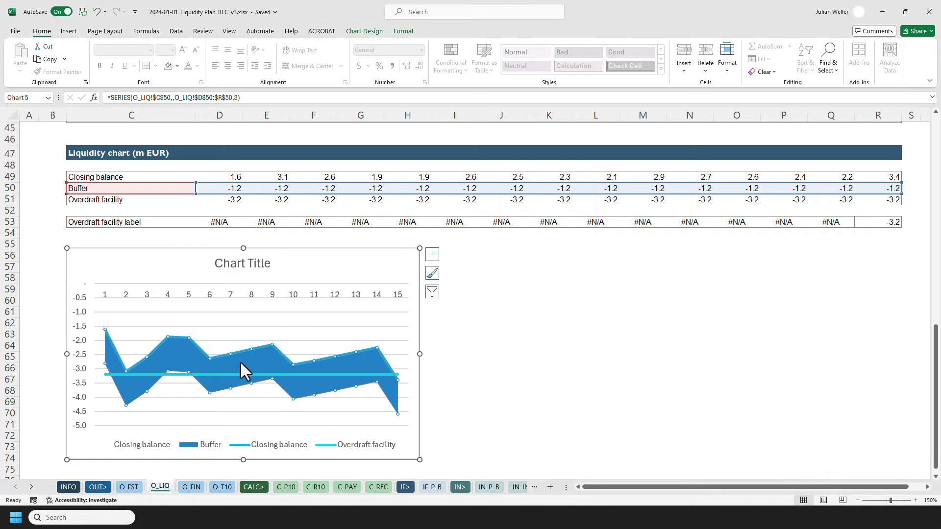
# Give the Buffer area series a light pattern fill with a dark blue foreground colour.
pyautogui.rightClick(241, 363)
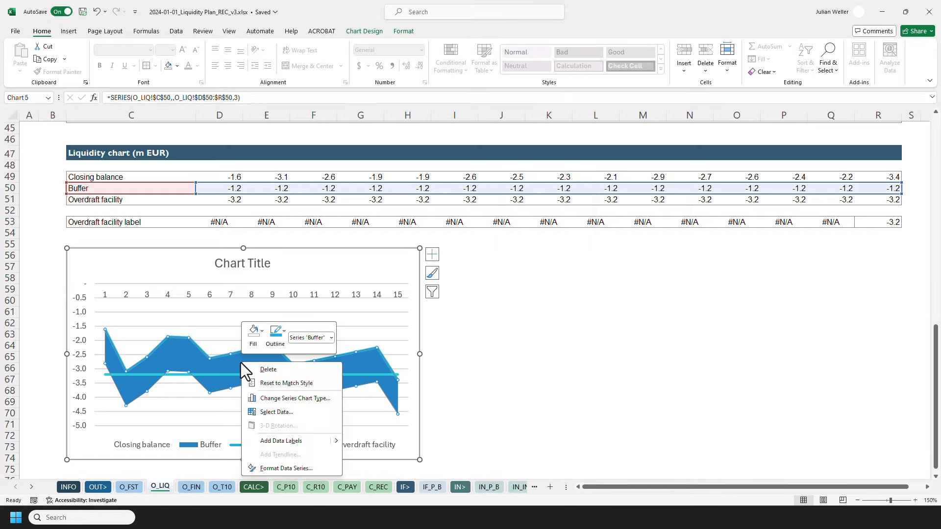
pyautogui.click(309, 469)
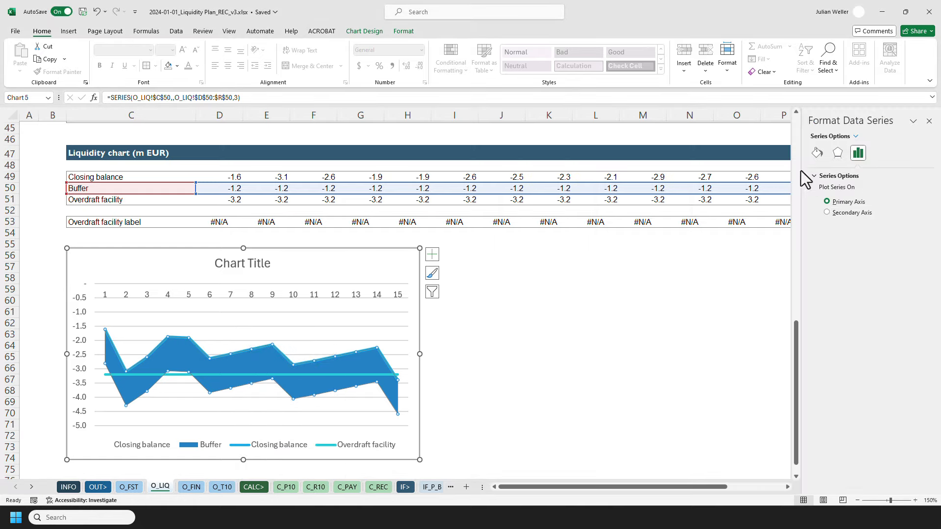
pyautogui.click(817, 152)
pyautogui.click(823, 182)
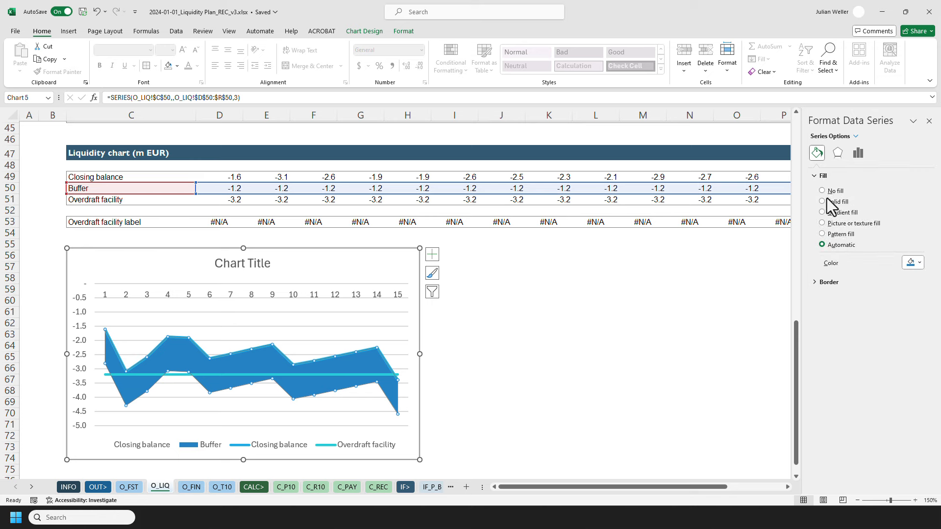
pyautogui.click(841, 234)
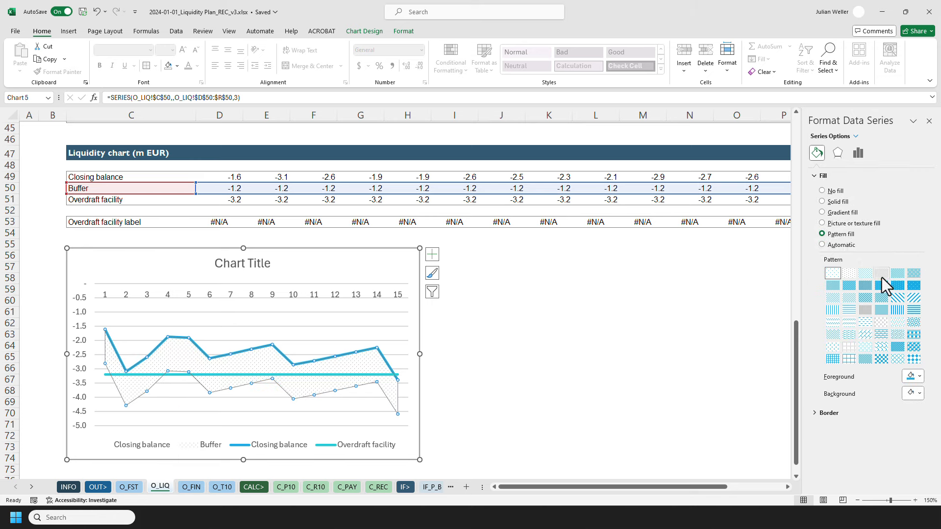
pyautogui.click(865, 273)
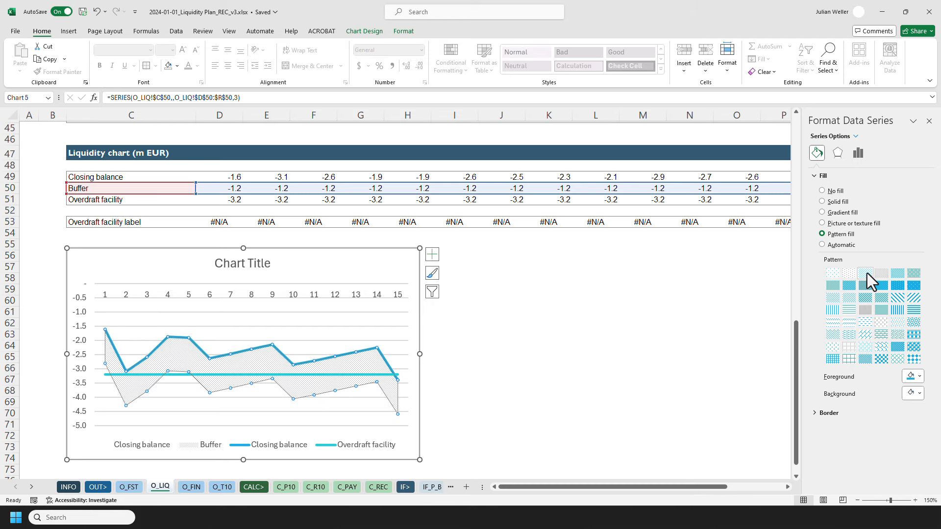
pyautogui.click(914, 377)
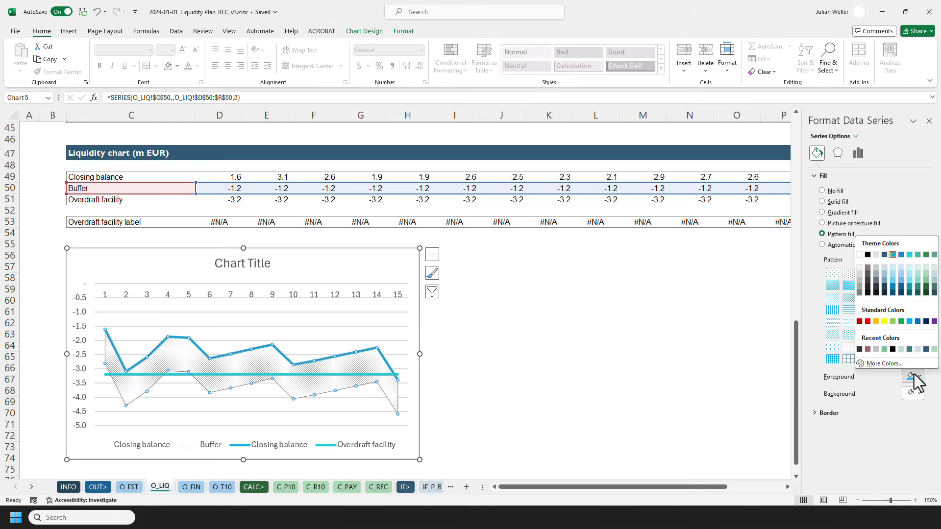
pyautogui.click(884, 255)
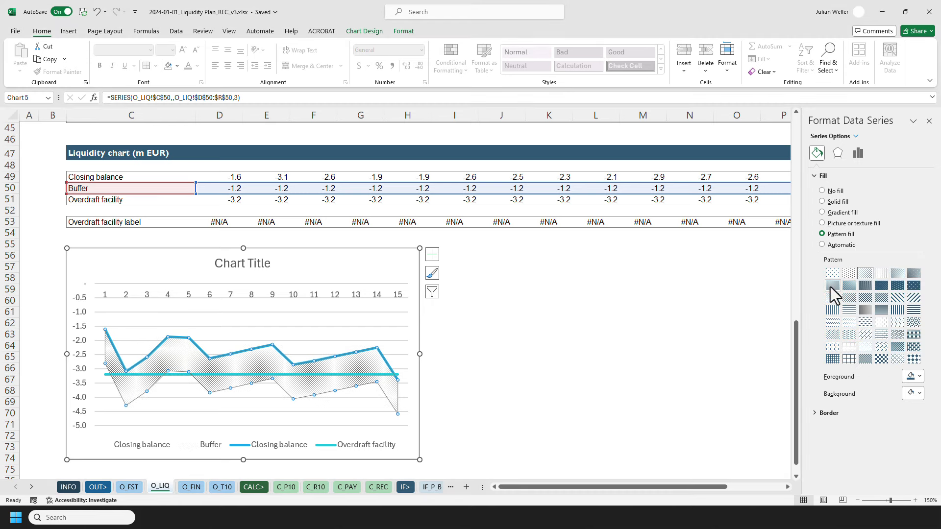
pyautogui.click(930, 121)
pyautogui.click(454, 335)
pyautogui.click(441, 301)
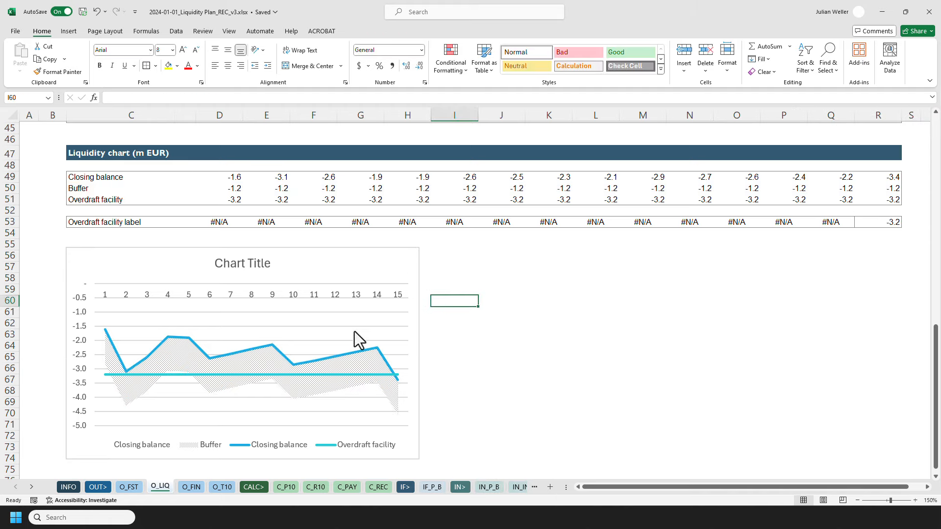
pyautogui.click(336, 374)
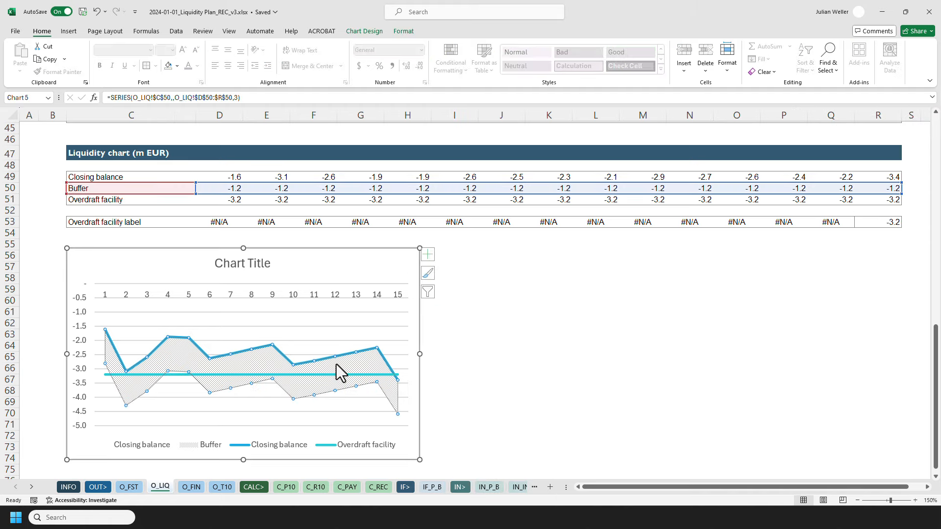
pyautogui.click(176, 66)
pyautogui.click(202, 226)
pyautogui.click(566, 202)
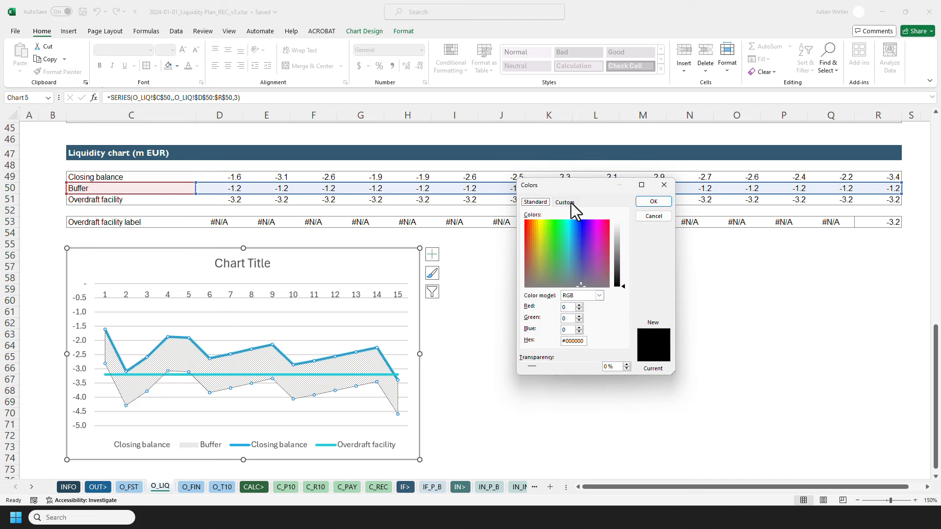
pyautogui.press('Escape')
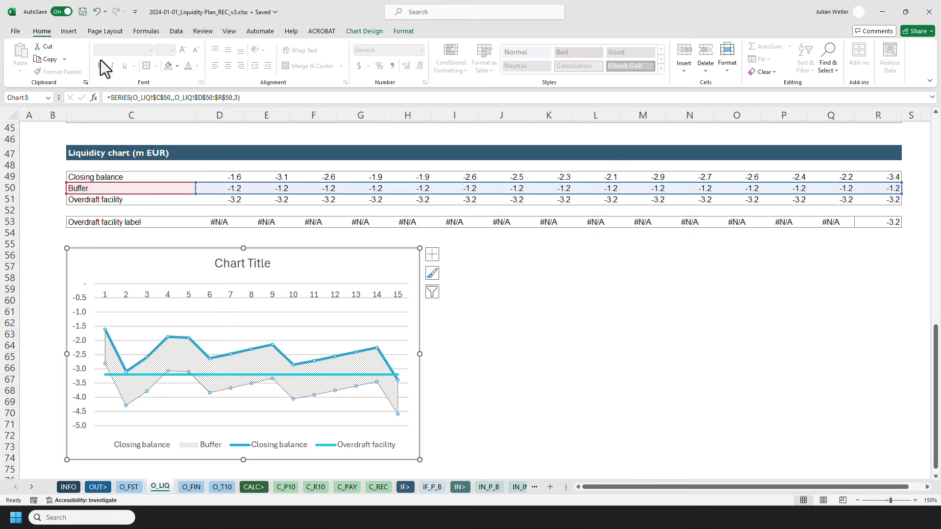
pyautogui.click(454, 322)
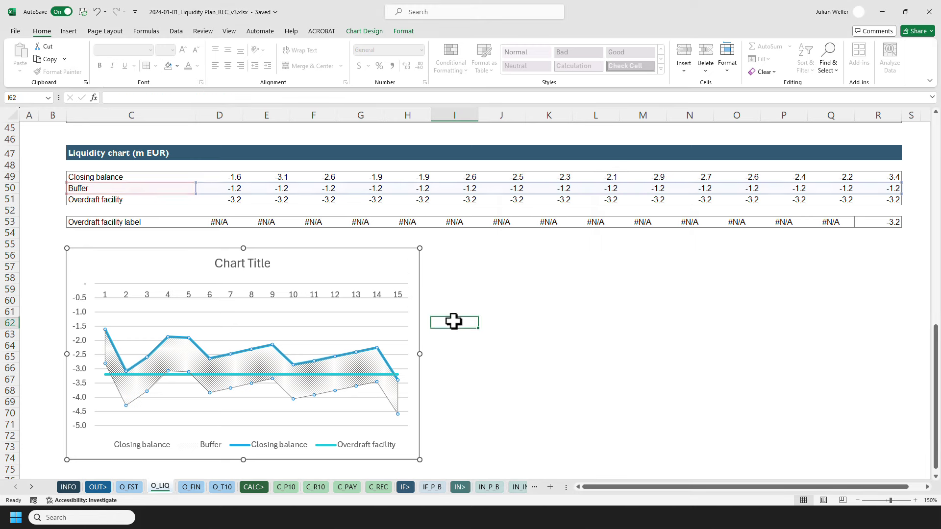
pyautogui.click(373, 365)
pyautogui.rightClick(372, 365)
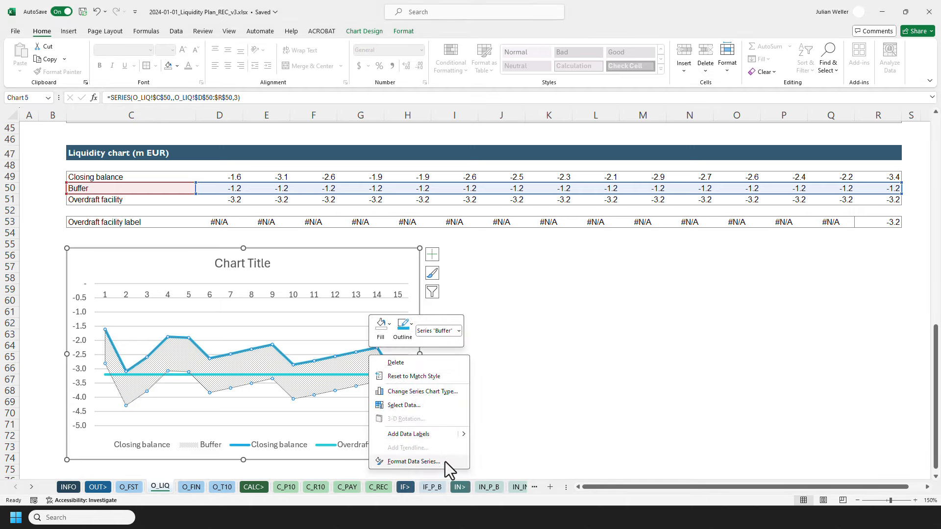
pyautogui.click(478, 309)
pyautogui.click(455, 310)
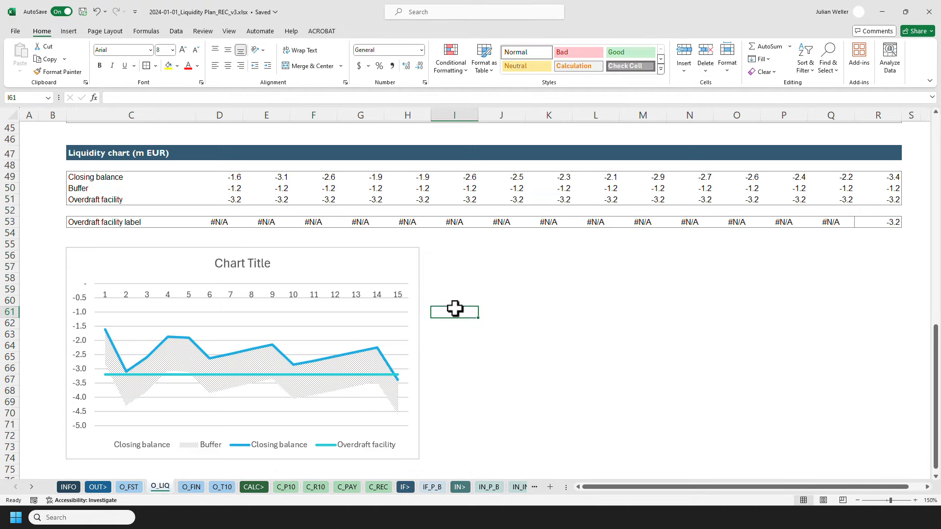
# Format the Closing balance line with a dark blue outline and a 1½ pt weight.
pyautogui.click(271, 347)
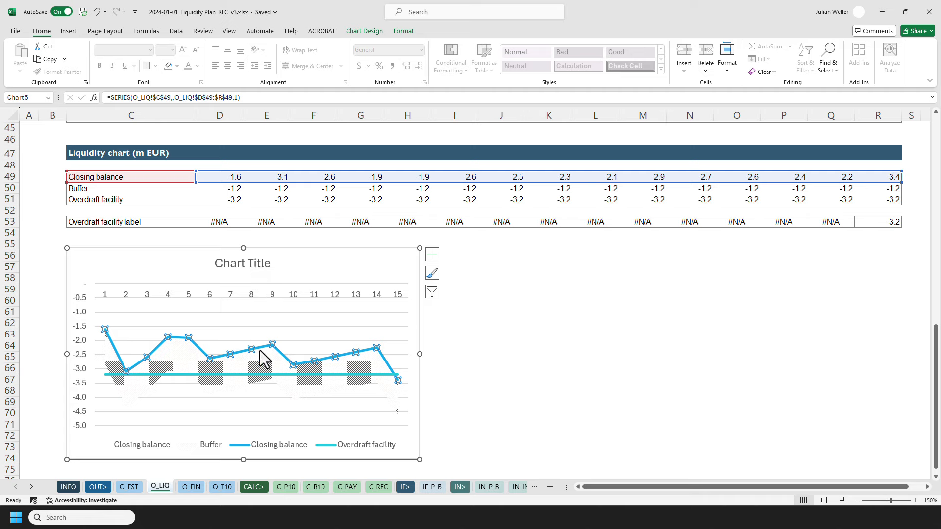
pyautogui.click(261, 349)
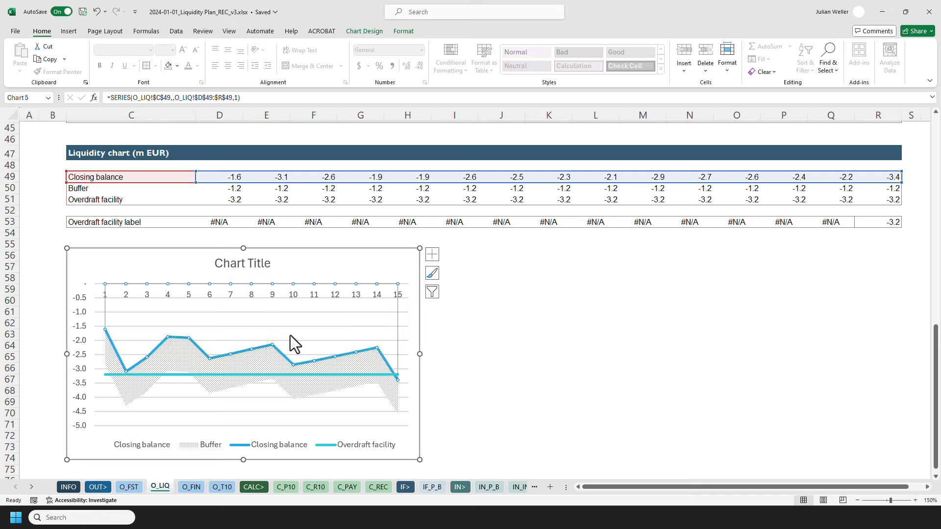
pyautogui.click(441, 345)
pyautogui.click(380, 356)
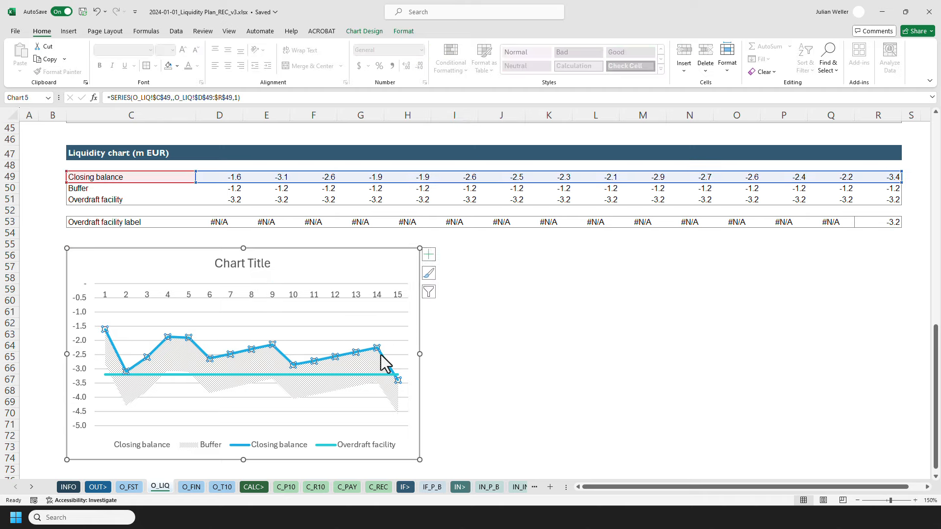
pyautogui.click(405, 32)
pyautogui.click(395, 61)
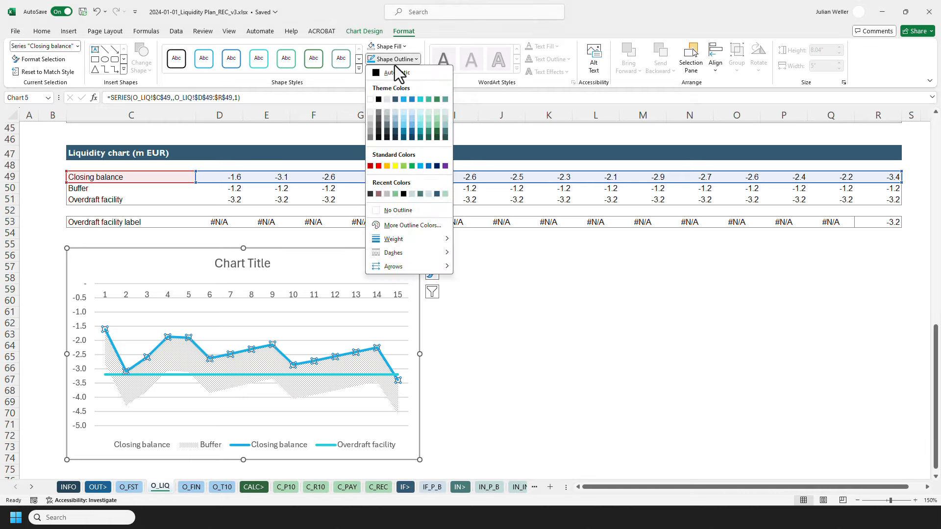
pyautogui.click(396, 99)
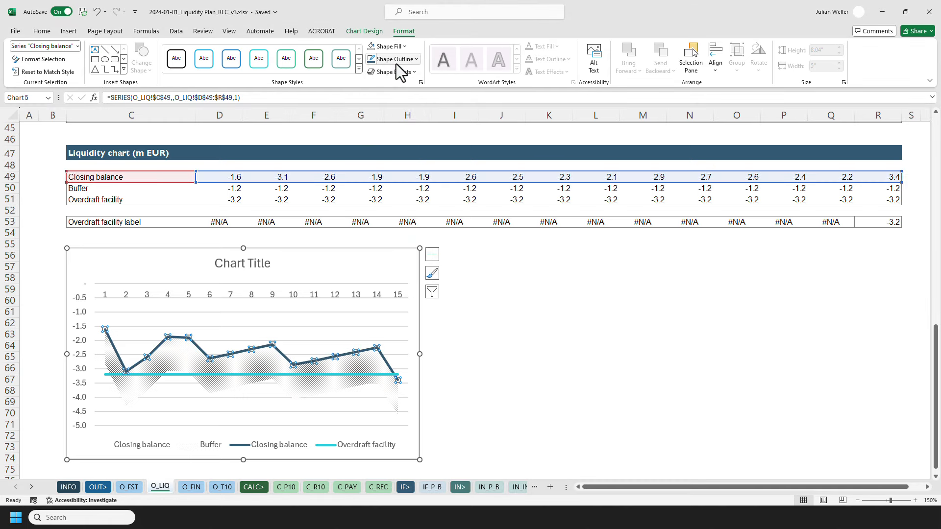
pyautogui.click(396, 61)
pyautogui.moveTo(412, 240)
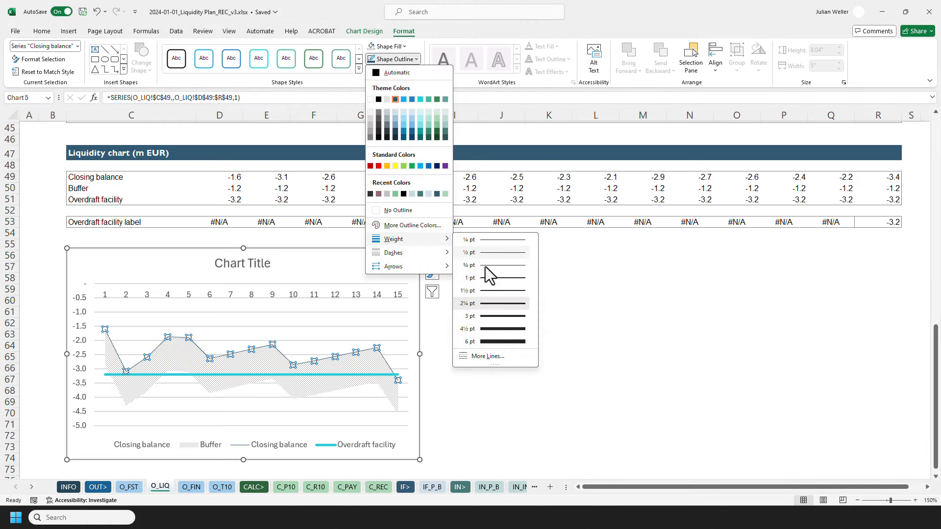
pyautogui.click(483, 288)
pyautogui.click(457, 301)
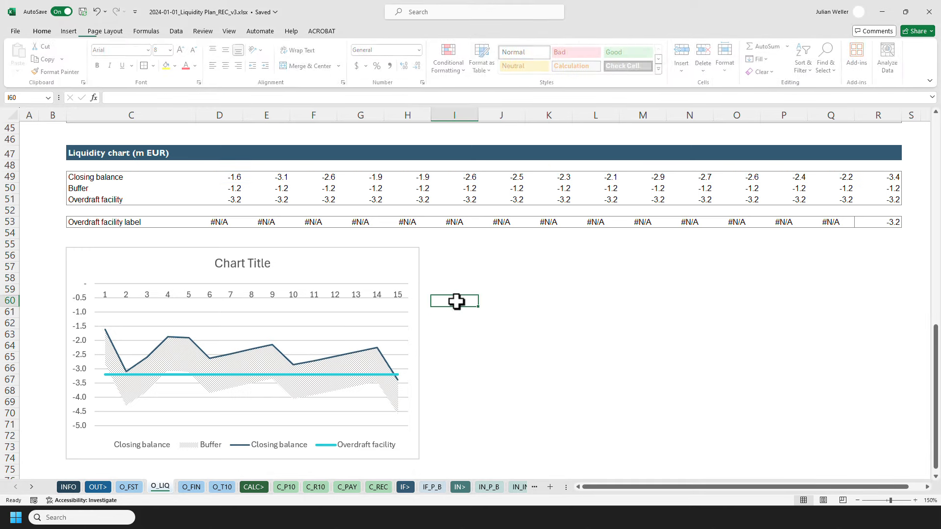
# Add data labels to the Closing balance line and position them above the points.
pyautogui.rightClick(292, 365)
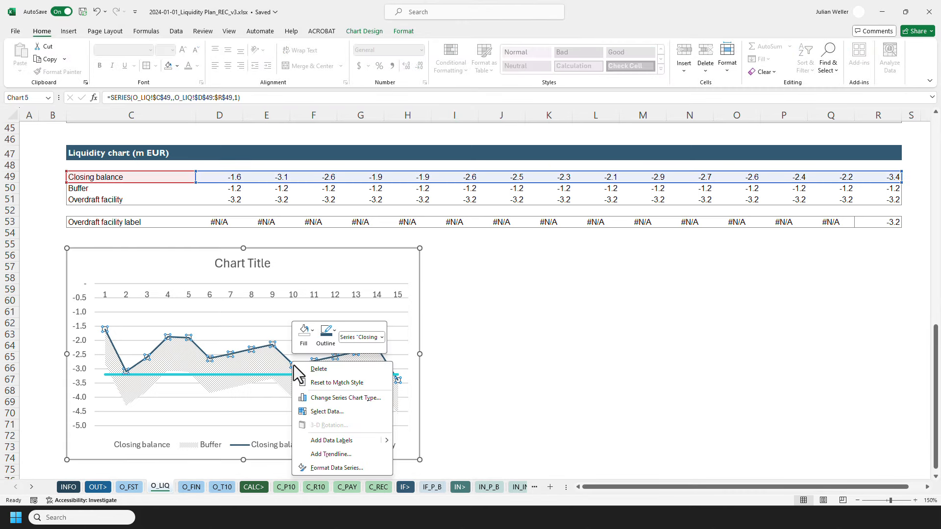
pyautogui.click(372, 440)
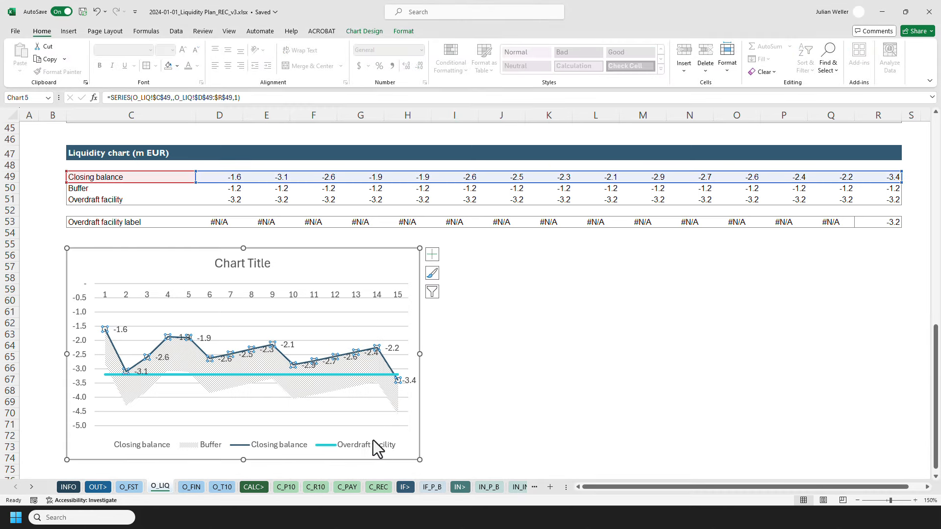
pyautogui.rightClick(396, 355)
pyautogui.click(456, 447)
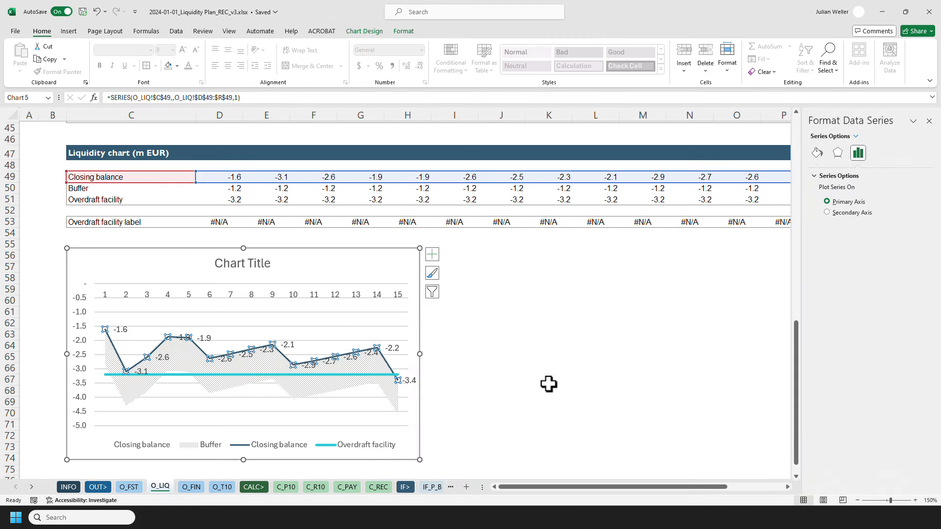
pyautogui.rightClick(395, 349)
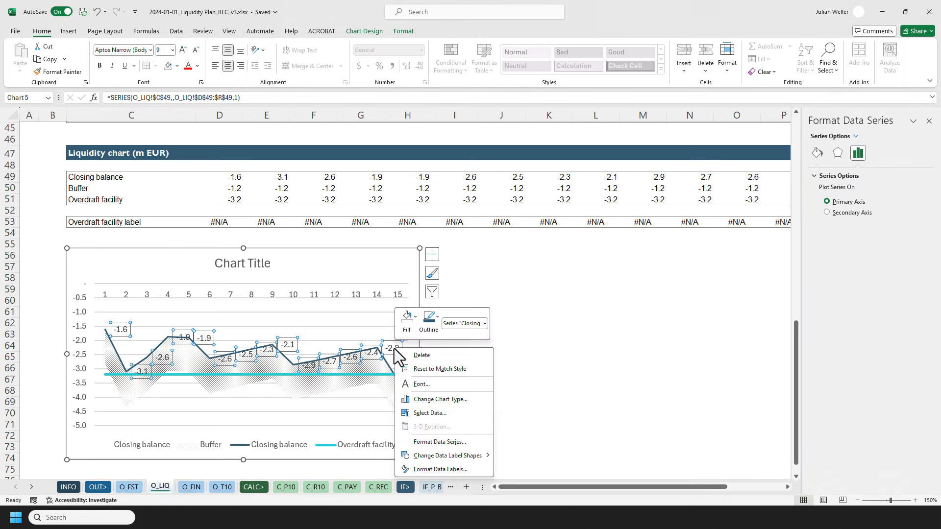
pyautogui.click(443, 468)
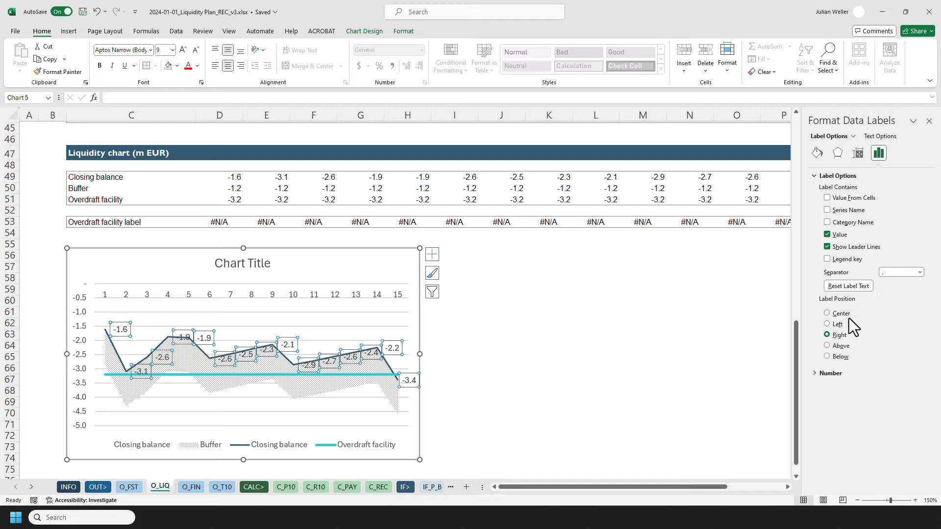
pyautogui.click(827, 346)
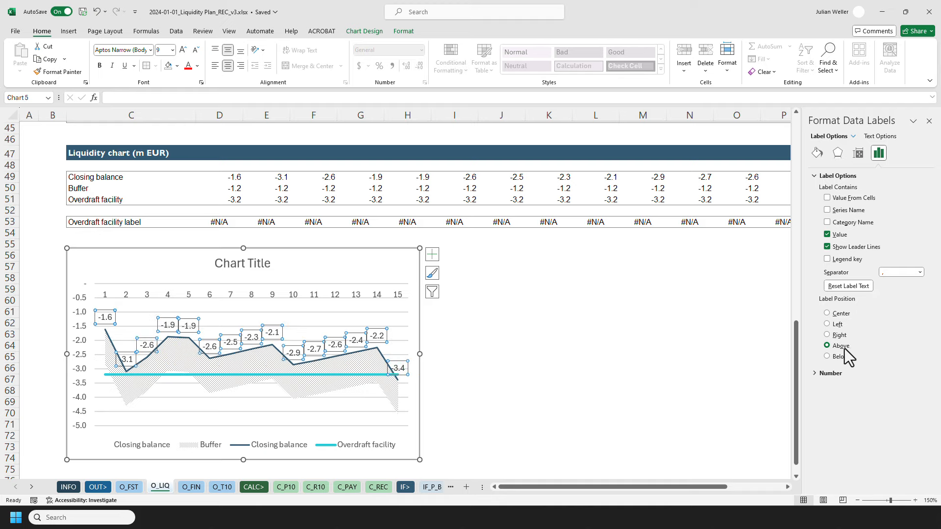
pyautogui.click(929, 121)
pyautogui.click(468, 346)
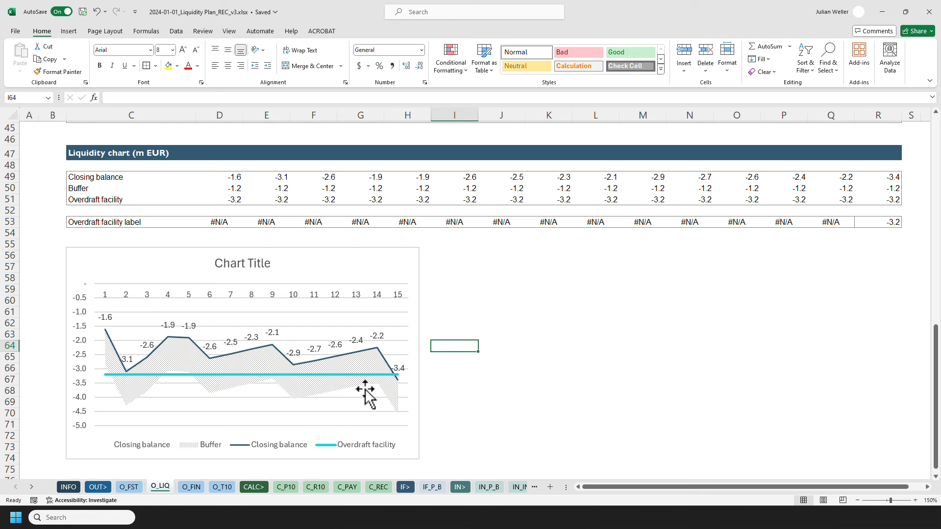
# Format the Overdraft facility line with a dark red outline and a long-dash style.
pyautogui.click(190, 374)
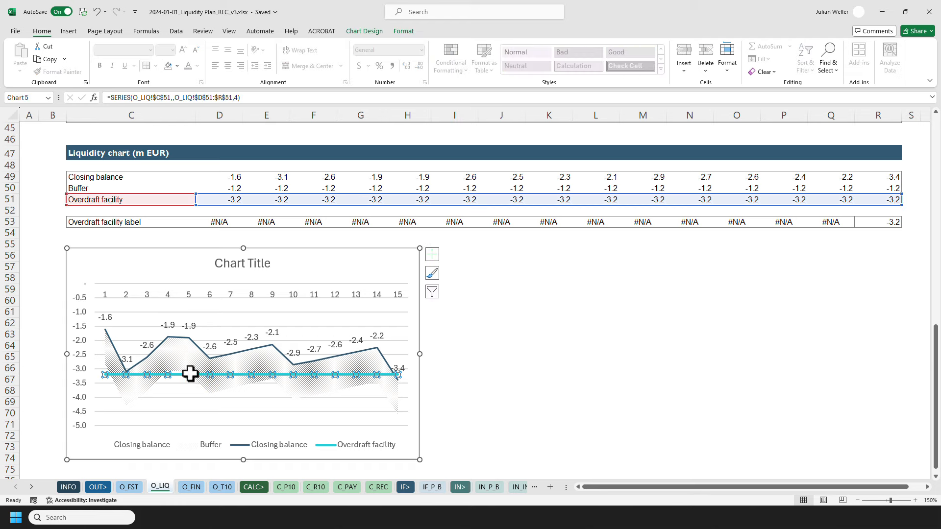
pyautogui.click(403, 31)
pyautogui.click(399, 59)
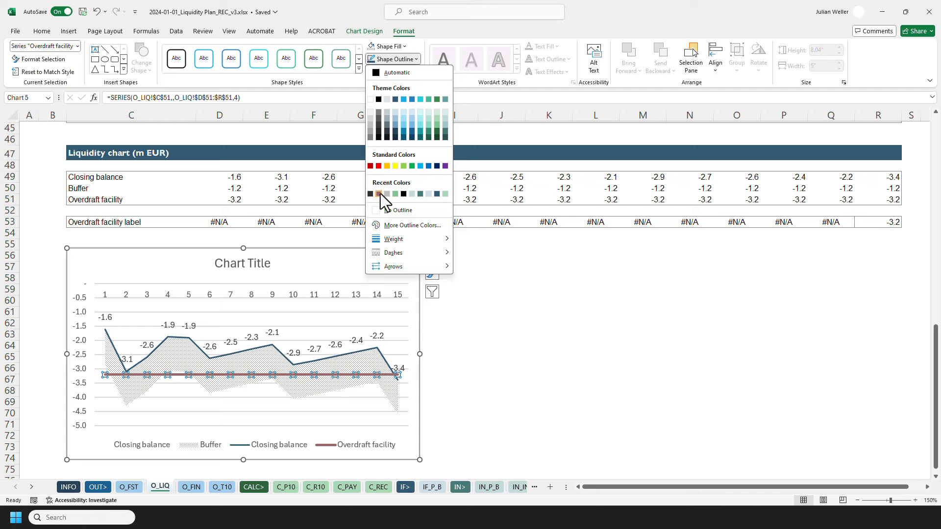
pyautogui.click(381, 193)
pyautogui.click(399, 59)
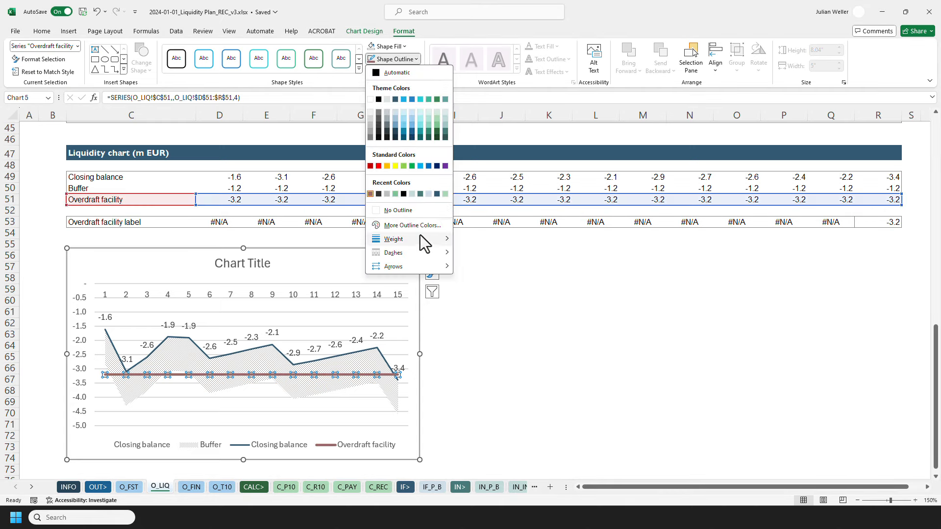
pyautogui.moveTo(420, 237)
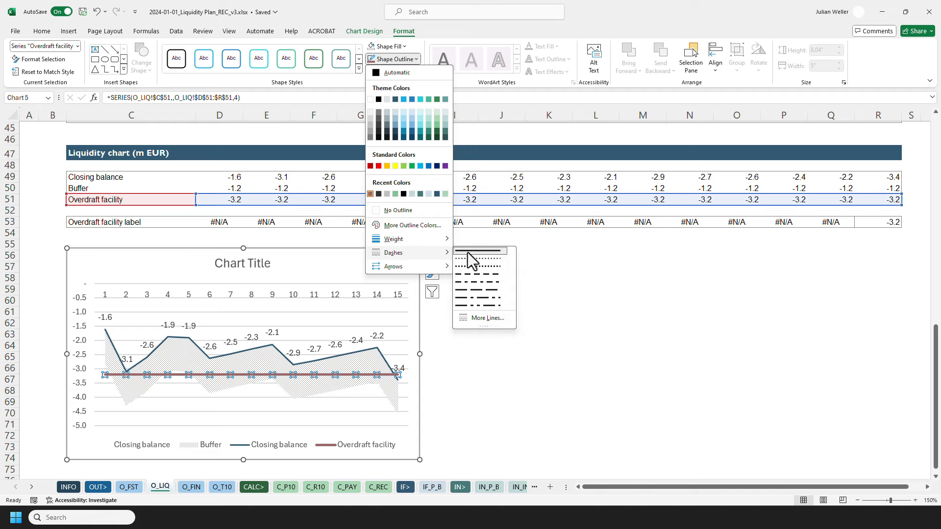
pyautogui.click(479, 299)
pyautogui.click(456, 356)
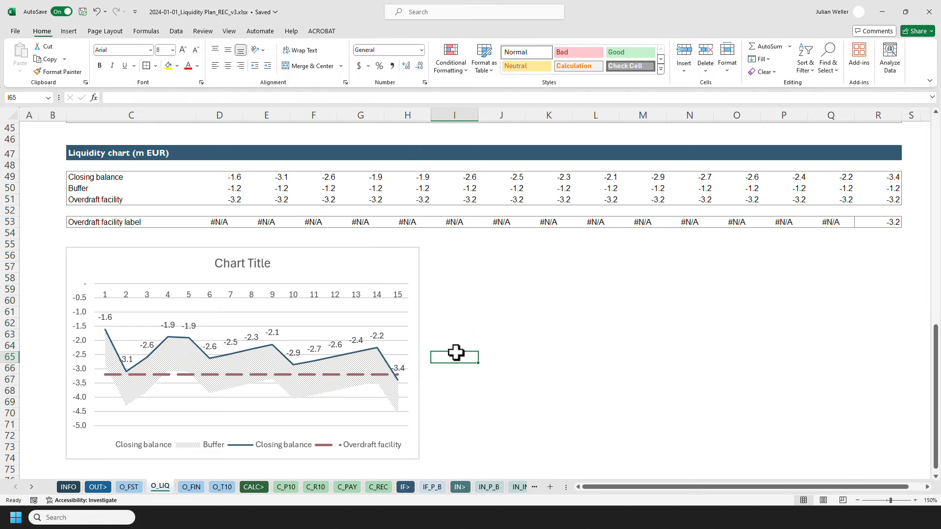
# Change the outline weight of the Overdraft facility line.
pyautogui.click(355, 375)
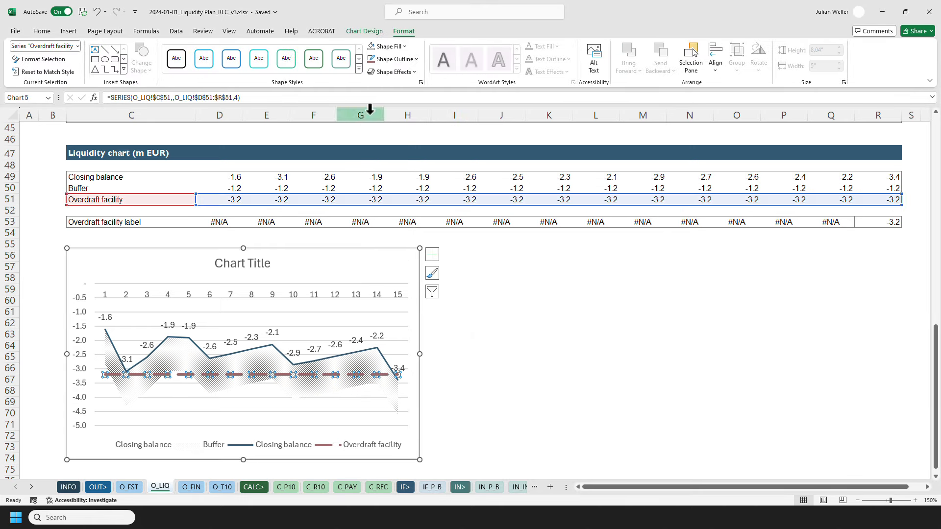
pyautogui.click(395, 59)
pyautogui.moveTo(409, 252)
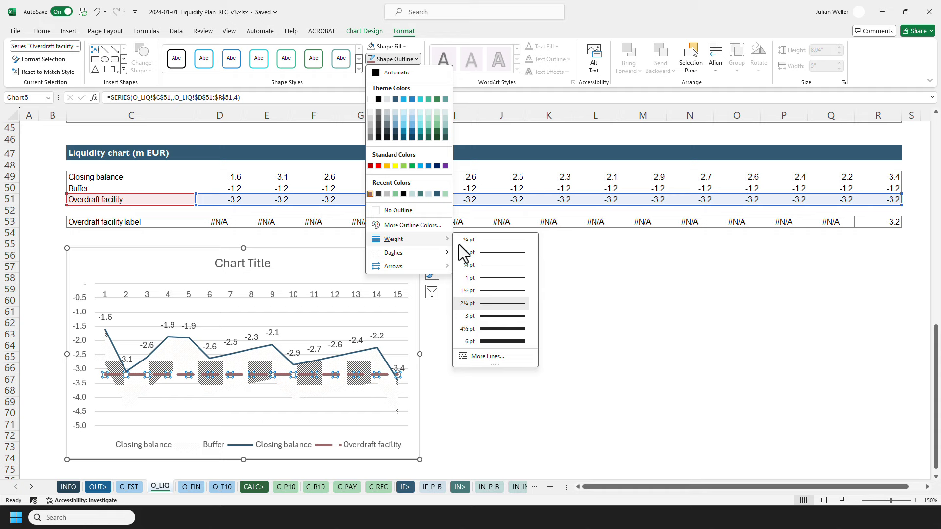
pyautogui.click(480, 299)
pyautogui.click(456, 335)
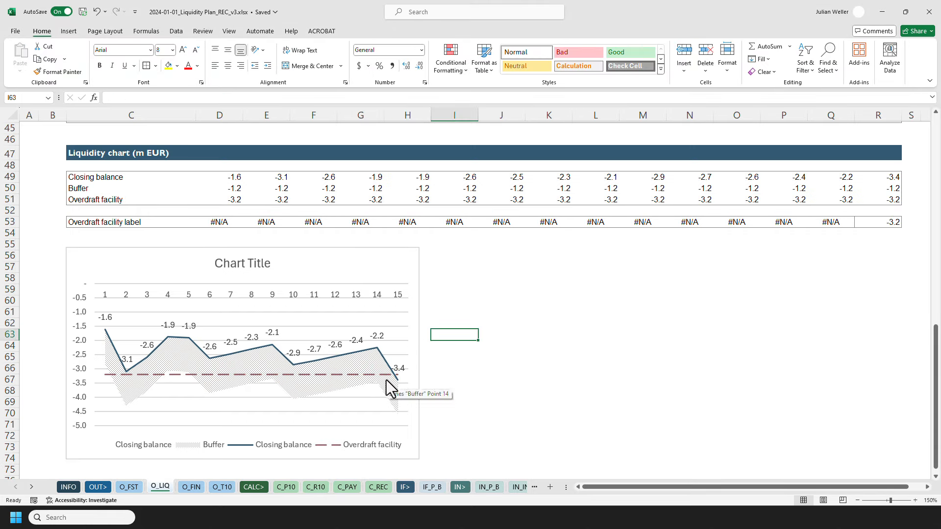
pyautogui.doubleClick(301, 326)
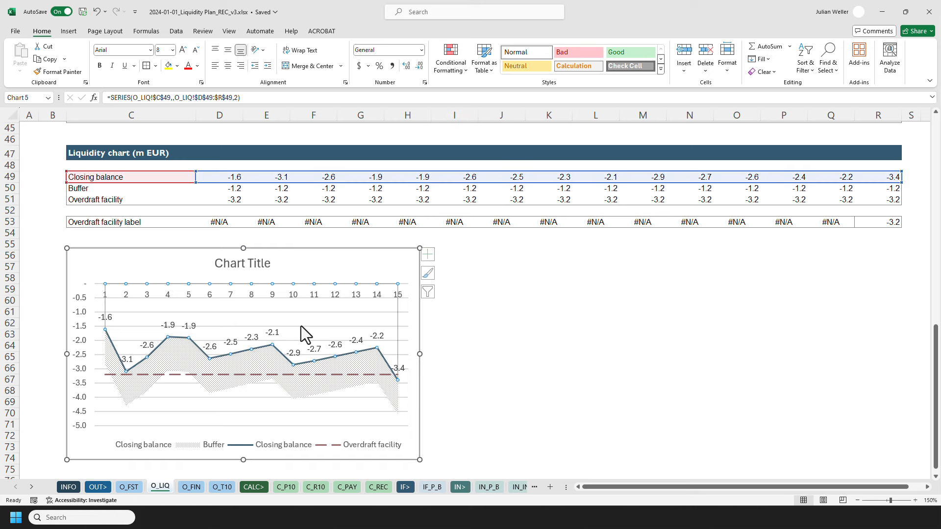
pyautogui.click(263, 398)
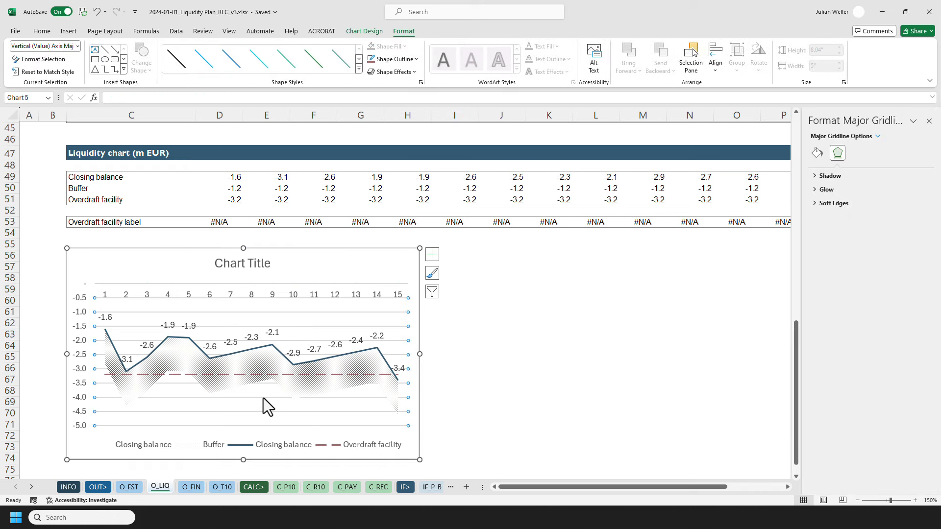
pyautogui.click(274, 404)
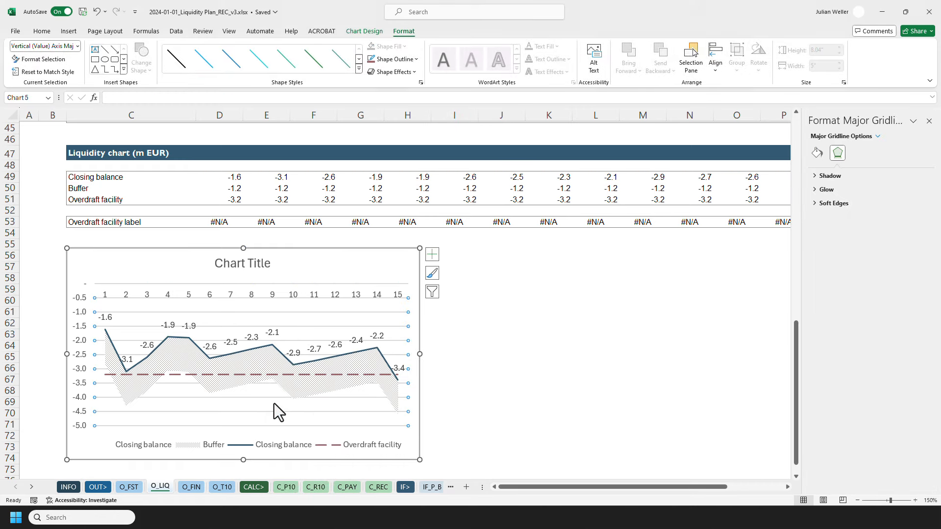
pyautogui.click(502, 372)
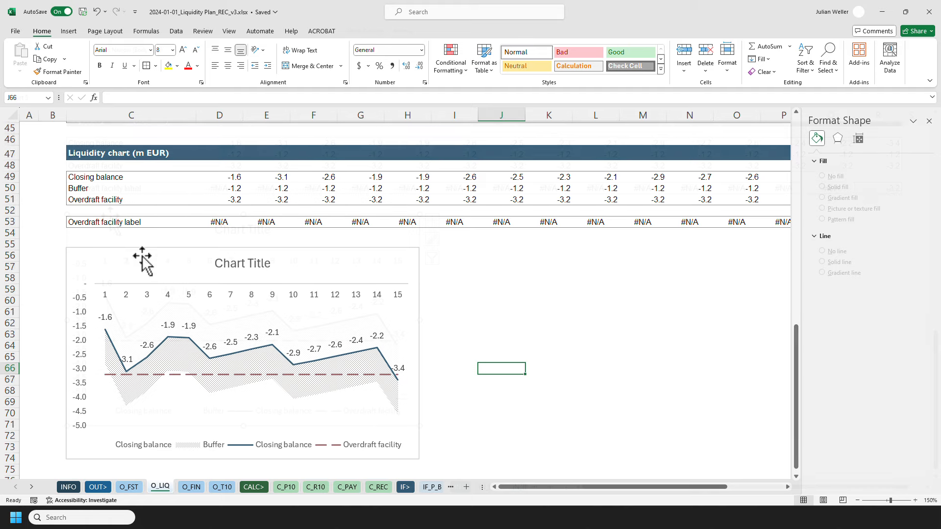
# Add a new chart series named from C53 with values from the Overdraft facility label row D53:R53.
pyautogui.scroll(-1, 141, 255)
pyautogui.click(110, 218)
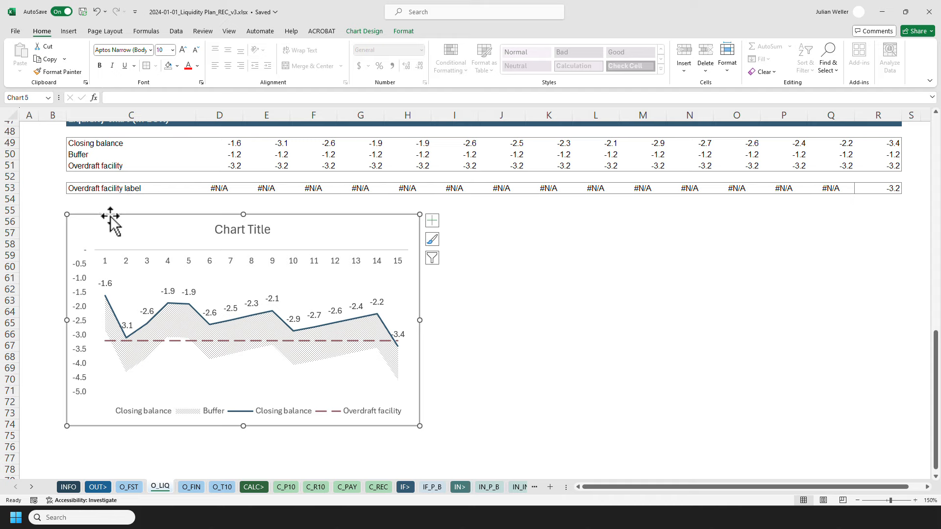
pyautogui.rightClick(217, 284)
pyautogui.click(264, 337)
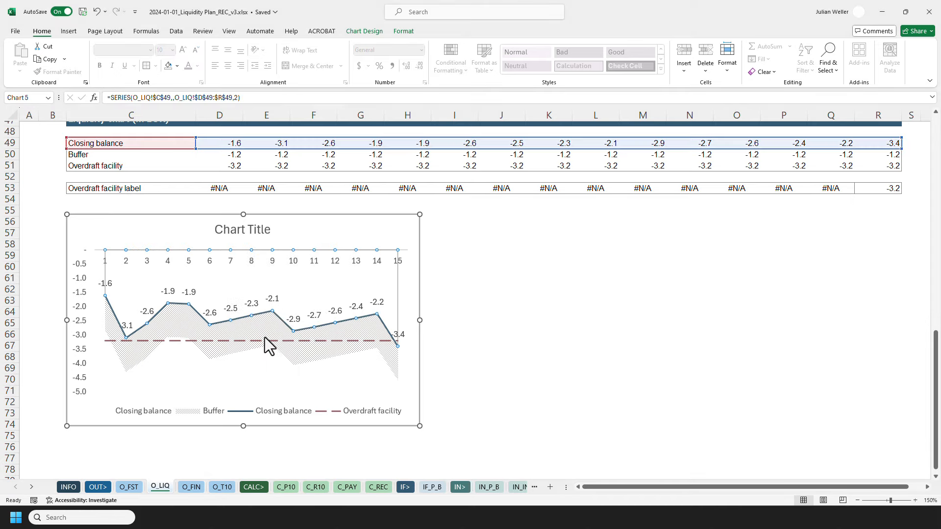
pyautogui.click(483, 294)
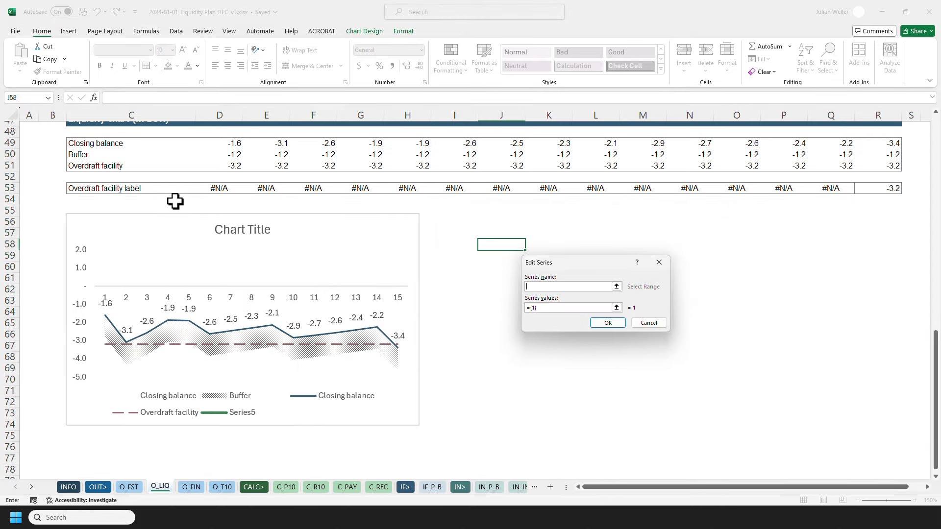
pyautogui.click(112, 192)
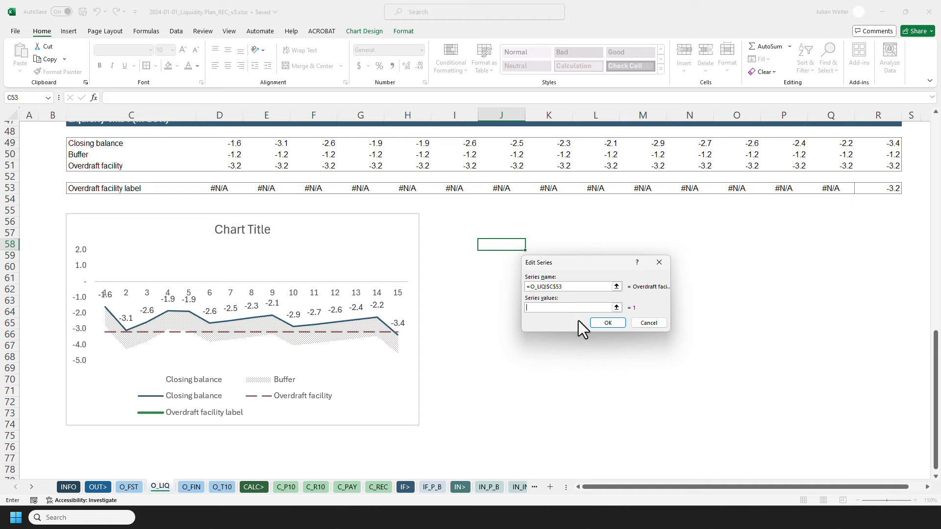
pyautogui.click(217, 187)
pyautogui.keyDown('shift'); pyautogui.click(887, 194); pyautogui.keyUp('shift')
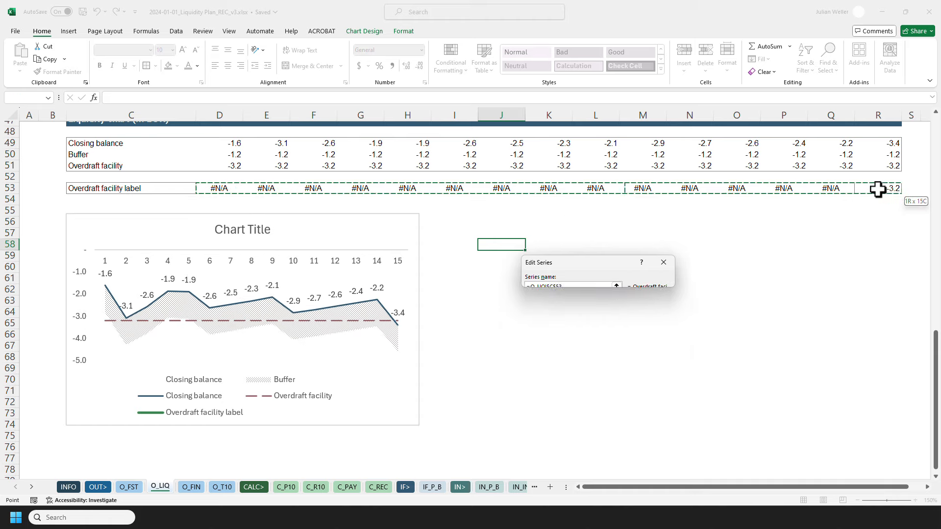
pyautogui.click(612, 323)
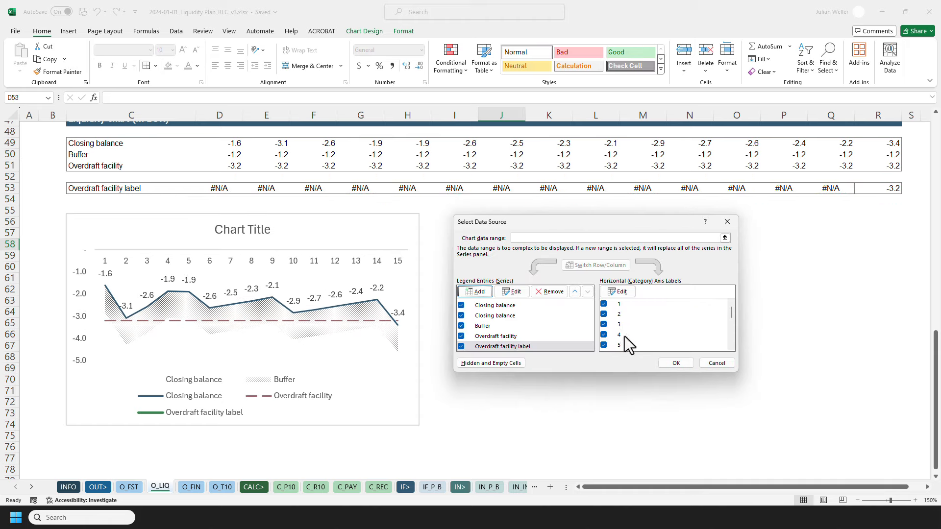
pyautogui.click(675, 363)
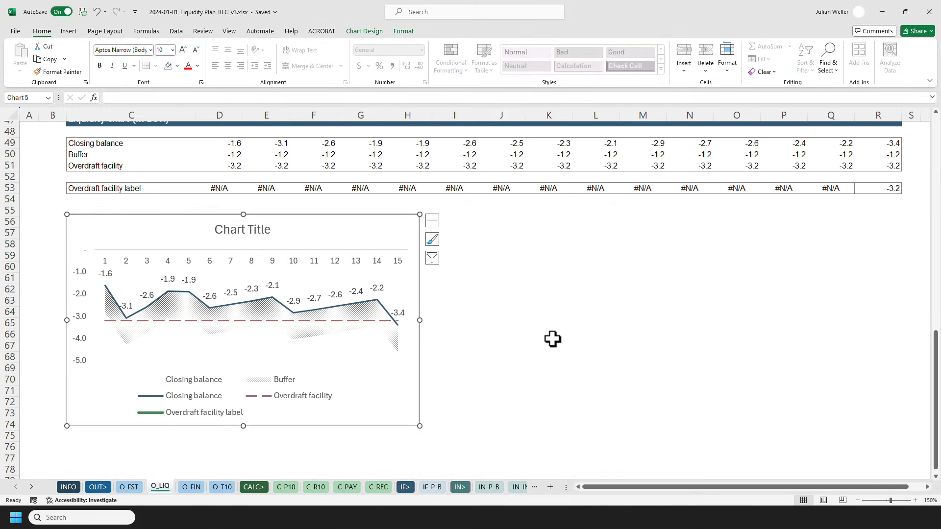
# Enter 1 and -10 in the first two Overdraft facility label cells.
pyautogui.click(219, 190)
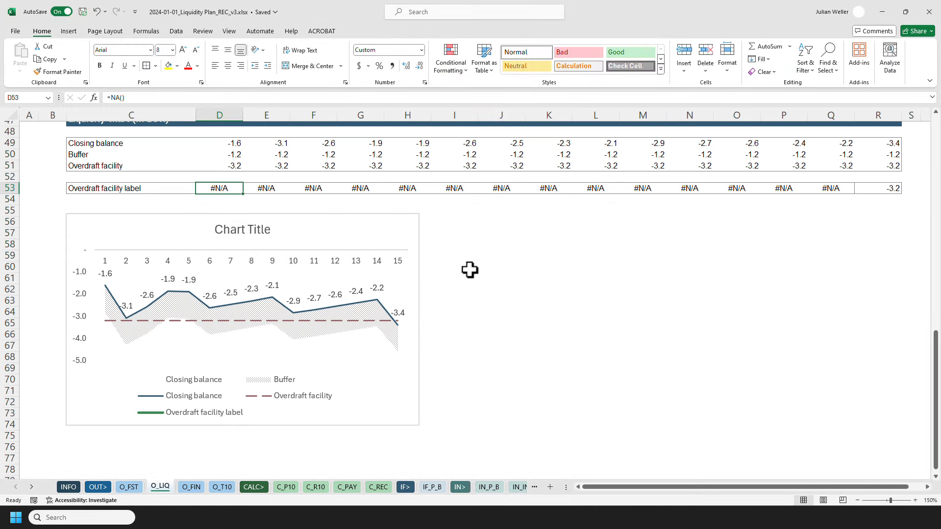
pyautogui.write('1')
pyautogui.press('Tab')
pyautogui.write('-')
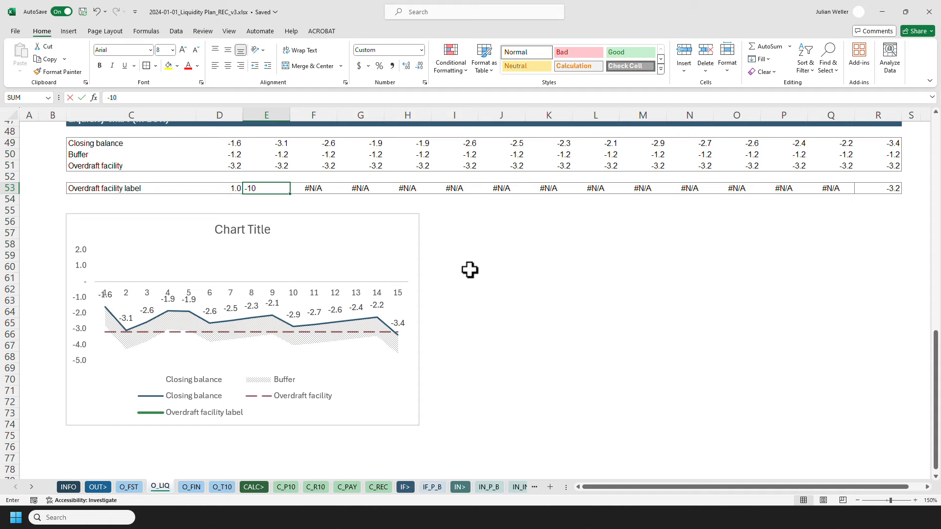
pyautogui.write('10')
pyautogui.press('Return')
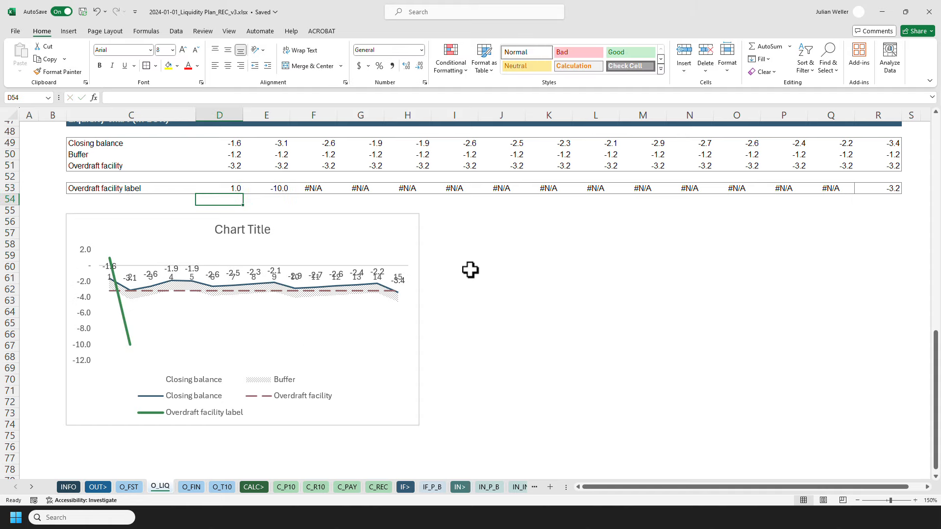
# Set the Overdraft facility label series to have no line outline.
pyautogui.moveTo(122, 317)
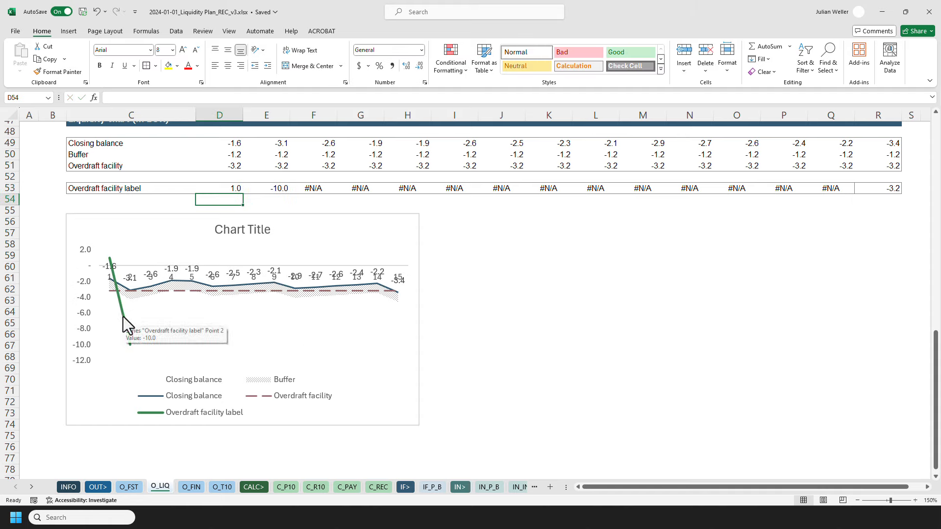
pyautogui.click(123, 316)
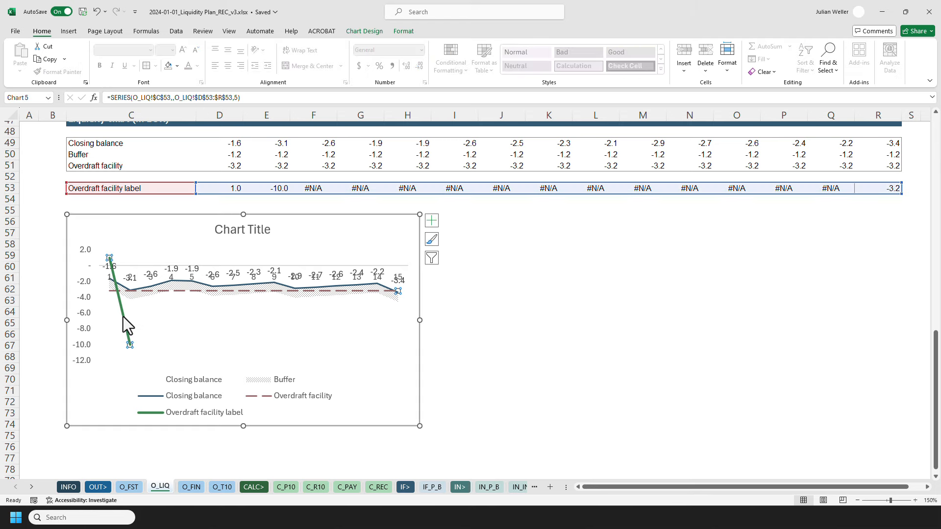
pyautogui.click(403, 32)
pyautogui.click(392, 59)
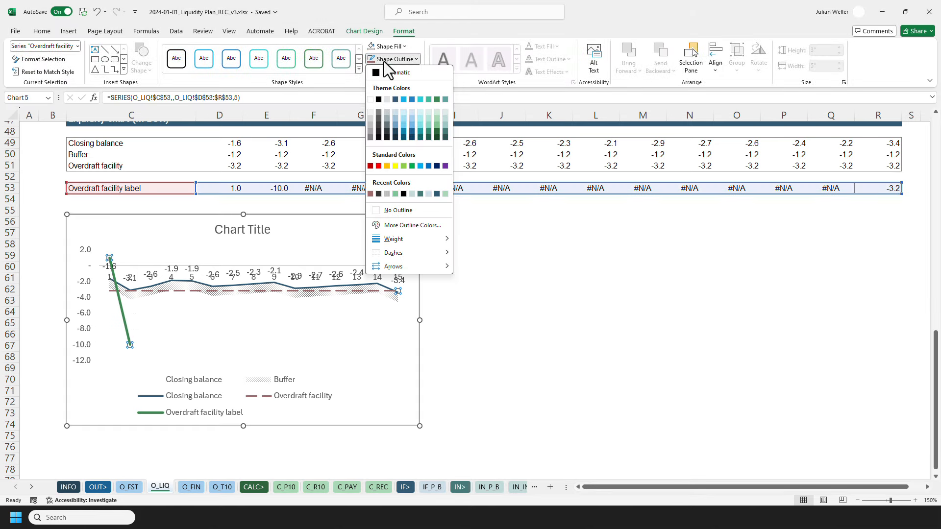
pyautogui.click(401, 211)
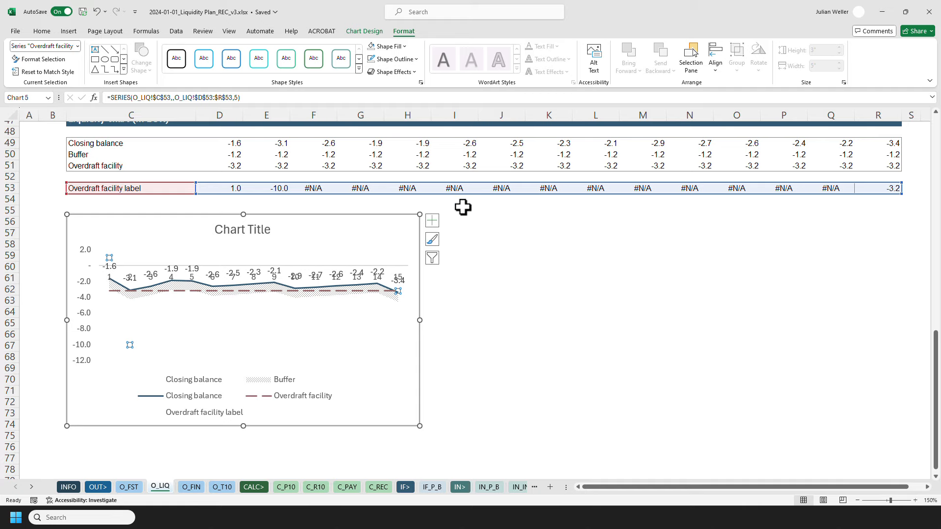
# Add data labels to the Overdraft facility label series.
pyautogui.rightClick(130, 345)
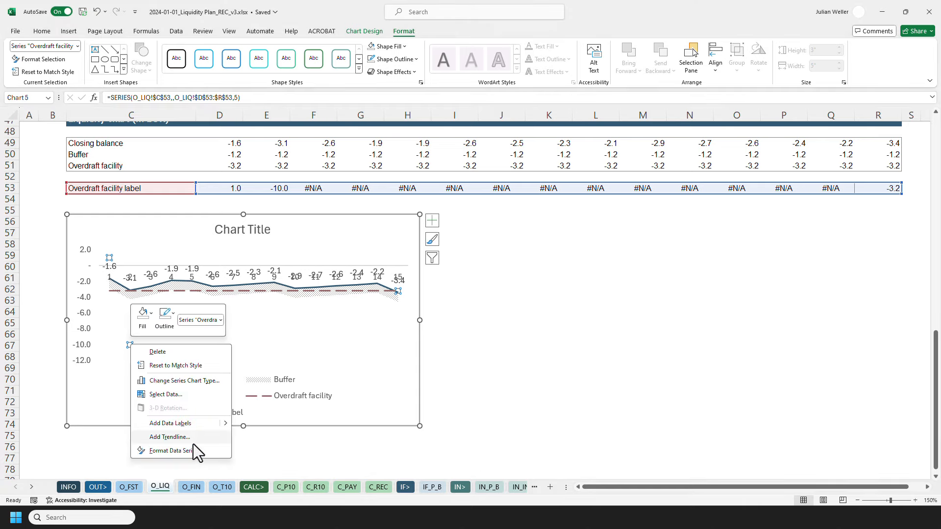
pyautogui.click(189, 423)
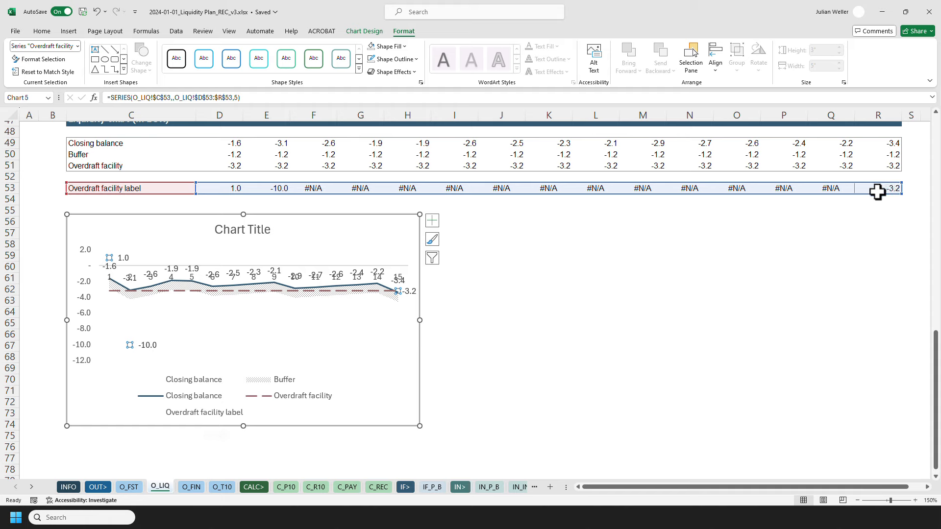
pyautogui.click(646, 219)
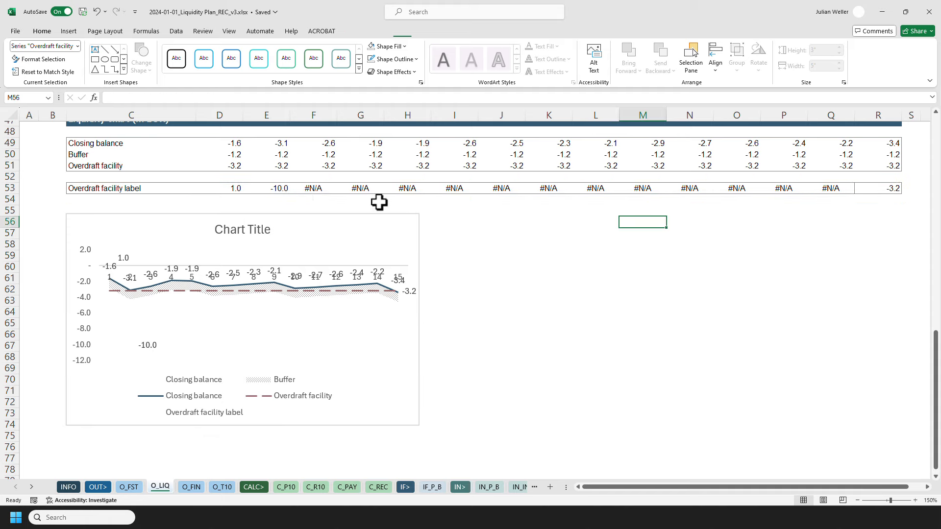
# Copy the #N/A formula from F53 and paste it as formulas over D53 and E53.
pyautogui.click(322, 188)
pyautogui.hotkey('ctrl', 'c')
pyautogui.keyDown('shift'); pyautogui.click(233, 188); pyautogui.keyUp('shift')
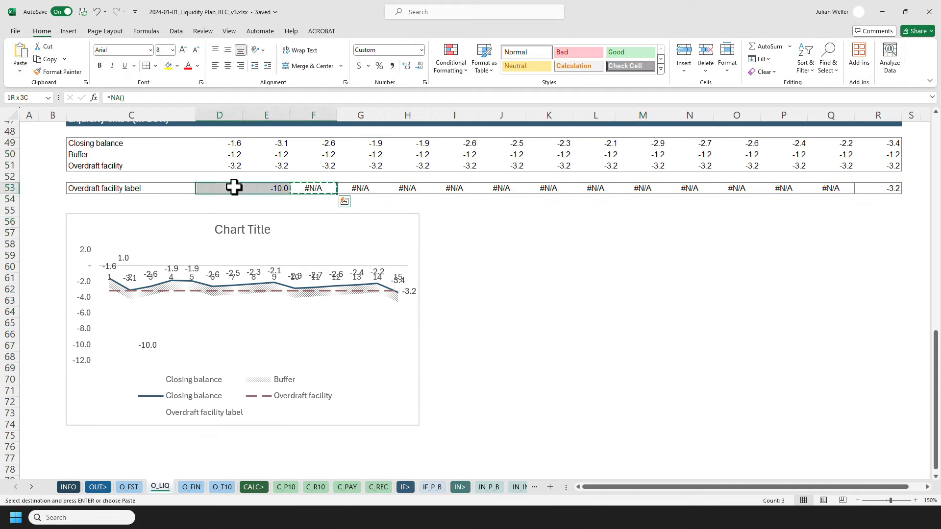
pyautogui.hotkey('ctrl', 'alt', 'v')
pyautogui.press('f')
pyautogui.press('Return')
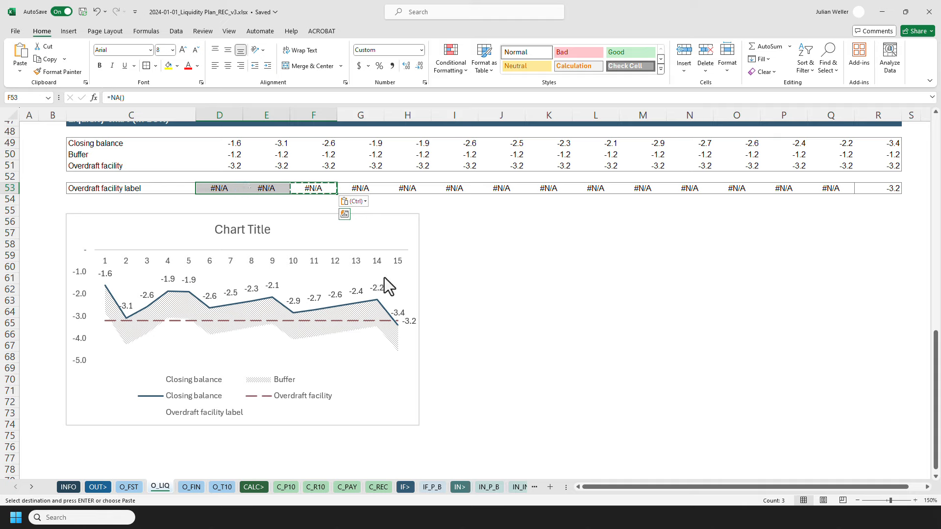
# Give the Overdraft facility data label a dark red shape fill and white text.
pyautogui.click(459, 257)
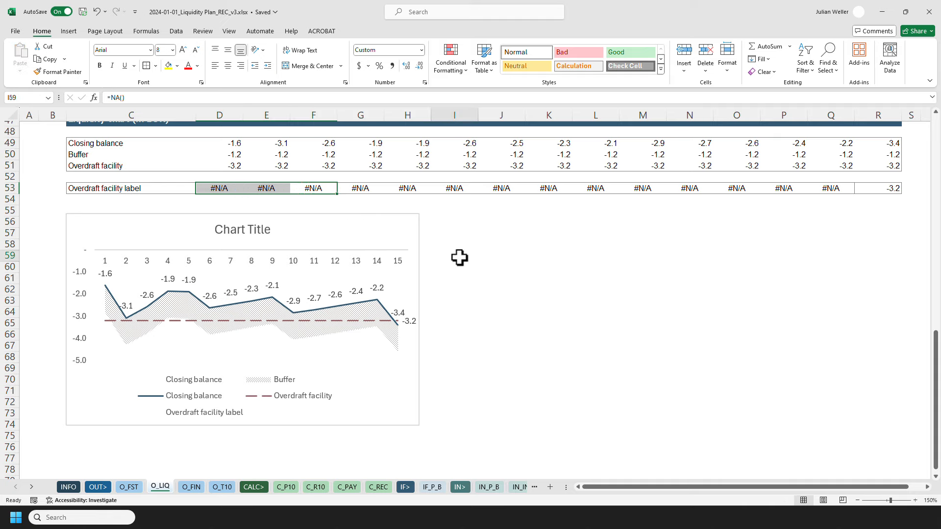
pyautogui.click(412, 323)
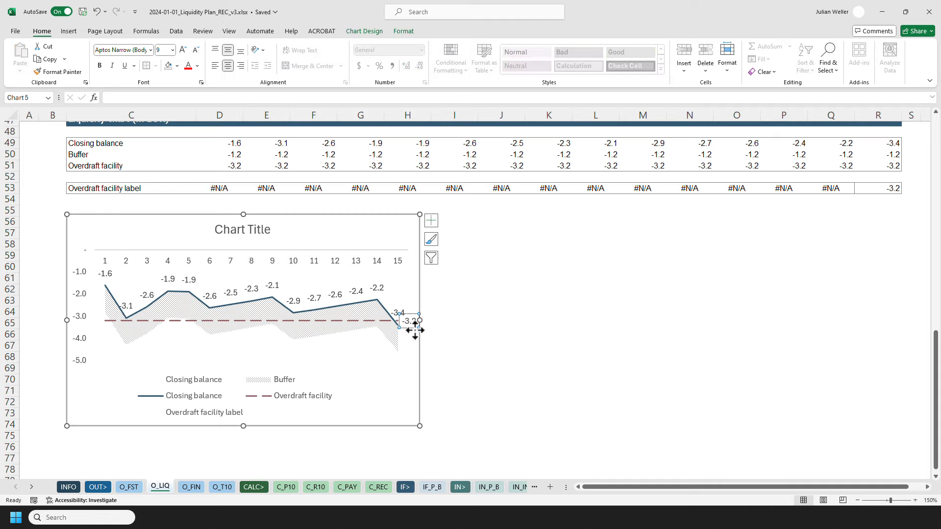
pyautogui.click(405, 32)
pyautogui.click(386, 46)
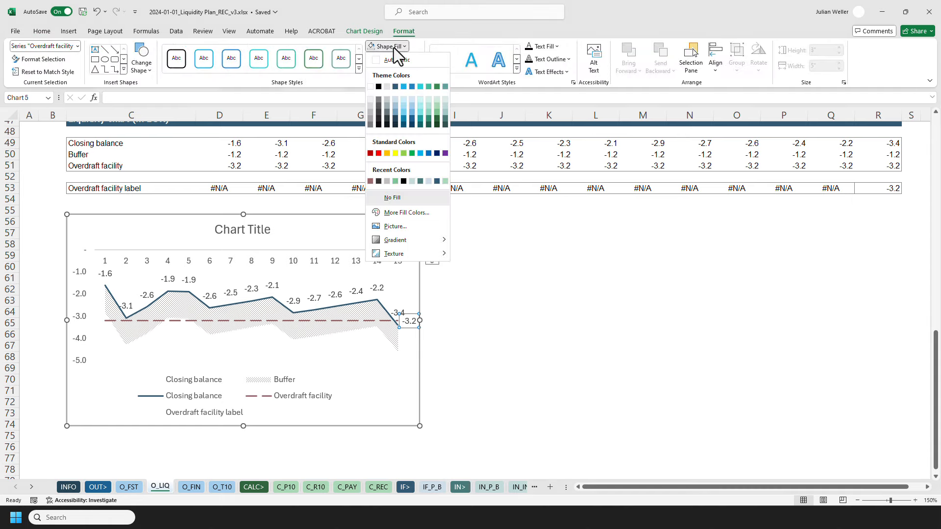
pyautogui.click(370, 181)
pyautogui.click(558, 46)
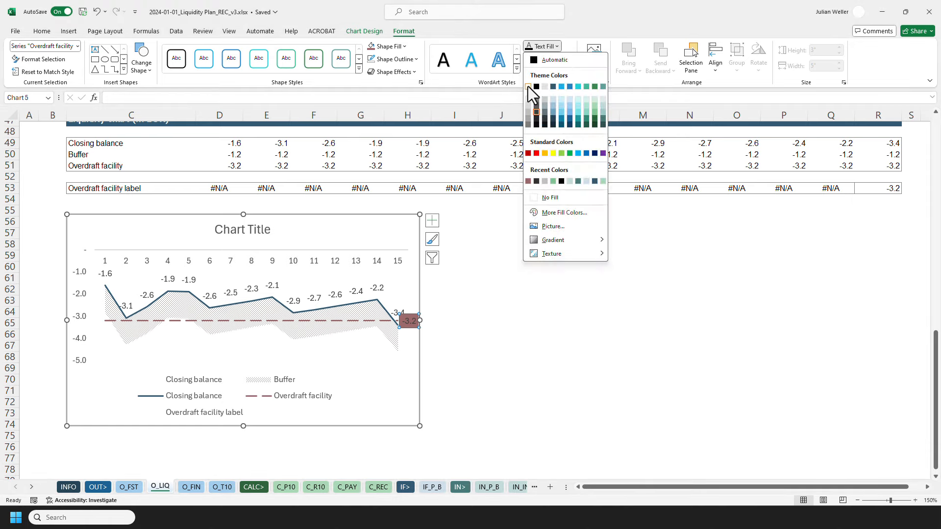
pyautogui.click(528, 86)
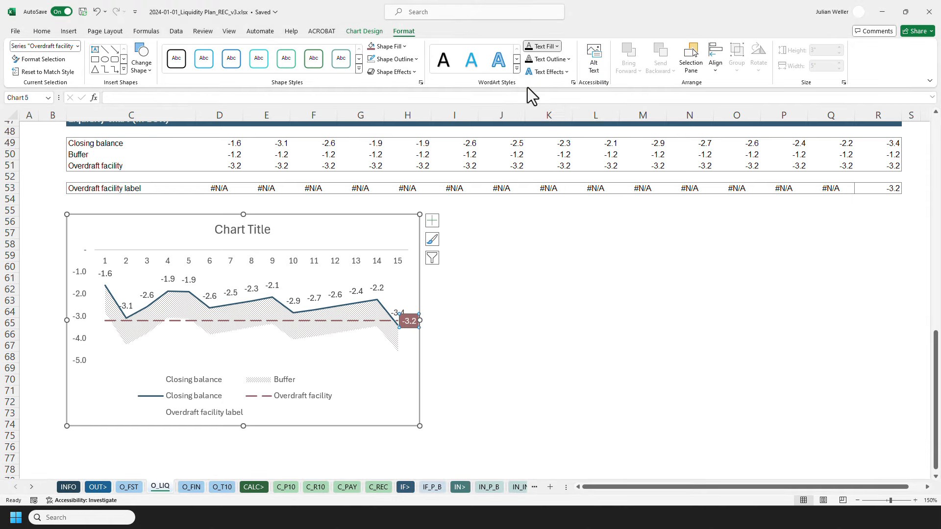
# Change the Overdraft facility data label to a rounded rectangle shape and move it below the line's end.
pyautogui.click(141, 68)
pyautogui.click(149, 99)
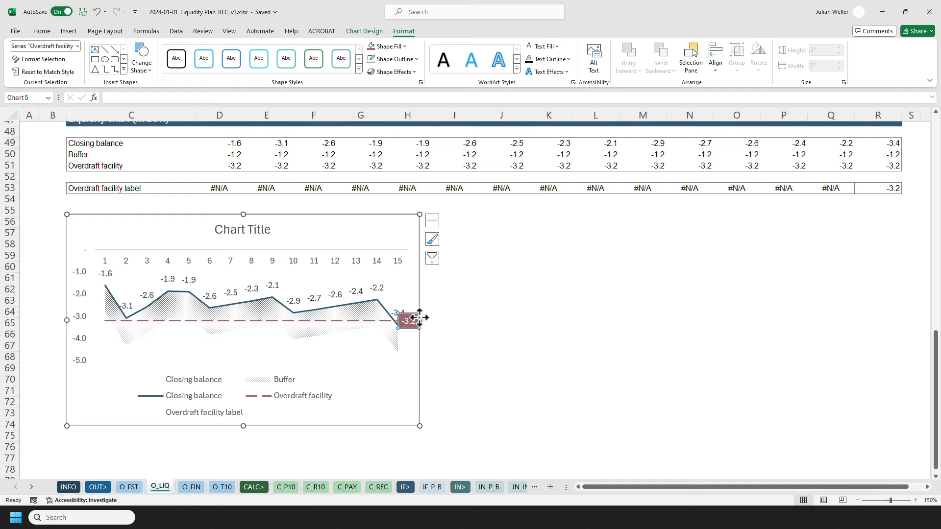
pyautogui.moveTo(411, 322); pyautogui.dragTo(396, 337)
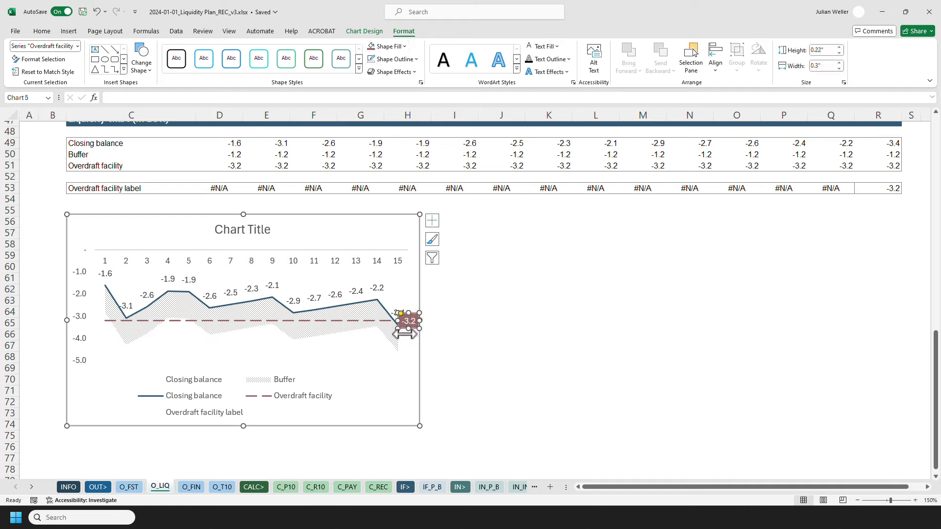
pyautogui.click(440, 331)
# Remove the outline from the Overdraft facility data label and nudge it slightly closer to the line.
pyautogui.click(397, 336)
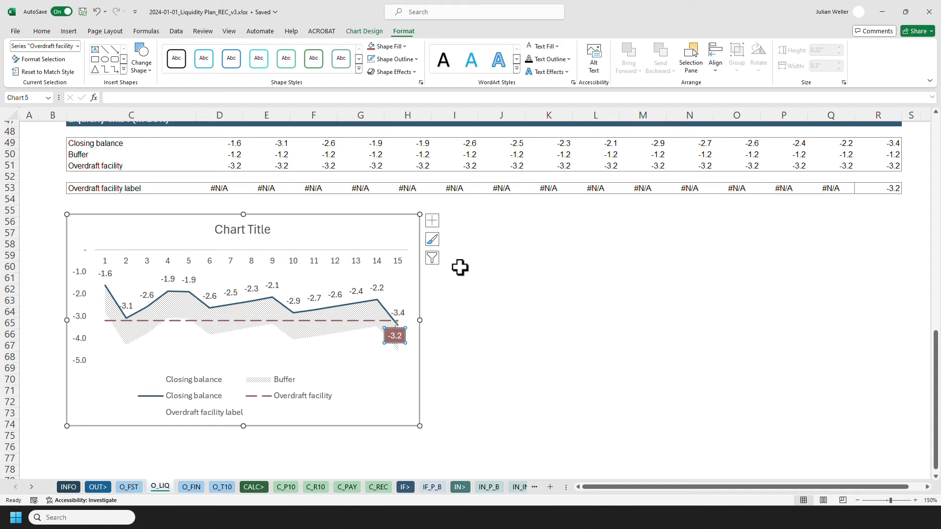
pyautogui.click(392, 59)
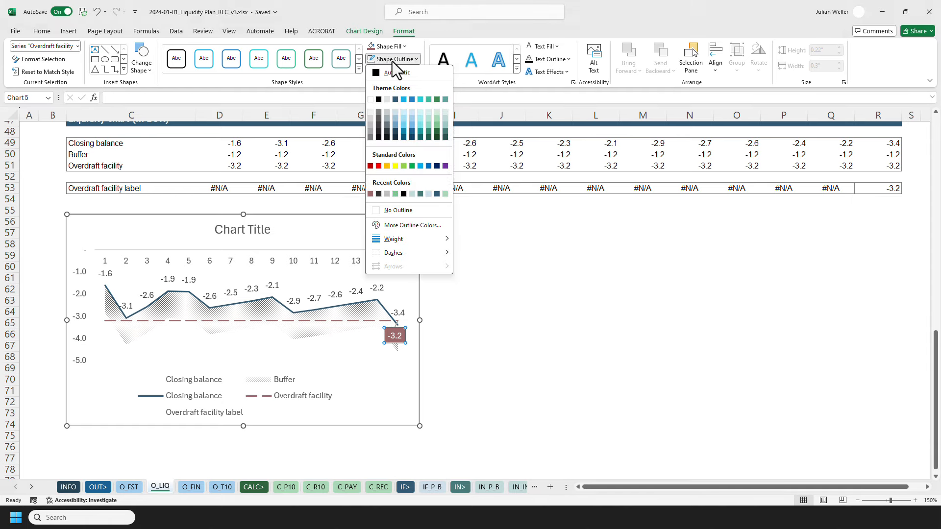
pyautogui.click(408, 213)
pyautogui.click(482, 338)
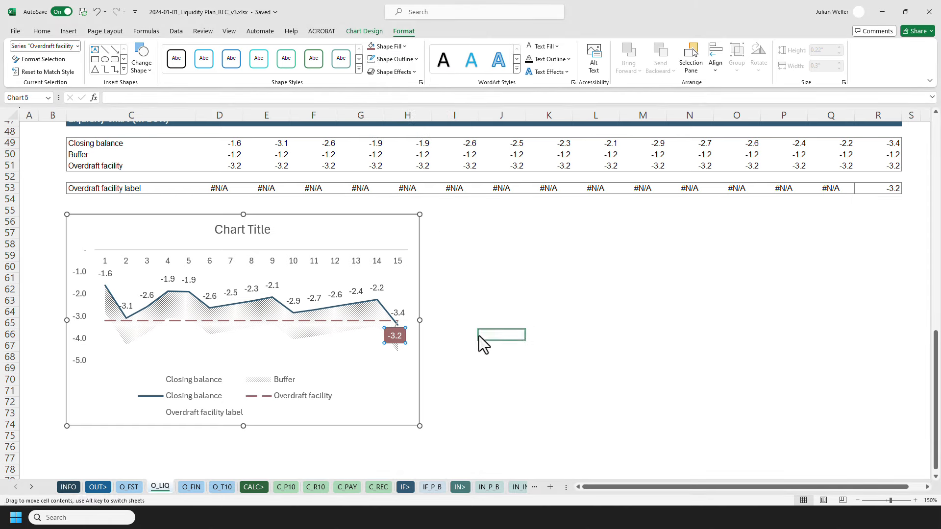
pyautogui.click(393, 337)
pyautogui.click(394, 337)
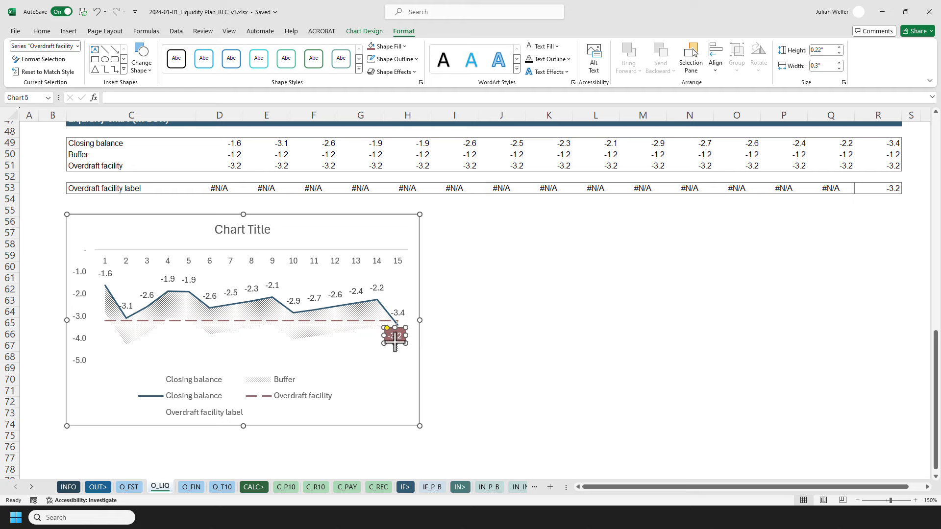
pyautogui.click(42, 31)
pyautogui.click(485, 288)
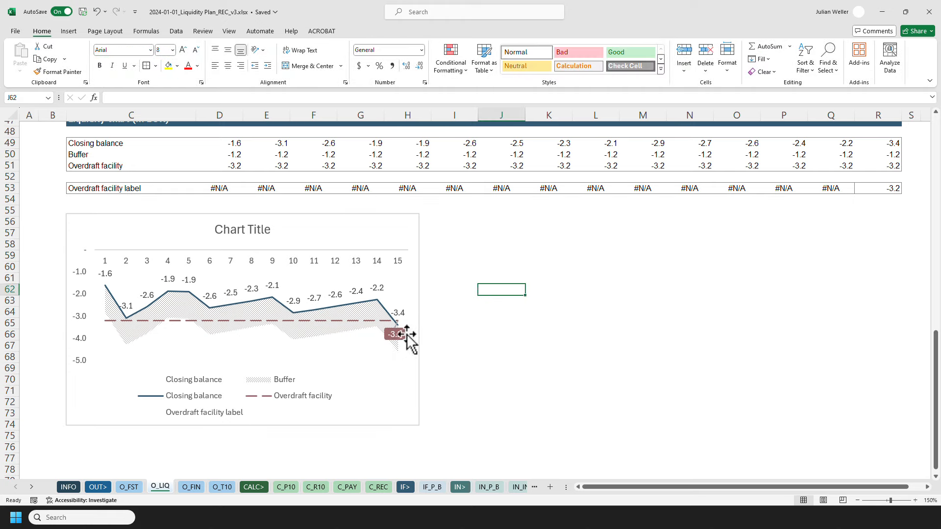
# Delete the chart title.
pyautogui.click(252, 234)
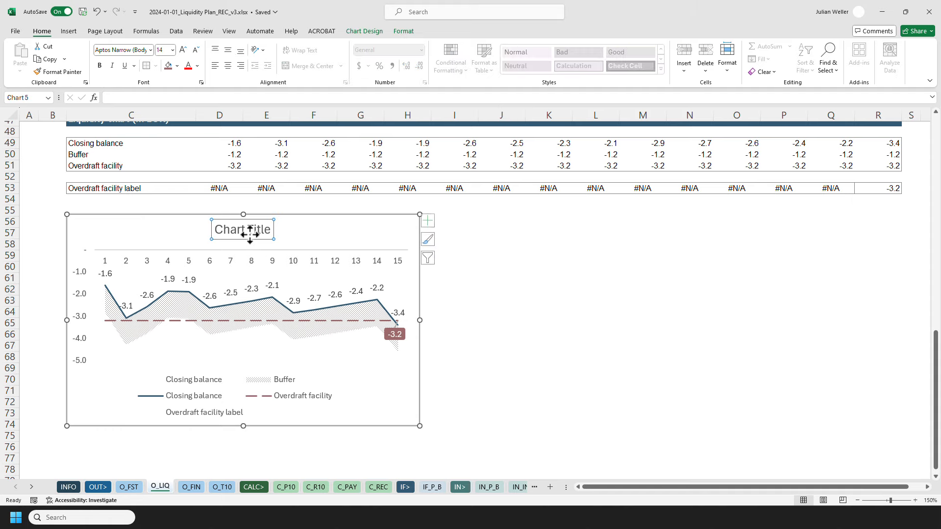
pyautogui.rightClick(252, 235)
pyautogui.click(267, 257)
pyautogui.click(487, 271)
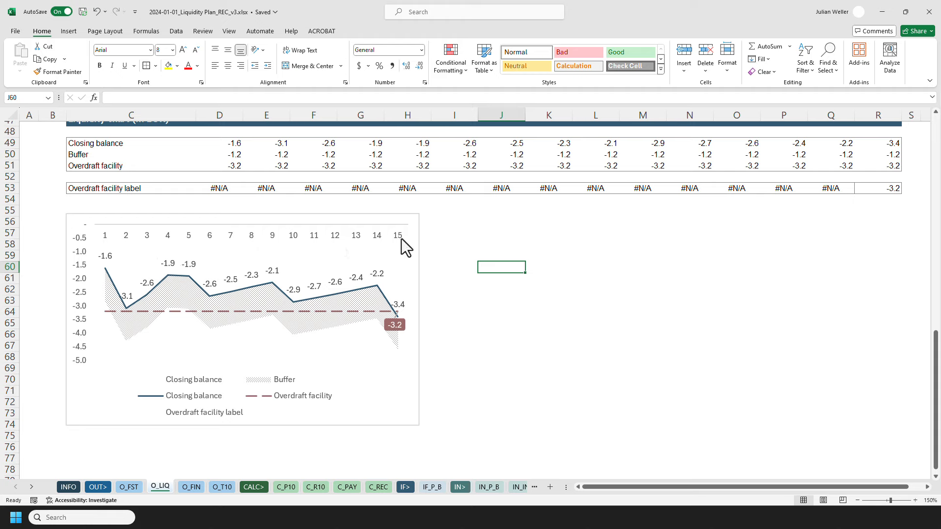
# Open the chart's data source and set the horizontal axis labels to the week row O_LIQ!$D$7:$R$7.
pyautogui.click(389, 213)
pyautogui.rightClick(389, 214)
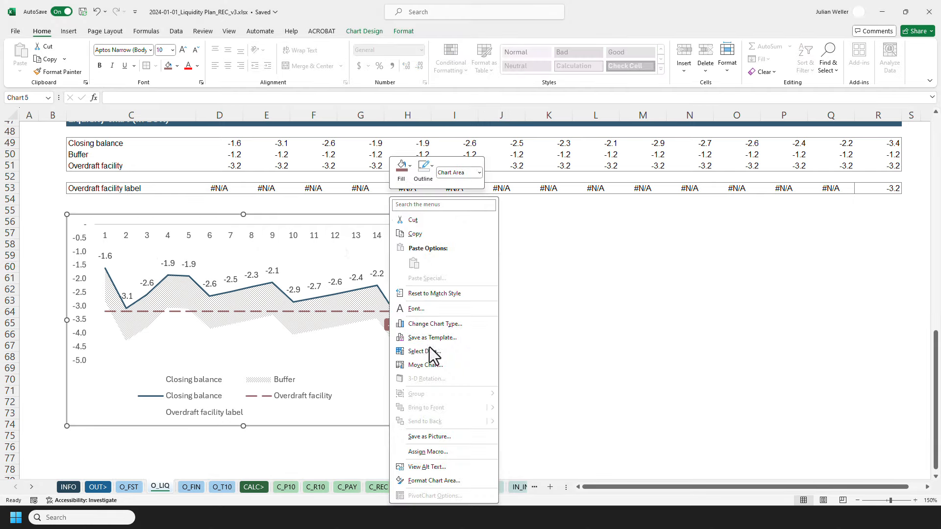
pyautogui.click(433, 366)
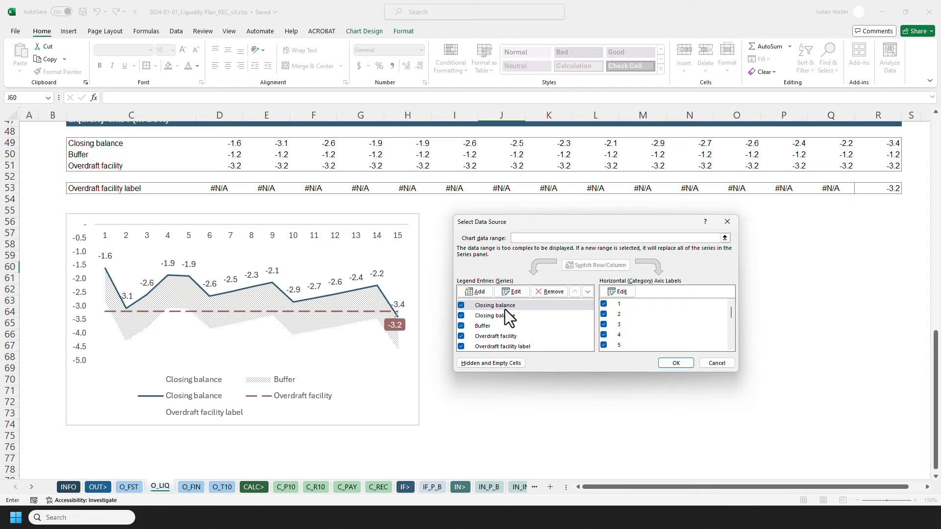
pyautogui.click(610, 292)
pyautogui.scroll(1, 443, 259)
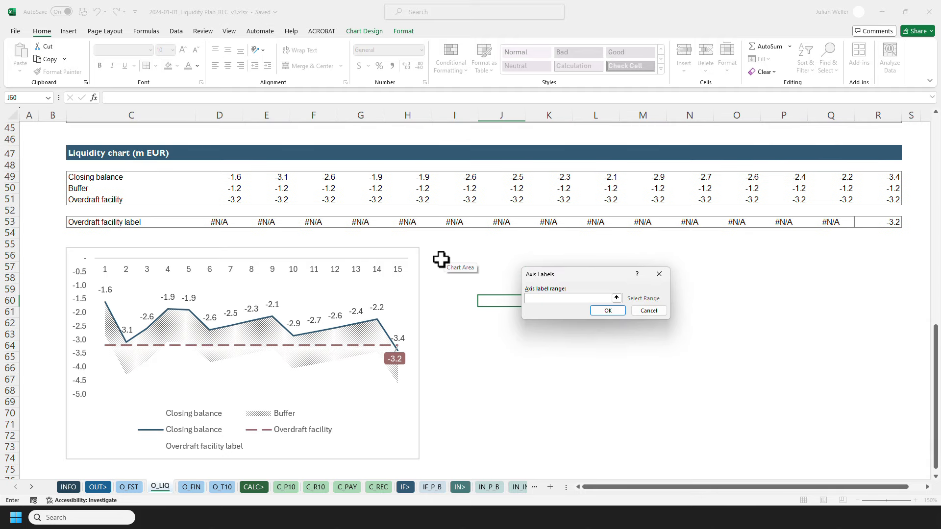
pyautogui.scroll(2, 330, 248)
pyautogui.scroll(13, 264, 256)
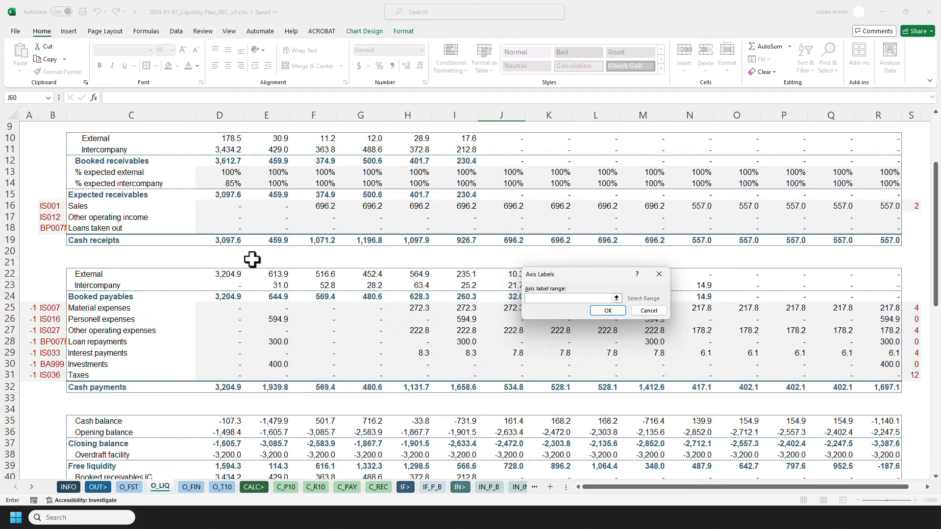
pyautogui.click(220, 198)
pyautogui.keyDown('shift'); pyautogui.click(892, 198); pyautogui.keyUp('shift')
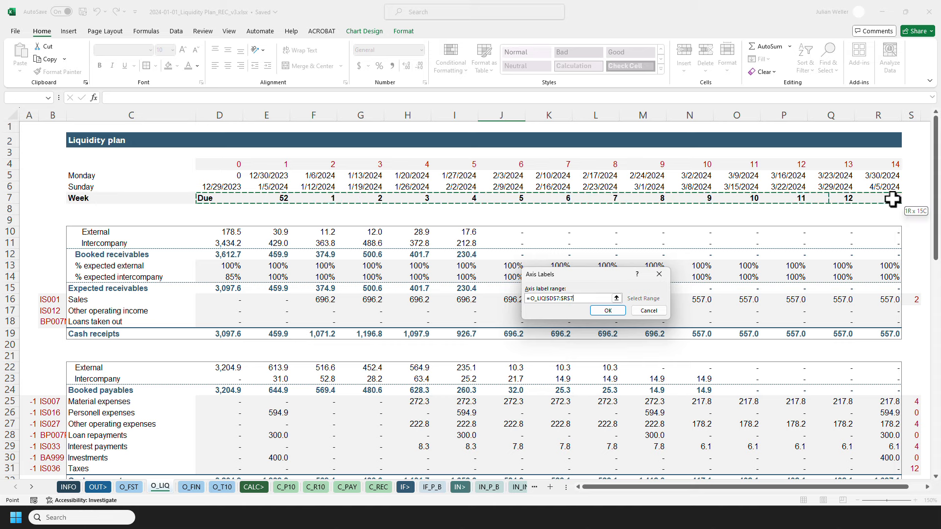
pyautogui.moveTo(574, 298); pyautogui.dragTo(532, 297)
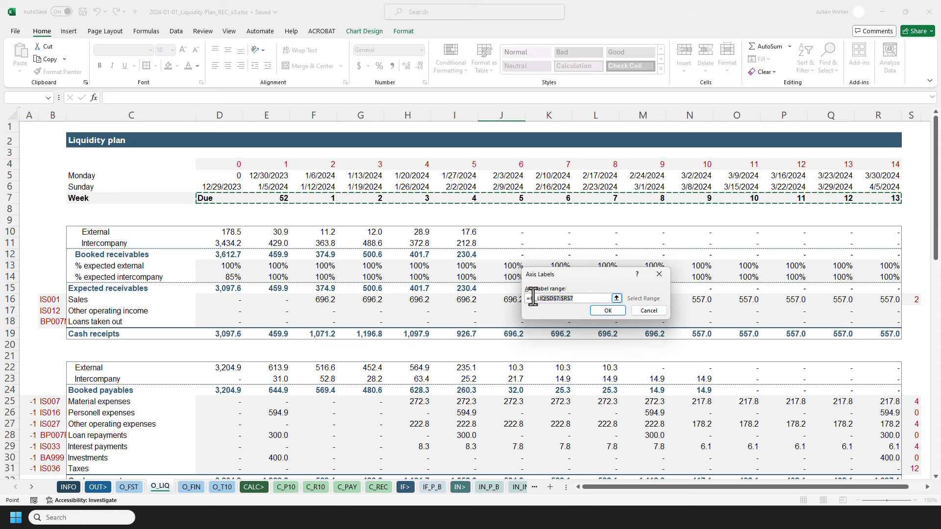
pyautogui.click(604, 311)
pyautogui.click(620, 292)
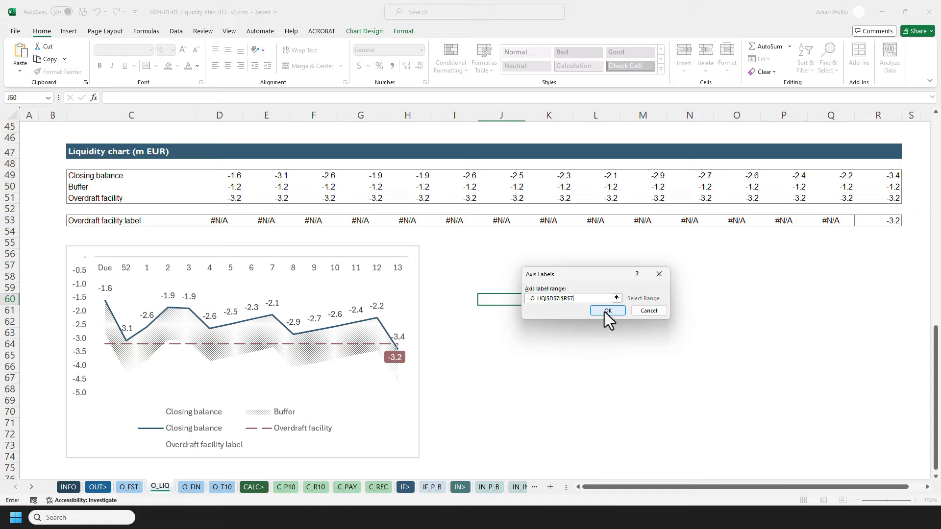
pyautogui.click(605, 311)
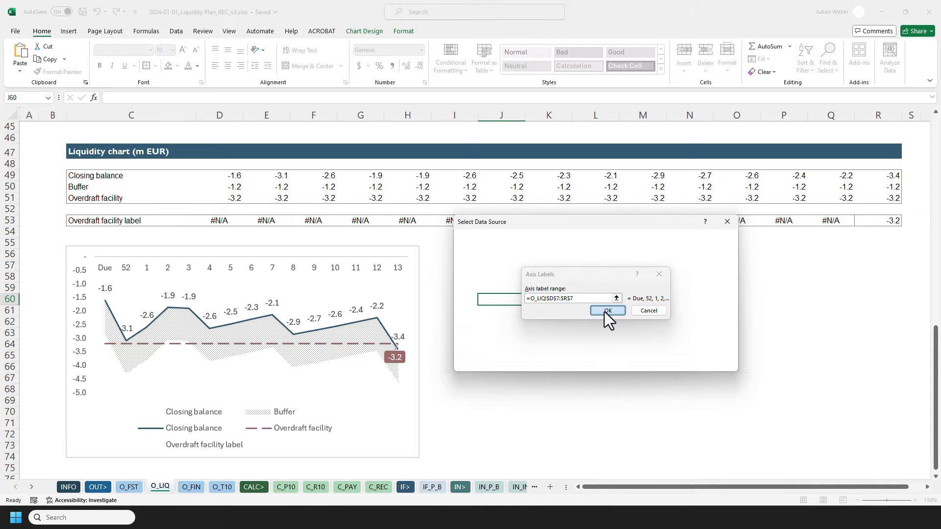
# Reopen the axis label range, confirm it, and close the data source dialog.
pyautogui.click(619, 294)
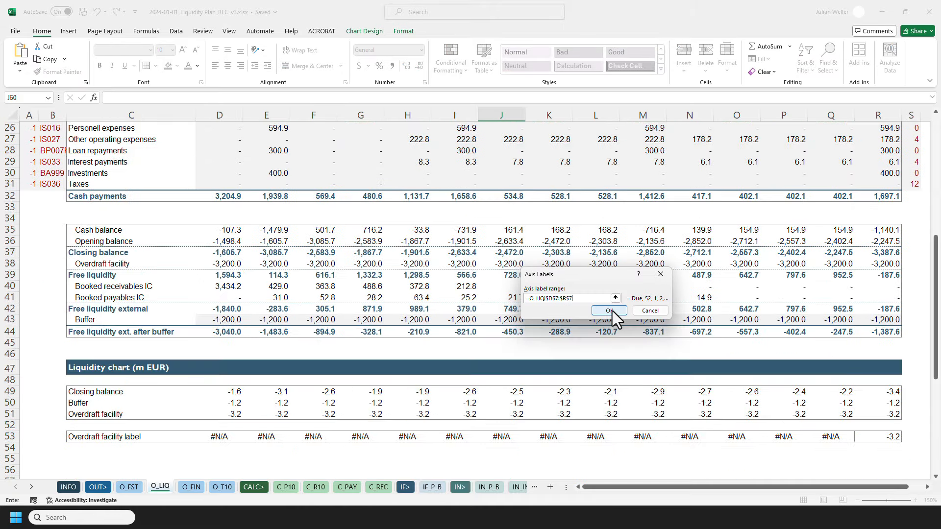
pyautogui.click(609, 311)
pyautogui.click(613, 293)
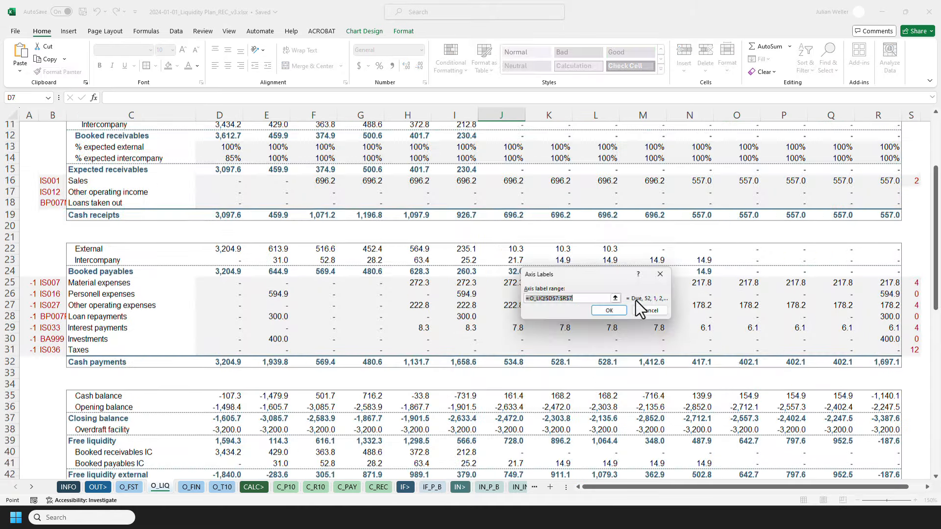
pyautogui.click(608, 310)
pyautogui.press('Down')
pyautogui.click(620, 292)
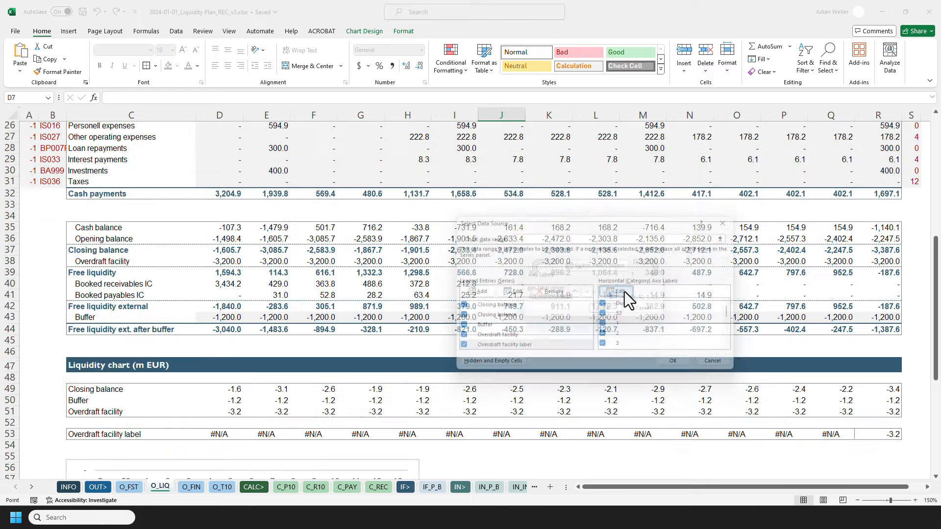
pyautogui.click(604, 311)
pyautogui.click(675, 363)
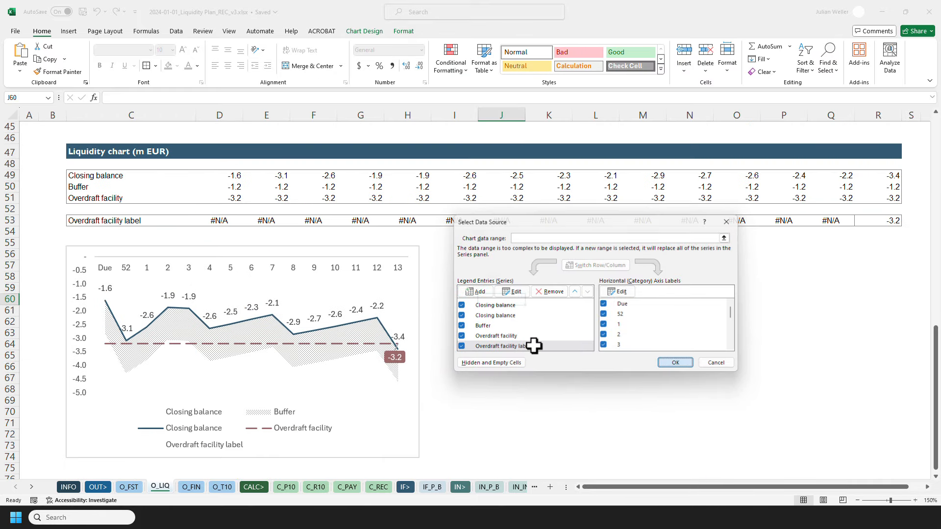
# Remove the outline from the horizontal category axis.
pyautogui.click(460, 297)
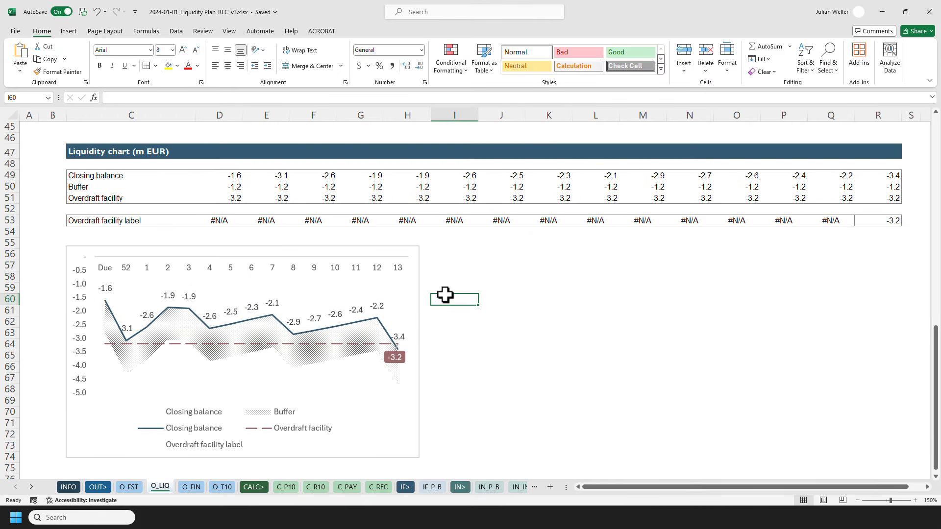
pyautogui.click(245, 259)
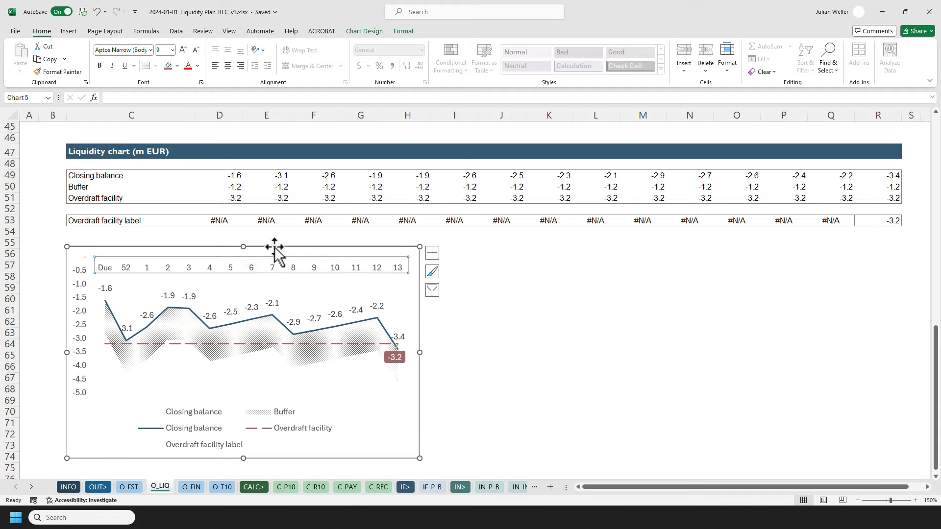
pyautogui.click(403, 31)
pyautogui.click(401, 59)
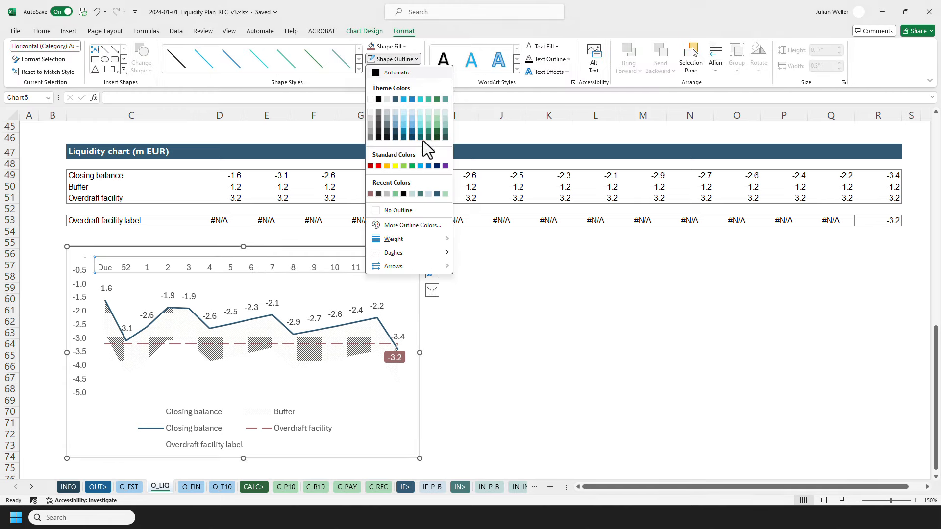
pyautogui.click(410, 212)
pyautogui.click(399, 46)
pyautogui.click(403, 57)
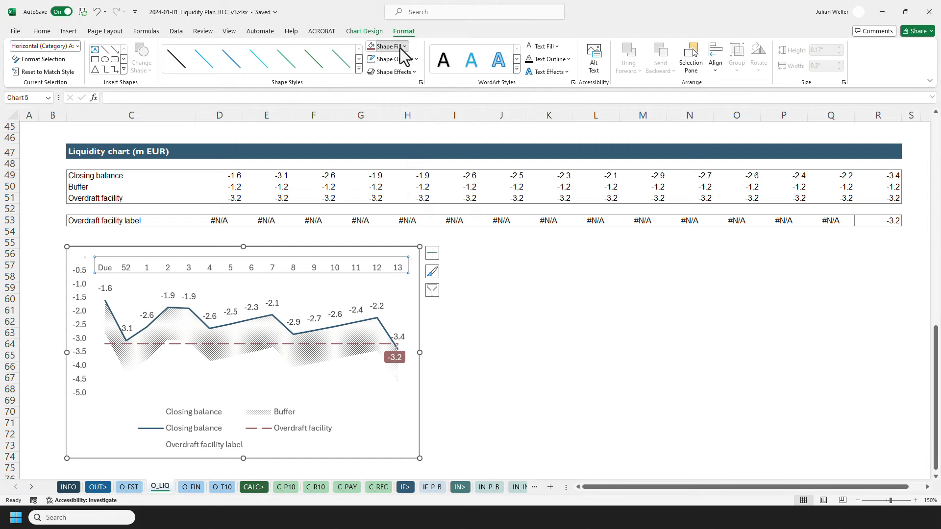
pyautogui.click(502, 300)
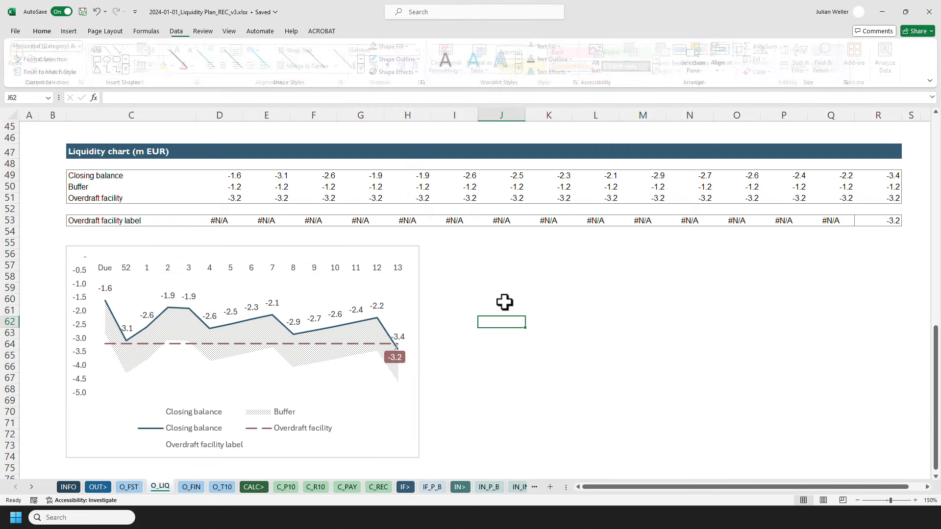
# Remove the border from the chart area.
pyautogui.click(392, 248)
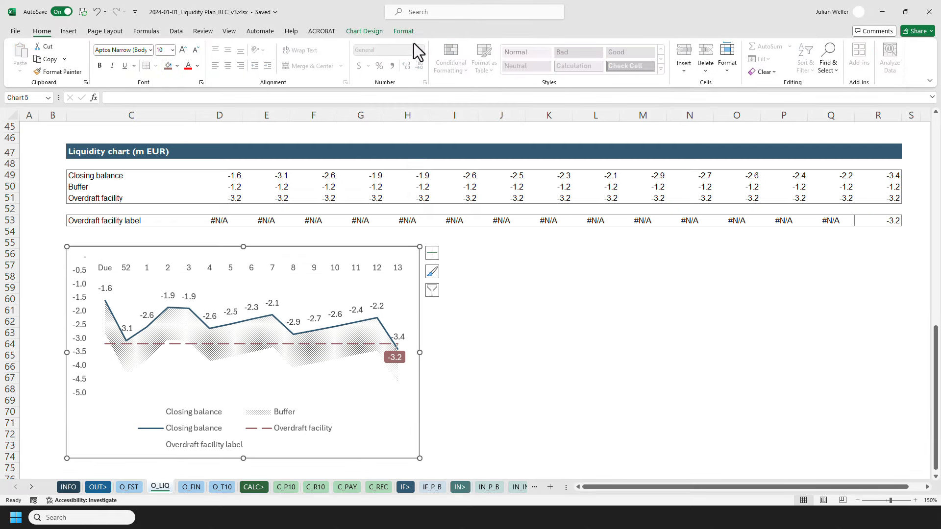
pyautogui.click(401, 30)
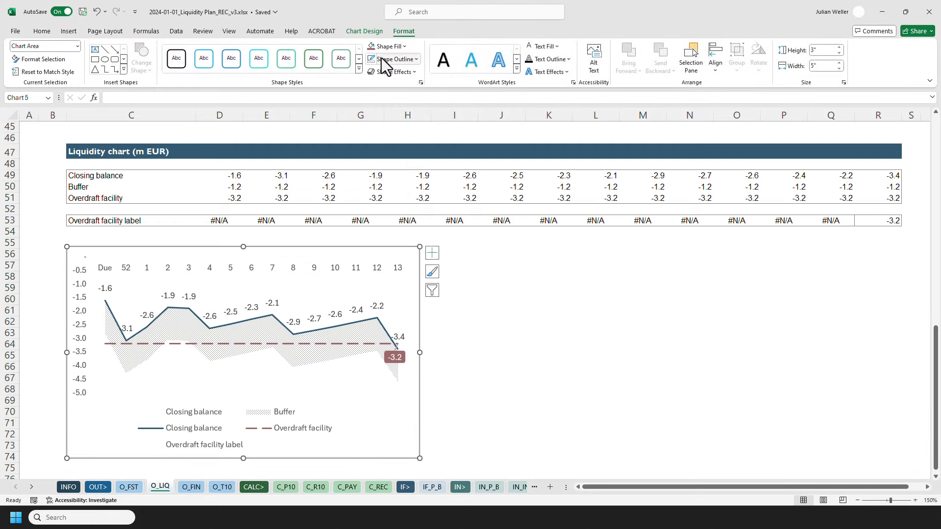
pyautogui.click(473, 329)
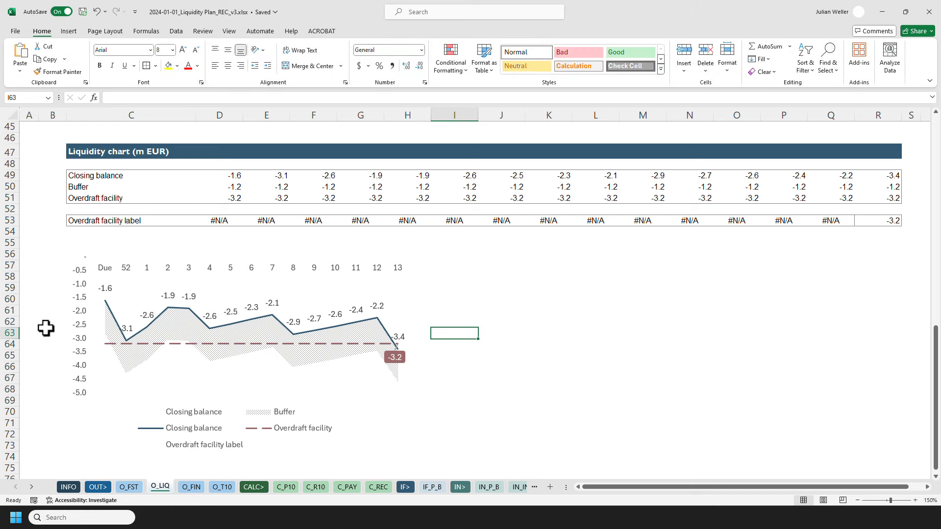
# Delete the vertical value axis from the chart.
pyautogui.click(82, 301)
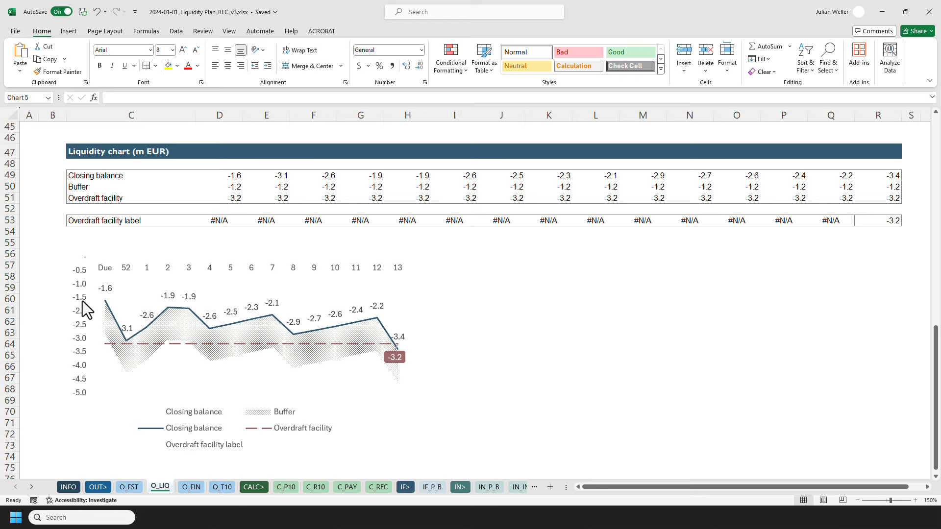
pyautogui.rightClick(82, 301)
pyautogui.click(94, 308)
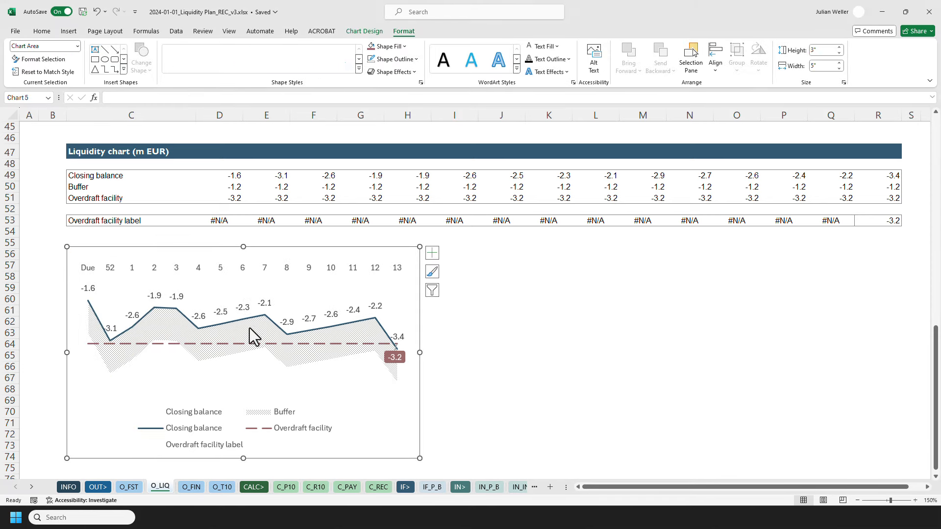
# Delete the chart legend.
pyautogui.rightClick(245, 422)
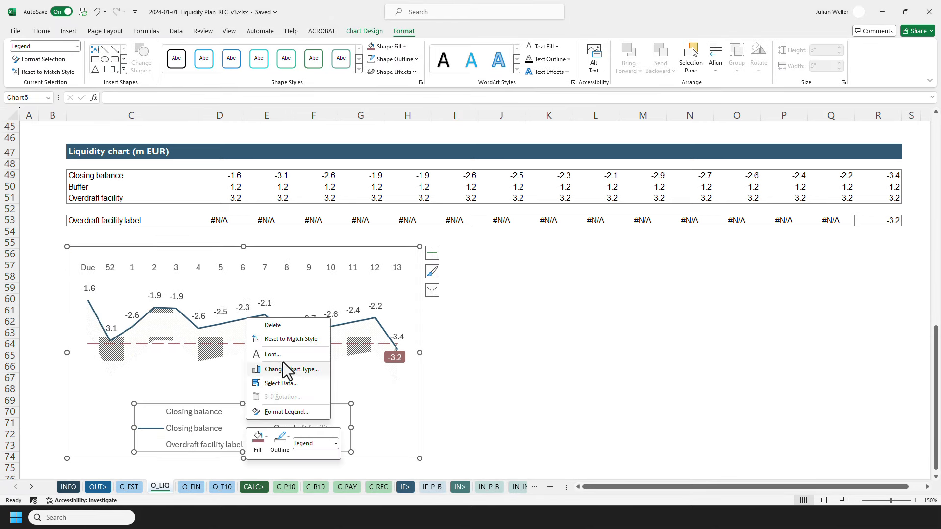
pyautogui.click(272, 325)
pyautogui.click(461, 356)
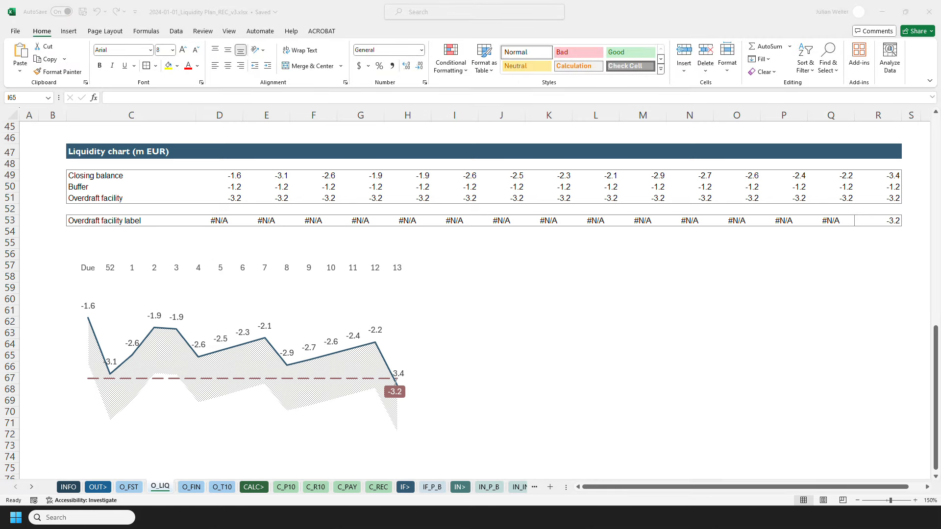
# Set the chart's font to Gill Sans Nova and make all chart text bold.
pyautogui.click(336, 251)
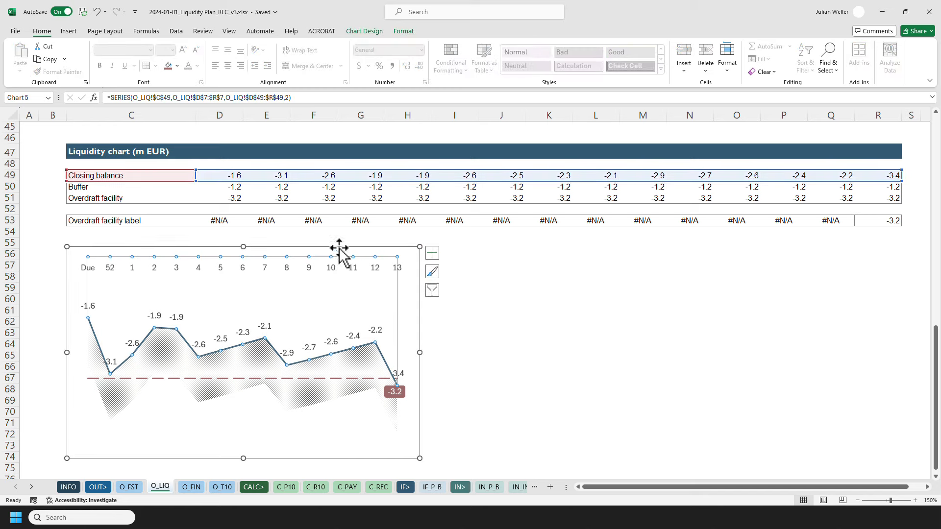
pyautogui.click(130, 51)
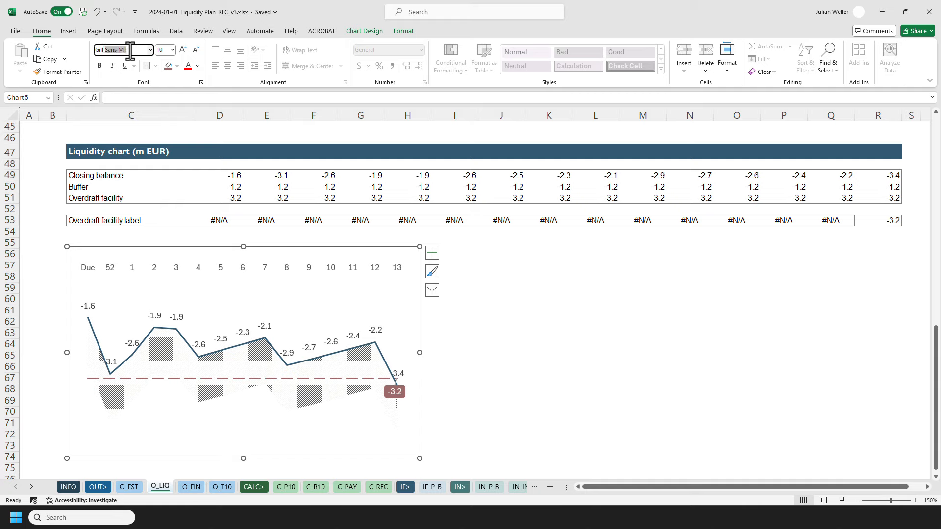
pyautogui.press('Return')
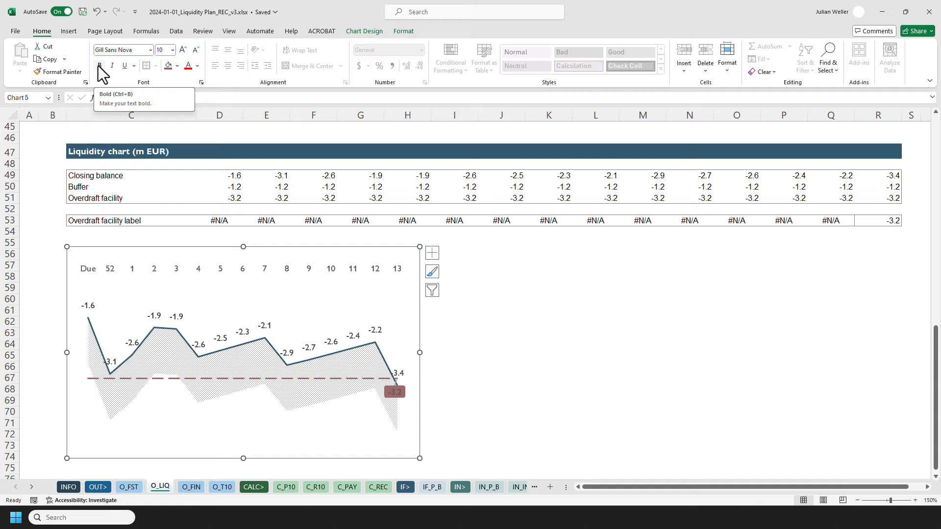
pyautogui.click(98, 66)
# Try setting the chart text size to 14 pt, then undo the size change.
pyautogui.click(163, 50)
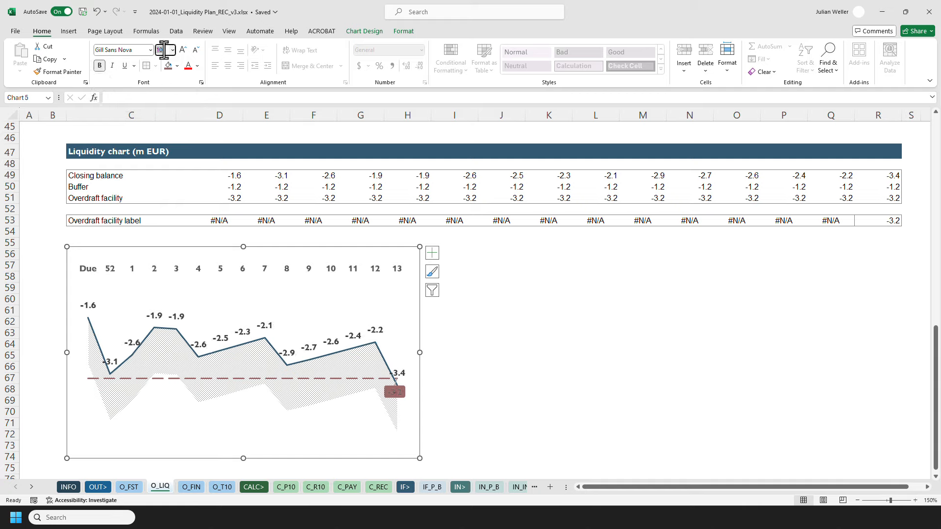
pyautogui.write('14')
pyautogui.press('Return')
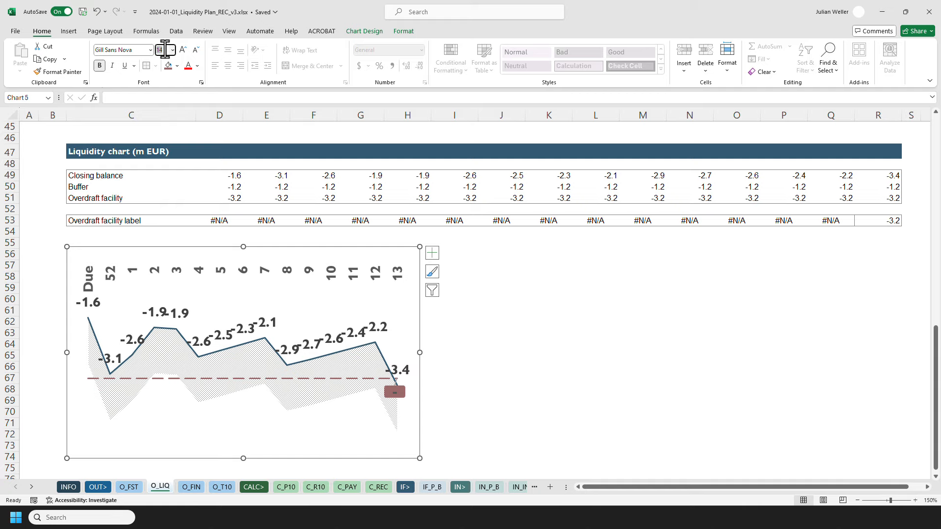
pyautogui.write('1')
pyautogui.click(97, 13)
pyautogui.click(97, 13)
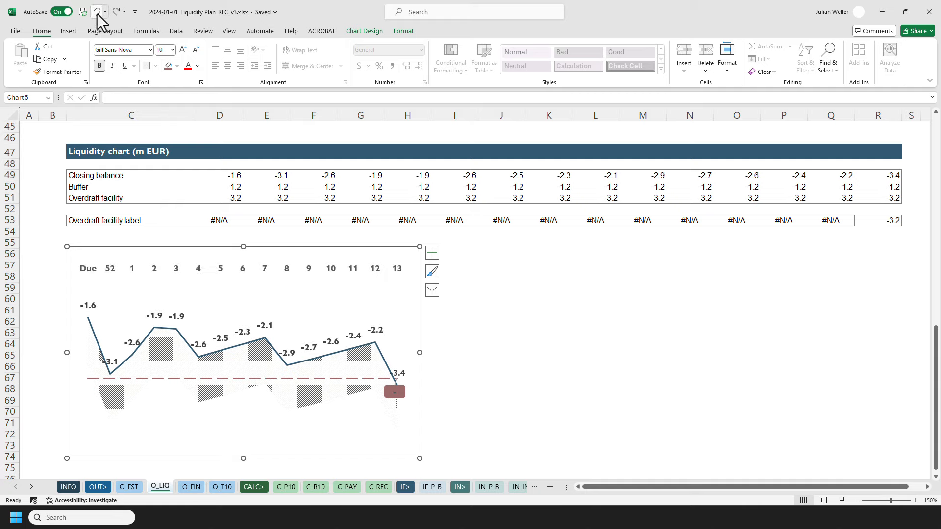
# Resize the chart to a height of 4.1 in and a width of about 8 in.
pyautogui.click(498, 290)
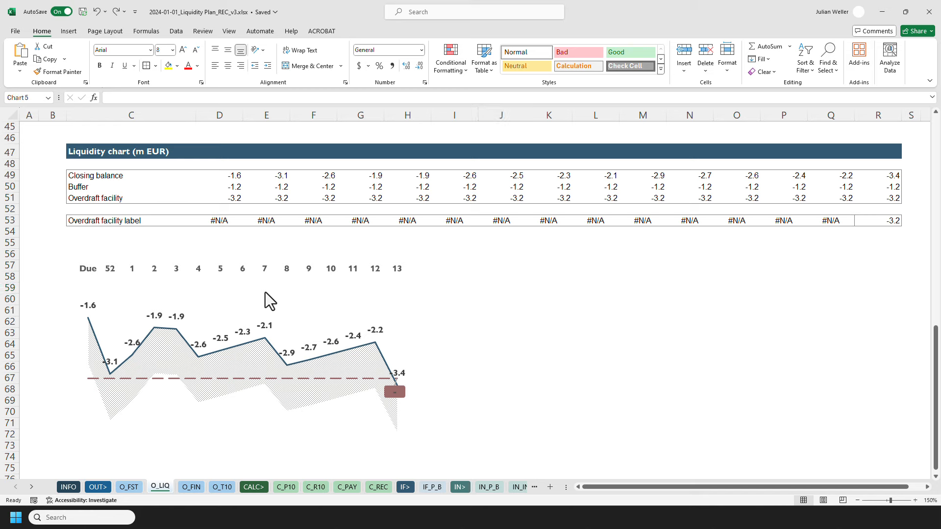
pyautogui.click(224, 251)
pyautogui.click(224, 251)
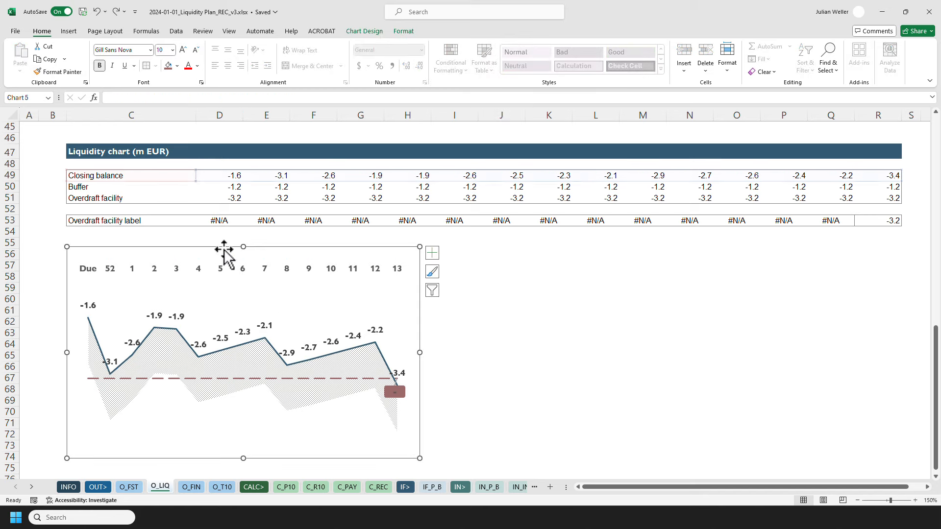
pyautogui.click(403, 32)
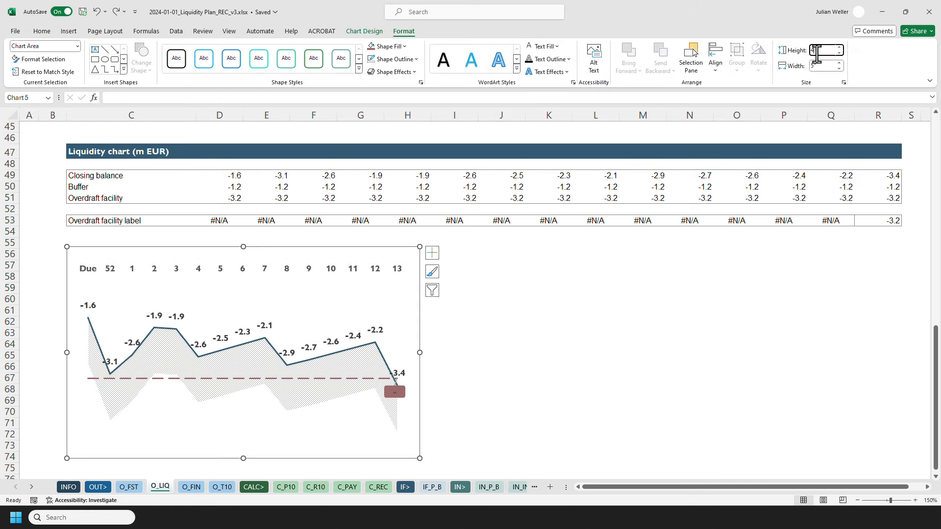
pyautogui.click(817, 51)
pyautogui.write('4.1')
pyautogui.press('Return')
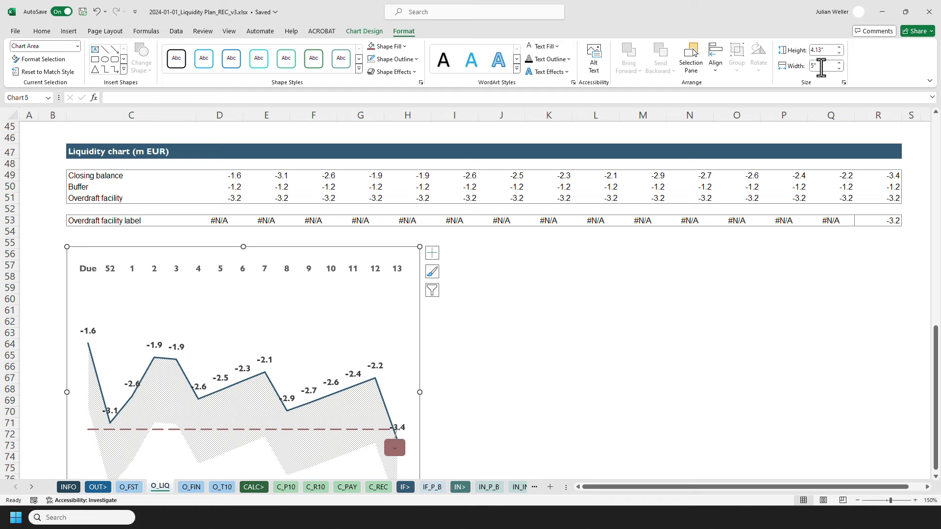
pyautogui.click(821, 67)
pyautogui.press('Return')
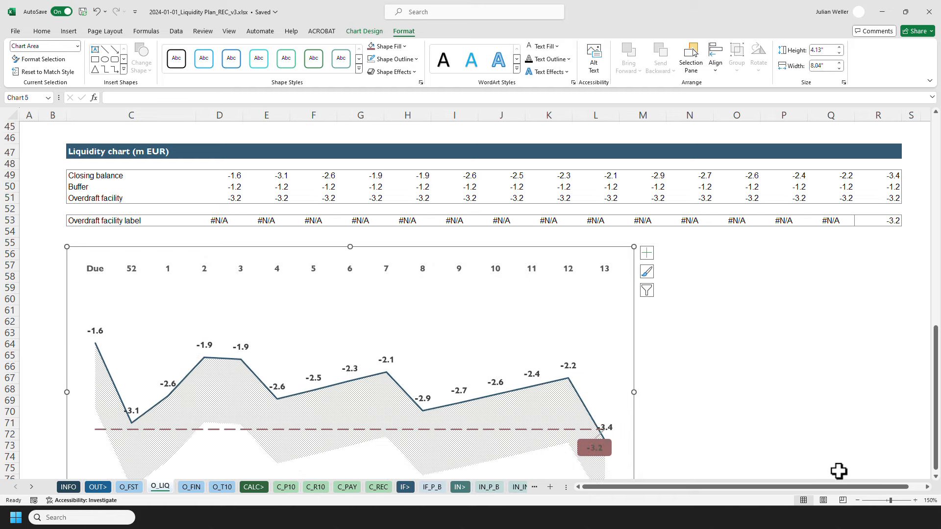
# Set the chart text size to 14 pt.
pyautogui.click(857, 501)
pyautogui.click(857, 500)
pyautogui.click(857, 501)
pyautogui.click(857, 500)
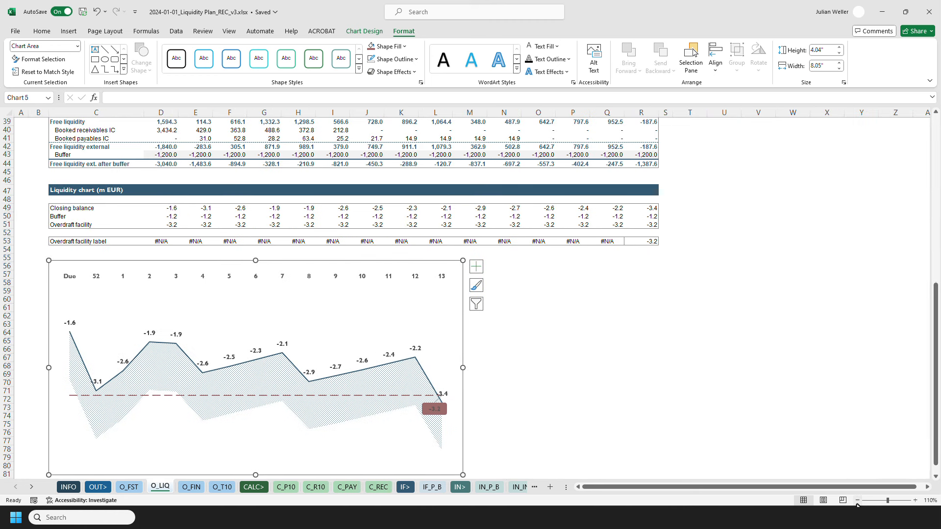
pyautogui.click(857, 501)
pyautogui.click(527, 358)
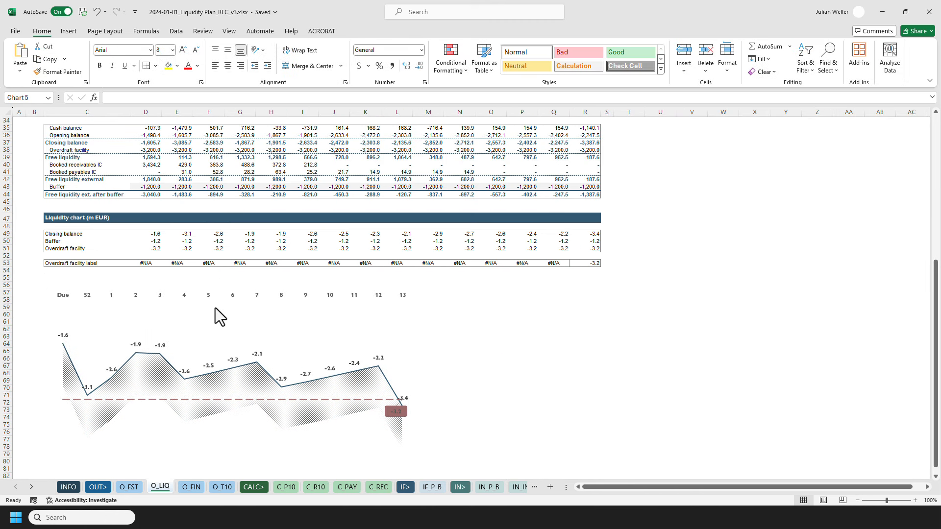
pyautogui.click(204, 287)
pyautogui.click(201, 281)
pyautogui.click(42, 31)
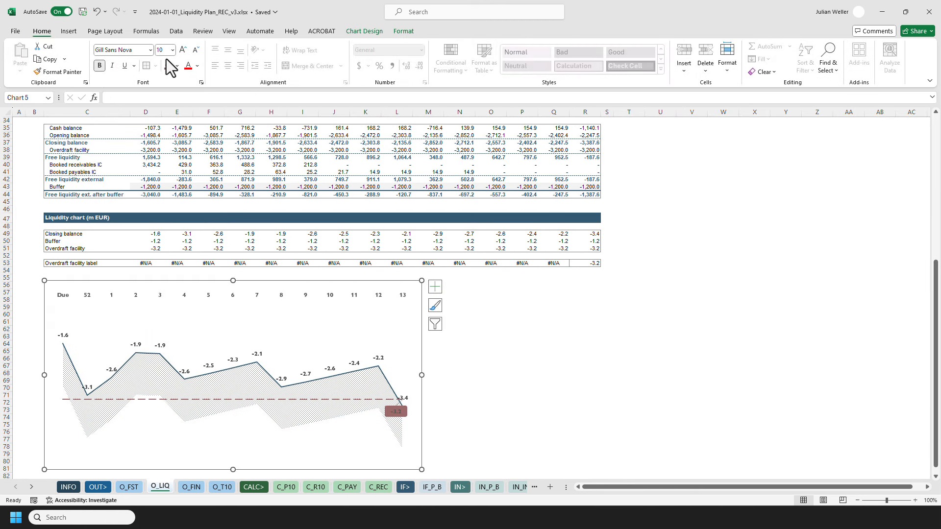
pyautogui.click(164, 50)
pyautogui.write('14')
pyautogui.press('Return')
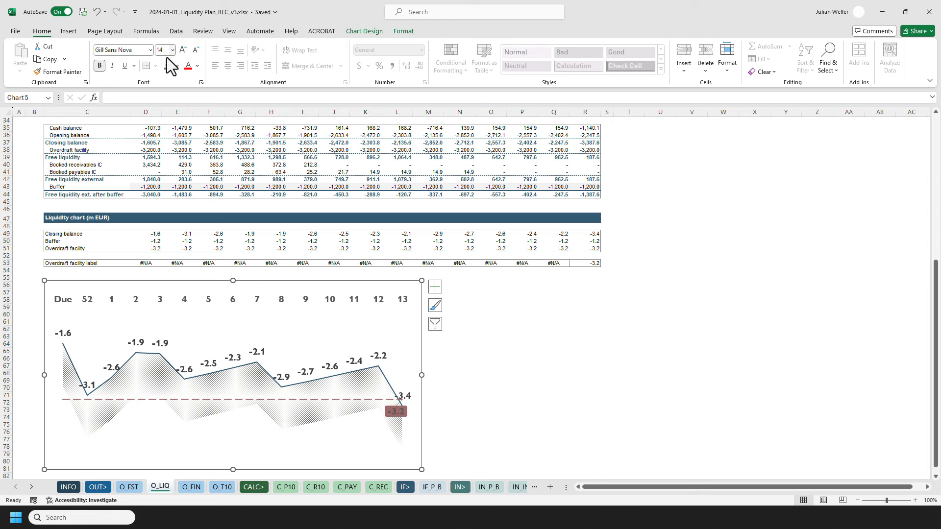
# Set the overdraft facility data label's font colour to white.
pyautogui.click(447, 364)
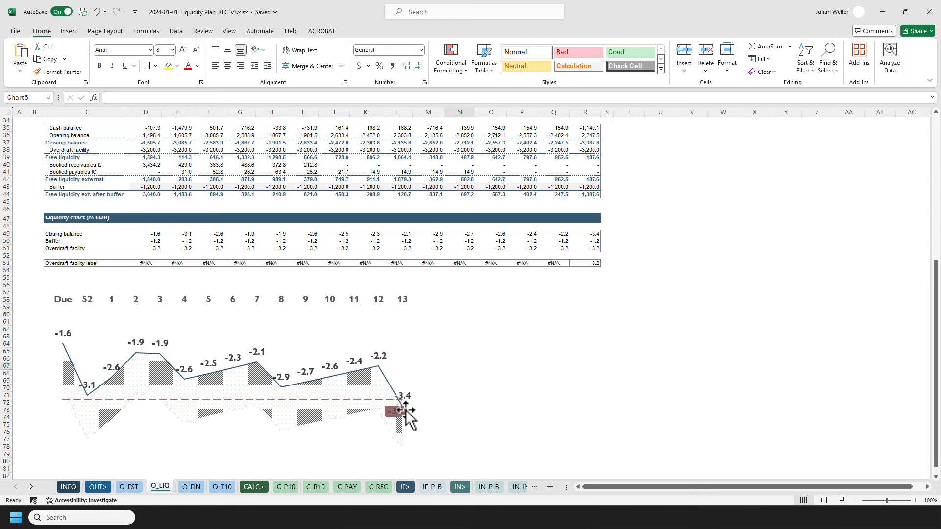
pyautogui.click(396, 411)
pyautogui.click(197, 66)
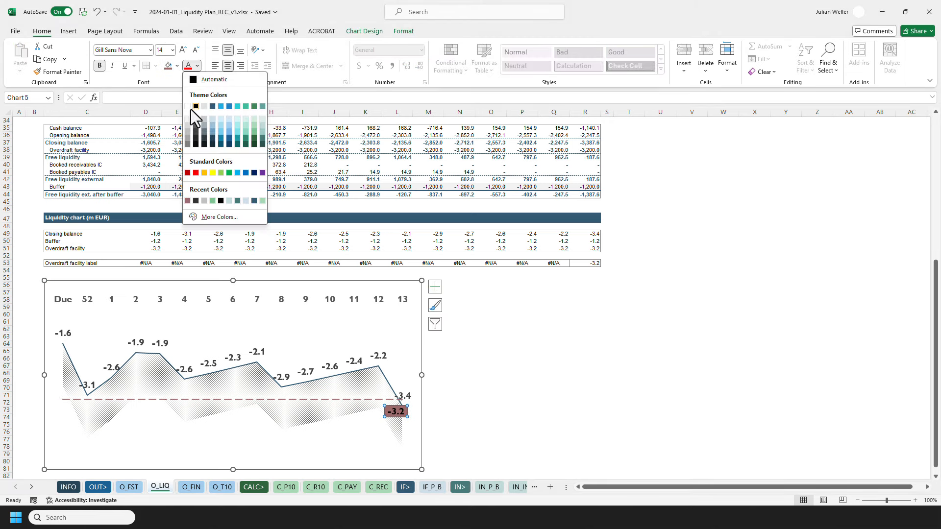
pyautogui.click(189, 107)
# Compare the chart's formatting with the chart in the finished reference workbook.
pyautogui.click(450, 383)
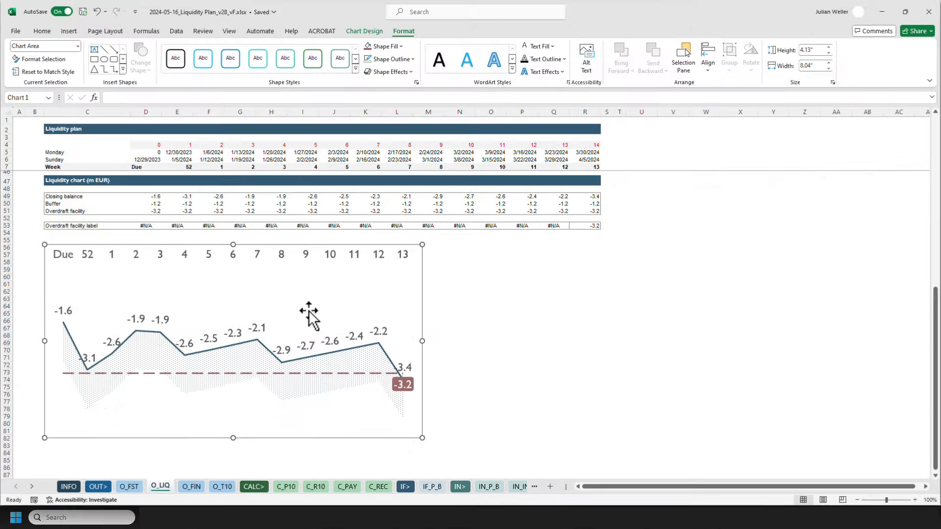
pyautogui.click(249, 333)
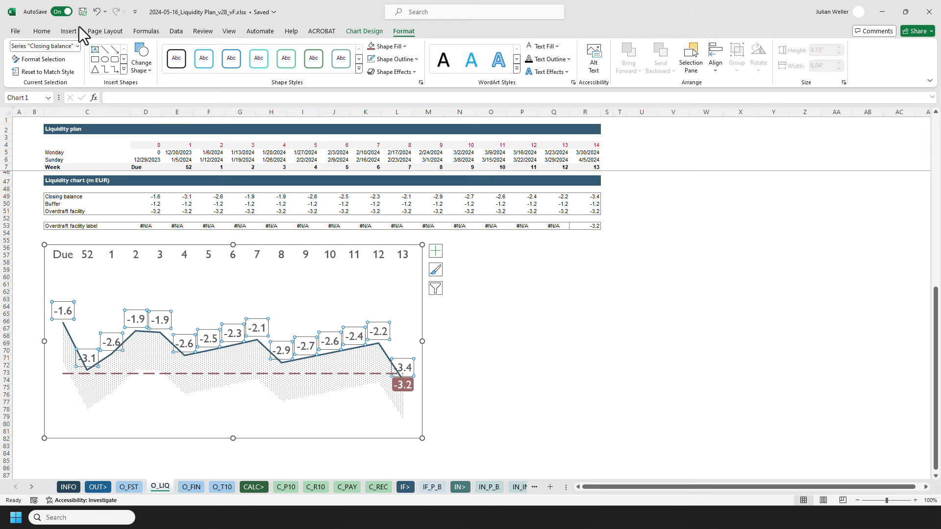
pyautogui.click(41, 32)
pyautogui.click(454, 344)
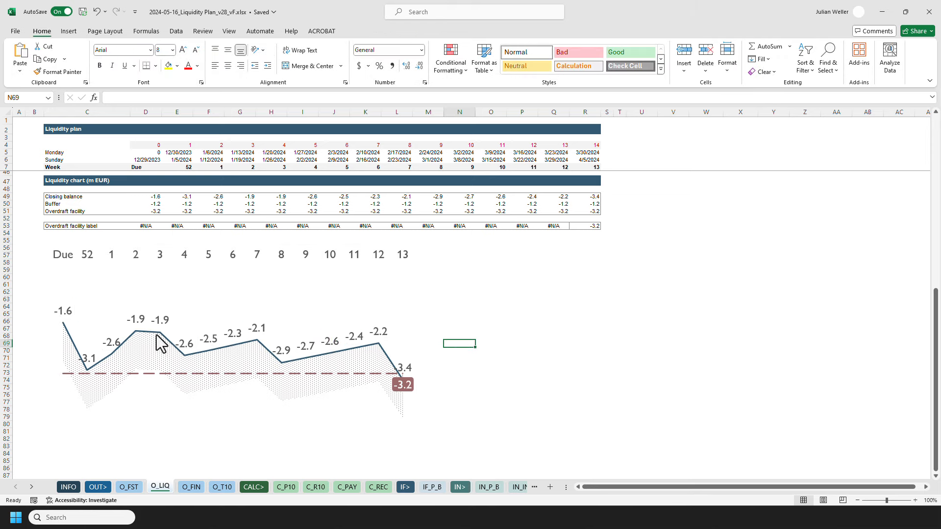
pyautogui.scroll(-2, 287, 357)
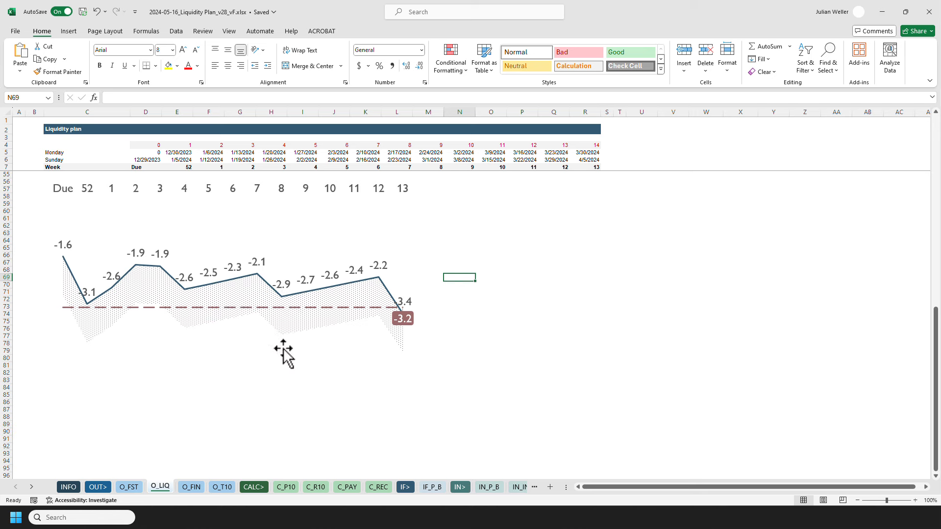
pyautogui.scroll(2, 284, 351)
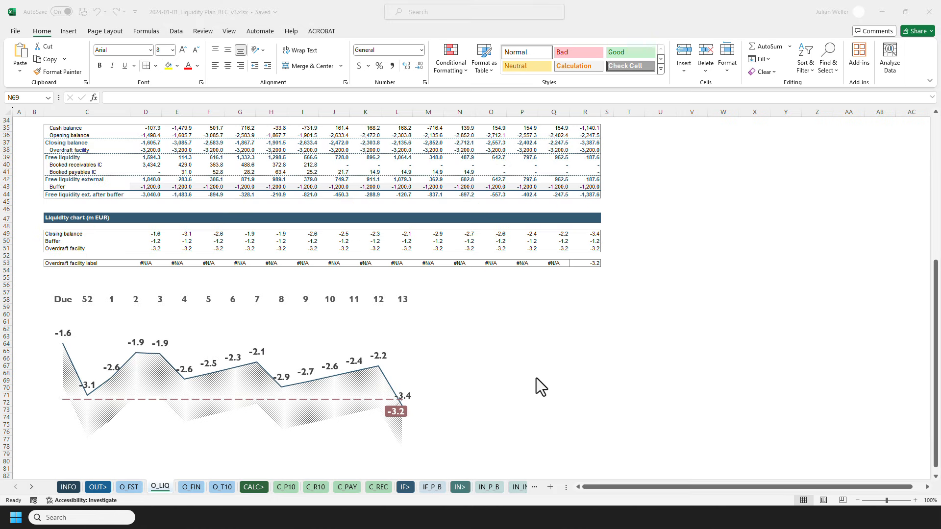
# Set the chart text colour to a custom dark grey with RGB values 64, 64, 64.
pyautogui.click(207, 372)
pyautogui.click(210, 280)
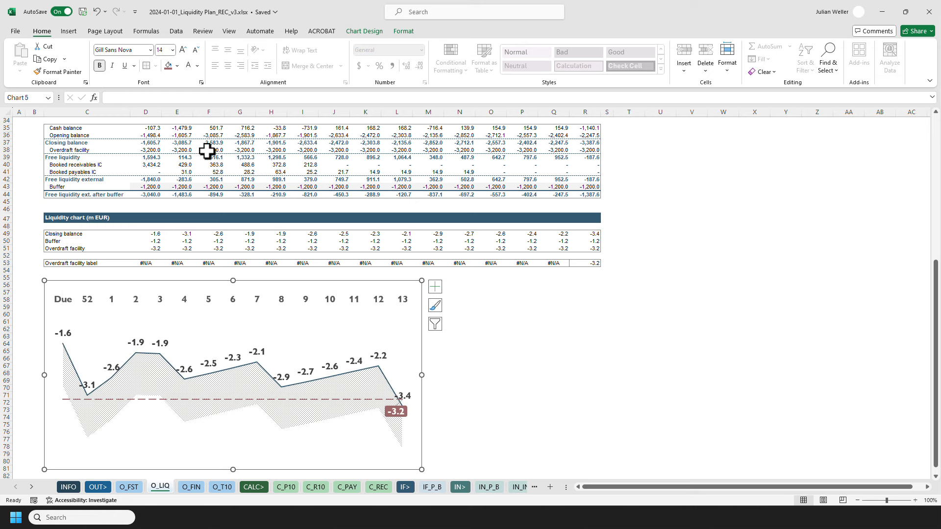
pyautogui.click(197, 66)
pyautogui.click(219, 216)
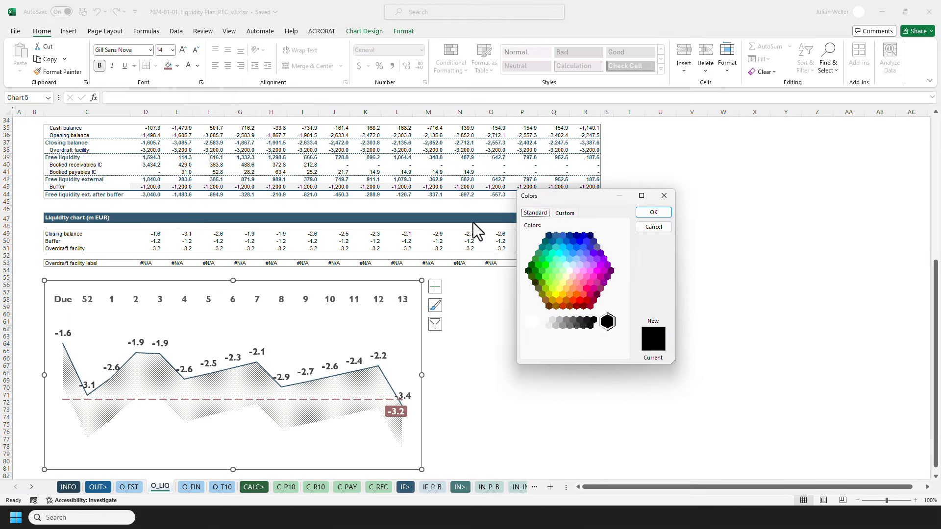
pyautogui.click(565, 212)
pyautogui.write('64')
pyautogui.press('Tab')
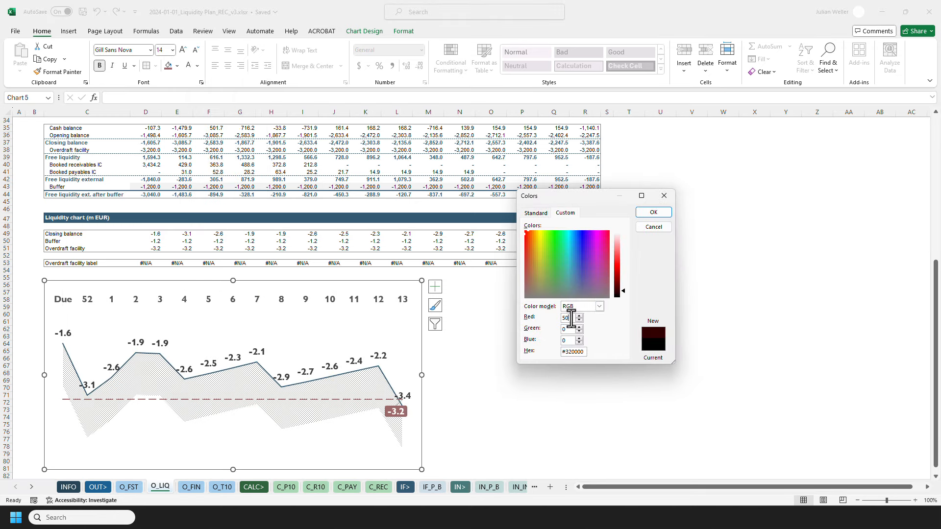
pyautogui.write('64')
pyautogui.press('Tab')
pyautogui.write('64')
pyautogui.press('Return')
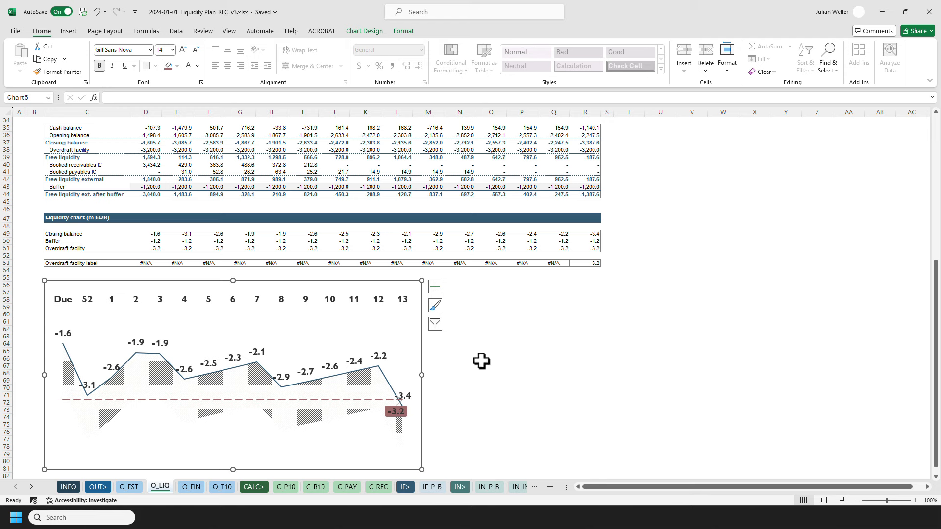
# Inspect the Buffer series' fill settings and the overdraft facility label.
pyautogui.click(465, 372)
pyautogui.click(236, 388)
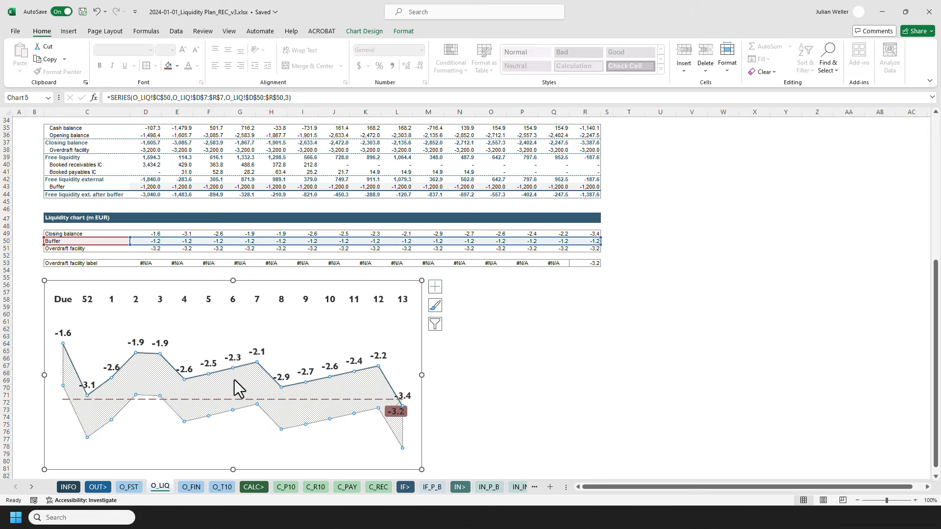
pyautogui.rightClick(234, 380)
pyautogui.click(247, 352)
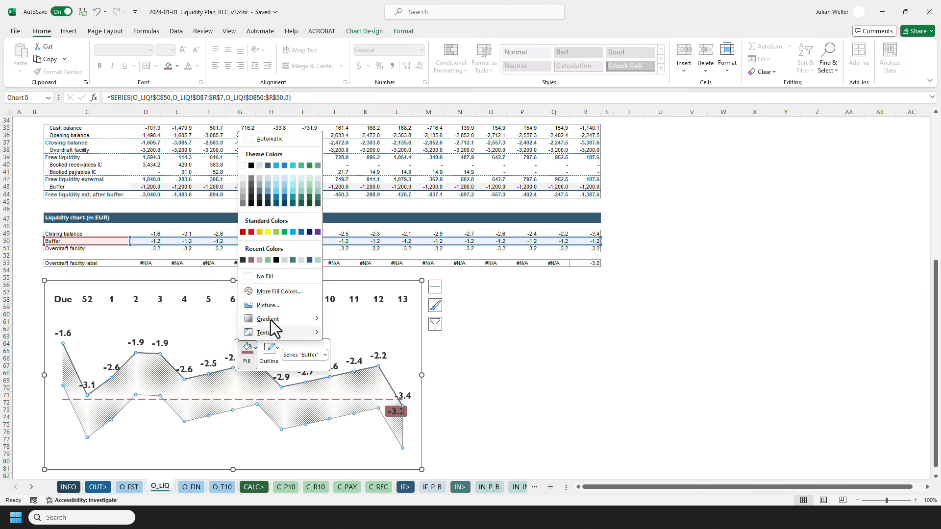
pyautogui.click(277, 292)
pyautogui.click(652, 218)
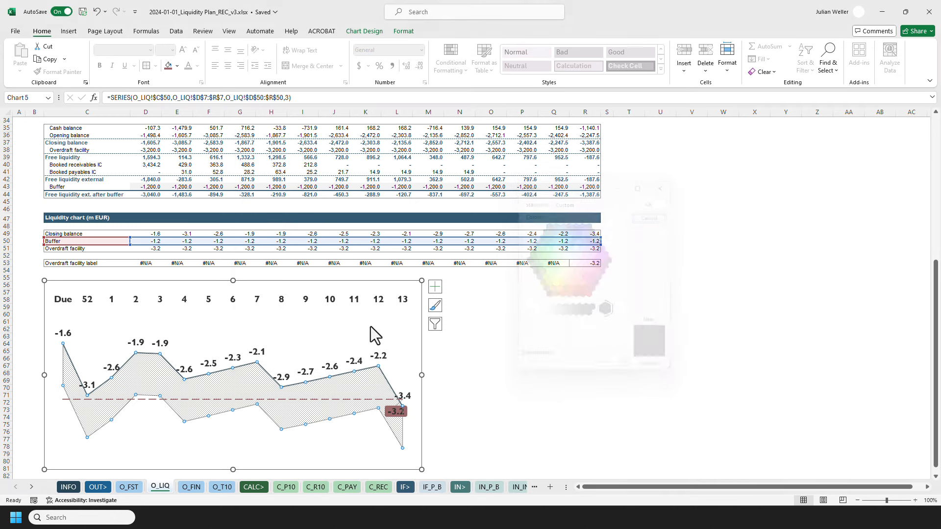
pyautogui.rightClick(256, 380)
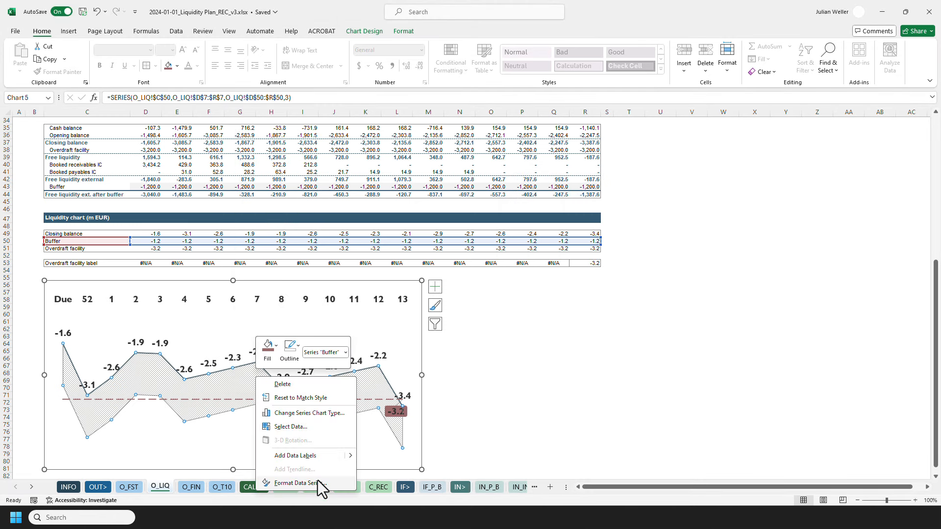
pyautogui.click(300, 483)
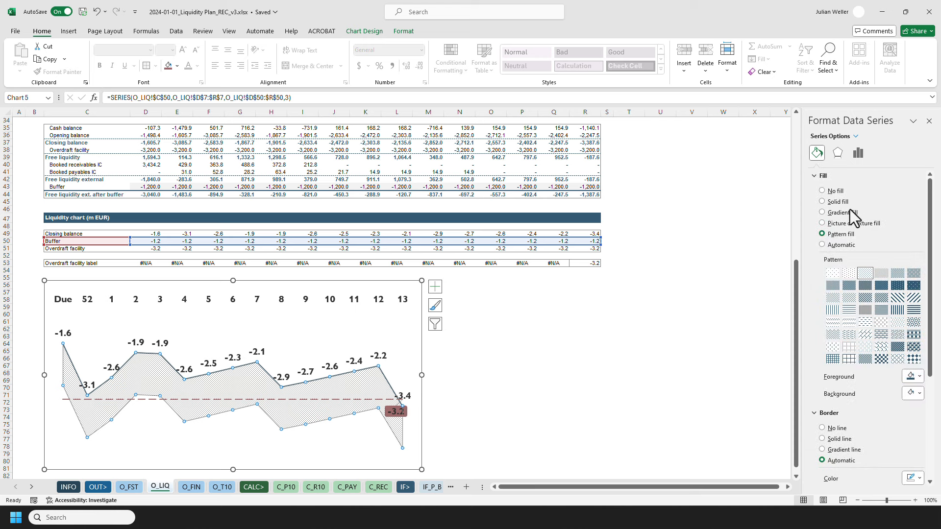
pyautogui.click(929, 121)
pyautogui.click(502, 323)
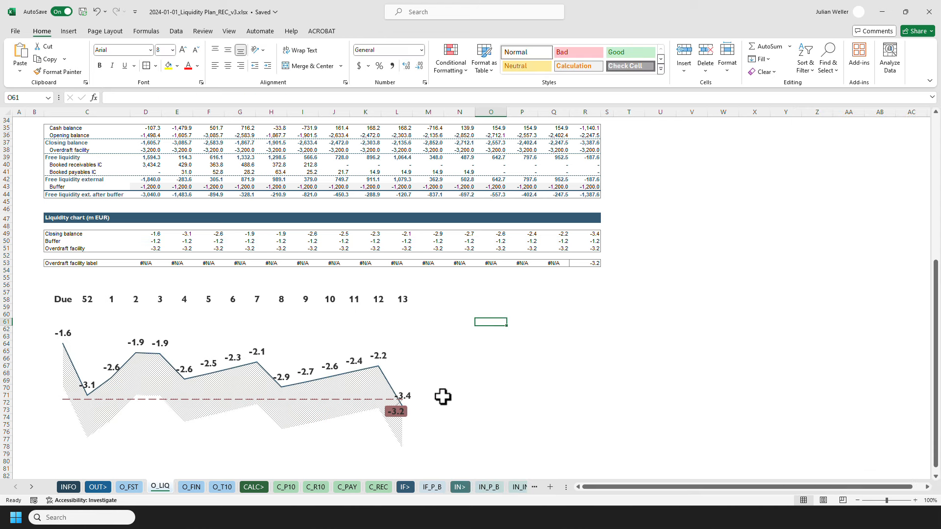
pyautogui.click(398, 412)
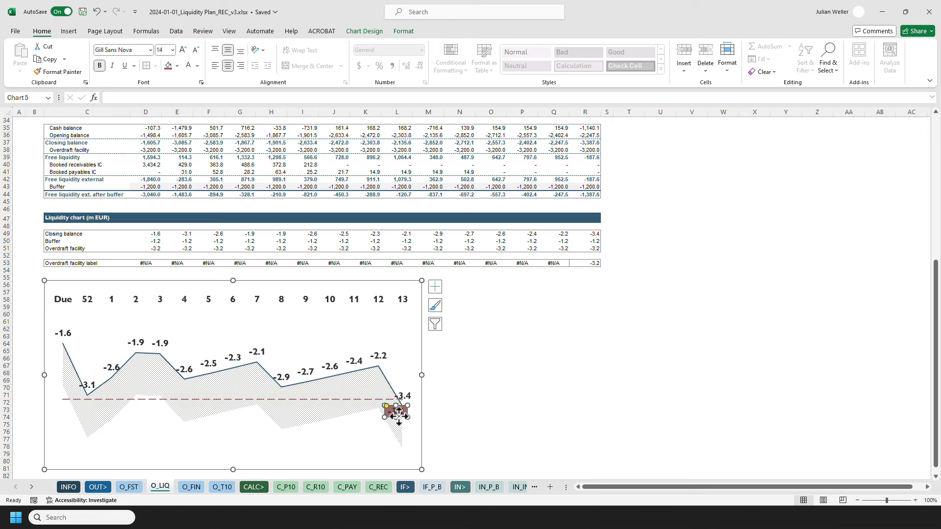
pyautogui.click(448, 369)
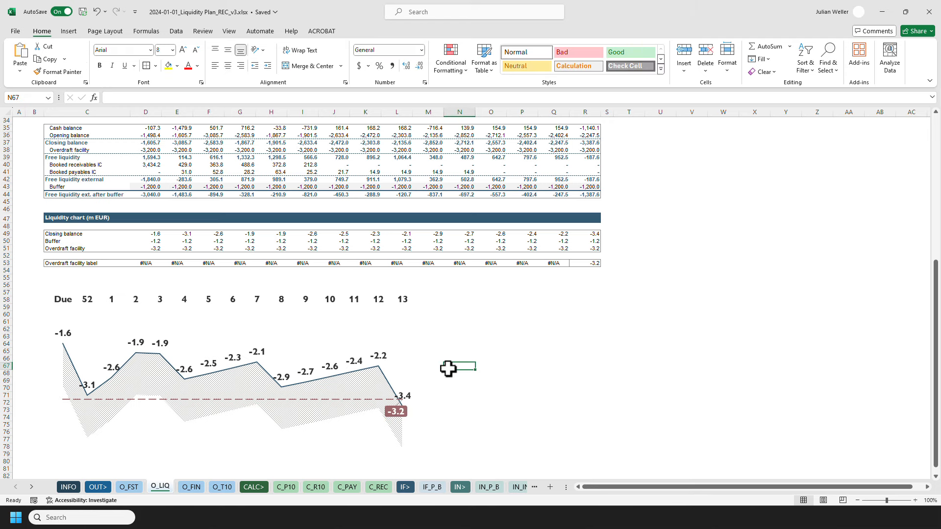